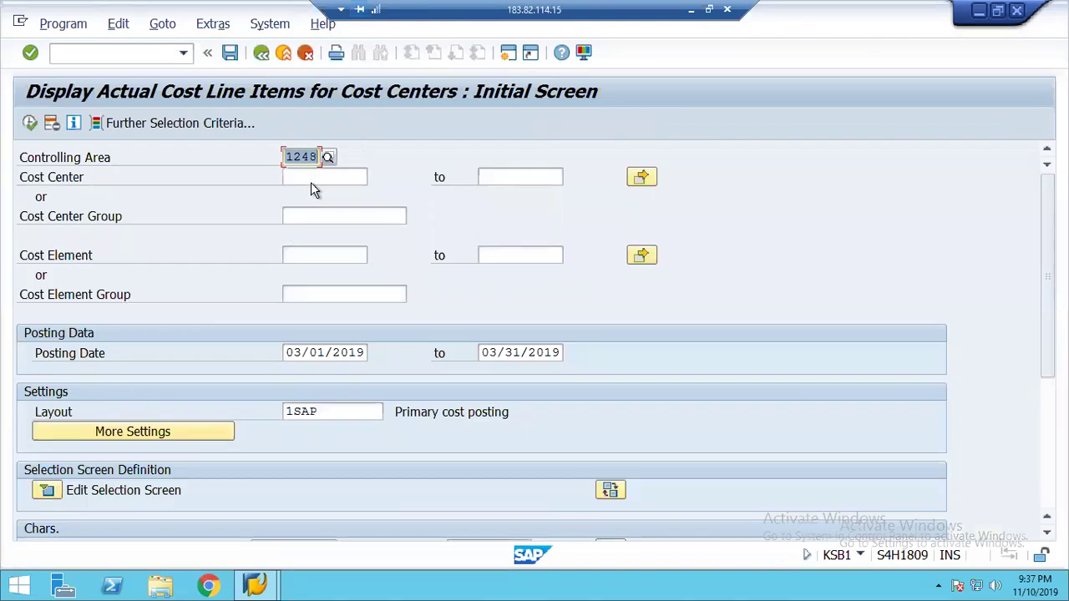
- Look up the cost centers of company code 1248 and choose 1000 as the start of the cost center range
{"action": "left_click", "coordinate": [313, 183]}
{"action": "left_click", "coordinate": [375, 176]}
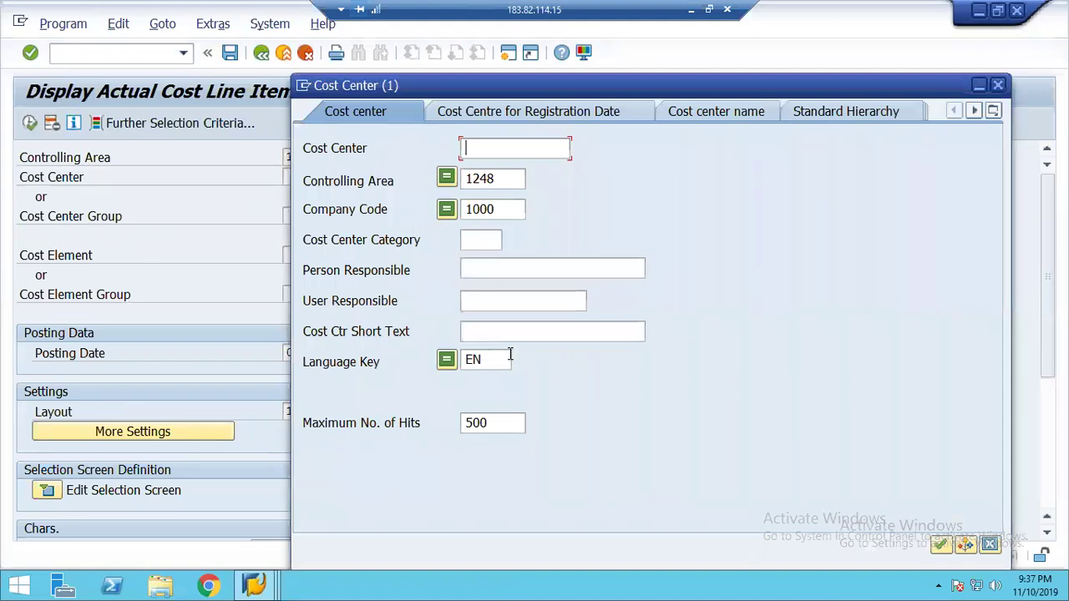
{"action": "key", "text": "Tab"}
{"action": "key", "text": "Tab"}
{"action": "key", "text": "Tab"}
{"action": "key", "text": "Tab"}
{"action": "type", "text": "1248"}
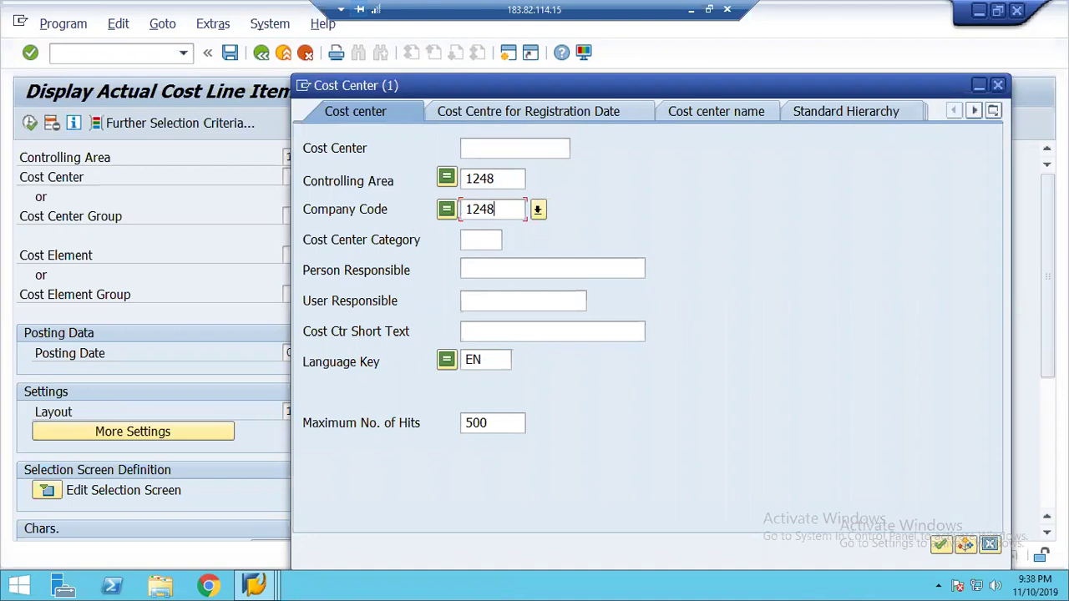
{"action": "left_click", "coordinate": [941, 545]}
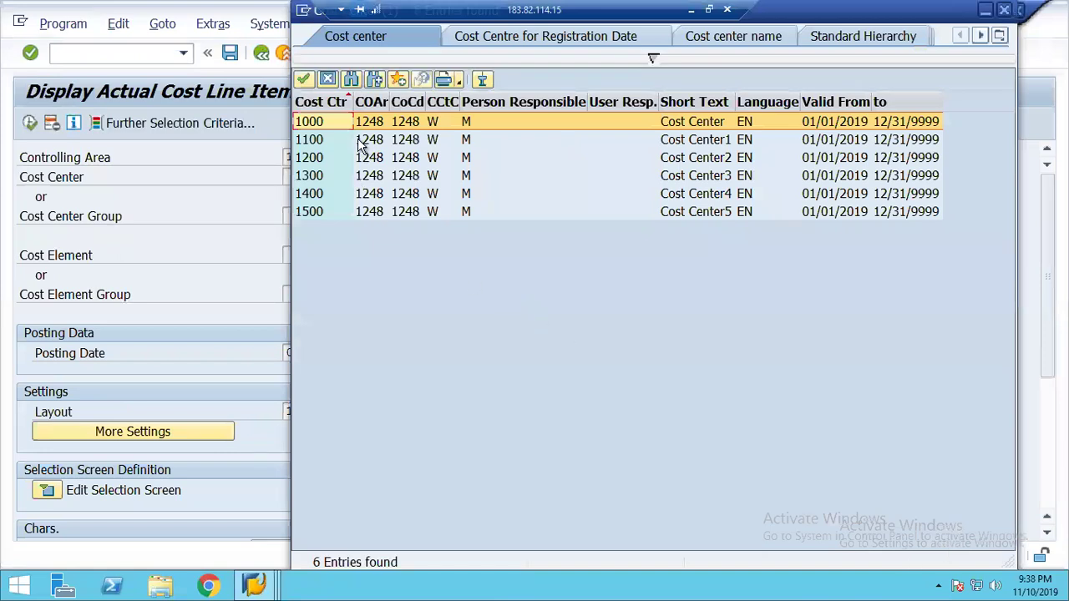
{"action": "double_click", "coordinate": [309, 122]}
- Set the end of the cost center range to 1500 and run the actual line item report
{"action": "left_click", "coordinate": [499, 177]}
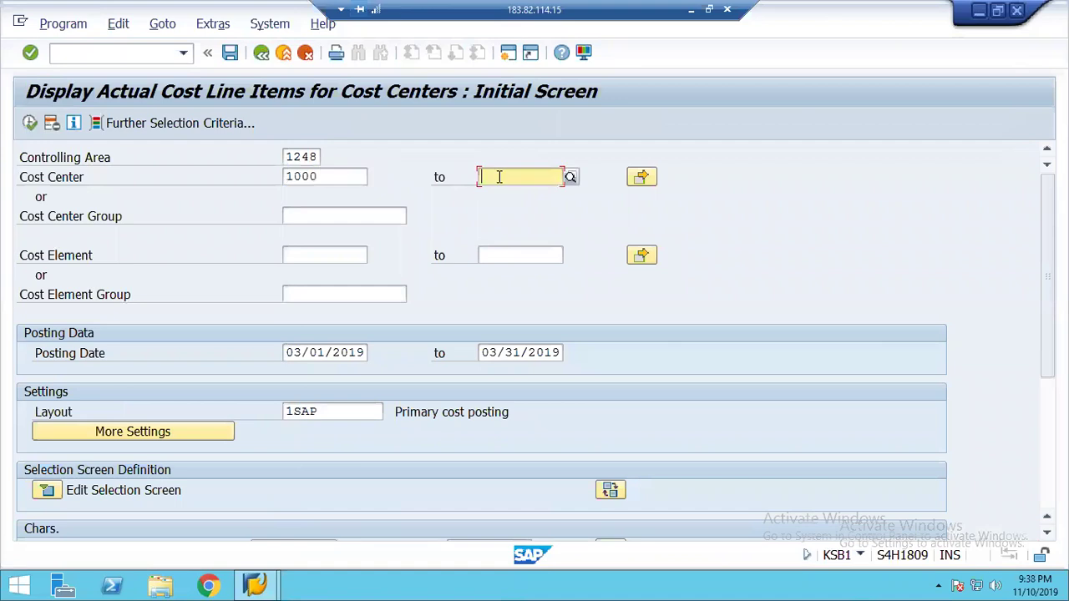
{"action": "type", "text": "1500"}
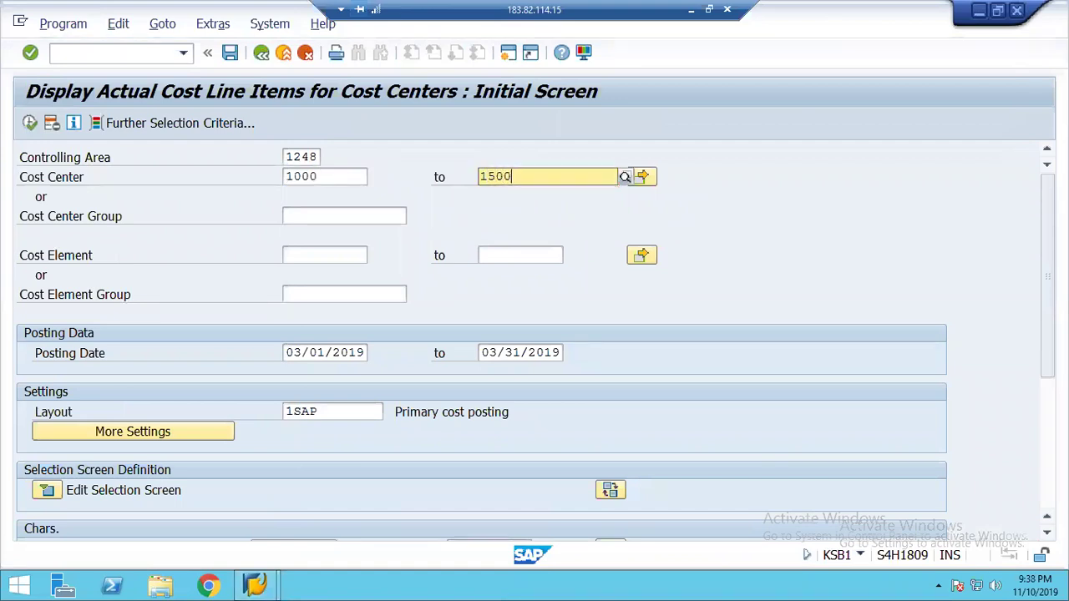
{"action": "key", "text": "Tab"}
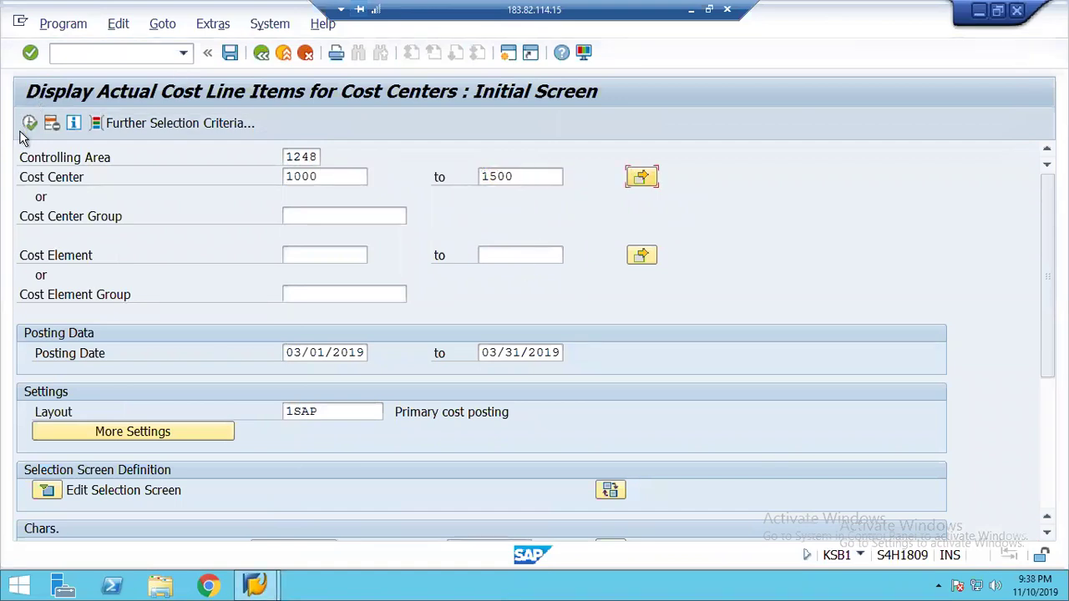
{"action": "left_click", "coordinate": [29, 123]}
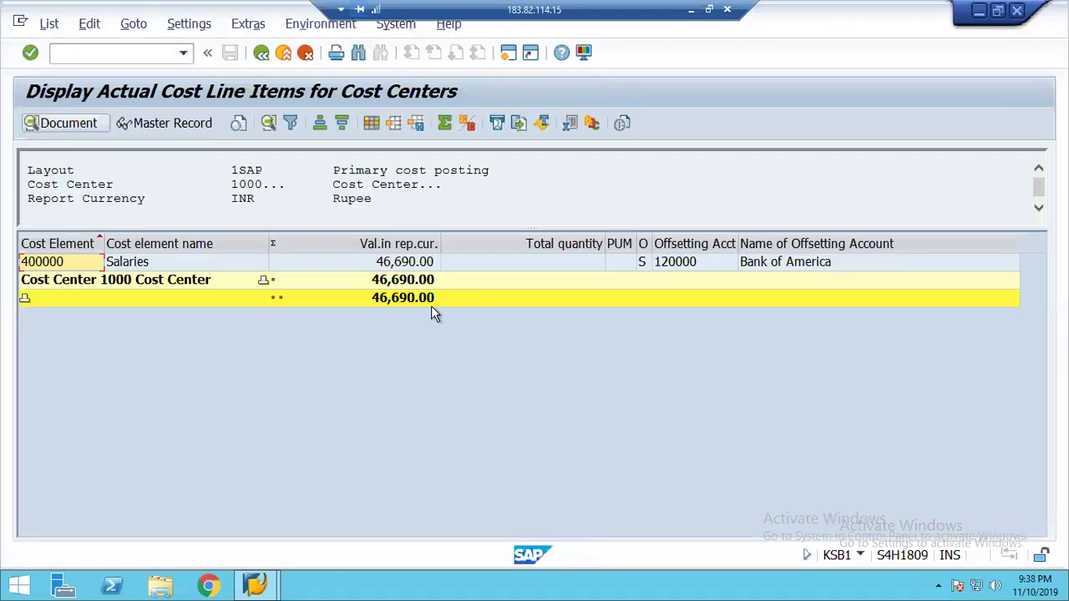
- Check the Salaries line's value and report currency, and compare it with client 800's currency in transaction SCC4
{"action": "left_click", "coordinate": [380, 265]}
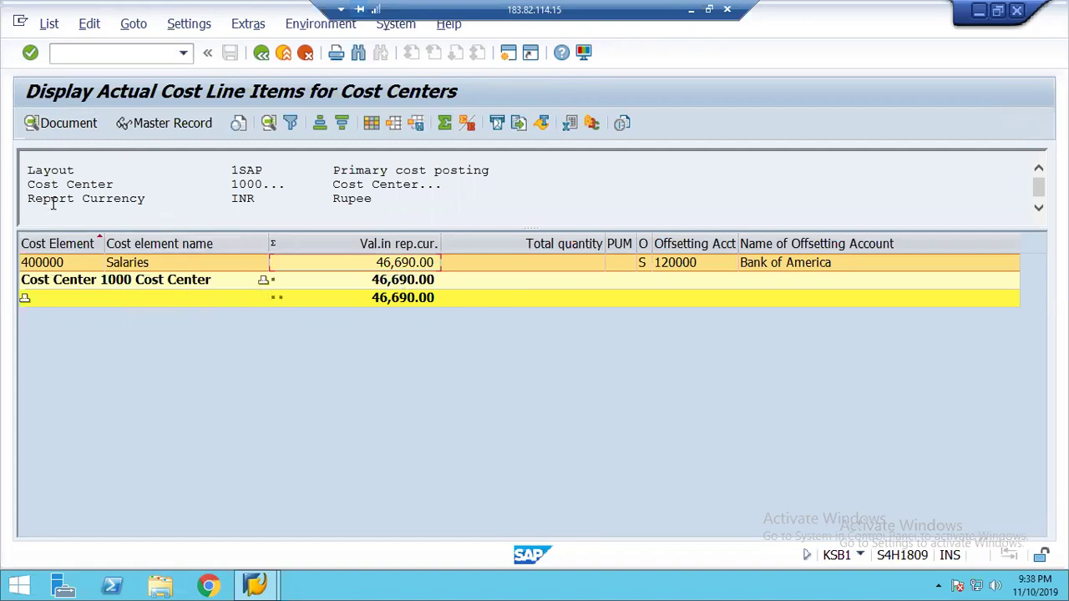
{"action": "left_click_drag", "start_coordinate": [231, 199], "coordinate": [269, 200]}
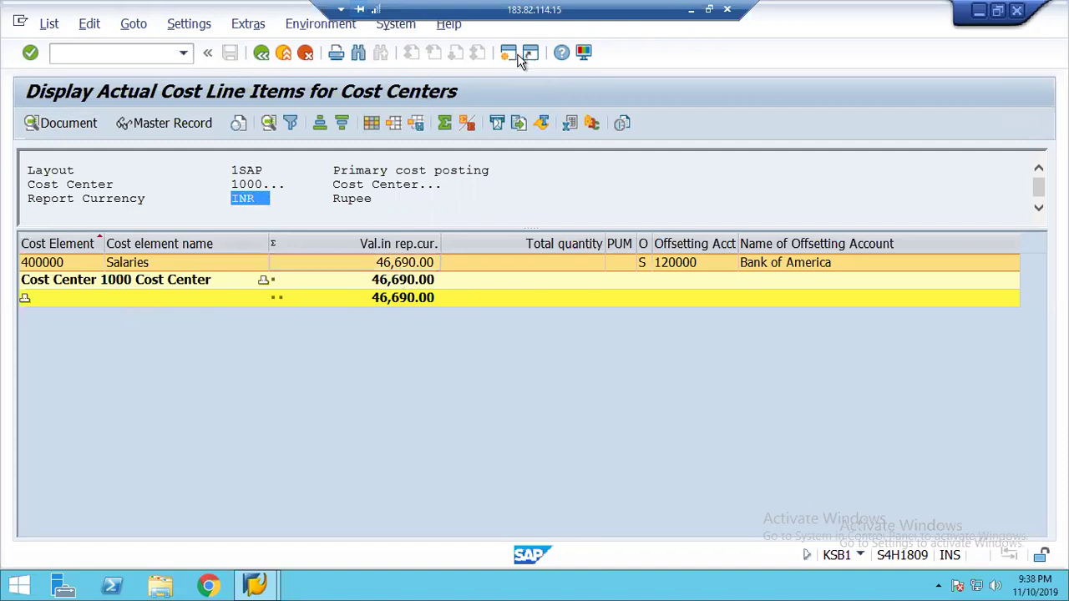
{"action": "left_click", "coordinate": [92, 55]}
{"action": "type", "text": "/nscc4"}
{"action": "key", "text": "Return"}
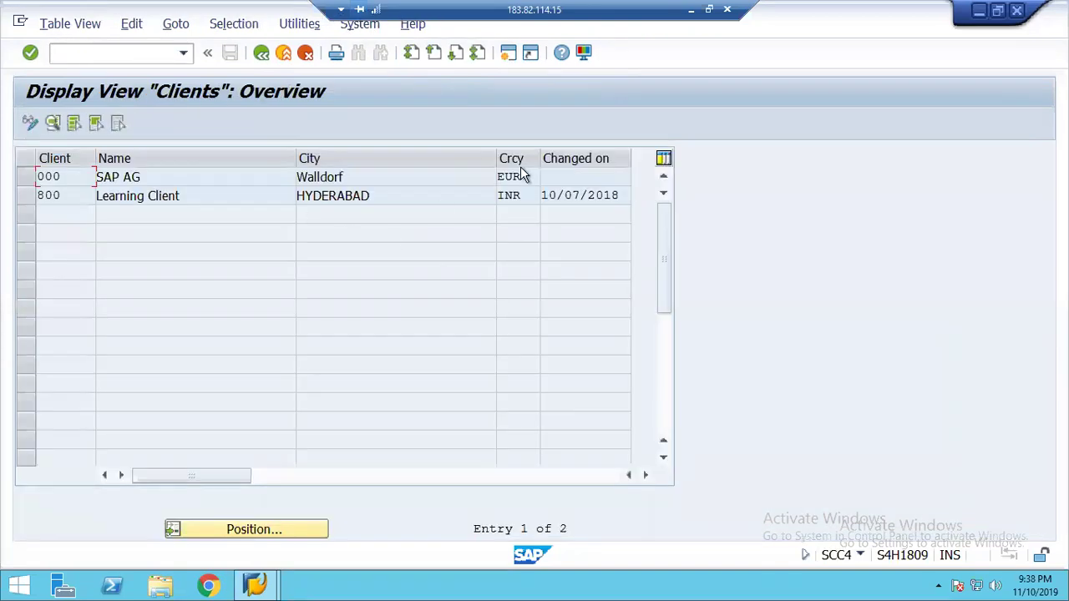
{"action": "left_click_drag", "start_coordinate": [526, 195], "coordinate": [492, 195]}
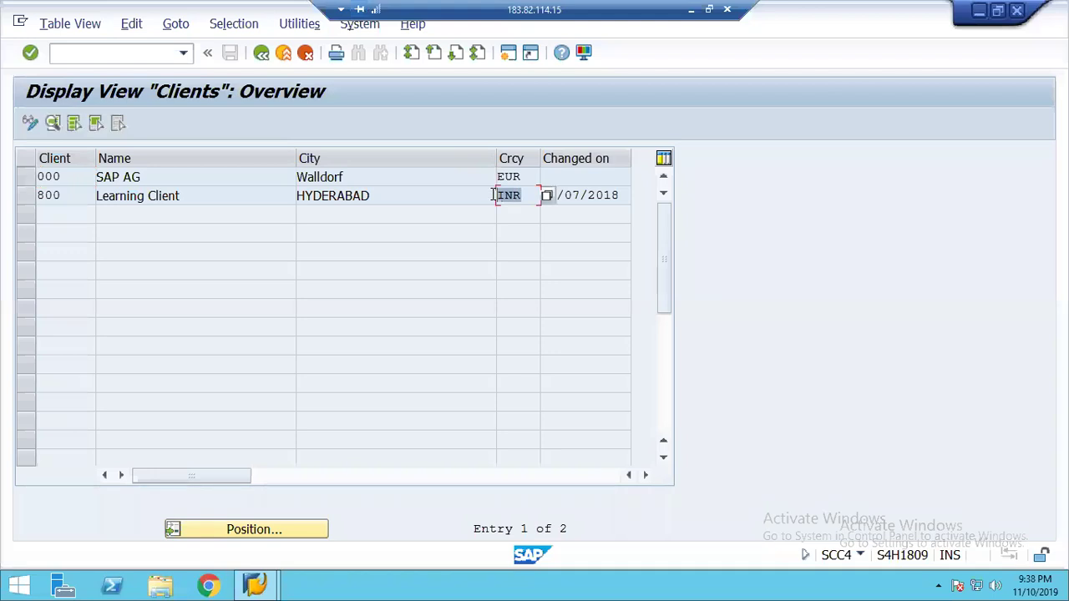
{"action": "left_click", "coordinate": [493, 194]}
{"action": "left_click", "coordinate": [261, 54]}
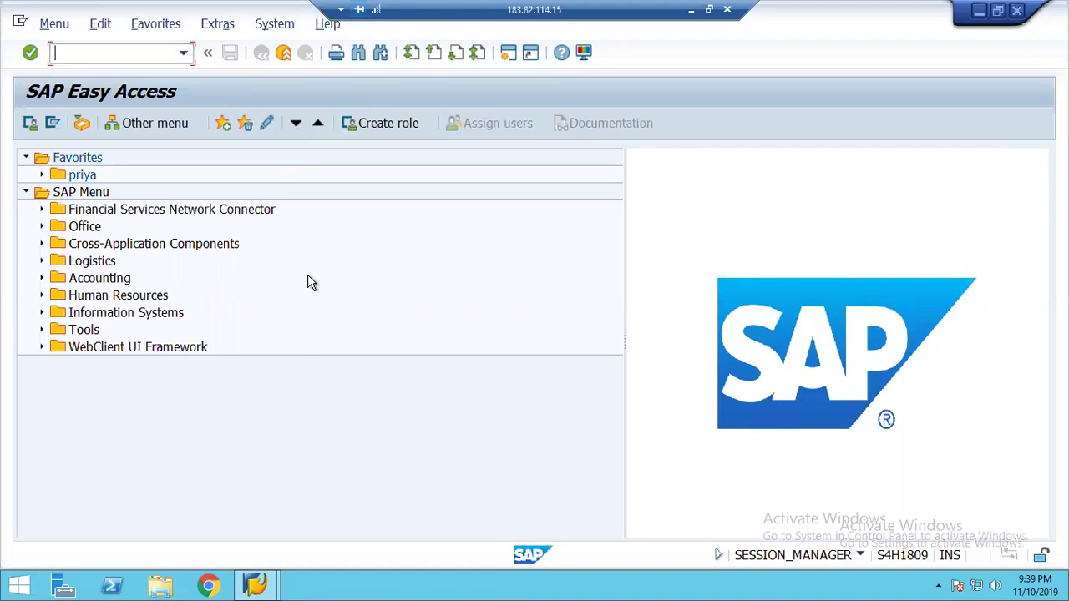
- Open G/L account document entry with transaction FB50
{"action": "type", "text": "fb50"}
{"action": "key", "text": "Return"}
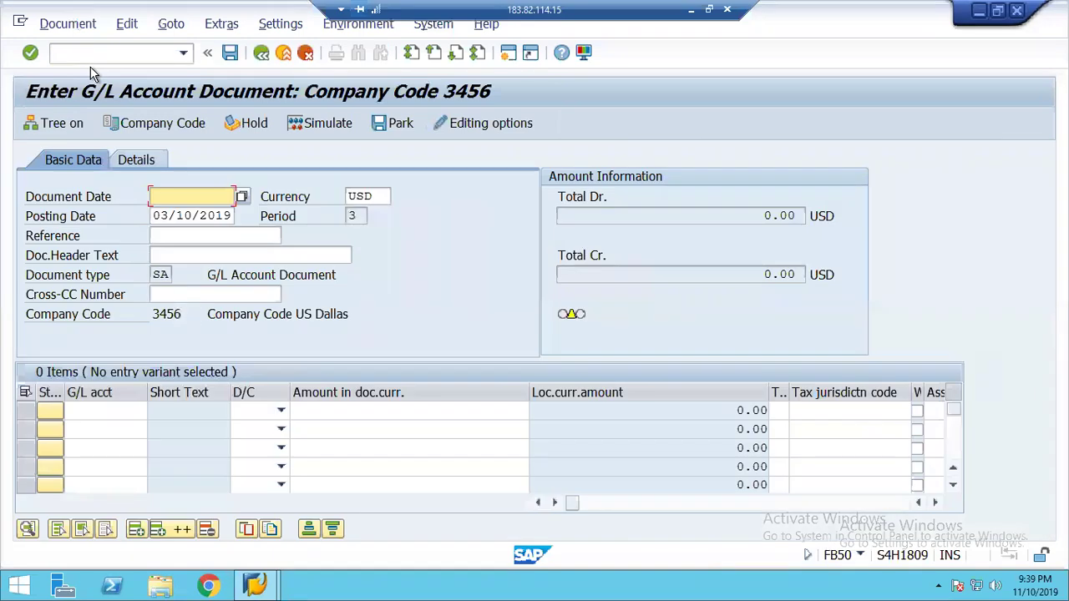
{"action": "type", "text": "03102019"}
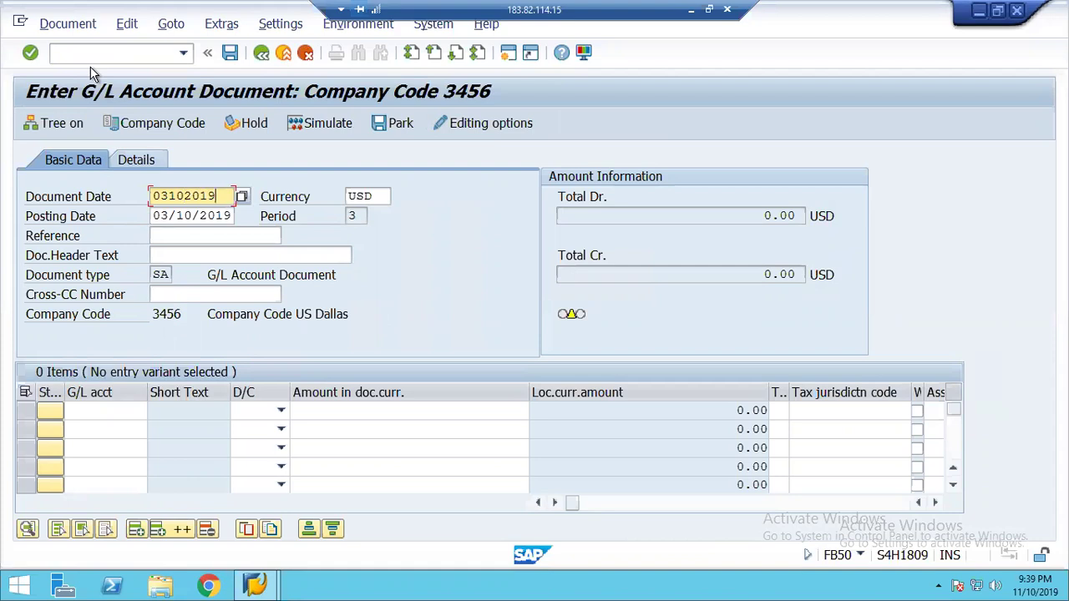
{"action": "key", "text": "Down"}
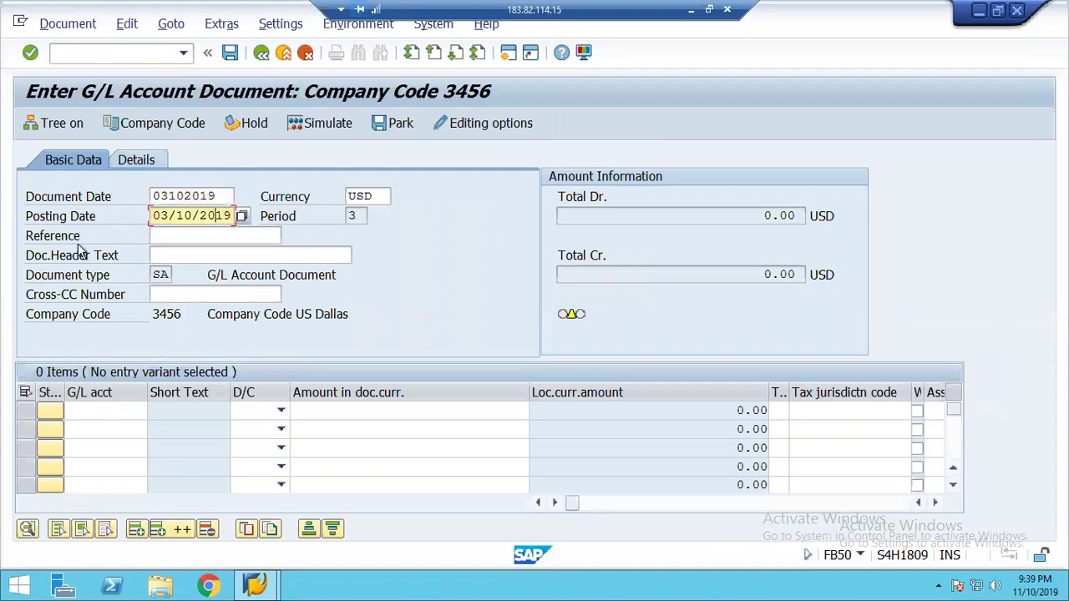
{"action": "left_click", "coordinate": [119, 411]}
{"action": "type", "text": "40000"}
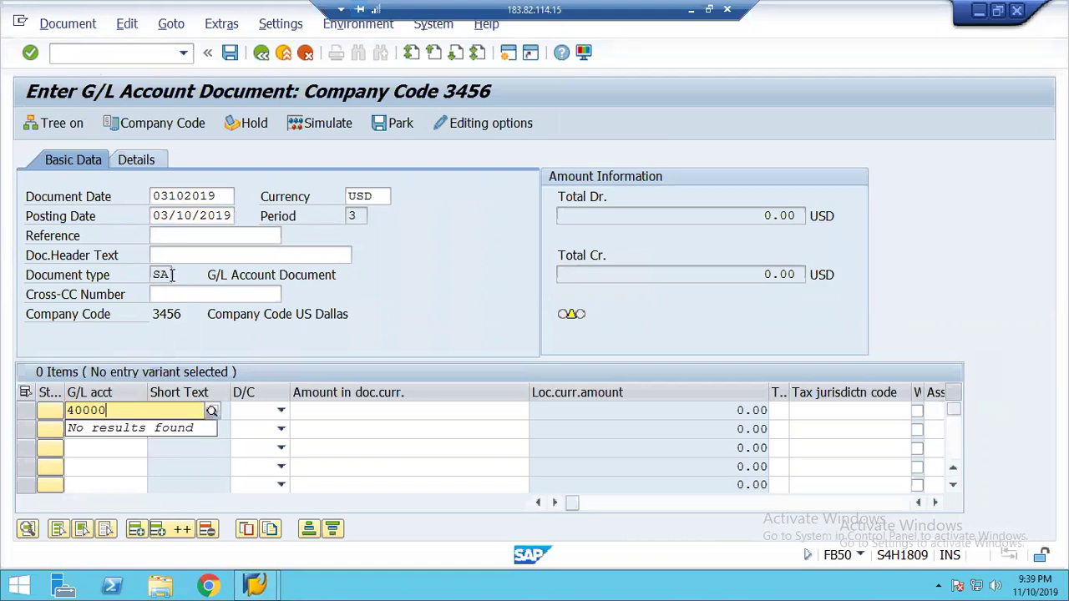
- Change the document's company code to 1248
{"action": "left_click", "coordinate": [140, 122]}
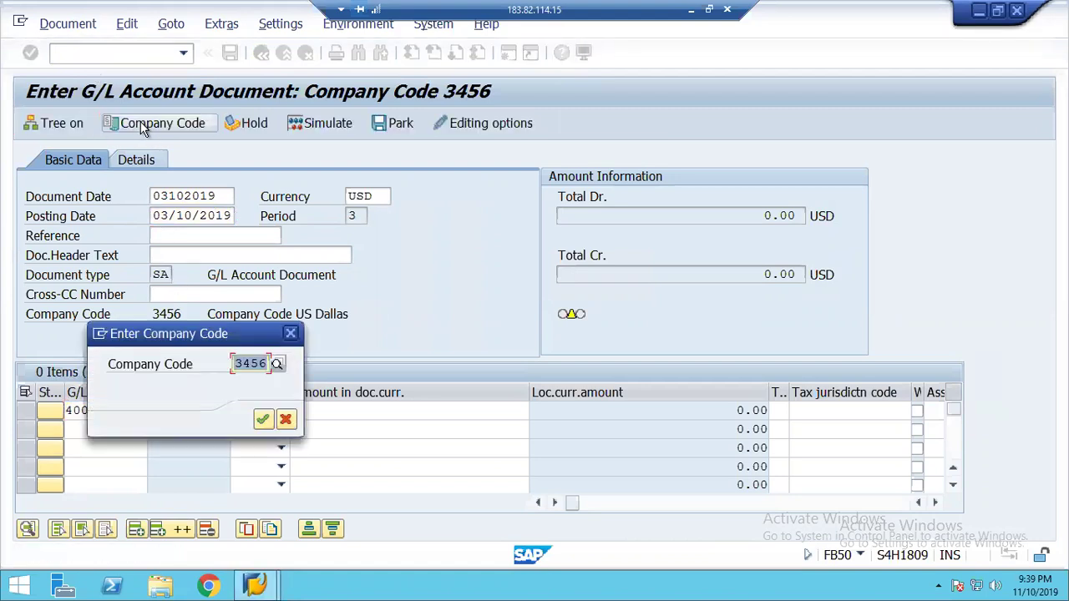
{"action": "type", "text": "1248"}
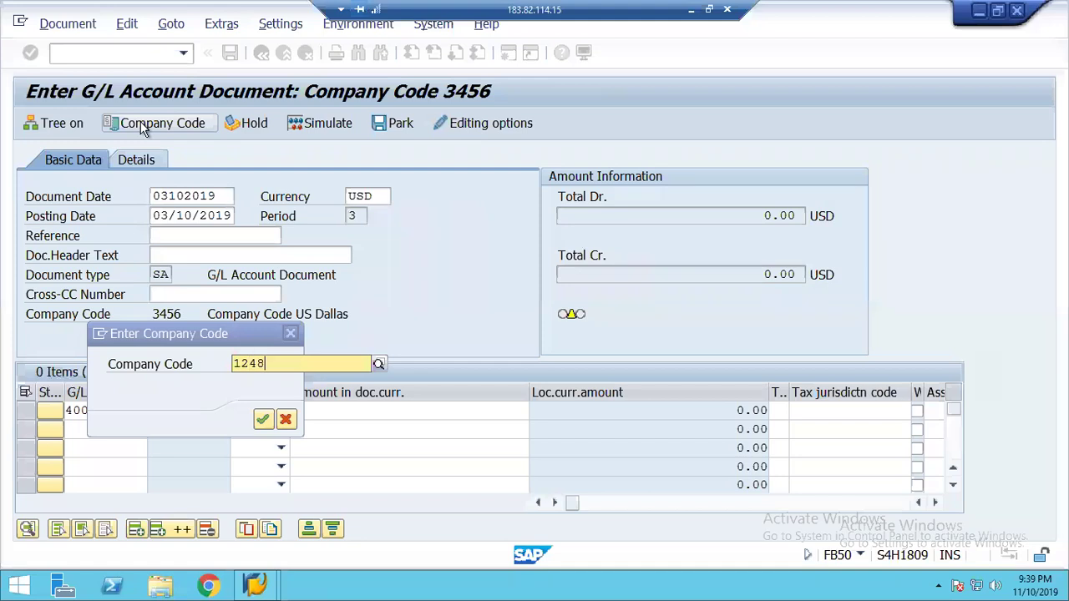
{"action": "key", "text": "Tab"}
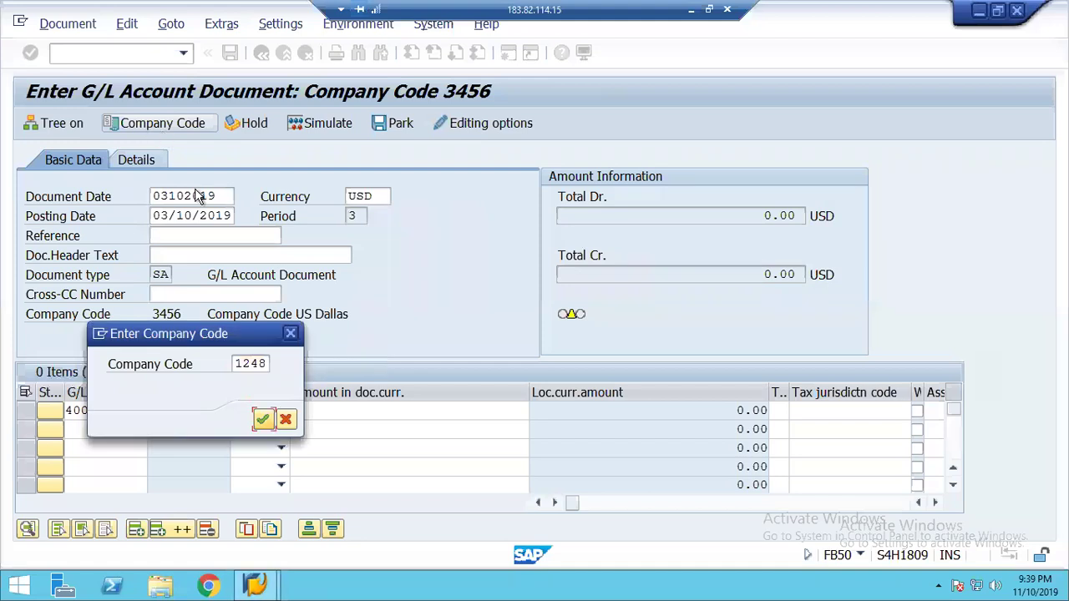
{"action": "left_click", "coordinate": [262, 421]}
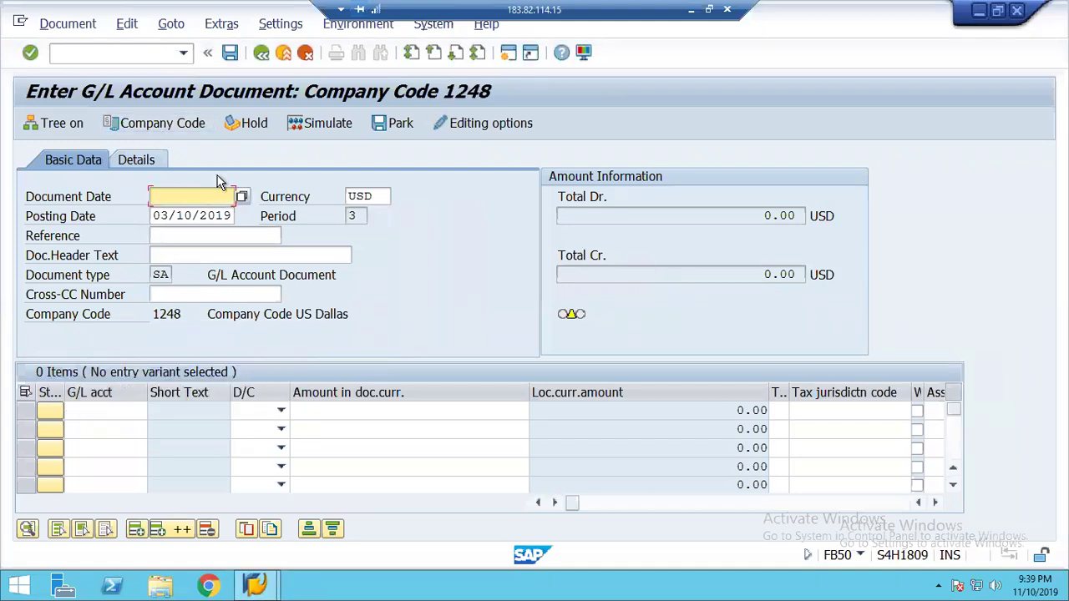
- Set the document date to 03102019 and enter G/L account 400000 on the first line
{"action": "type", "text": "03102019"}
{"action": "left_click", "coordinate": [105, 414]}
{"action": "type", "text": "400"}
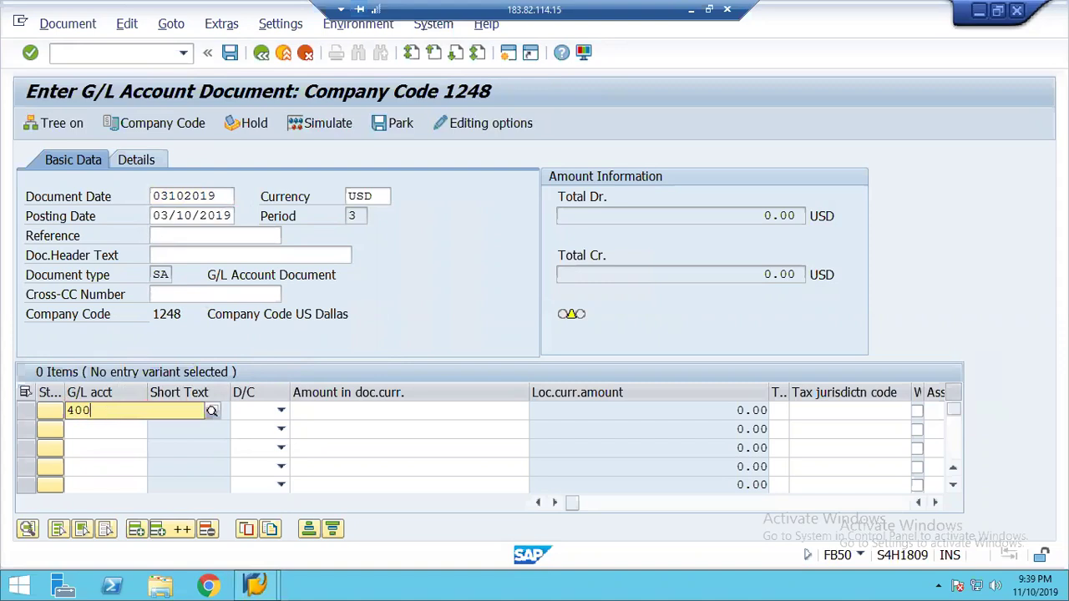
{"action": "type", "text": "00"}
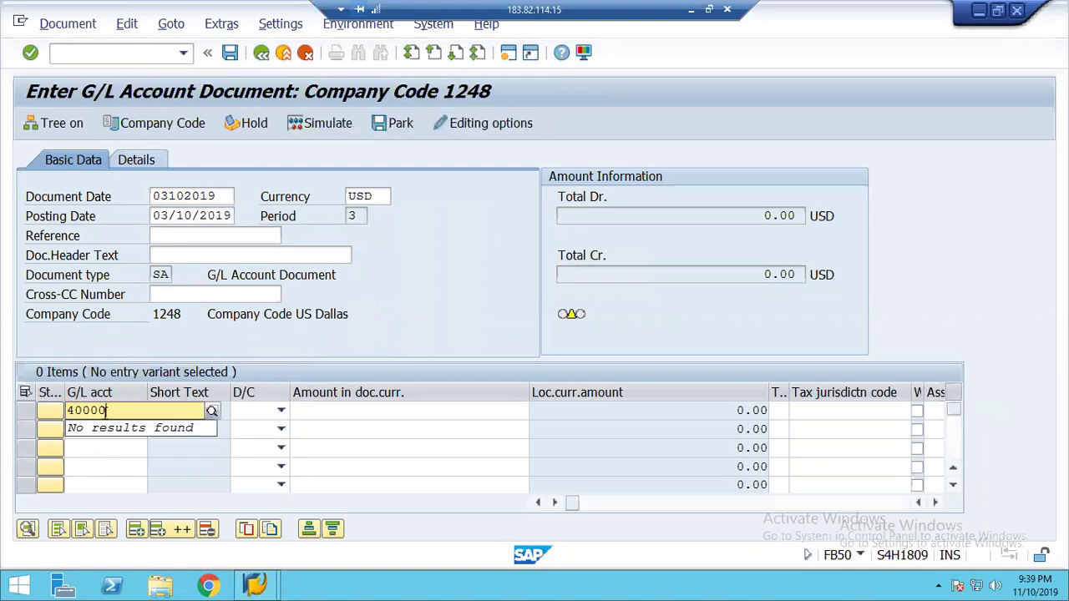
{"action": "type", "text": "0"}
- List the G/L accounts available in company code 1248 and return to the document entry
{"action": "key", "text": "Return"}
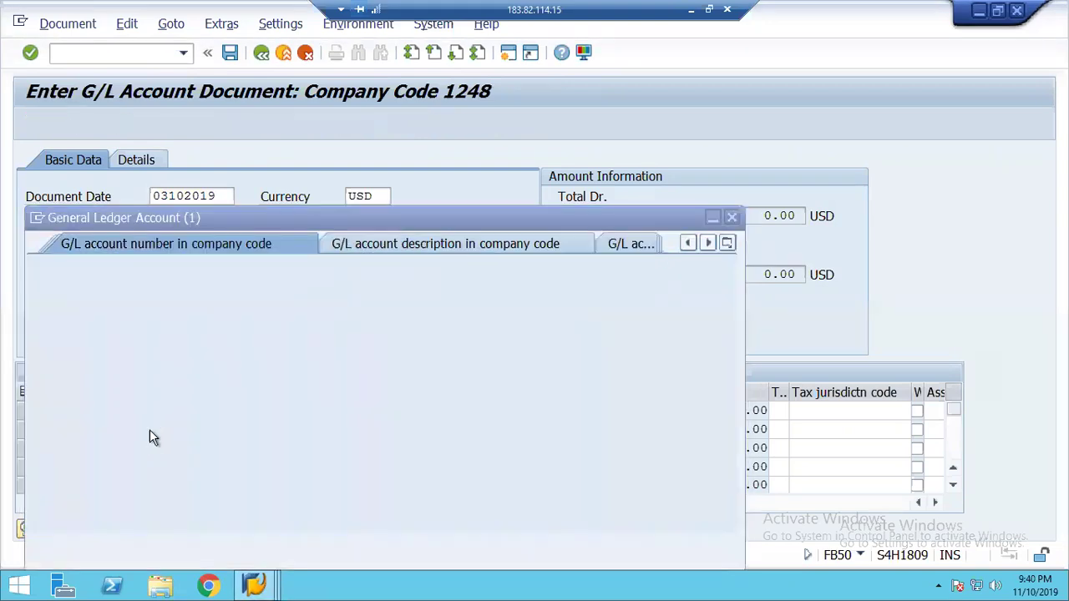
{"action": "left_click", "coordinate": [675, 543]}
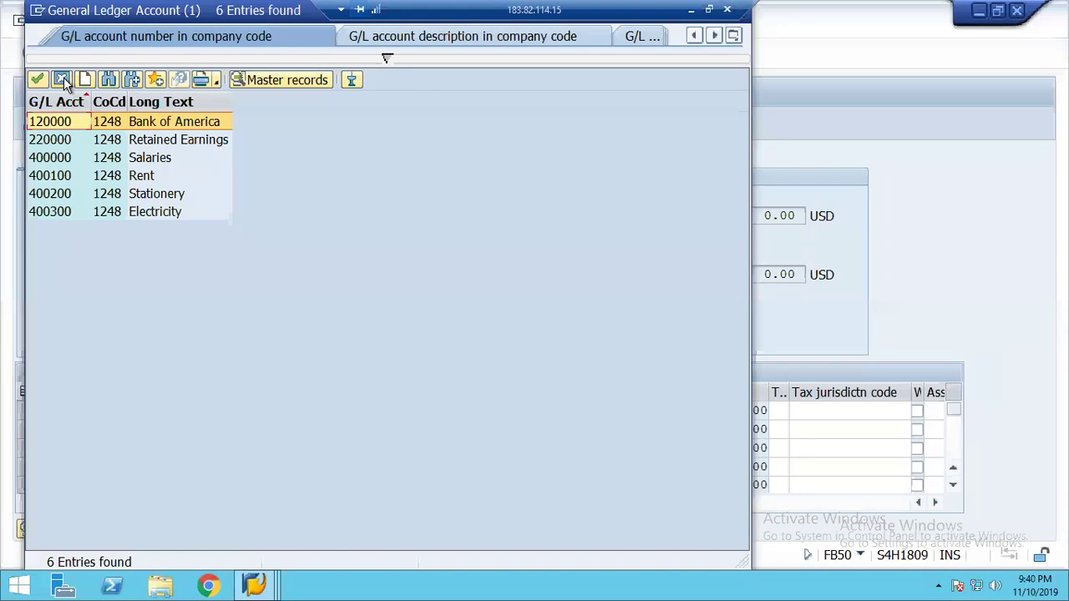
{"action": "left_click", "coordinate": [70, 157]}
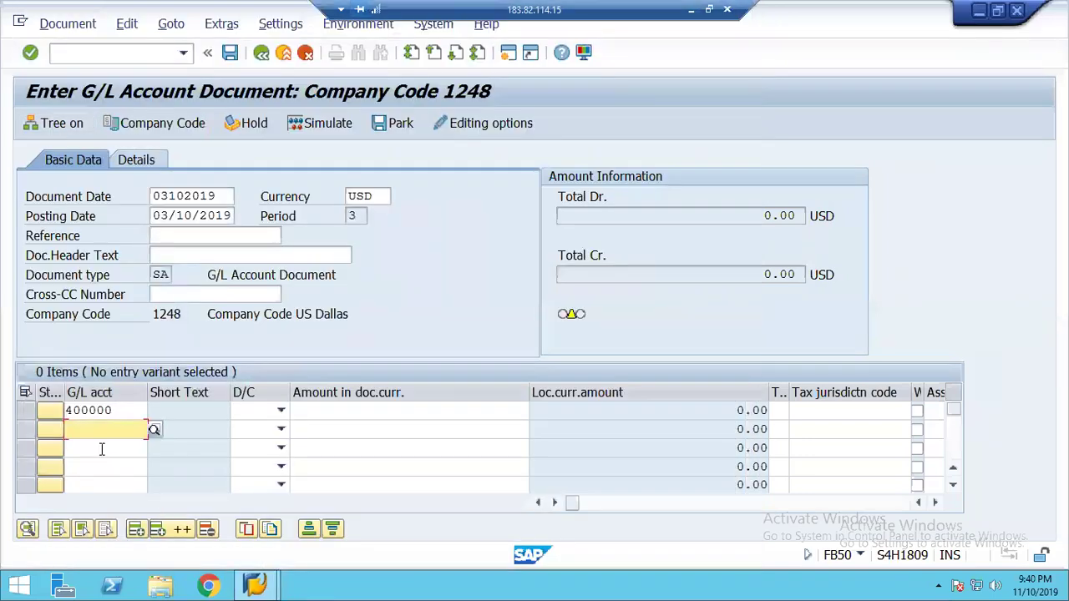
- Enter G/L account 400000 on the second line and 120000 on the third line
{"action": "type", "text": "400000"}
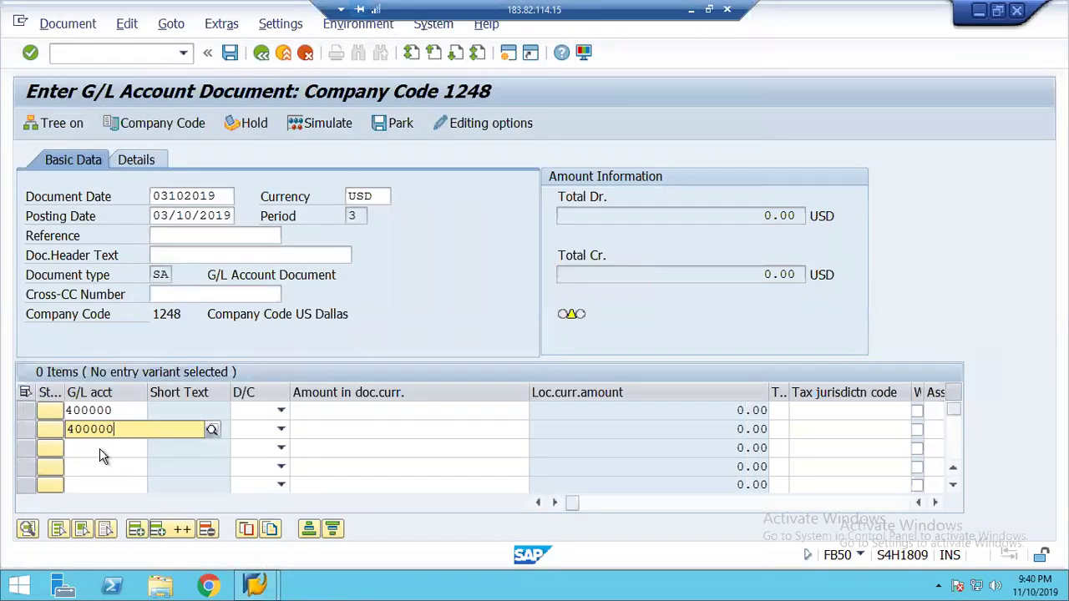
{"action": "key", "text": "Return"}
{"action": "left_click", "coordinate": [101, 450]}
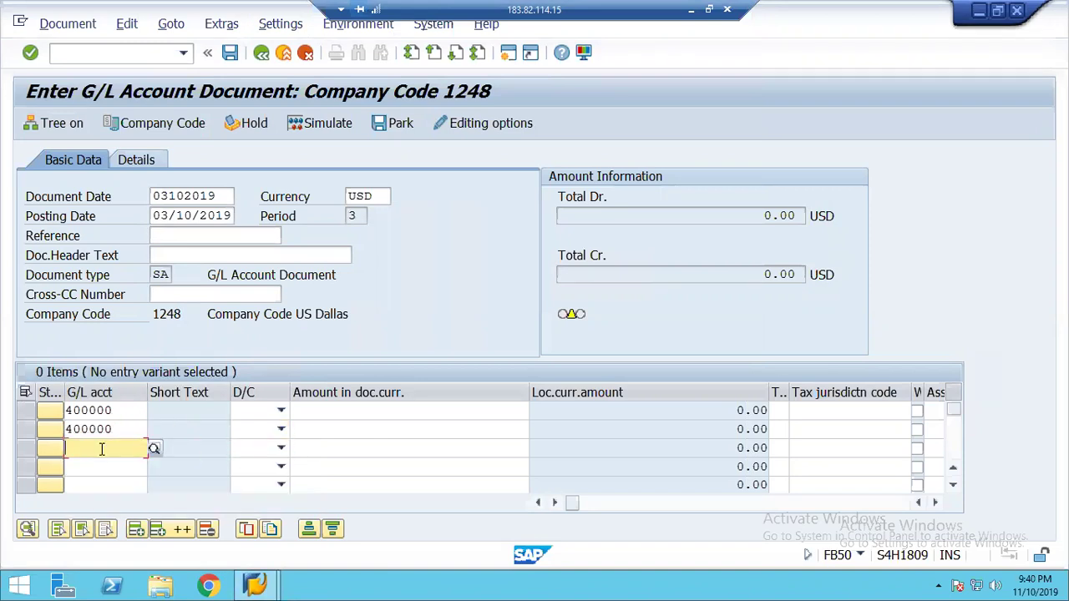
{"action": "type", "text": "120000"}
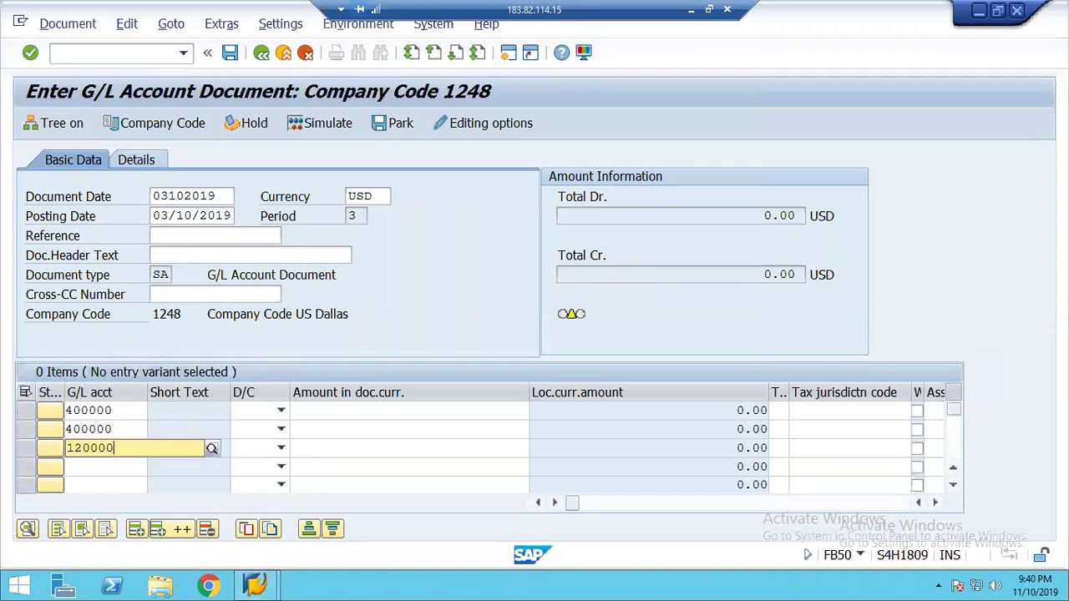
- Mark the 120000 line as Credit and both 400000 lines as Debit
{"action": "key", "text": "Tab"}
{"action": "key", "text": "c"}
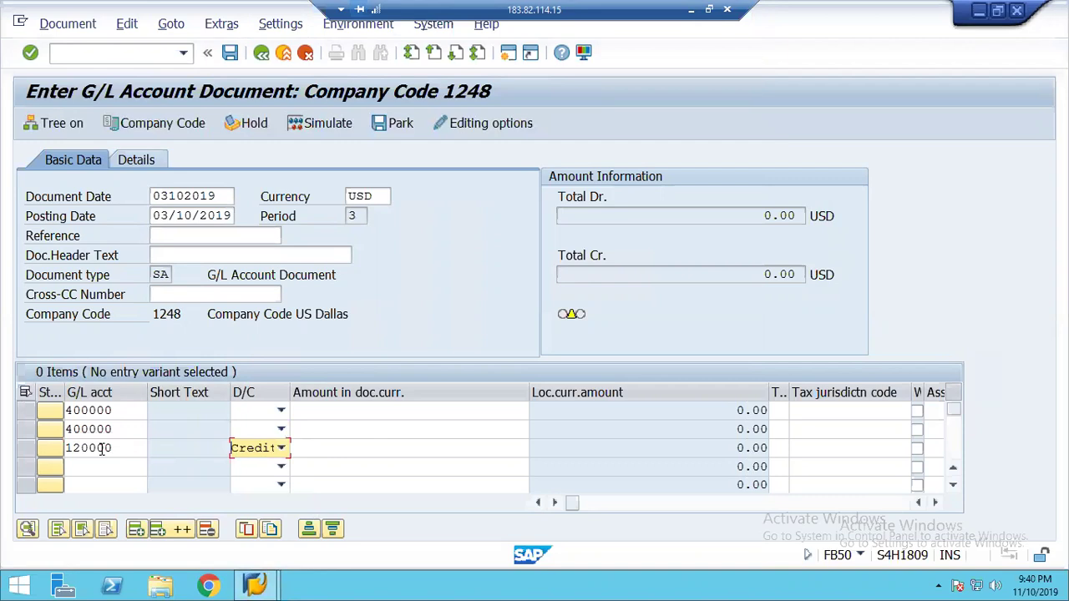
{"action": "key", "text": "Up"}
{"action": "key", "text": "d"}
{"action": "key", "text": "Up"}
{"action": "key", "text": "d"}
{"action": "key", "text": "Tab"}
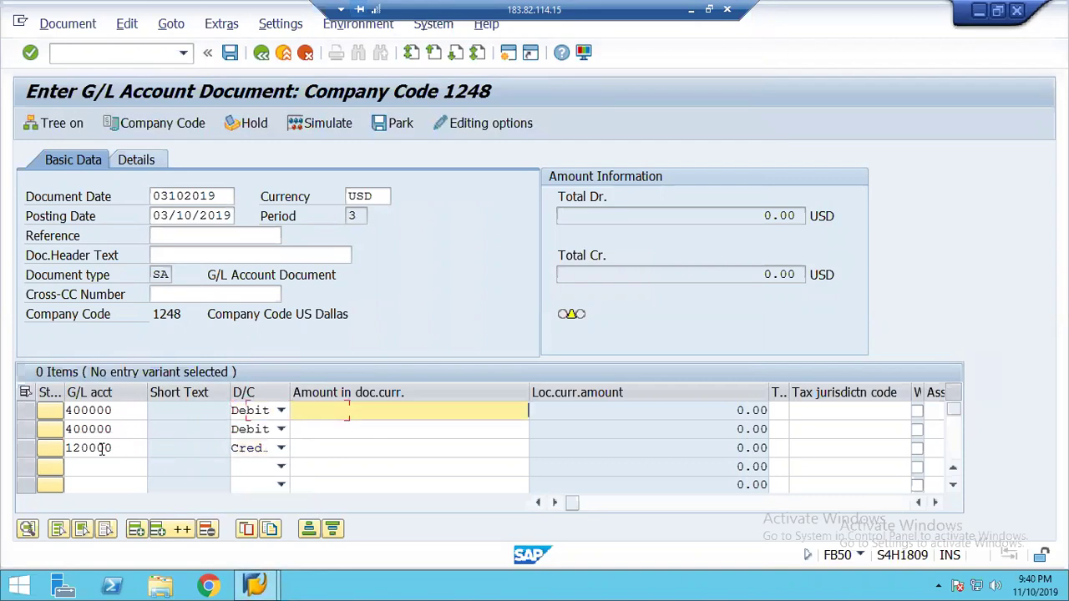
- Enter 100000 and 200000 as the two debit amounts and an asterisk (*) as the credit line's amount
{"action": "type", "text": "100000"}
{"action": "key", "text": "Down"}
{"action": "type", "text": "200000"}
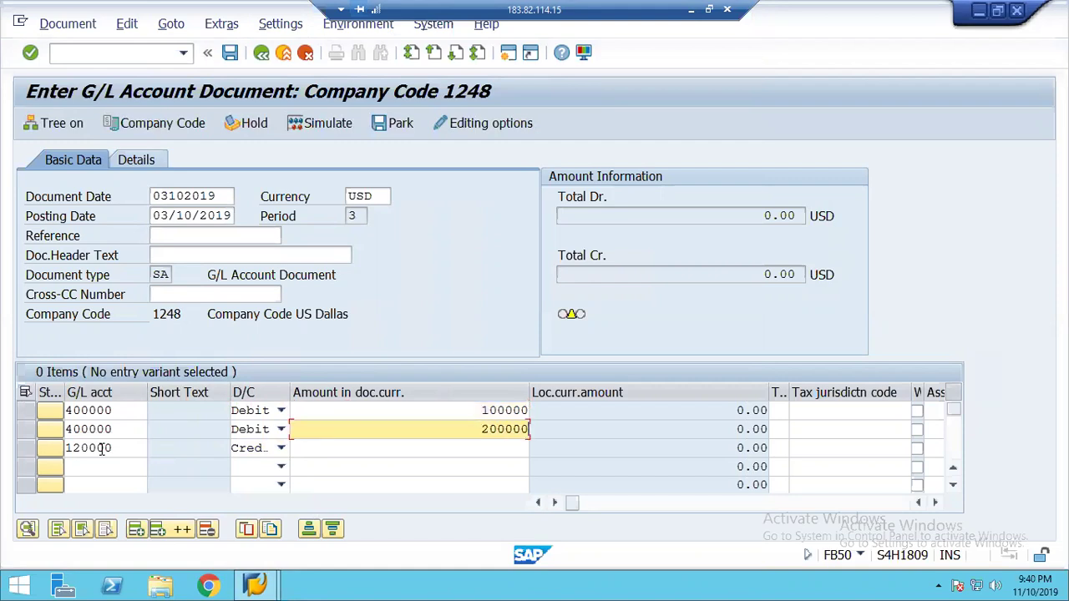
{"action": "key", "text": "Down"}
{"action": "key", "text": "Tab"}
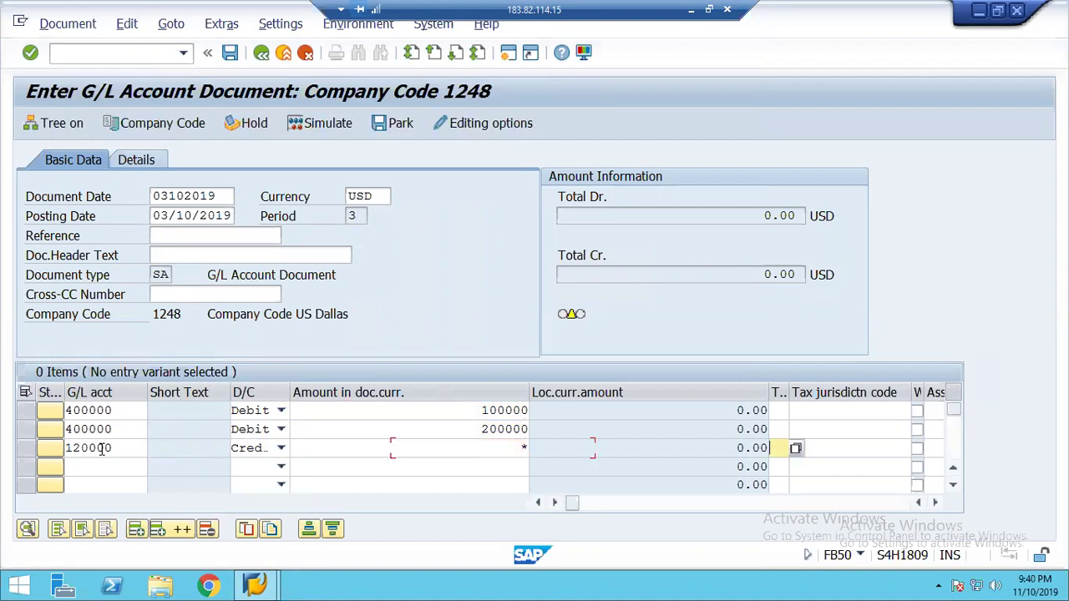
{"action": "key", "text": "Tab"}
{"action": "key", "text": "Tab"}
{"action": "key", "text": "Tab"}
{"action": "key", "text": "Tab"}
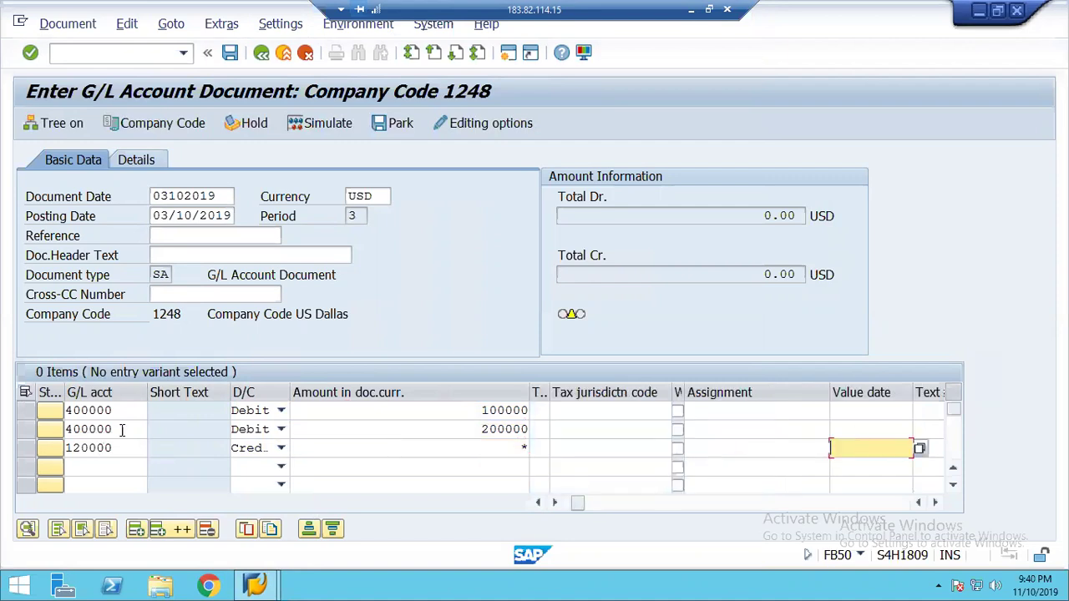
- Change the second line's G/L account to 400100
{"action": "left_click", "coordinate": [120, 430]}
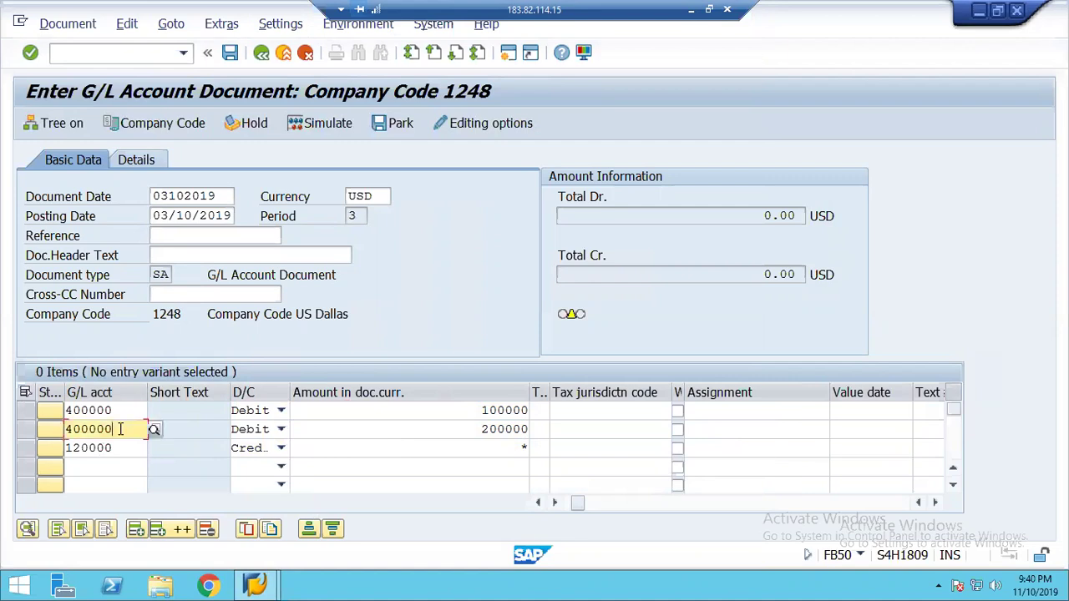
{"action": "key", "text": "BackSpace"}
{"action": "key", "text": "BackSpace"}
{"action": "key", "text": "BackSpace"}
{"action": "type", "text": "100"}
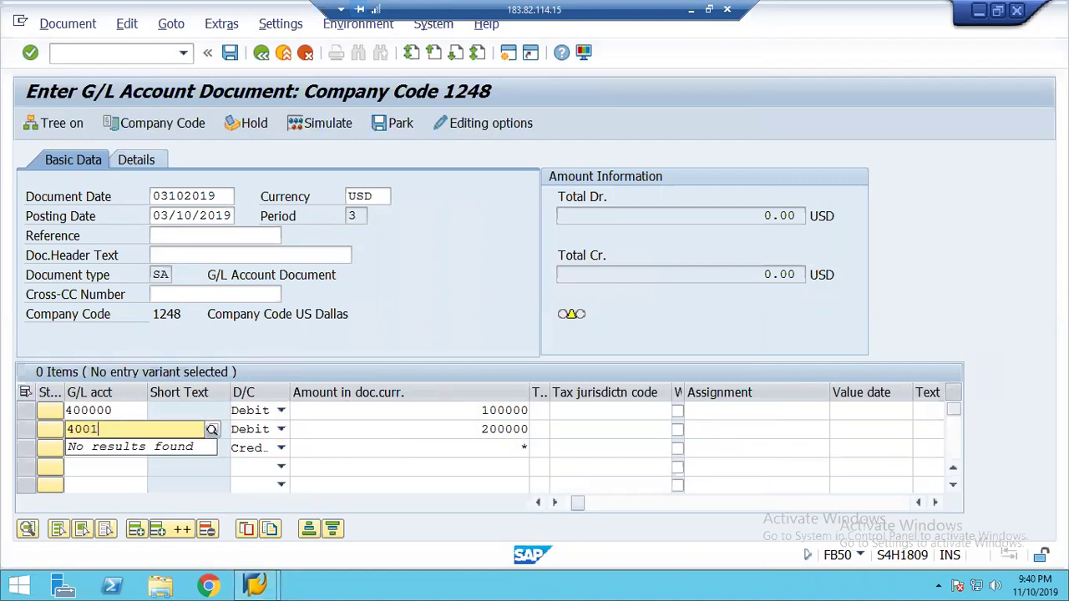
- Enter 03102019 as the value date of the 120000 credit line
{"action": "key", "text": "Tab"}
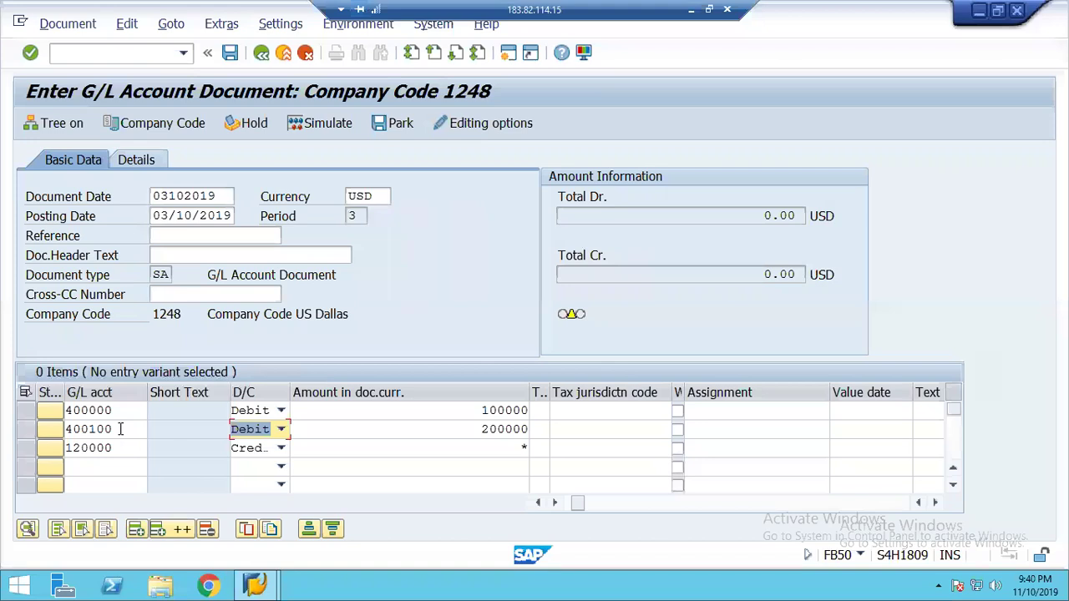
{"action": "left_click", "coordinate": [841, 448]}
{"action": "type", "text": "3102019"}
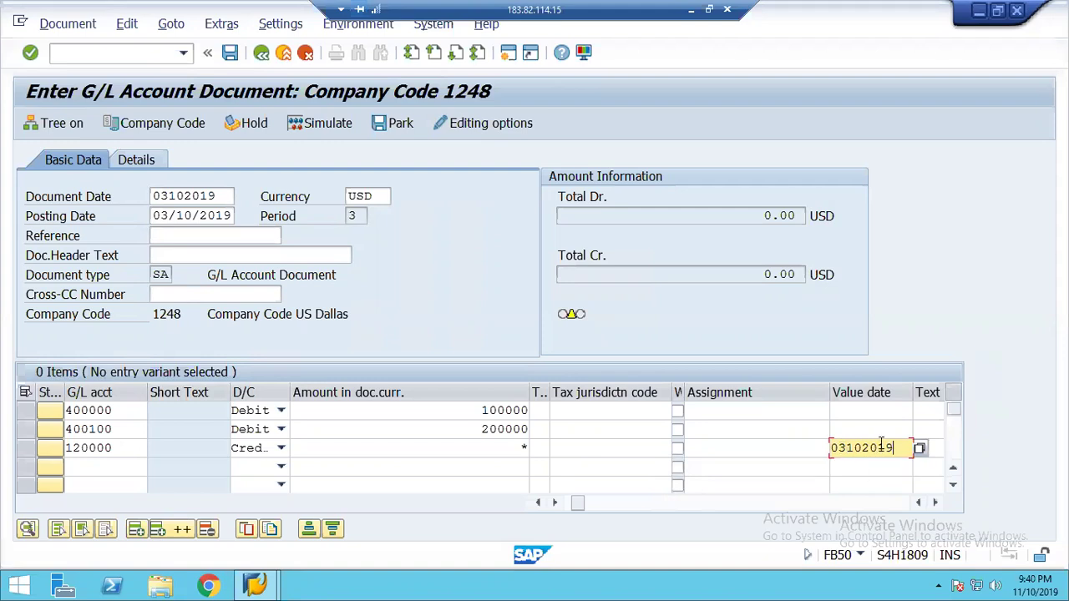
- Assign cost center 1400 to the 400000 line and cost center 1500 to the 400100 line
{"action": "key", "text": "Up"}
{"action": "key", "text": "Up"}
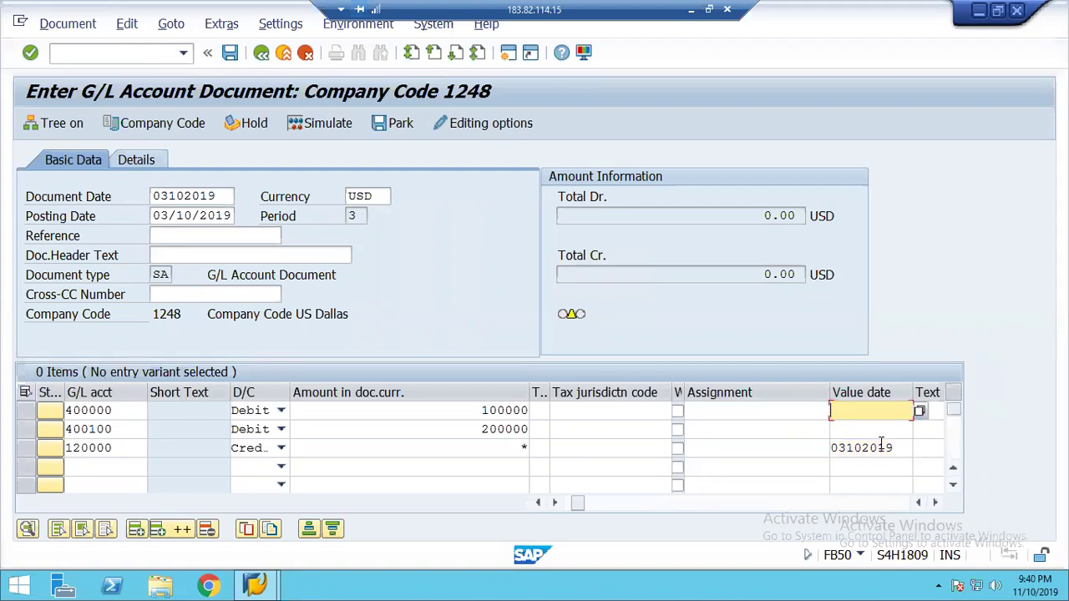
{"action": "key", "text": "Tab"}
{"action": "key", "text": "Tab"}
{"action": "key", "text": "Tab"}
{"action": "key", "text": "Tab"}
{"action": "key", "text": "Tab"}
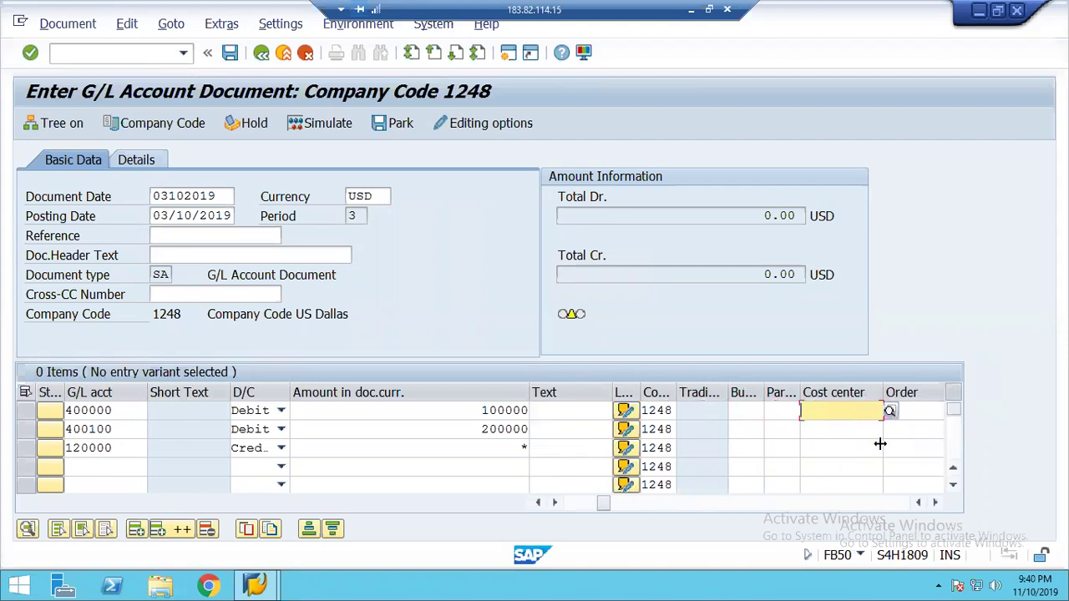
{"action": "type", "text": "1400"}
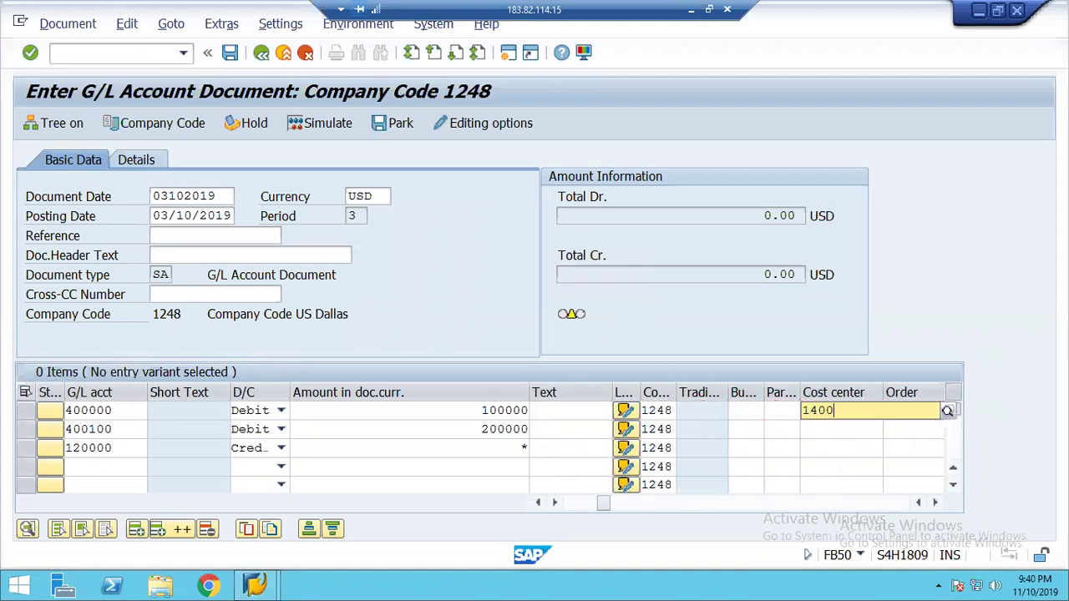
{"action": "key", "text": "Tab"}
{"action": "key", "text": "Down"}
{"action": "key", "text": "shift+Tab"}
{"action": "type", "text": "1500"}
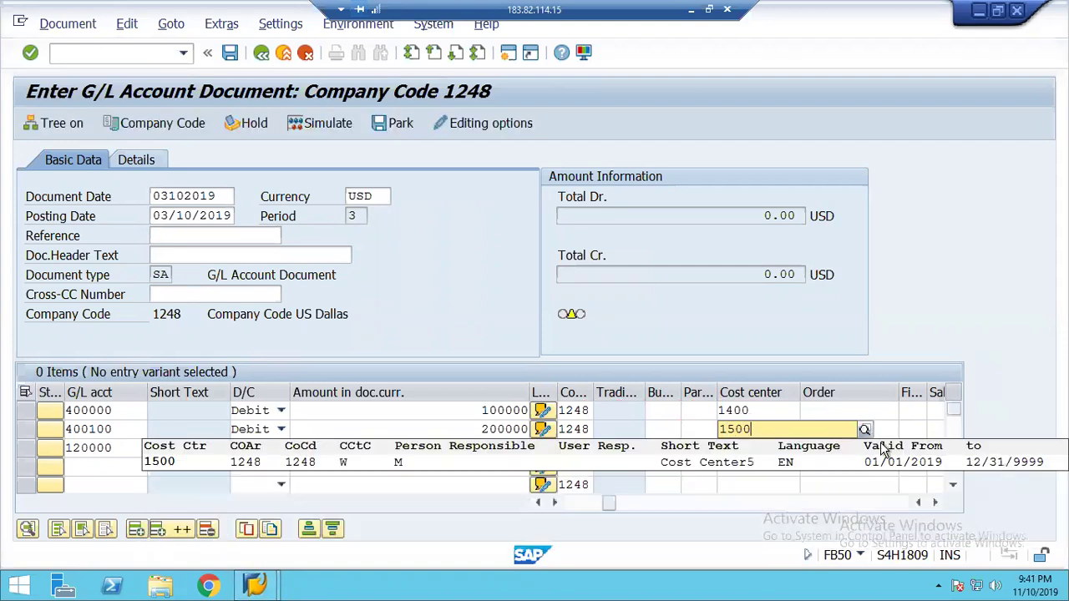
{"action": "key", "text": "Tab"}
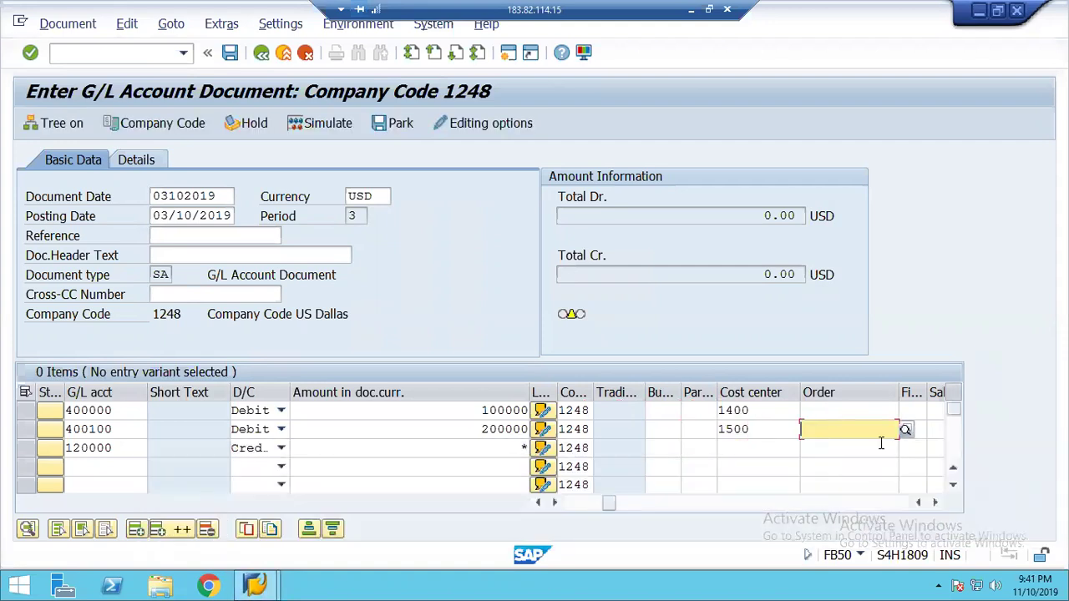
- Validate the entries, clear the value date from the 120000 line, and try to post the document
{"action": "key", "text": "Return"}
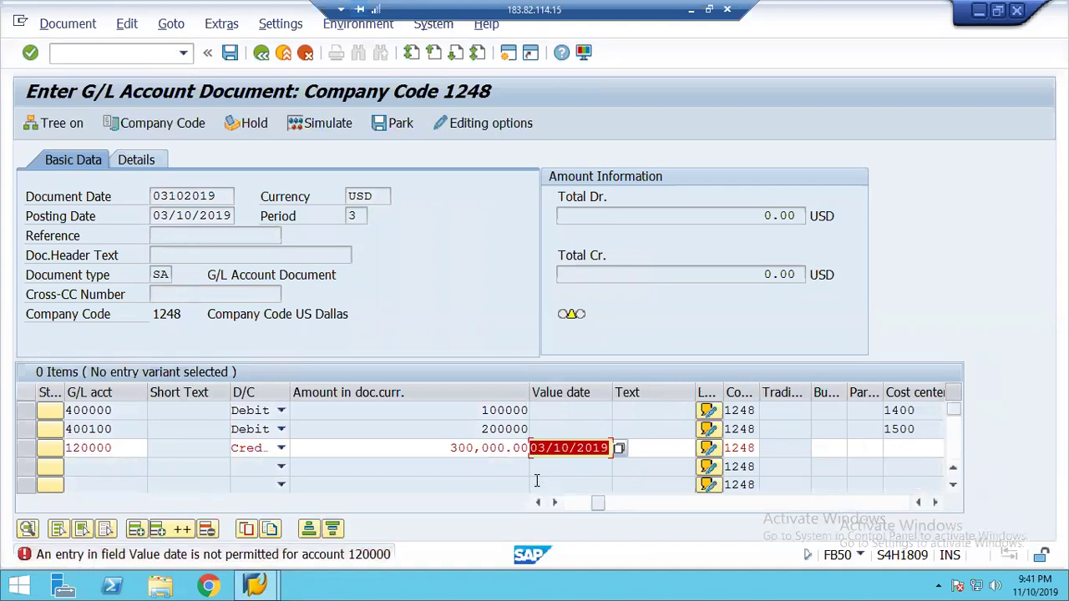
{"action": "key", "text": "Delete"}
{"action": "key", "text": "Return"}
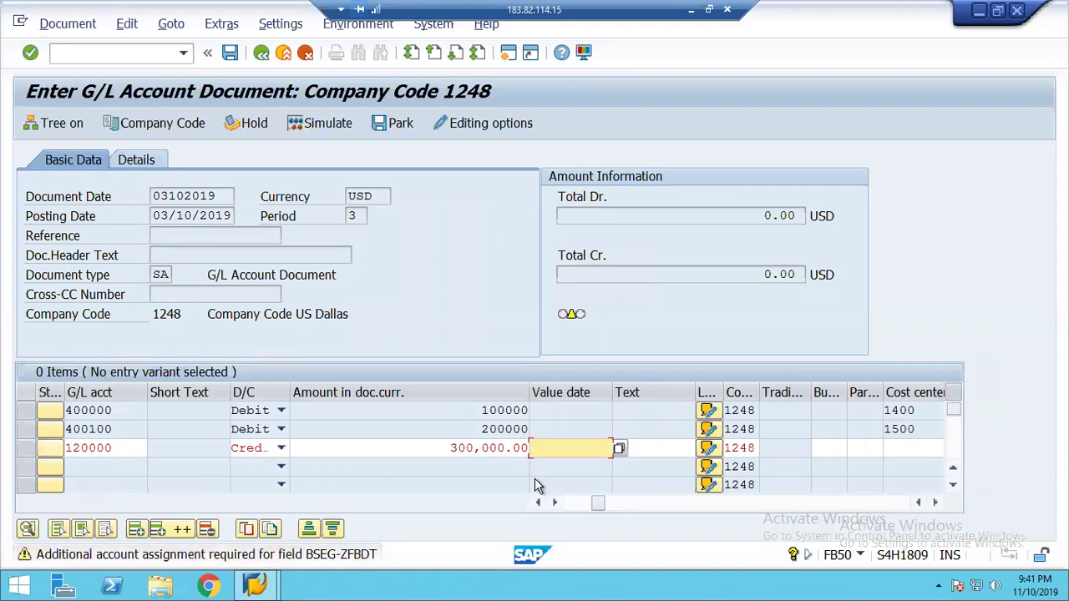
{"action": "key", "text": "Return"}
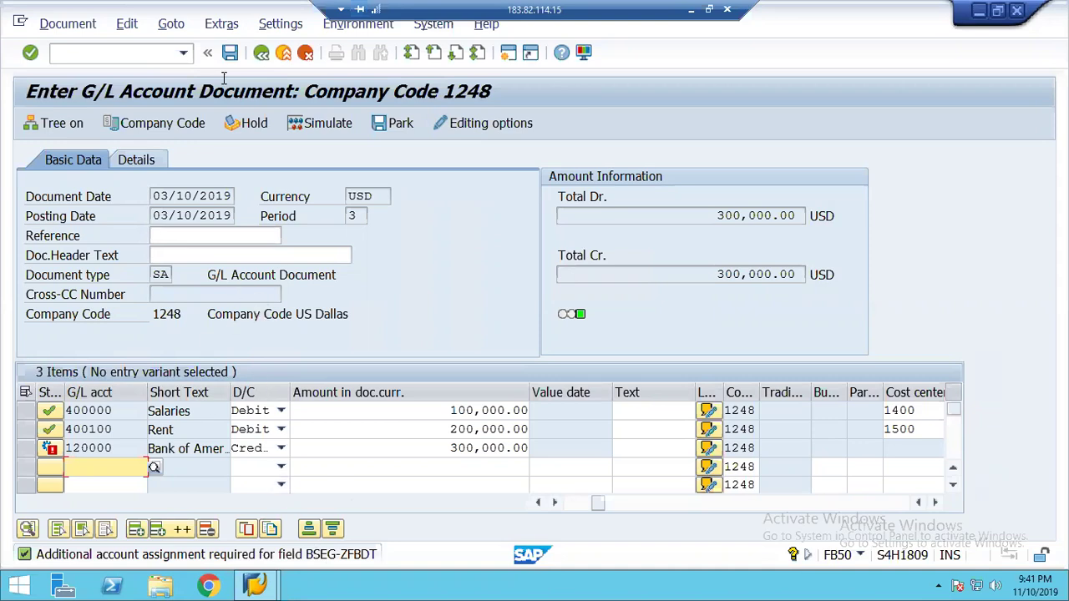
{"action": "left_click", "coordinate": [234, 53]}
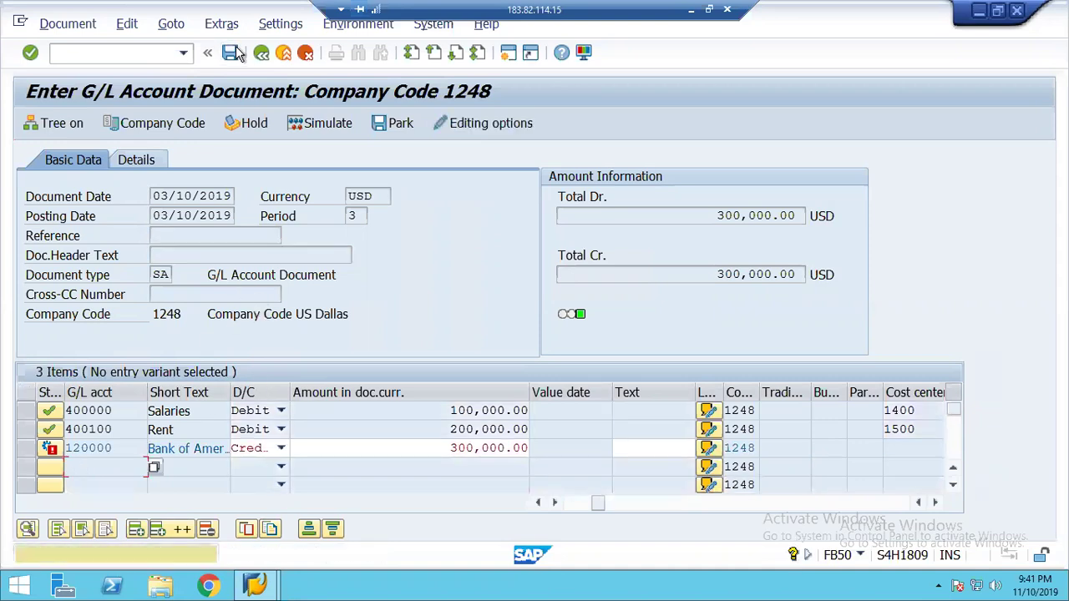
{"action": "left_click", "coordinate": [236, 52]}
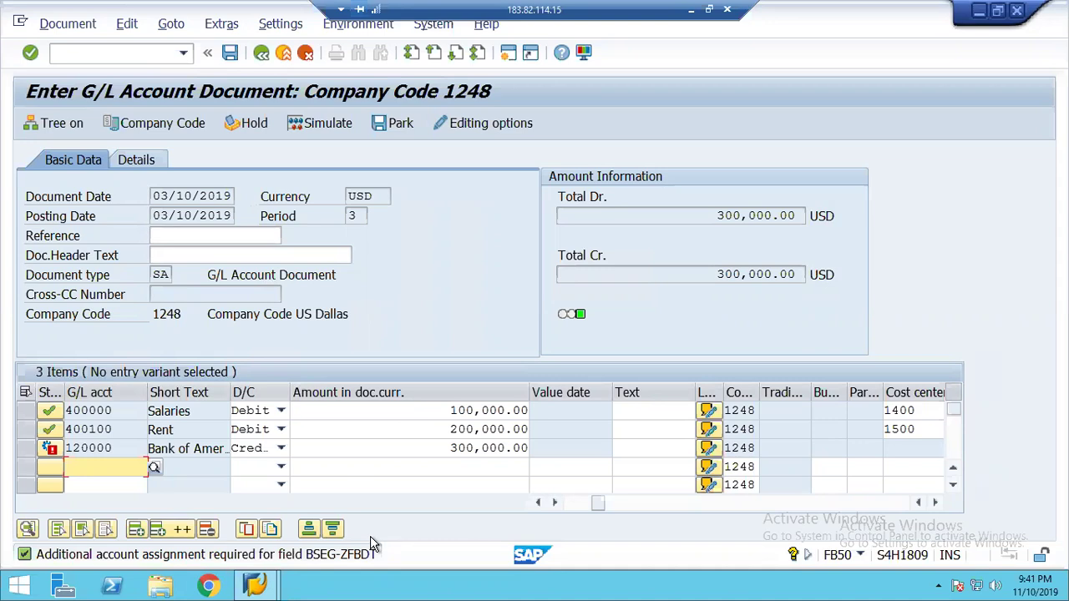
- Restart transaction FB50 with /nfb50 and enter 03102019 as the new document's date
{"action": "left_click", "coordinate": [93, 54]}
{"action": "type", "text": "/n"}
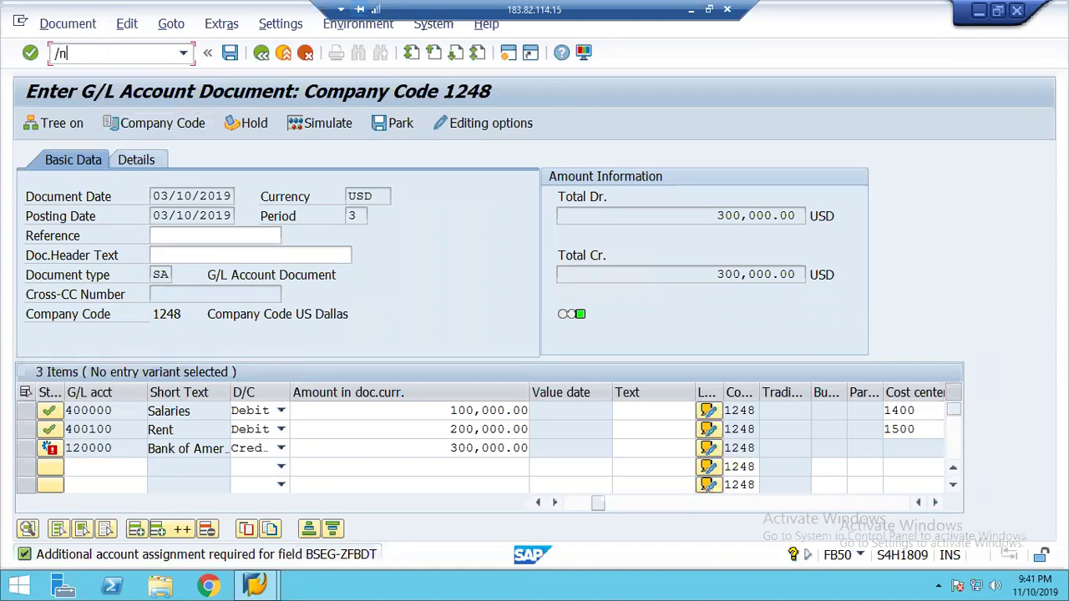
{"action": "type", "text": "fb50"}
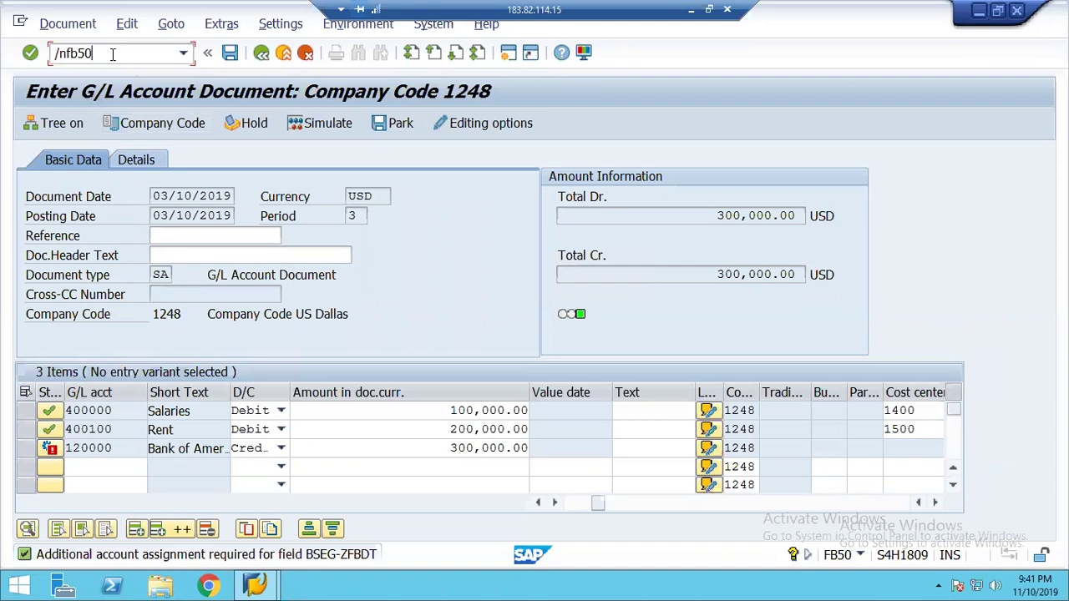
{"action": "key", "text": "Return"}
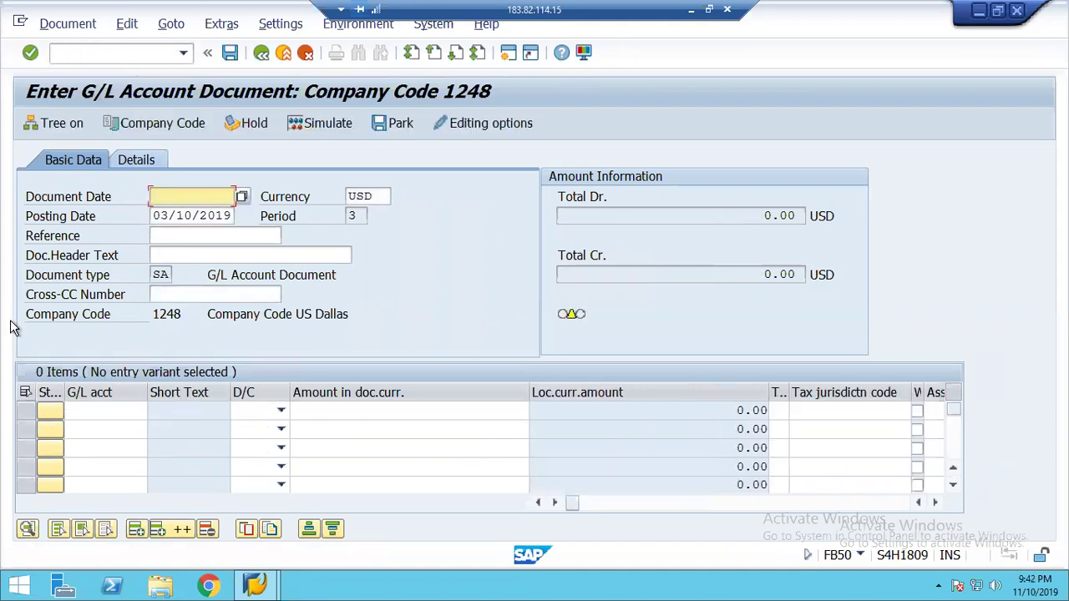
{"action": "type", "text": "03102019"}
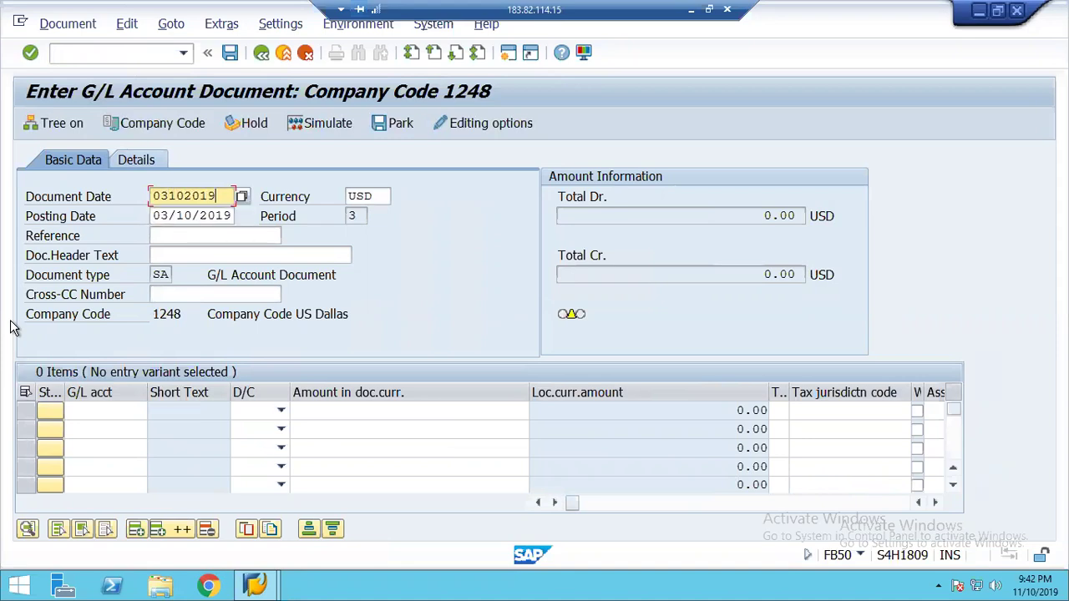
- Enter G/L account 400000 as Debit on the first line and 120000 as Credit on the second line
{"action": "left_click", "coordinate": [117, 407]}
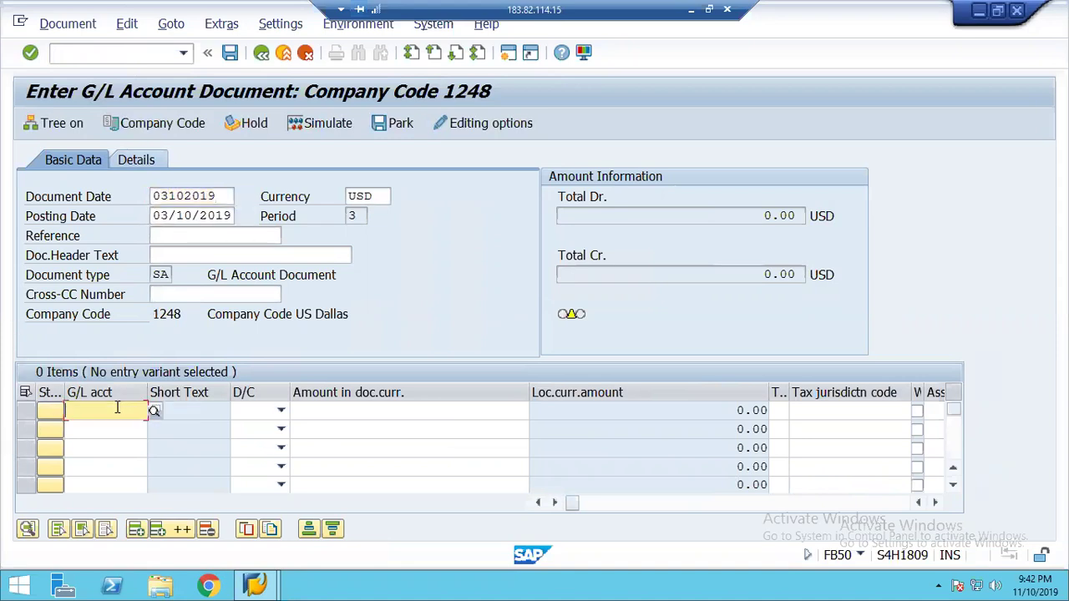
{"action": "type", "text": "400000"}
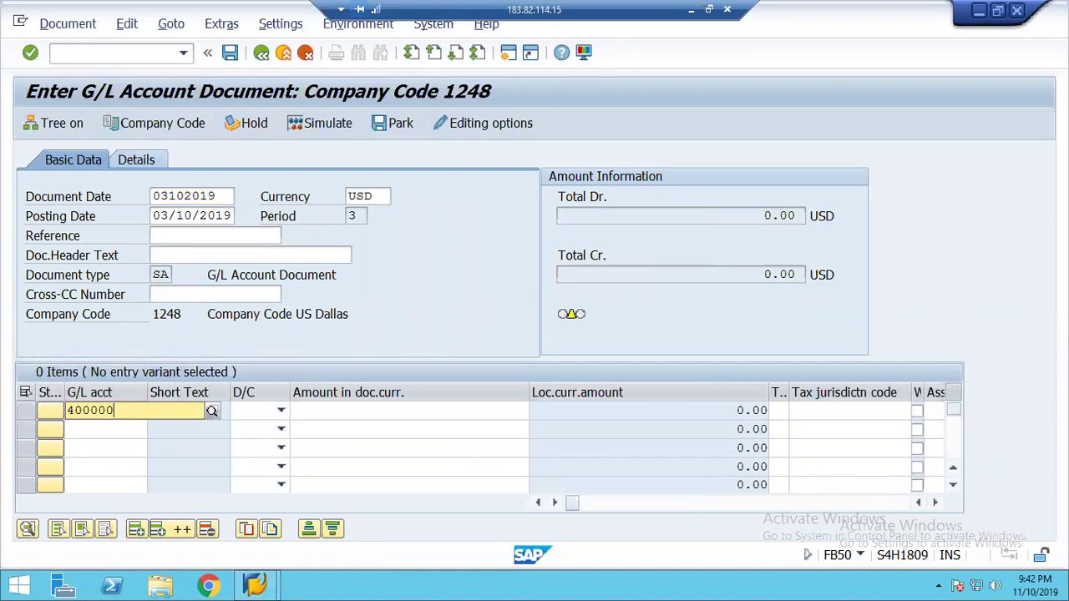
{"action": "key", "text": "Tab"}
{"action": "type", "text": "d"}
{"action": "key", "text": "Down"}
{"action": "type", "text": "c"}
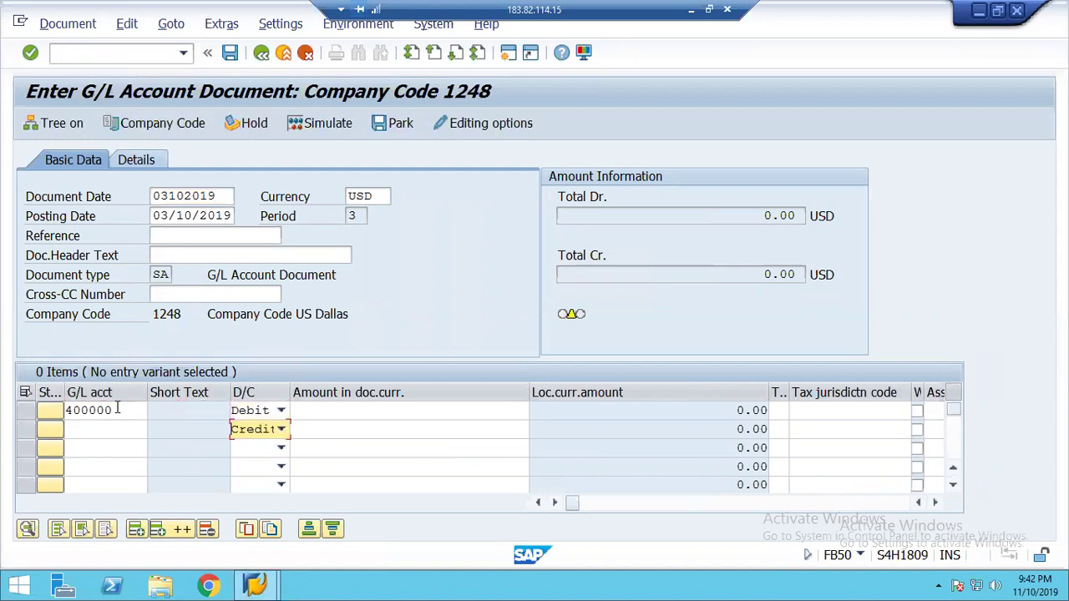
{"action": "left_click", "coordinate": [146, 428]}
{"action": "type", "text": "120000"}
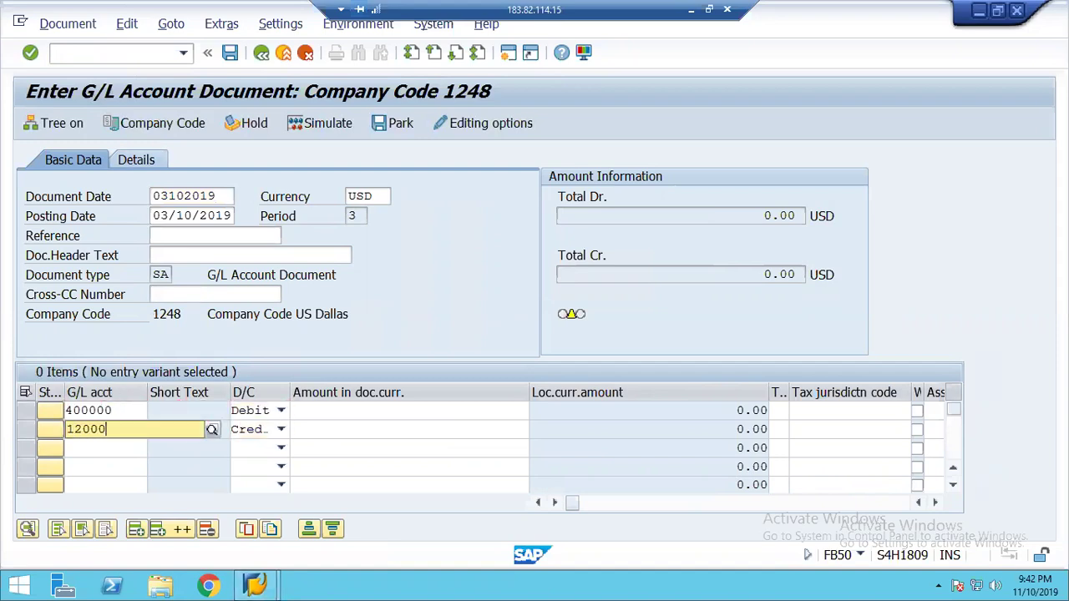
{"action": "key", "text": "Tab"}
{"action": "key", "text": "Tab"}
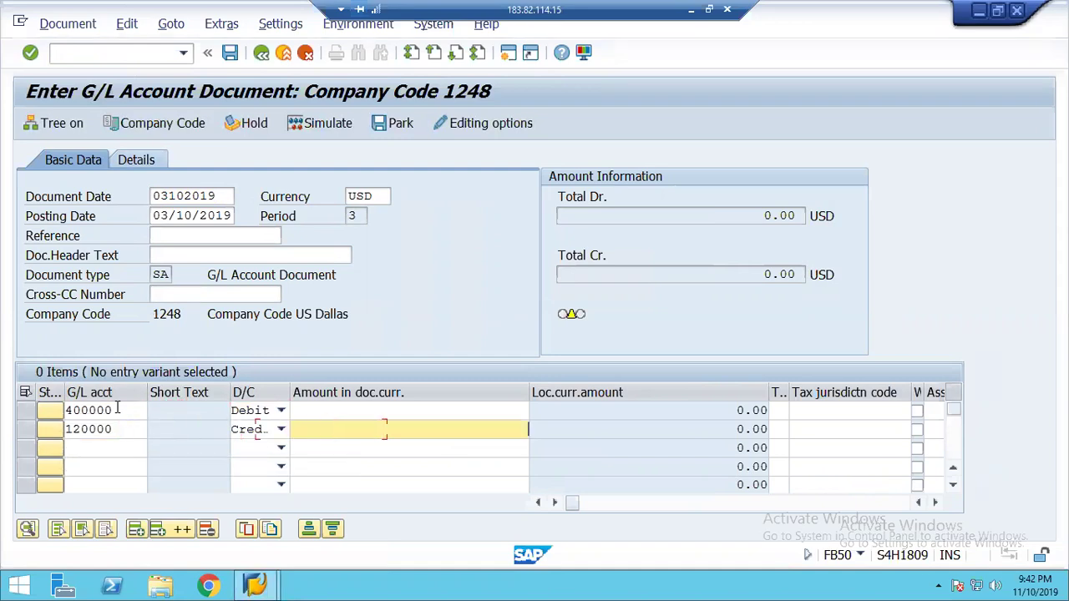
- Enter 100000 as the amount of both the credit line and the debit line
{"action": "type", "text": "100000"}
{"action": "key", "text": "Up"}
{"action": "type", "text": "1"}
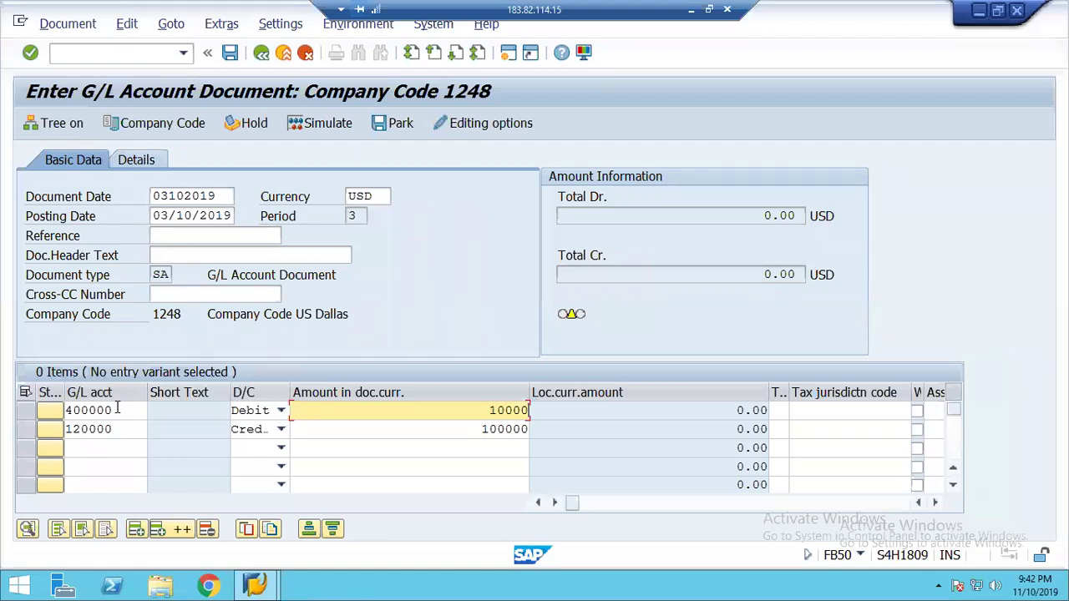
- Assign cost center 1400 to the 400000 line and validate the document
{"action": "key", "text": "Tab"}
{"action": "key", "text": "Tab"}
{"action": "key", "text": "Tab"}
{"action": "key", "text": "Tab"}
{"action": "key", "text": "Tab"}
{"action": "key", "text": "Tab"}
{"action": "key", "text": "Tab"}
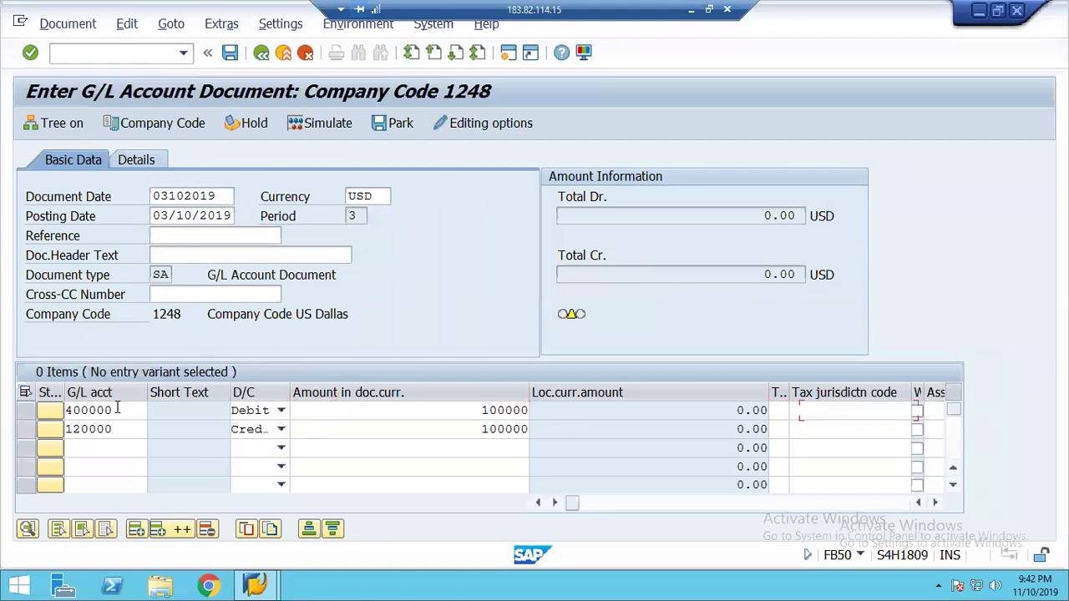
{"action": "key", "text": "Tab"}
{"action": "key", "text": "Tab"}
{"action": "key", "text": "Tab"}
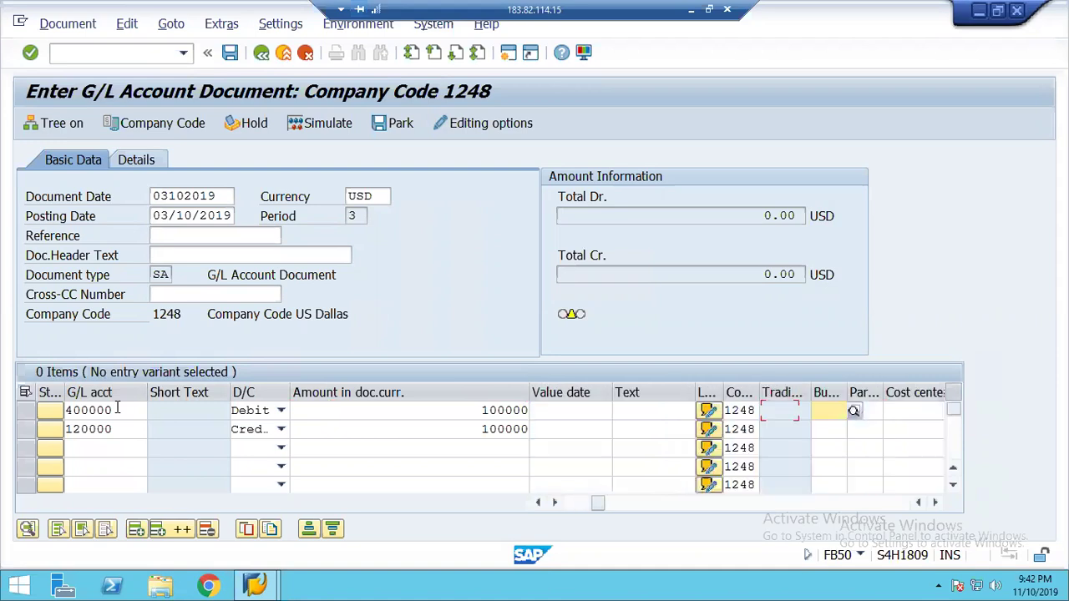
{"action": "type", "text": "1400"}
{"action": "key", "text": "Tab"}
{"action": "key", "text": "Return"}
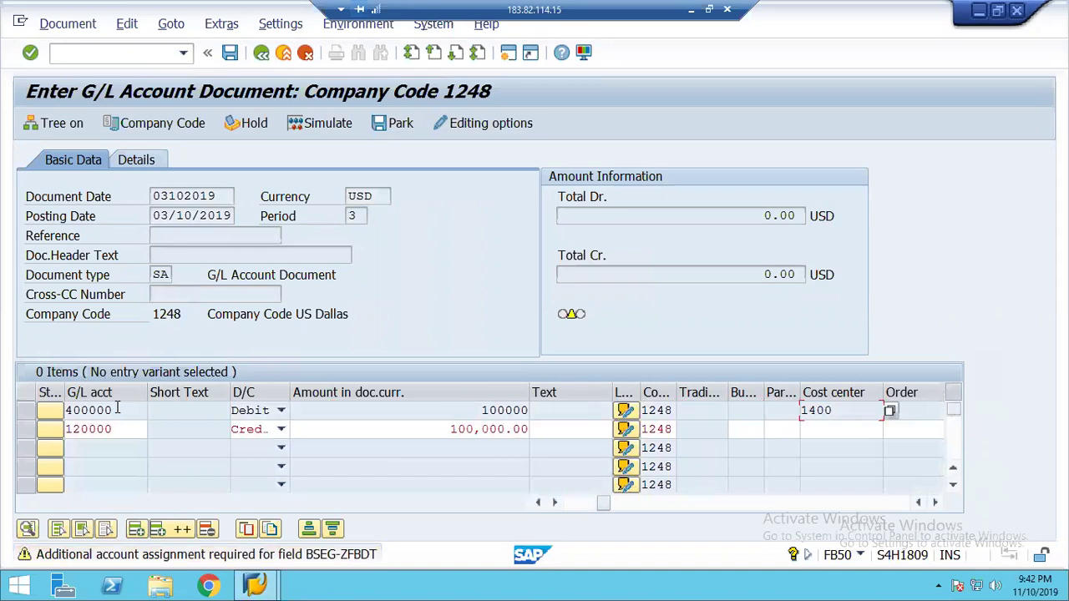
{"action": "key", "text": "Return"}
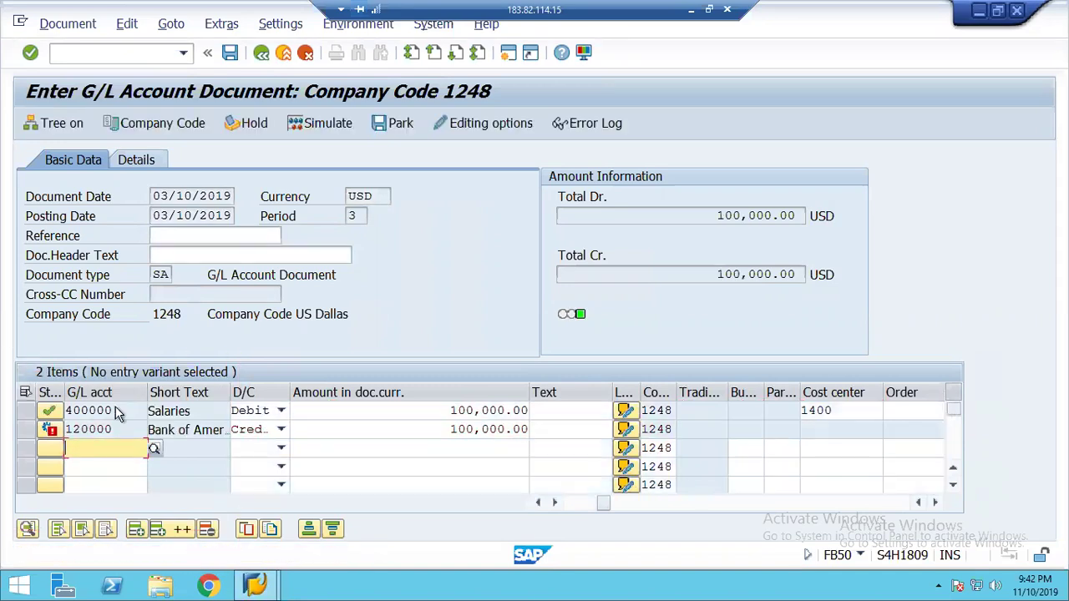
{"action": "key", "text": "Return"}
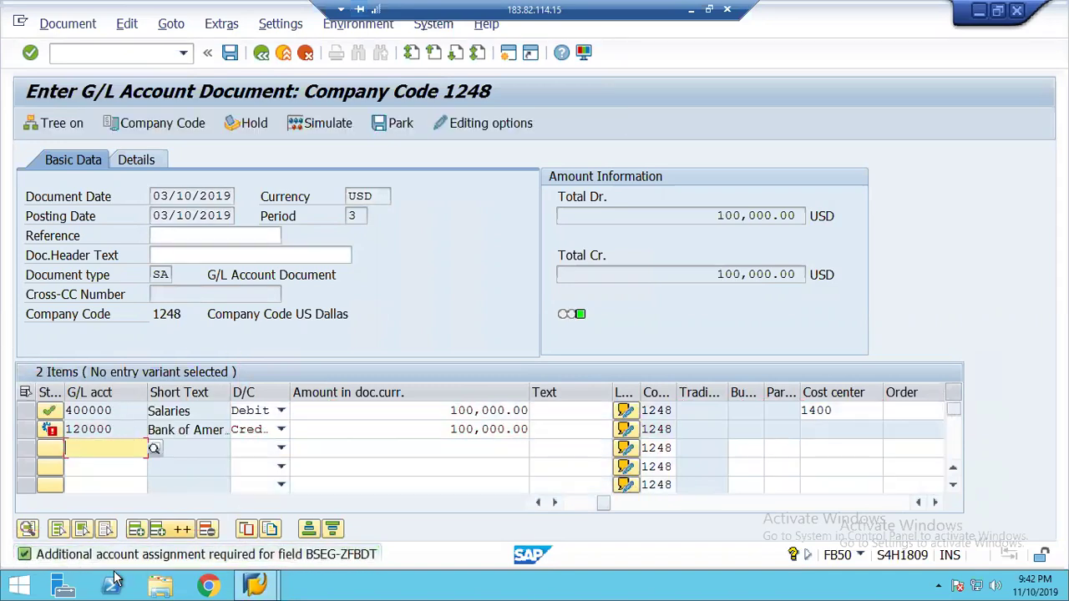
- Read the long text of the message about field BSEG-ZFBDT, then close it
{"action": "double_click", "coordinate": [343, 558]}
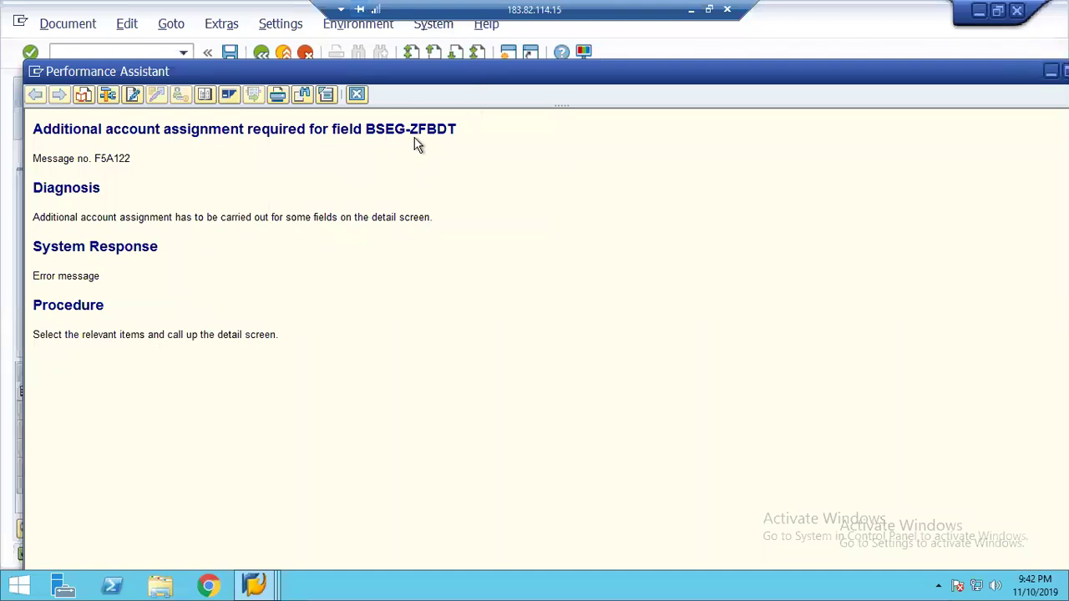
{"action": "left_click", "coordinate": [357, 96]}
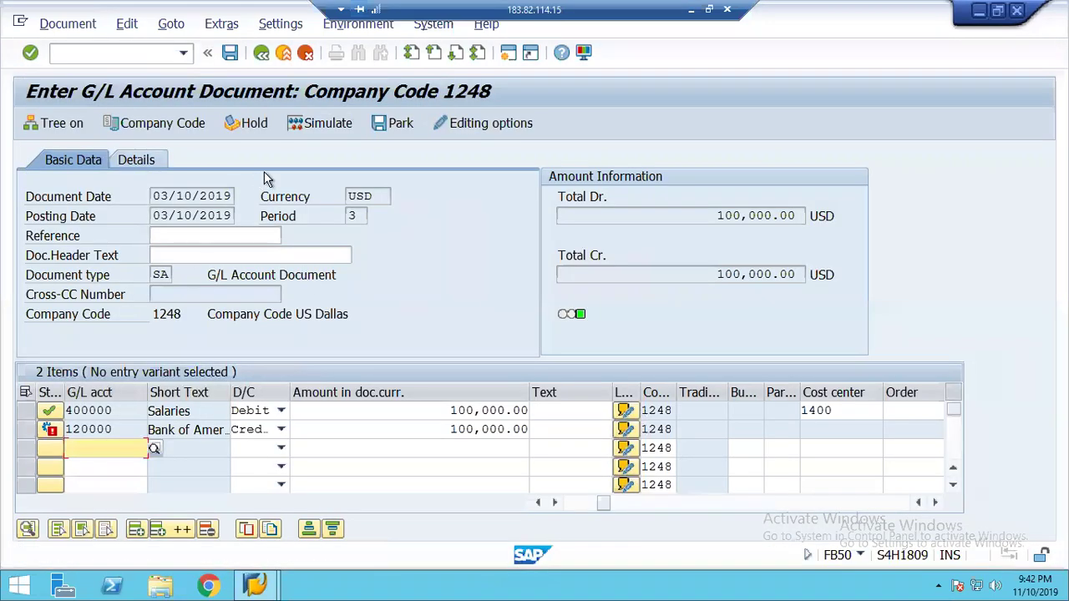
- Open a new session and load table BSEG in the General Table Display (SE16N)
{"action": "left_click", "coordinate": [508, 54]}
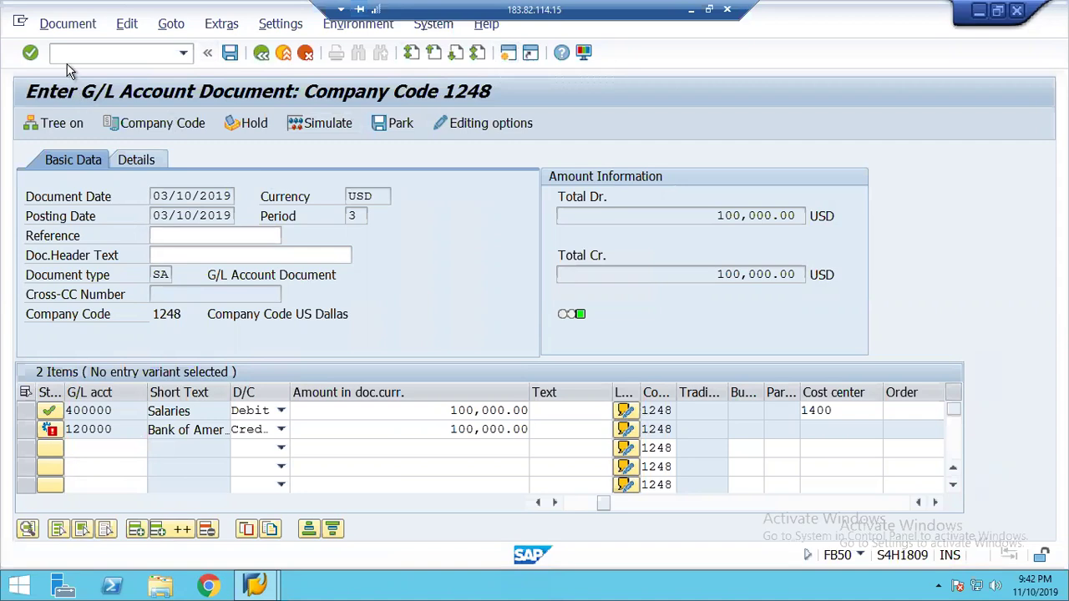
{"action": "type", "text": "se16"}
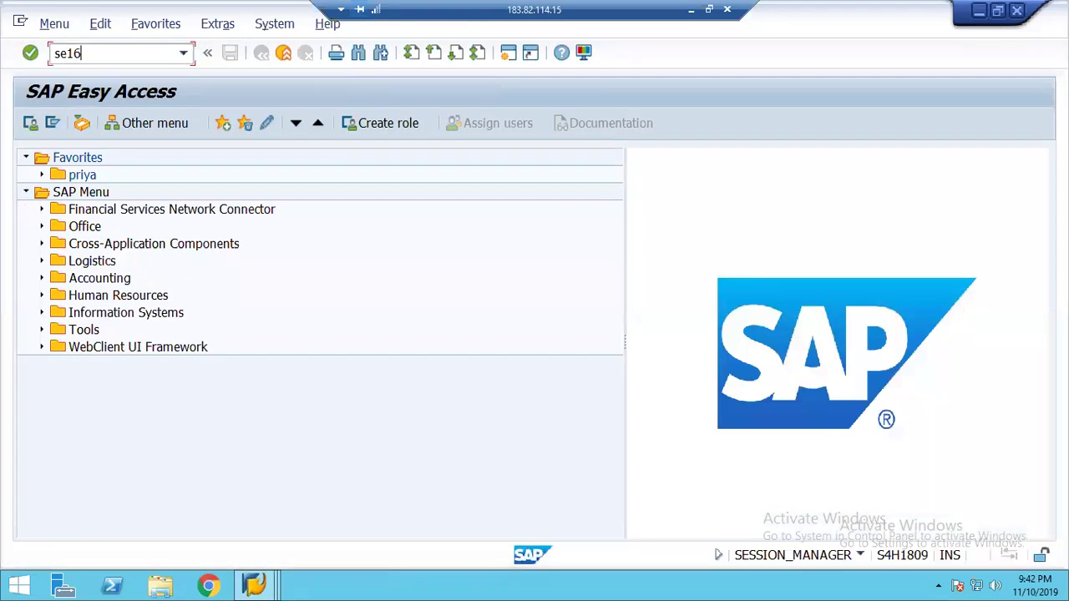
{"action": "key", "text": "Return"}
{"action": "type", "text": "bseg"}
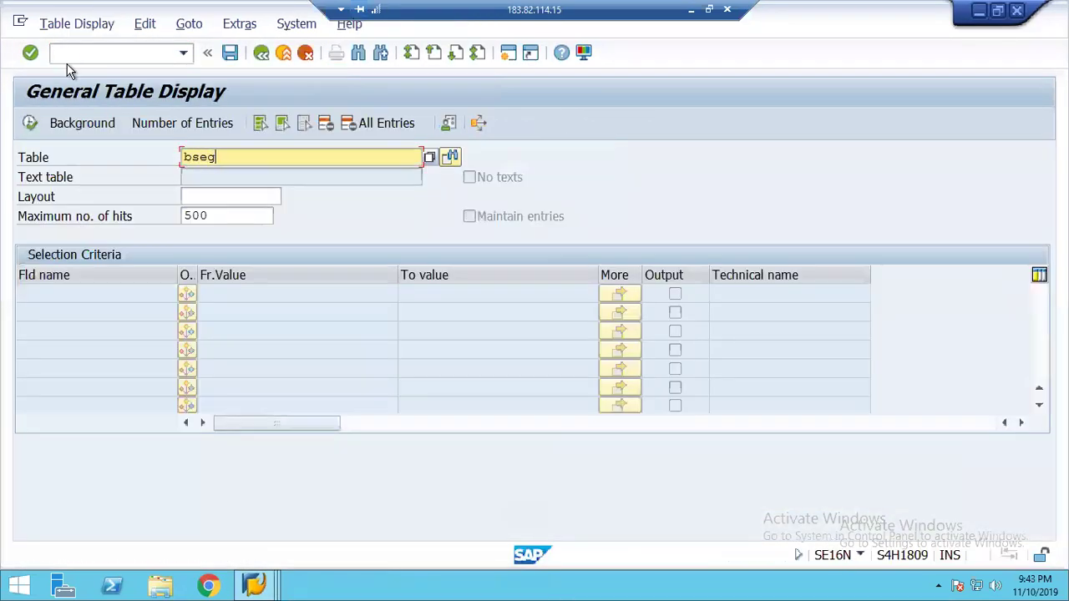
{"action": "key", "text": "Return"}
- Search table BSEG's field names for zfbdt and select the descriptive name of the ZFBDT field
{"action": "key", "text": "ctrl+f"}
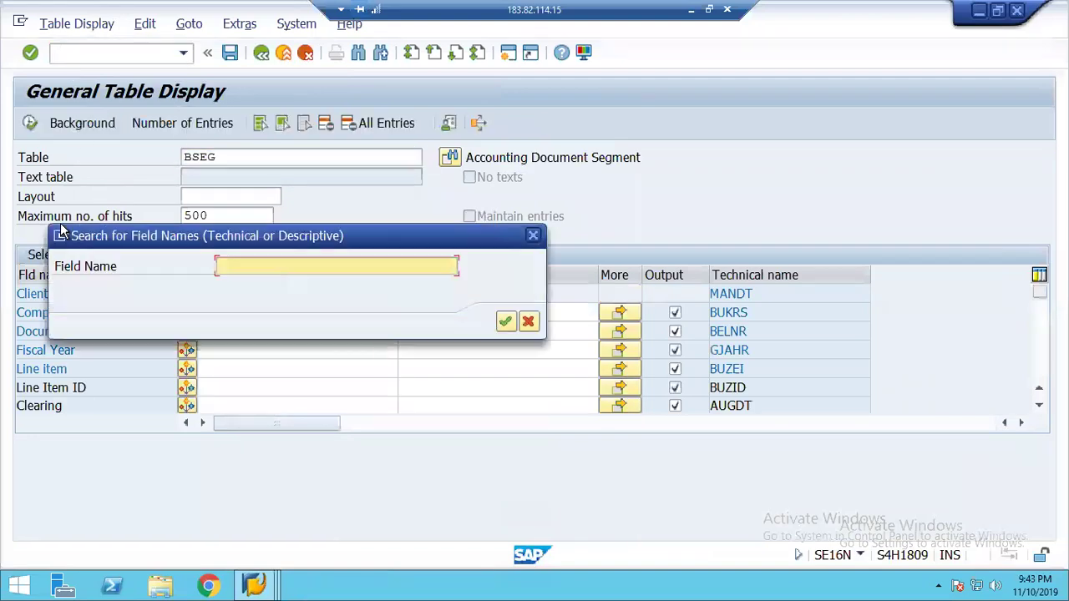
{"action": "type", "text": "zfbdt"}
{"action": "key", "text": "Return"}
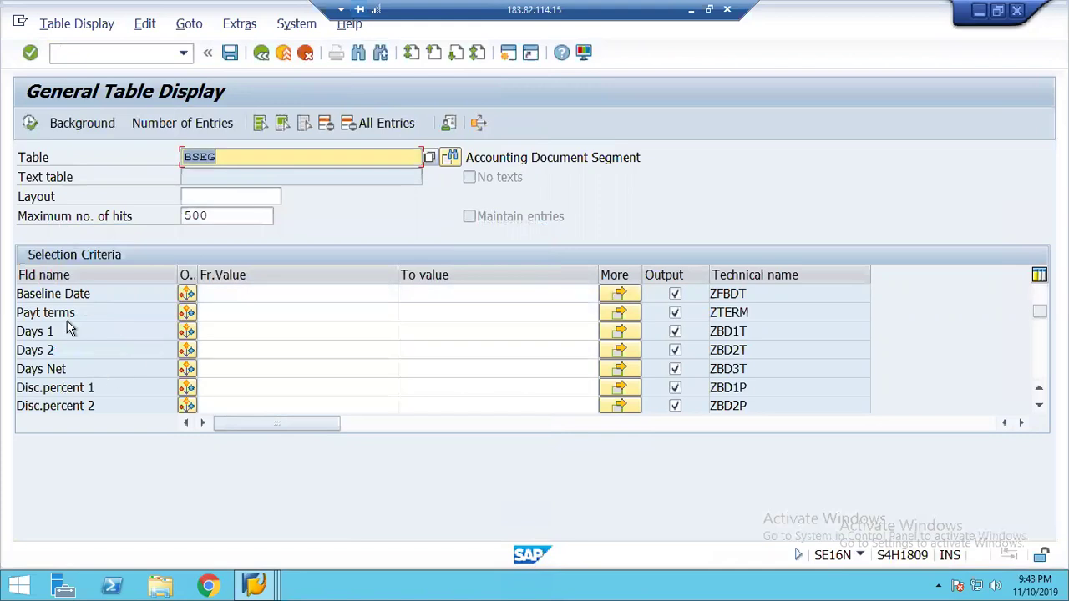
{"action": "left_click", "coordinate": [91, 293]}
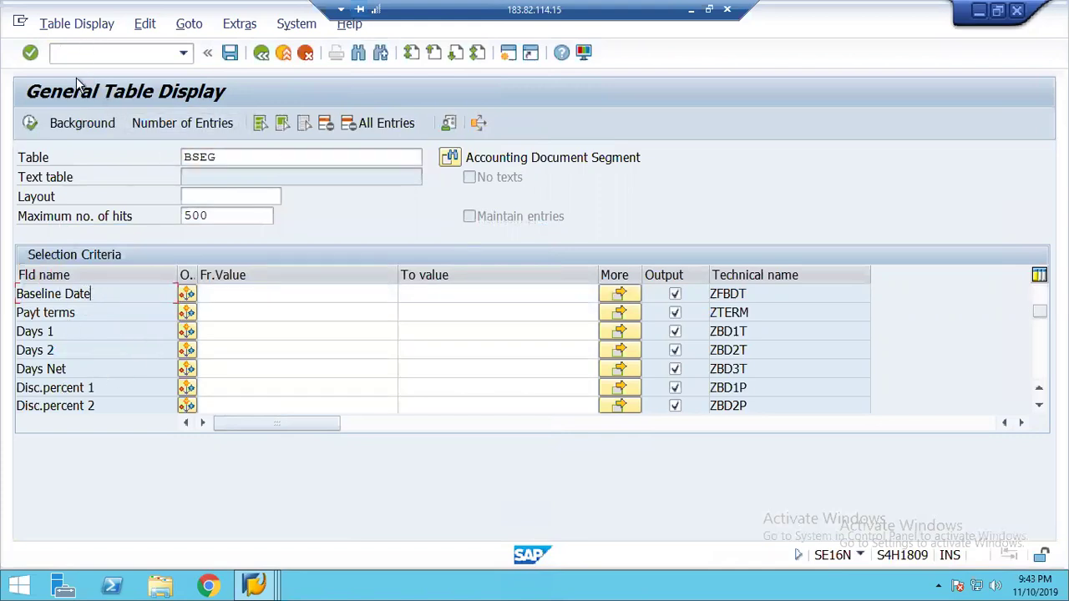
- Open the field status variants (OBC4), display the field status groups of variant 1248 and mark group G009
{"action": "left_click", "coordinate": [62, 55]}
{"action": "type", "text": "/no"}
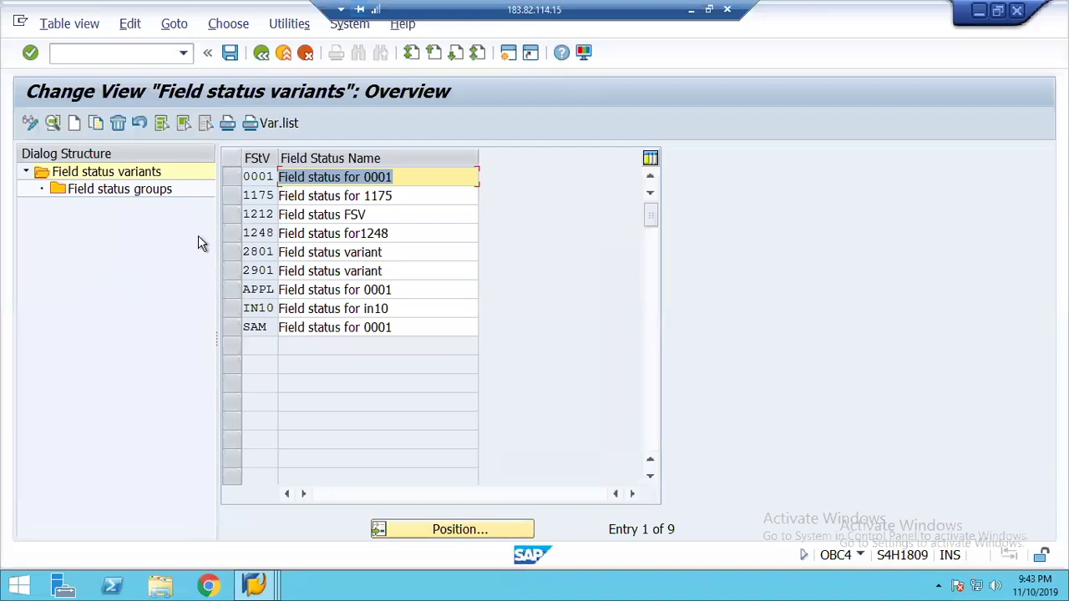
{"action": "left_click", "coordinate": [234, 239]}
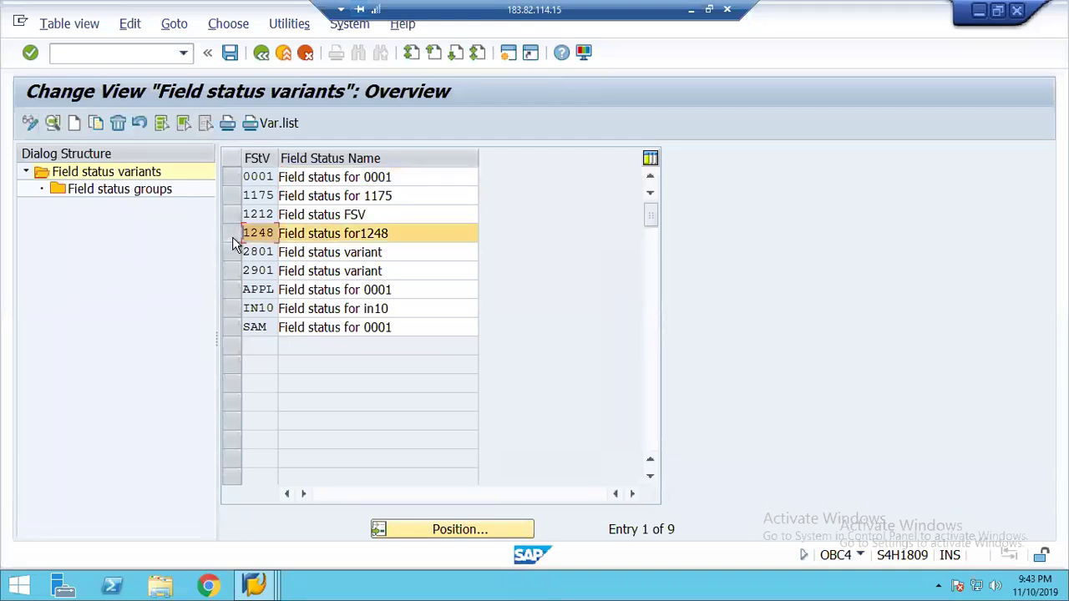
{"action": "double_click", "coordinate": [101, 190]}
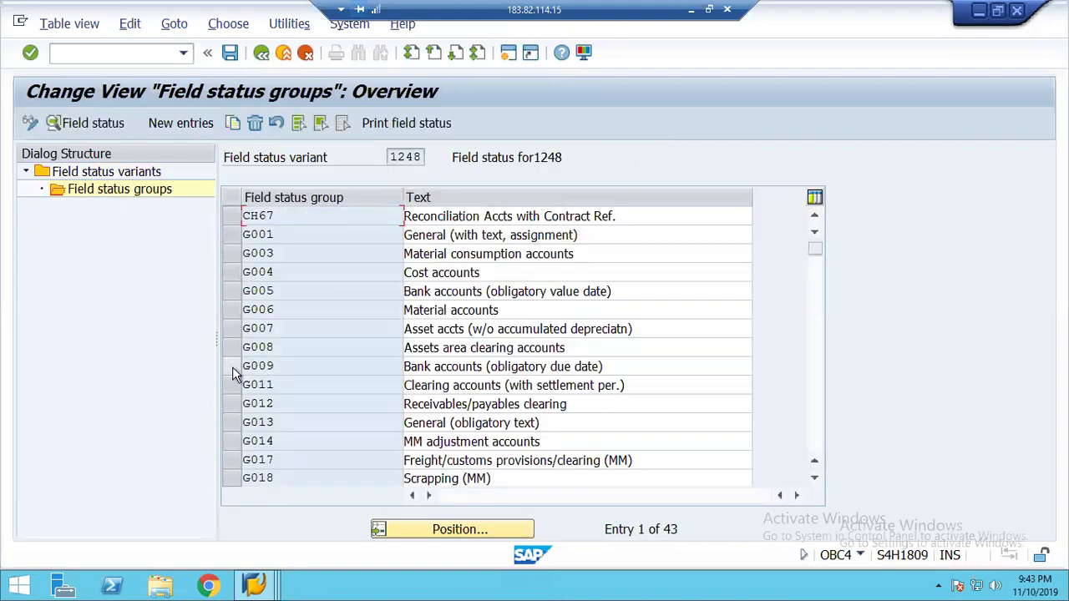
{"action": "left_click", "coordinate": [228, 367]}
- Return to the G/L document session, highlight account 120000 in the credit line and open central G/L account maintenance (FS00)
{"action": "left_click", "coordinate": [255, 587]}
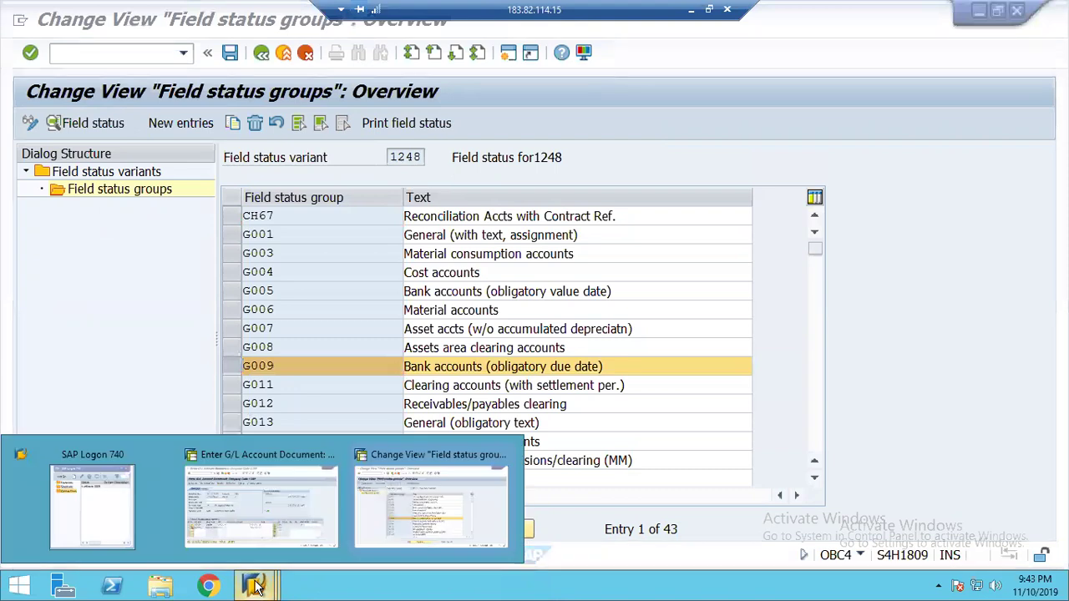
{"action": "left_click", "coordinate": [197, 460]}
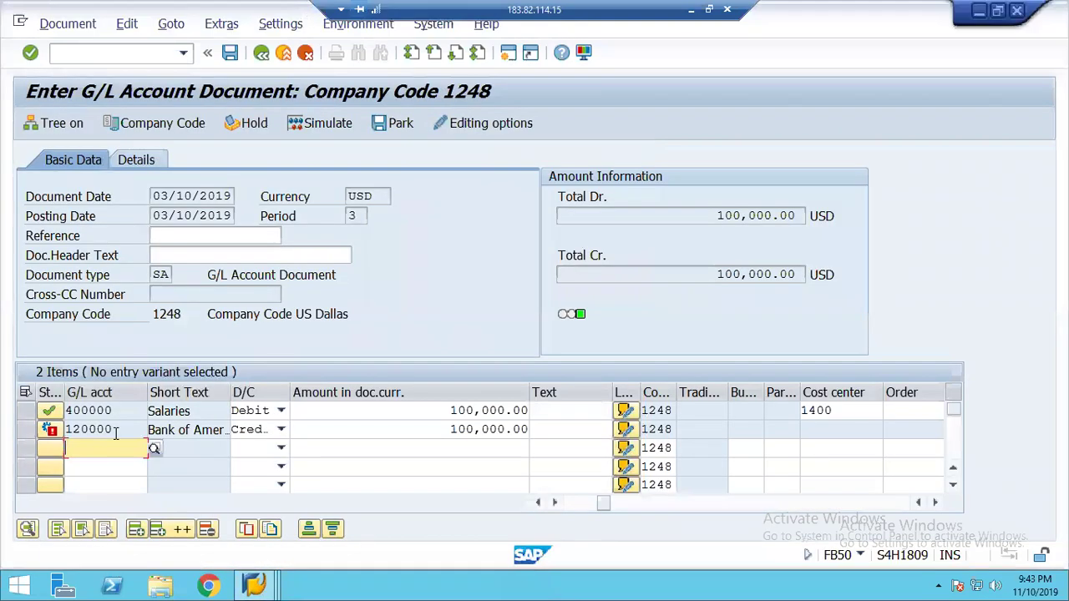
{"action": "left_click_drag", "start_coordinate": [113, 428], "coordinate": [60, 428]}
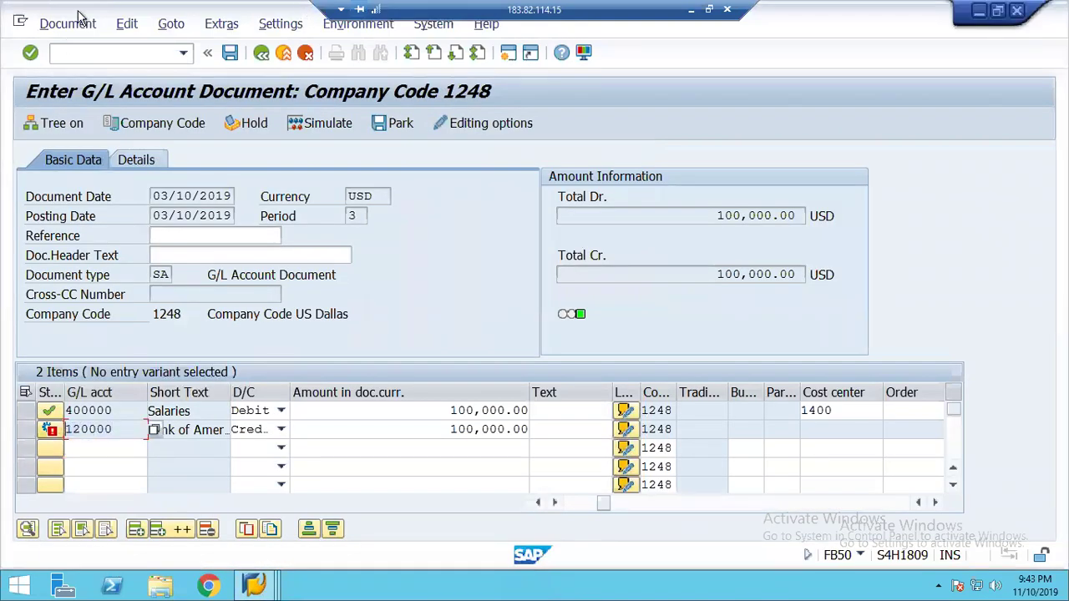
{"action": "left_click", "coordinate": [65, 55]}
{"action": "type", "text": "/nfs00"}
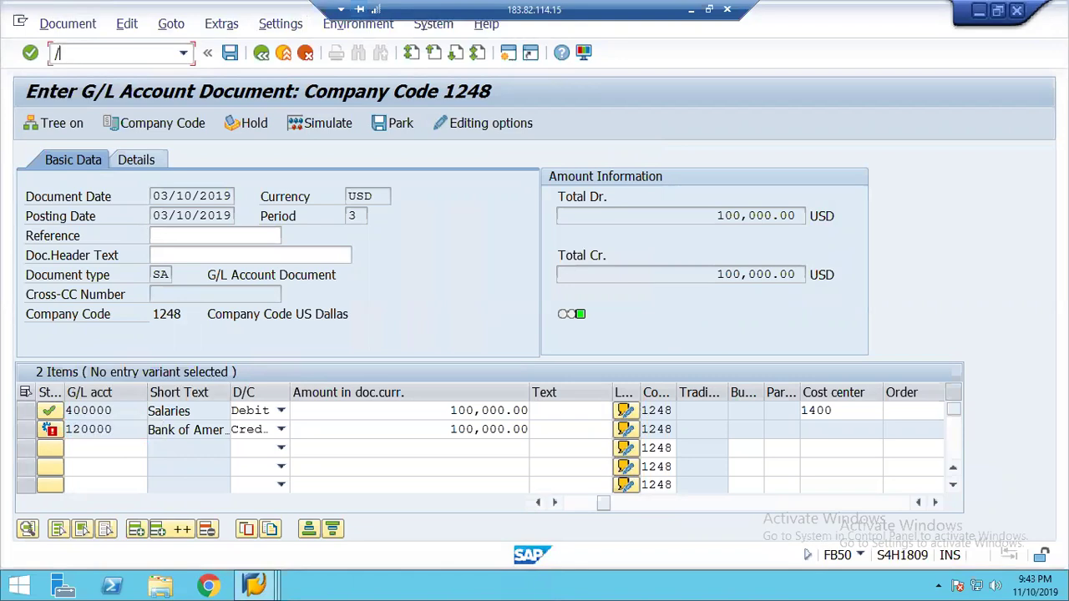
{"action": "key", "text": "Return"}
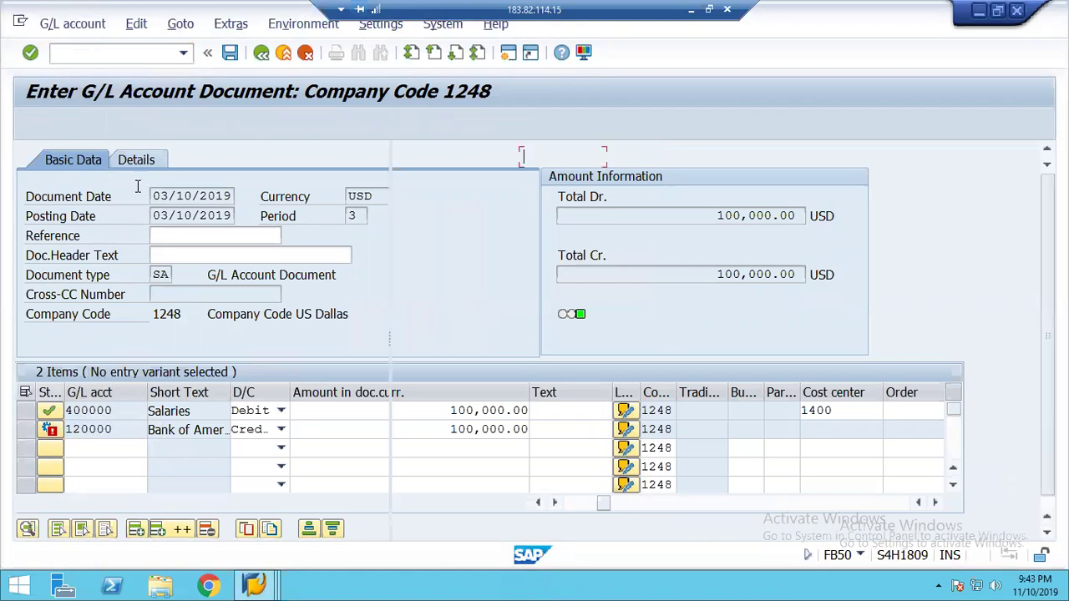
- Open the Assets account 120000 Bank of America for change, check its field status group, and exit
{"action": "left_click", "coordinate": [25, 195]}
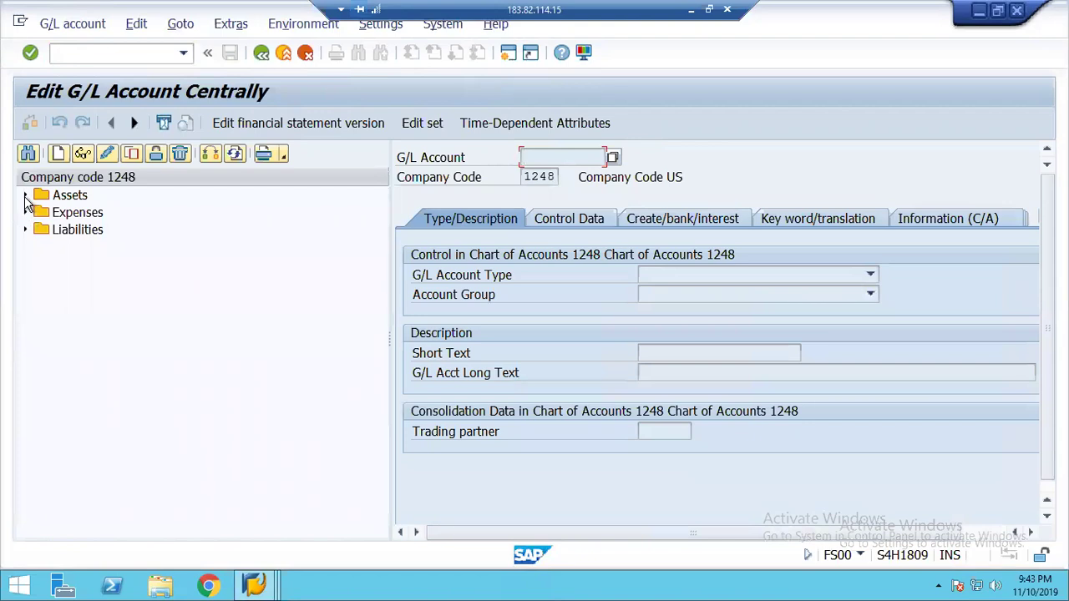
{"action": "left_click", "coordinate": [122, 212]}
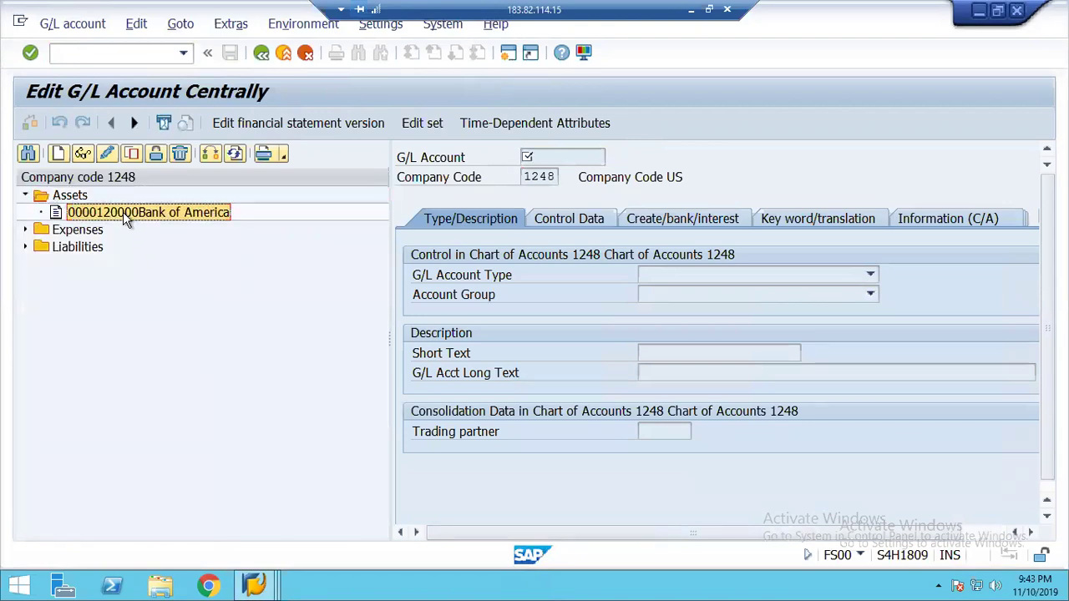
{"action": "left_click", "coordinate": [107, 153]}
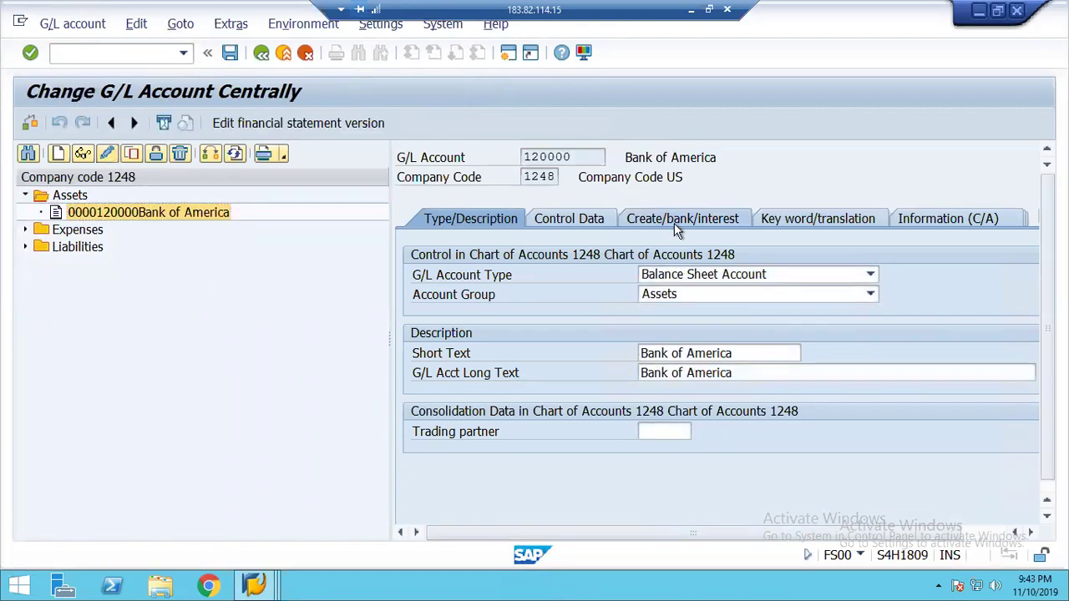
{"action": "left_click", "coordinate": [676, 223]}
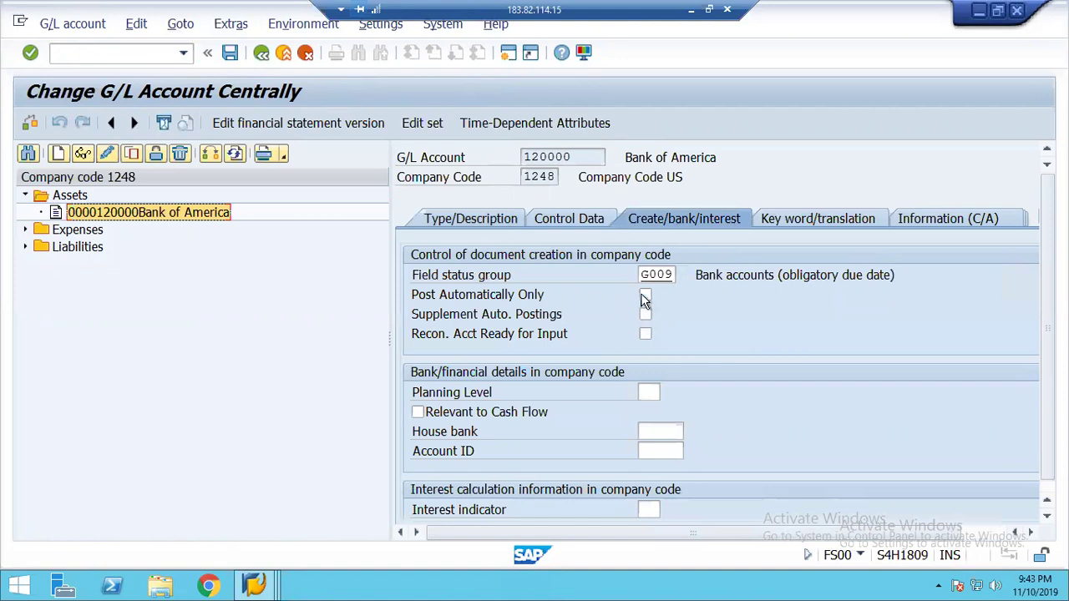
{"action": "left_click", "coordinate": [262, 53]}
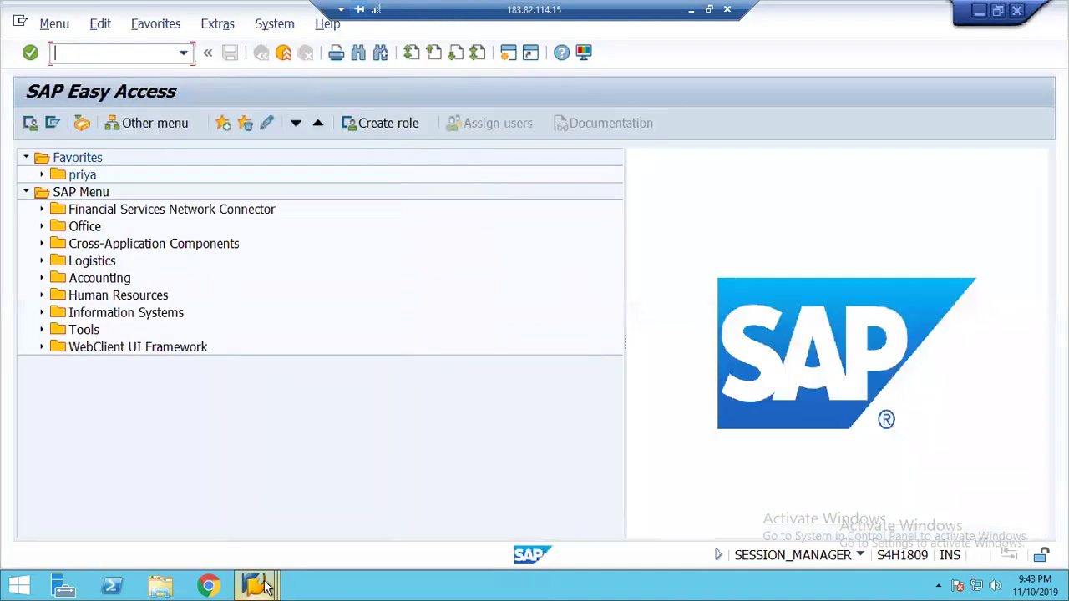
- Return to the field status groups of variant 1248 and open the field status overview of group CH67
{"action": "mouse_move", "coordinate": [264, 587]}
{"action": "left_click", "coordinate": [454, 502]}
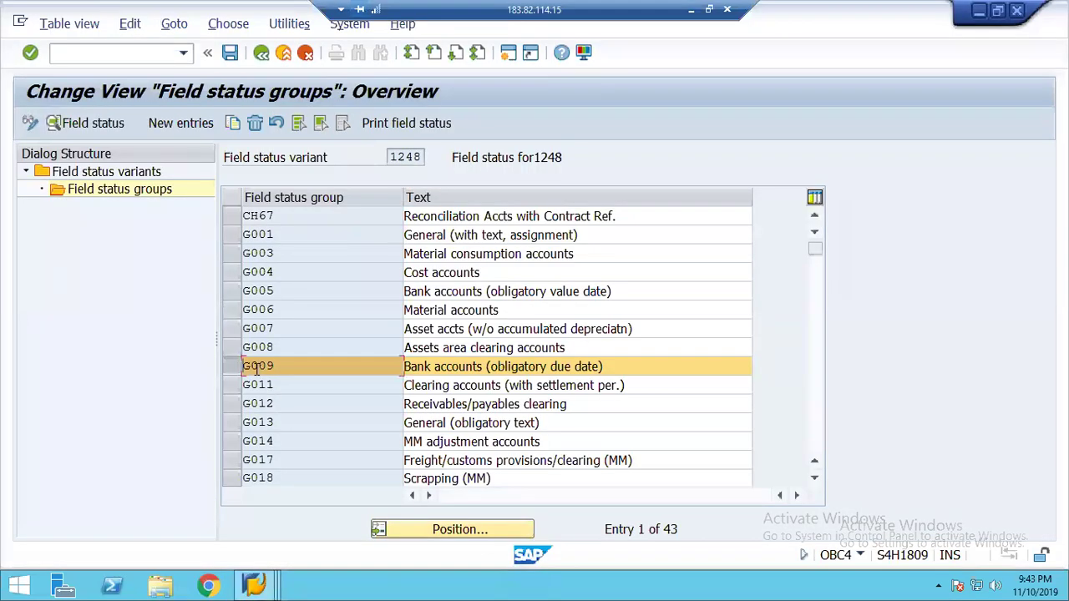
{"action": "left_click", "coordinate": [79, 125]}
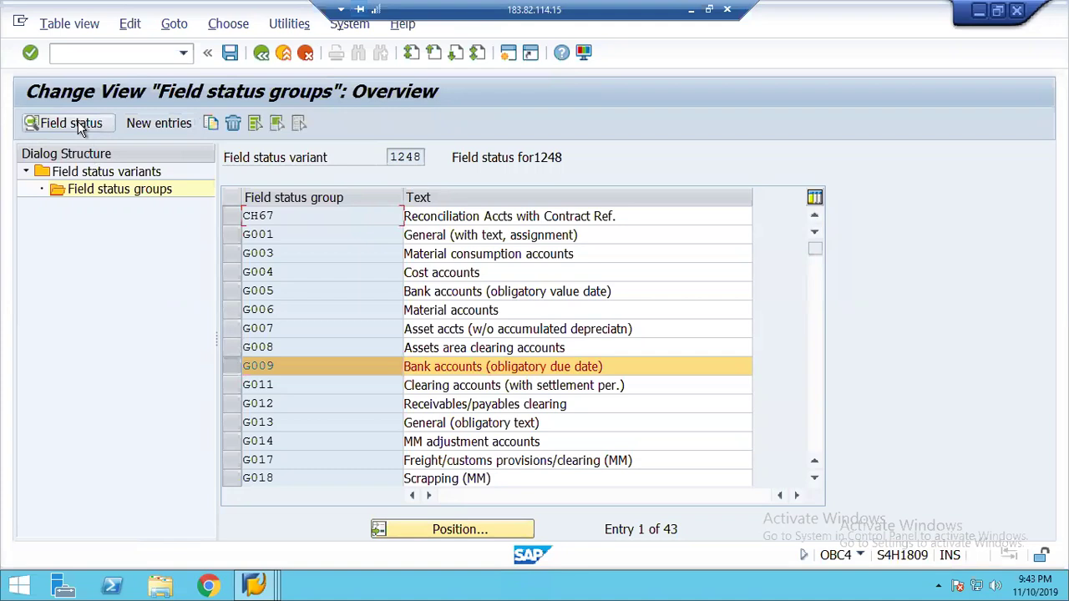
{"action": "left_click", "coordinate": [33, 124]}
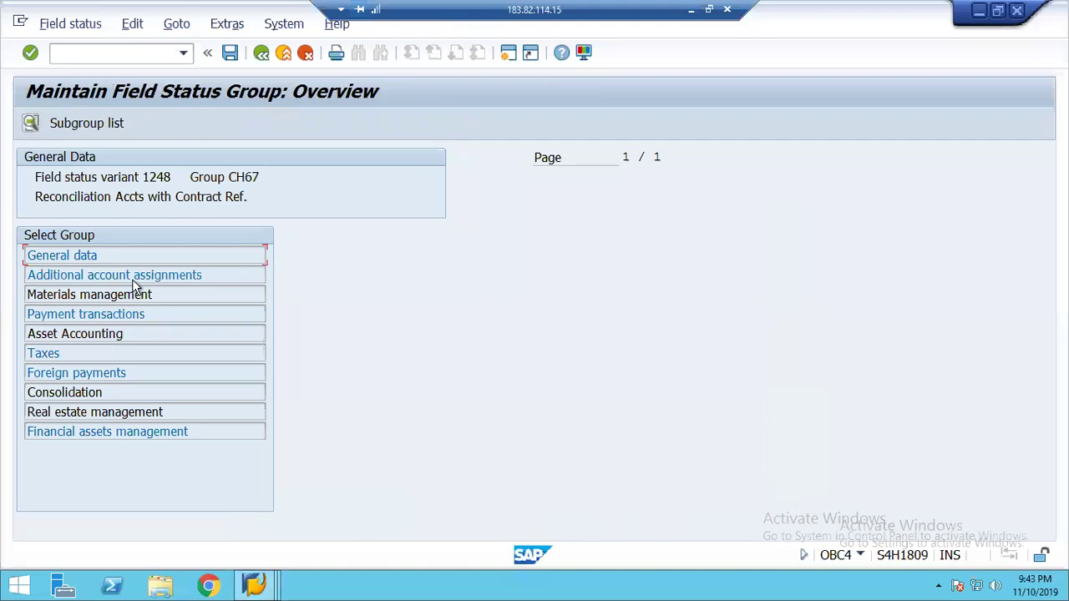
- Examine all four pages of the Additional account assignments field statuses for group CH67
{"action": "double_click", "coordinate": [128, 275]}
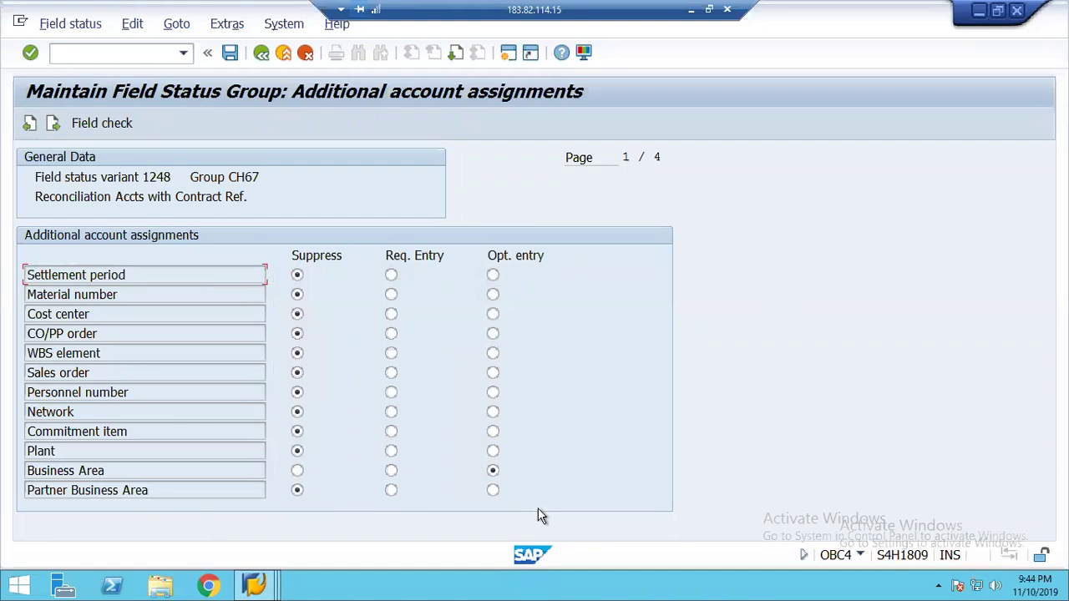
{"action": "left_click", "coordinate": [455, 54]}
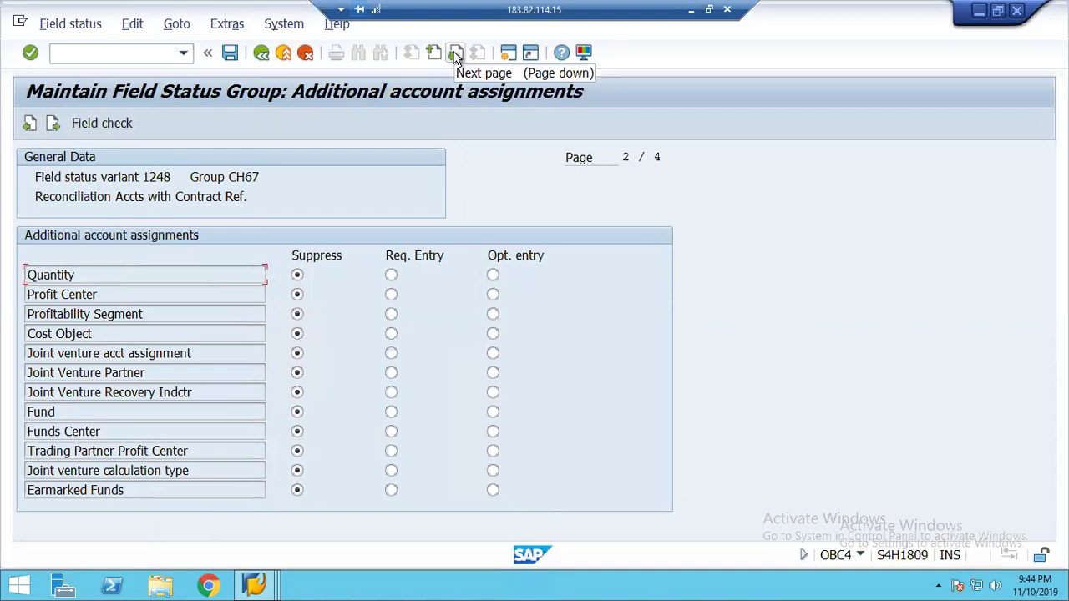
{"action": "left_click", "coordinate": [455, 54]}
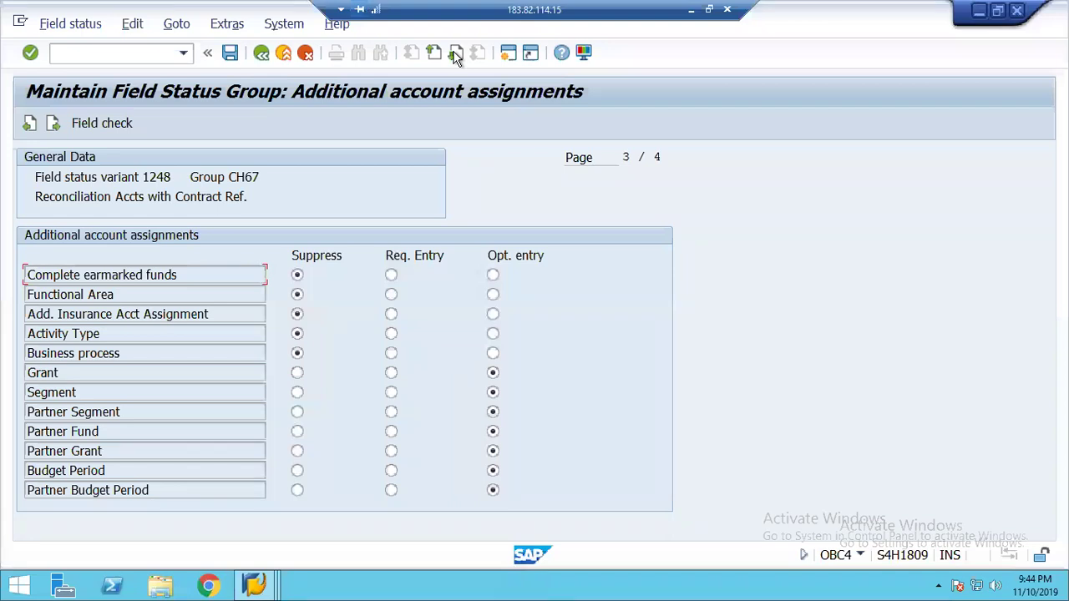
{"action": "left_click", "coordinate": [455, 54]}
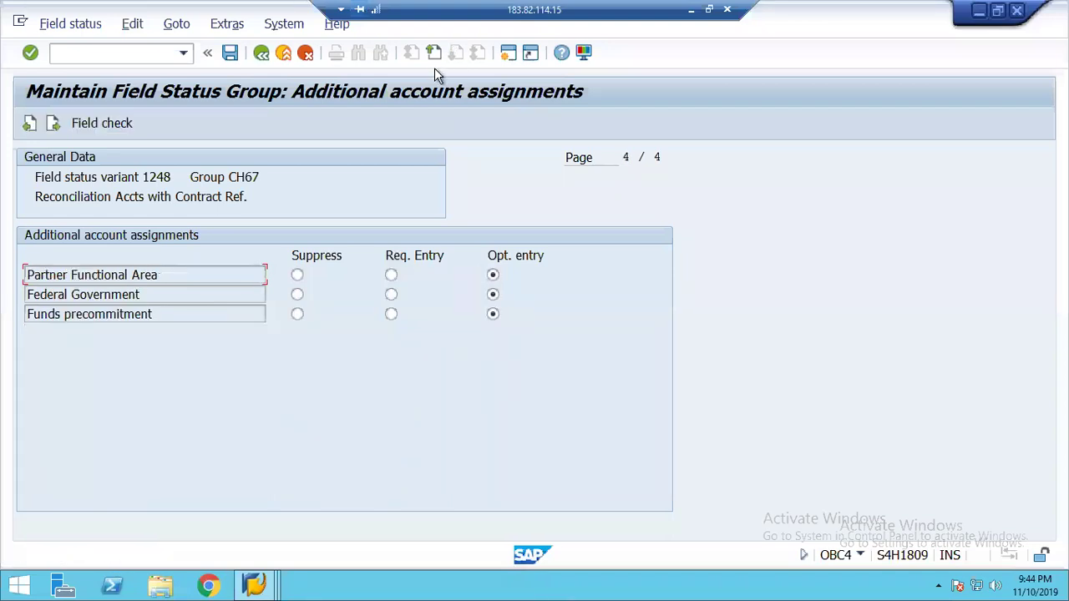
{"action": "left_click", "coordinate": [434, 55]}
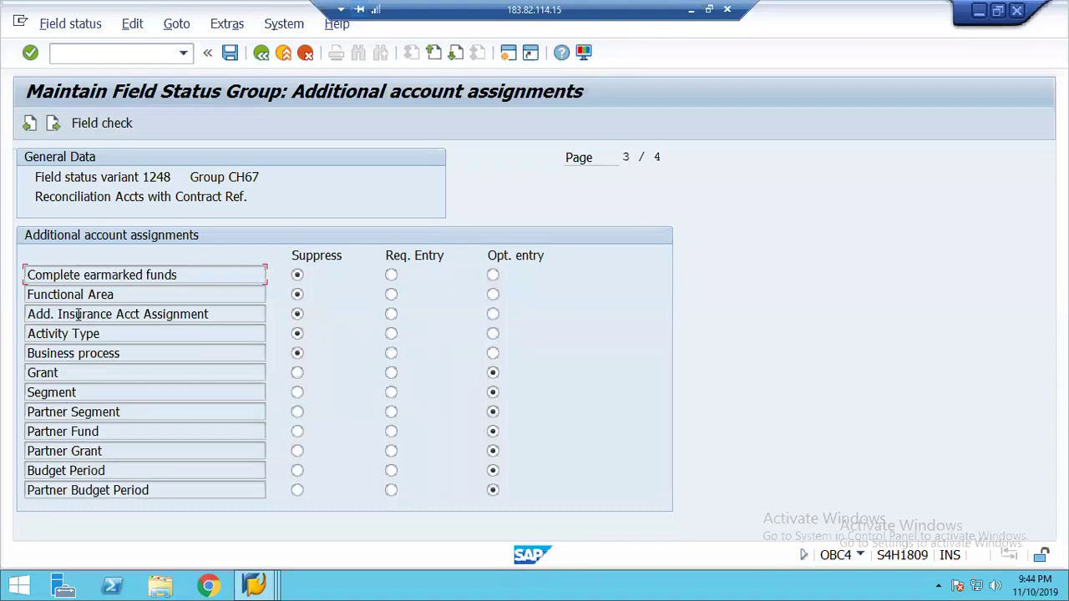
{"action": "left_click", "coordinate": [433, 55]}
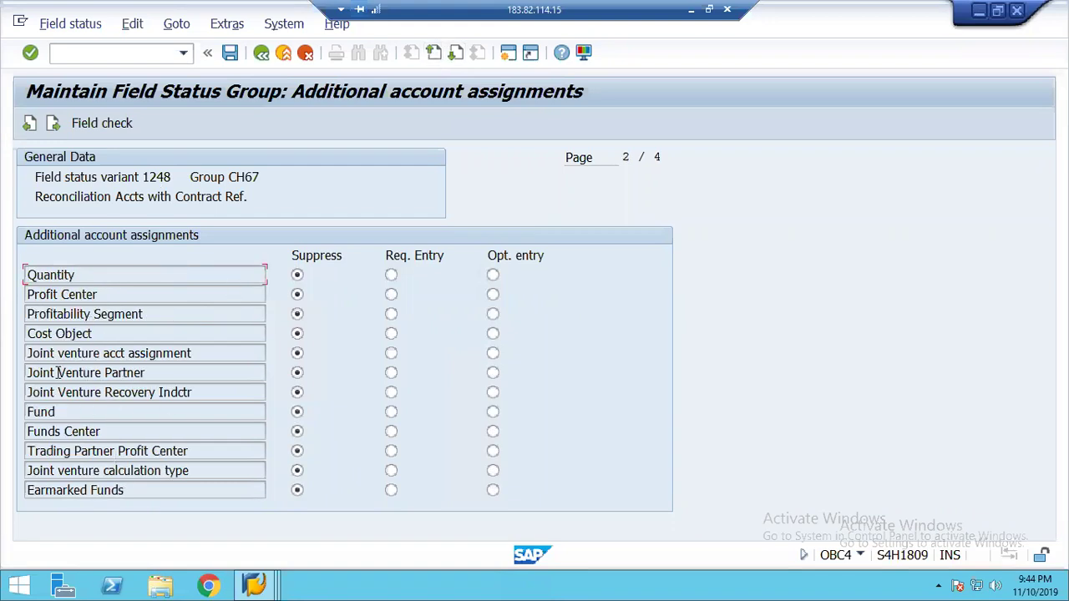
{"action": "left_click", "coordinate": [433, 53]}
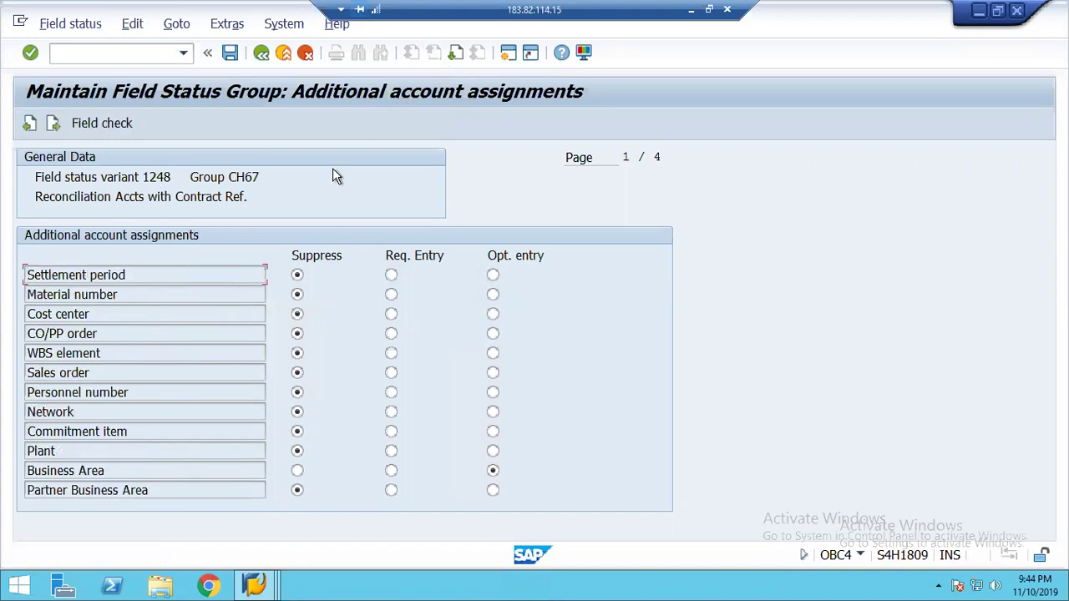
- Look through group CH67's remaining field subgroups from Materials management to Financial assets management
{"action": "left_click", "coordinate": [52, 125]}
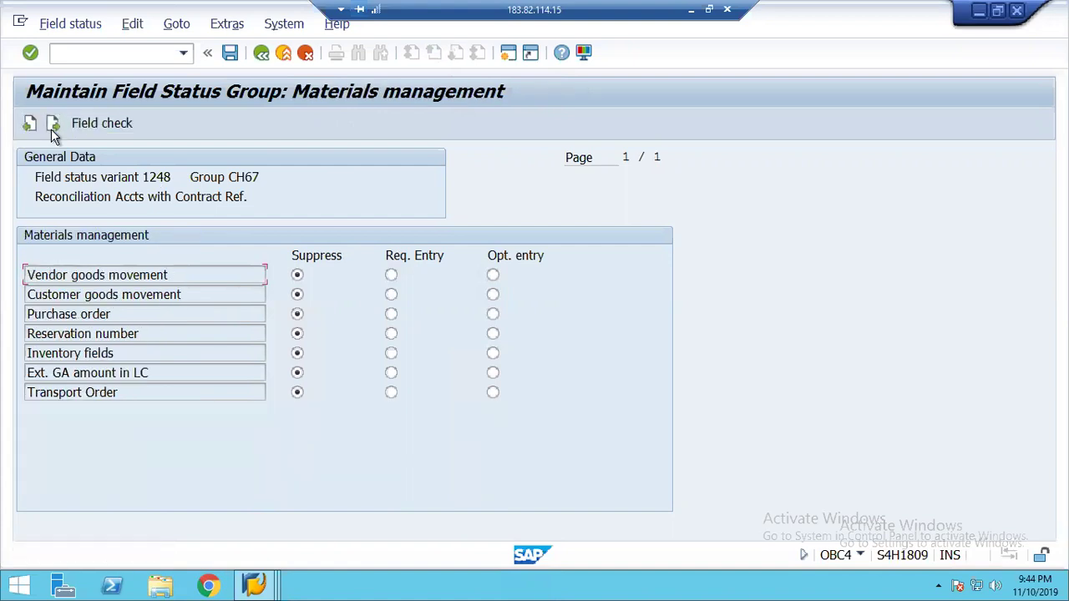
{"action": "left_click", "coordinate": [51, 129]}
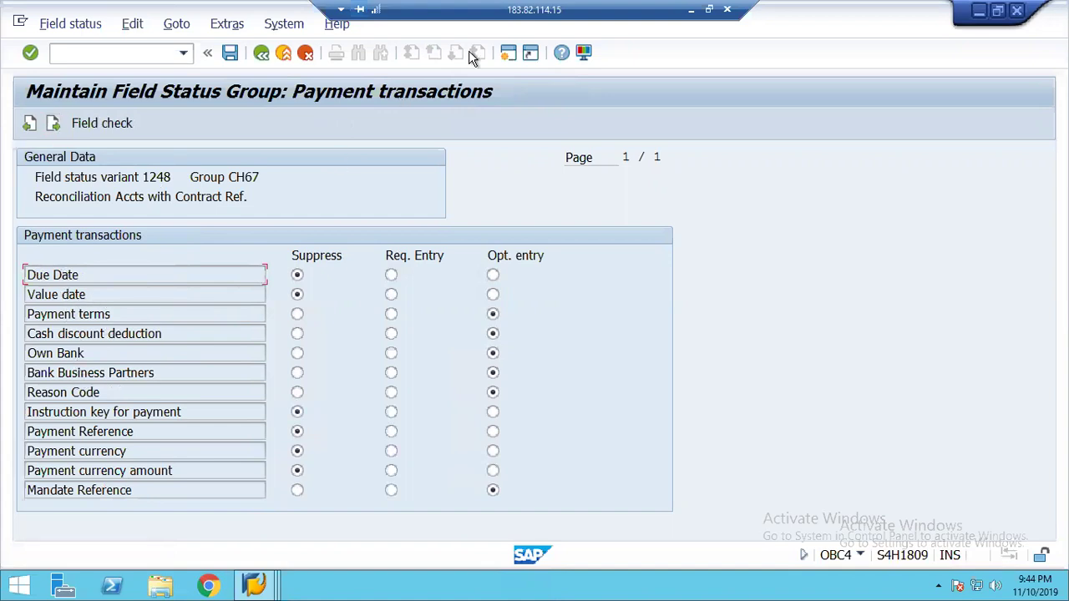
{"action": "left_click", "coordinate": [53, 123]}
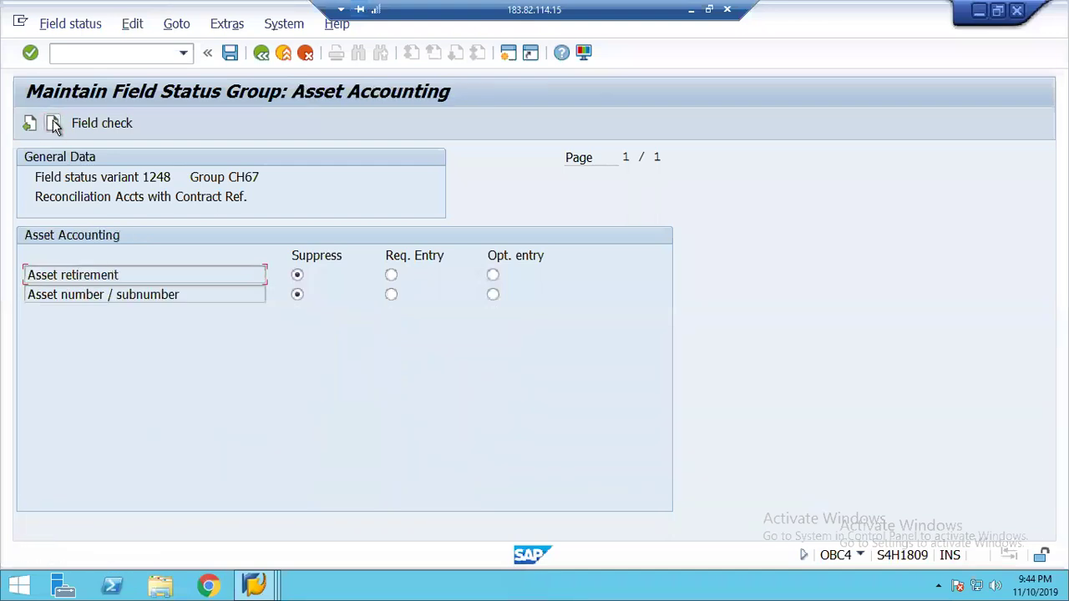
{"action": "left_click", "coordinate": [52, 123]}
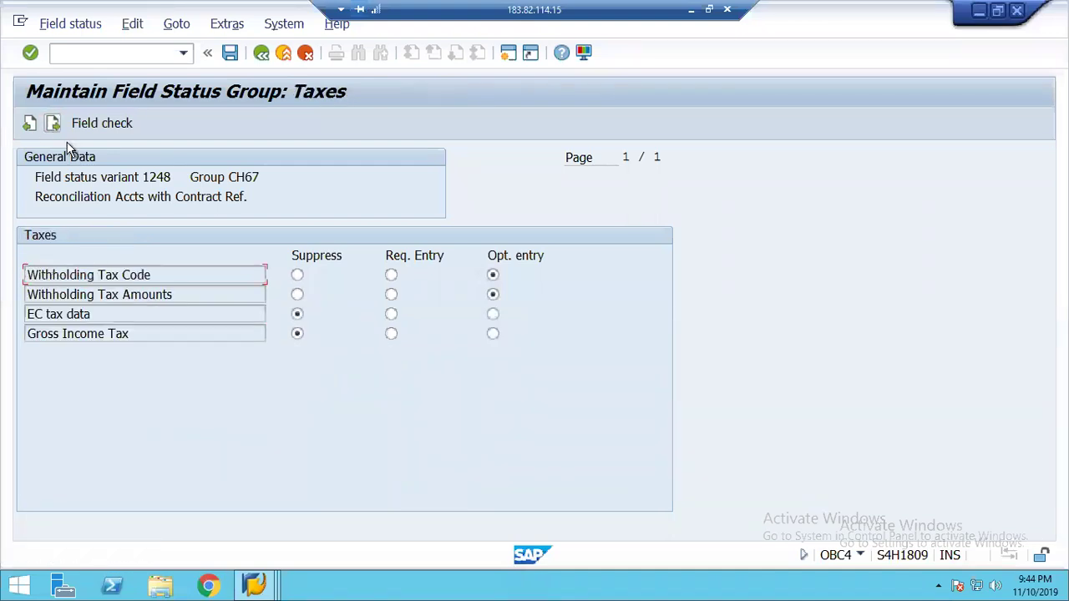
{"action": "left_click", "coordinate": [51, 125]}
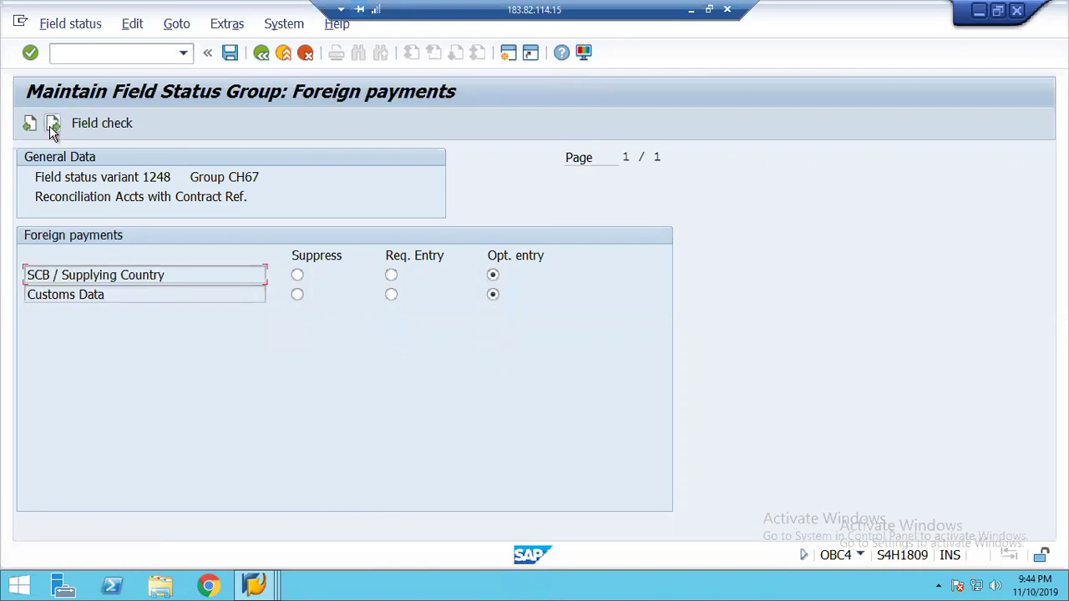
{"action": "left_click", "coordinate": [53, 125]}
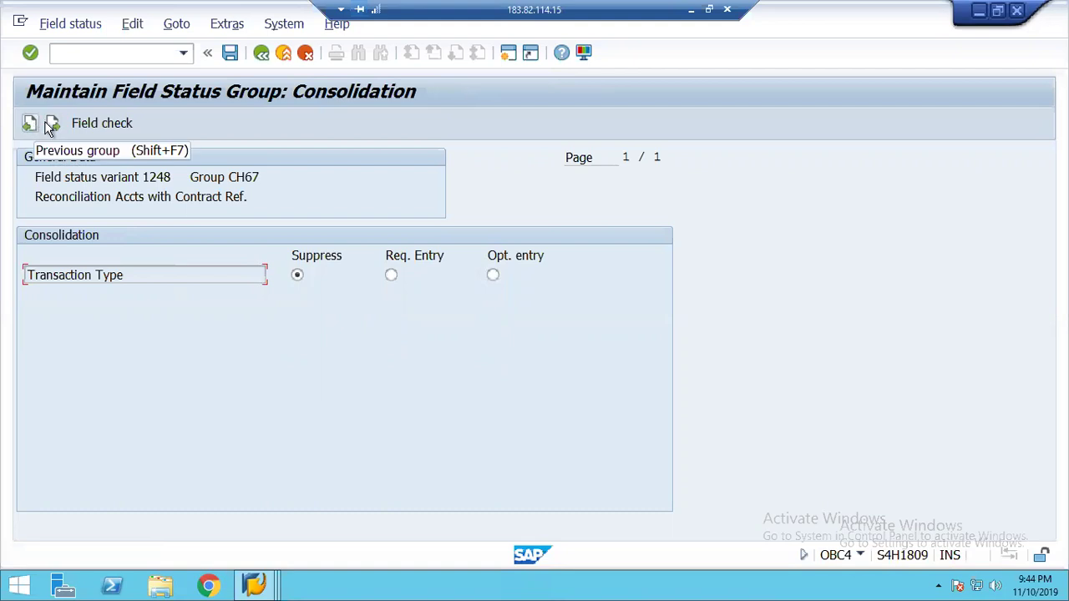
{"action": "left_click", "coordinate": [52, 124]}
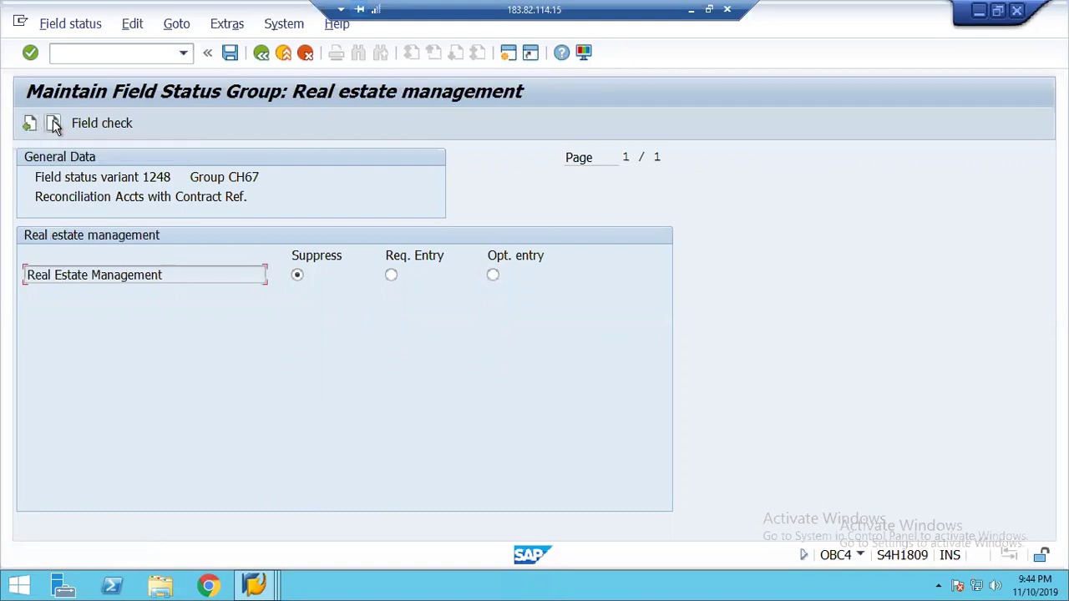
{"action": "left_click", "coordinate": [54, 124]}
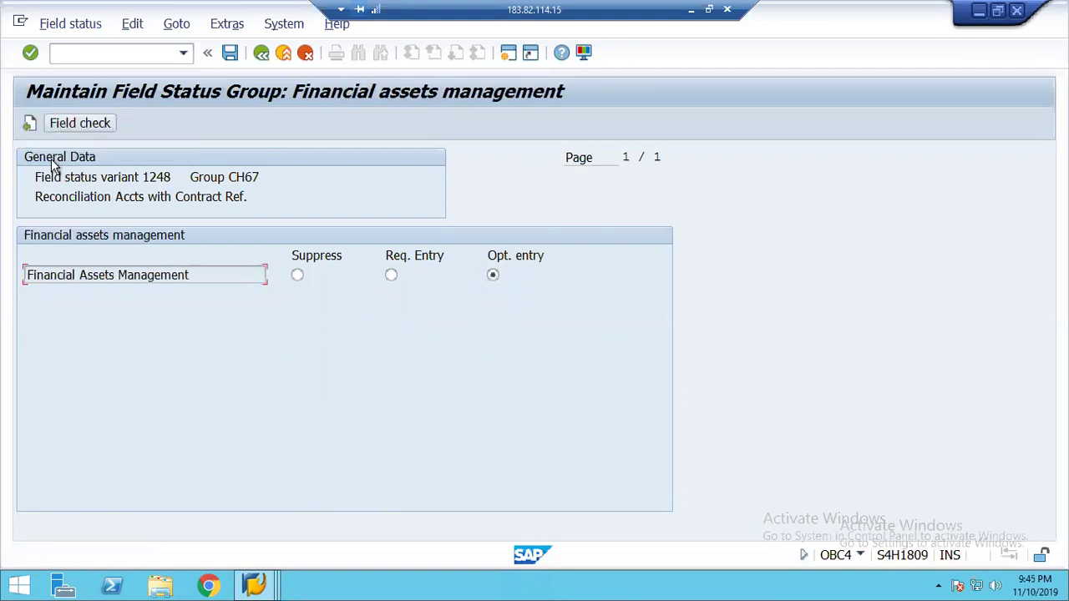
- Go back through group CH67's field subgroups from Real estate management to Materials management and examine their field statuses
{"action": "left_click", "coordinate": [28, 124]}
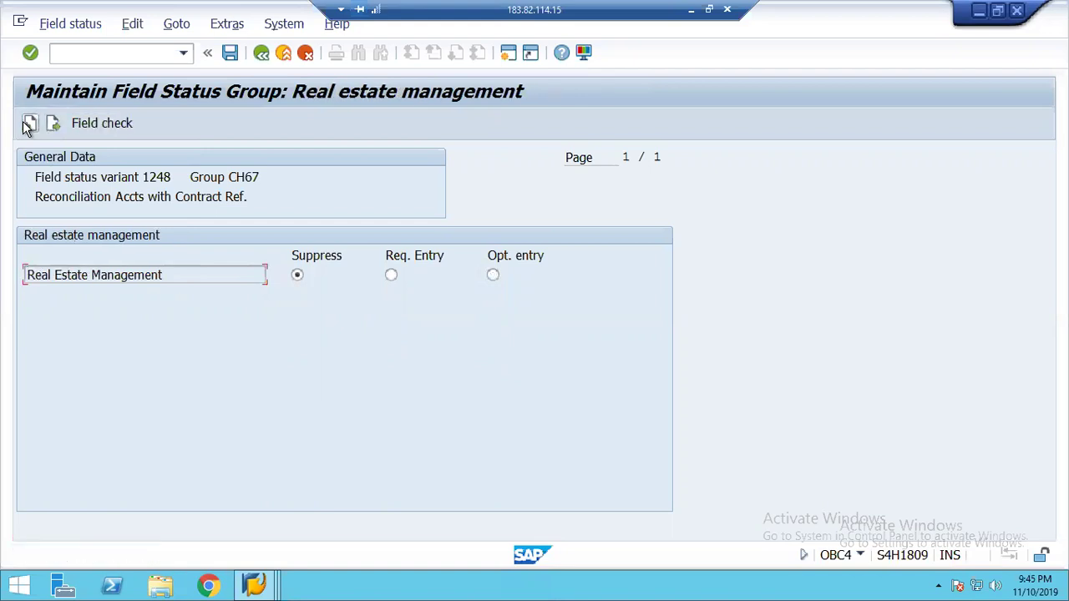
{"action": "left_click", "coordinate": [28, 123]}
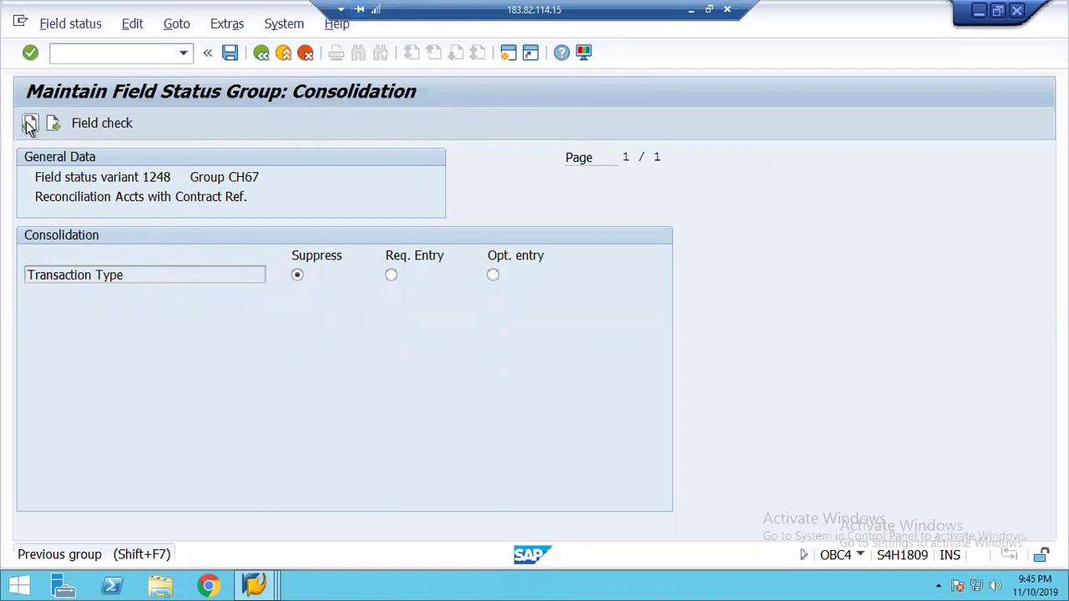
{"action": "left_click", "coordinate": [28, 124]}
{"action": "left_click", "coordinate": [28, 124]}
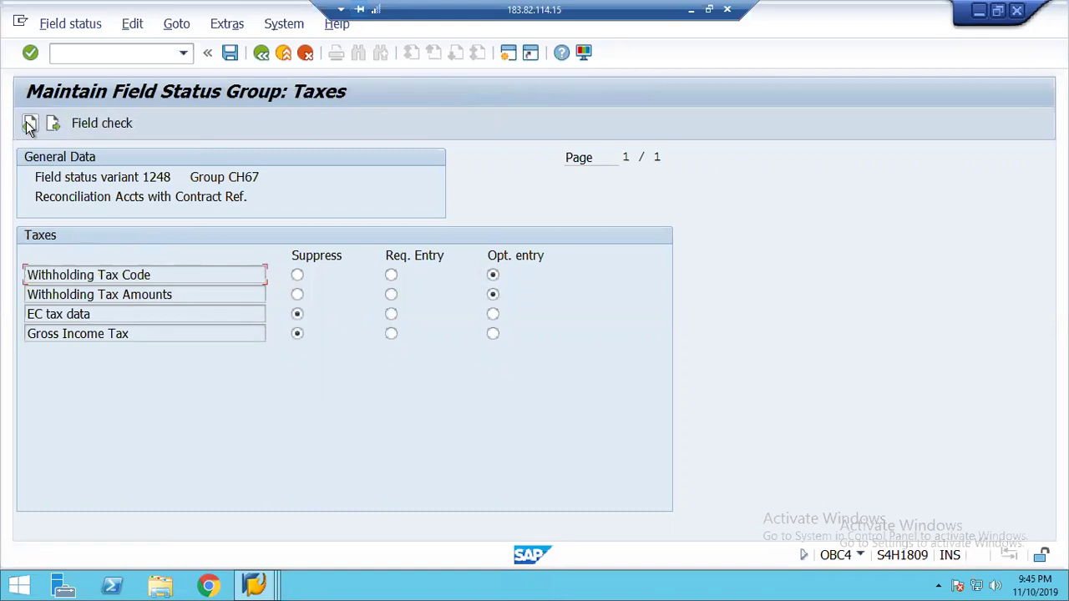
{"action": "left_click", "coordinate": [28, 124]}
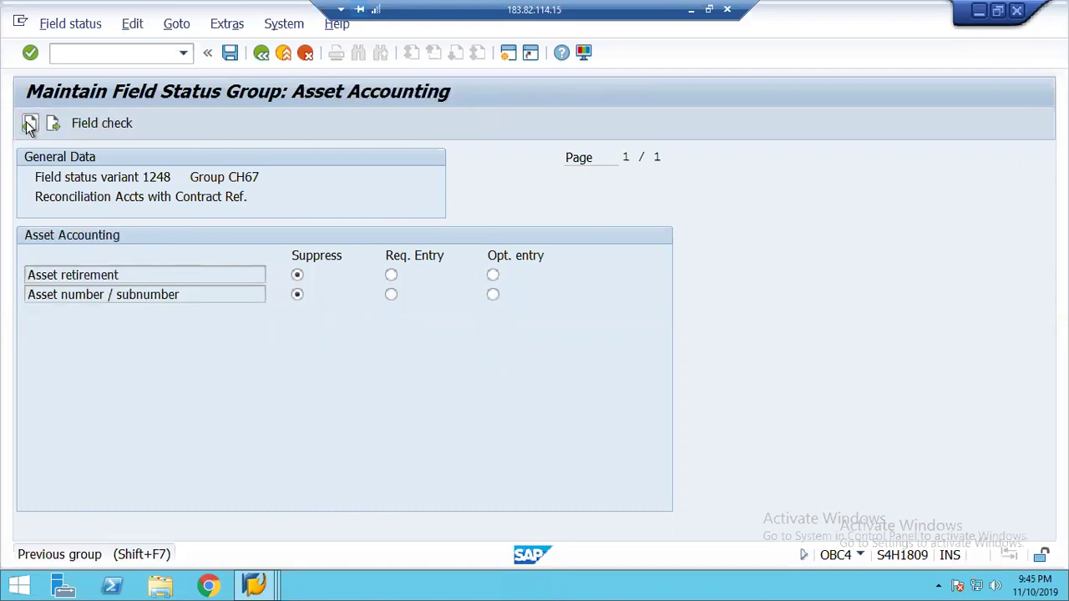
{"action": "left_click", "coordinate": [28, 124]}
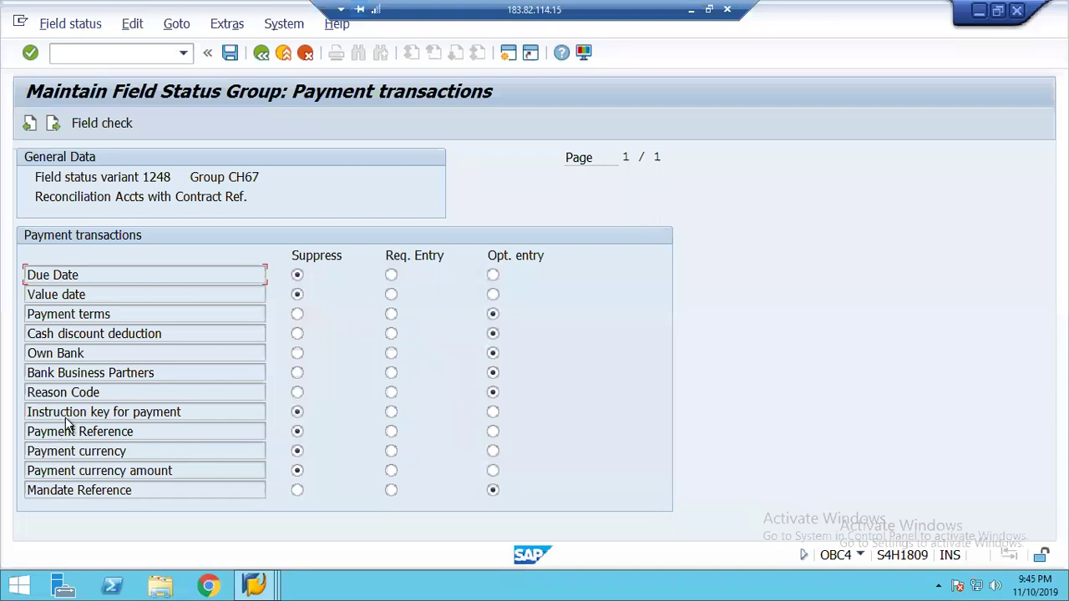
{"action": "left_click", "coordinate": [31, 123]}
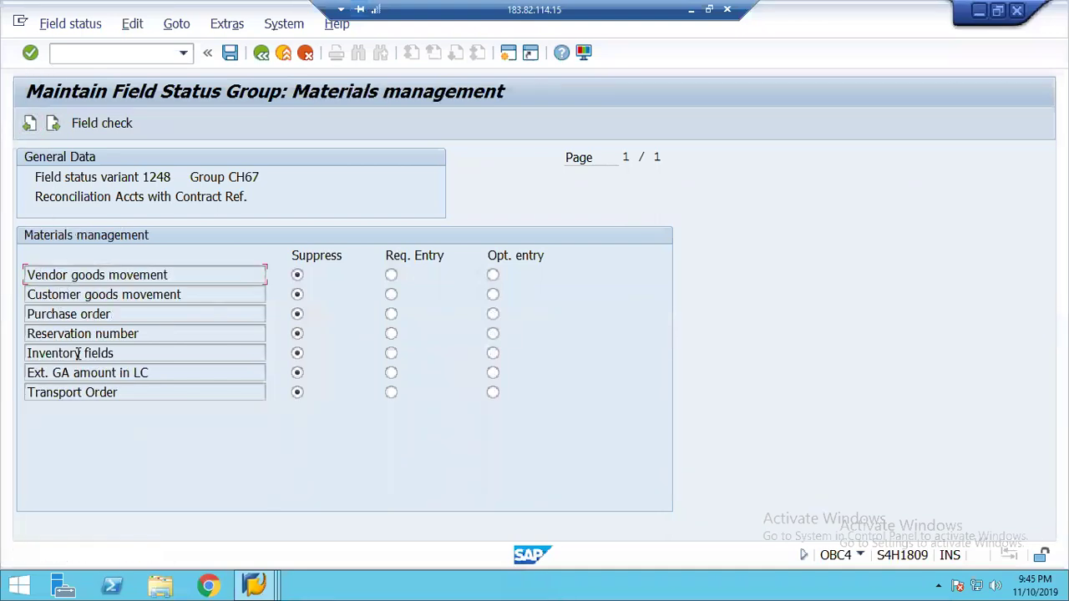
- Examine all four Additional account assignments pages of group CH67 again, and return to its General data subgroup
{"action": "left_click", "coordinate": [30, 123]}
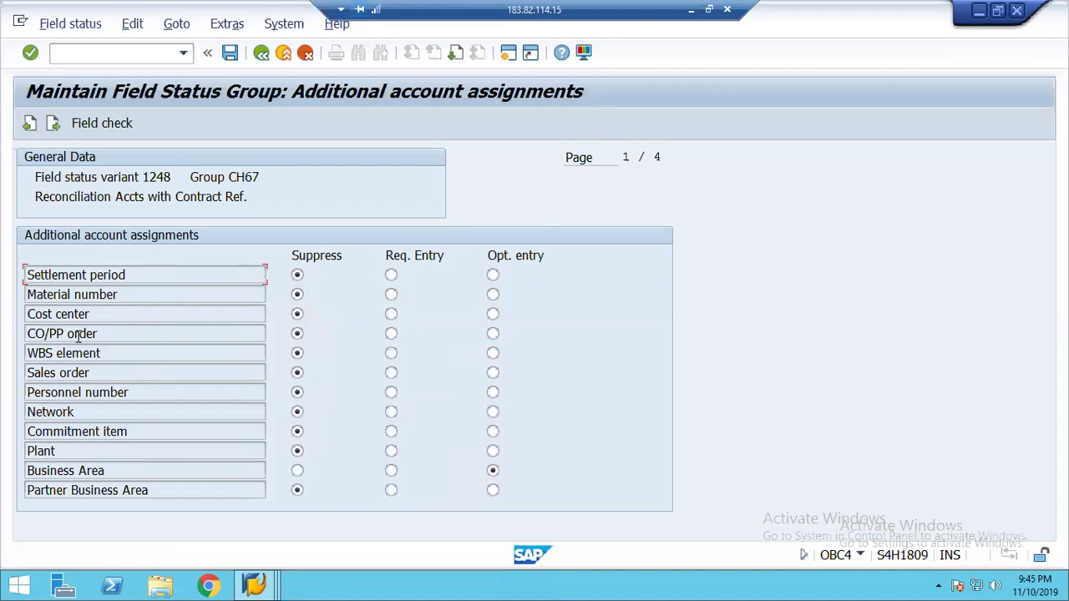
{"action": "left_click", "coordinate": [458, 55]}
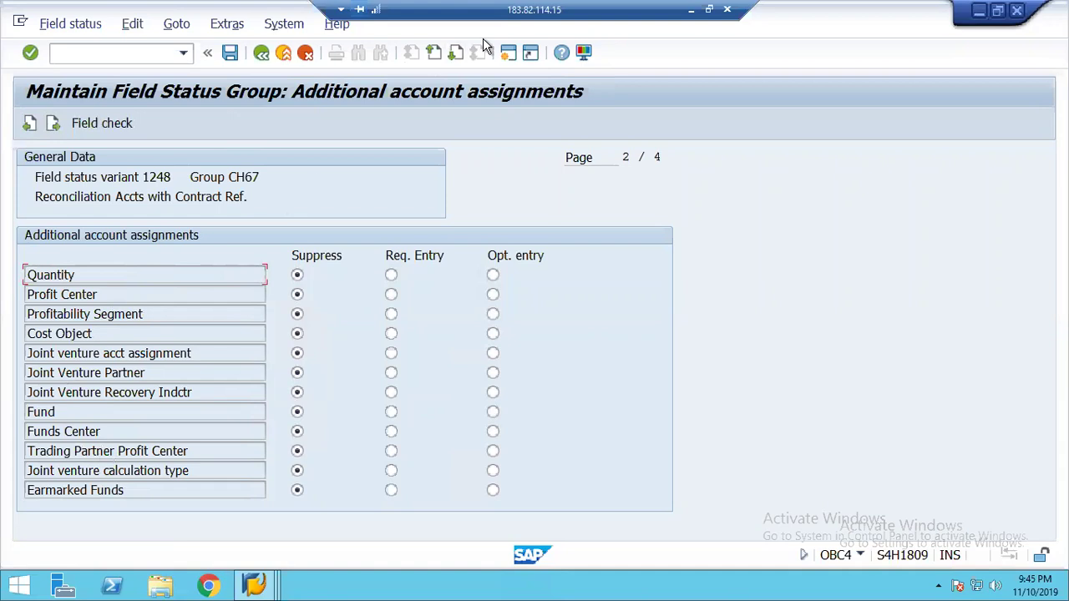
{"action": "left_click", "coordinate": [456, 53]}
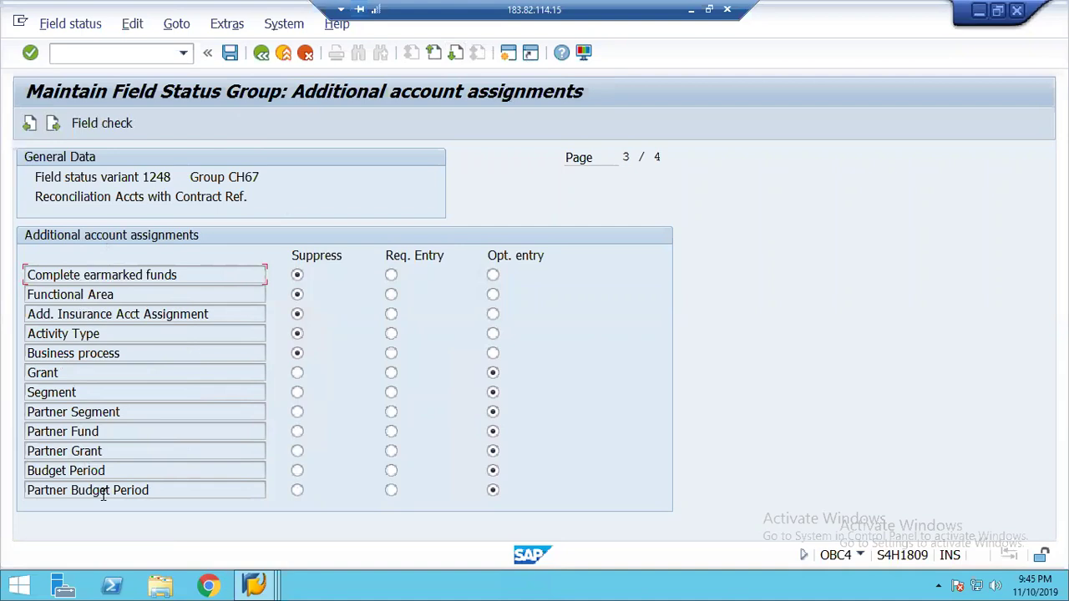
{"action": "left_click", "coordinate": [456, 52]}
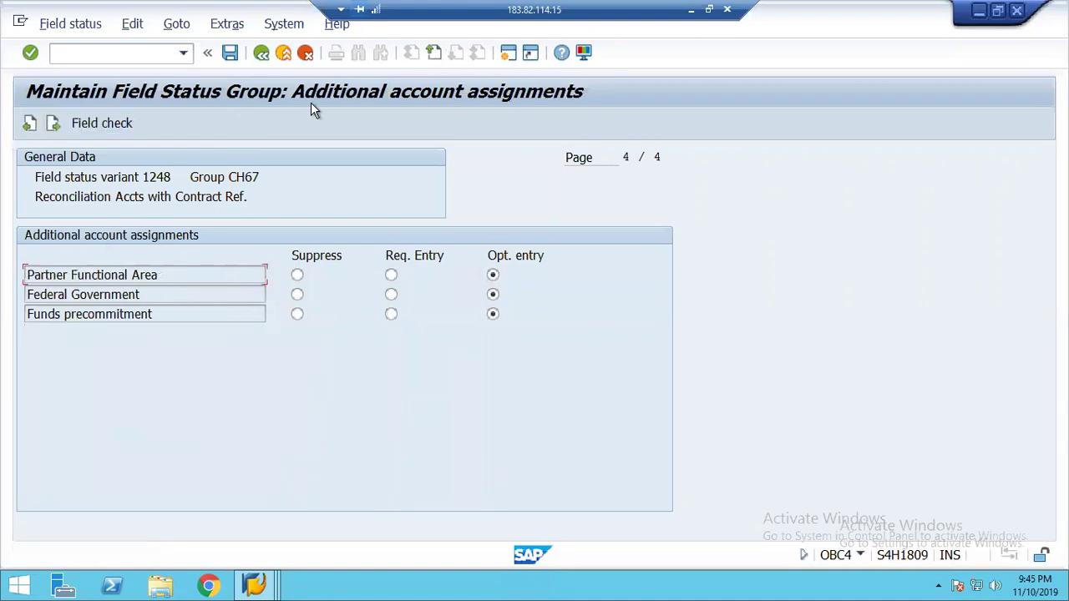
{"action": "left_click", "coordinate": [28, 127]}
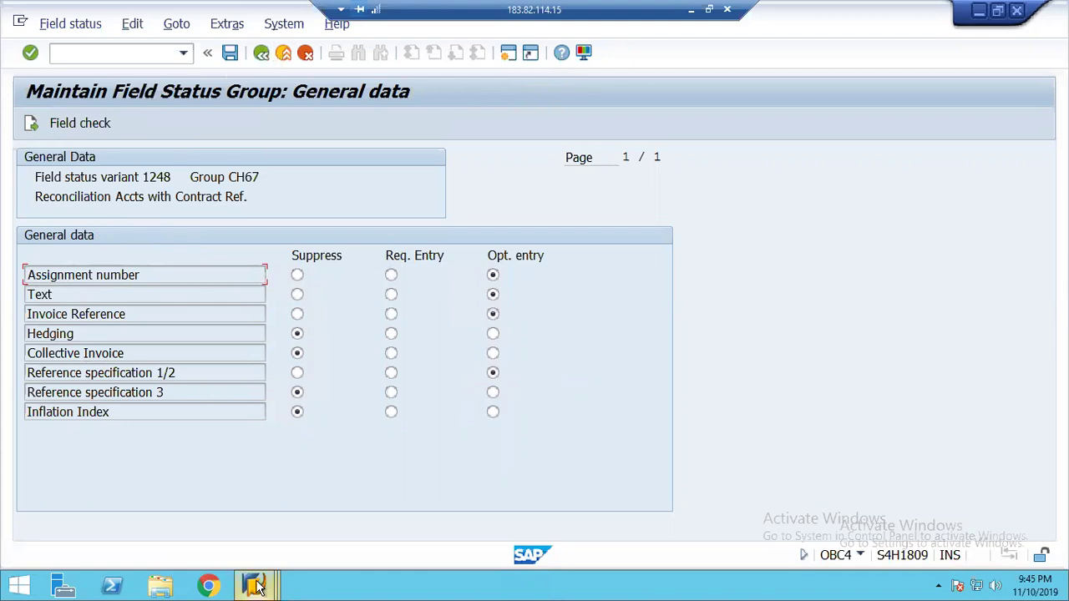
- Switch to the SAP Easy Access session, start transaction FB50, and set the document date to 03102019
{"action": "mouse_move", "coordinate": [255, 587]}
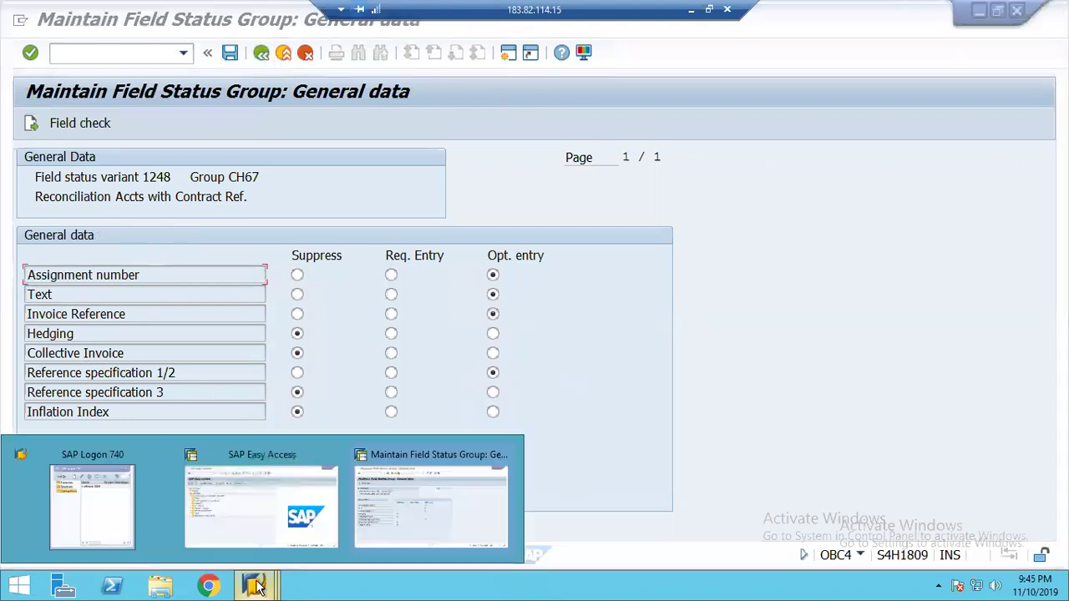
{"action": "left_click", "coordinate": [258, 469]}
{"action": "left_click", "coordinate": [111, 54]}
{"action": "type", "text": "f"}
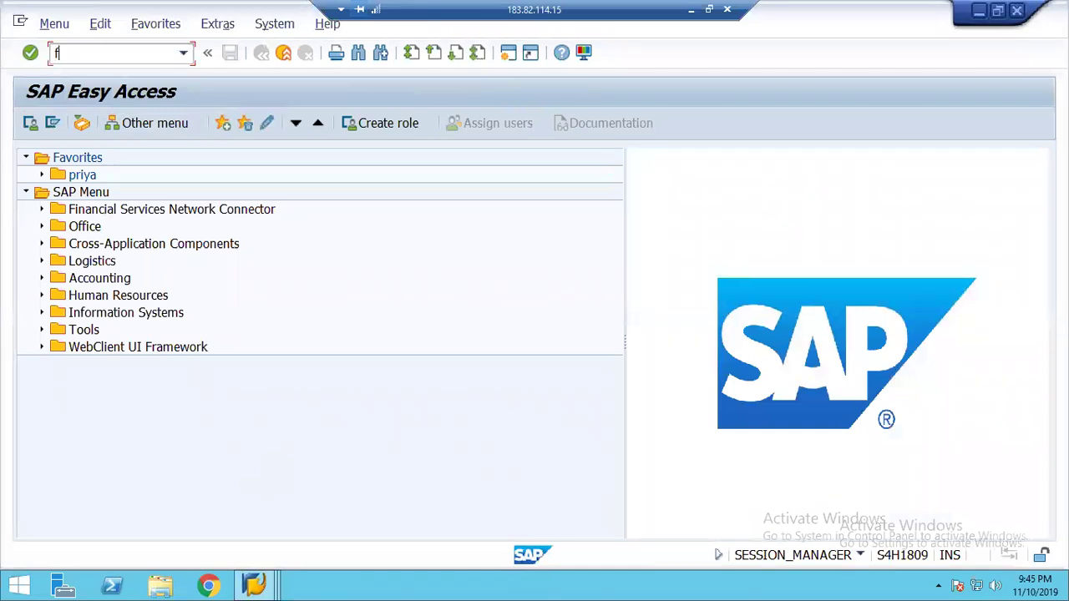
{"action": "type", "text": "b50"}
{"action": "key", "text": "Return"}
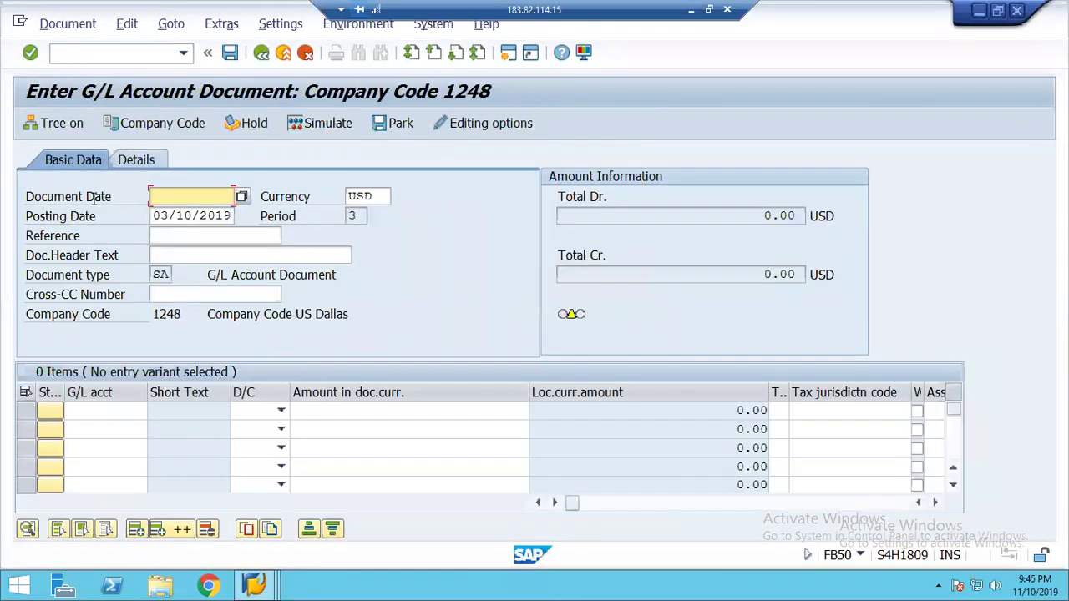
{"action": "type", "text": "03102019"}
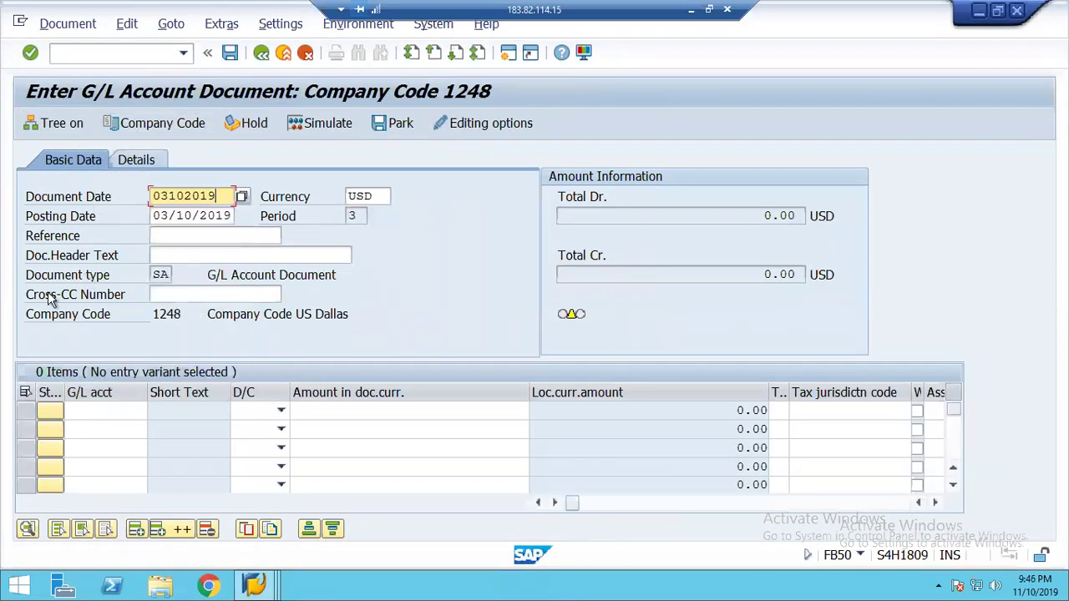
- Enter G/L account 400000 as a debit in the first line item
{"action": "left_click", "coordinate": [94, 410]}
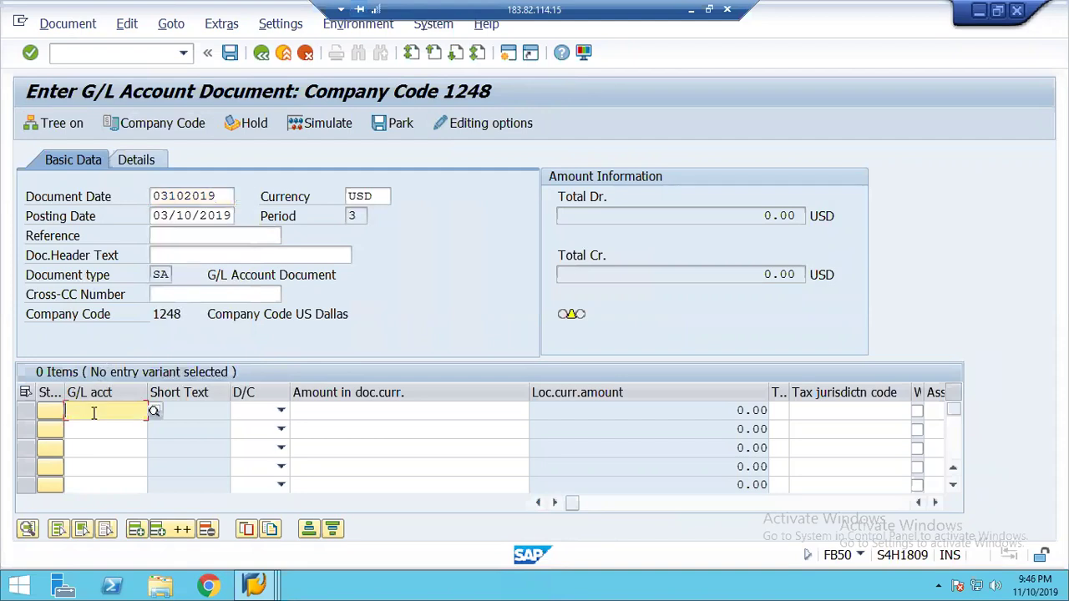
{"action": "type", "text": "400000"}
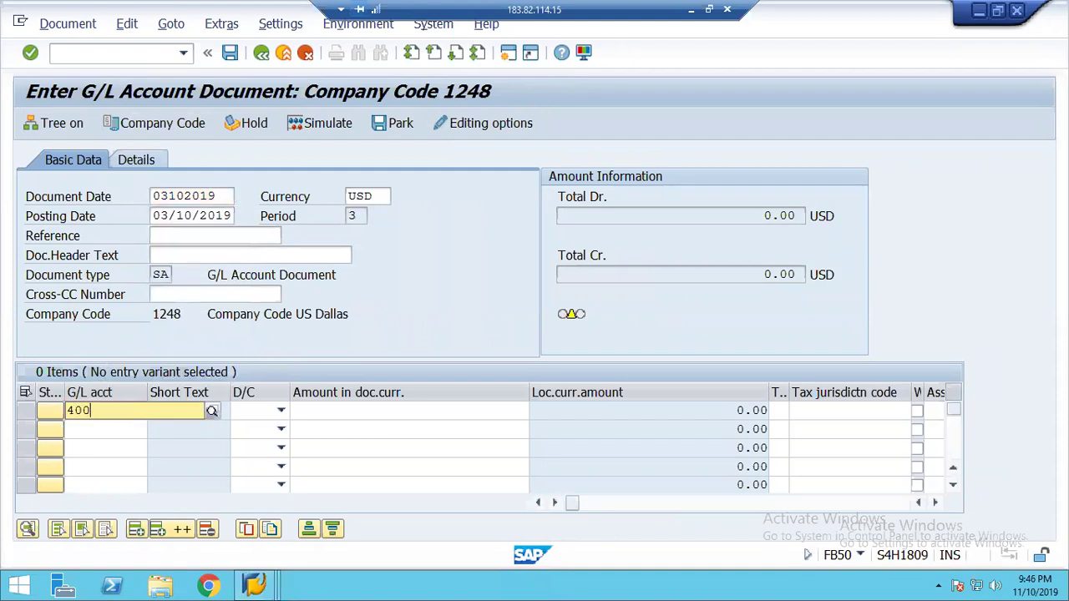
{"action": "key", "text": "Tab"}
{"action": "type", "text": "d"}
{"action": "key", "text": "Down"}
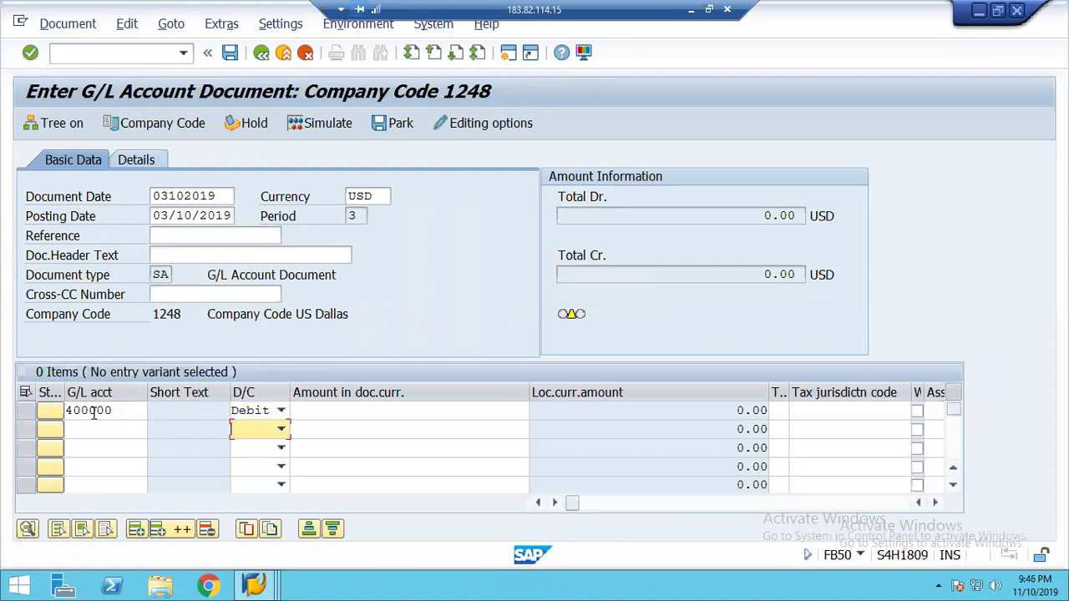
- Enter G/L account 120000 as a credit in the second line item
{"action": "type", "text": "c"}
{"action": "key", "text": "Down"}
{"action": "key", "text": "Up"}
{"action": "key", "text": "shift+Tab"}
{"action": "type", "text": "120000"}
{"action": "key", "text": "Return"}
{"action": "key", "text": "Tab"}
{"action": "key", "text": "Tab"}
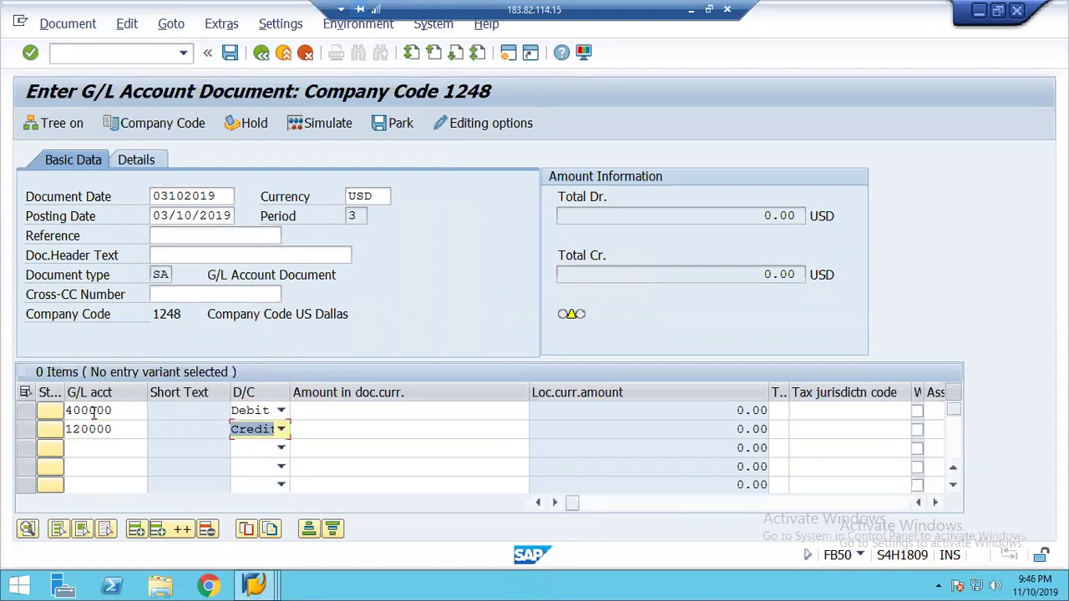
- Set the document-currency amount of both the credit and debit line items to 100000
{"action": "key", "text": "Tab"}
{"action": "type", "text": "10000"}
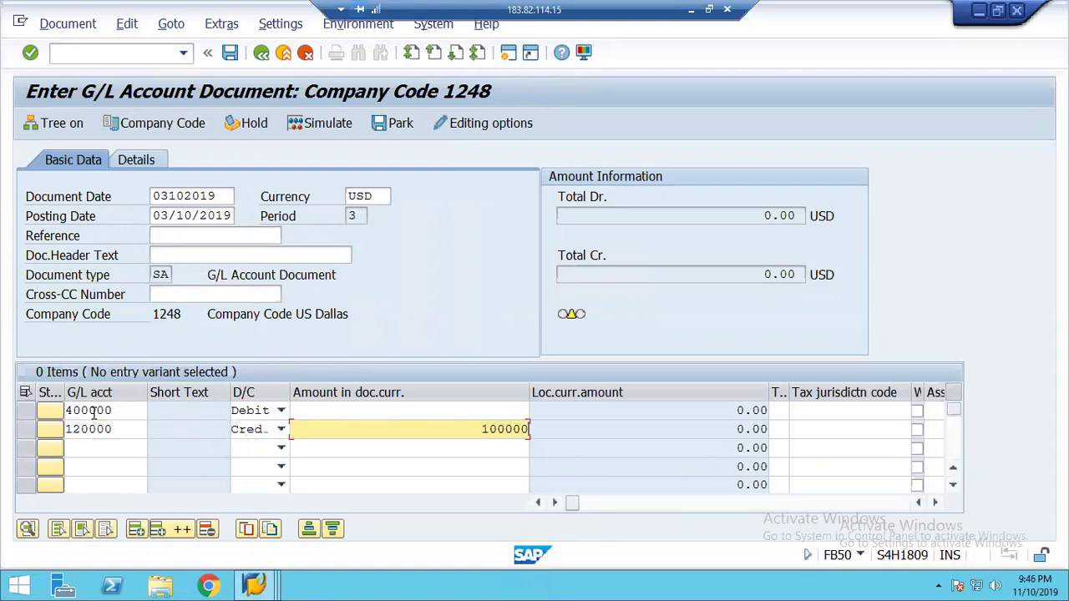
{"action": "key", "text": "Up"}
{"action": "type", "text": "100000"}
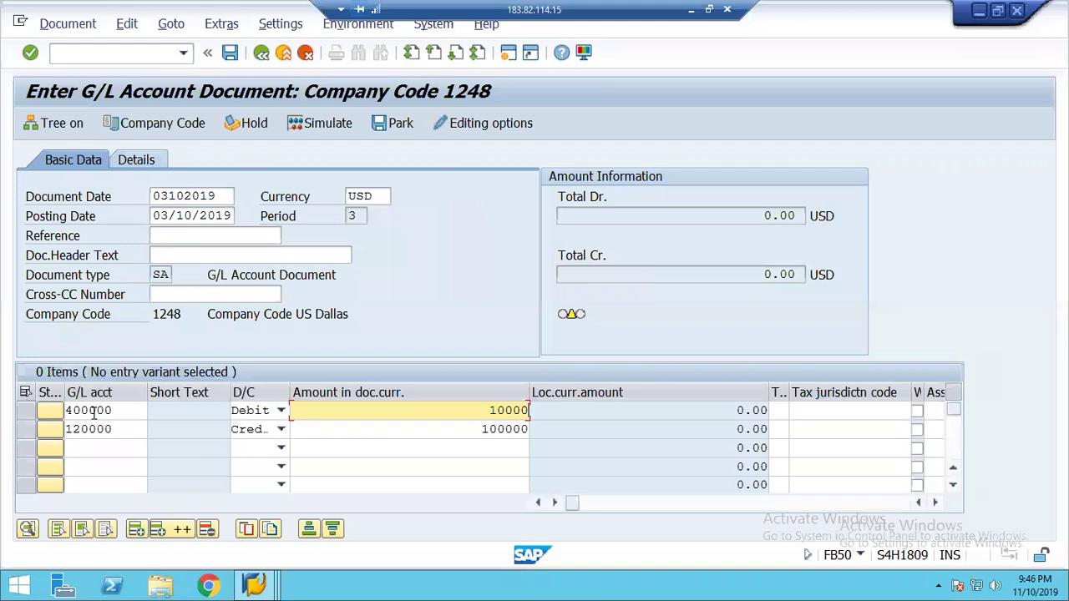
- Assign cost center 1400 to the debit line item for account 400000
{"action": "key", "text": "Tab"}
{"action": "key", "text": "Tab"}
{"action": "key", "text": "Tab"}
{"action": "key", "text": "Tab"}
{"action": "key", "text": "Tab"}
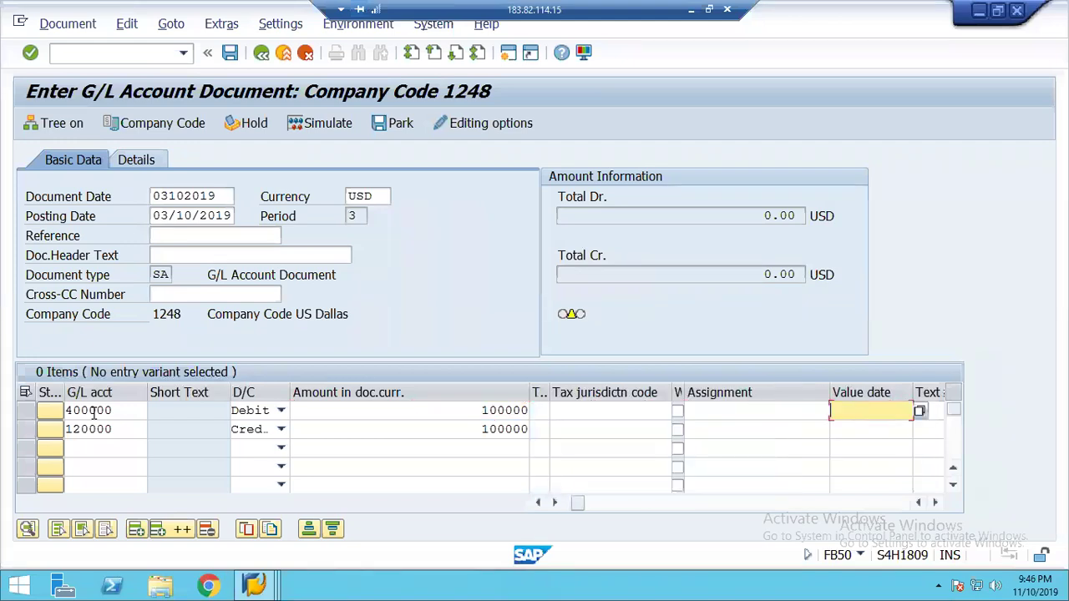
{"action": "key", "text": "Tab"}
{"action": "key", "text": "Tab"}
{"action": "key", "text": "Tab"}
{"action": "key", "text": "Tab"}
{"action": "key", "text": "Tab"}
{"action": "key", "text": "Tab"}
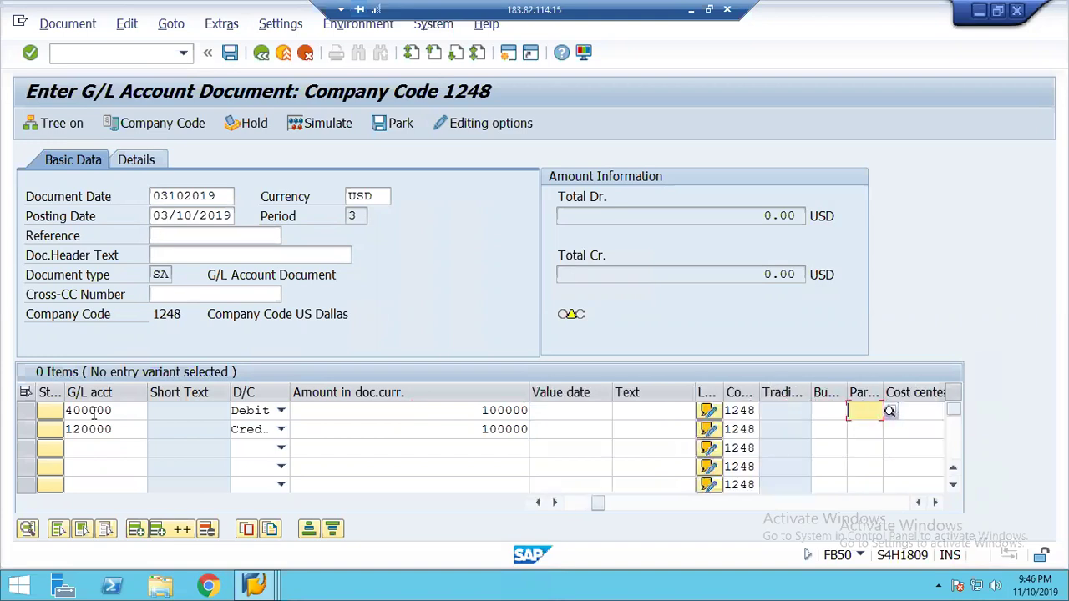
{"action": "type", "text": "1400"}
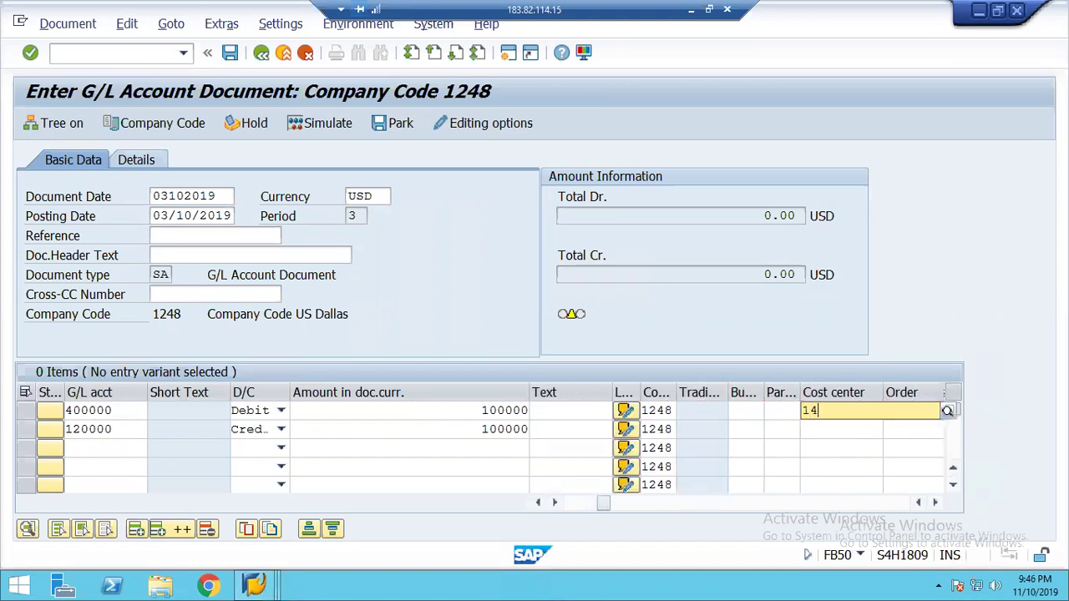
{"action": "key", "text": "Return"}
- Look through the remaining fields of the credit line item for account 120000, from cost center to partner segment, and validate the document entry
{"action": "key", "text": "Down"}
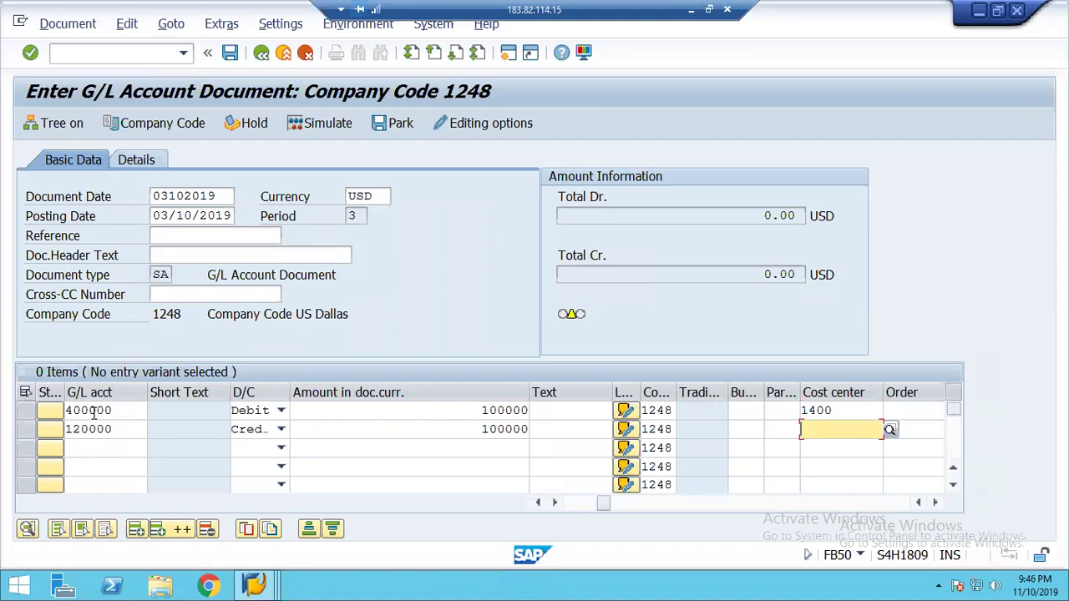
{"action": "key", "text": "Tab"}
{"action": "key", "text": "Tab"}
{"action": "key", "text": "Tab"}
{"action": "key", "text": "Tab"}
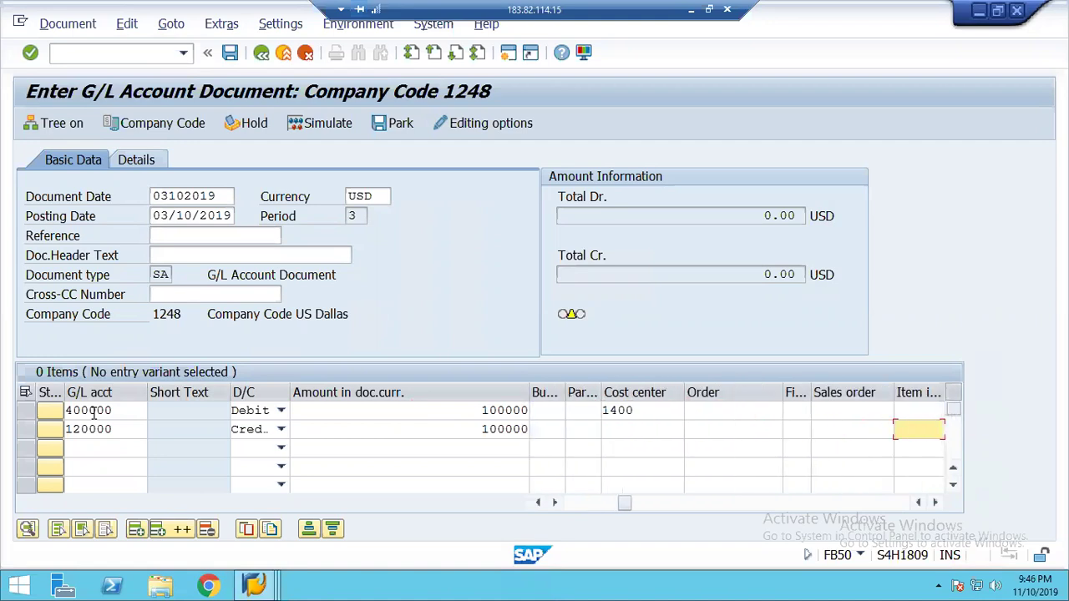
{"action": "key", "text": "Tab"}
{"action": "key", "text": "Tab"}
{"action": "key", "text": "Tab"}
{"action": "key", "text": "Tab"}
{"action": "key", "text": "Tab"}
{"action": "key", "text": "Tab"}
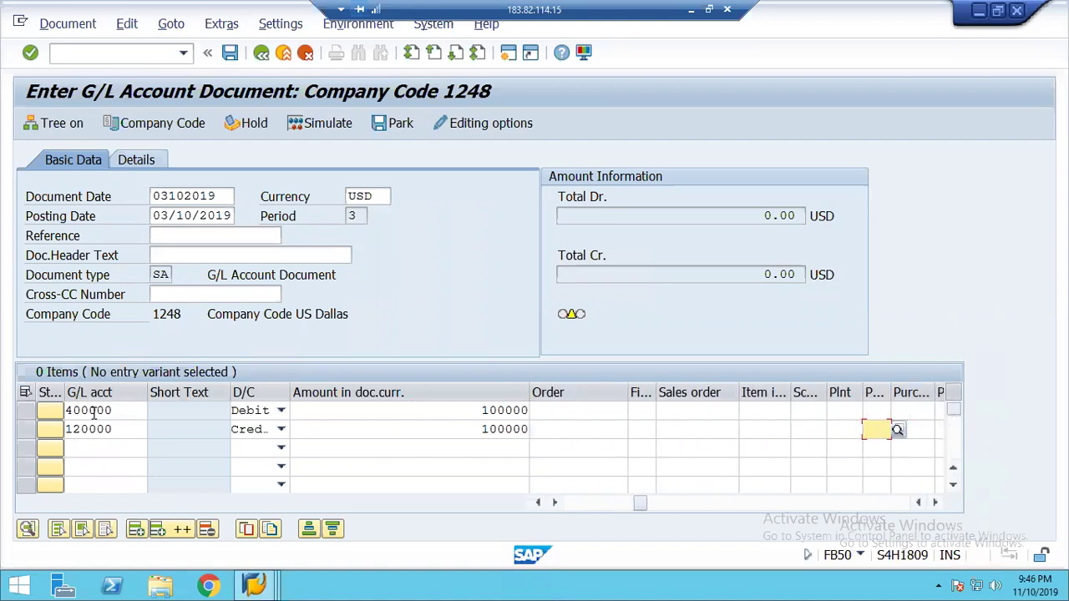
{"action": "key", "text": "Tab"}
{"action": "key", "text": "Tab"}
{"action": "key", "text": "Tab"}
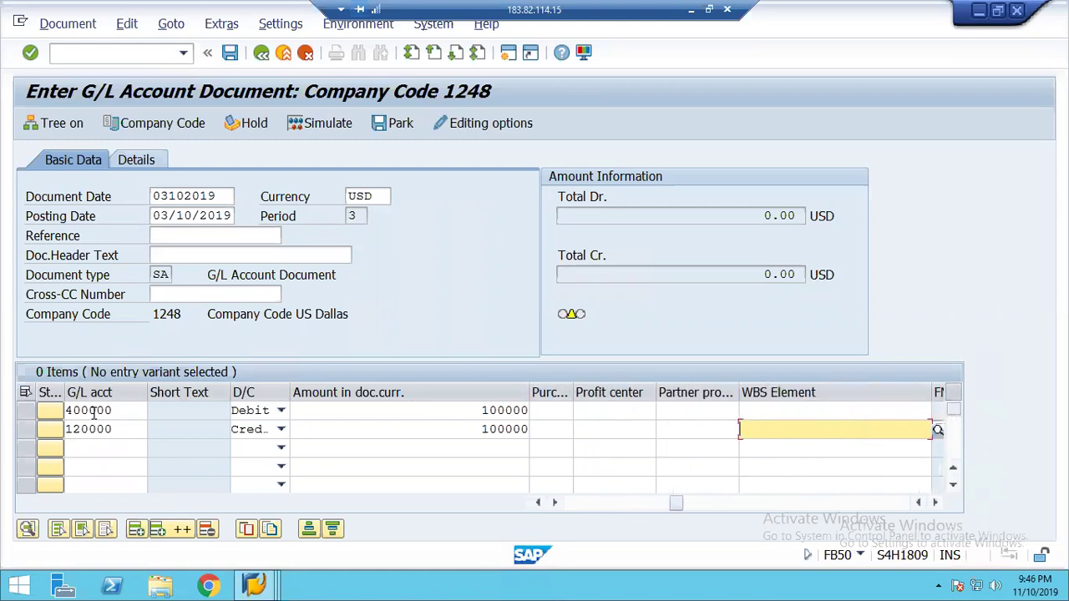
{"action": "key", "text": "Tab"}
{"action": "key", "text": "Tab"}
{"action": "key", "text": "Tab"}
{"action": "key", "text": "Tab"}
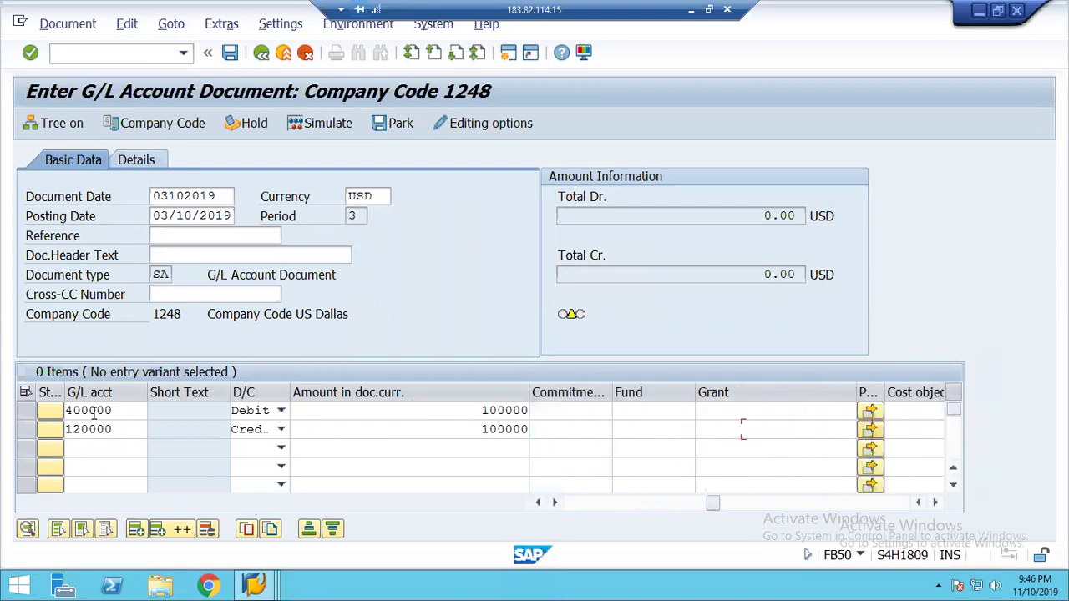
{"action": "key", "text": "Tab"}
{"action": "key", "text": "Tab"}
{"action": "key", "text": "Tab"}
{"action": "key", "text": "Tab"}
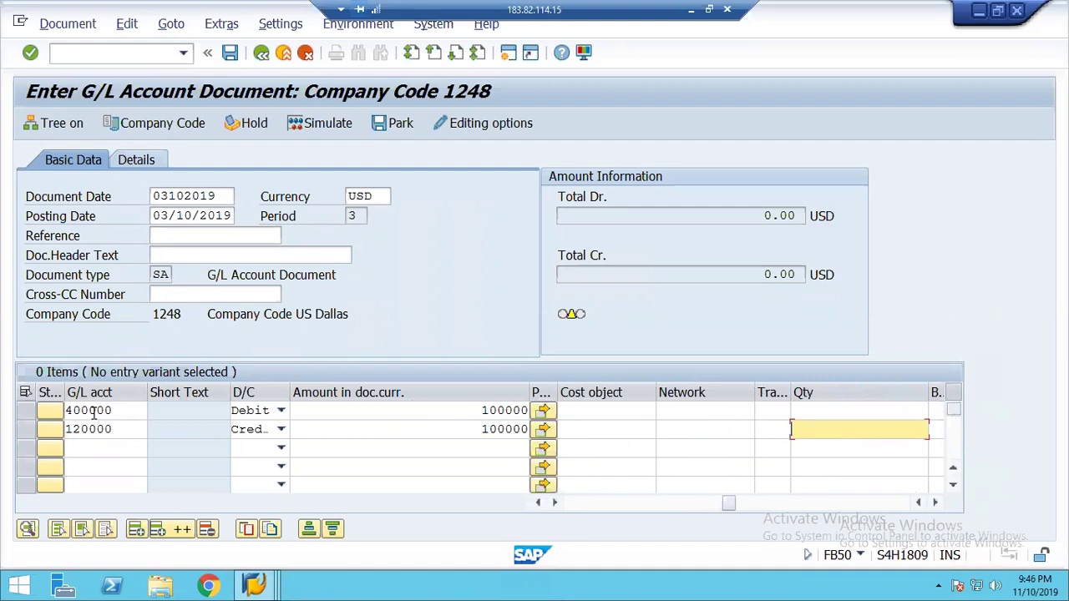
{"action": "key", "text": "Tab"}
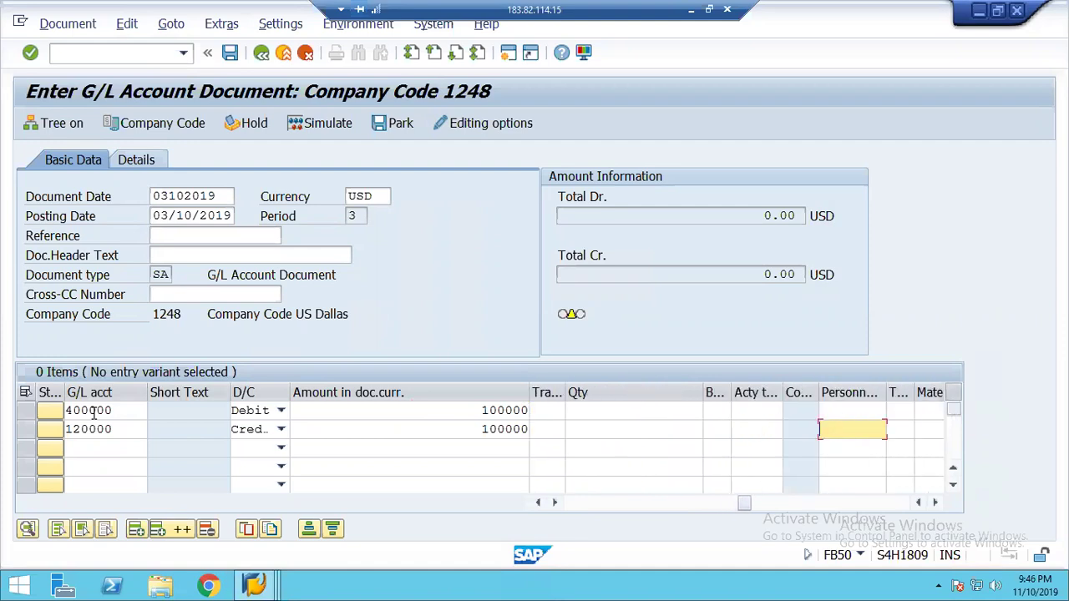
{"action": "key", "text": "Tab"}
{"action": "key", "text": "Tab"}
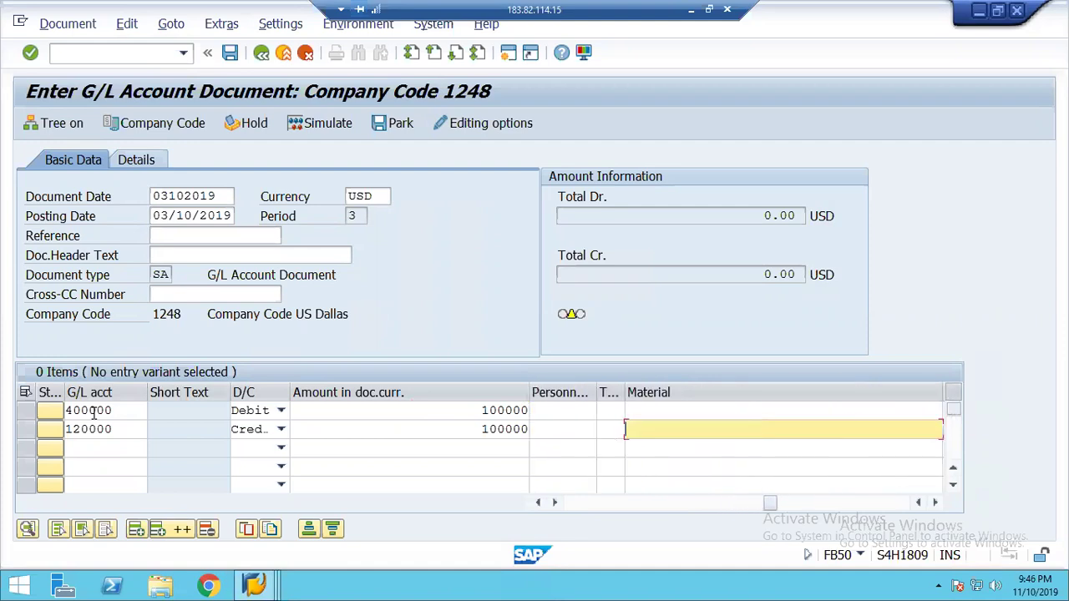
{"action": "key", "text": "Tab"}
{"action": "key", "text": "Tab"}
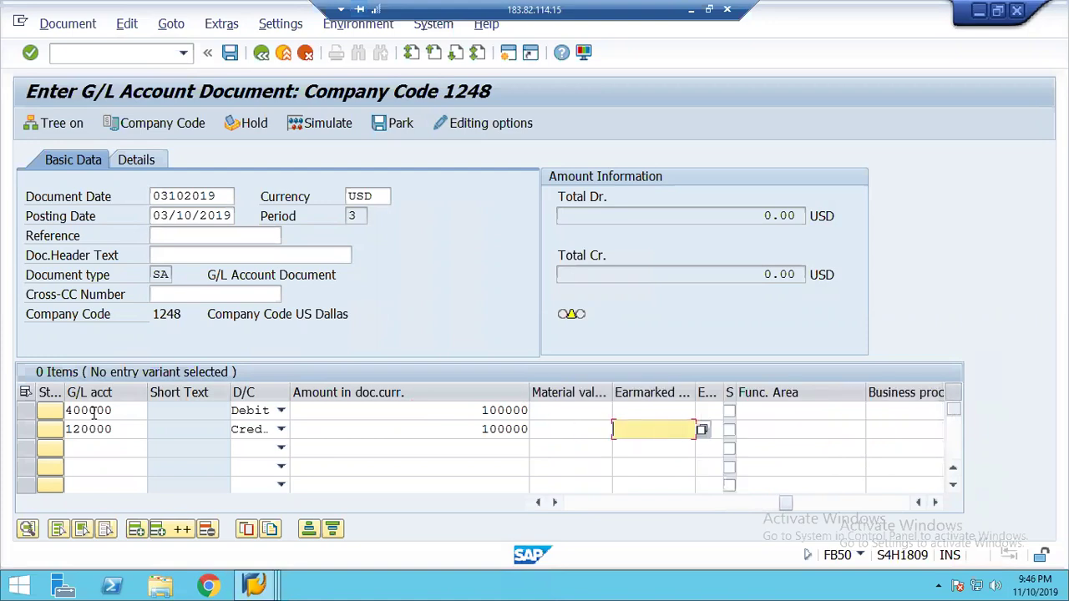
{"action": "key", "text": "Tab"}
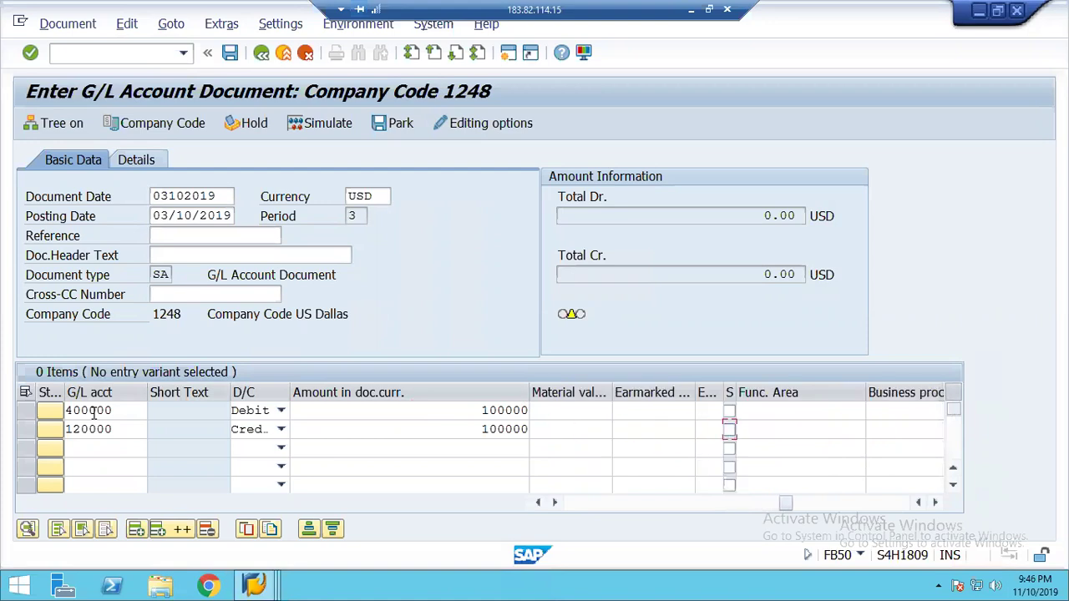
{"action": "key", "text": "Tab"}
{"action": "key", "text": "Tab"}
{"action": "key", "text": "Tab"}
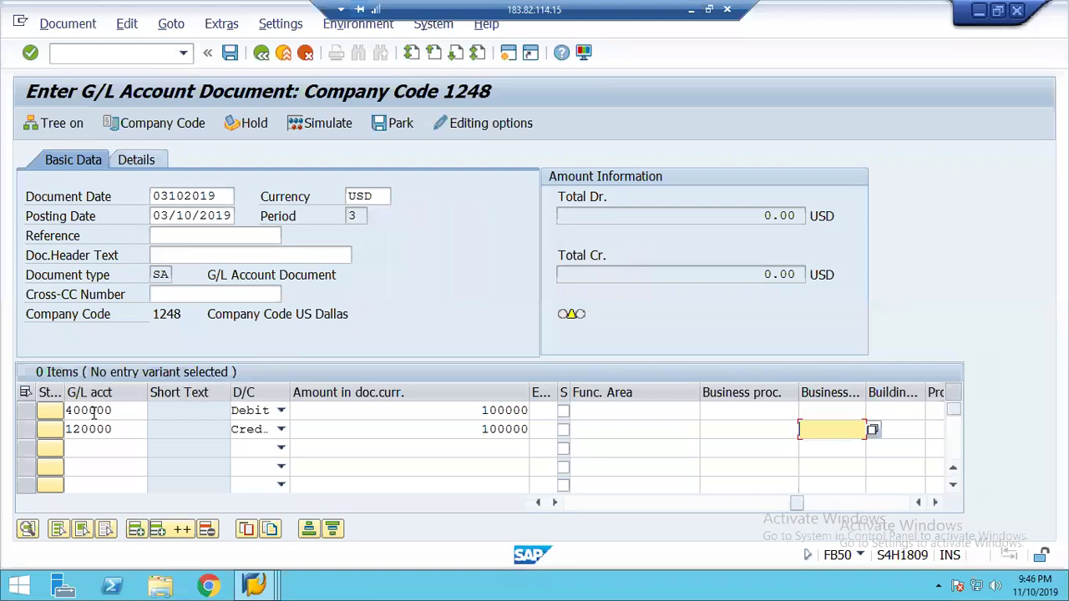
{"action": "key", "text": "Tab"}
{"action": "key", "text": "Tab"}
{"action": "key", "text": "Tab"}
{"action": "key", "text": "Tab"}
{"action": "key", "text": "Tab"}
{"action": "key", "text": "Tab"}
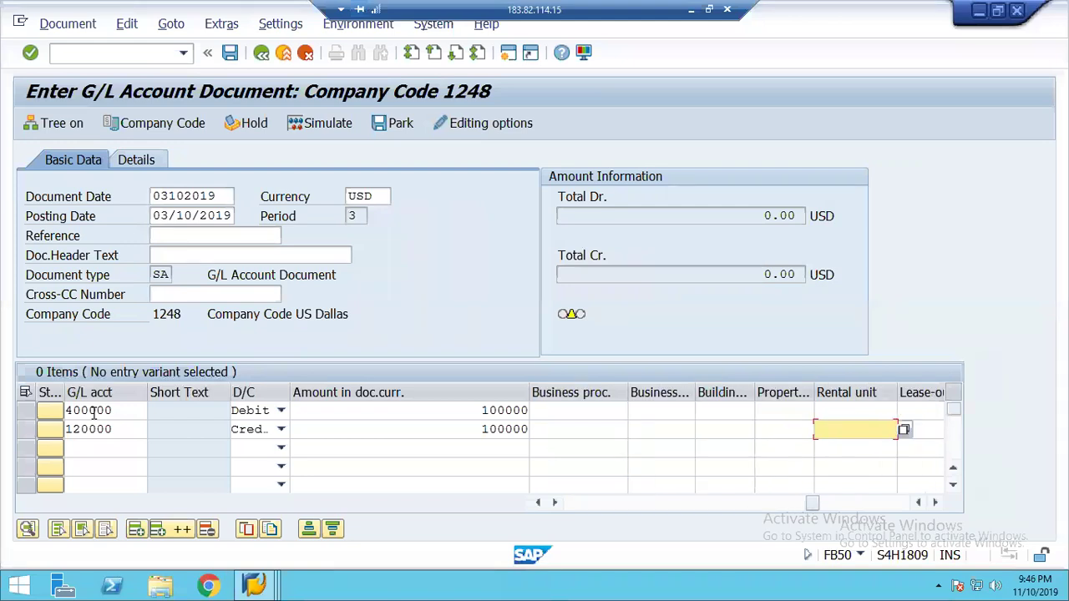
{"action": "key", "text": "Tab"}
{"action": "key", "text": "Tab"}
{"action": "key", "text": "Tab"}
{"action": "key", "text": "Tab"}
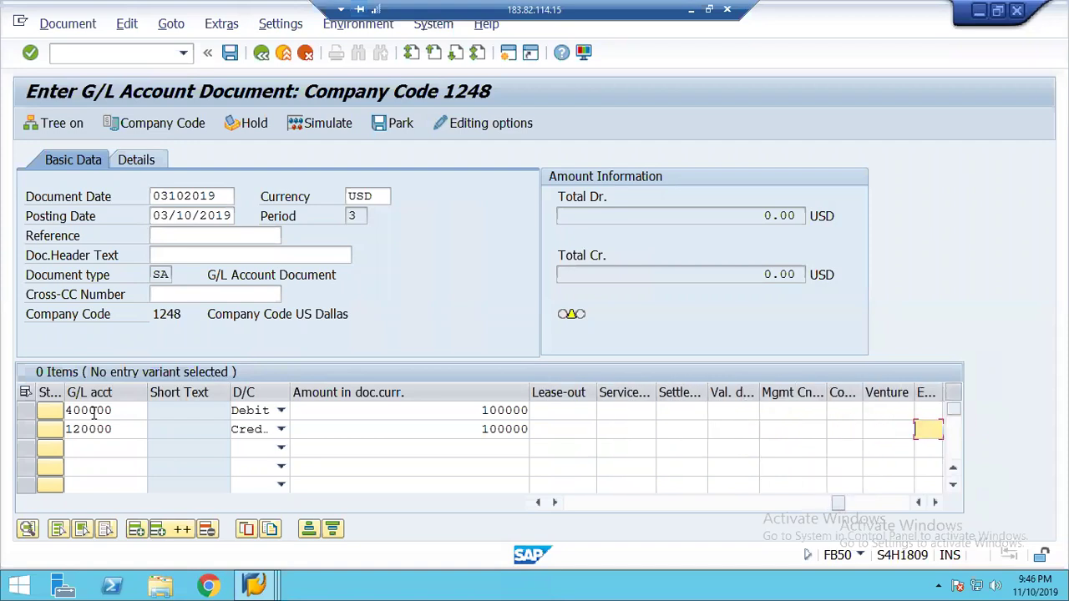
{"action": "key", "text": "Tab"}
{"action": "key", "text": "Tab"}
{"action": "key", "text": "Tab"}
{"action": "key", "text": "Tab"}
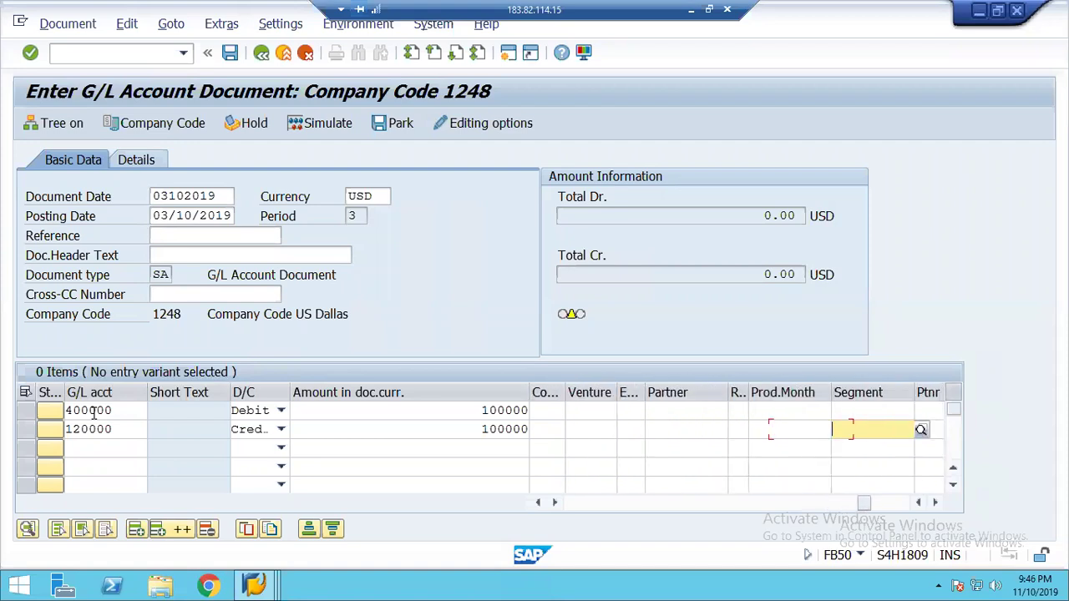
{"action": "key", "text": "Tab"}
{"action": "key", "text": "Tab"}
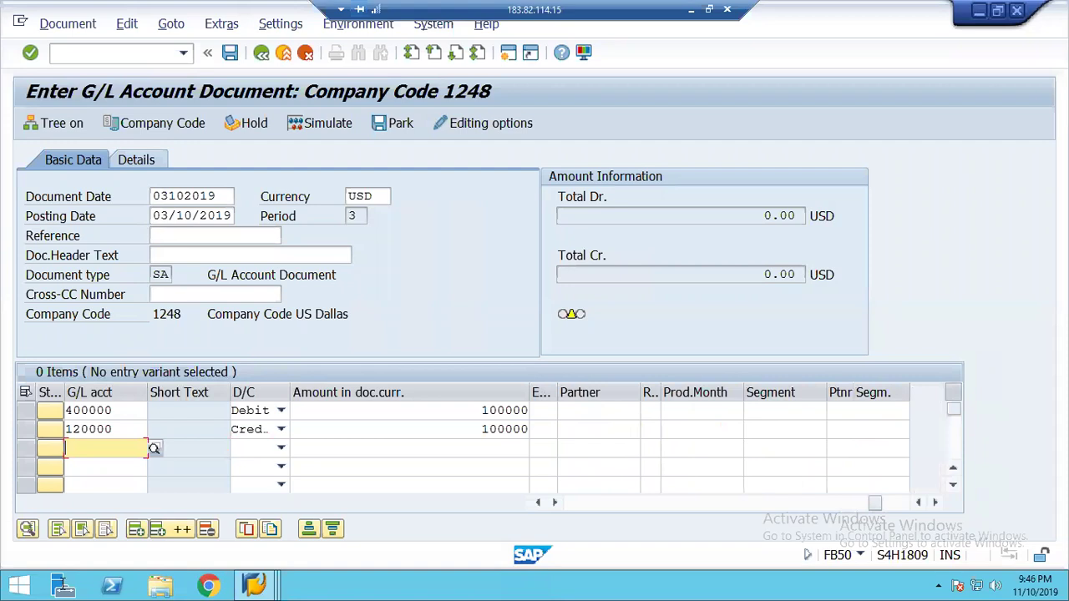
{"action": "key", "text": "Return"}
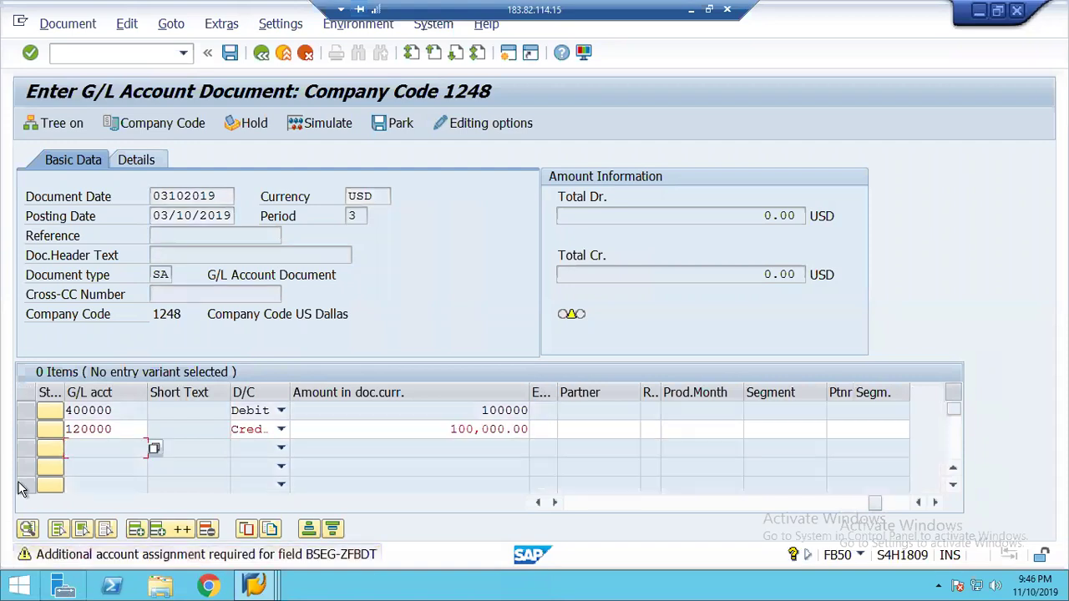
{"action": "key", "text": "Return"}
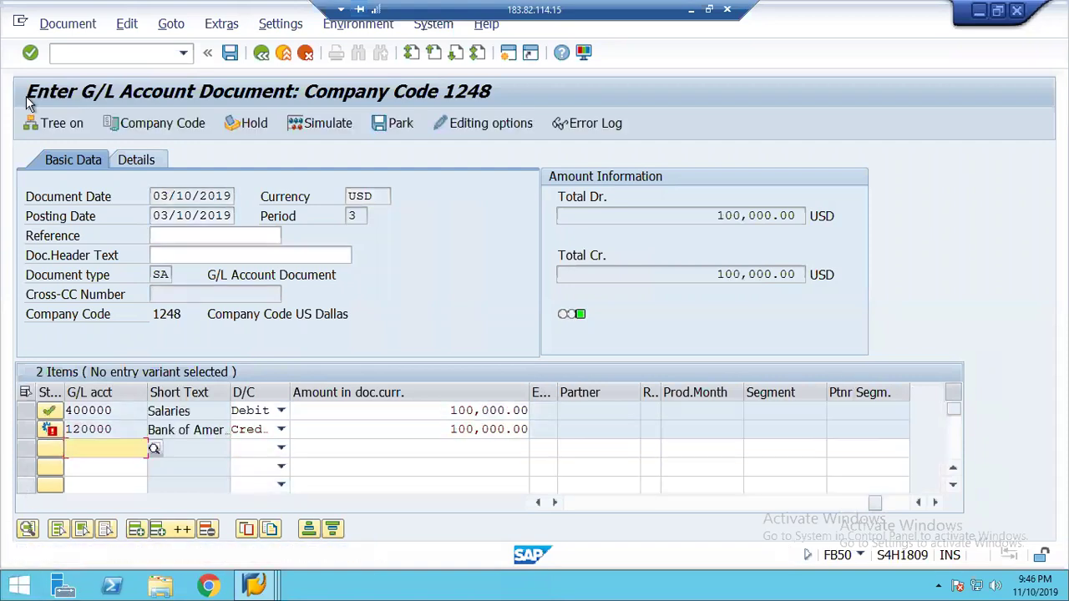
- Open transaction F-02 and set the document date in the header to 03102019
{"action": "left_click", "coordinate": [63, 53]}
{"action": "type", "text": "/nf-02"}
{"action": "key", "text": "Return"}
{"action": "type", "text": "03102019"}
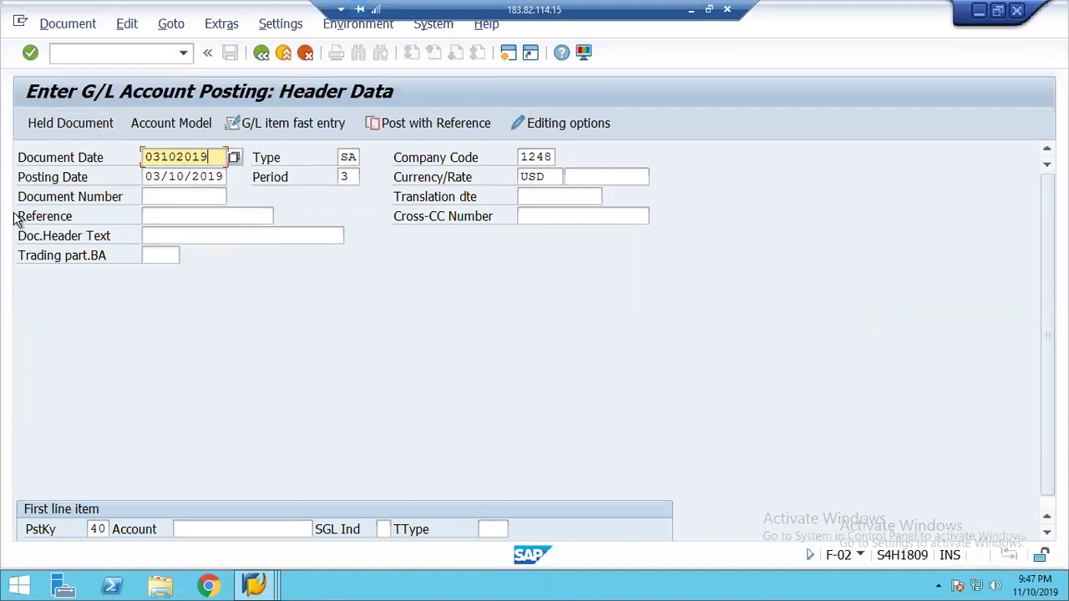
- Enter G/L account 400000 as the first line item with posting key 40 and open its item details
{"action": "key", "text": "Tab"}
{"action": "key", "text": "Tab"}
{"action": "key", "text": "Tab"}
{"action": "key", "text": "Tab"}
{"action": "key", "text": "Tab"}
{"action": "key", "text": "Tab"}
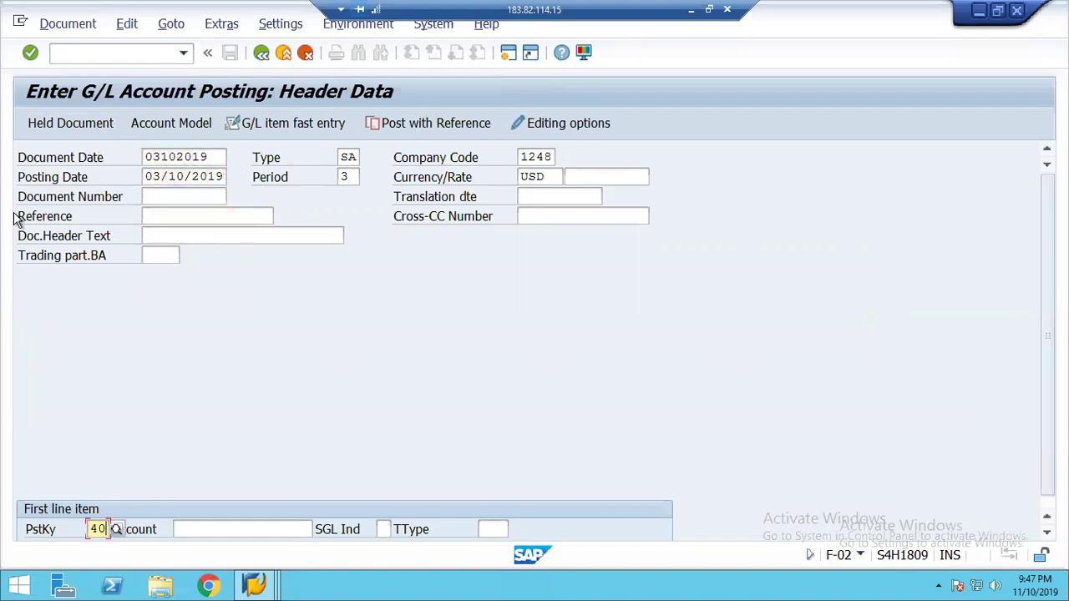
{"action": "key", "text": "Tab"}
{"action": "type", "text": "400000"}
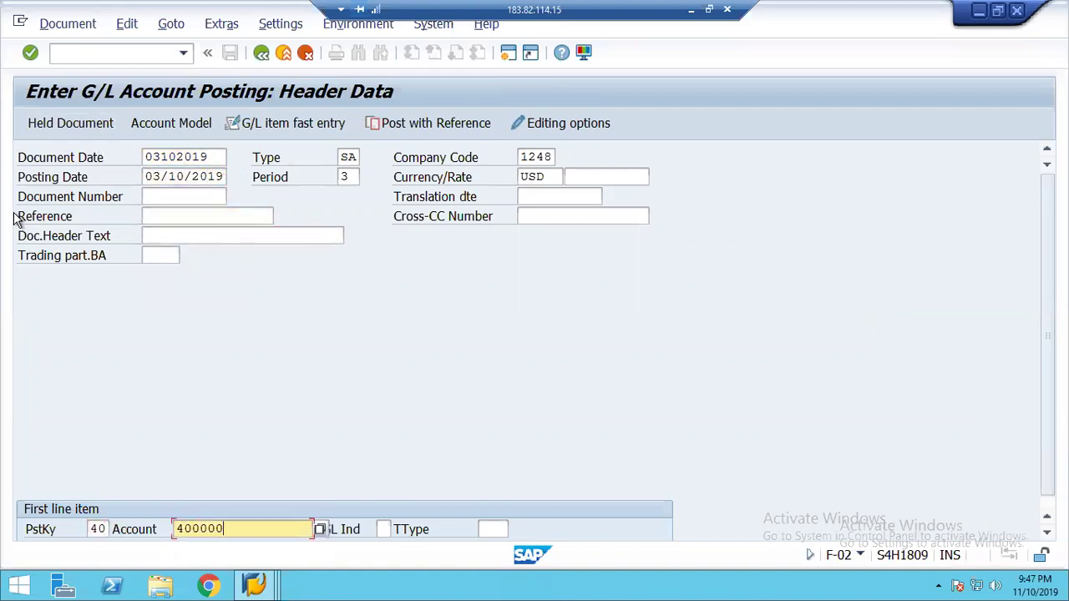
{"action": "key", "text": "Return"}
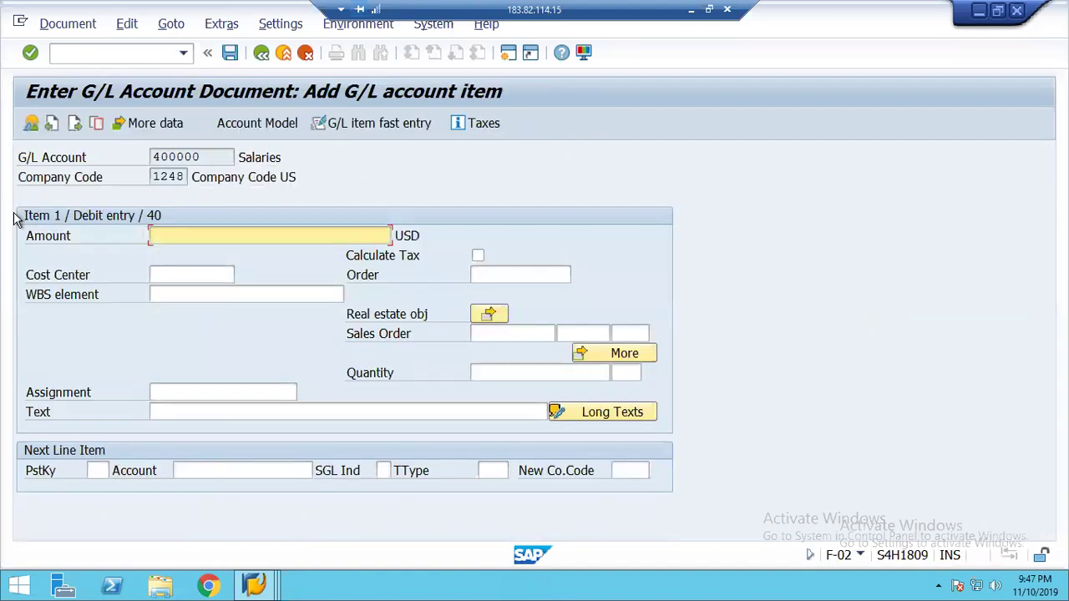
- Set the debit item's amount to 100000 USD and its cost center to 1400
{"action": "type", "text": "10"}
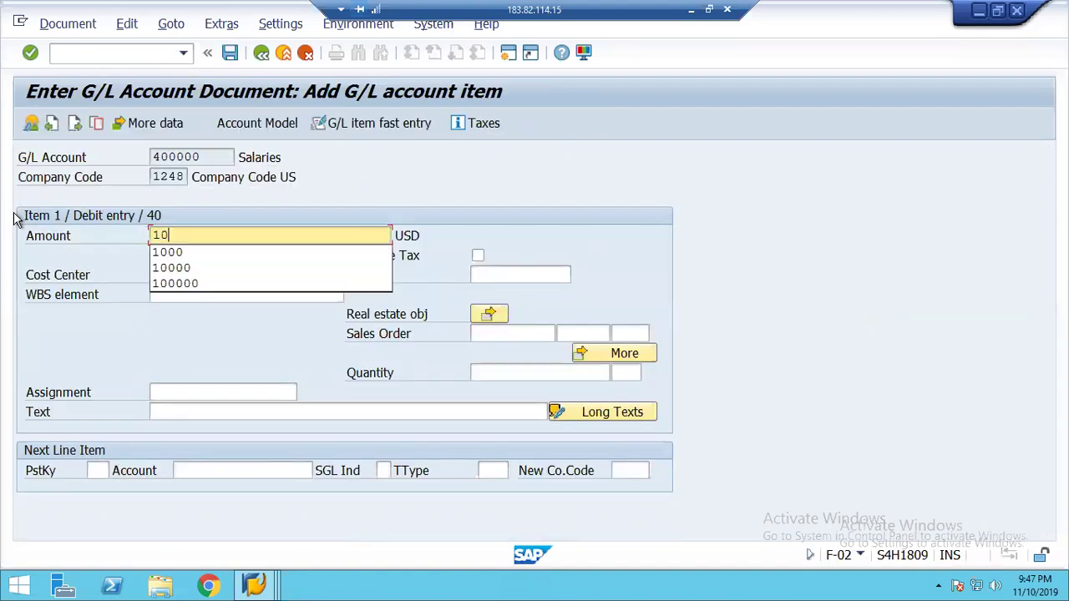
{"action": "type", "text": "0000"}
{"action": "key", "text": "Tab"}
{"action": "key", "text": "Tab"}
{"action": "key", "text": "Tab"}
{"action": "key", "text": "Tab"}
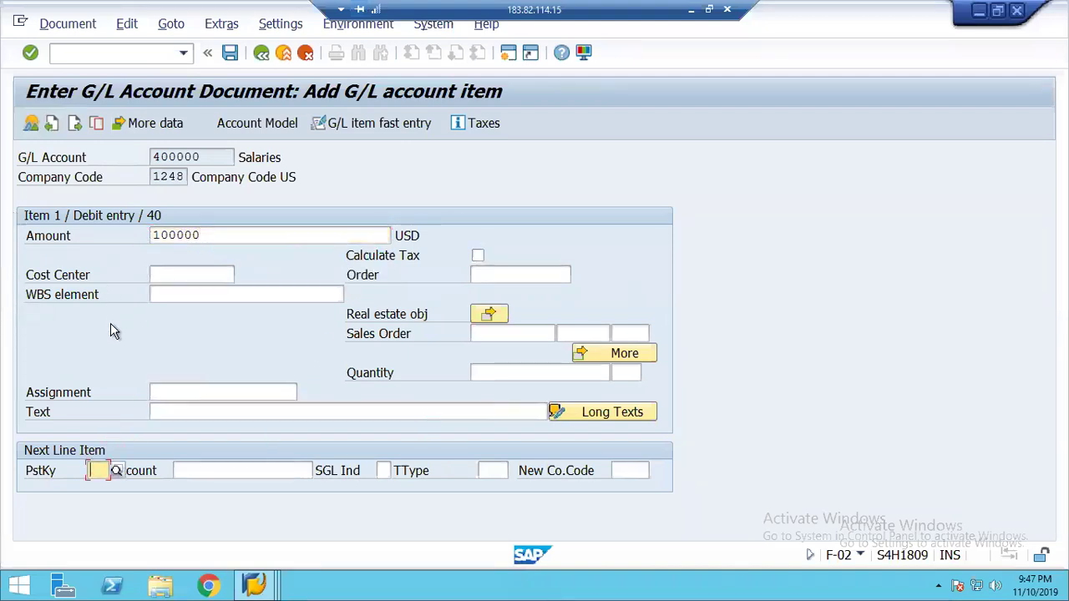
{"action": "left_click", "coordinate": [177, 273]}
{"action": "type", "text": "1400"}
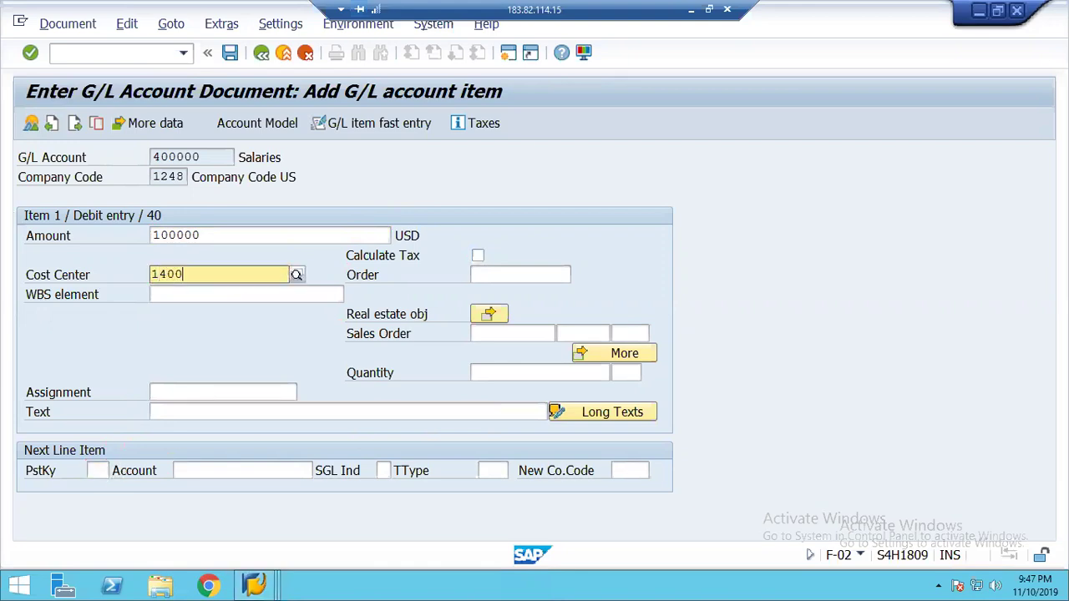
{"action": "key", "text": "Tab"}
- Add a second line item with posting key 50 and G/L account 120000 and open its details
{"action": "left_click", "coordinate": [100, 471]}
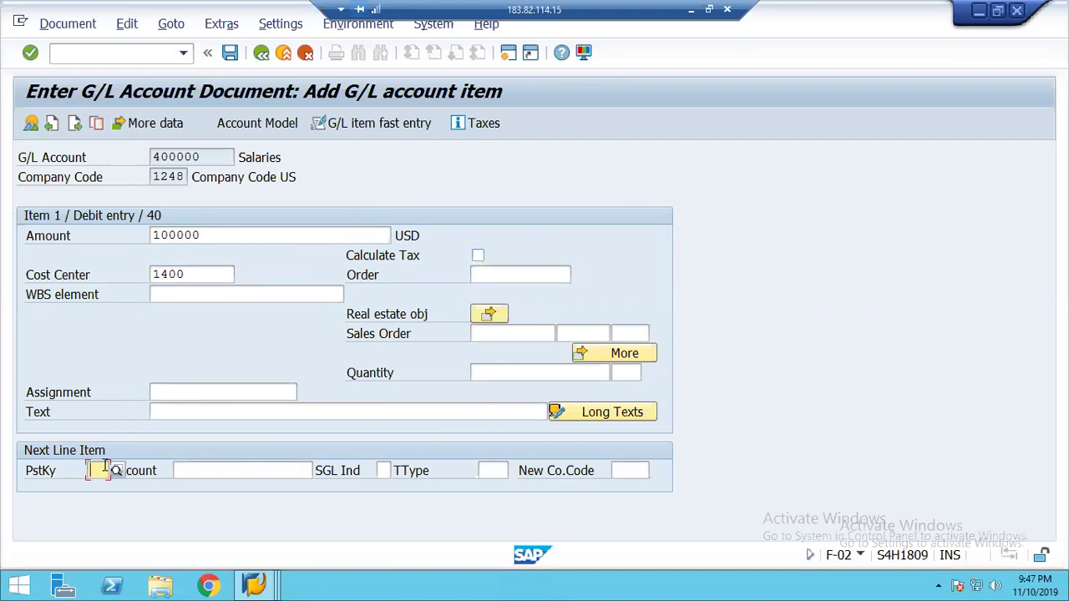
{"action": "type", "text": "50"}
{"action": "key", "text": "Tab"}
{"action": "type", "text": "12000"}
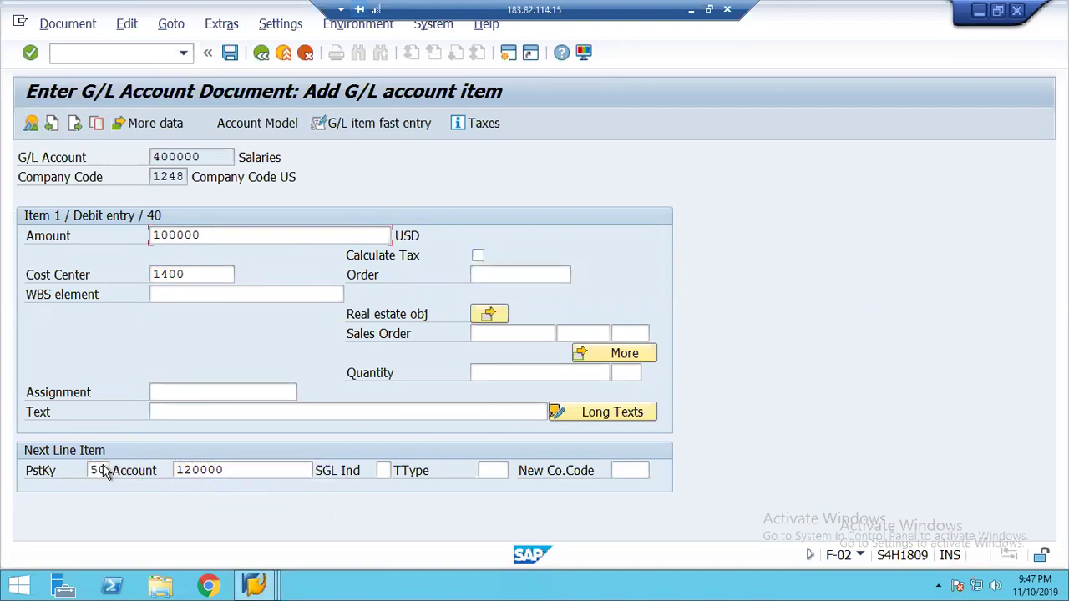
{"action": "key", "text": "Return"}
- Set the credit item's amount to 100000 USD and its due-on date to 03/10/2019
{"action": "type", "text": "100000"}
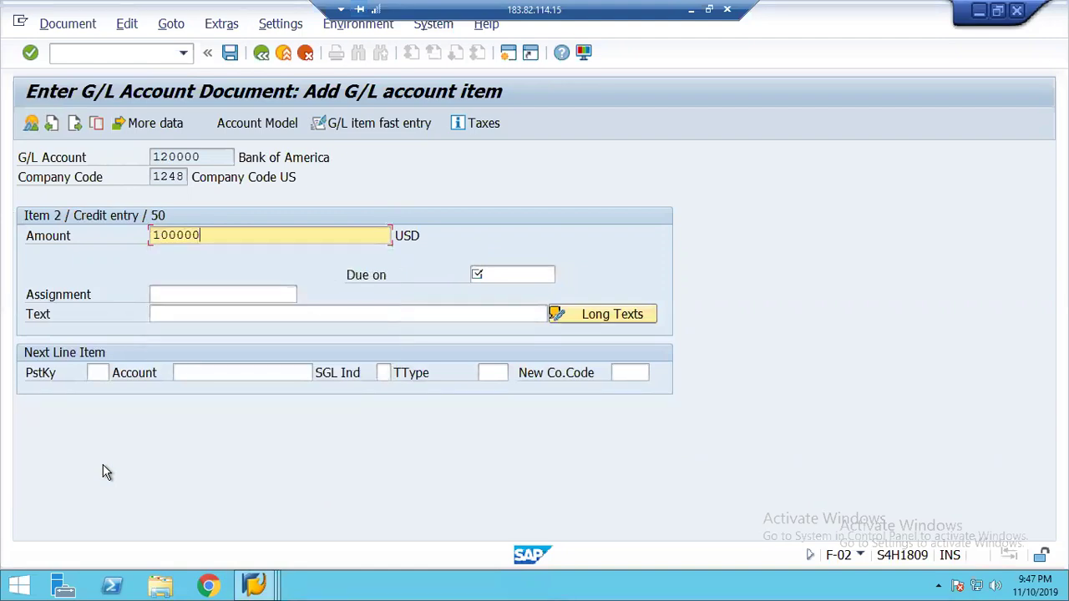
{"action": "key", "text": "Tab"}
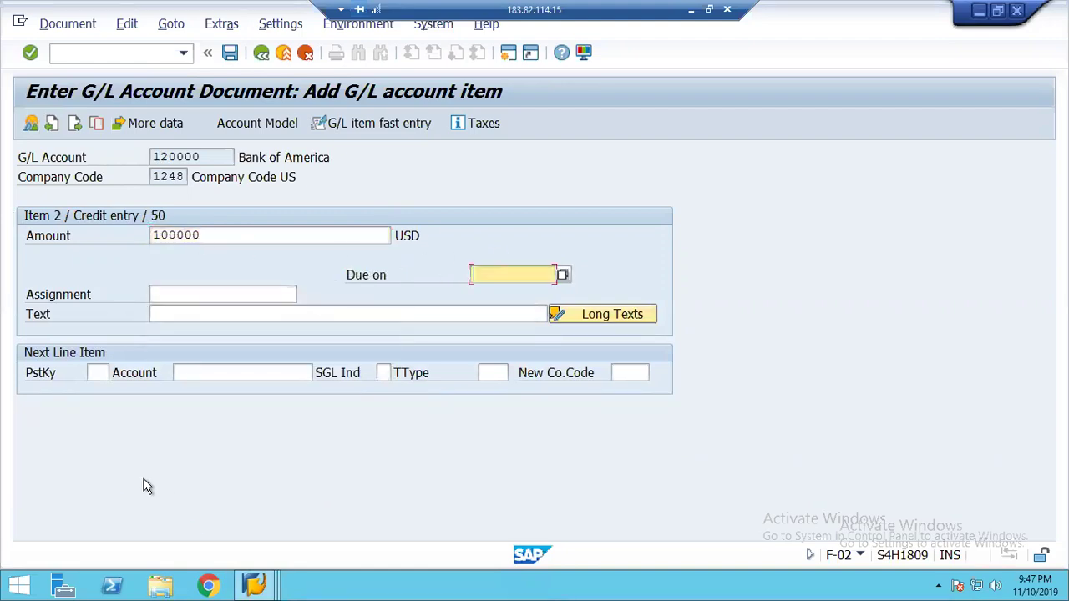
{"action": "type", "text": "03"}
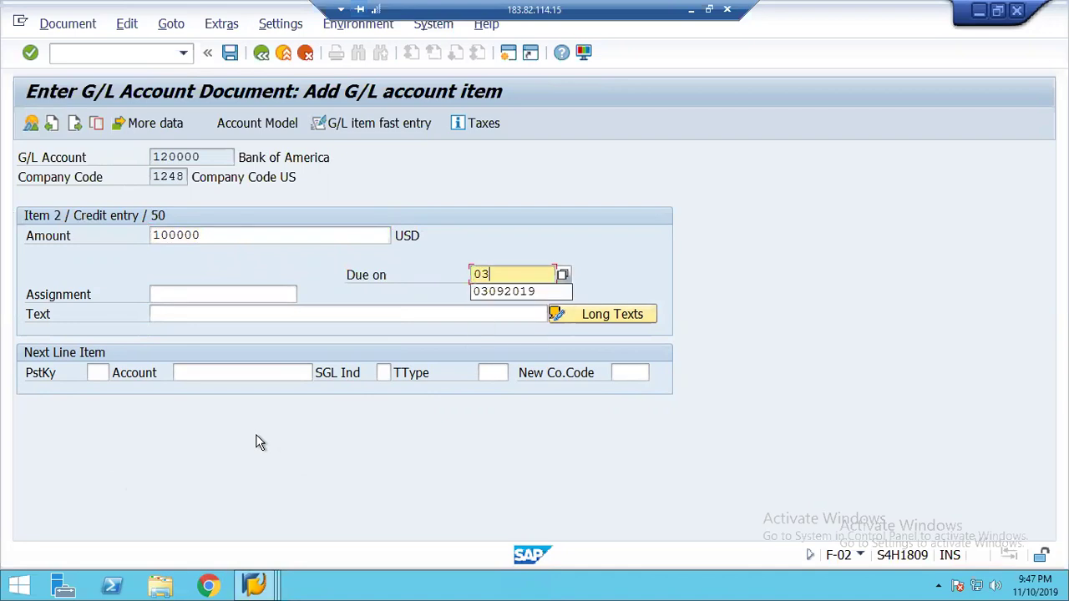
{"action": "type", "text": "/10/2019"}
{"action": "key", "text": "Return"}
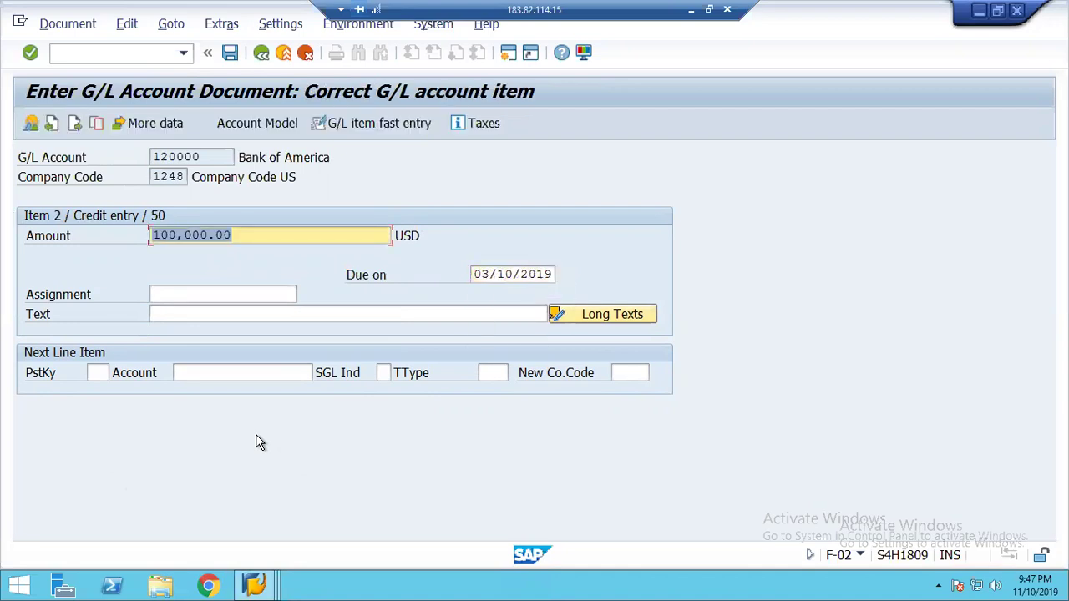
- Simulate the G/L document and post it
{"action": "left_click", "coordinate": [65, 25]}
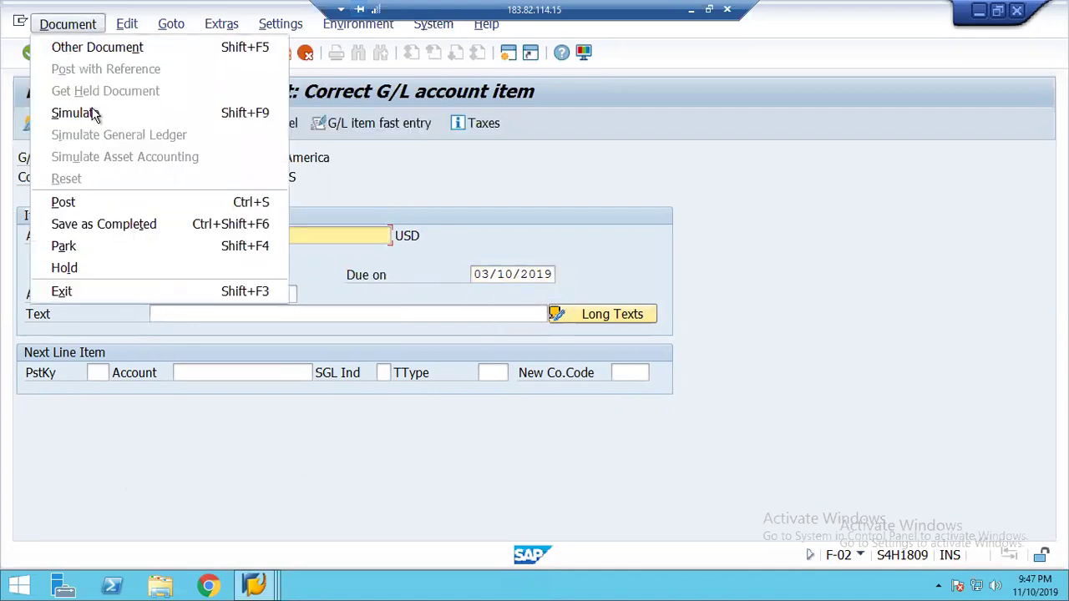
{"action": "left_click", "coordinate": [90, 114]}
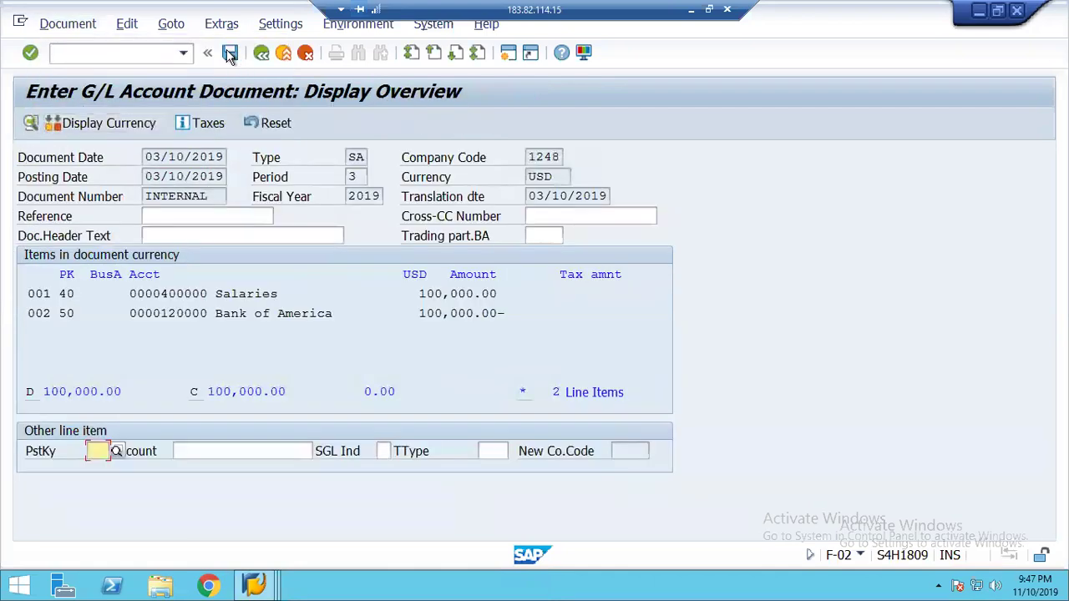
{"action": "left_click", "coordinate": [232, 53]}
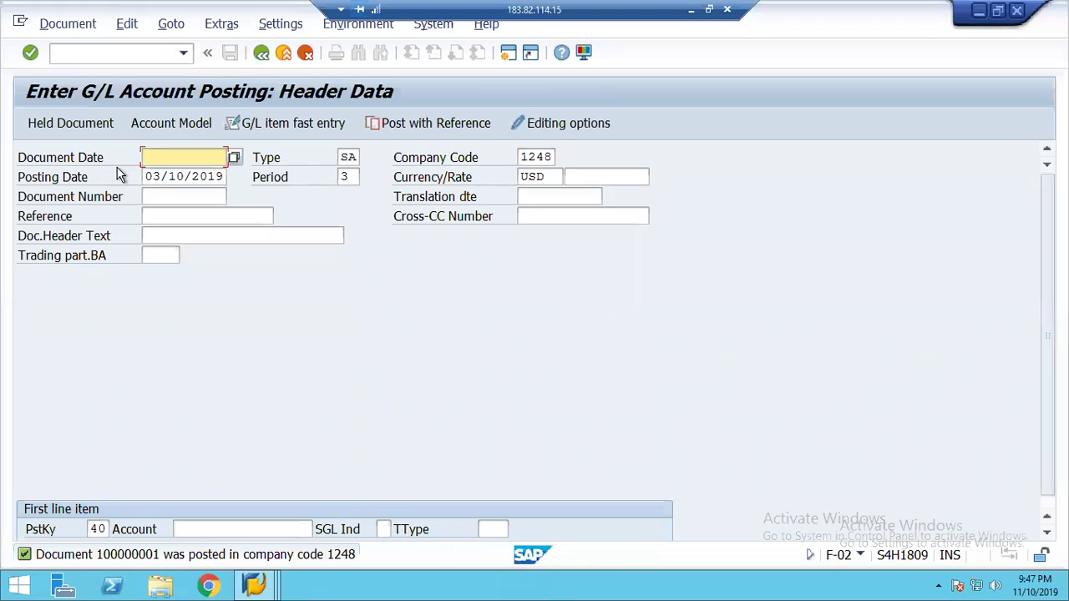
- Set the document date to 03/10/2019, enter G/L account 400100 under posting key 40, and open the item's details
{"action": "type", "text": "03102"}
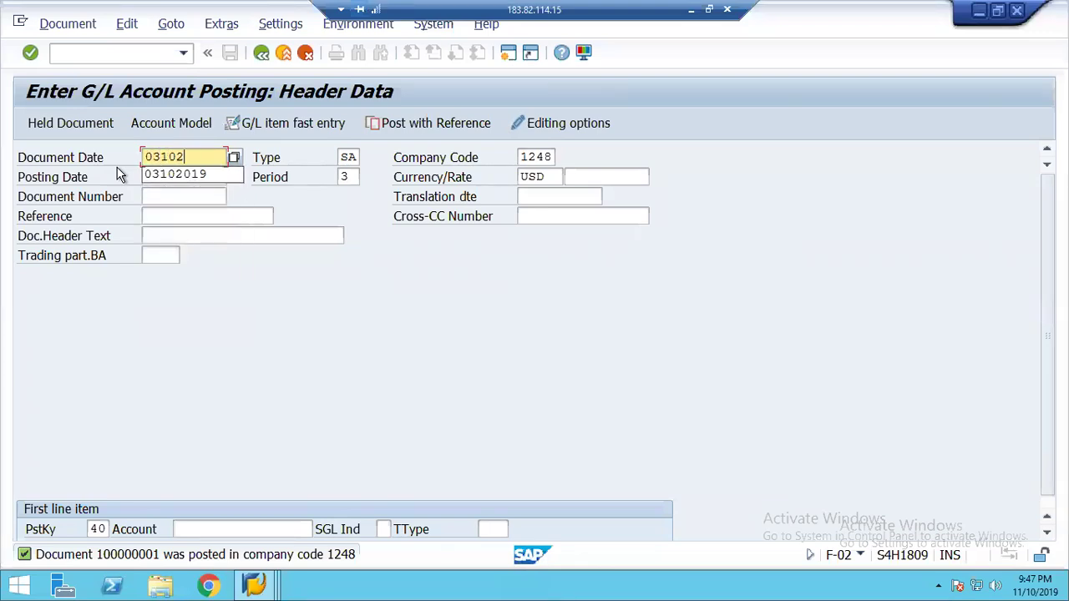
{"action": "type", "text": "019"}
{"action": "key", "text": "Tab"}
{"action": "key", "text": "Tab"}
{"action": "key", "text": "Tab"}
{"action": "key", "text": "Tab"}
{"action": "key", "text": "Tab"}
{"action": "key", "text": "Tab"}
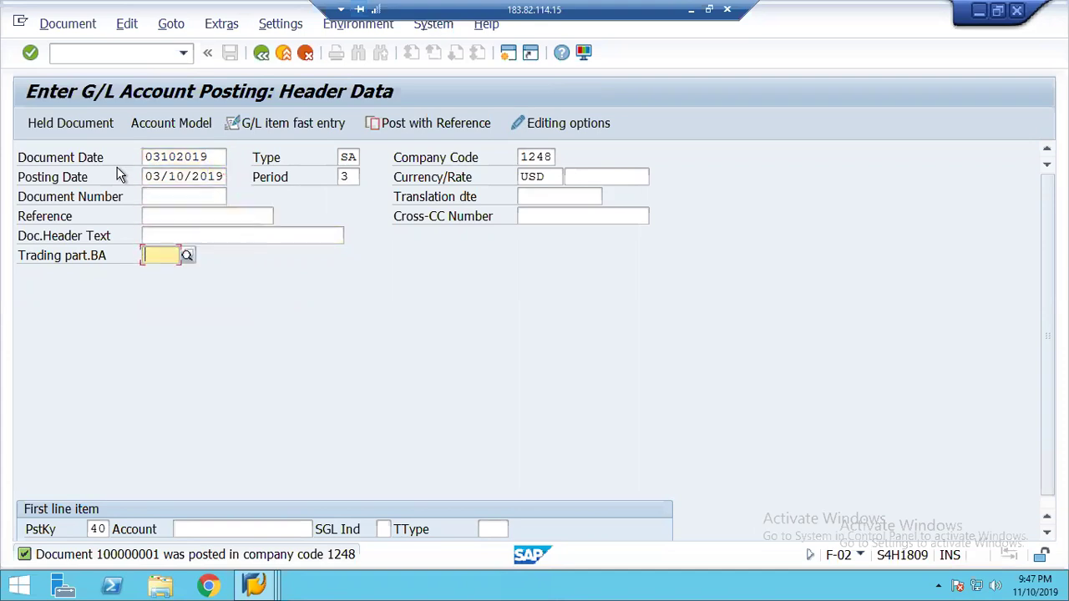
{"action": "key", "text": "Tab"}
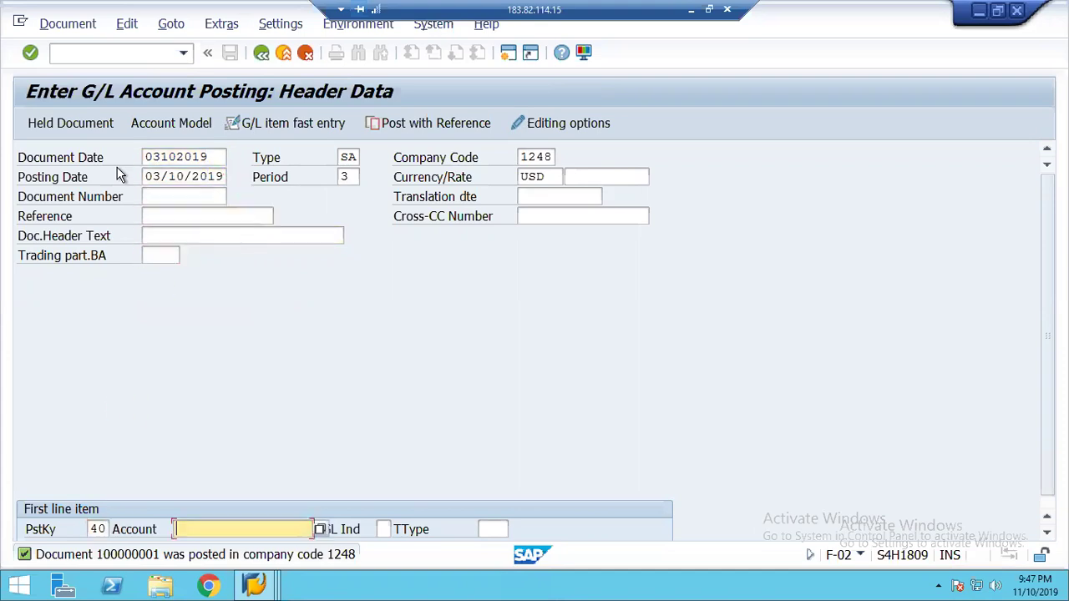
{"action": "type", "text": "400100"}
{"action": "key", "text": "Return"}
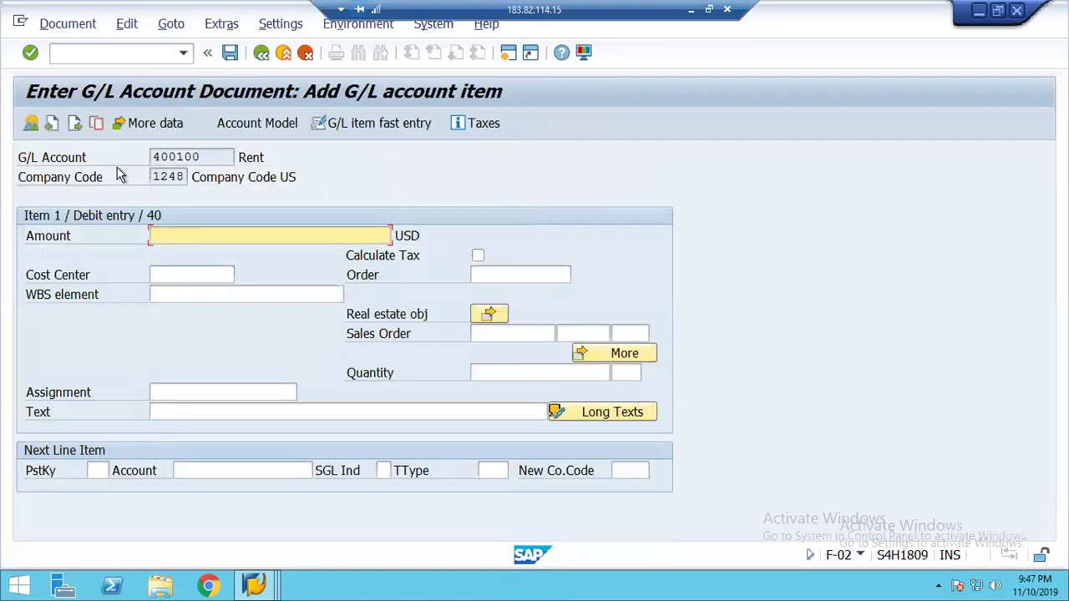
- Set the rent debit item's amount to 200000 USD and its cost center to 1500
{"action": "type", "text": "200000"}
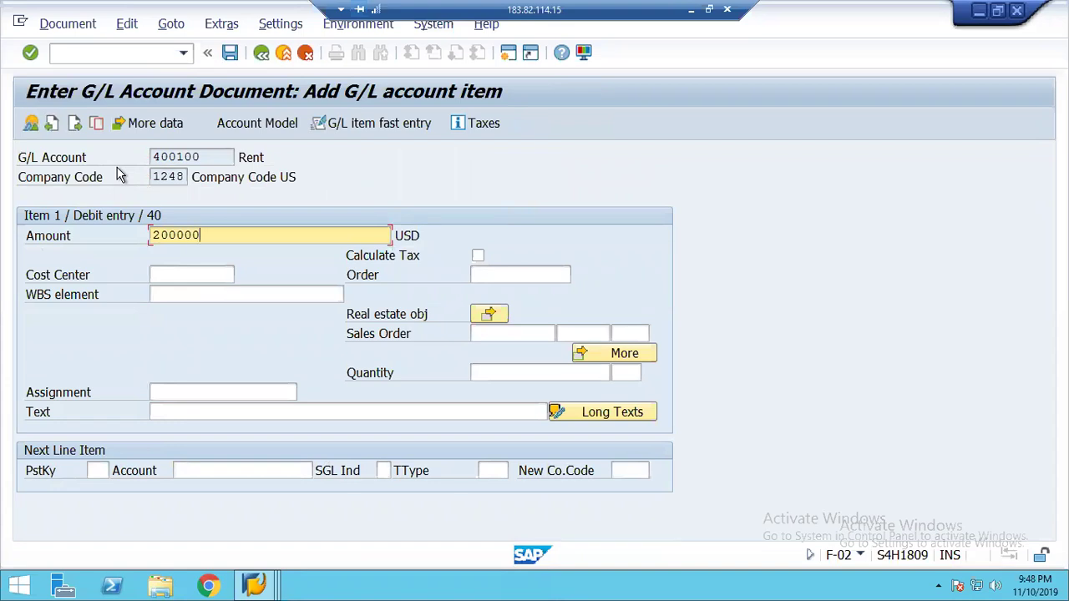
{"action": "key", "text": "Tab"}
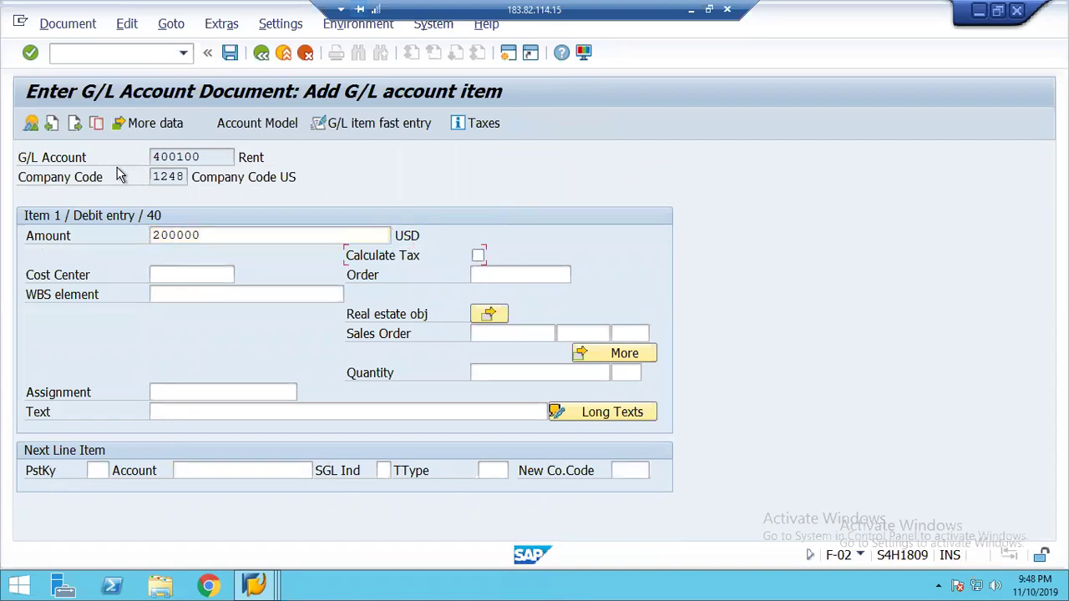
{"action": "key", "text": "Tab"}
{"action": "type", "text": "1500"}
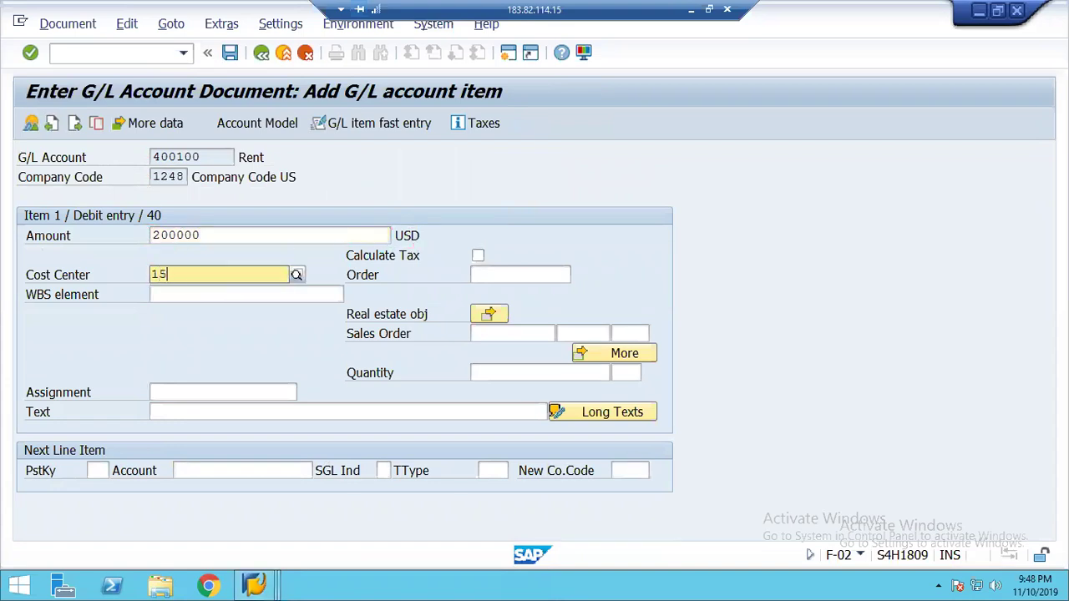
- Add a credit line item with posting key 50 and G/L account 120000 to the rent document and open its details
{"action": "key", "text": "Tab"}
{"action": "key", "text": "Tab"}
{"action": "key", "text": "Tab"}
{"action": "key", "text": "Tab"}
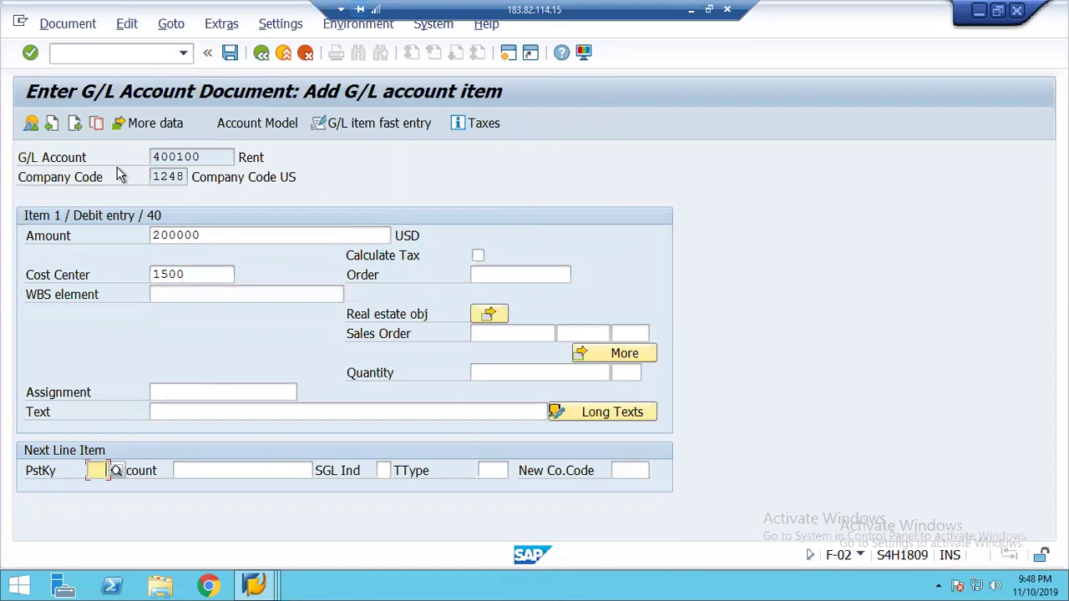
{"action": "type", "text": "50"}
{"action": "key", "text": "Tab"}
{"action": "type", "text": "120000"}
{"action": "key", "text": "Return"}
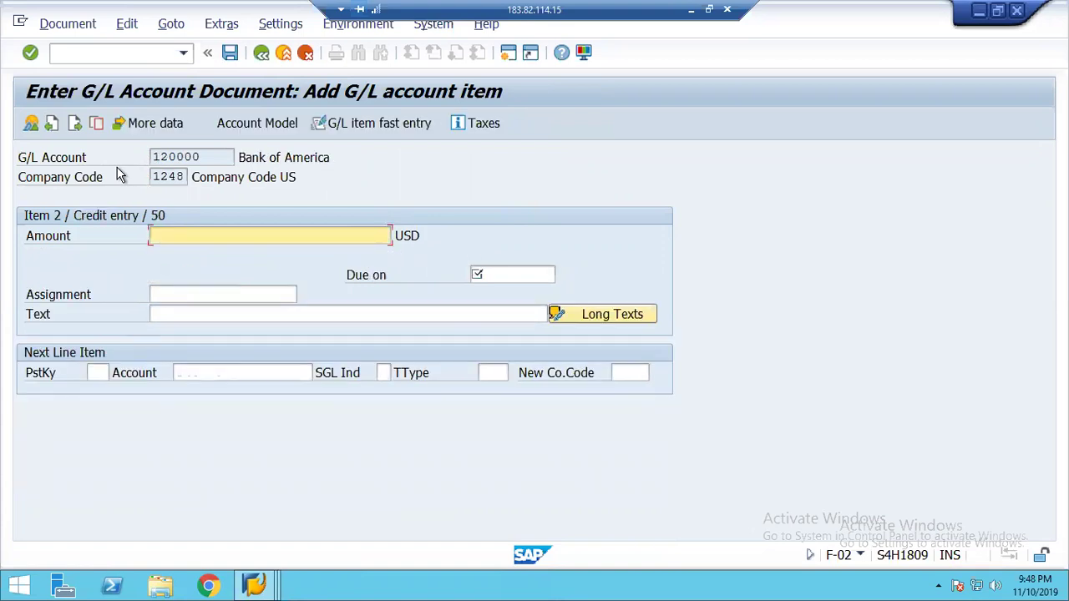
- Enter * as the bank credit item's amount, fill in its due-on date, and post the document
{"action": "key", "text": "Tab"}
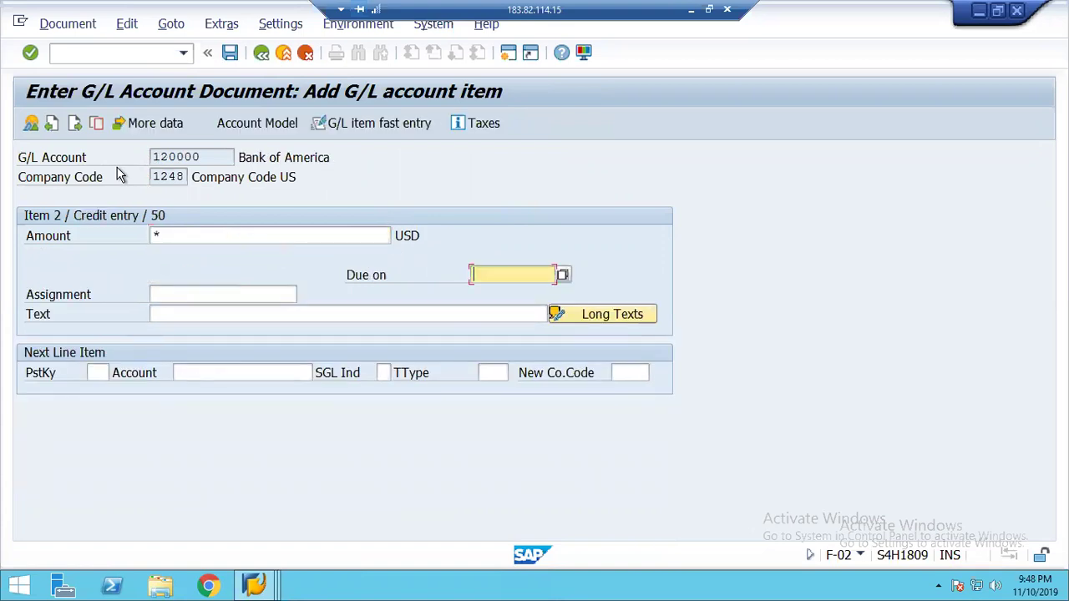
{"action": "key", "text": "Down"}
{"action": "key", "text": "Return"}
{"action": "key", "text": "Return"}
{"action": "key", "text": "ctrl+s"}
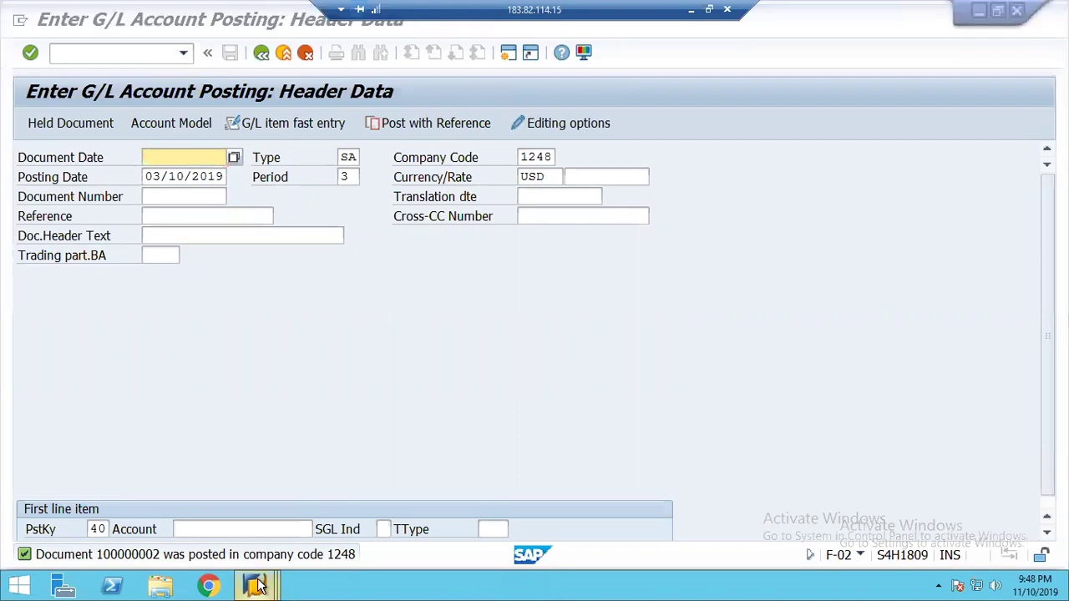
- Switch to the session with the field status group maintenance and exit it completely
{"action": "mouse_move", "coordinate": [258, 586]}
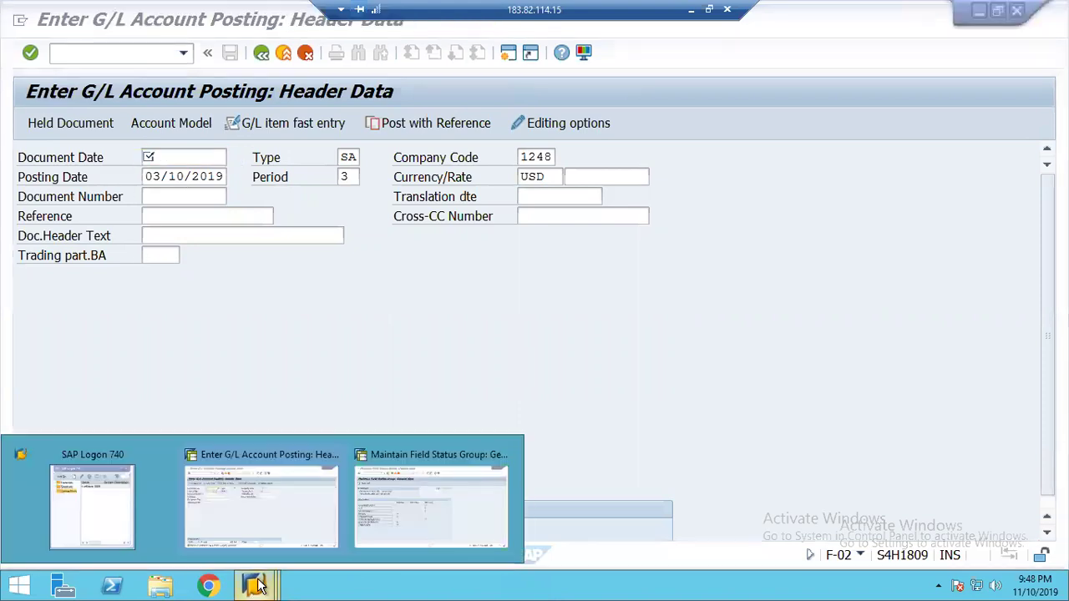
{"action": "left_click", "coordinate": [433, 498]}
{"action": "left_click", "coordinate": [260, 52]}
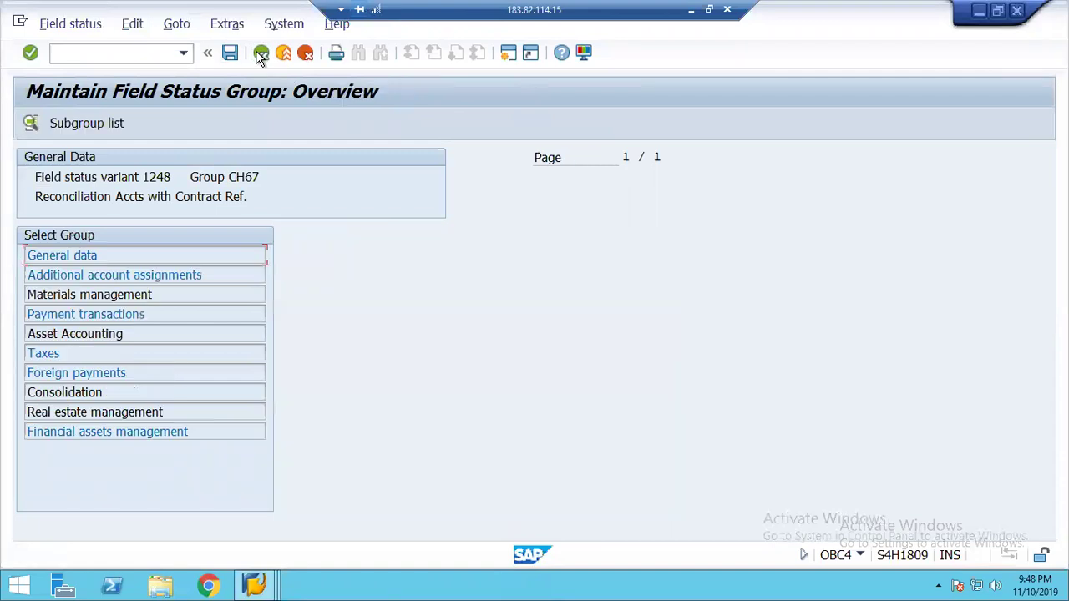
{"action": "left_click", "coordinate": [260, 53]}
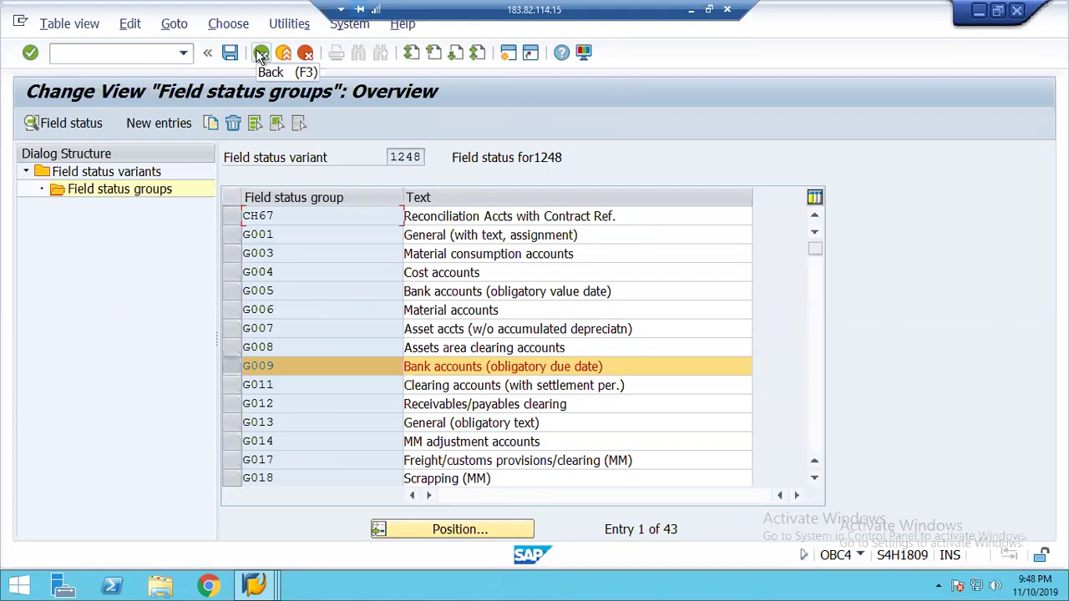
{"action": "left_click", "coordinate": [261, 52]}
{"action": "left_click", "coordinate": [261, 53]}
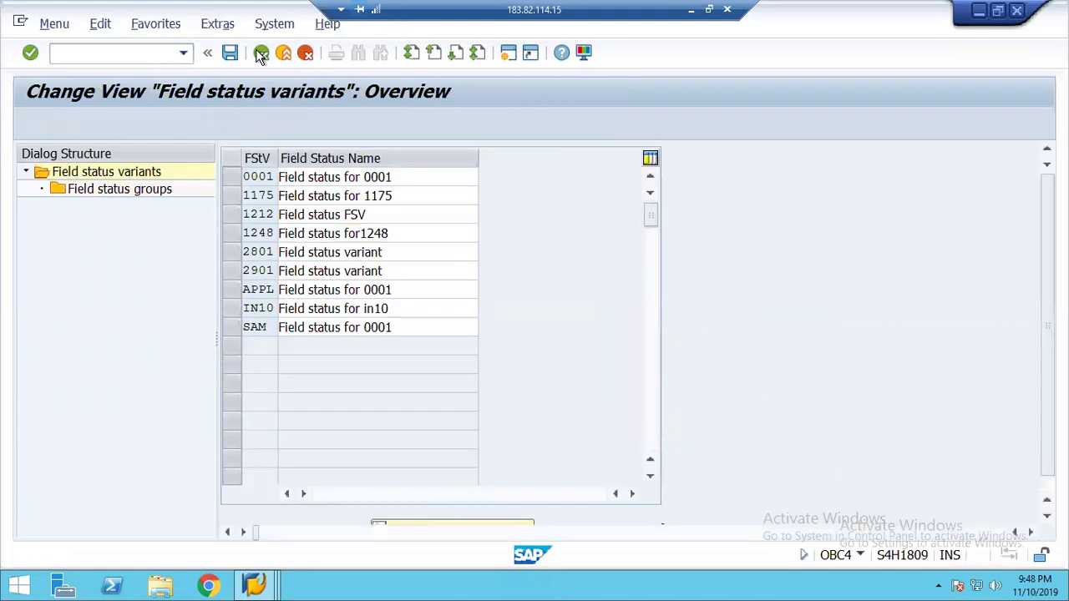
- Run transaction SPRO and display the SAP Reference IMG
{"action": "type", "text": "spro"}
{"action": "key", "text": "Return"}
{"action": "left_click", "coordinate": [64, 123]}
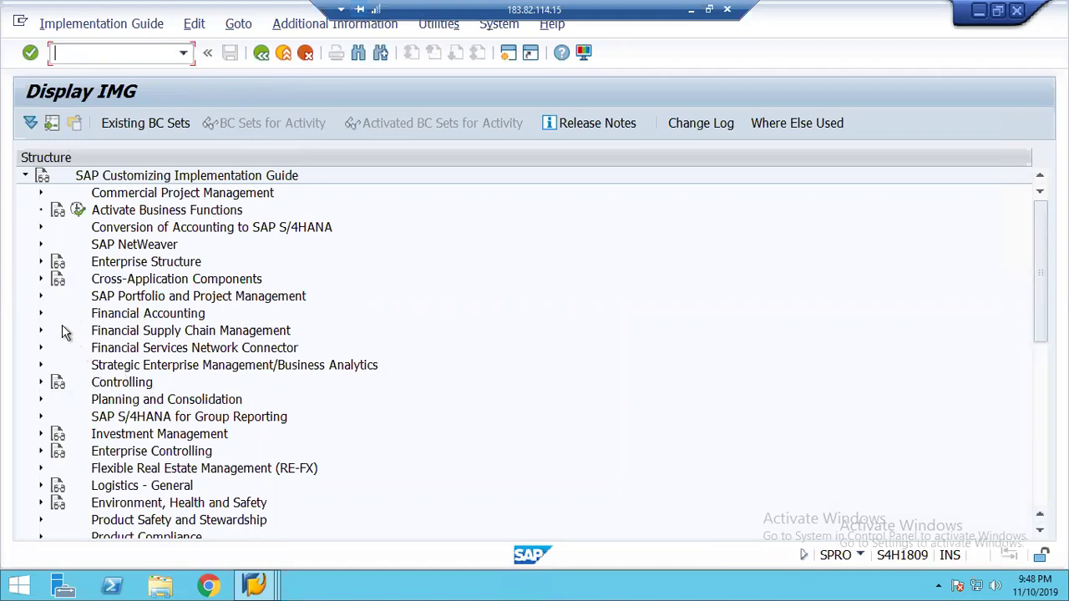
- Locate Create Assessment Cost Elements in the IMG under Controlling, Cost Center Accounting, Actual Postings, Period-End Closing, Assessment
{"action": "left_click", "coordinate": [41, 315]}
{"action": "left_click", "coordinate": [41, 315]}
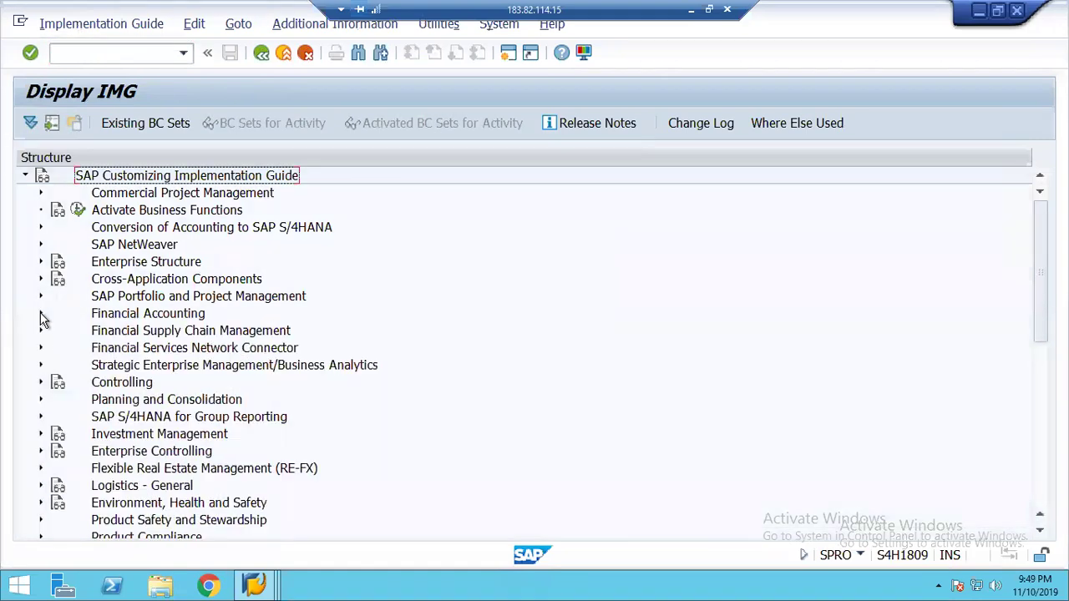
{"action": "left_click", "coordinate": [40, 383]}
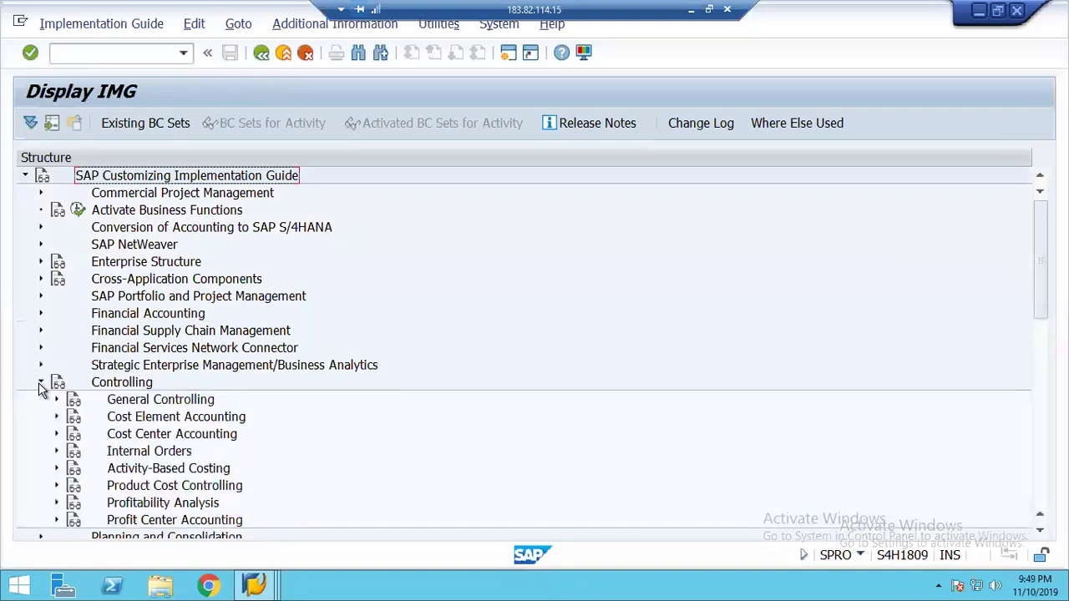
{"action": "left_click", "coordinate": [56, 435]}
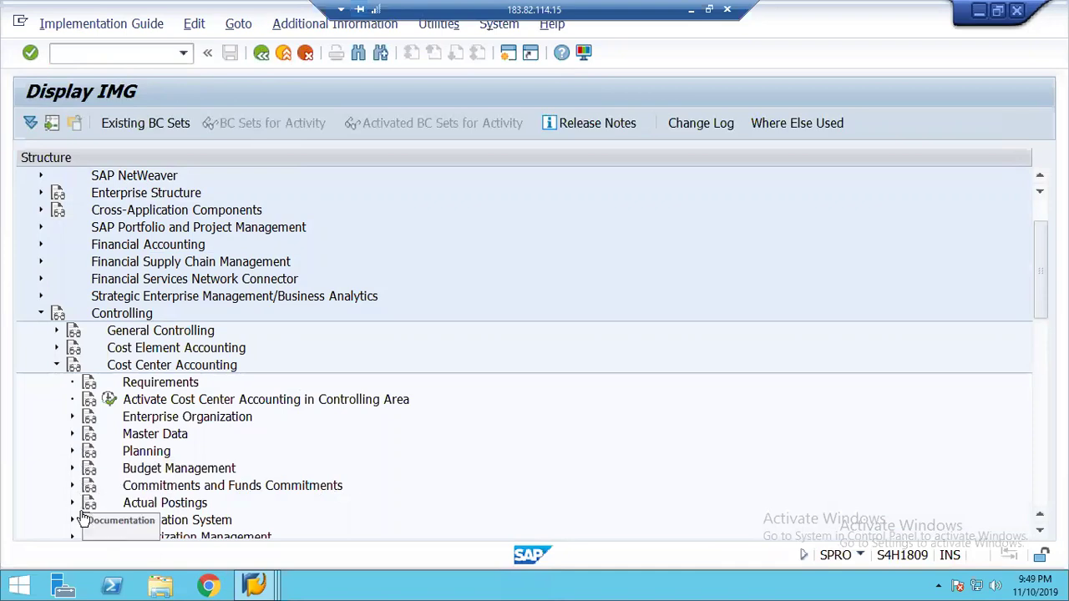
{"action": "scroll", "coordinate": [71, 514], "scroll_direction": "up", "scroll_amount": 2}
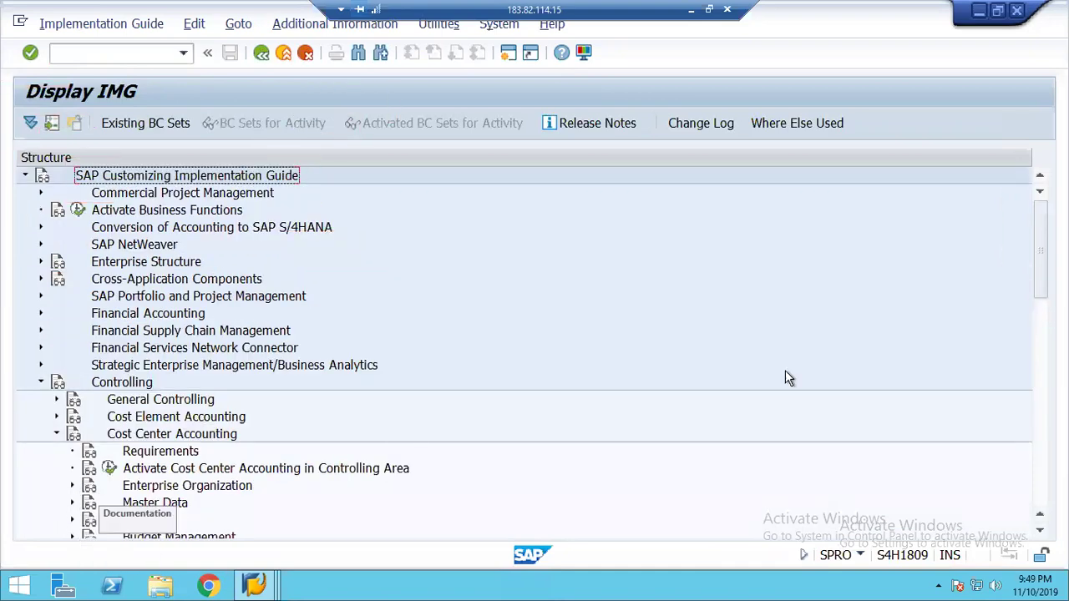
{"action": "left_click_drag", "start_coordinate": [1038, 234], "coordinate": [1038, 324]}
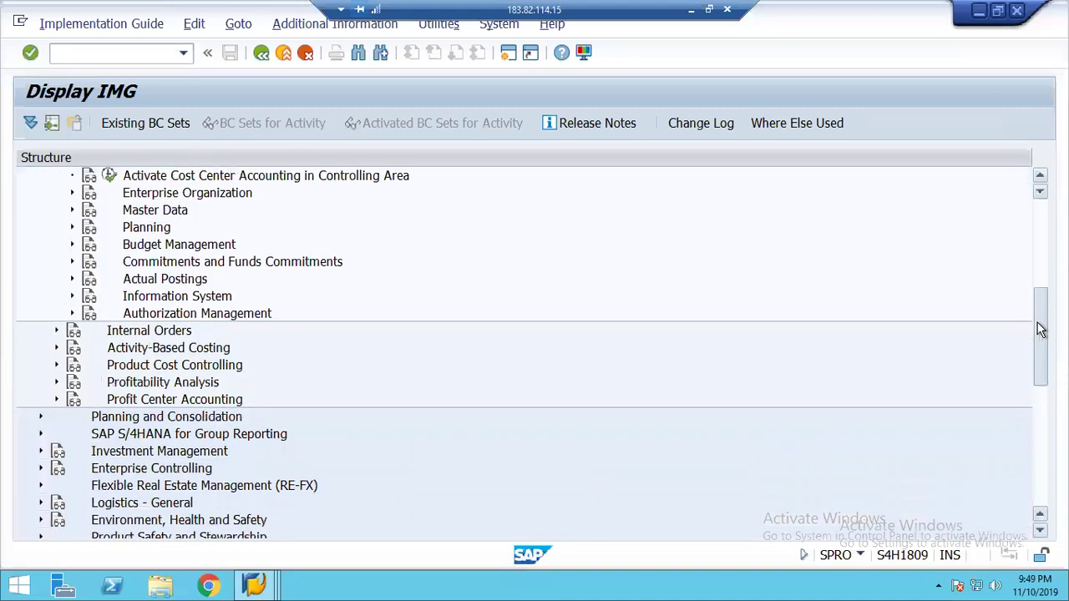
{"action": "left_click", "coordinate": [71, 281]}
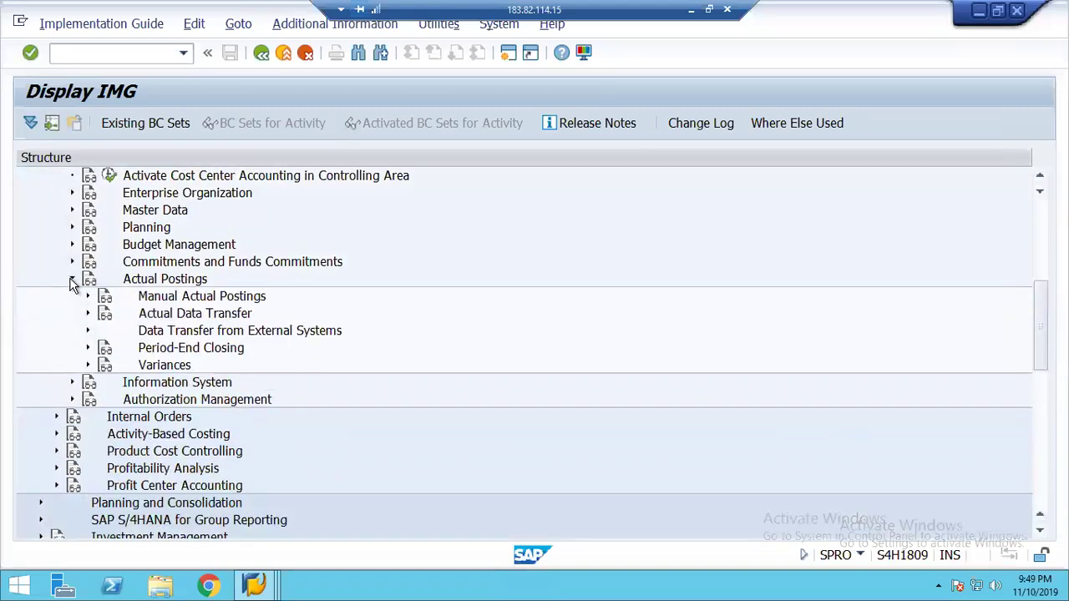
{"action": "left_click", "coordinate": [88, 348]}
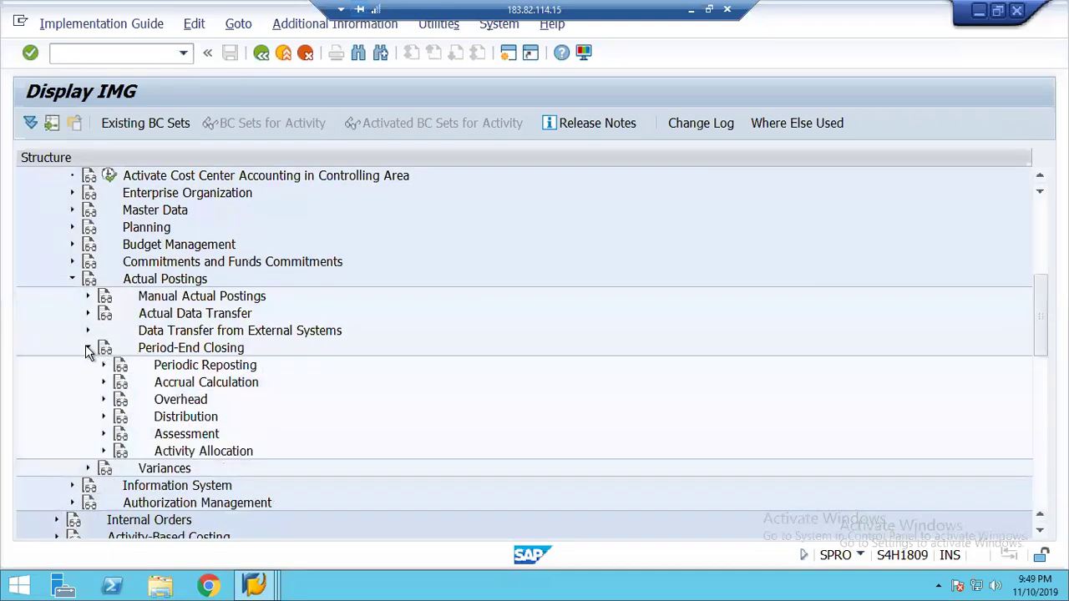
{"action": "left_click", "coordinate": [104, 434]}
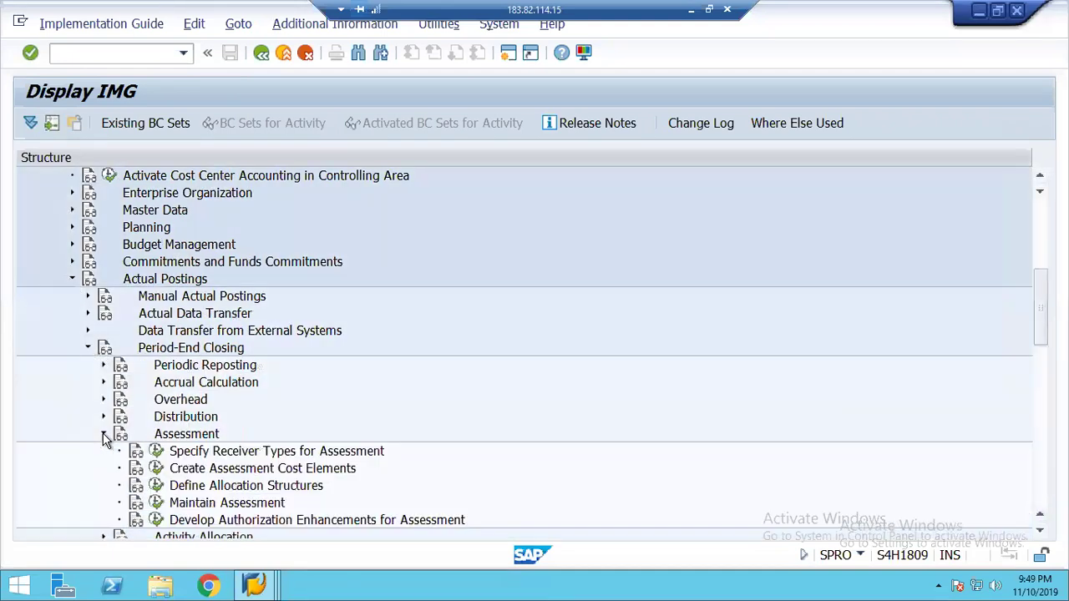
{"action": "left_click", "coordinate": [245, 505]}
{"action": "left_click", "coordinate": [223, 473]}
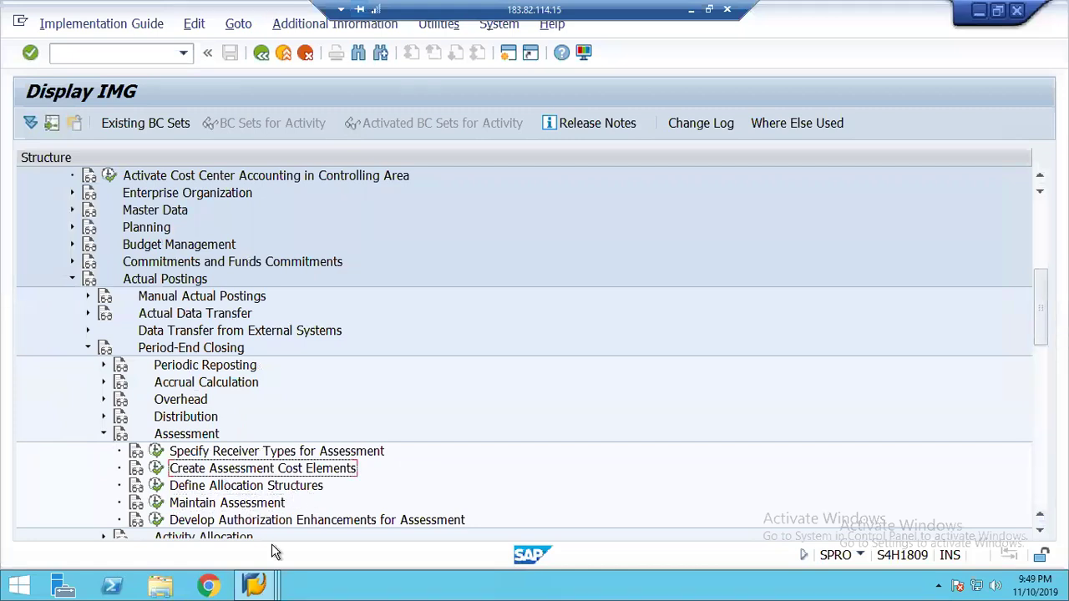
- Switch to the G/L account posting session and run transaction FS00 in it
{"action": "mouse_move", "coordinate": [254, 587]}
{"action": "left_click", "coordinate": [247, 507]}
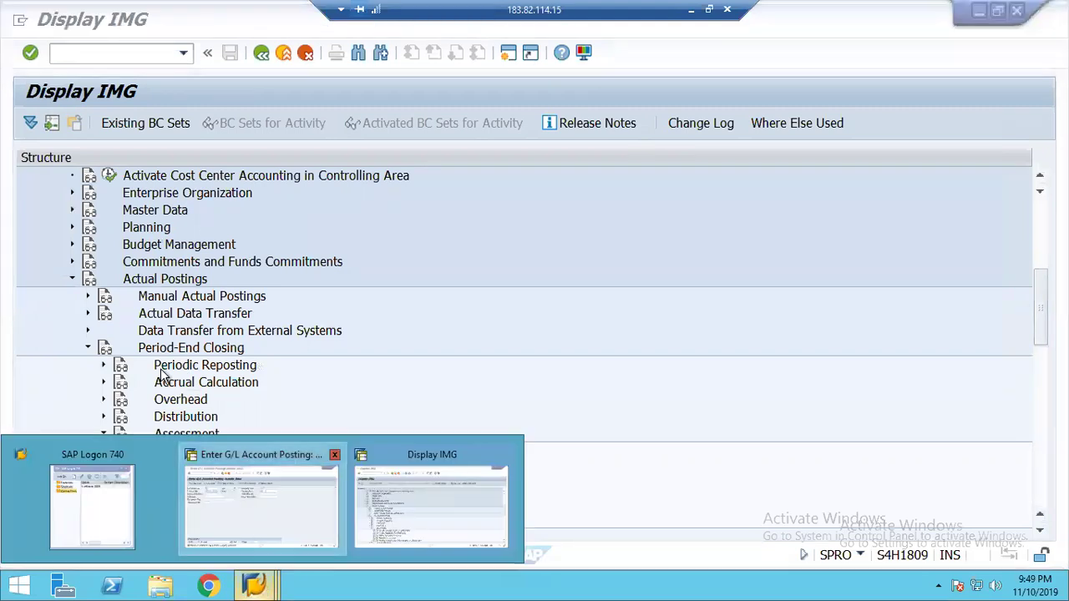
{"action": "left_click", "coordinate": [95, 52]}
{"action": "type", "text": "/nfs00"}
{"action": "key", "text": "Return"}
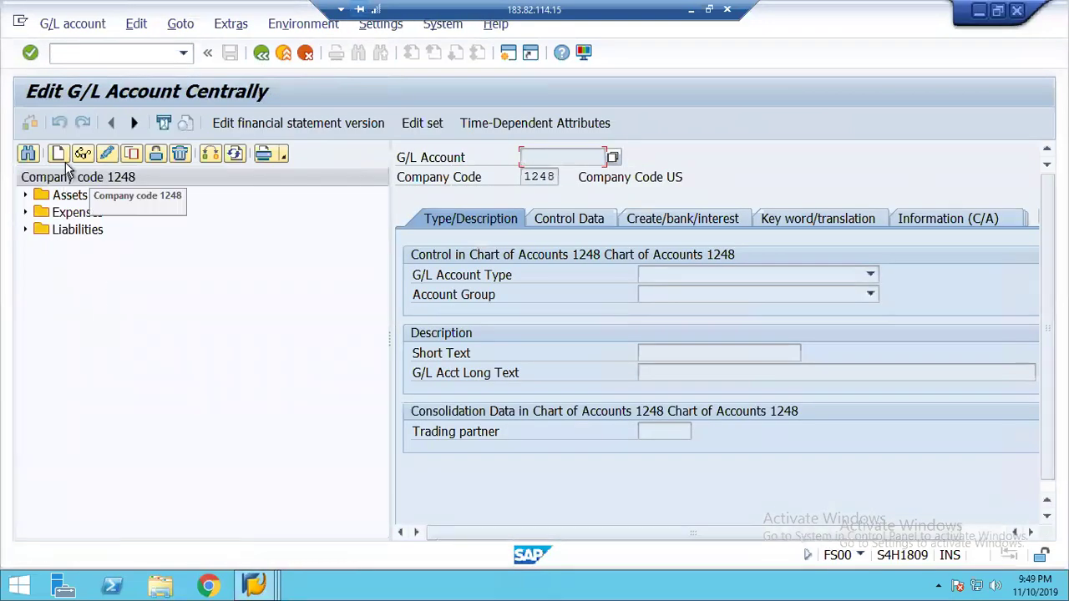
- Start G/L account 942000 in company code 1248 with account type Secondary Costs and account group Secondary Cost Elements
{"action": "left_click", "coordinate": [59, 154]}
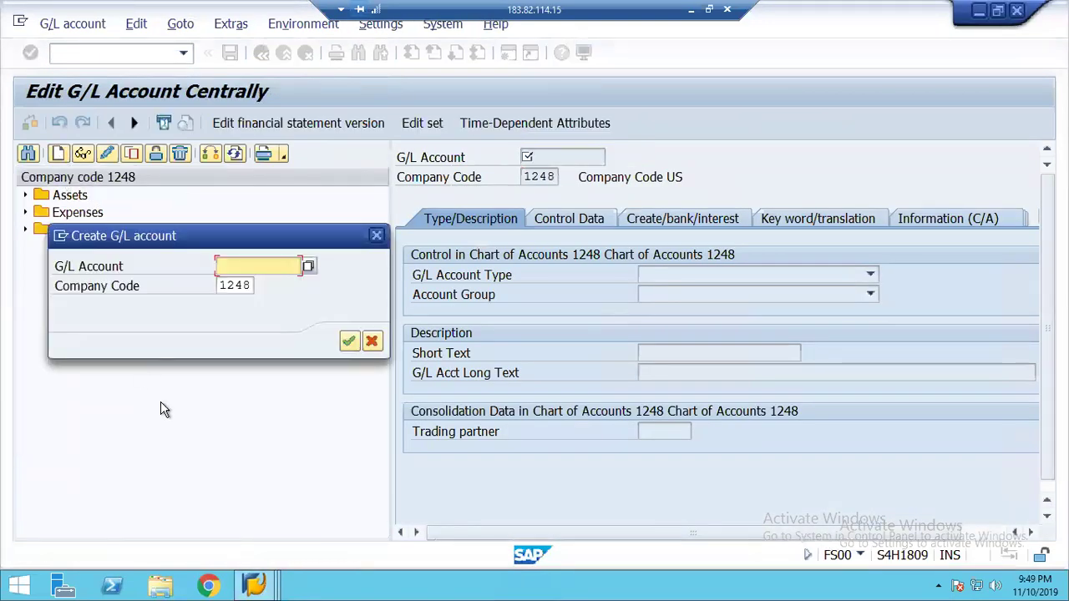
{"action": "type", "text": "942000"}
{"action": "key", "text": "Return"}
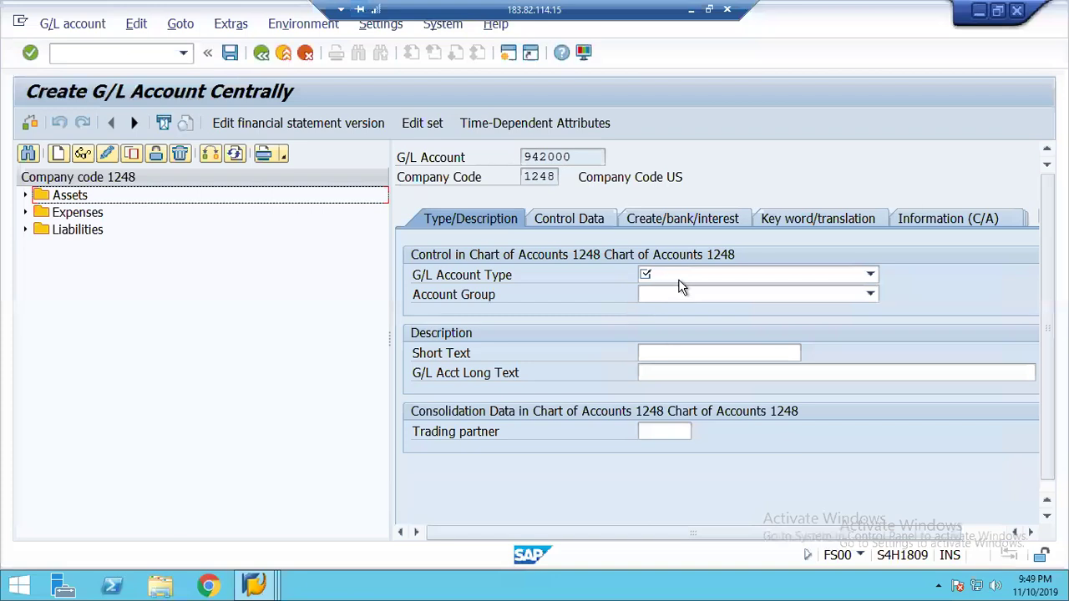
{"action": "left_click", "coordinate": [678, 278]}
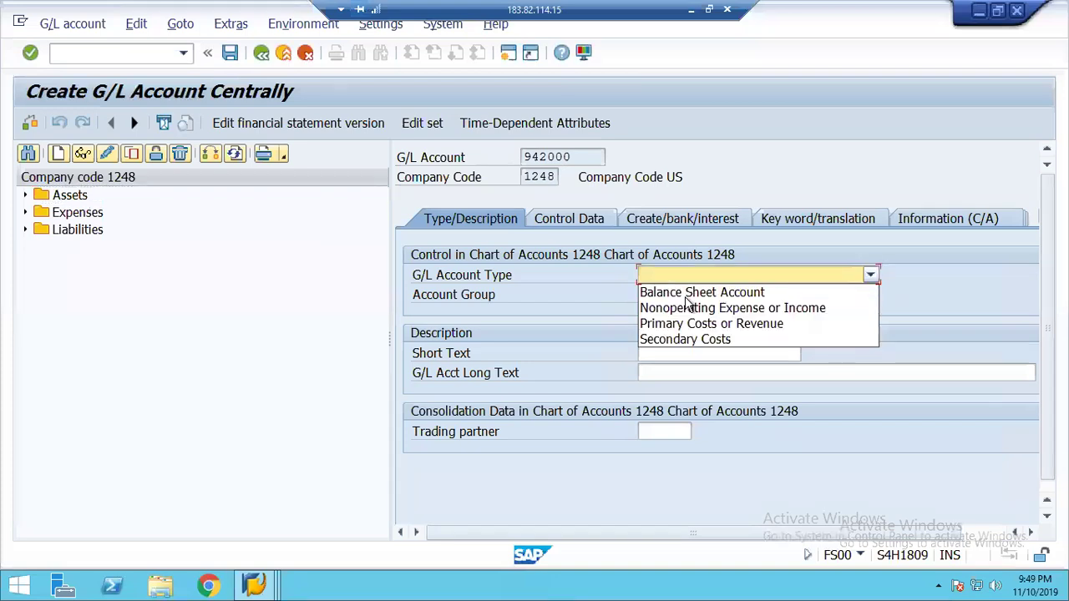
{"action": "left_click", "coordinate": [689, 339]}
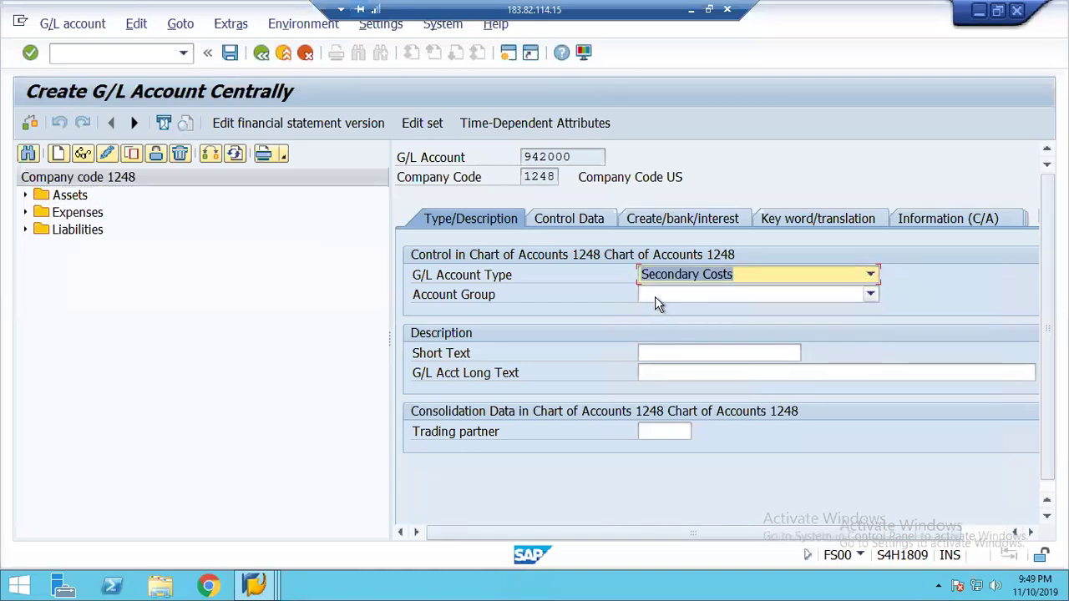
{"action": "left_click", "coordinate": [655, 296]}
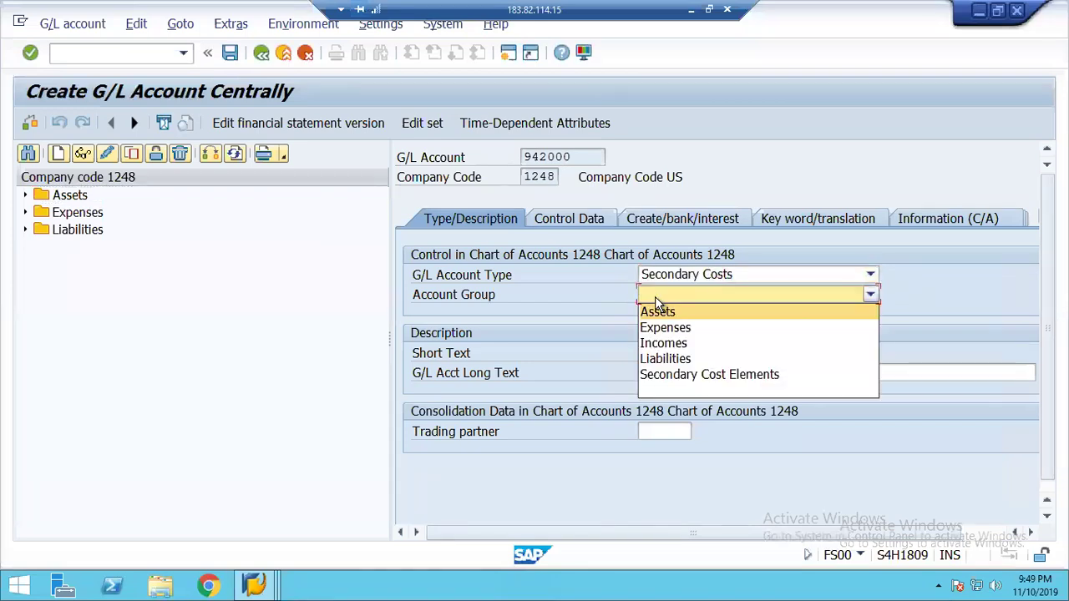
{"action": "left_click", "coordinate": [698, 378]}
- Set the account's short text to Assessment CE and long text to Assessment Cost Element, and open its control data
{"action": "left_click", "coordinate": [647, 352]}
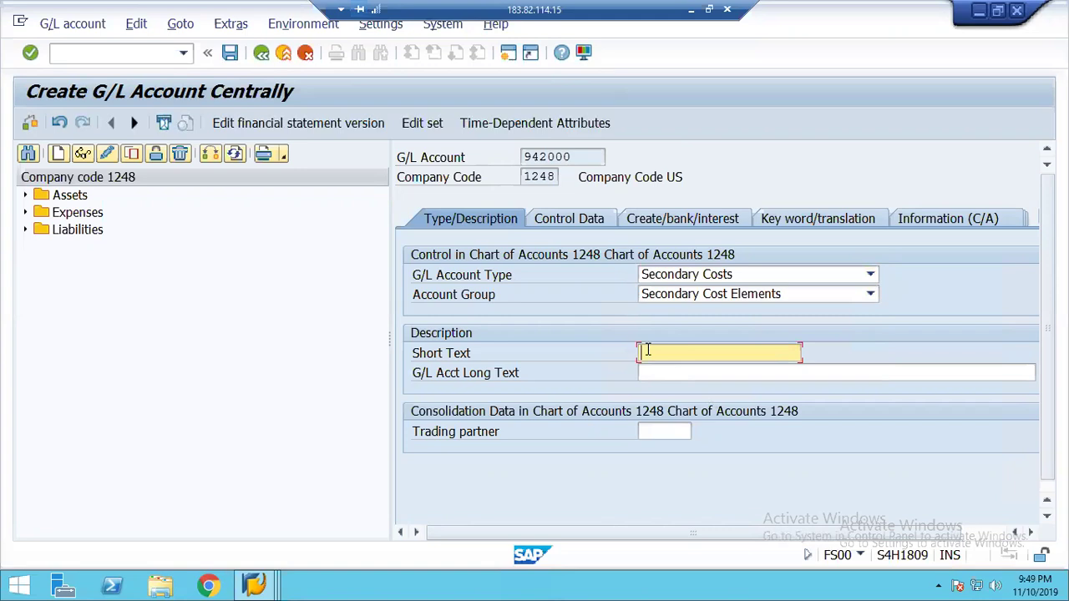
{"action": "type", "text": "Assessment CE"}
{"action": "key", "text": "Tab"}
{"action": "type", "text": "Assessment Cost Element"}
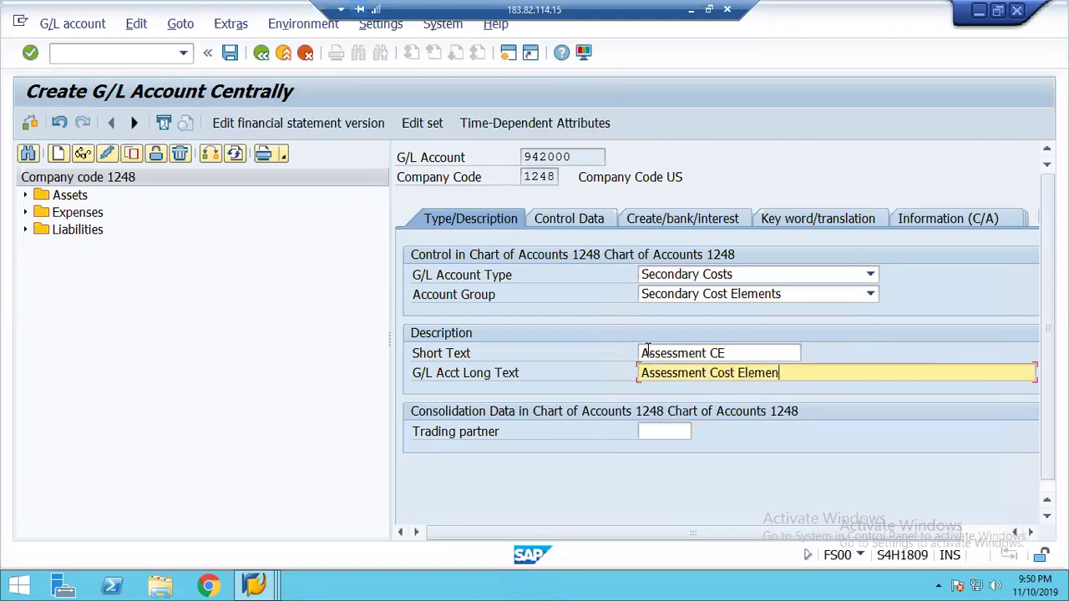
{"action": "key", "text": "Return"}
{"action": "left_click", "coordinate": [570, 218]}
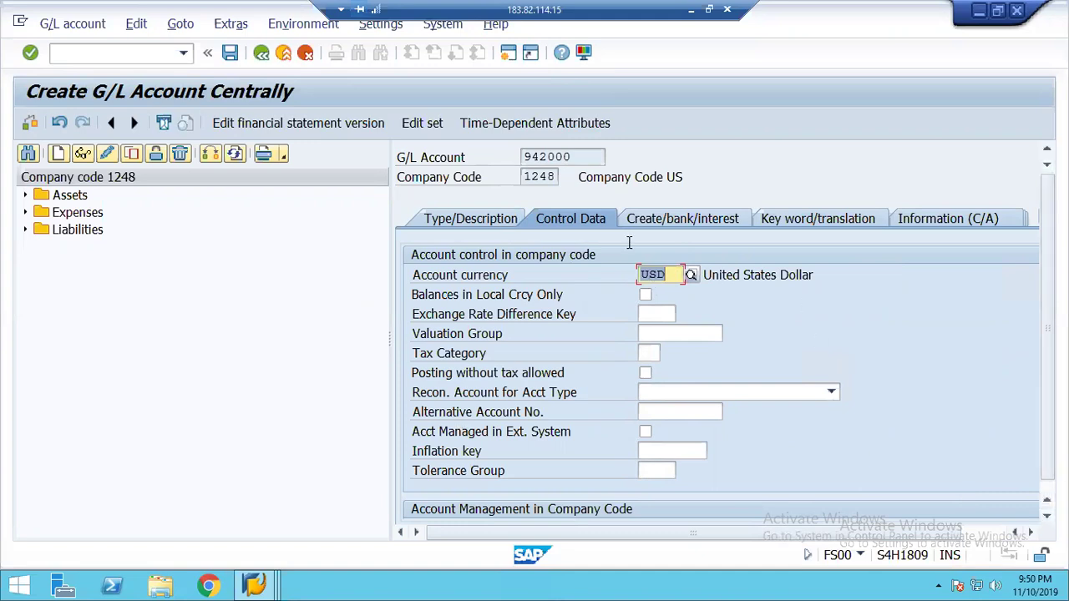
- Set field status group SECC for G/L account 942000 and save the account, agreeing to lock it for posting
{"action": "left_click", "coordinate": [655, 216]}
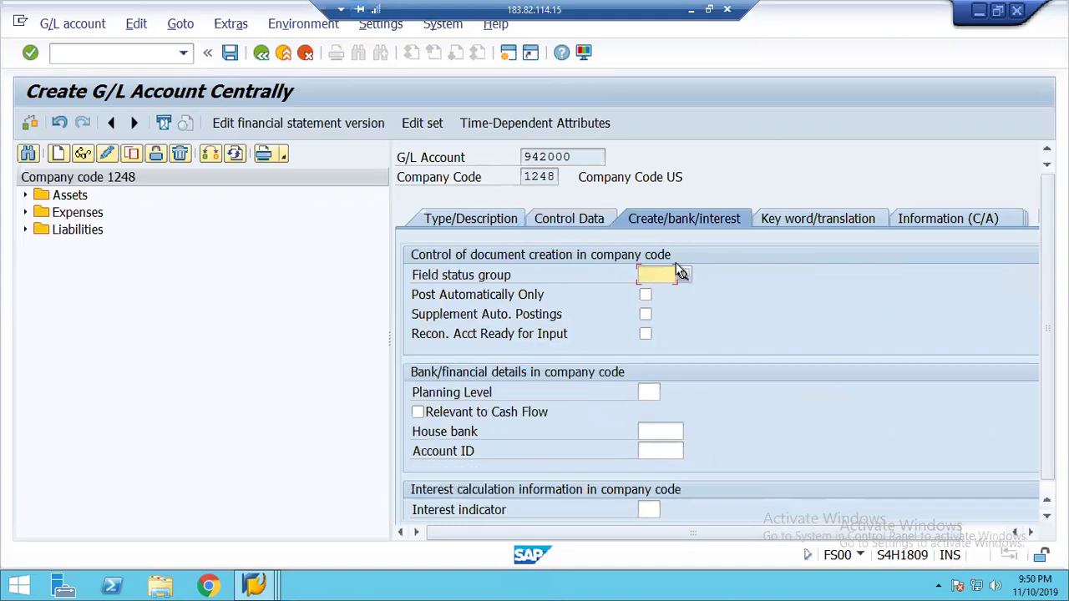
{"action": "left_click", "coordinate": [682, 275]}
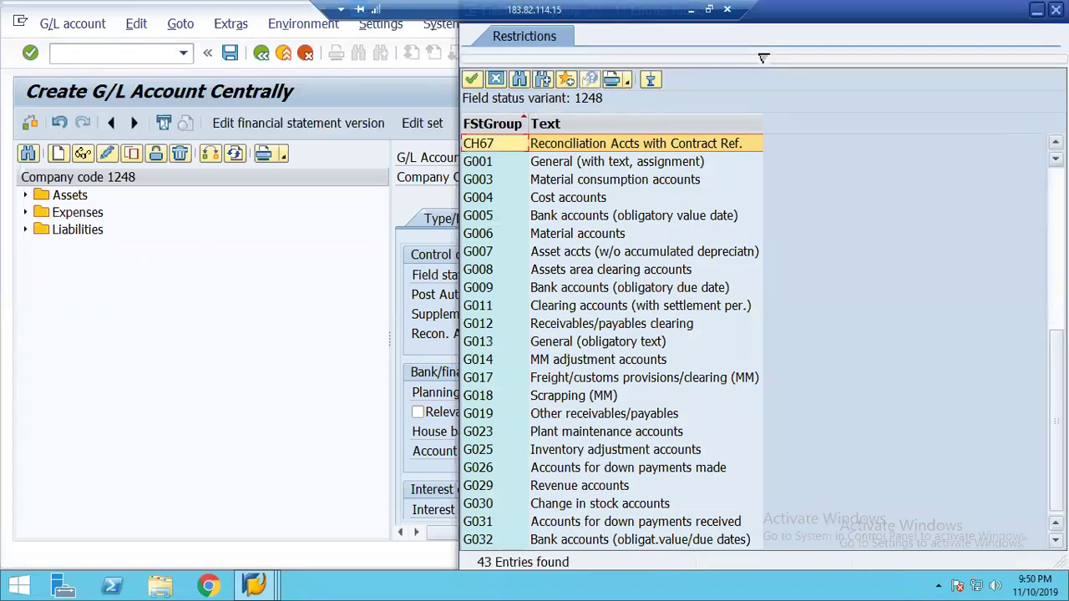
{"action": "left_click_drag", "start_coordinate": [1056, 259], "coordinate": [1056, 421]}
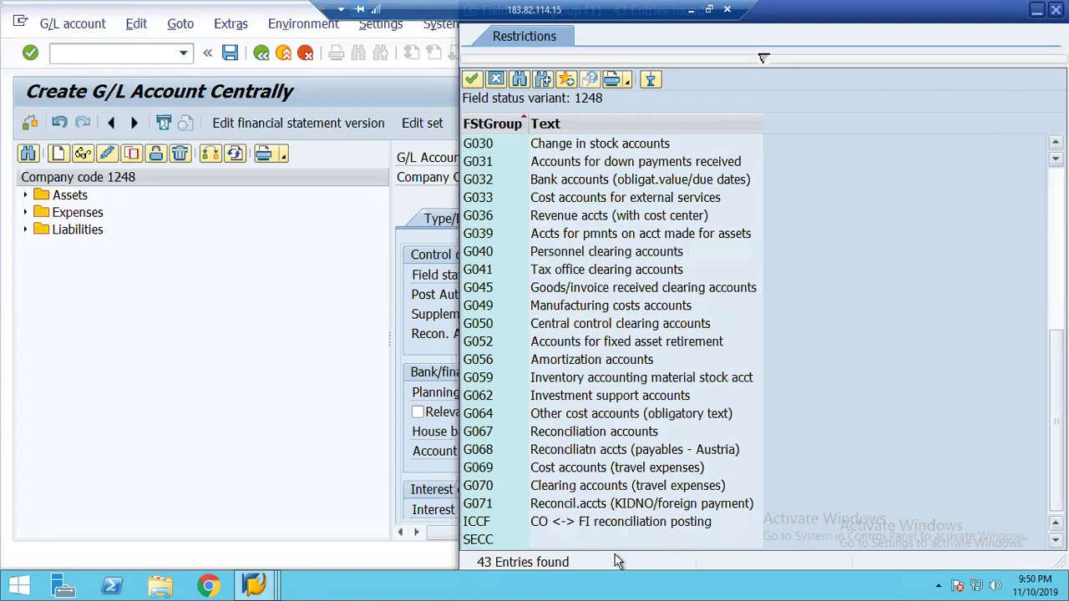
{"action": "double_click", "coordinate": [479, 541]}
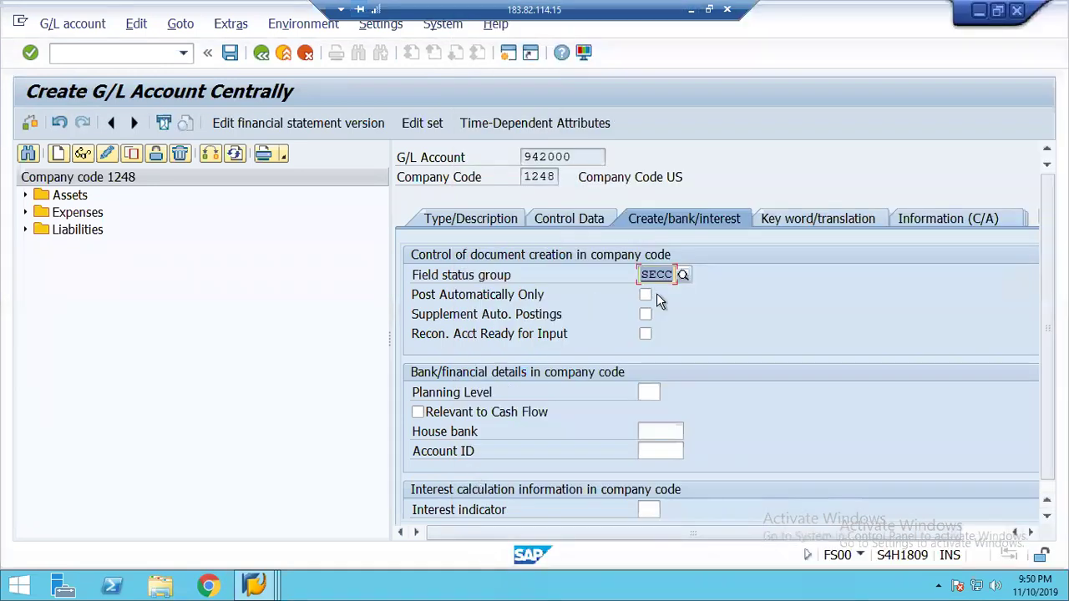
{"action": "left_click", "coordinate": [232, 54]}
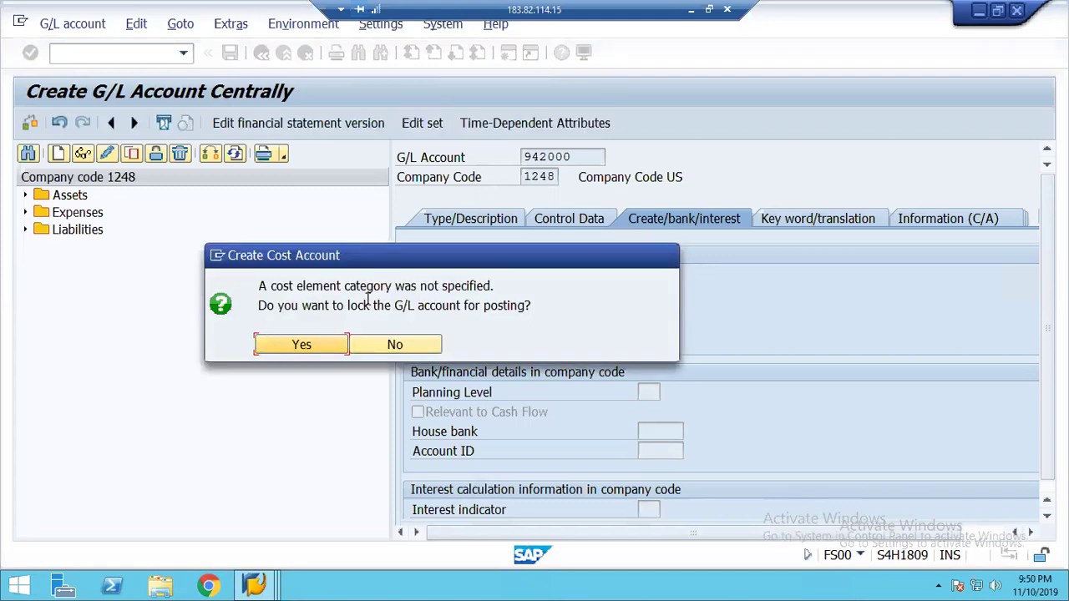
{"action": "left_click", "coordinate": [269, 348]}
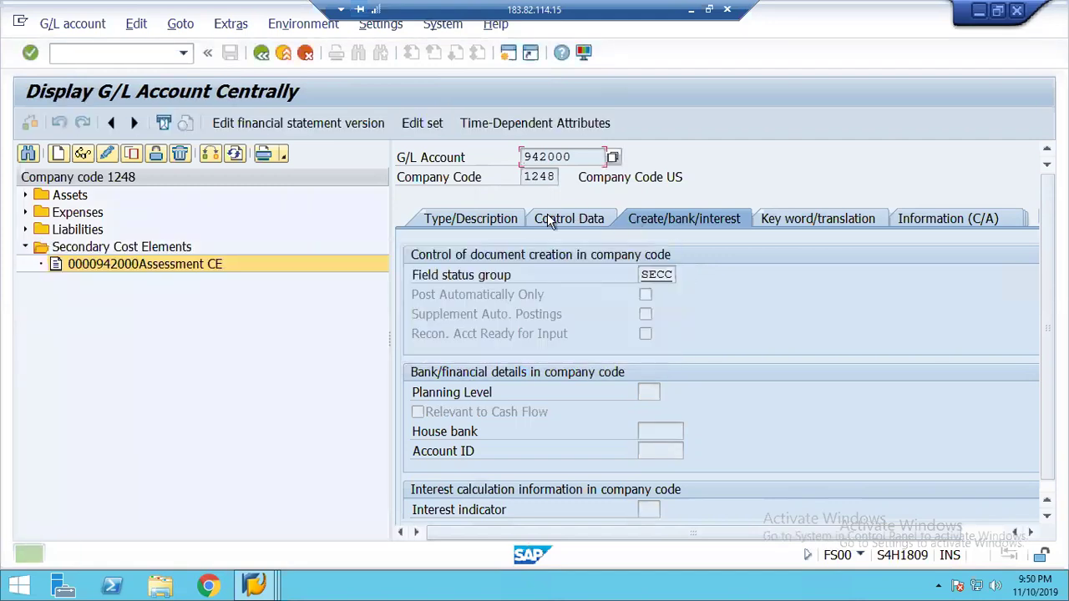
- Change account 942000 to use cost element category 42 (Assessment) in its control data and save it
{"action": "left_click", "coordinate": [548, 218]}
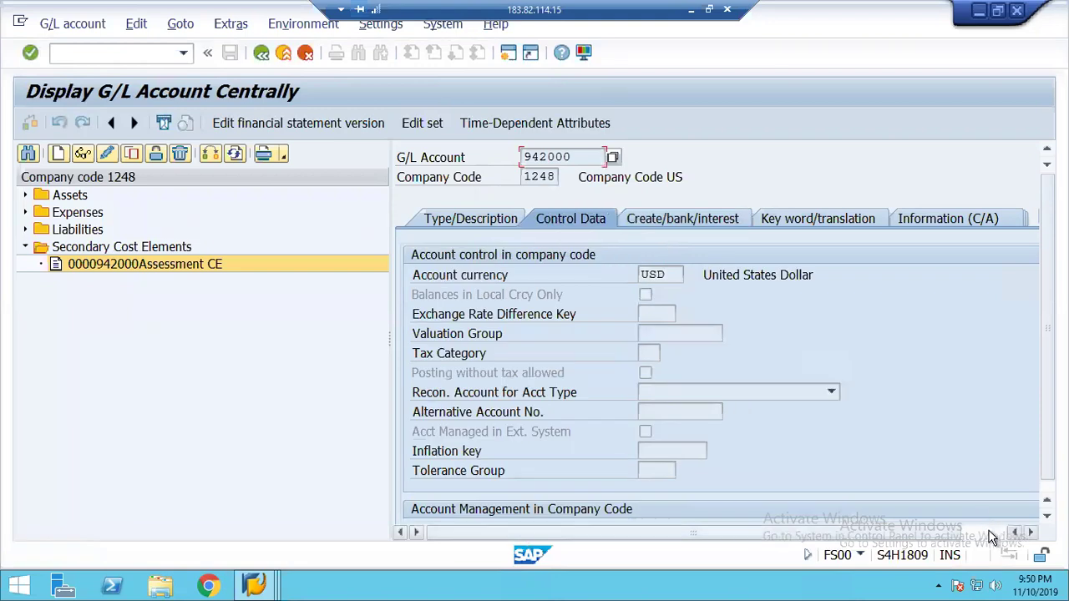
{"action": "left_click", "coordinate": [991, 533]}
{"action": "left_click", "coordinate": [1027, 480]}
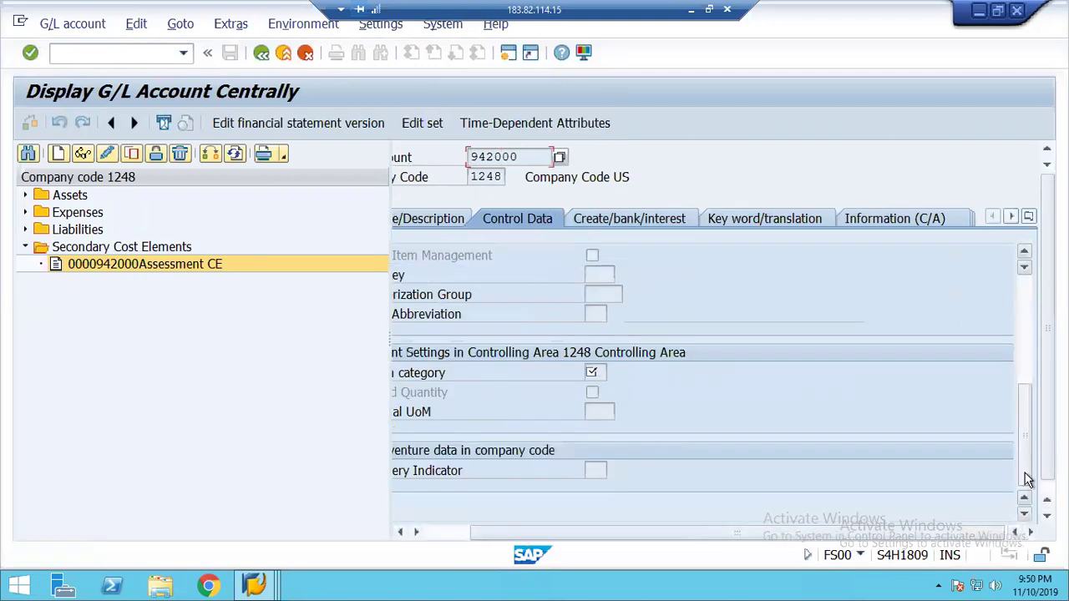
{"action": "left_click", "coordinate": [102, 153]}
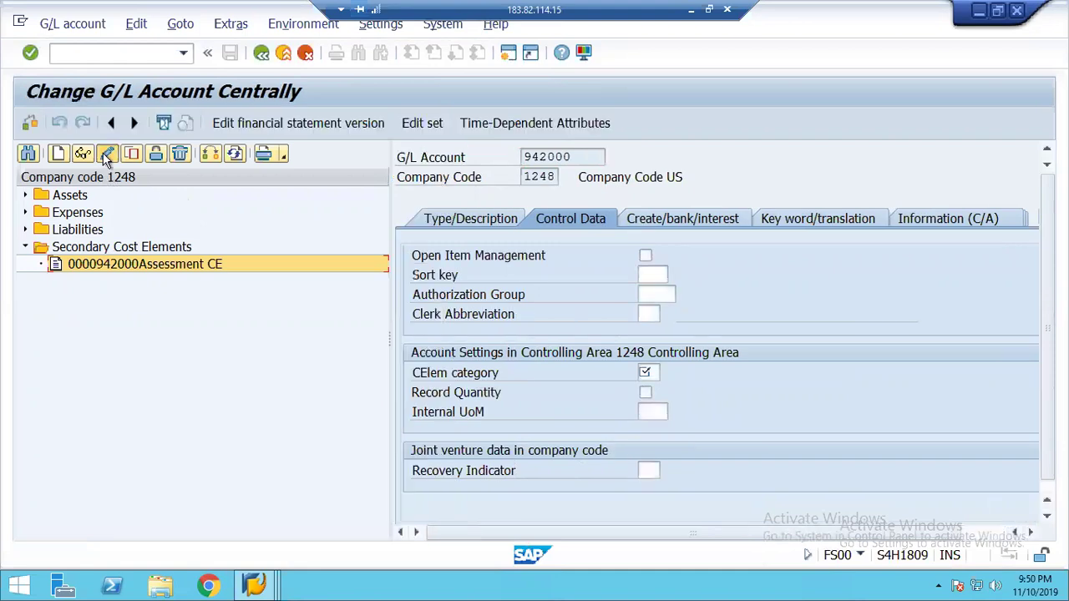
{"action": "left_click", "coordinate": [650, 373]}
{"action": "left_click", "coordinate": [669, 374]}
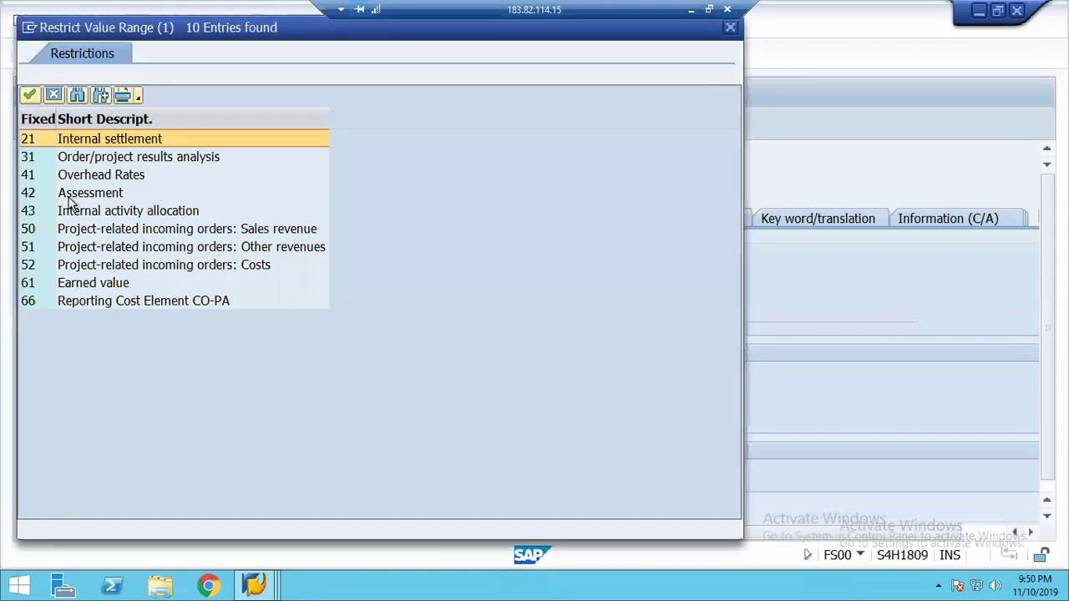
{"action": "double_click", "coordinate": [89, 194]}
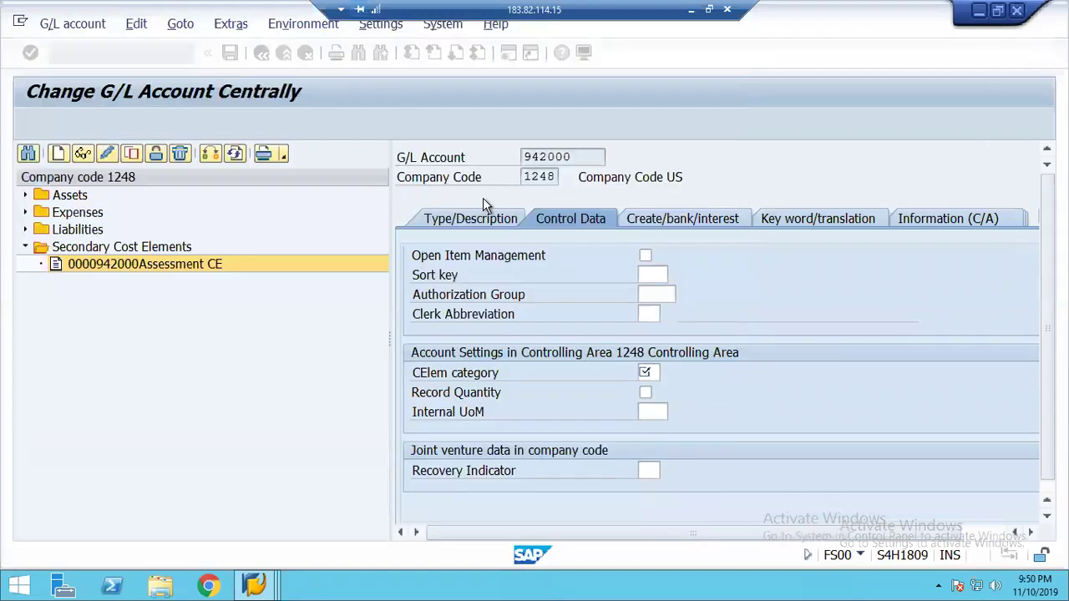
{"action": "left_click", "coordinate": [542, 156]}
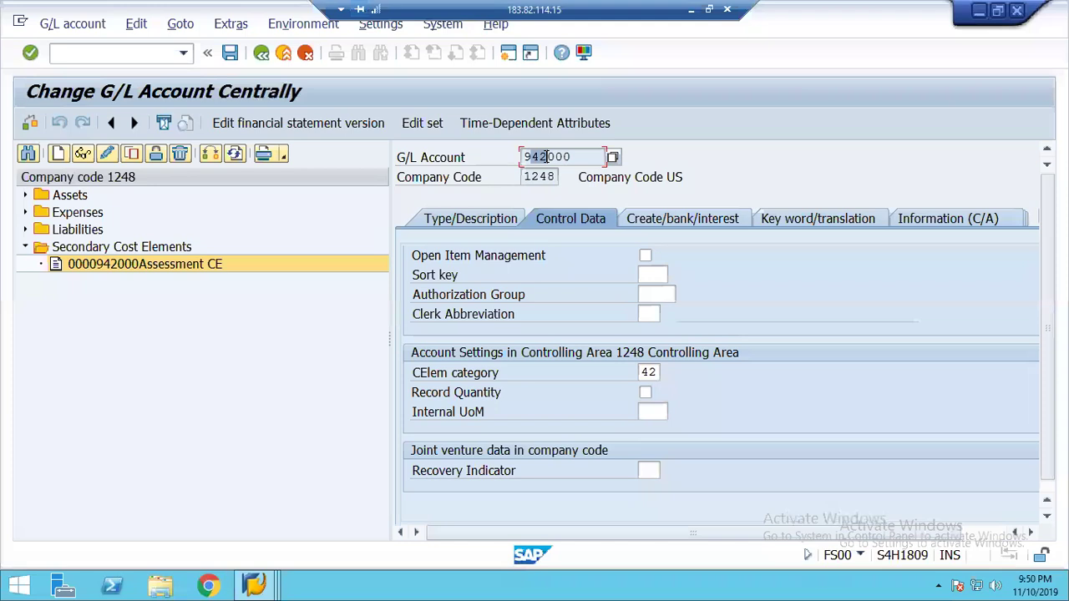
{"action": "left_click", "coordinate": [228, 55]}
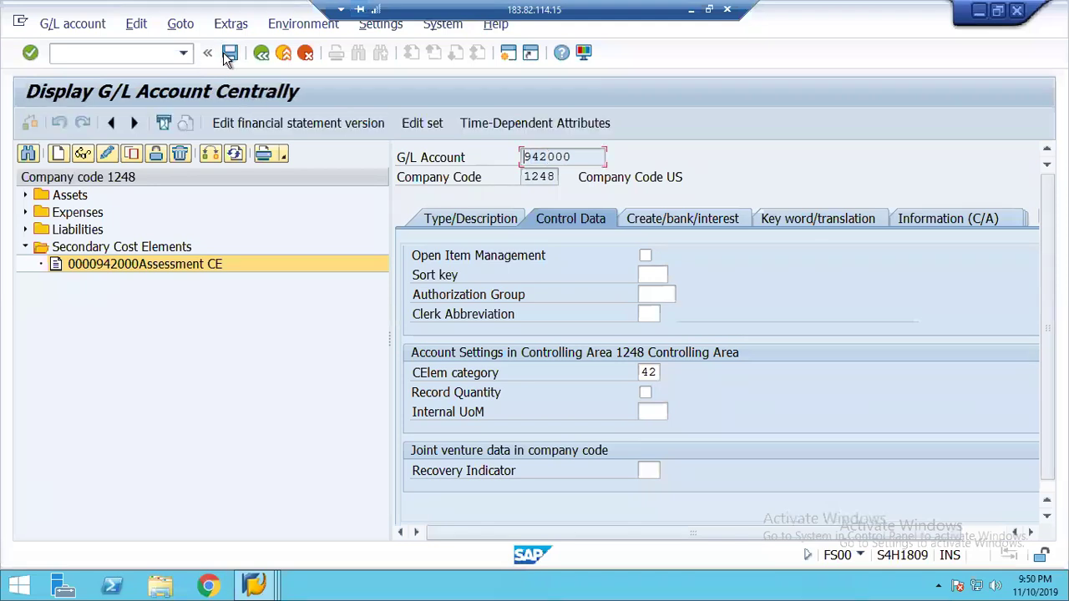
- Copy G/L account 942000 to a new account 942100 in company code 1248
{"action": "left_click", "coordinate": [128, 157]}
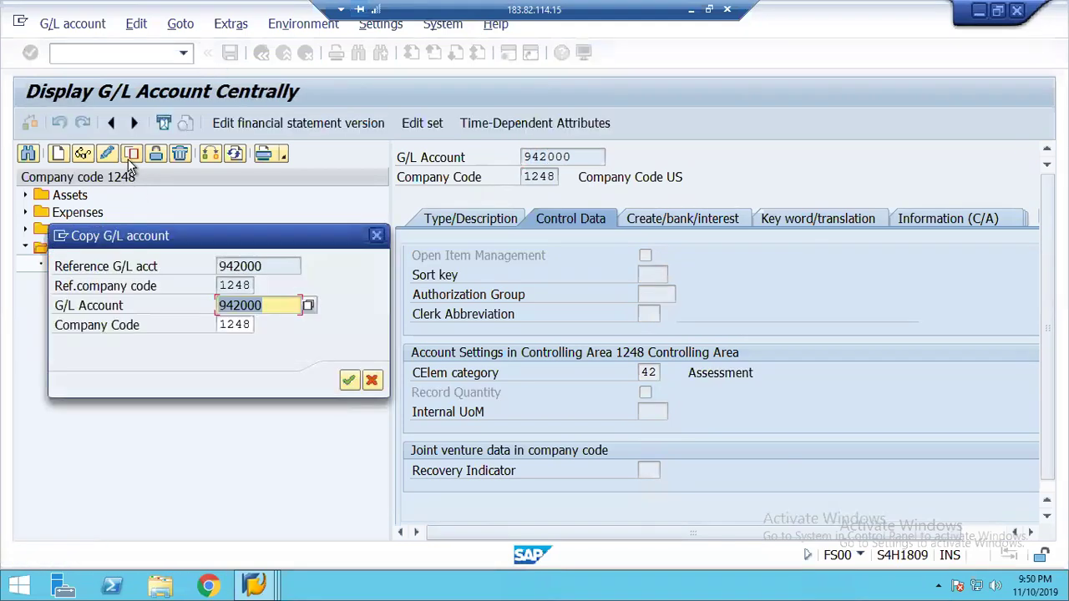
{"action": "key", "text": "Right"}
{"action": "key", "text": "Left"}
{"action": "key", "text": "Left"}
{"action": "key", "text": "Left"}
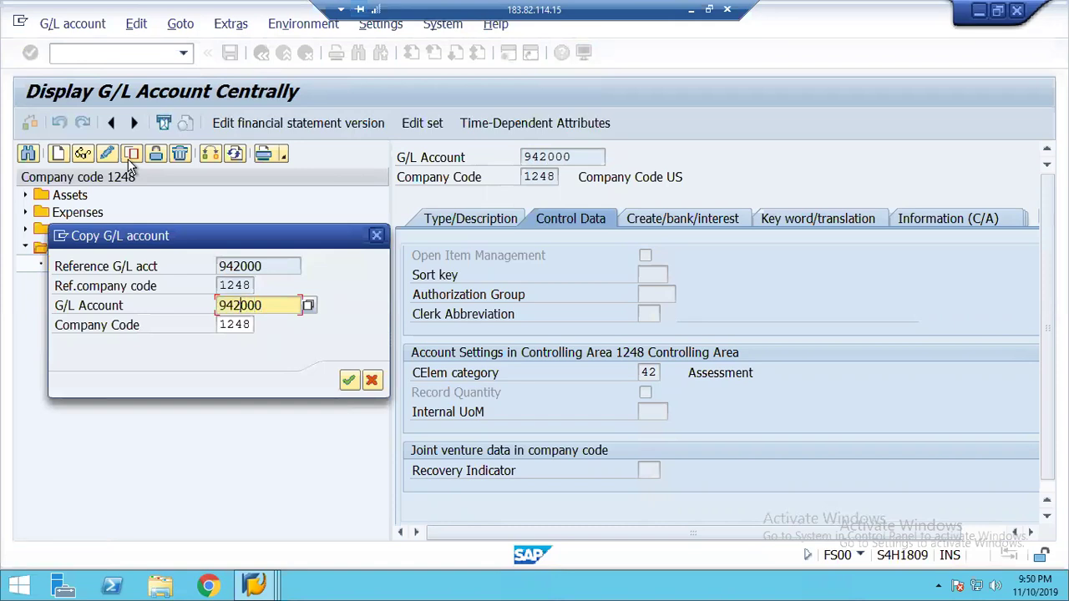
{"action": "type", "text": "1"}
{"action": "key", "text": "Delete"}
{"action": "key", "text": "Return"}
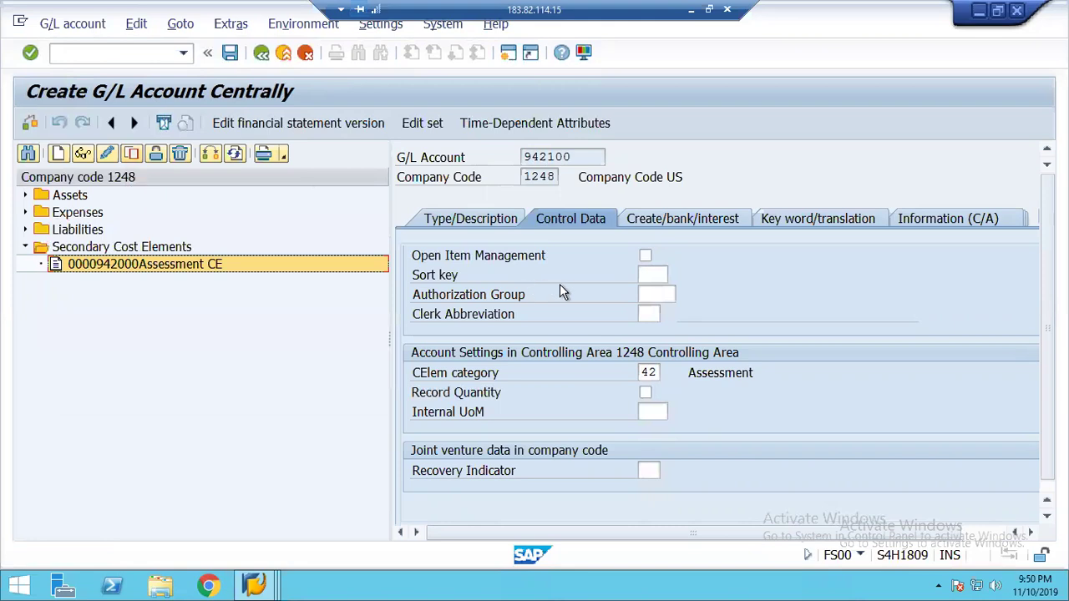
- Set the new account's short text to Assessment CE1 and long text to Assessment Cost Element1, and save it
{"action": "left_click", "coordinate": [461, 219]}
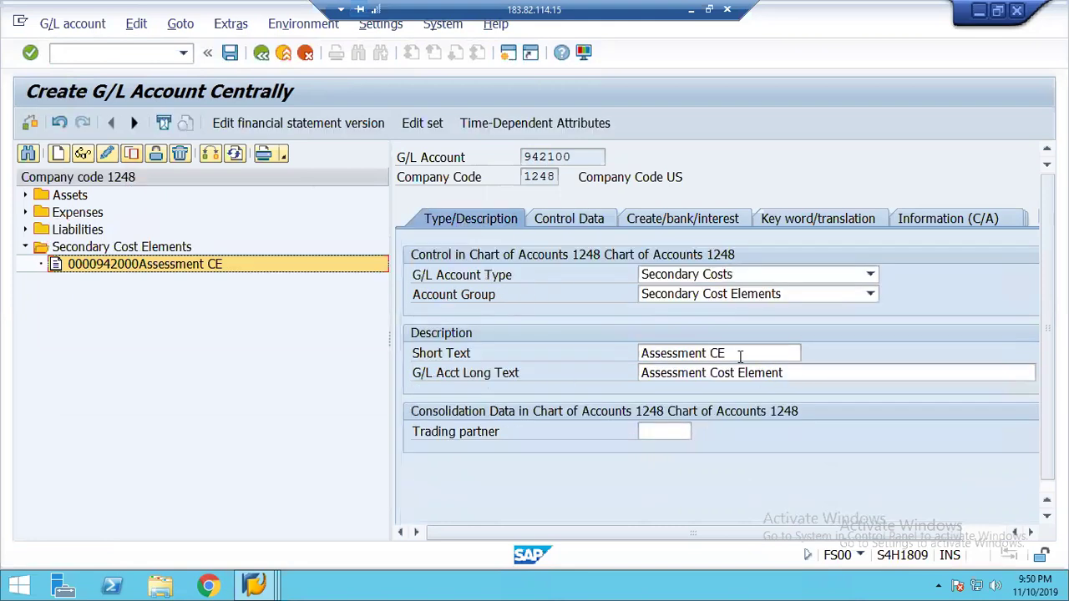
{"action": "left_click", "coordinate": [733, 356]}
{"action": "type", "text": "1"}
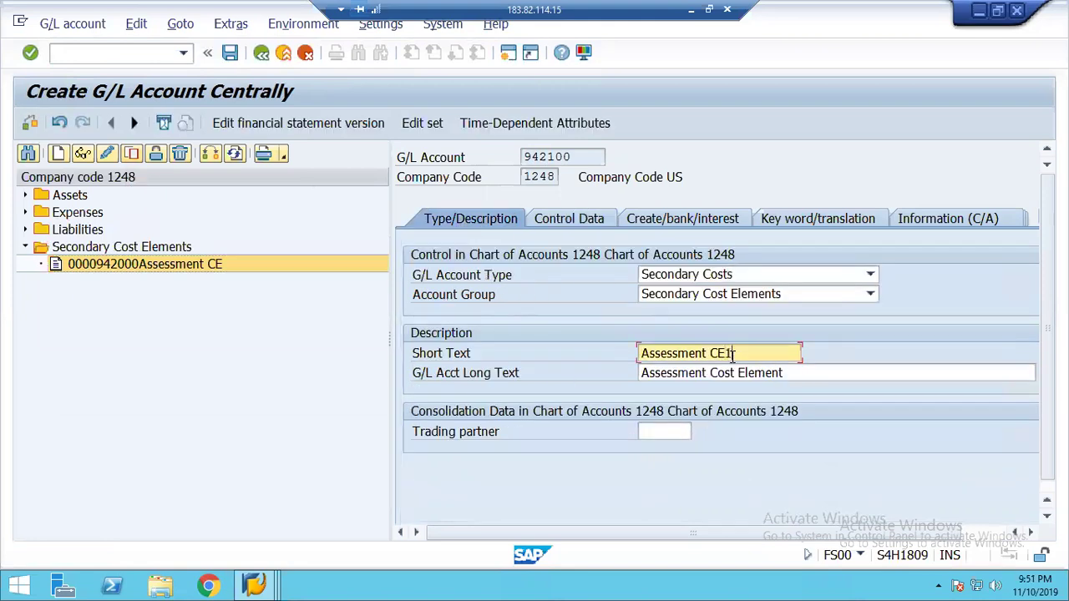
{"action": "left_click", "coordinate": [793, 376]}
{"action": "type", "text": "1"}
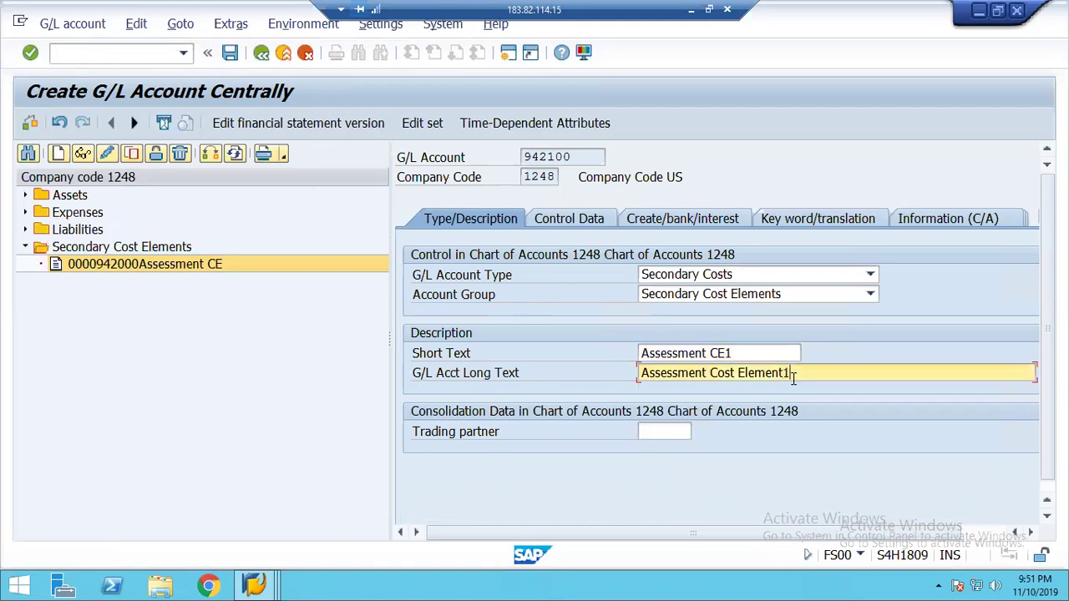
{"action": "key", "text": "ctrl+s"}
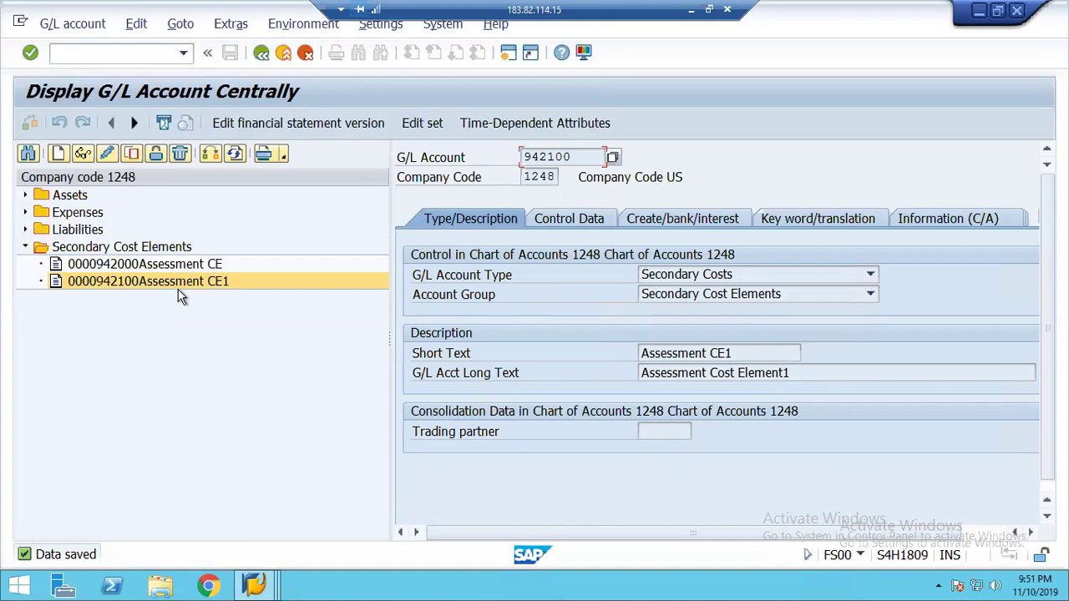
- Switch to the IMG session and open Create Actual Assessment from the Maintain Assessment activity
{"action": "left_click", "coordinate": [145, 266]}
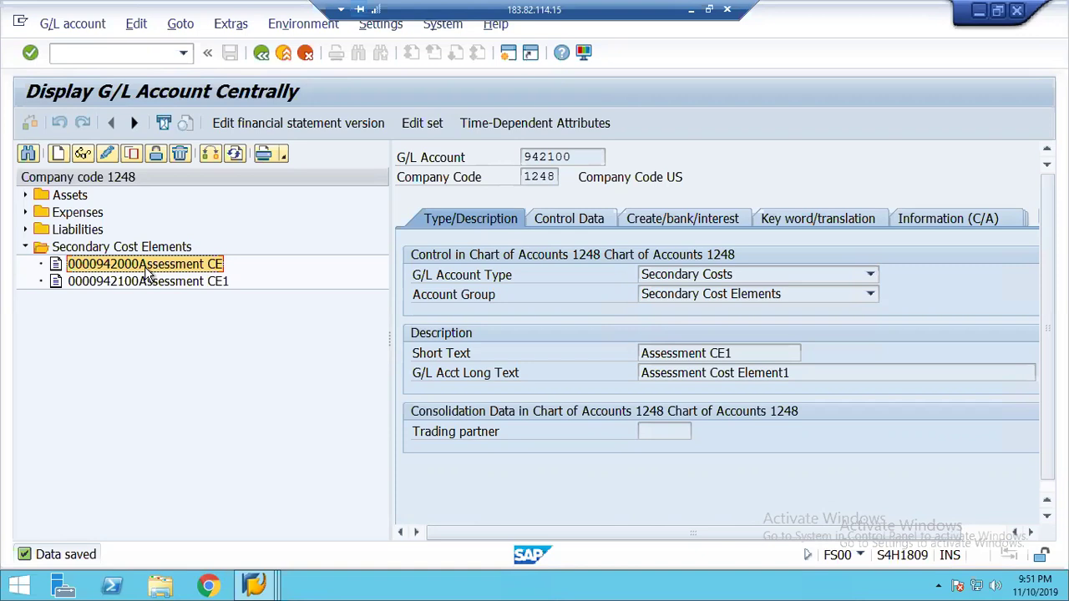
{"action": "left_click", "coordinate": [260, 586]}
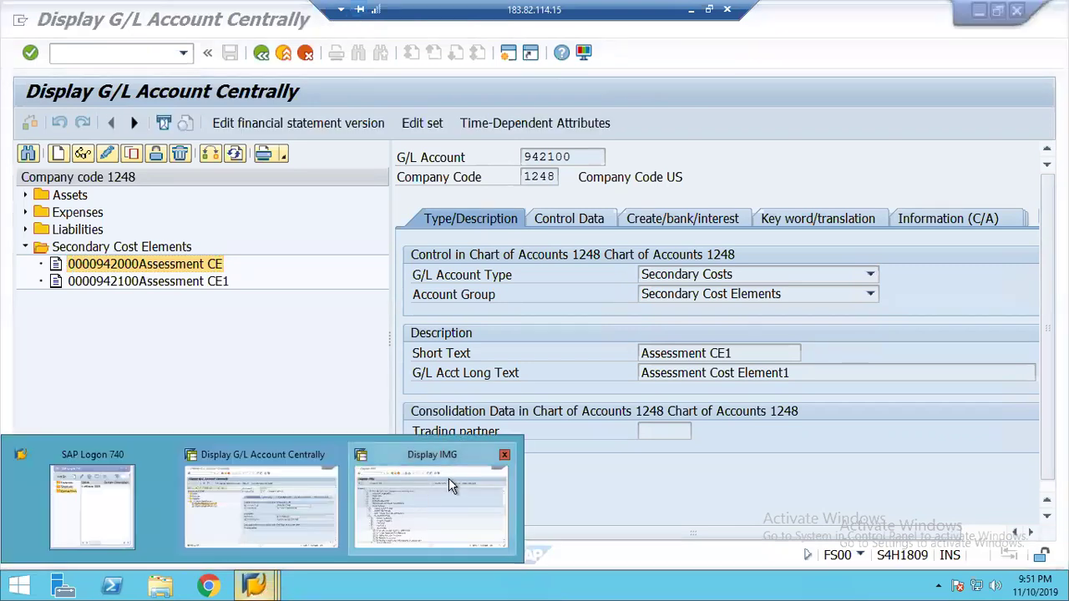
{"action": "left_click", "coordinate": [448, 478]}
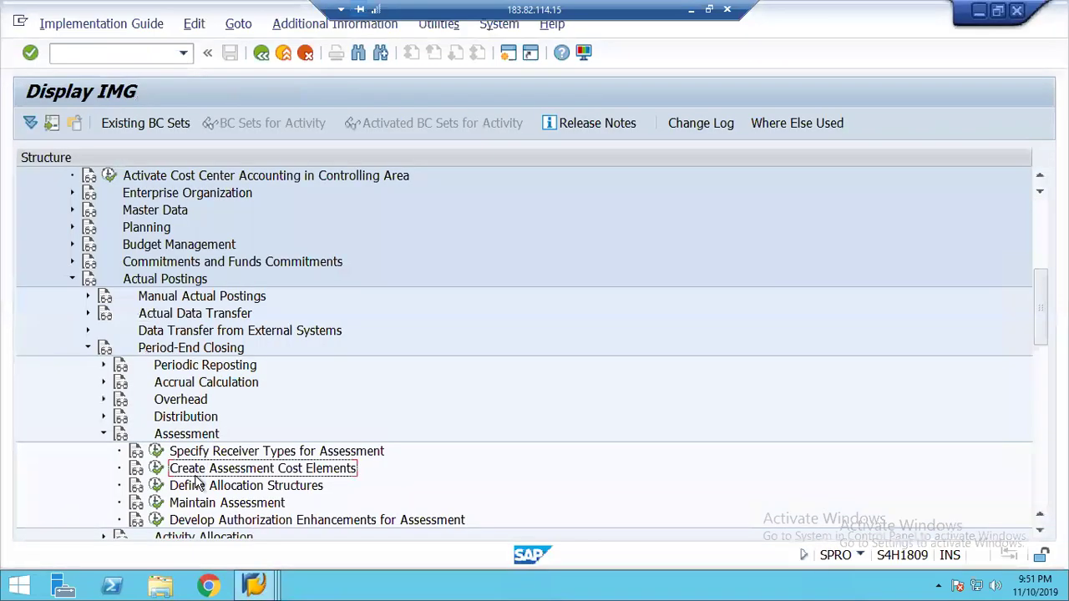
{"action": "left_click", "coordinate": [250, 486]}
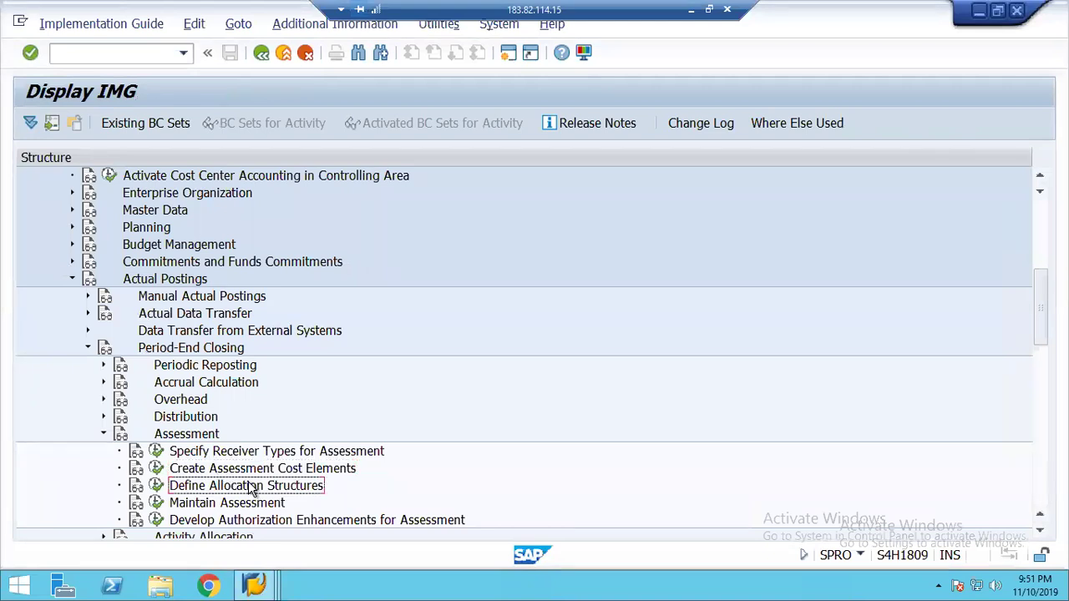
{"action": "left_click", "coordinate": [250, 469]}
{"action": "left_click", "coordinate": [250, 483]}
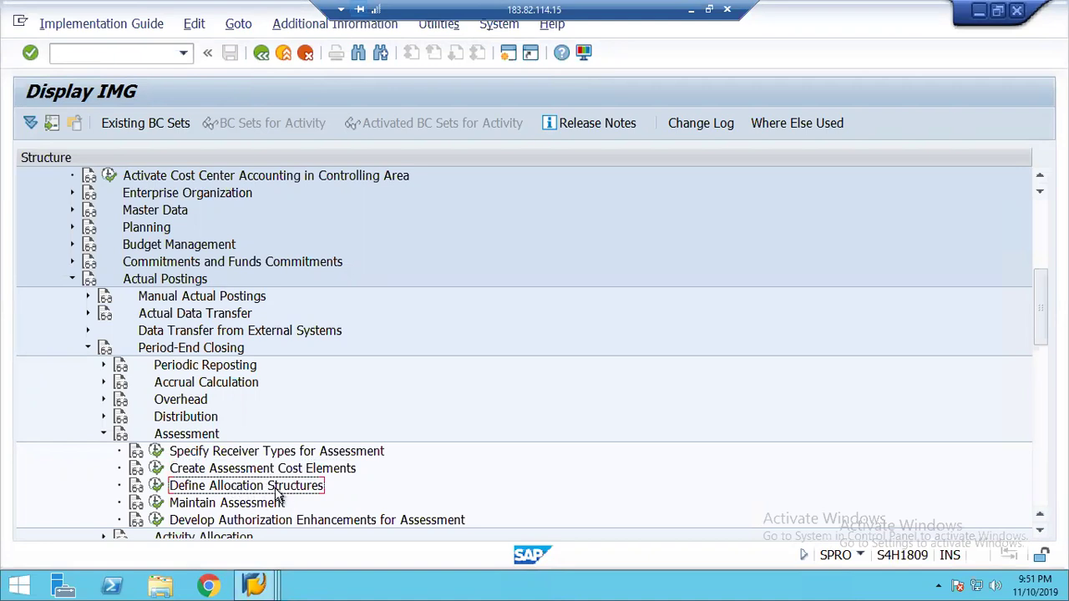
{"action": "left_click", "coordinate": [216, 503]}
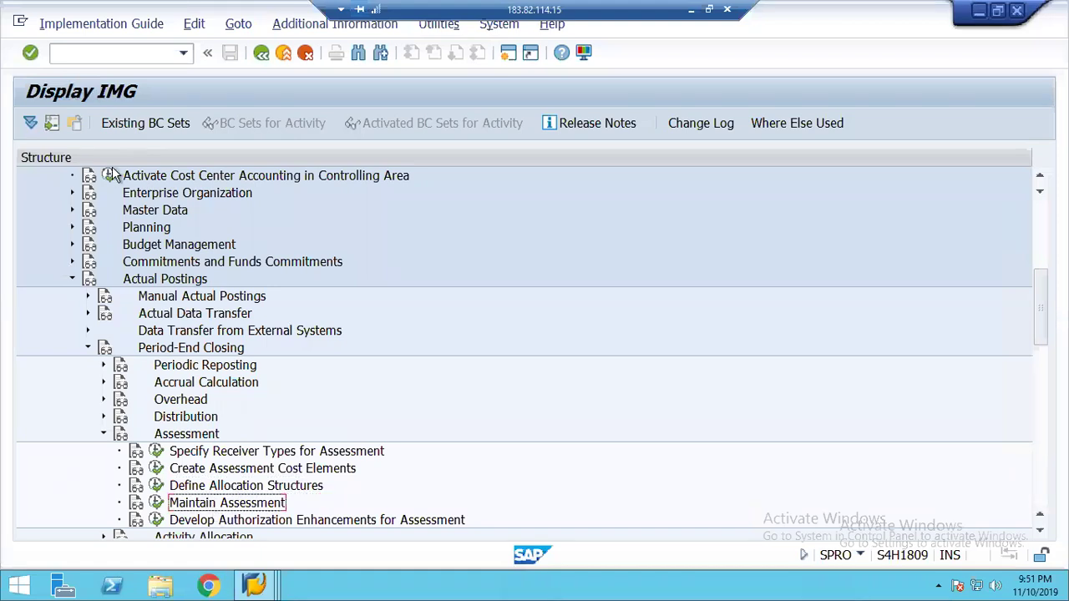
{"action": "left_click", "coordinate": [157, 504]}
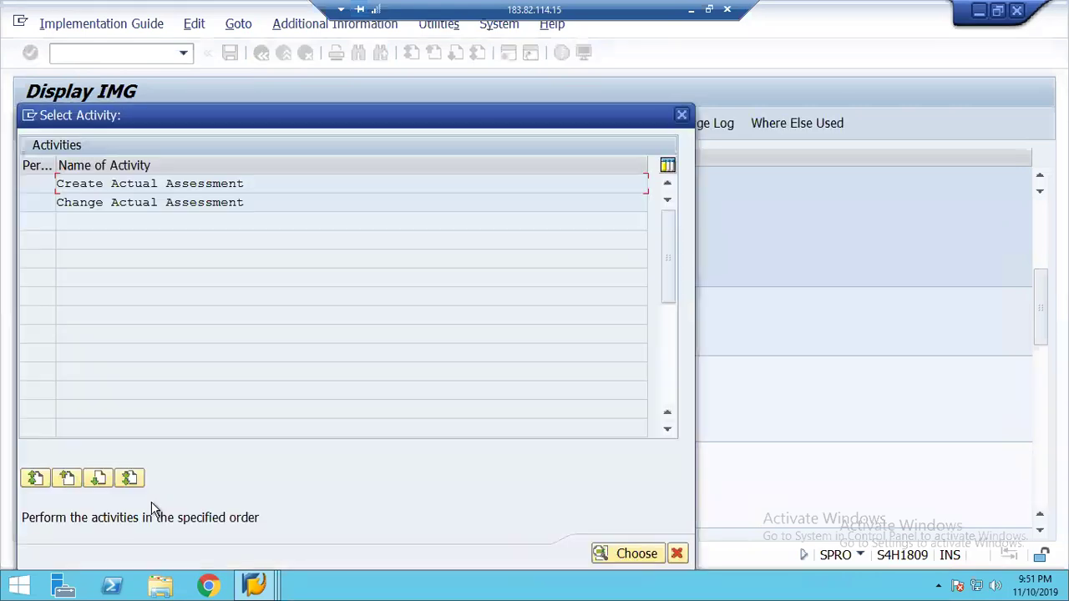
{"action": "double_click", "coordinate": [134, 183]}
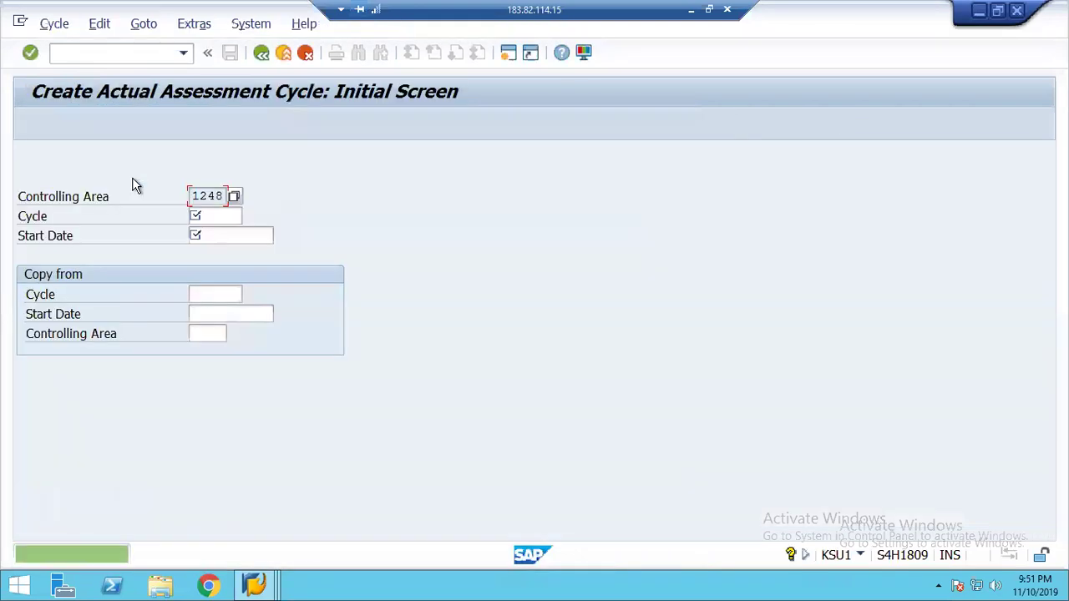
- Enter cycle 12AS with start date 01012019 for the new actual assessment cycle in controlling area 1248
{"action": "left_click", "coordinate": [229, 216]}
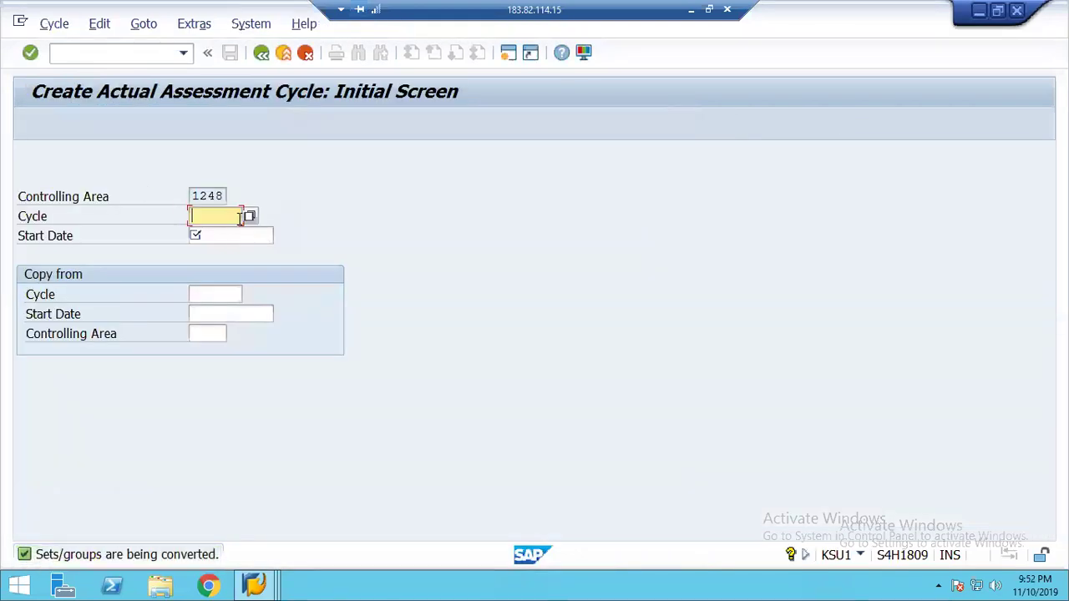
{"action": "left_click", "coordinate": [249, 216]}
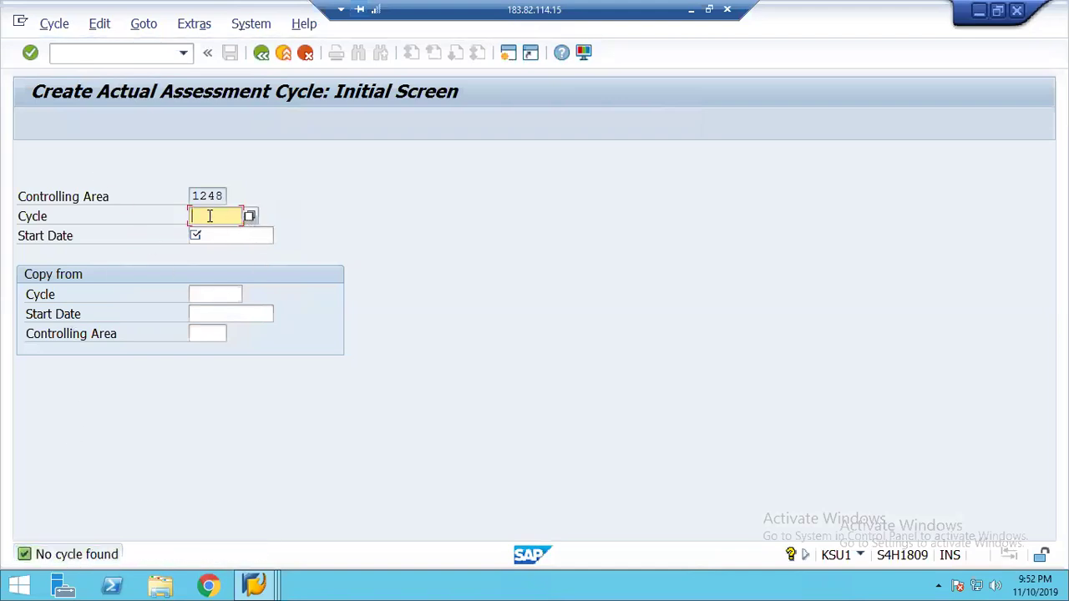
{"action": "type", "text": "12"}
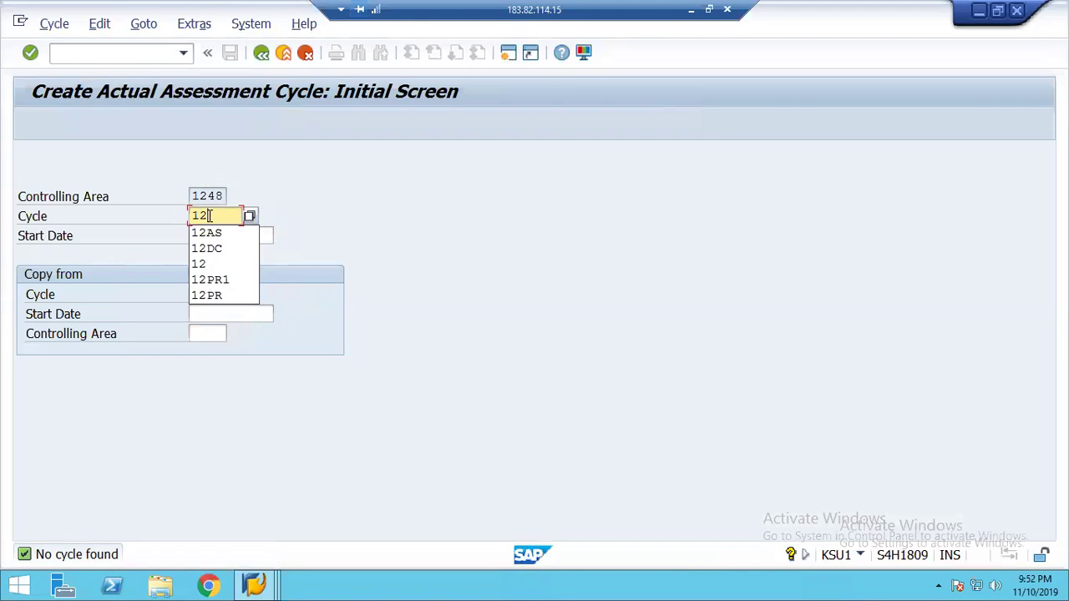
{"action": "type", "text": "AS"}
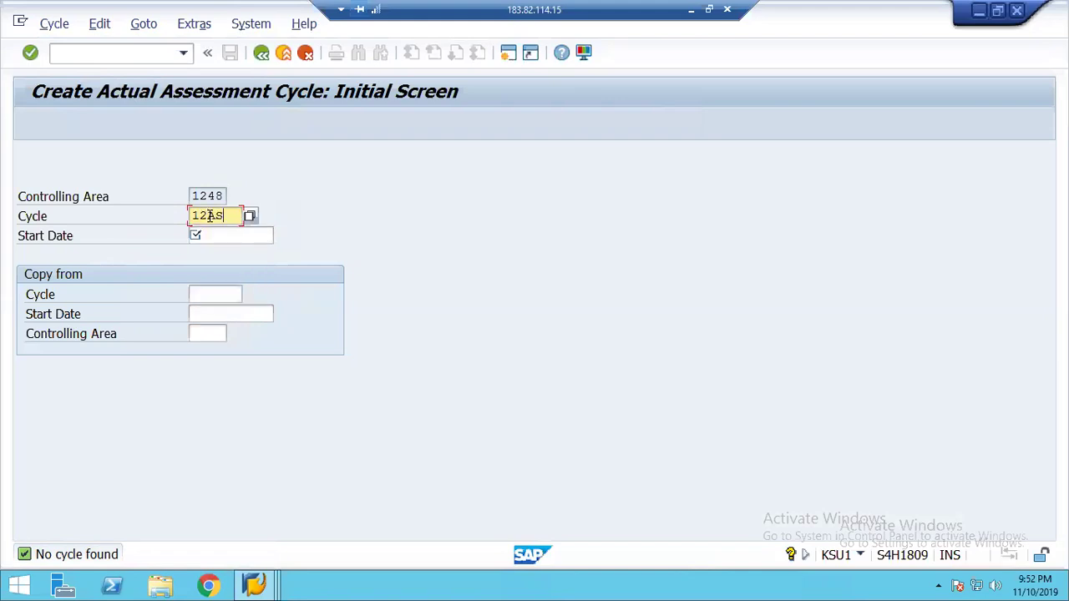
{"action": "key", "text": "Tab"}
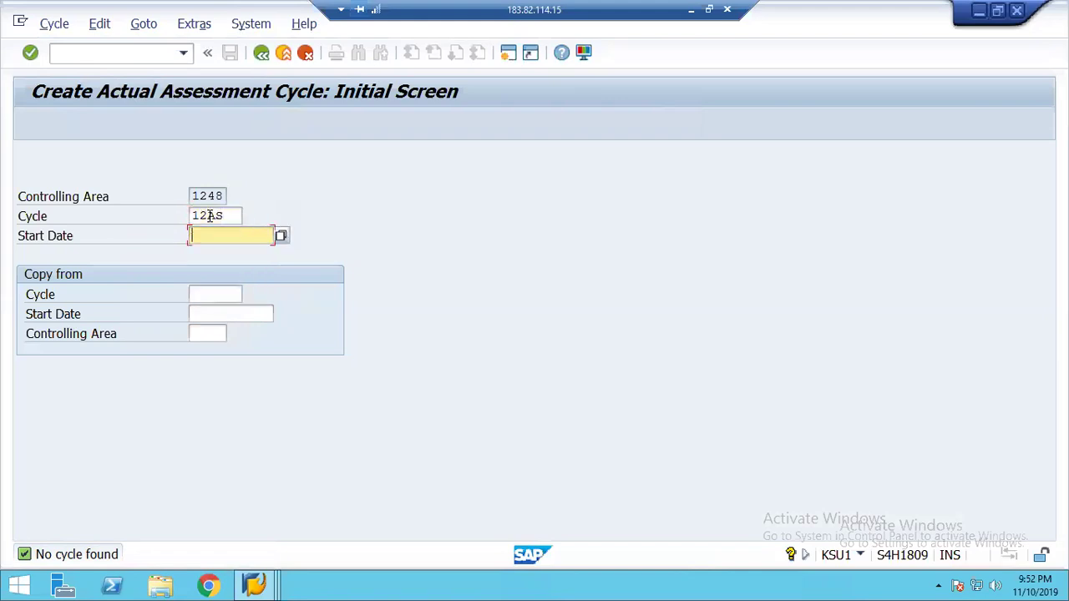
{"action": "type", "text": "0101"}
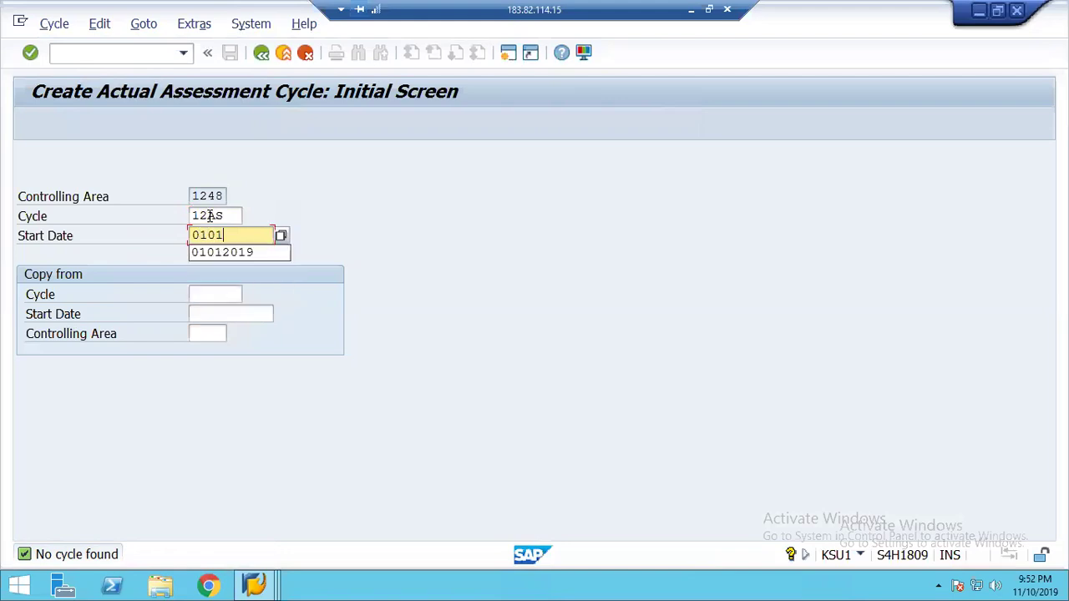
{"action": "type", "text": "2019"}
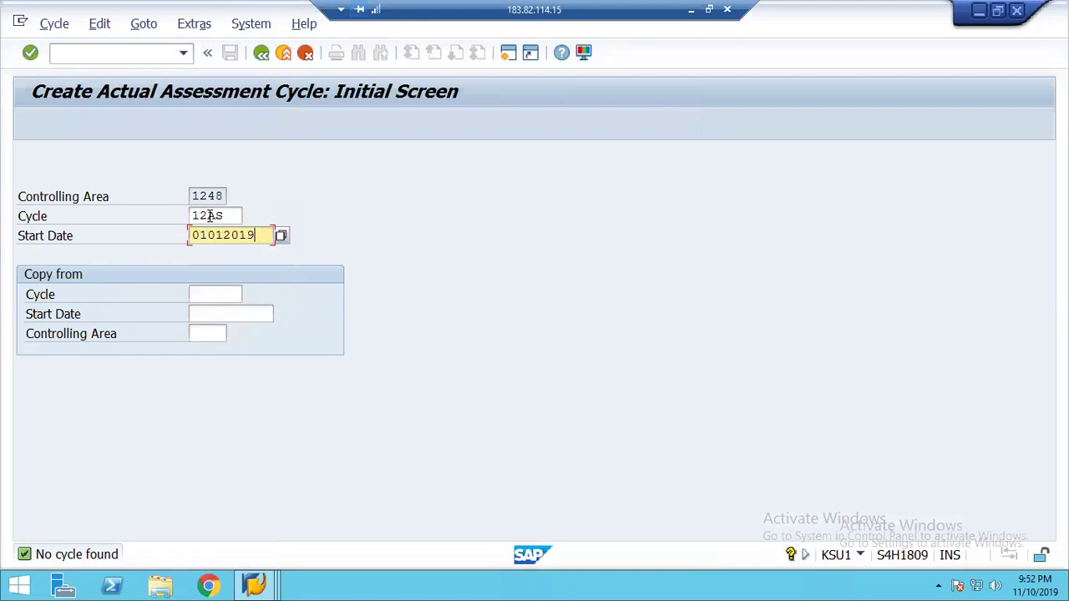
- Open the header data of the new cycle 12AS and set its end date to 12/31/2020
{"action": "key", "text": "Return"}
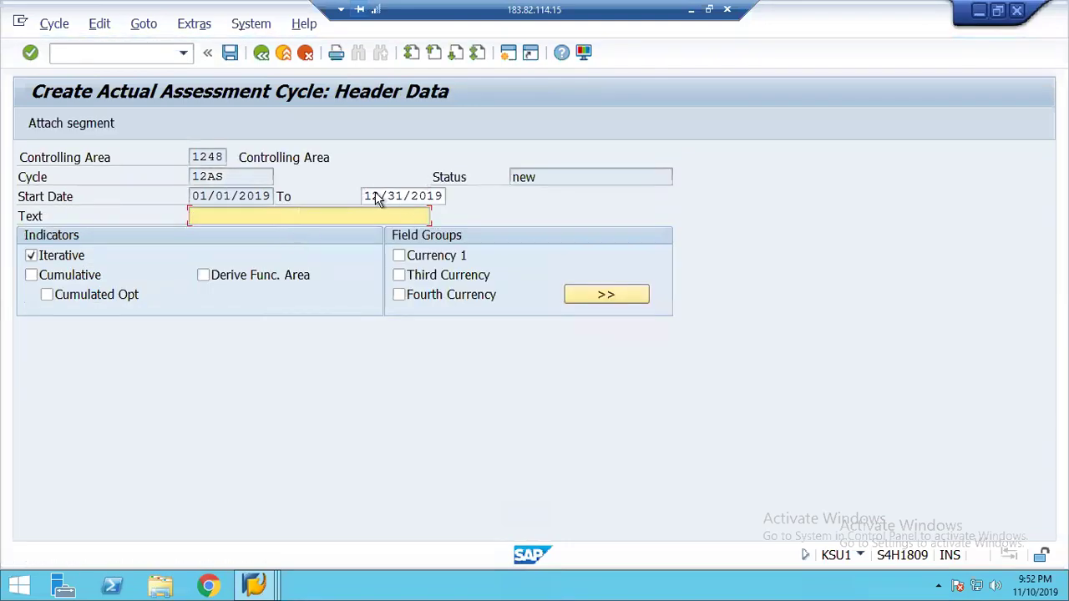
{"action": "left_click", "coordinate": [423, 195]}
{"action": "key", "text": "Home"}
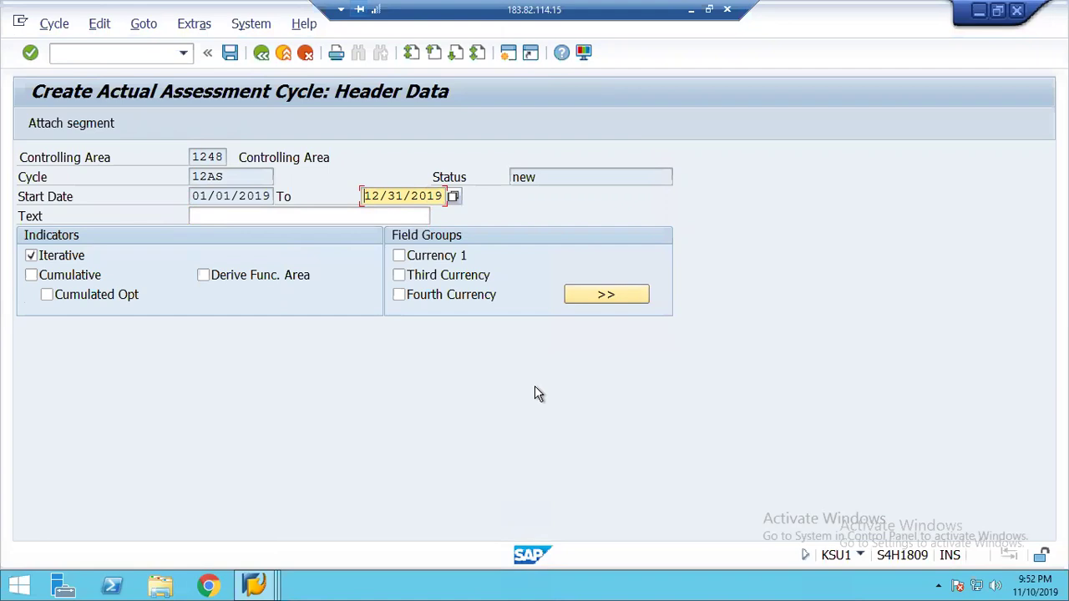
{"action": "key", "text": "Right"}
{"action": "key", "text": "Right"}
{"action": "key", "text": "Right"}
{"action": "key", "text": "Right"}
{"action": "key", "text": "Right"}
{"action": "key", "text": "Right"}
{"action": "key", "text": "Delete"}
{"action": "key", "text": "Delete"}
{"action": "type", "text": "20"}
- Set the cycle text to Assessment Cycle and activate the Currency 1 field group
{"action": "key", "text": "Tab"}
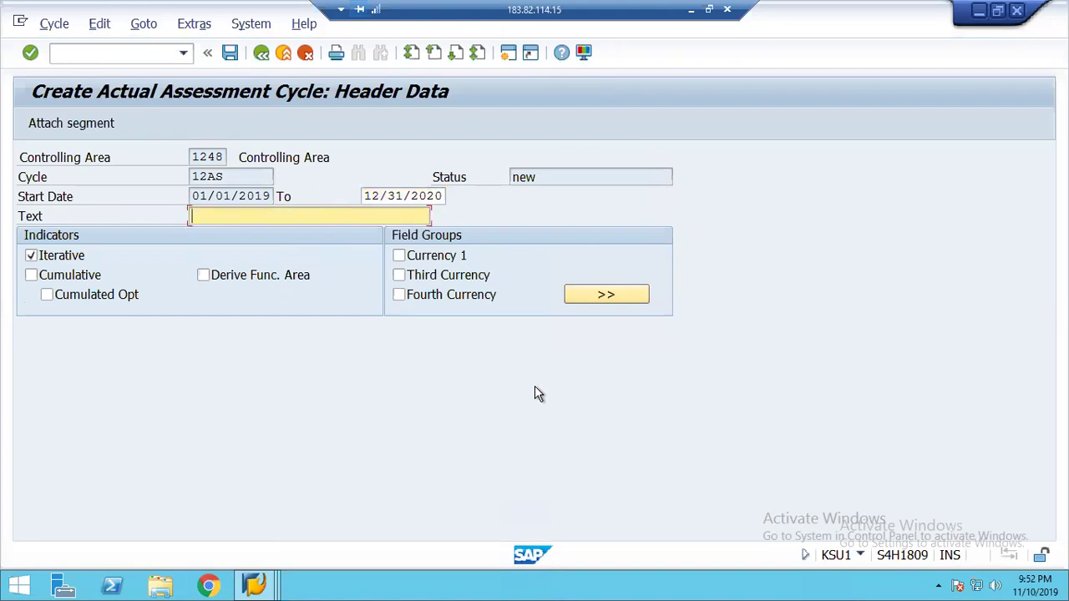
{"action": "type", "text": "Assessment Cycle"}
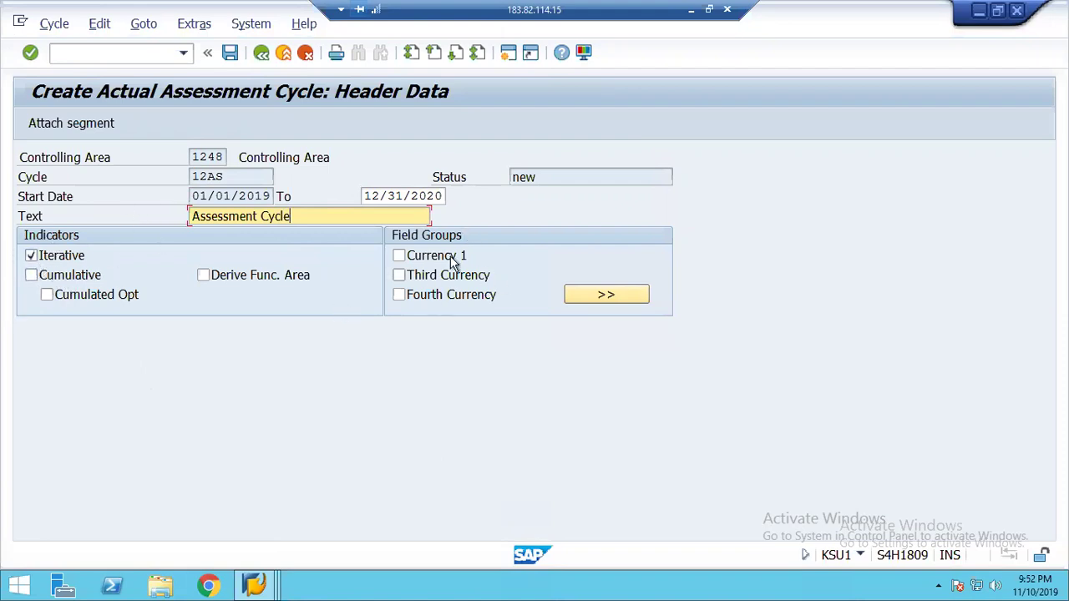
{"action": "left_click", "coordinate": [416, 256]}
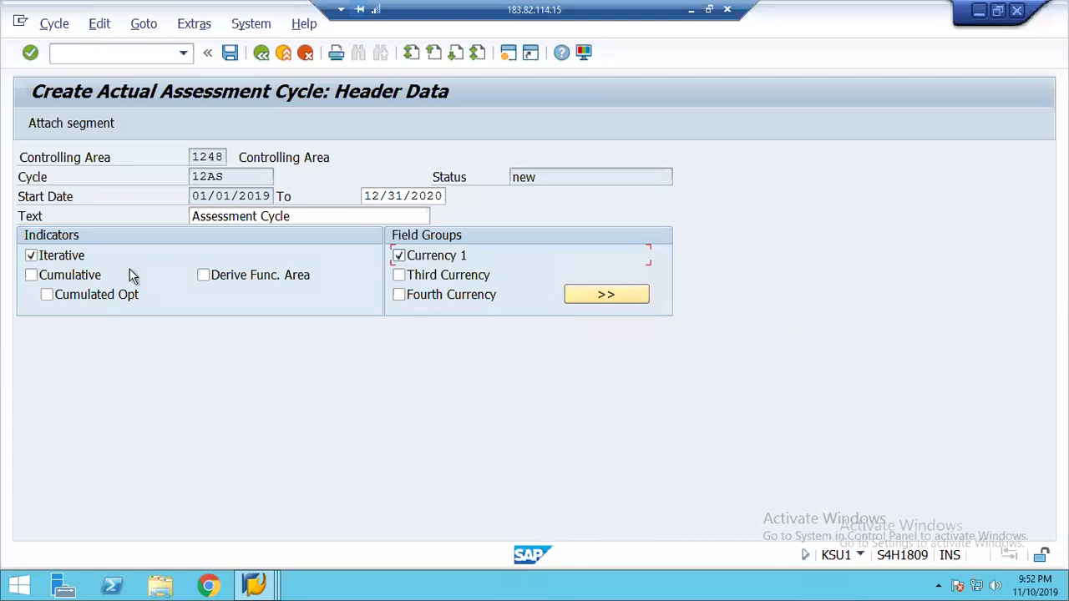
- Attach a segment to the cycle, naming it SALARY with the description Salary
{"action": "left_click", "coordinate": [52, 124]}
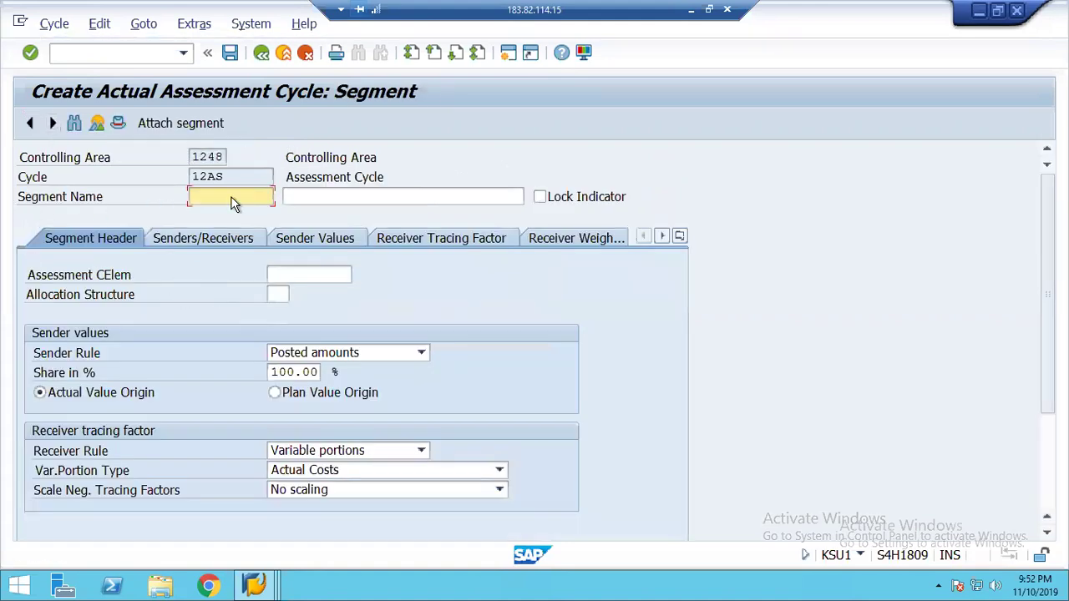
{"action": "type", "text": "SALAR"}
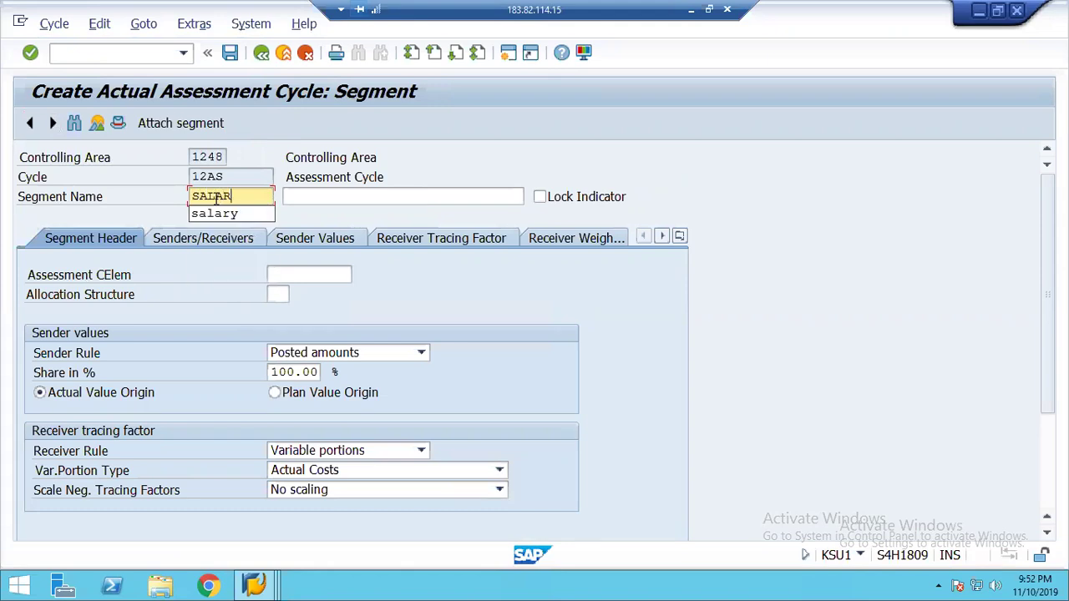
{"action": "type", "text": "Y"}
{"action": "key", "text": "Return"}
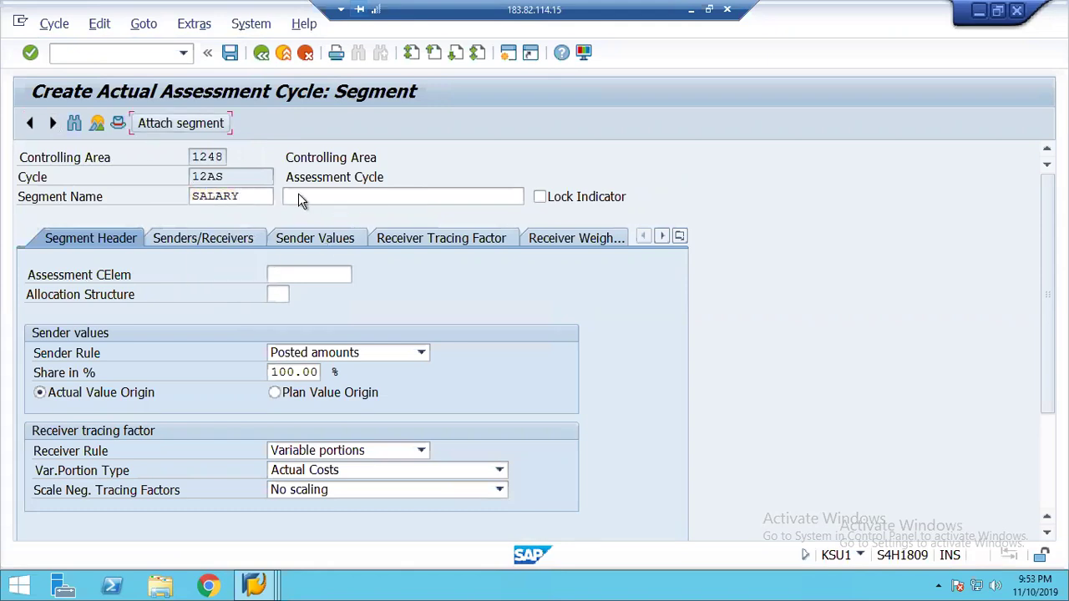
{"action": "left_click", "coordinate": [311, 198]}
{"action": "type", "text": "Salar"}
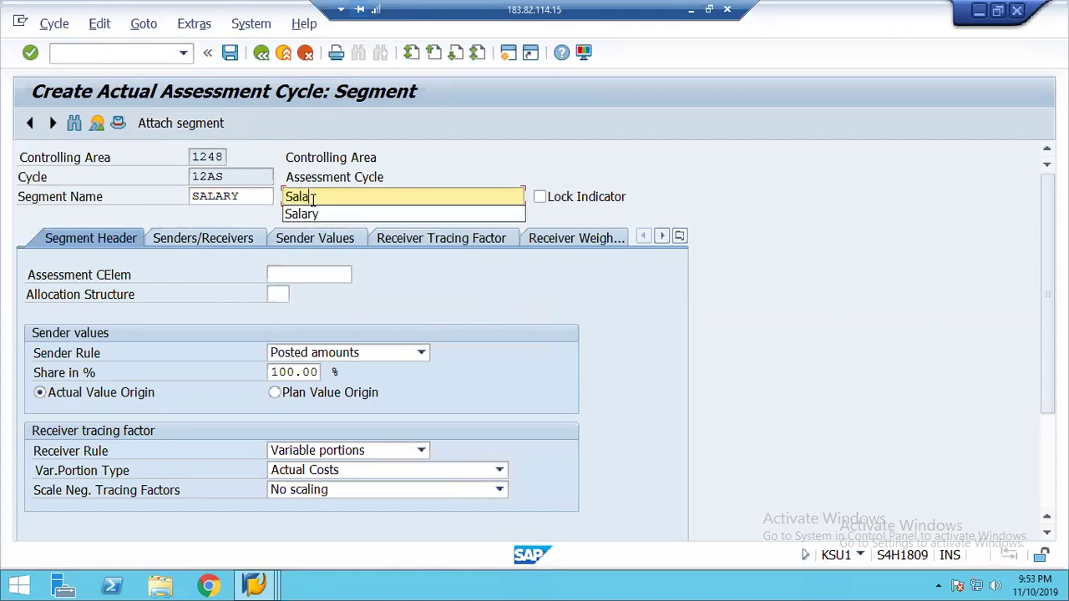
{"action": "type", "text": "y"}
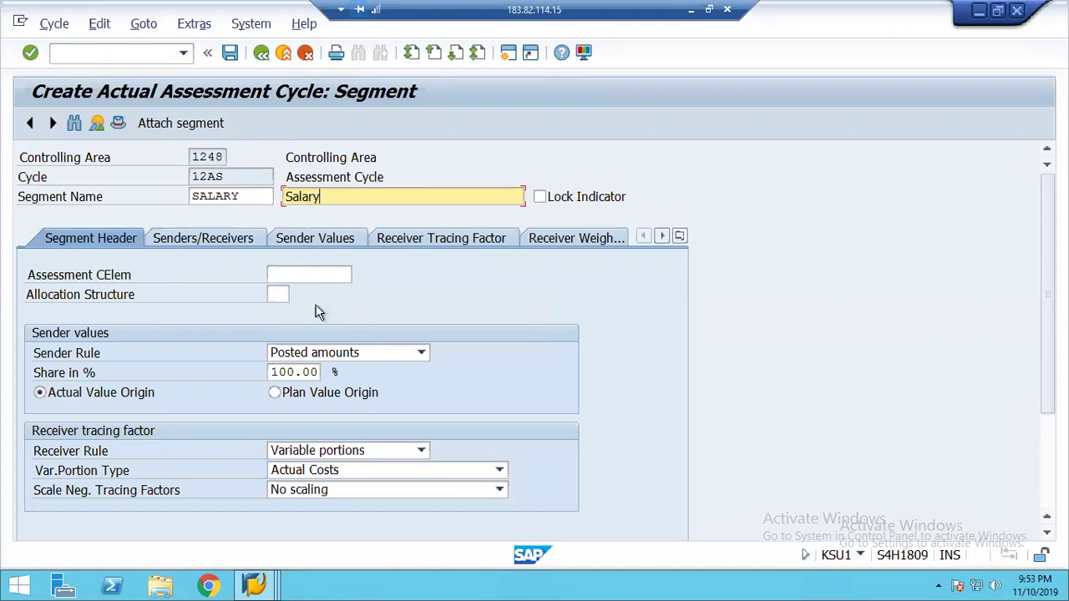
- Assign assessment cost element 942000 to the SALARY segment and set its receiver rule to Fixed percentages
{"action": "left_click", "coordinate": [306, 276]}
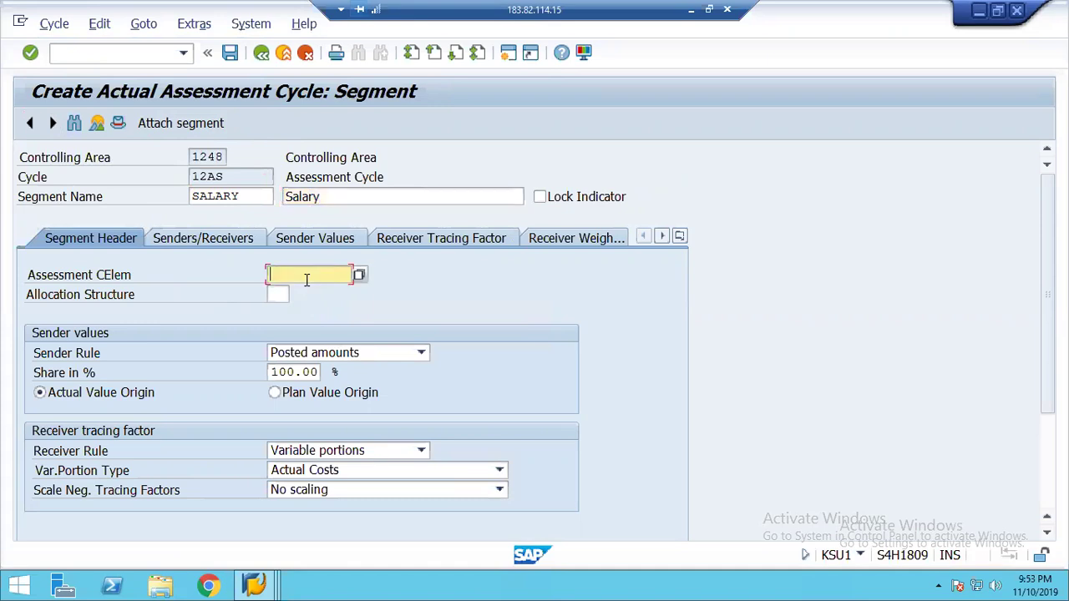
{"action": "type", "text": "942000"}
{"action": "left_click", "coordinate": [339, 450]}
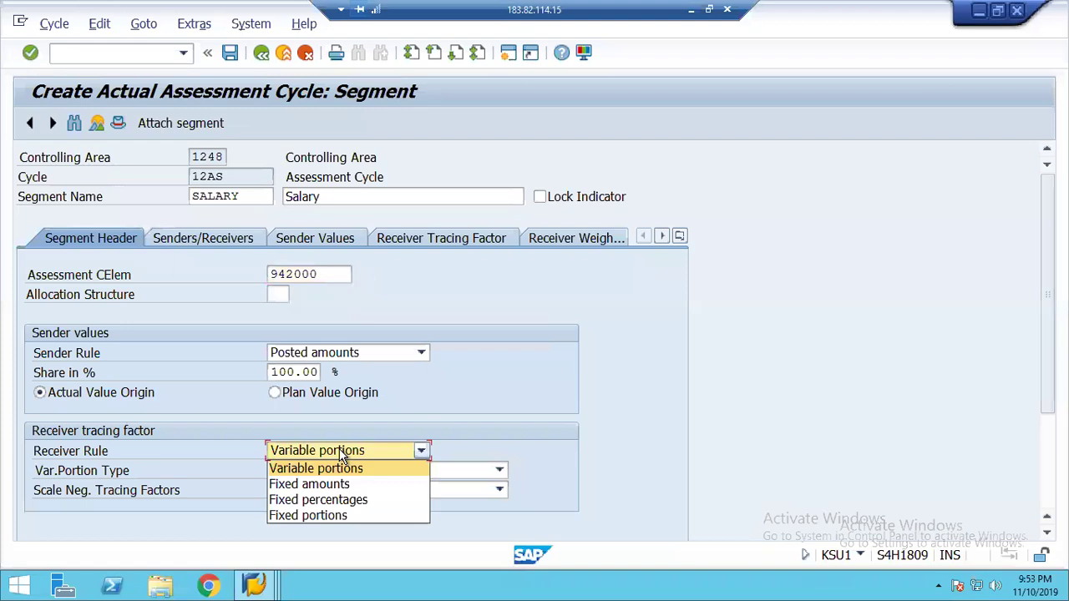
{"action": "left_click", "coordinate": [350, 498]}
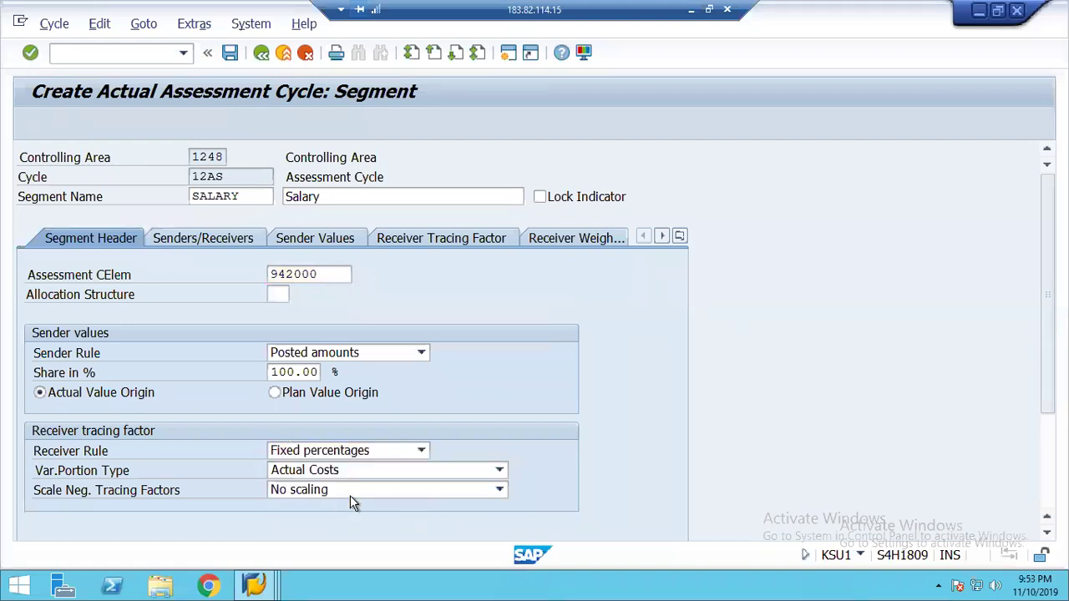
- Set the segment's sender to cost center 1400 and cost element 400000
{"action": "left_click", "coordinate": [194, 238]}
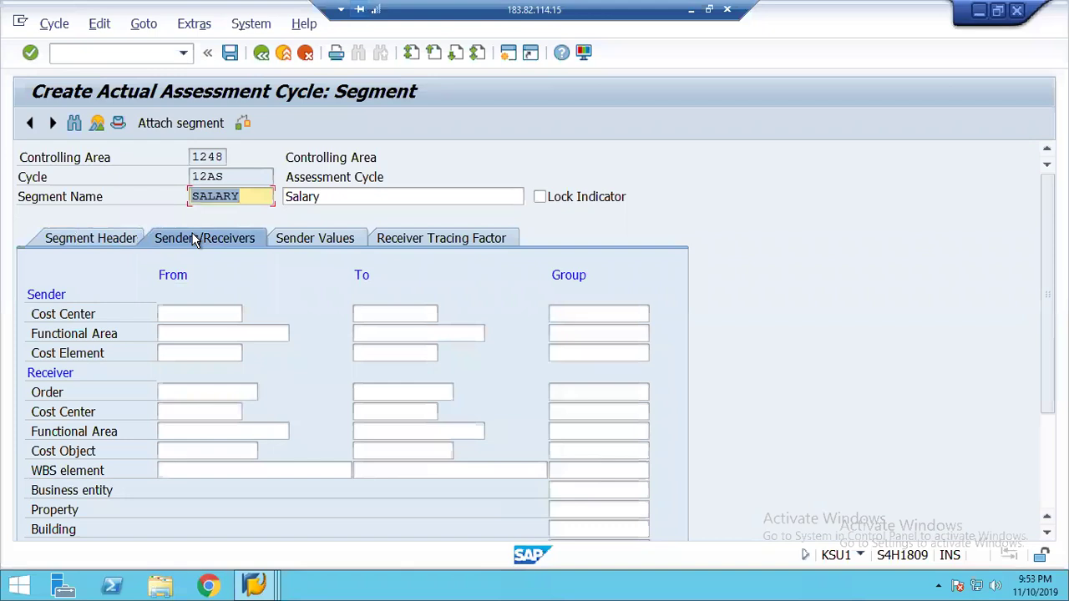
{"action": "left_click", "coordinate": [180, 310]}
{"action": "type", "text": "1400"}
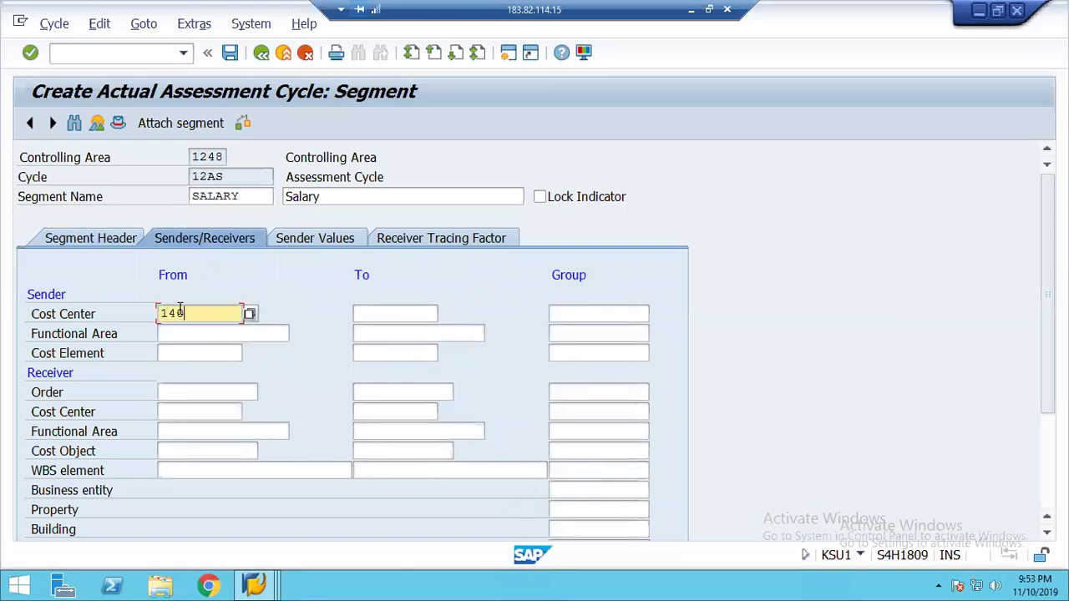
{"action": "left_click", "coordinate": [178, 352]}
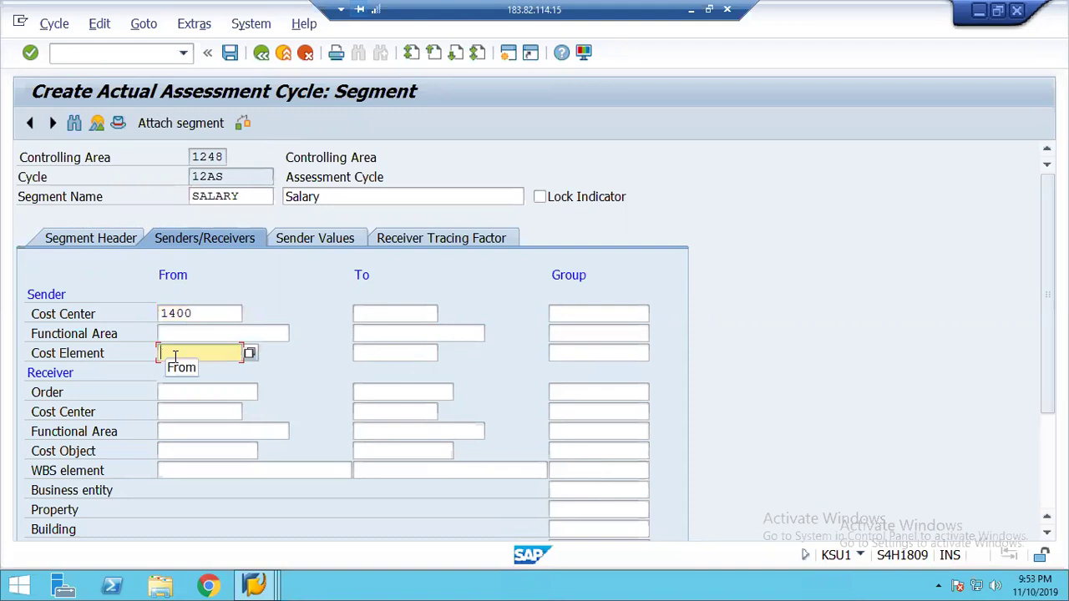
{"action": "type", "text": "400000"}
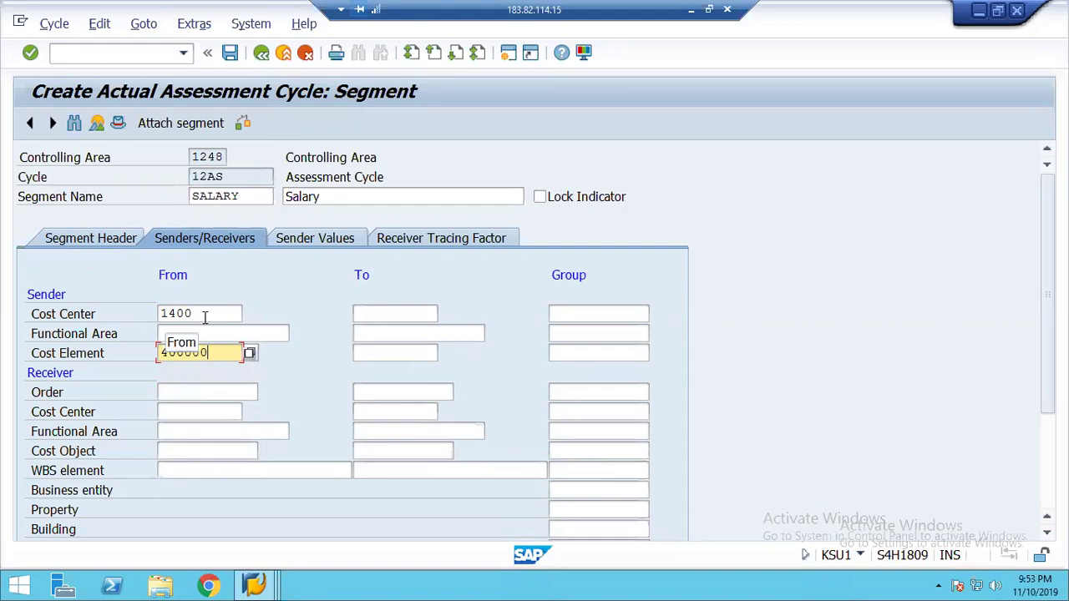
{"action": "left_click_drag", "start_coordinate": [206, 314], "coordinate": [147, 314]}
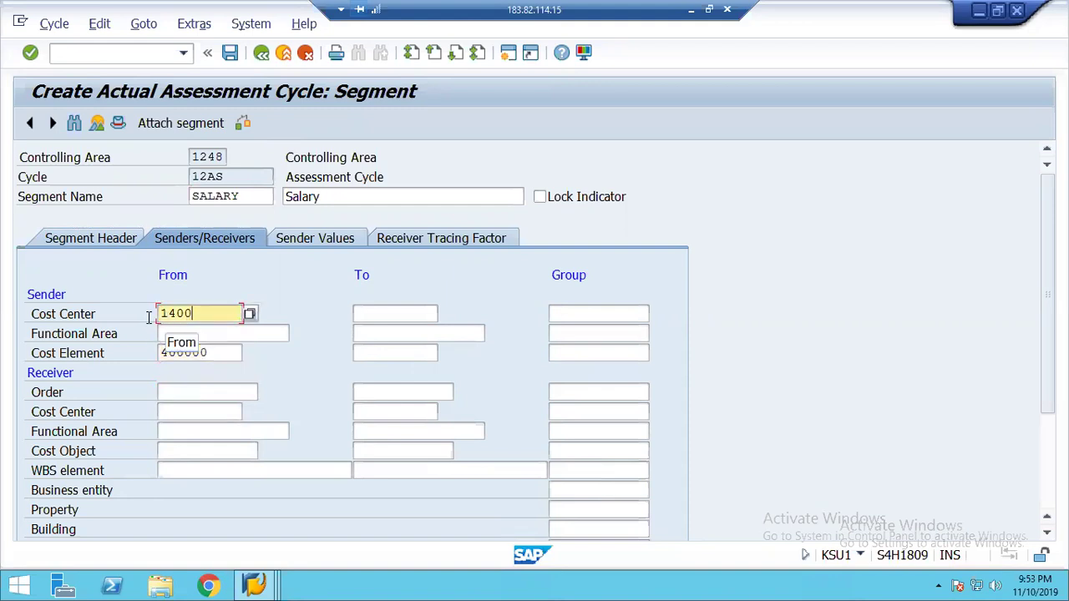
- Set the segment's receivers to the cost center range 1100 to 1500
{"action": "left_click", "coordinate": [169, 413]}
{"action": "type", "text": "11000"}
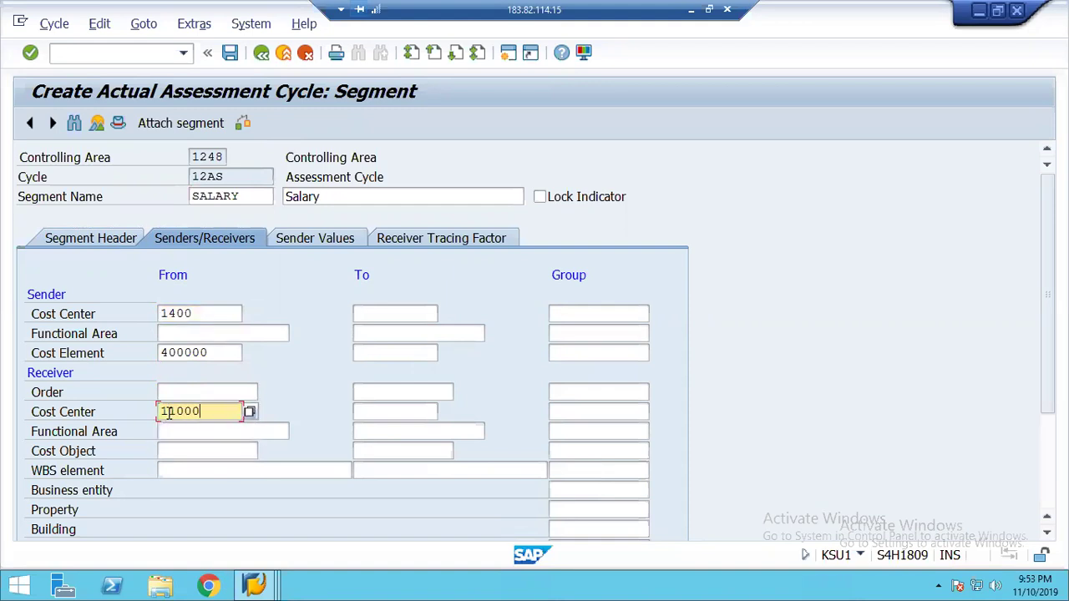
{"action": "key", "text": "Tab"}
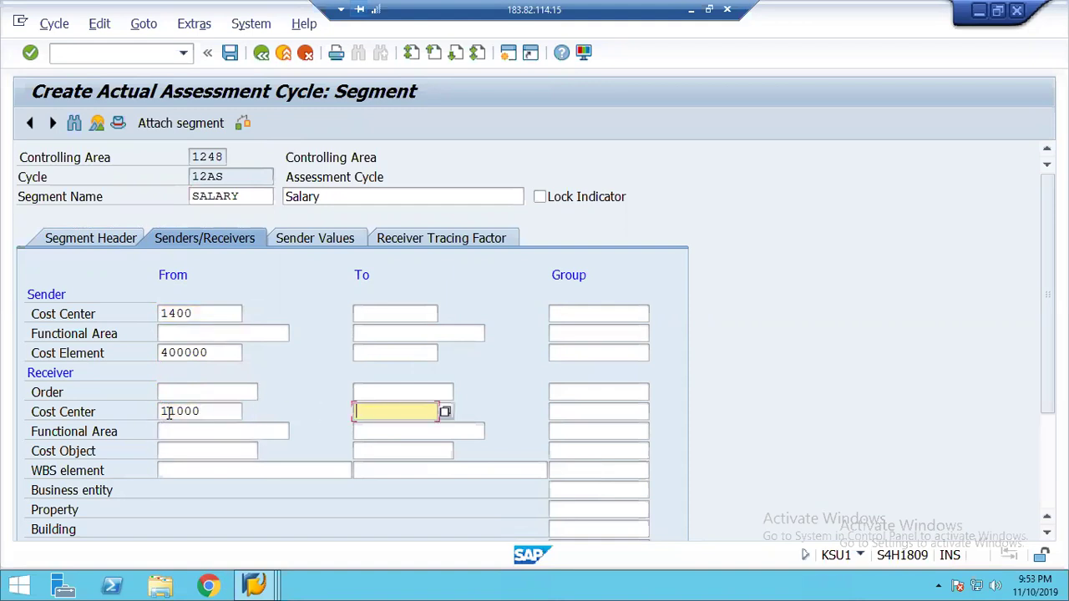
{"action": "left_click", "coordinate": [201, 412]}
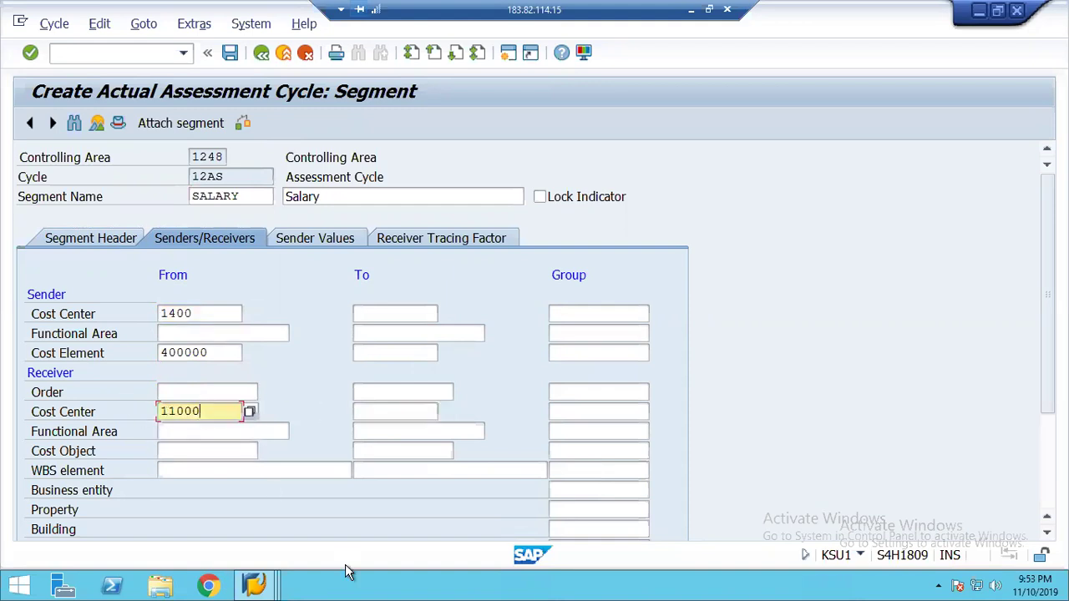
{"action": "key", "text": "BackSpace"}
{"action": "key", "text": "Tab"}
{"action": "type", "text": "1500"}
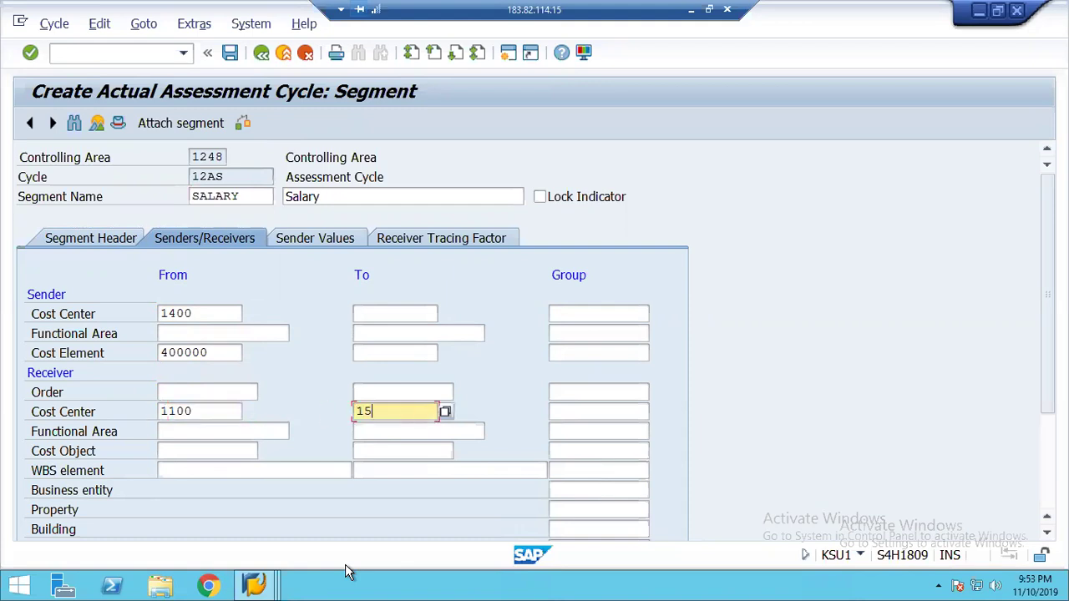
{"action": "key", "text": "Tab"}
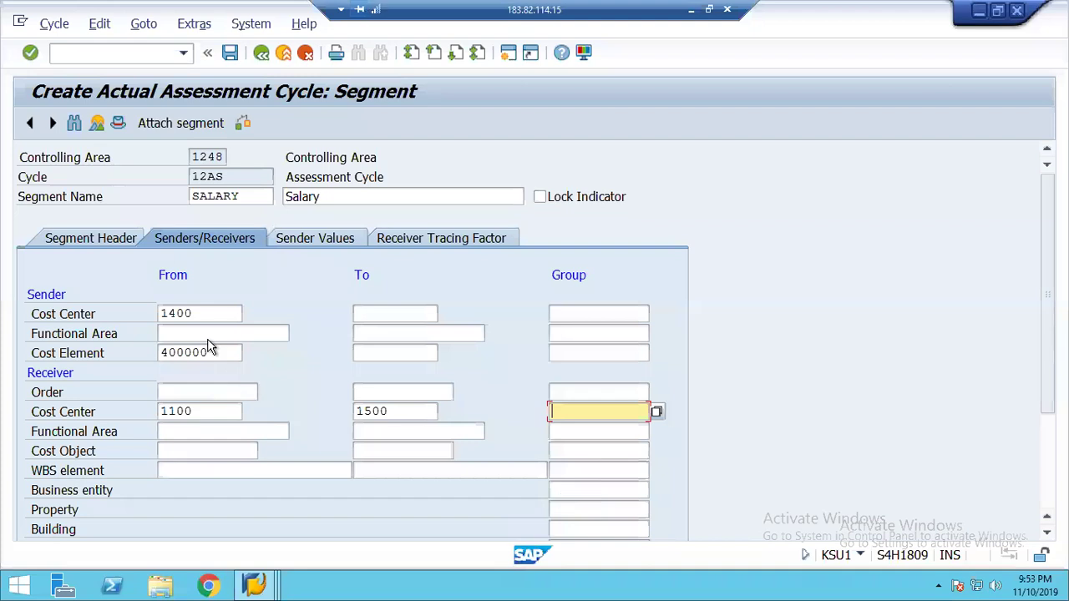
- Set the receiver percentages to 25 for cost center 1100, 25 for 1200, 30 for 1300 and 20 for 1500, leaving 1400 blank
{"action": "left_click", "coordinate": [327, 238]}
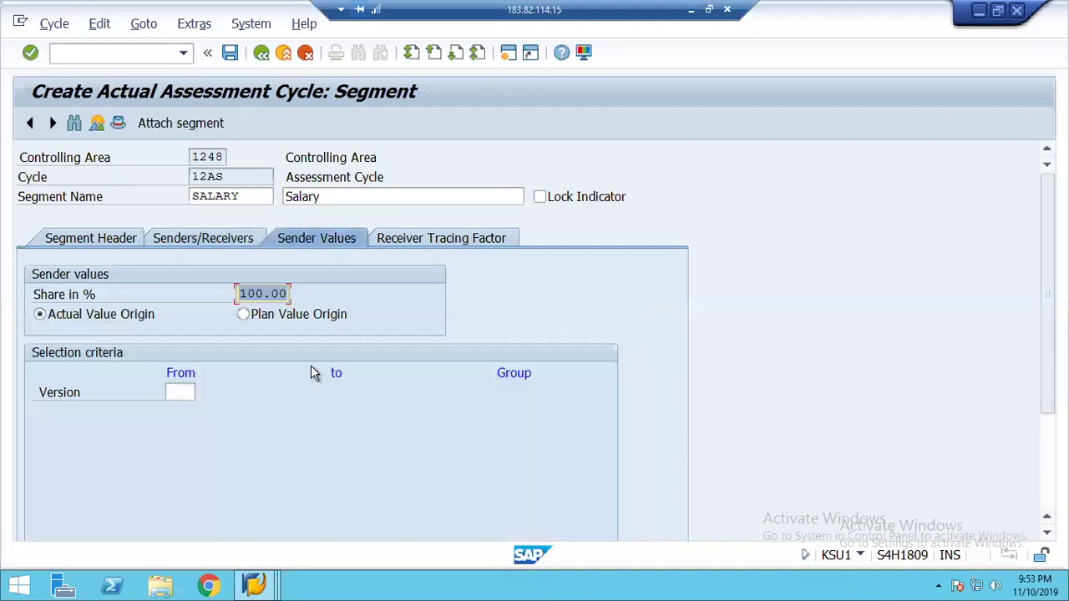
{"action": "left_click", "coordinate": [392, 242]}
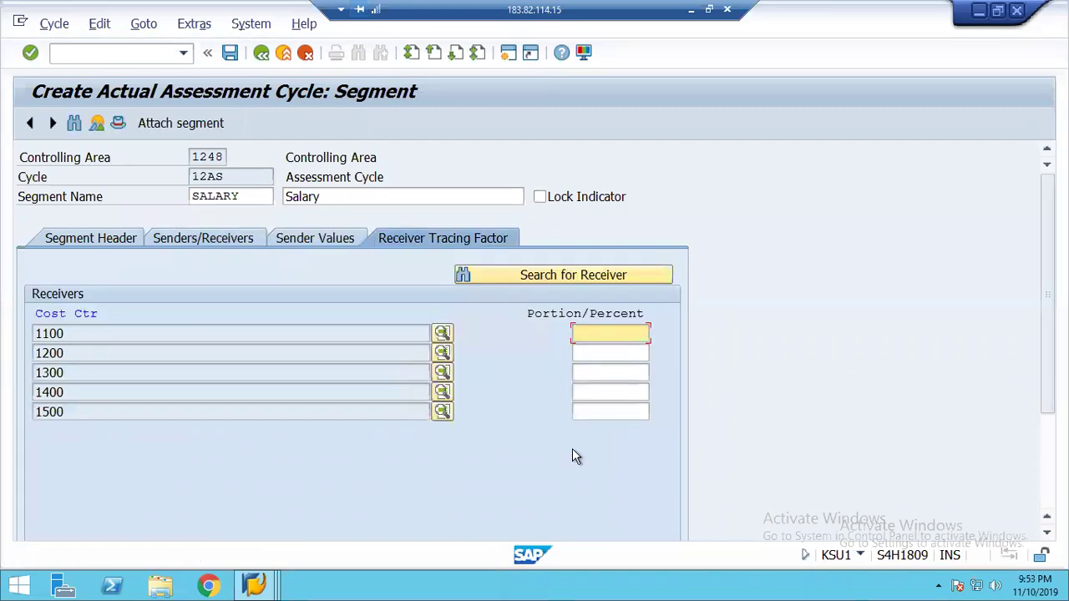
{"action": "left_click", "coordinate": [610, 390]}
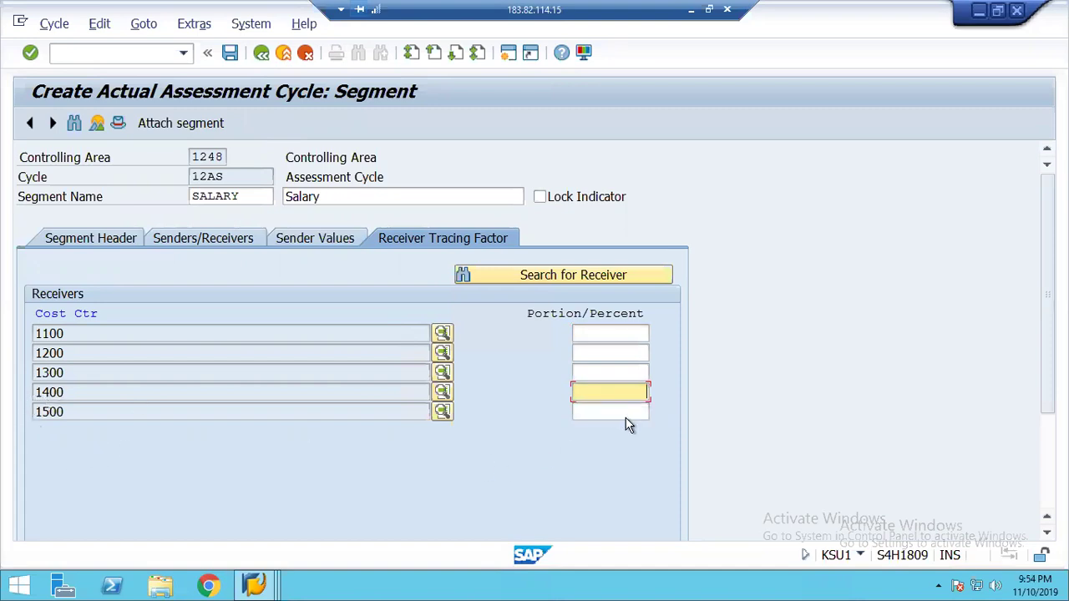
{"action": "left_click", "coordinate": [627, 412]}
{"action": "type", "text": "20"}
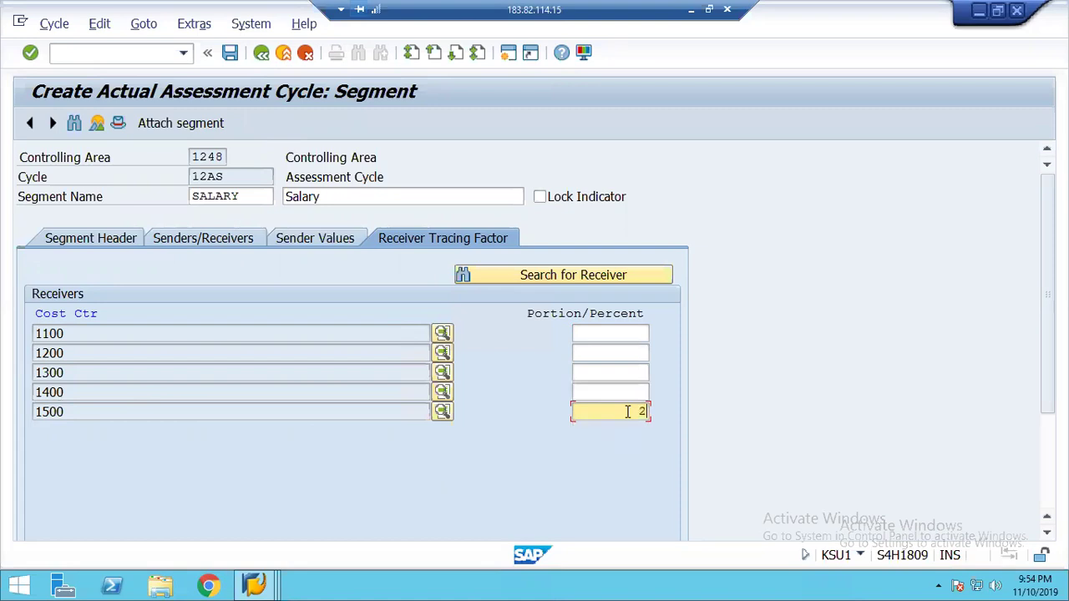
{"action": "left_click", "coordinate": [628, 371]}
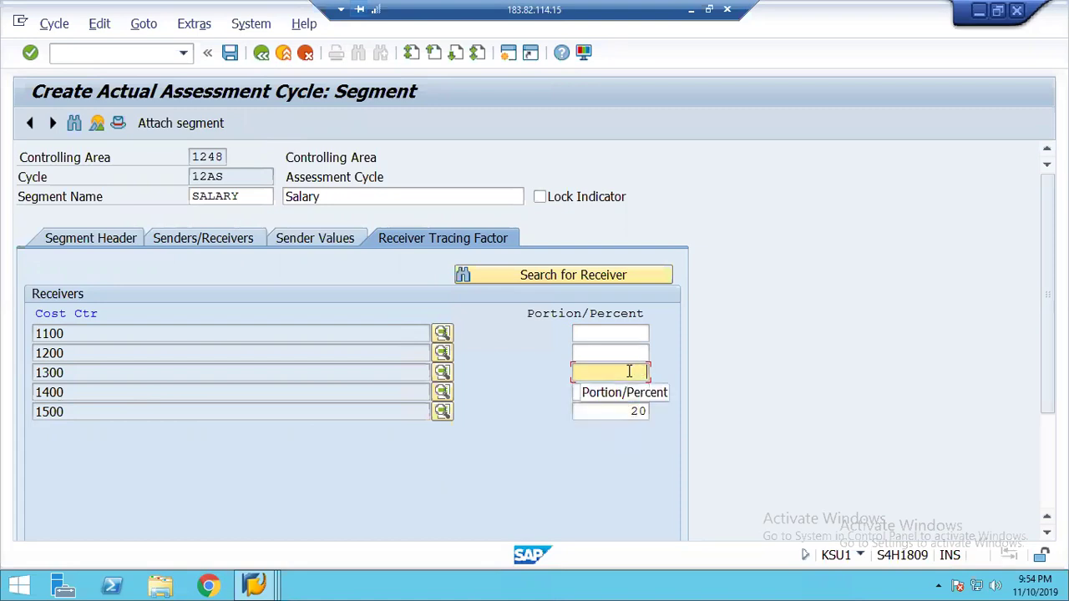
{"action": "type", "text": "30"}
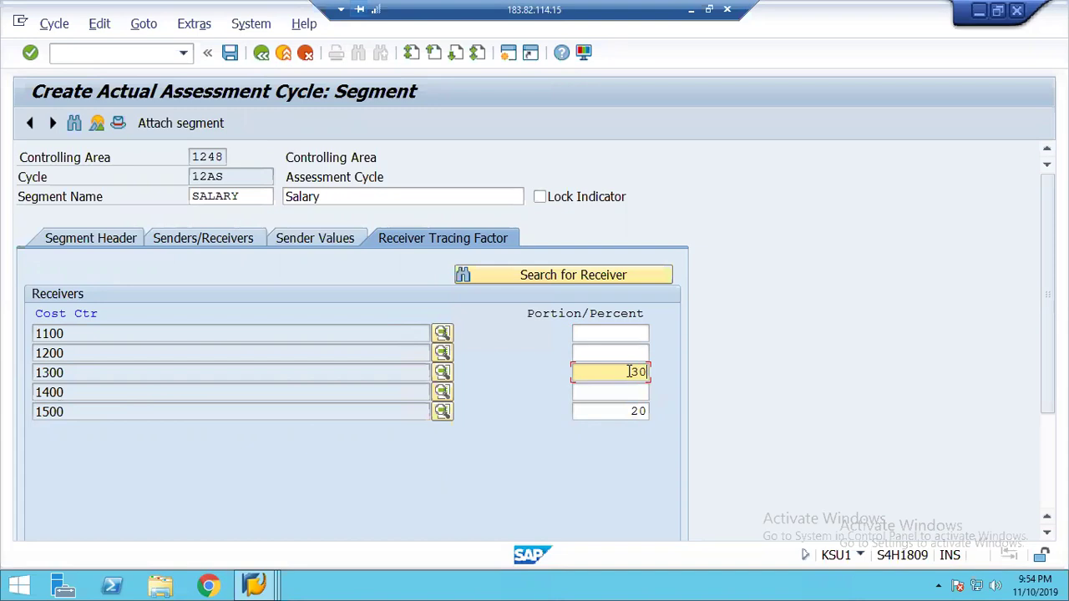
{"action": "key", "text": "Up"}
{"action": "type", "text": "25"}
{"action": "key", "text": "Up"}
{"action": "type", "text": "25"}
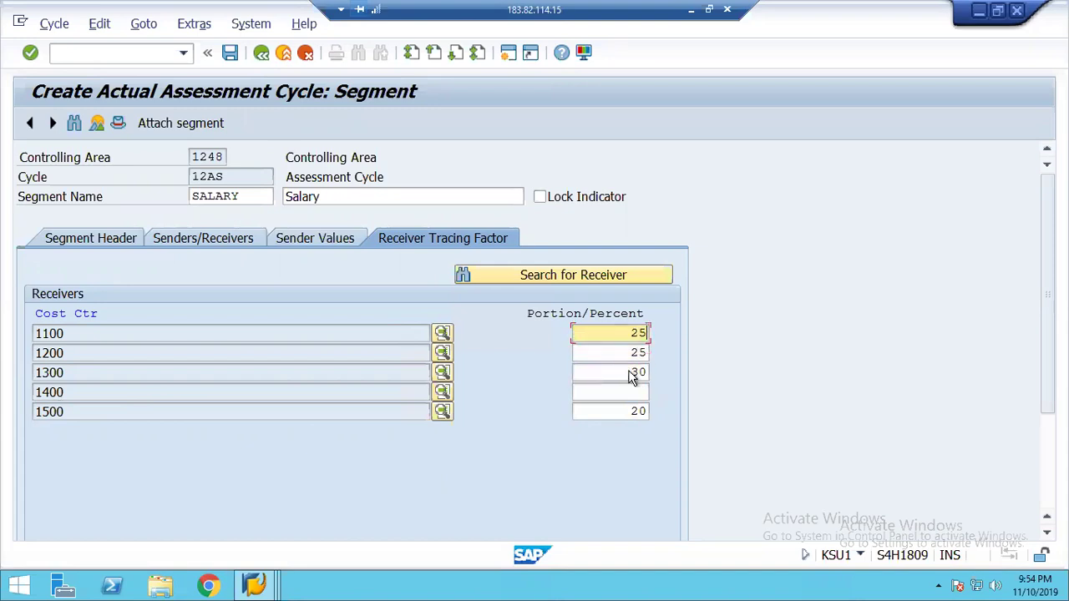
{"action": "key", "text": "Return"}
- Check the total of the receiver percentages and save cycle 12AS under customizing request S18K900149
{"action": "left_click", "coordinate": [1043, 478]}
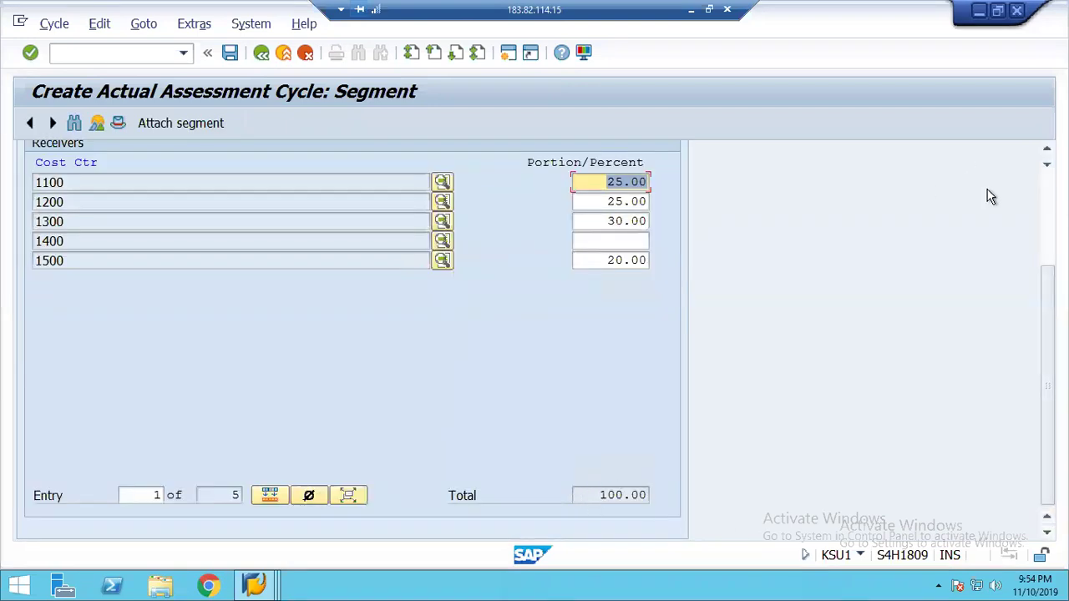
{"action": "scroll", "coordinate": [350, 292], "scroll_direction": "up", "scroll_amount": 2}
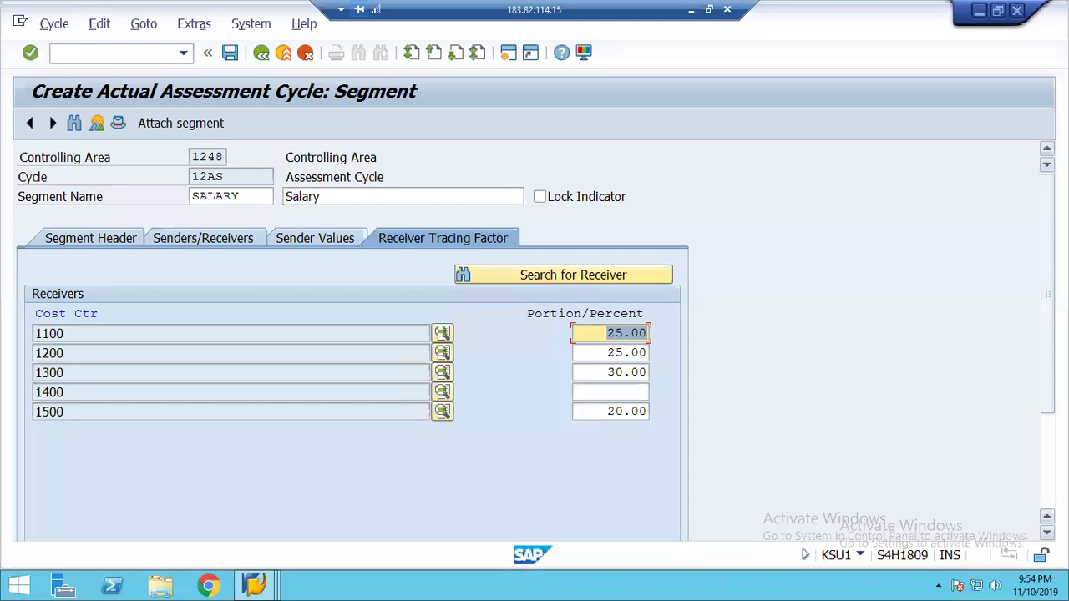
{"action": "left_click", "coordinate": [230, 52]}
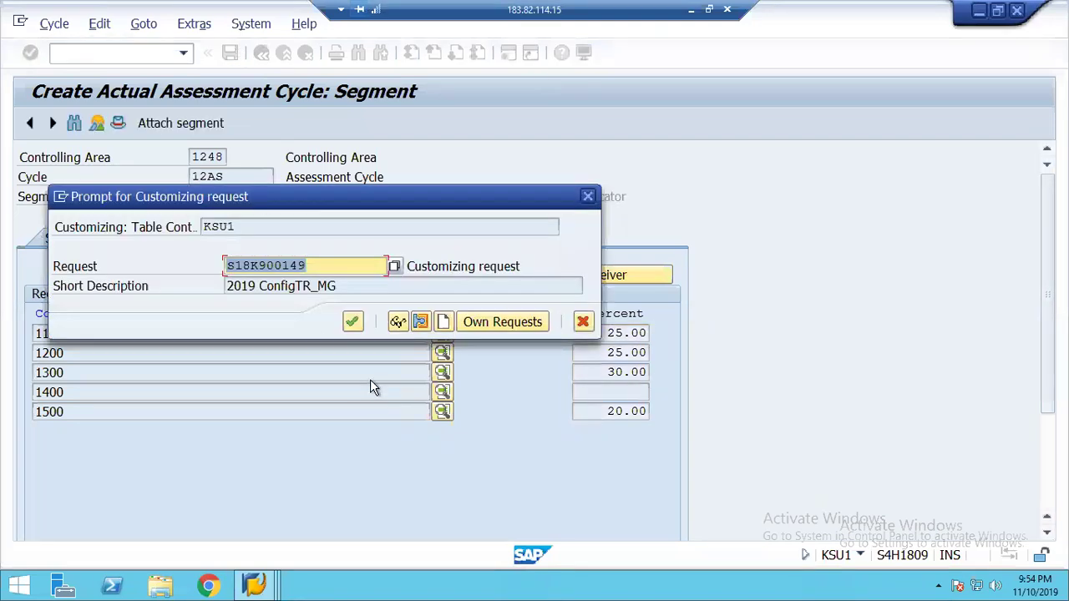
{"action": "left_click", "coordinate": [352, 322]}
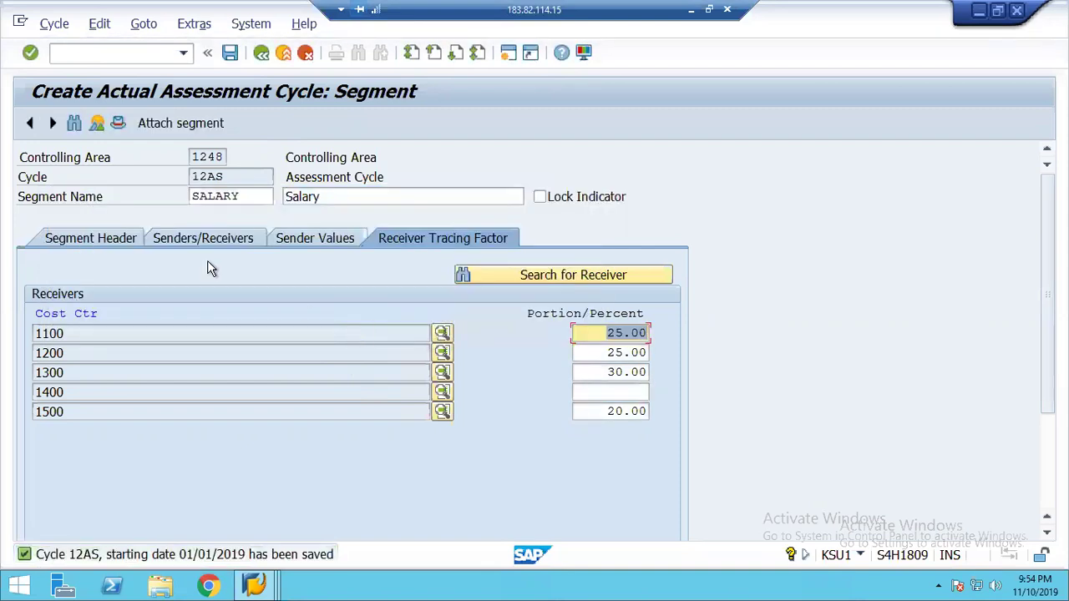
- Attach a new segment to cycle 12AS and look up the Rent account among the expense G/L accounts of company code 1248
{"action": "left_click", "coordinate": [153, 125]}
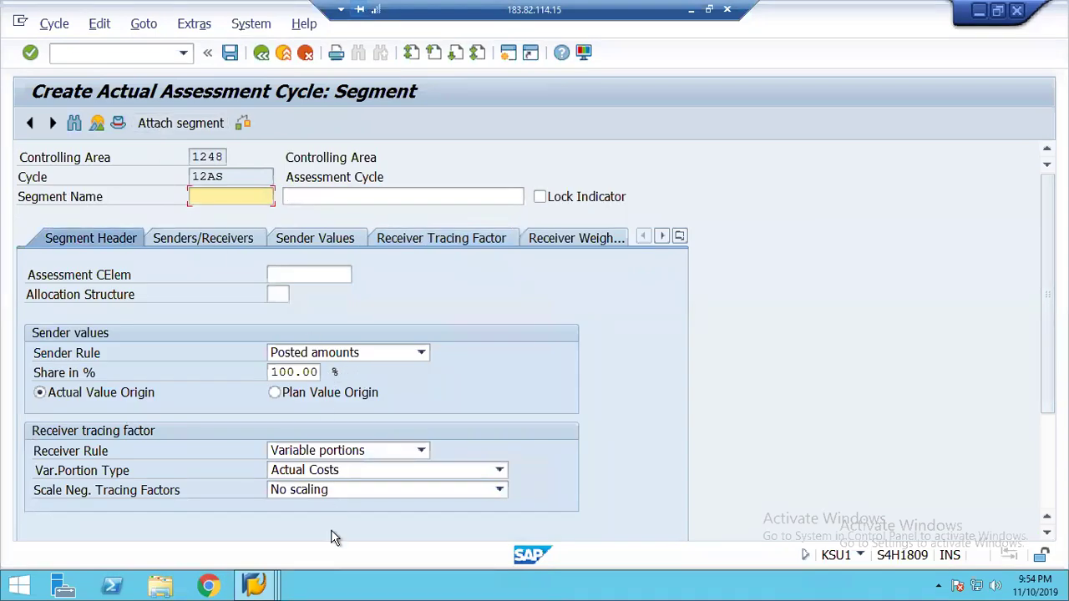
{"action": "left_click", "coordinate": [257, 585]}
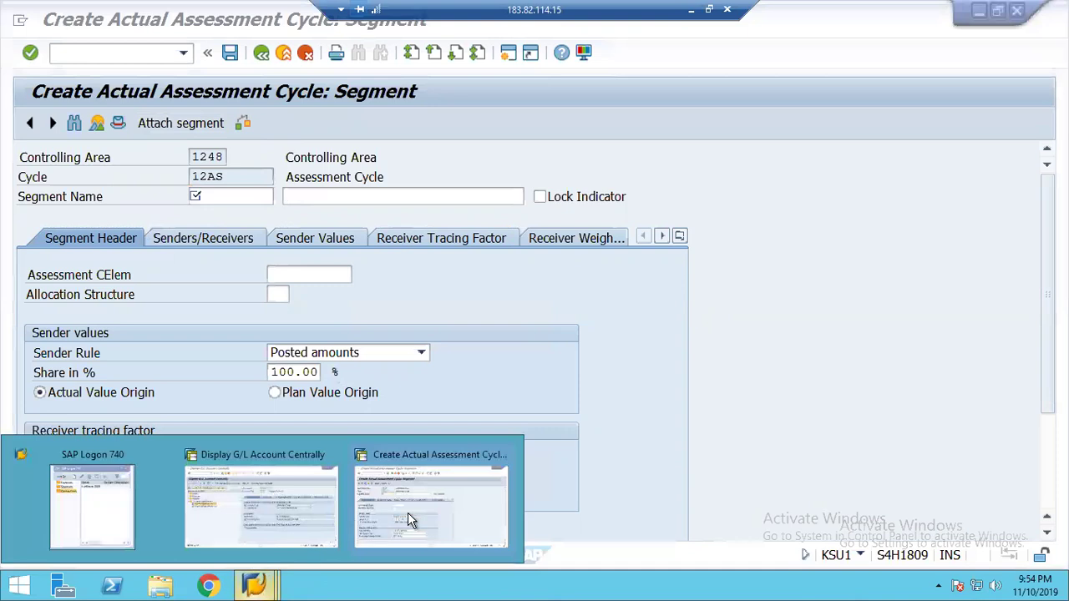
{"action": "left_click", "coordinate": [271, 504]}
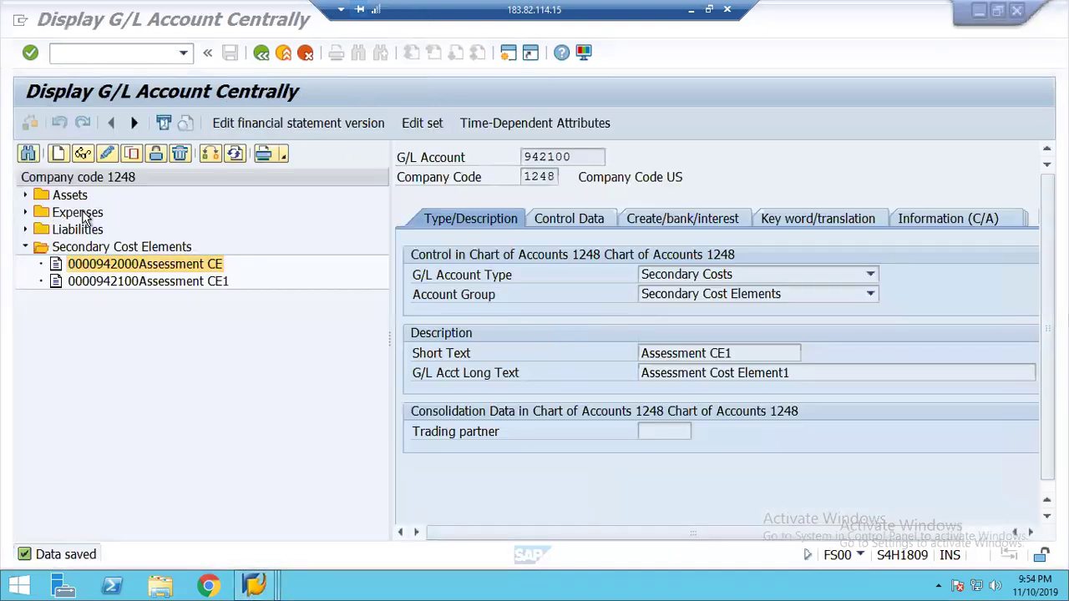
{"action": "left_click", "coordinate": [25, 212]}
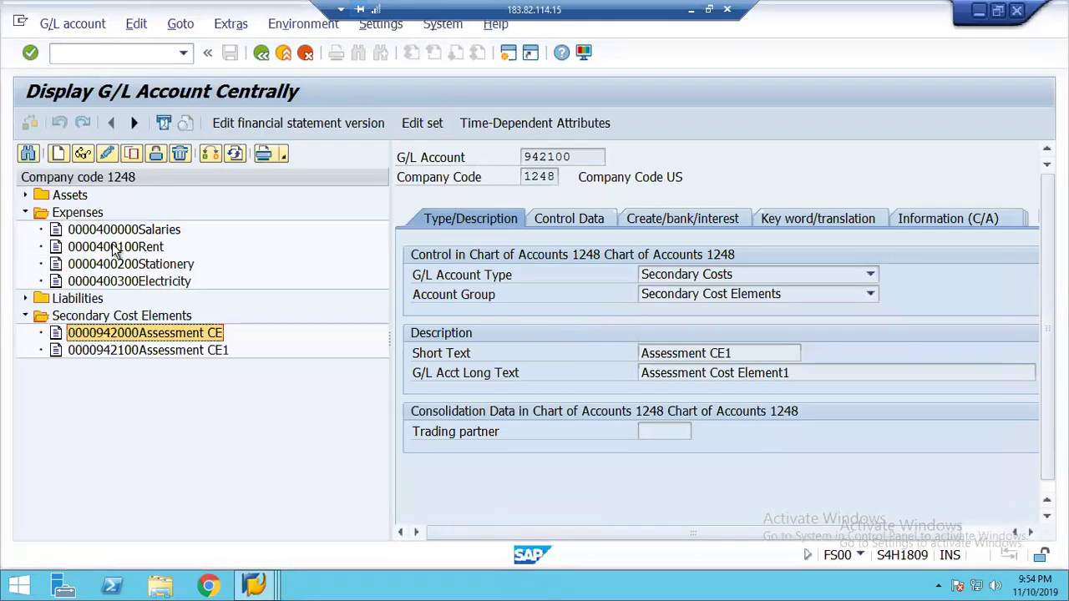
{"action": "left_click", "coordinate": [117, 246]}
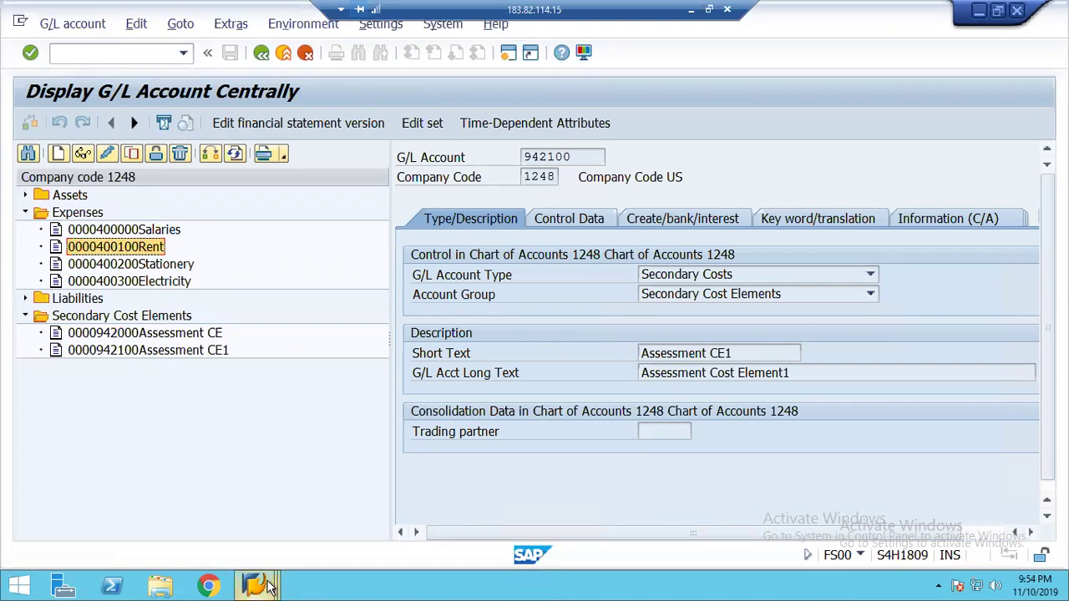
{"action": "mouse_move", "coordinate": [267, 587]}
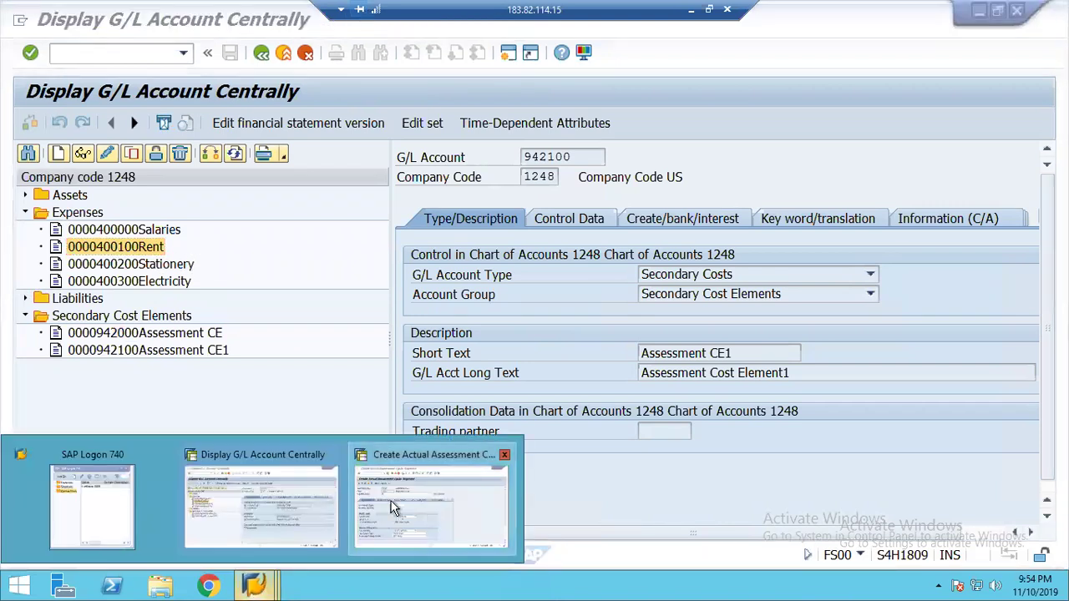
{"action": "left_click", "coordinate": [433, 505]}
- Fill in the segment header with name Rent, description Tent, assessment cost element 942100 and receiver rule Fixed percentages
{"action": "type", "text": "Rent"}
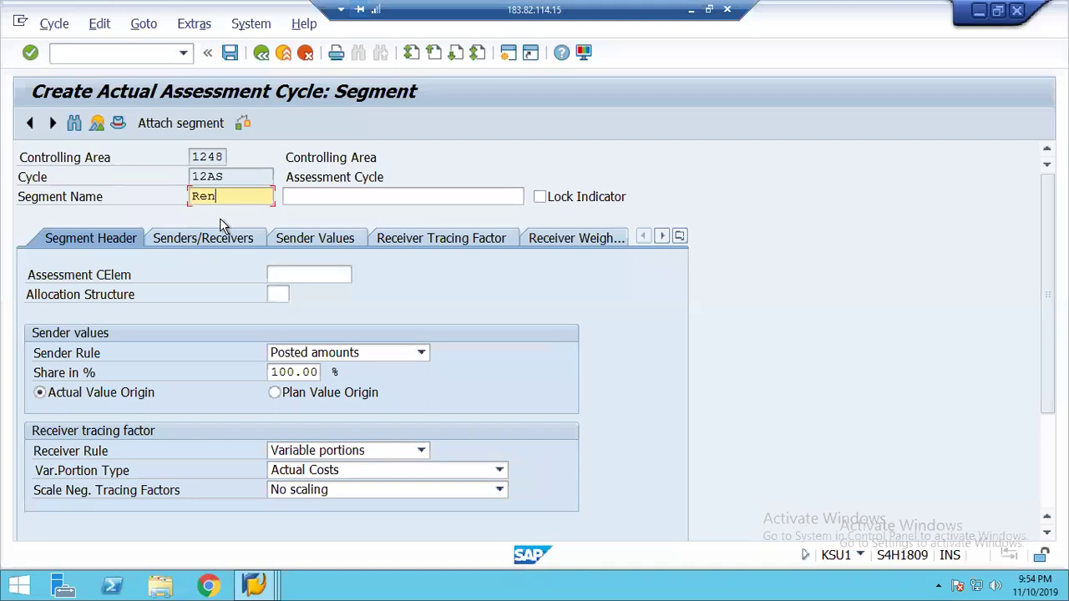
{"action": "key", "text": "Tab"}
{"action": "type", "text": "Tent"}
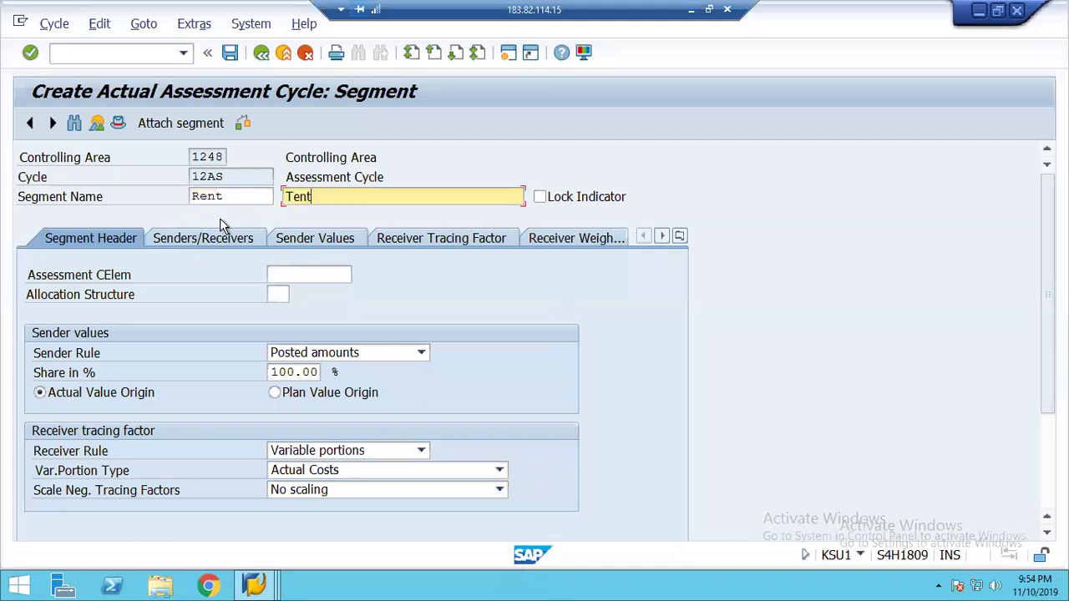
{"action": "left_click", "coordinate": [320, 279]}
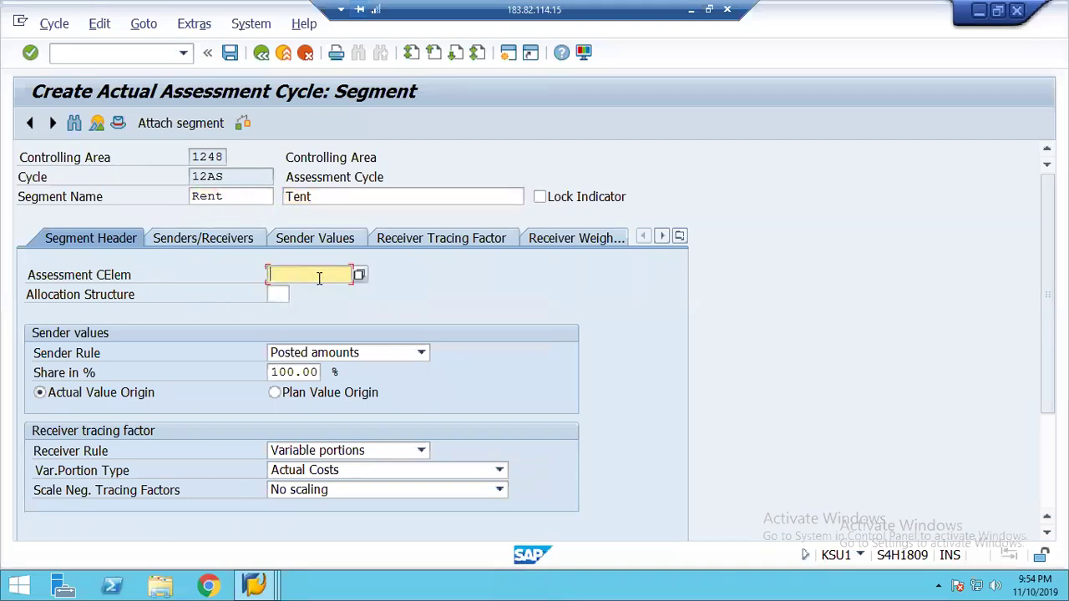
{"action": "type", "text": "942100"}
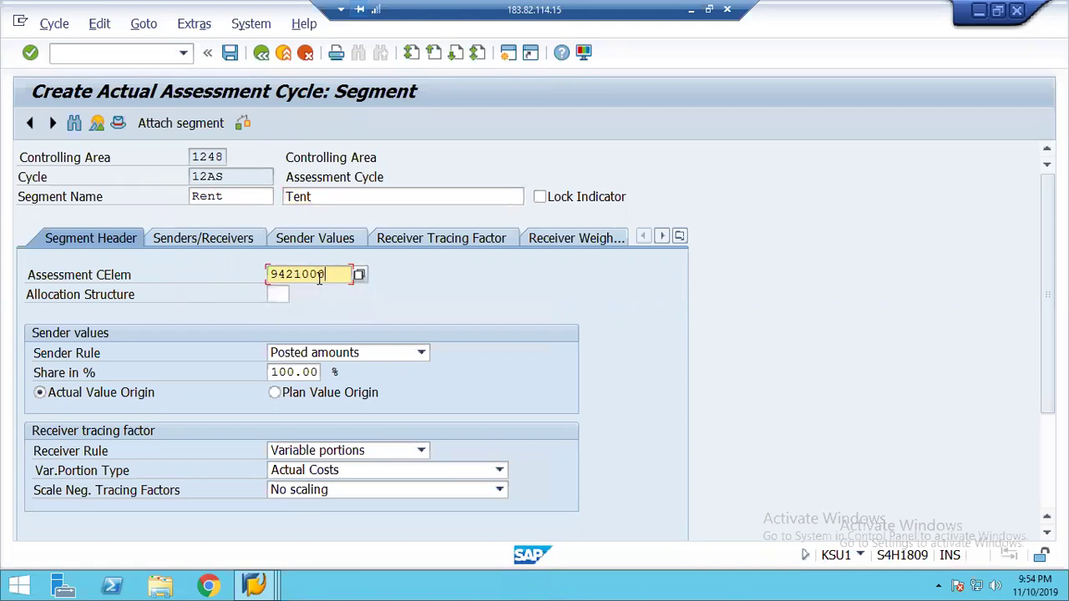
{"action": "key", "text": "Tab"}
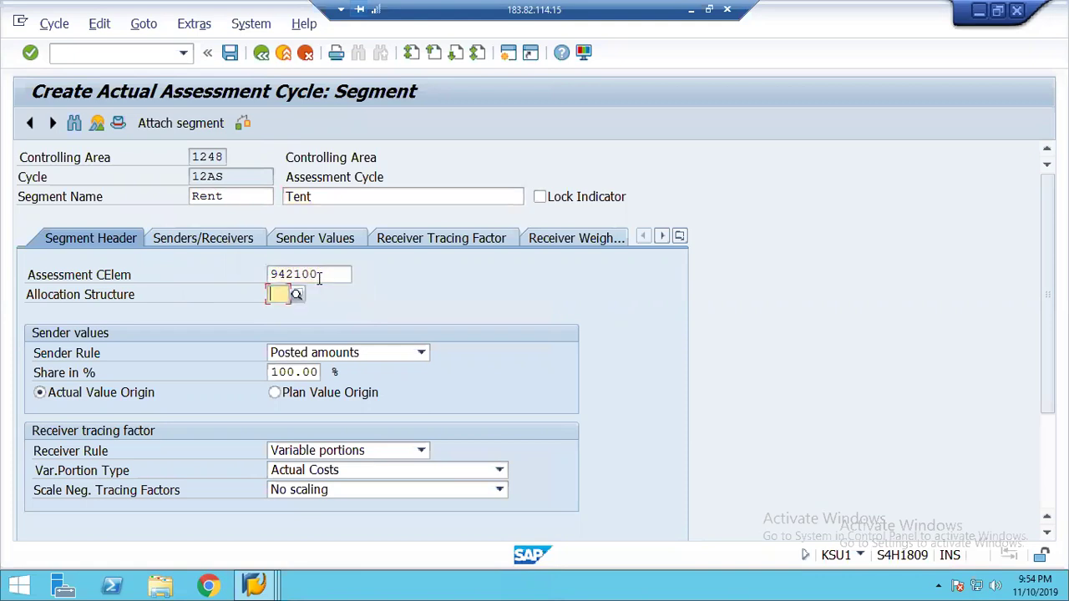
{"action": "left_click", "coordinate": [323, 453]}
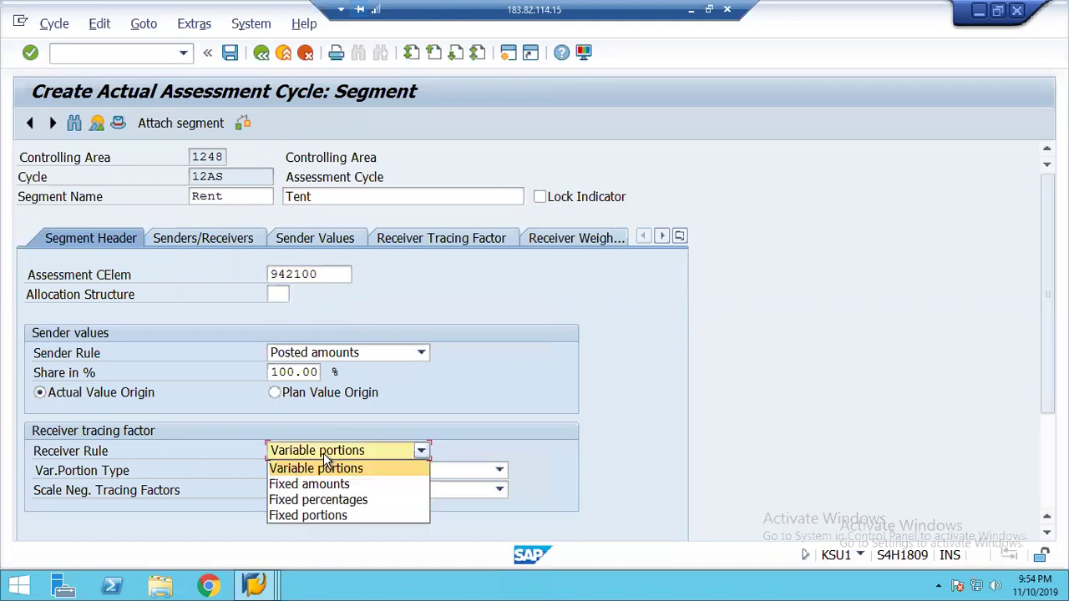
{"action": "left_click", "coordinate": [351, 499]}
- Set the Rent segment's sender to cost center 1500 and cost element 400100
{"action": "left_click", "coordinate": [193, 242]}
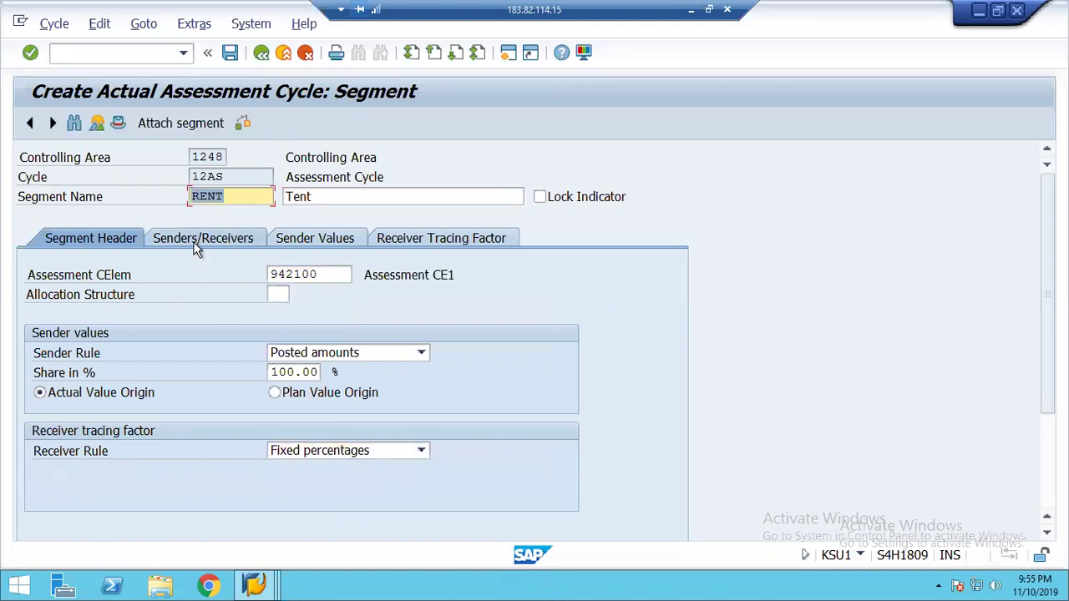
{"action": "left_click", "coordinate": [180, 314]}
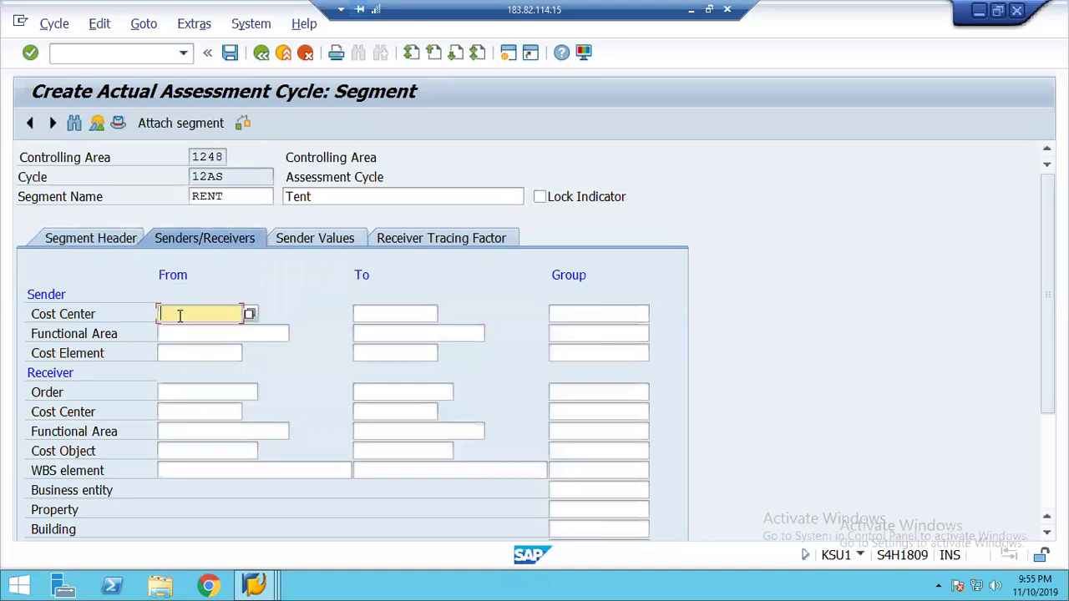
{"action": "type", "text": "1500"}
{"action": "key", "text": "Tab"}
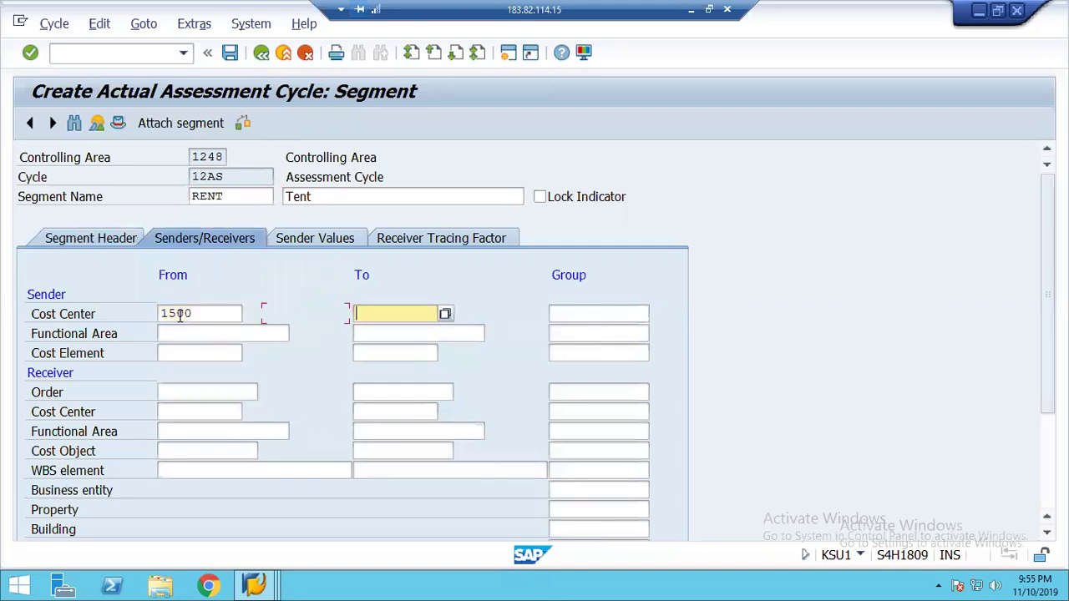
{"action": "left_click", "coordinate": [180, 352]}
{"action": "type", "text": "400100"}
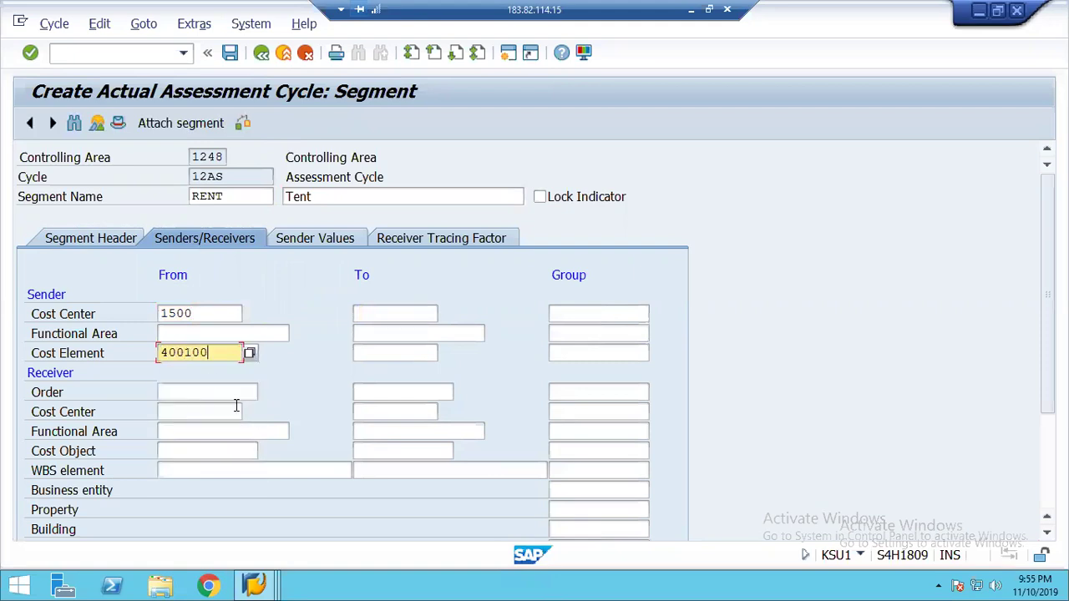
- Set the Rent segment's receivers to the cost center range 1100 to 1500
{"action": "left_click", "coordinate": [177, 412]}
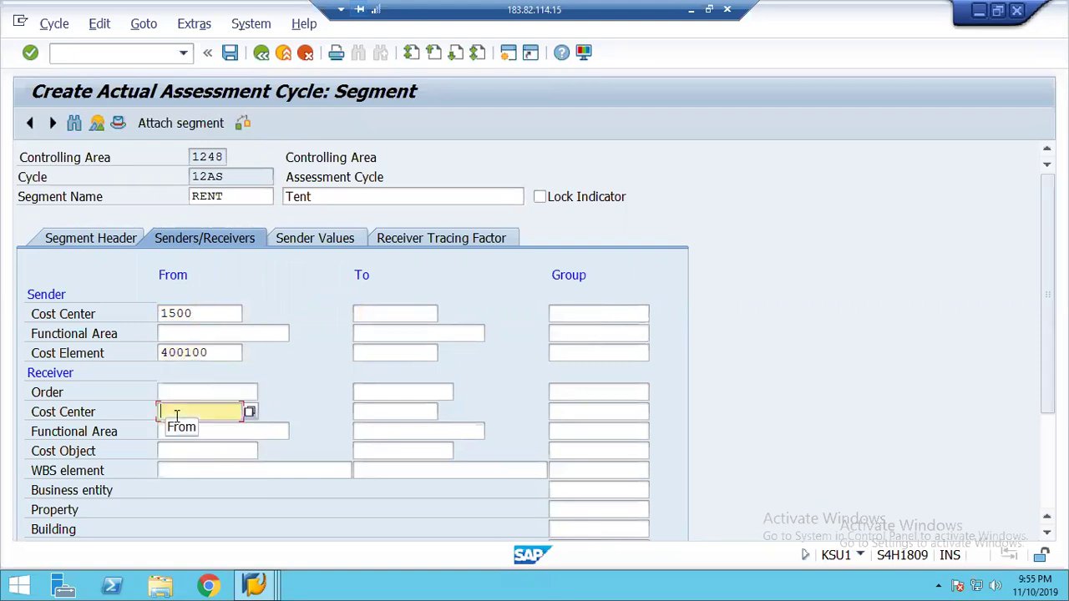
{"action": "type", "text": "11000"}
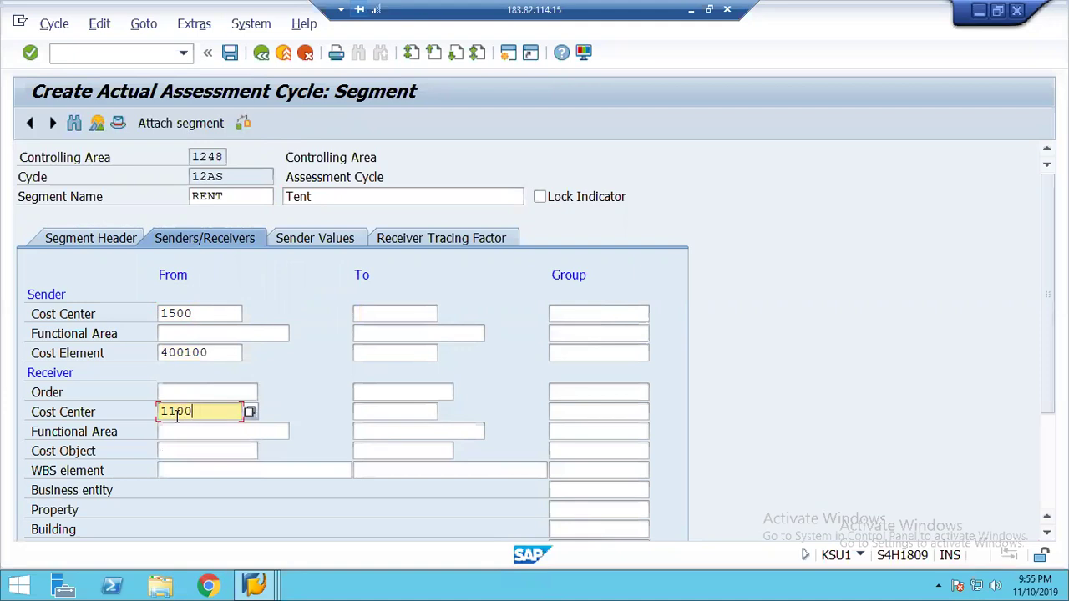
{"action": "key", "text": "Tab"}
{"action": "type", "text": "1500"}
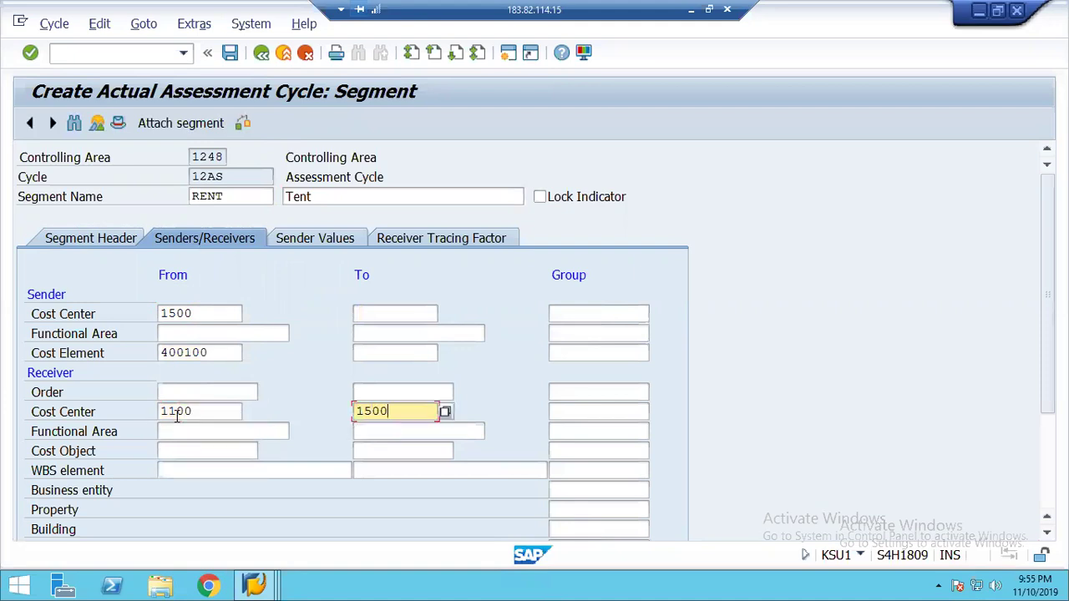
{"action": "key", "text": "Tab"}
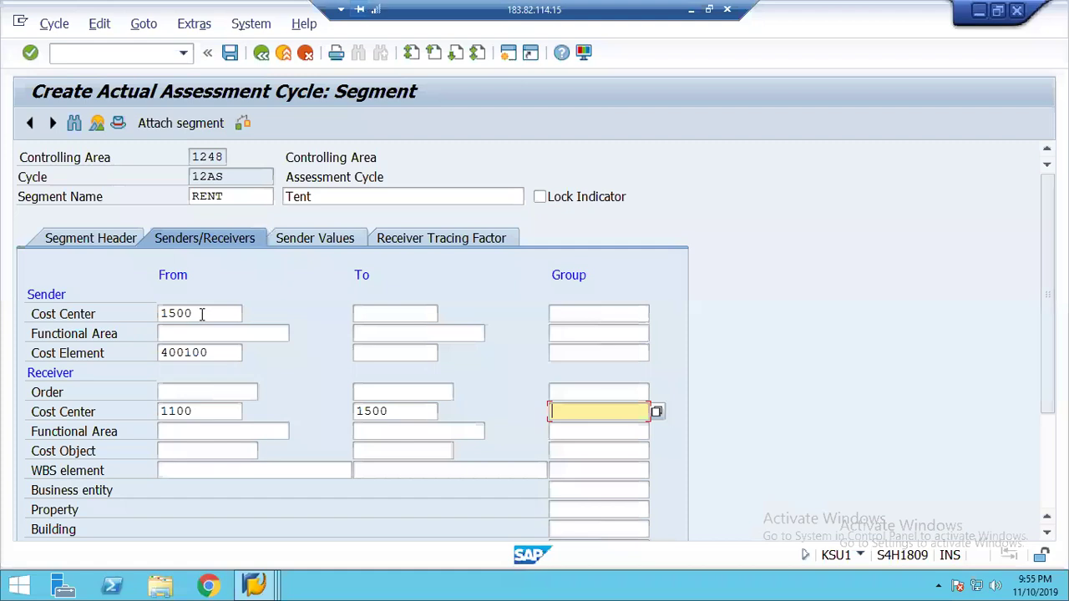
- Set the receiver percentages to 30 for cost center 1100, 15 for 1200, 30 for 1300 and 25 for 1400, leaving 1500 blank
{"action": "left_click", "coordinate": [422, 234]}
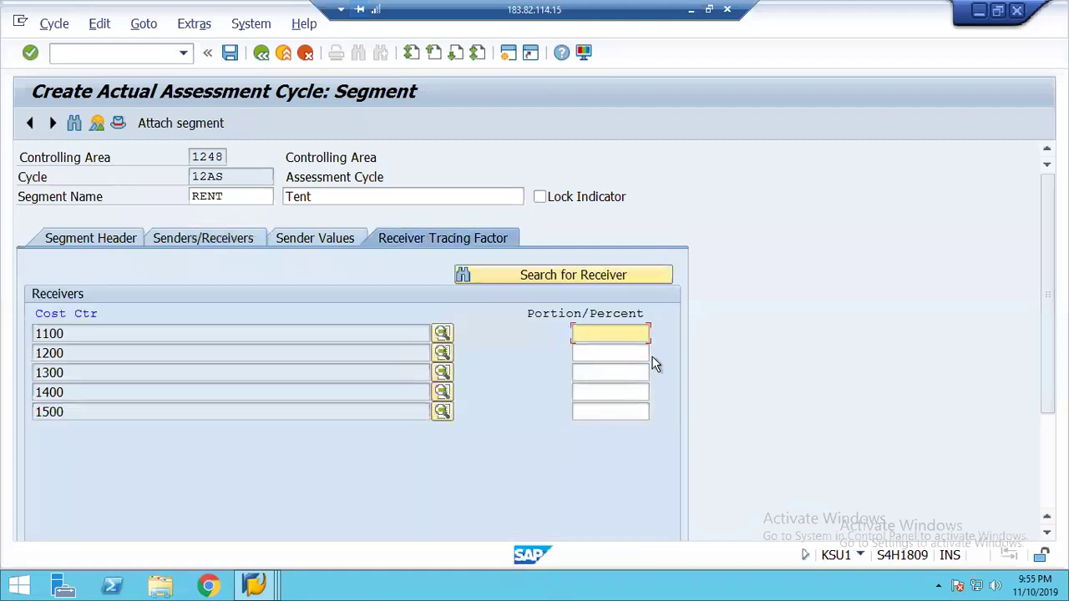
{"action": "left_click", "coordinate": [627, 411]}
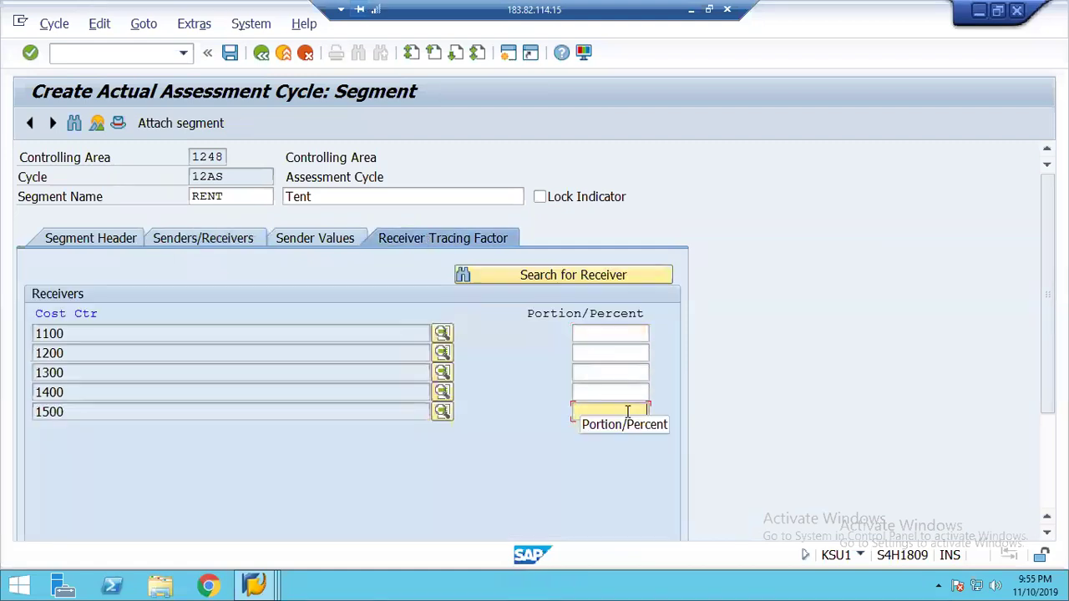
{"action": "left_click", "coordinate": [616, 394]}
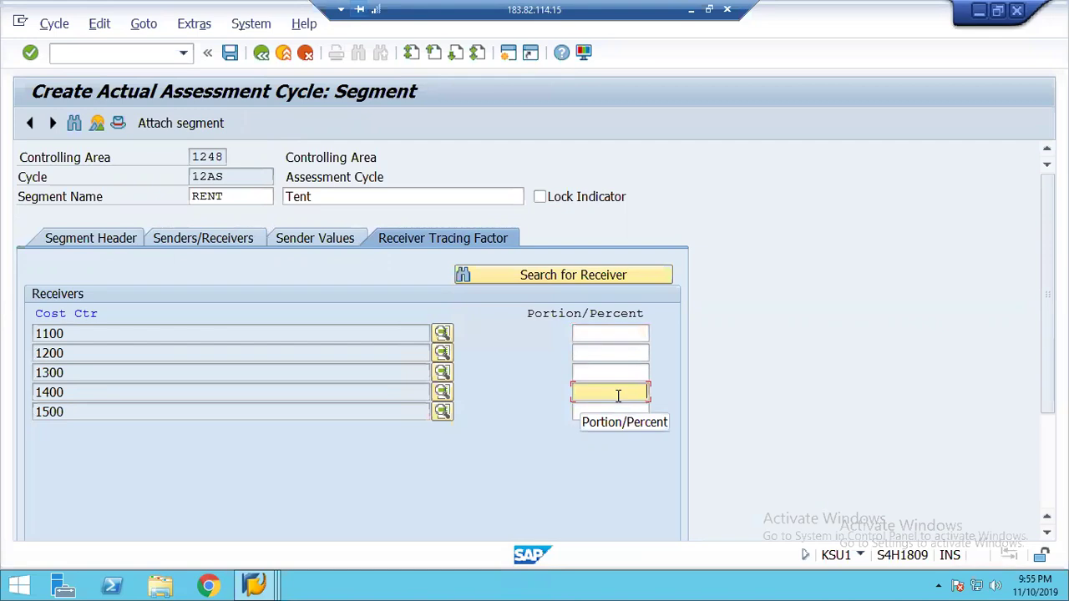
{"action": "type", "text": "25"}
{"action": "key", "text": "Up"}
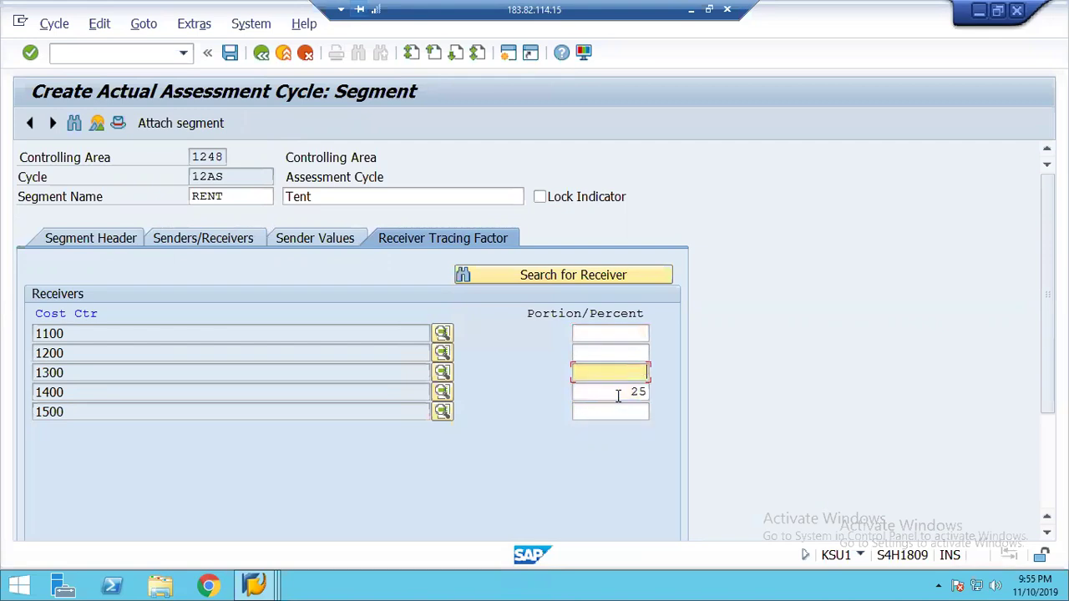
{"action": "key", "text": "Up"}
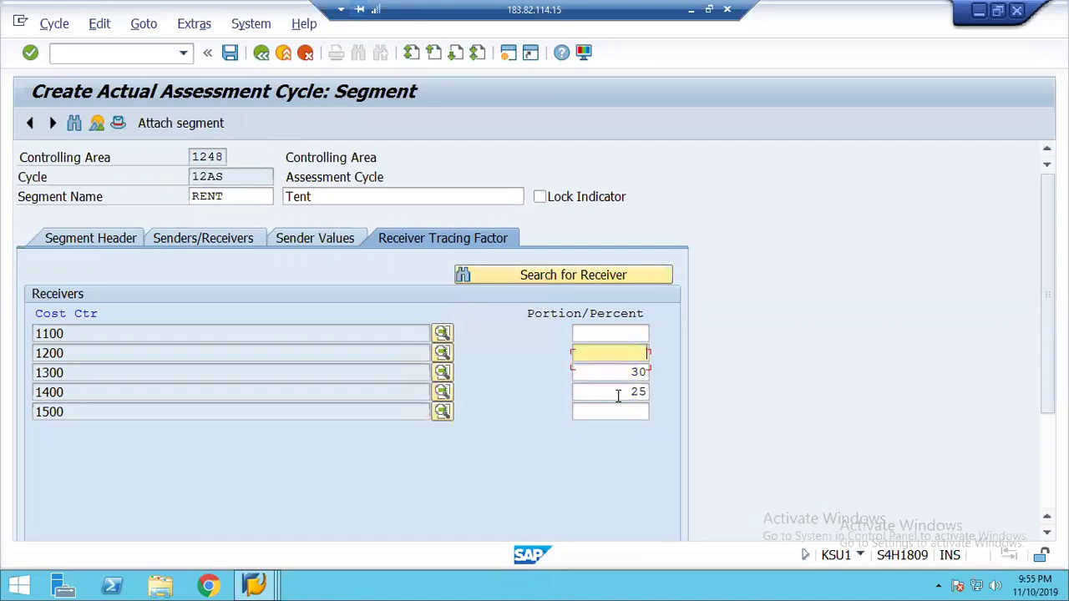
{"action": "type", "text": "15"}
{"action": "key", "text": "Up"}
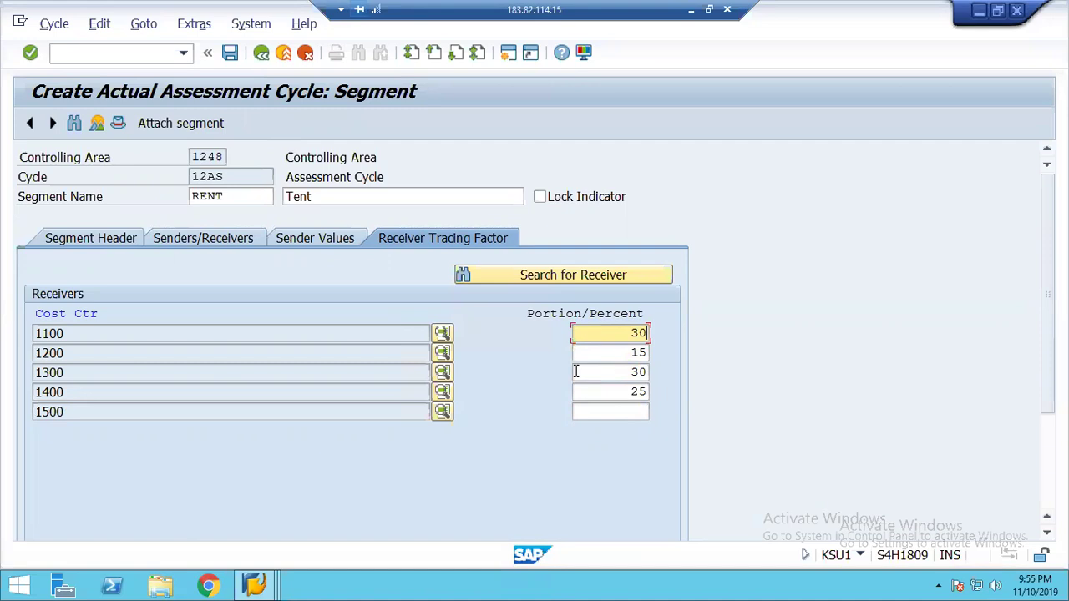
{"action": "key", "text": "Return"}
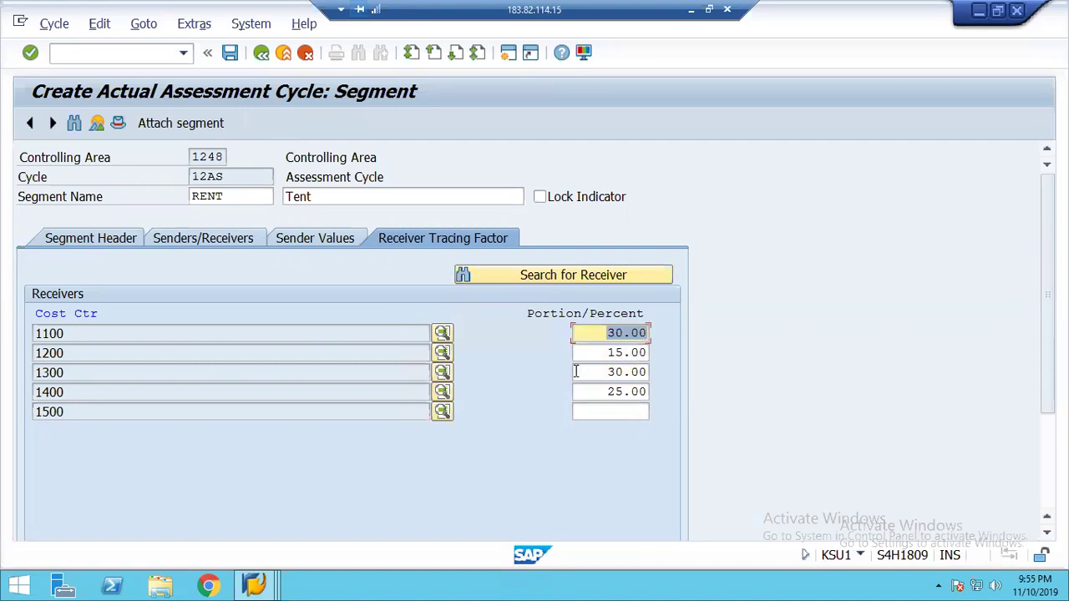
- Check the total of the Rent segment's receiver percentages and save the cycle under customizing request S18K900149
{"action": "left_click", "coordinate": [1044, 503]}
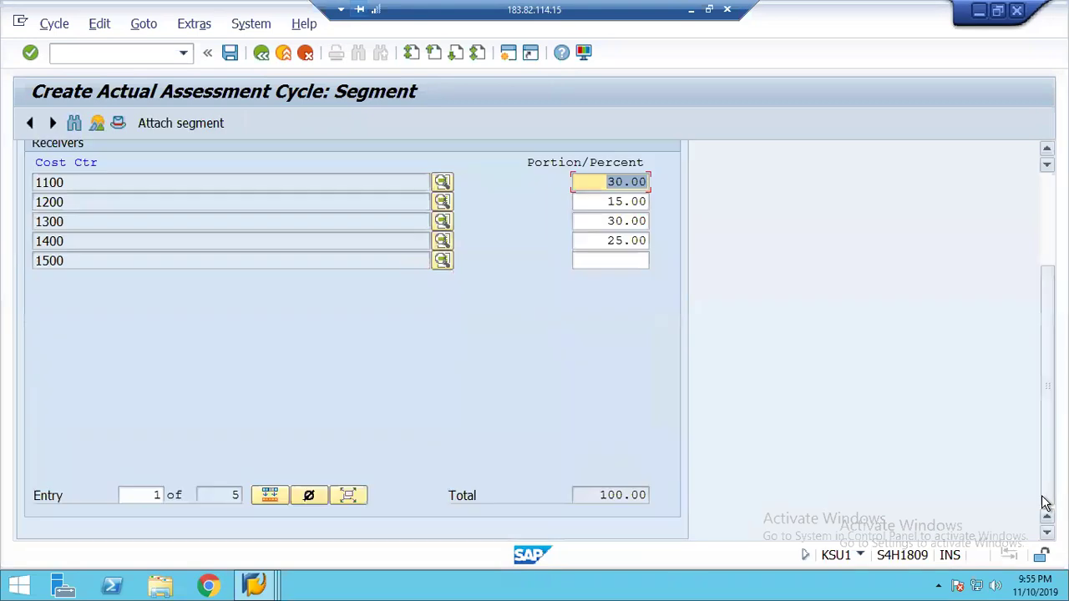
{"action": "left_click", "coordinate": [229, 53]}
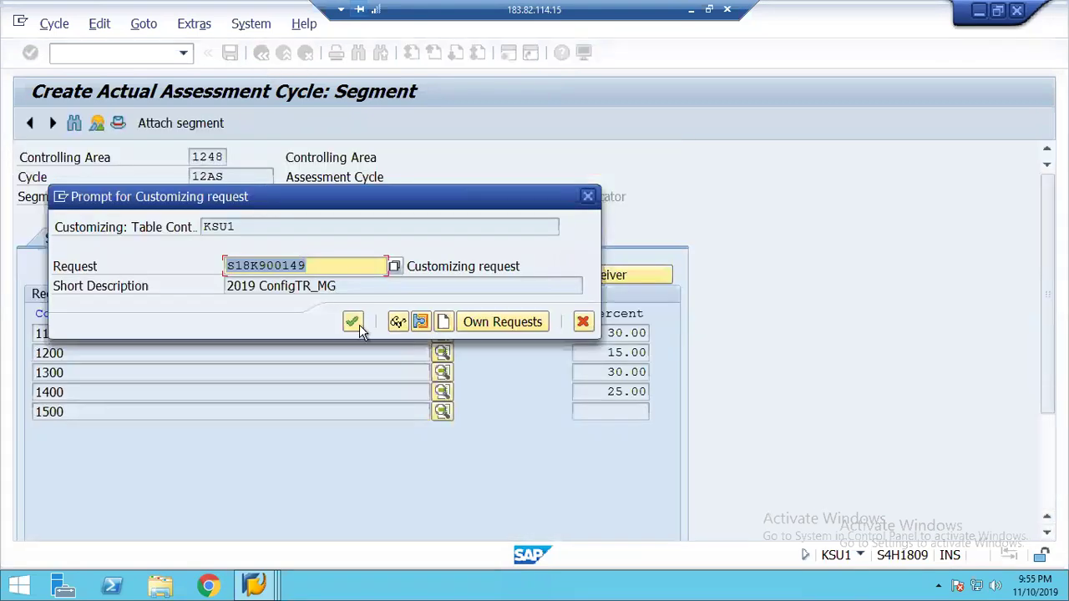
{"action": "left_click", "coordinate": [351, 322]}
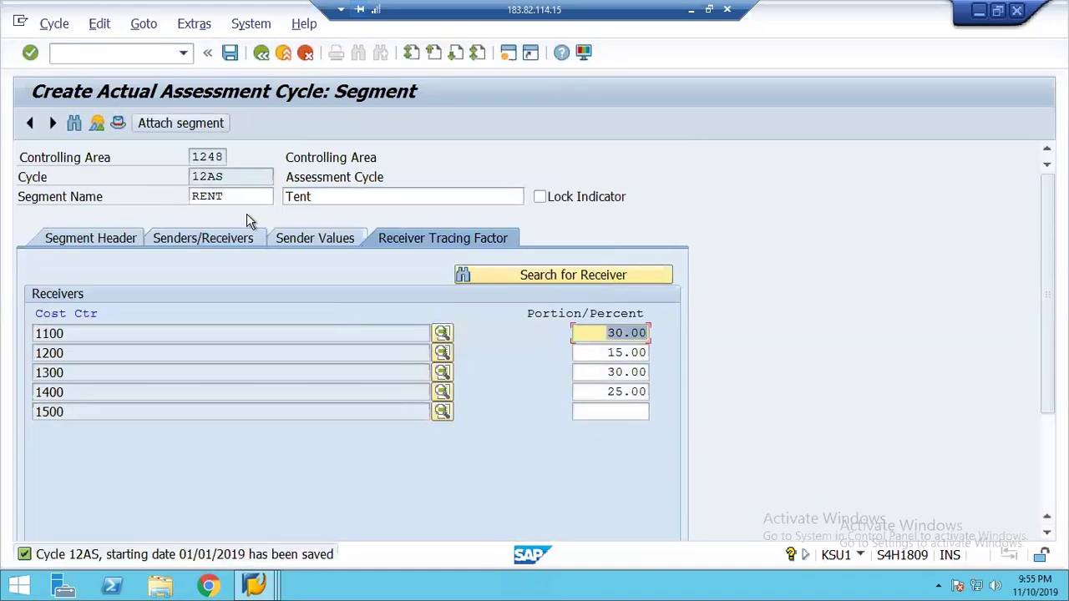
{"action": "left_click", "coordinate": [241, 174]}
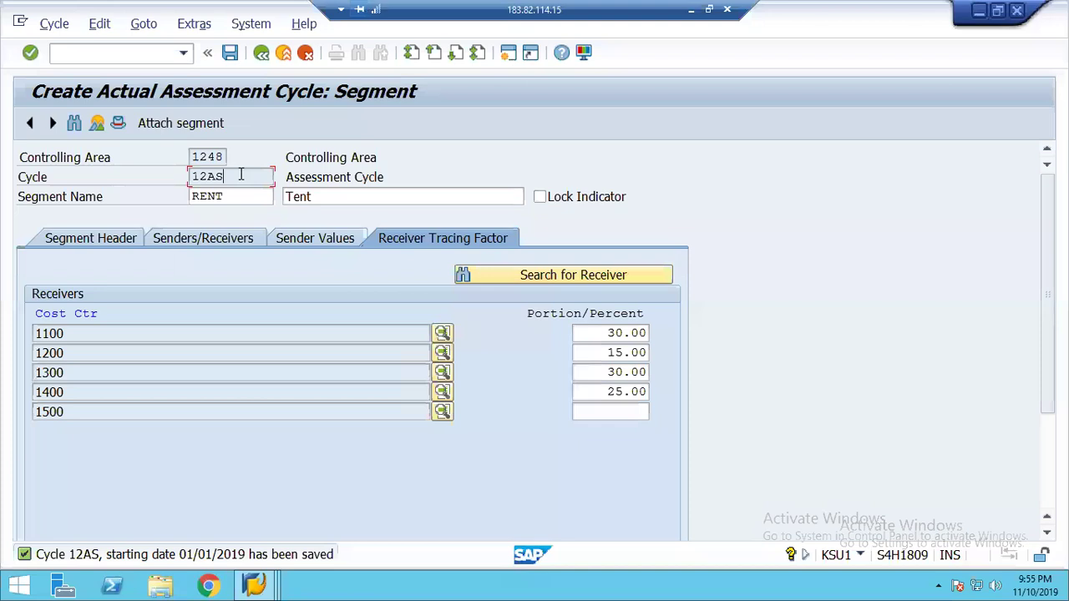
- Leave the creation of assessment cycle 12AS, saving the processed cycle under customizing request S18K900149
{"action": "left_click", "coordinate": [261, 54]}
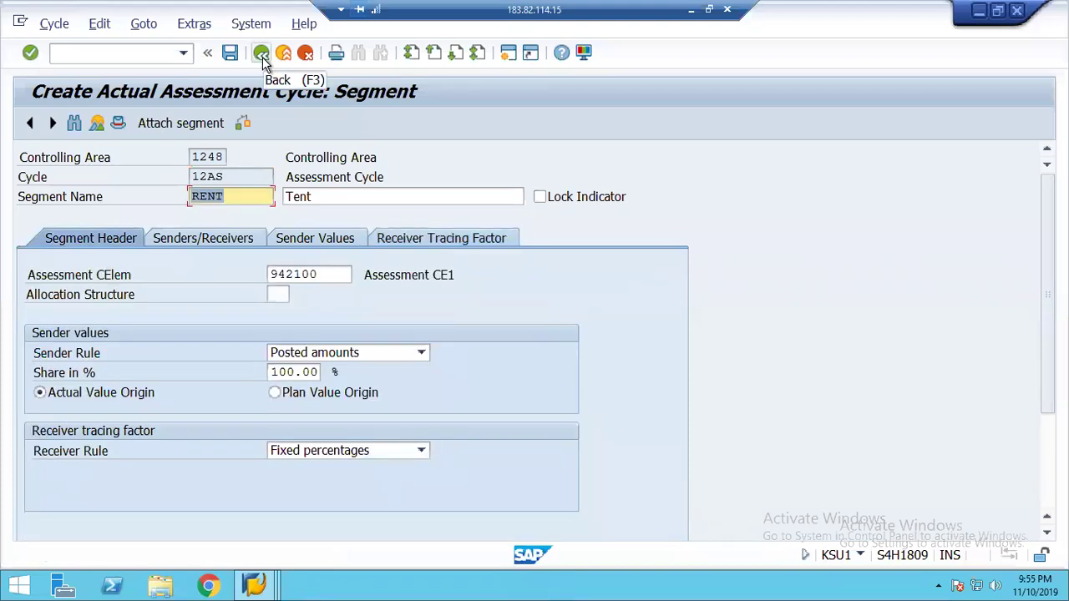
{"action": "left_click", "coordinate": [262, 54]}
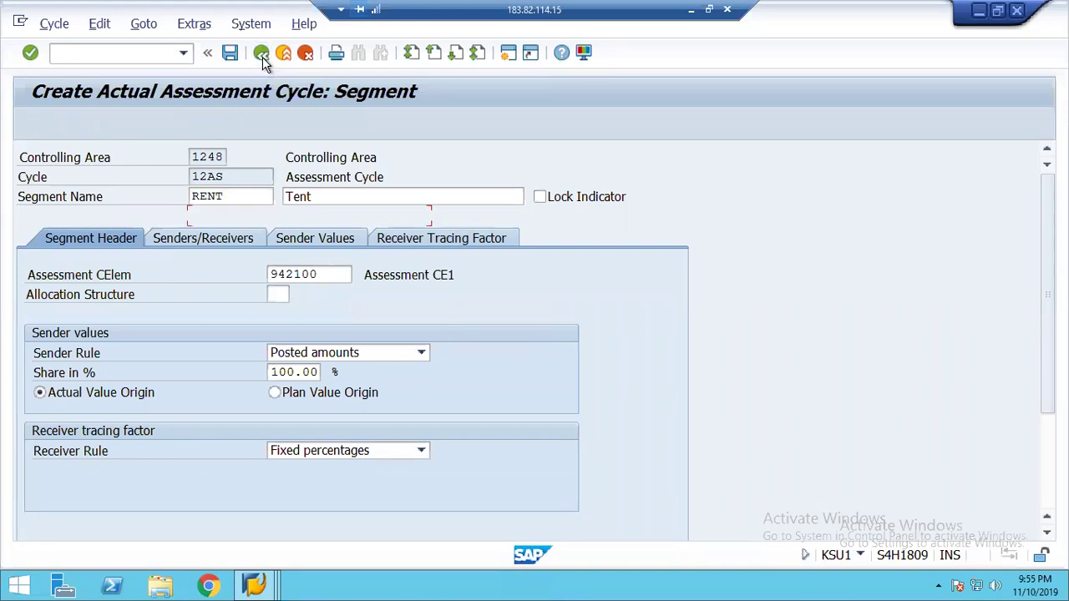
{"action": "left_click", "coordinate": [261, 53]}
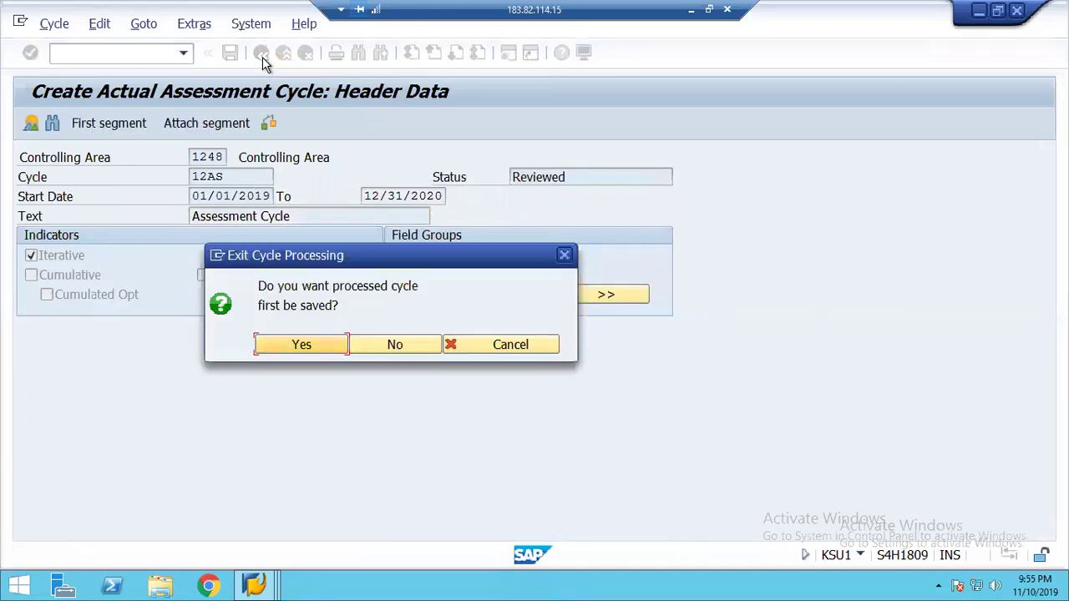
{"action": "left_click", "coordinate": [302, 345]}
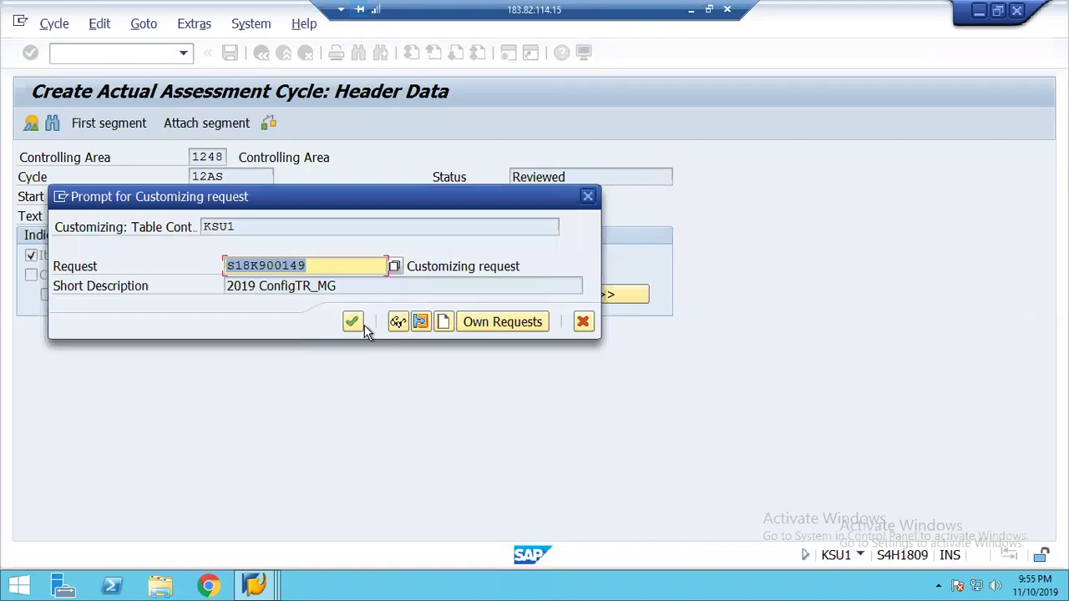
{"action": "left_click", "coordinate": [359, 326]}
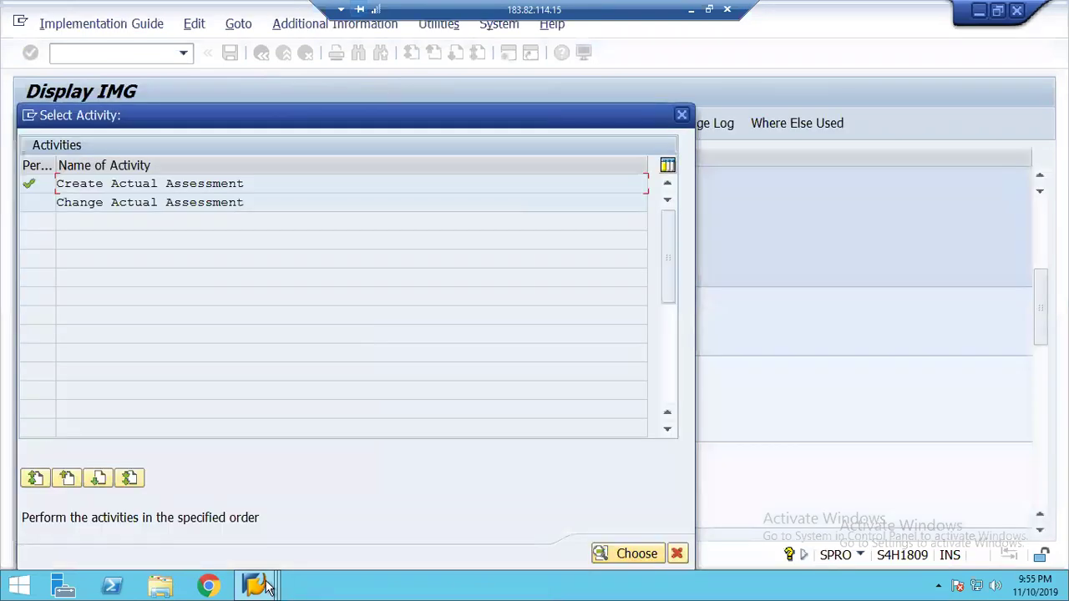
- Switch to the Display G/L Account Centrally session and start transaction KSB1 there
{"action": "left_click", "coordinate": [261, 585]}
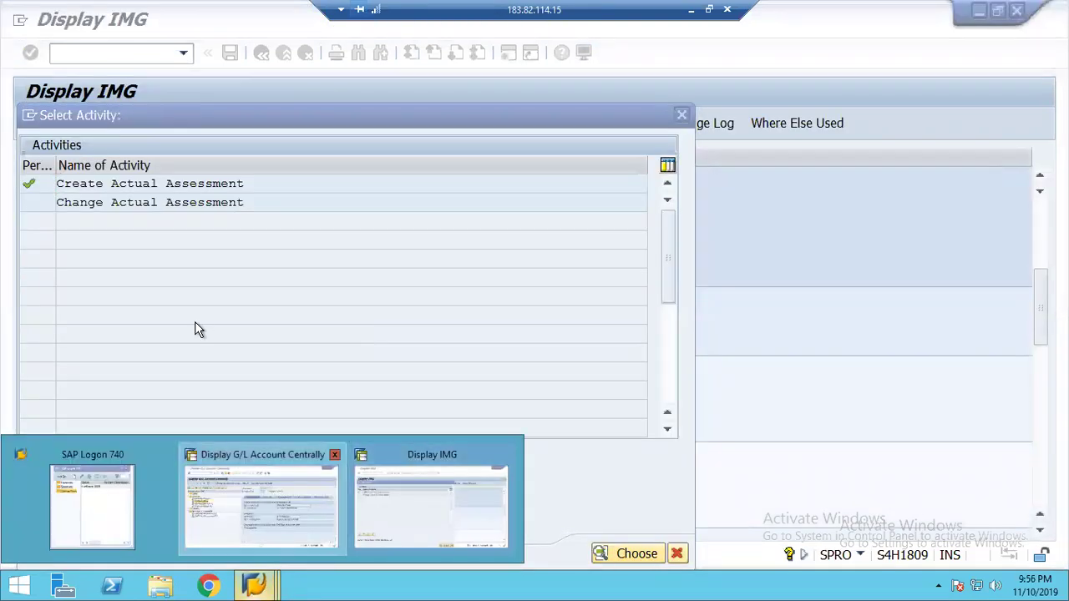
{"action": "left_click", "coordinate": [260, 501]}
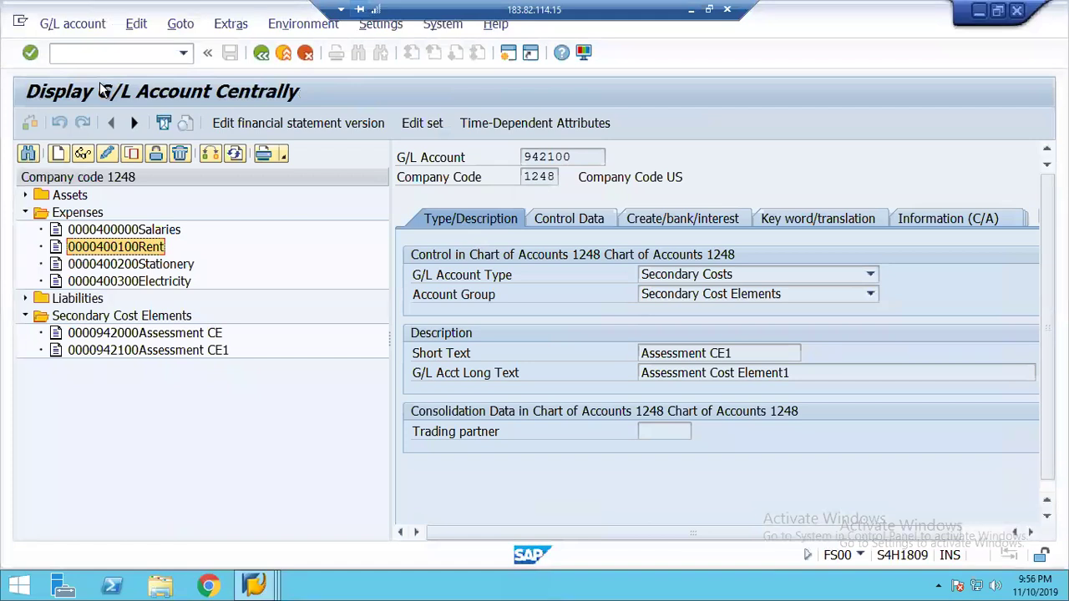
{"action": "left_click", "coordinate": [95, 53]}
{"action": "type", "text": "/nksb1"}
{"action": "key", "text": "Return"}
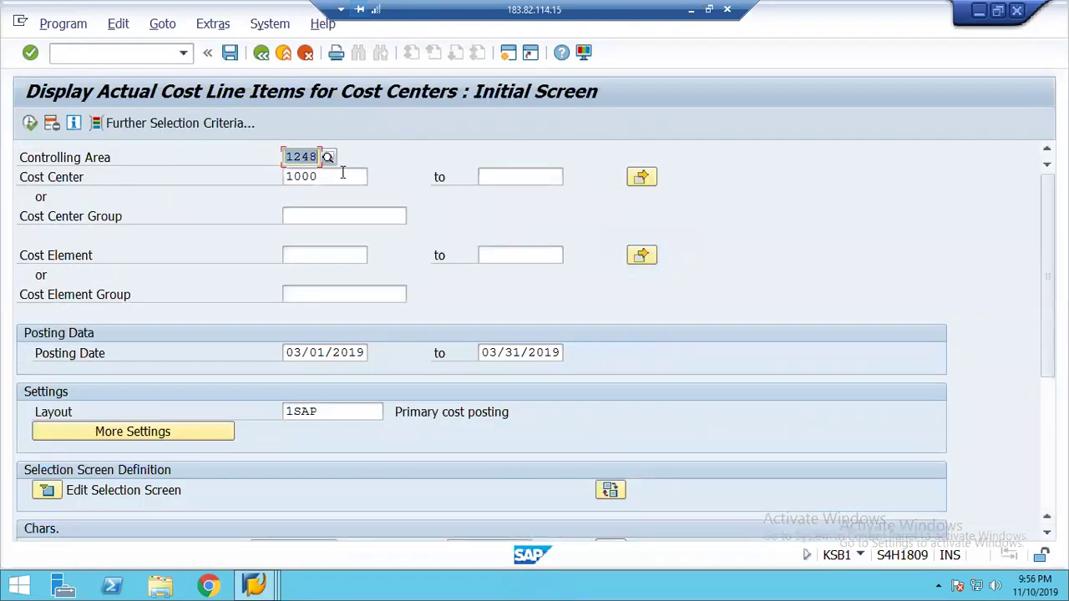
- Run the actual cost line item report for cost centers 1100 to 1500
{"action": "left_click", "coordinate": [342, 172]}
{"action": "key", "text": "BackSpace"}
{"action": "key", "text": "BackSpace"}
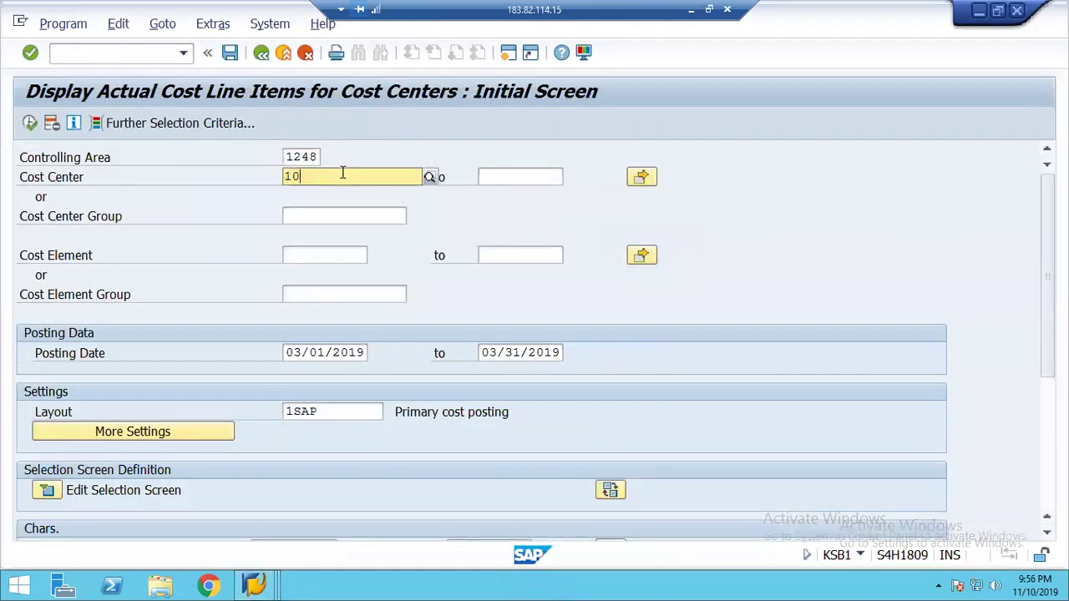
{"action": "type", "text": "100"}
{"action": "key", "text": "Tab"}
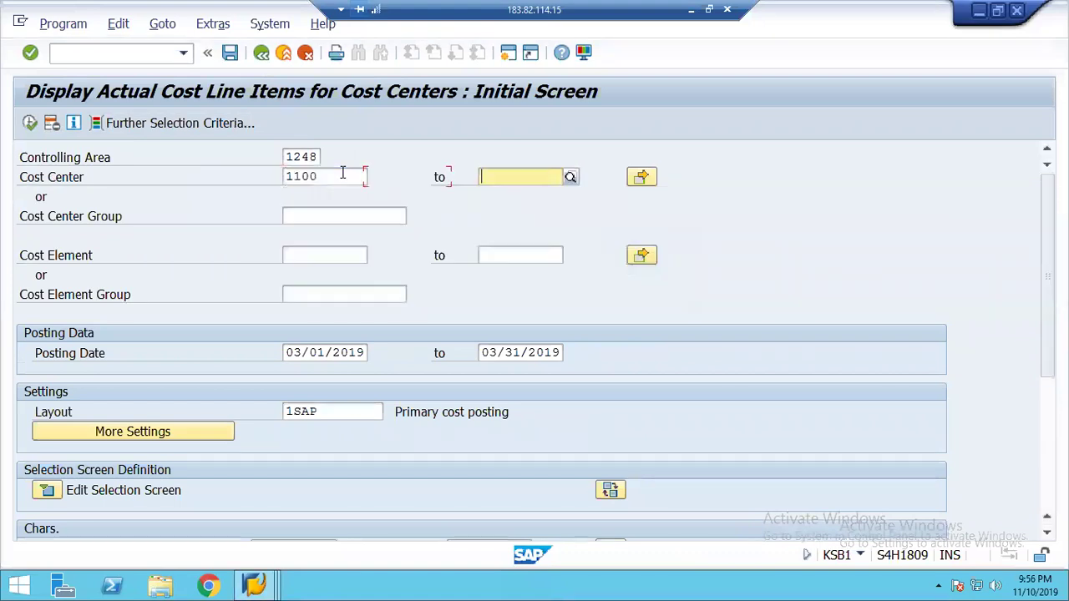
{"action": "type", "text": "1500"}
{"action": "key", "text": "Tab"}
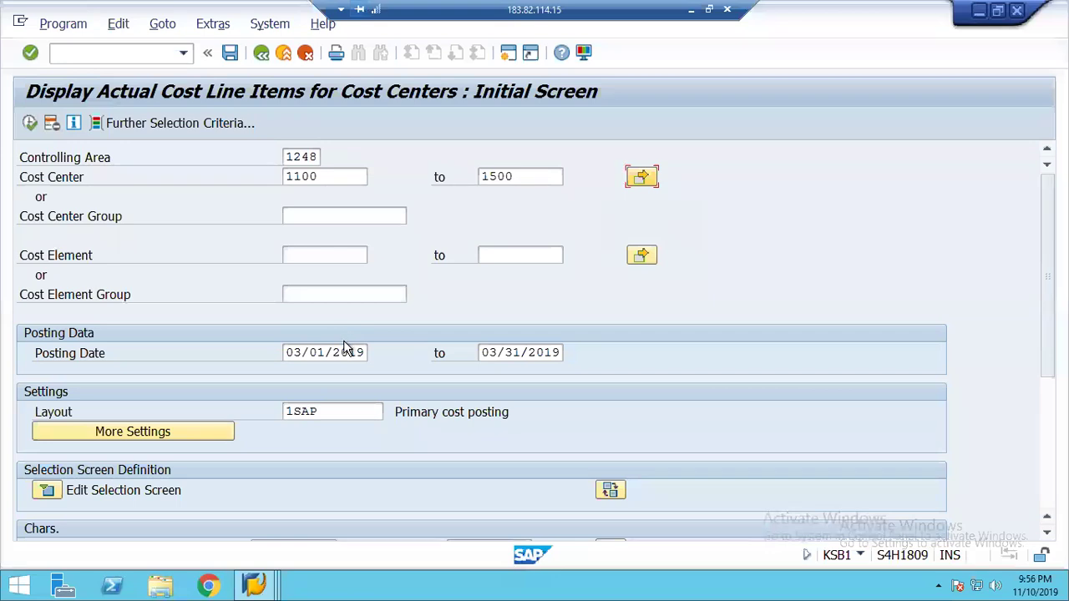
{"action": "left_click", "coordinate": [29, 124]}
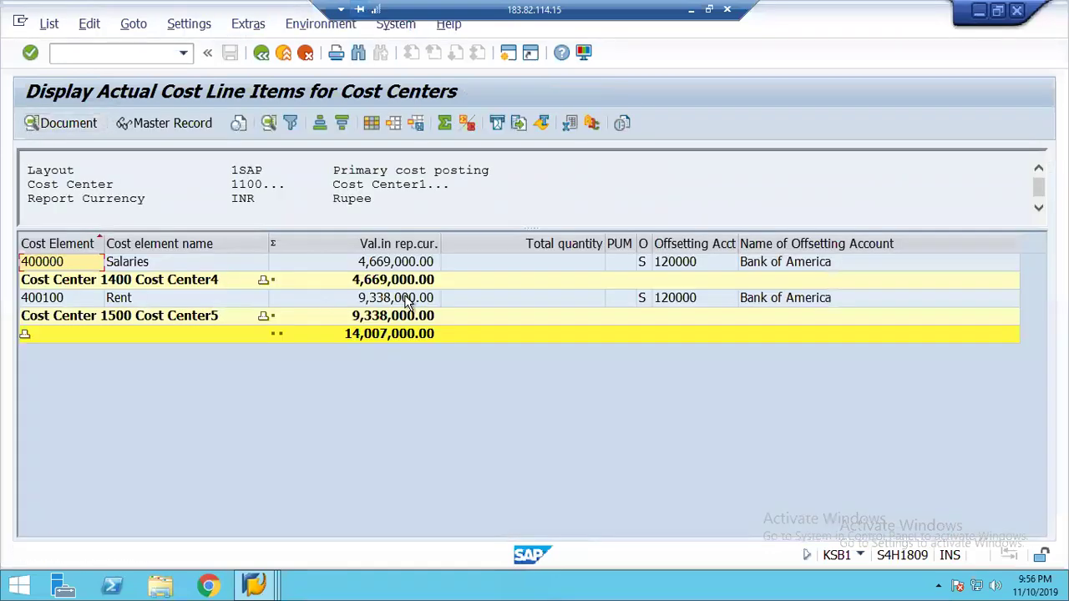
- Examine the Salaries and Rent amounts, their totals and the report currency in the cost center line items
{"action": "left_click", "coordinate": [380, 267]}
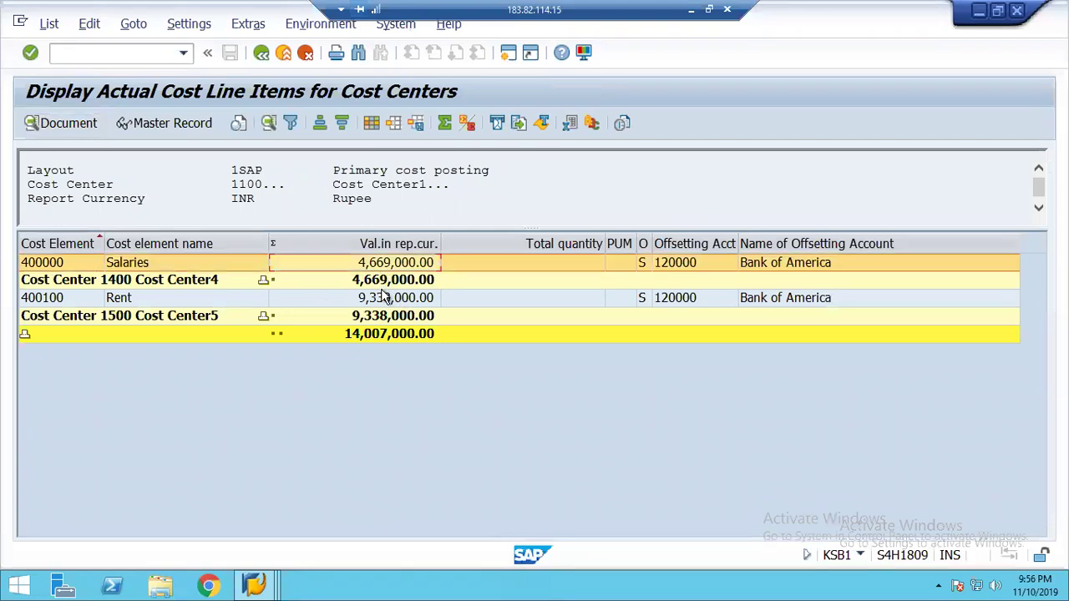
{"action": "left_click", "coordinate": [384, 297]}
{"action": "left_click", "coordinate": [387, 334]}
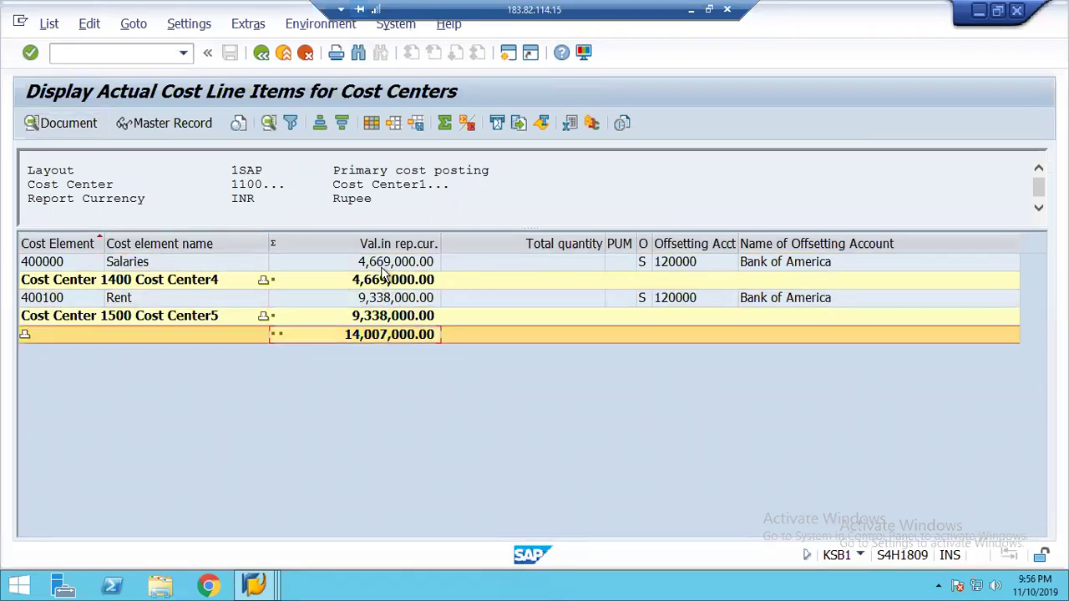
{"action": "left_click", "coordinate": [383, 266]}
{"action": "left_click", "coordinate": [385, 283]}
{"action": "left_click", "coordinate": [386, 300]}
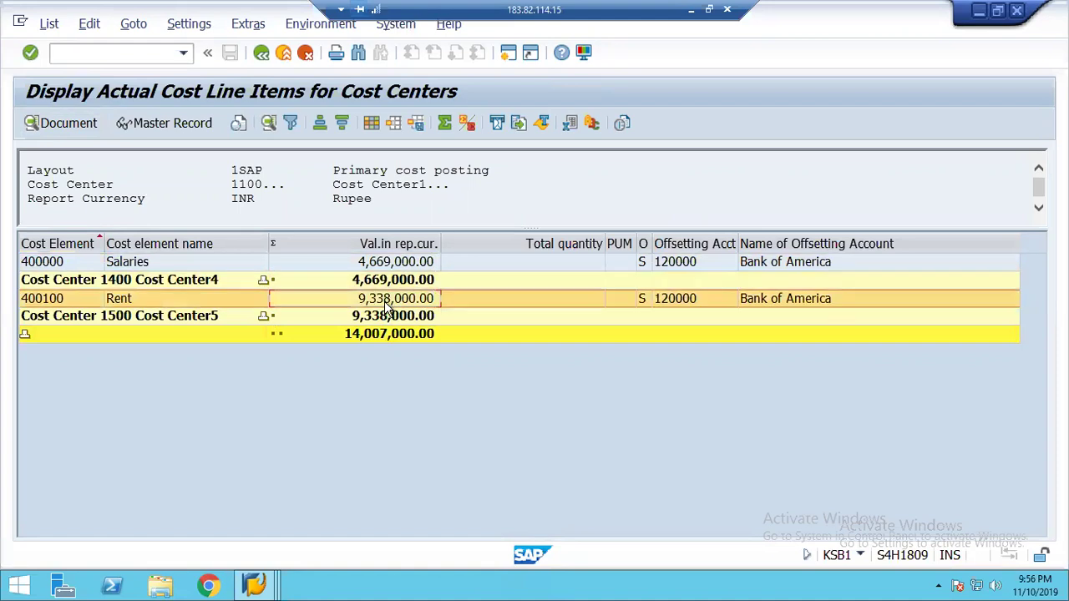
{"action": "left_click_drag", "start_coordinate": [233, 197], "coordinate": [263, 199]}
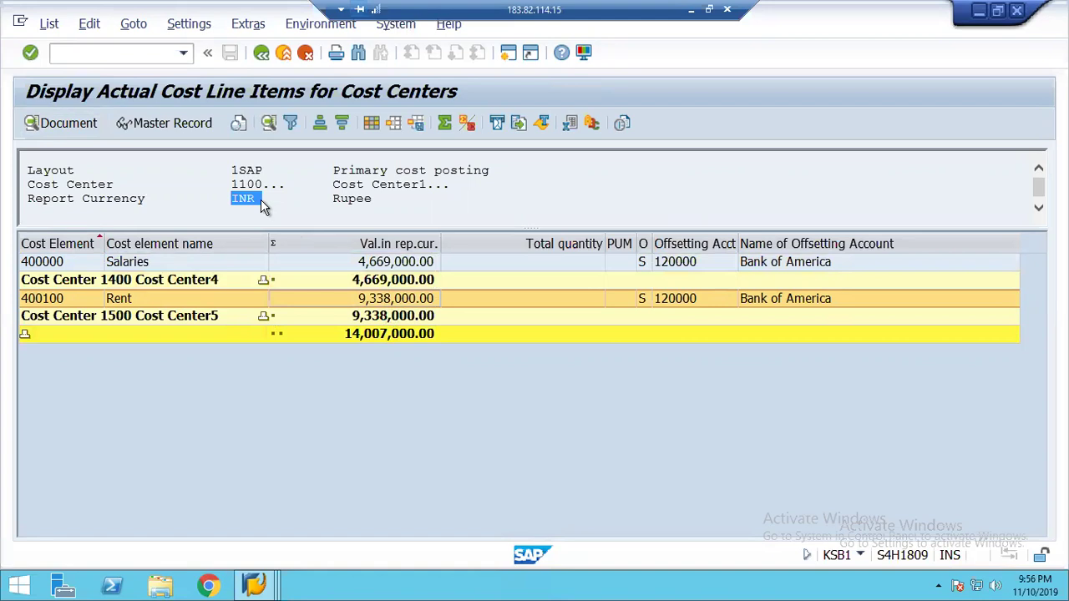
{"action": "left_click", "coordinate": [374, 264]}
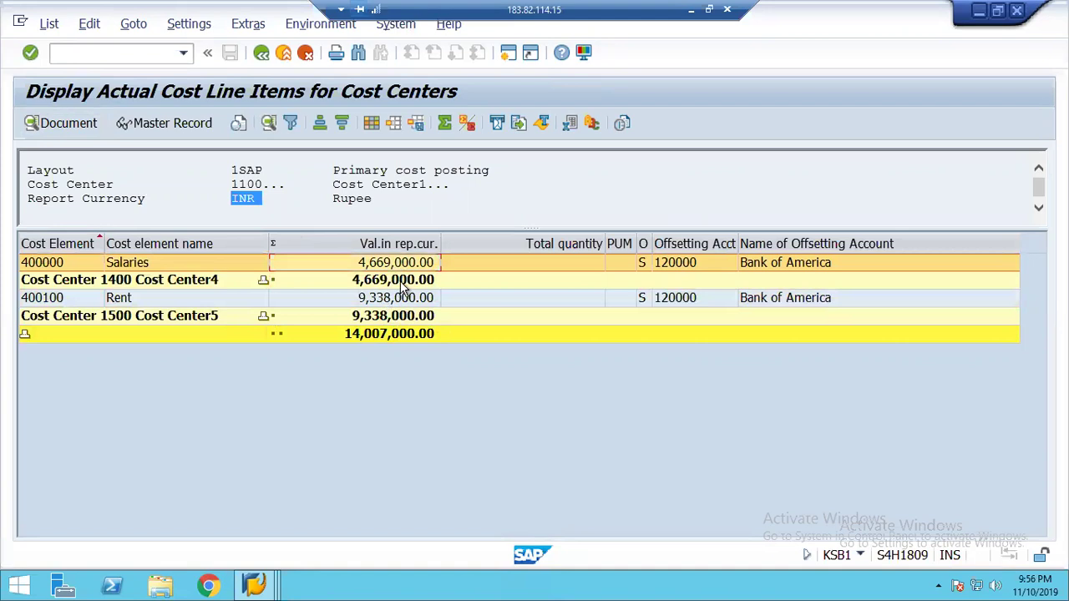
{"action": "left_click", "coordinate": [372, 301]}
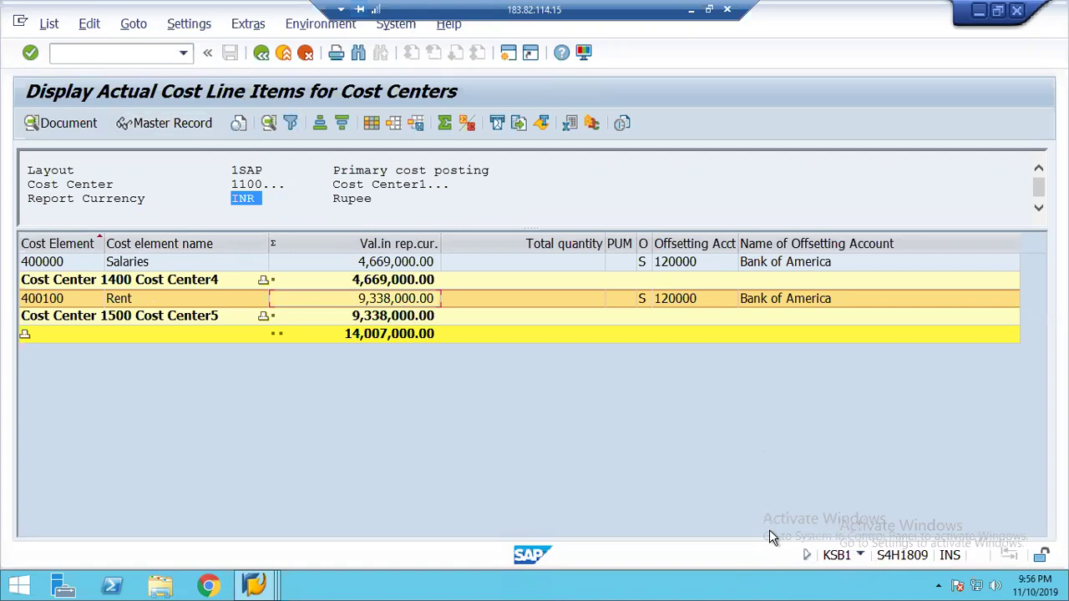
- Exit the line item report and start transaction S_ALR_87013611
{"action": "left_click", "coordinate": [287, 53]}
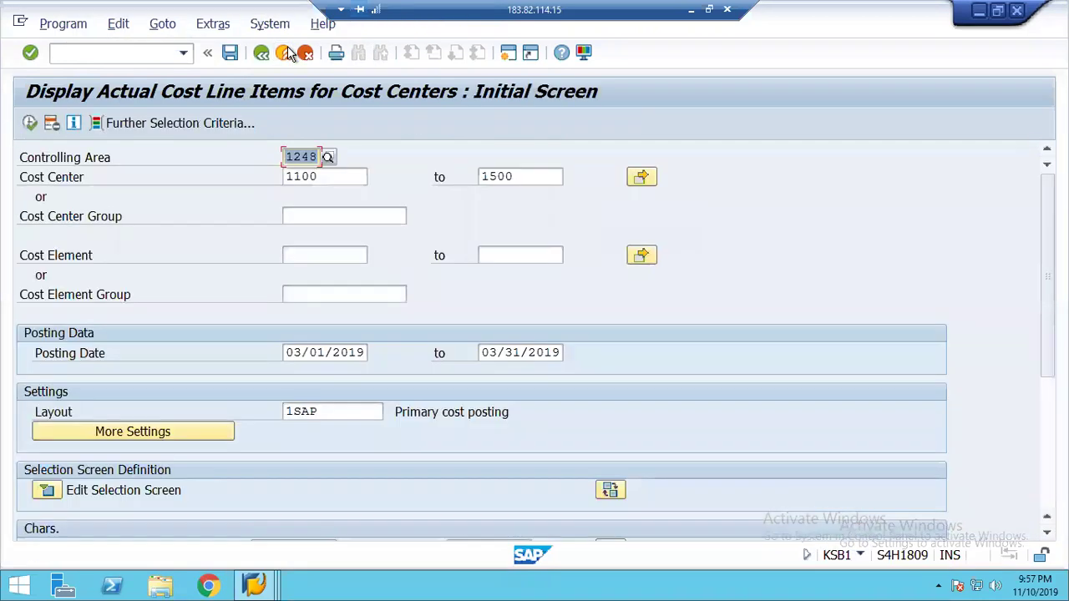
{"action": "left_click", "coordinate": [286, 53]}
{"action": "type", "text": "s_alr"}
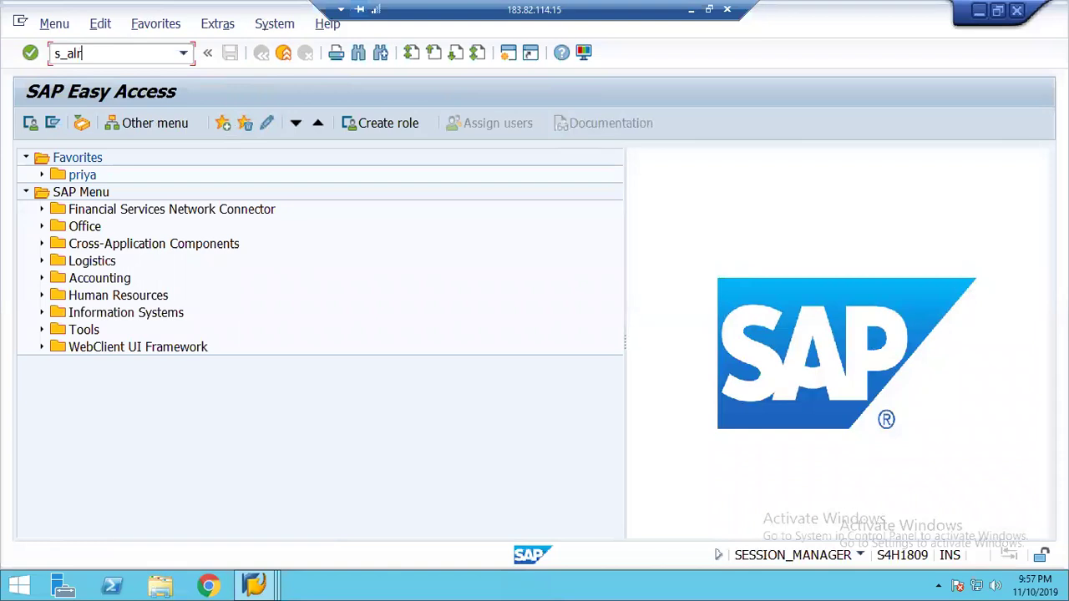
{"action": "type", "text": "_87013611"}
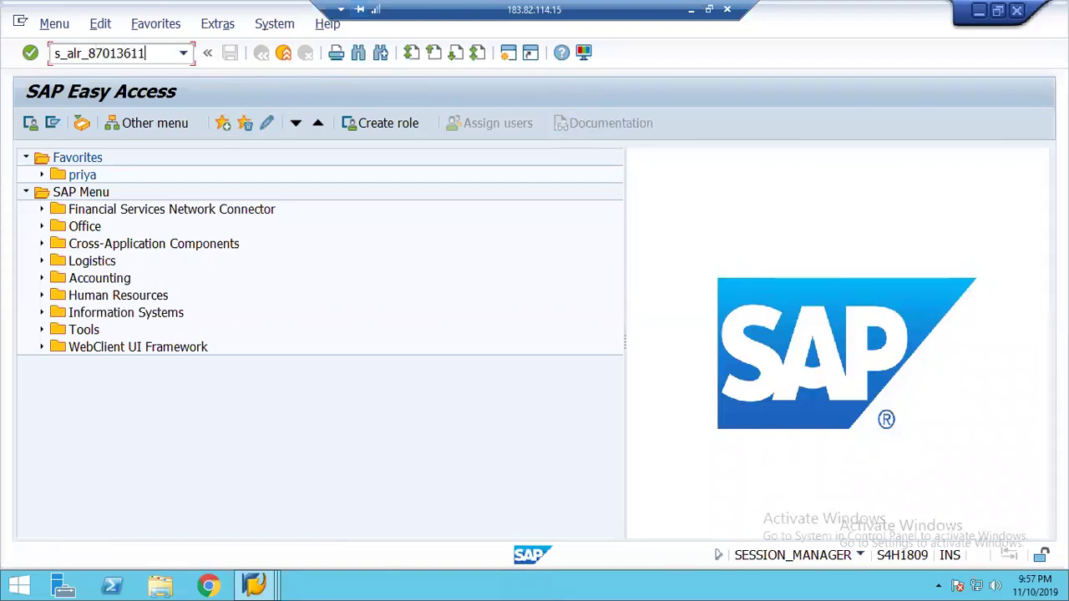
{"action": "key", "text": "Return"}
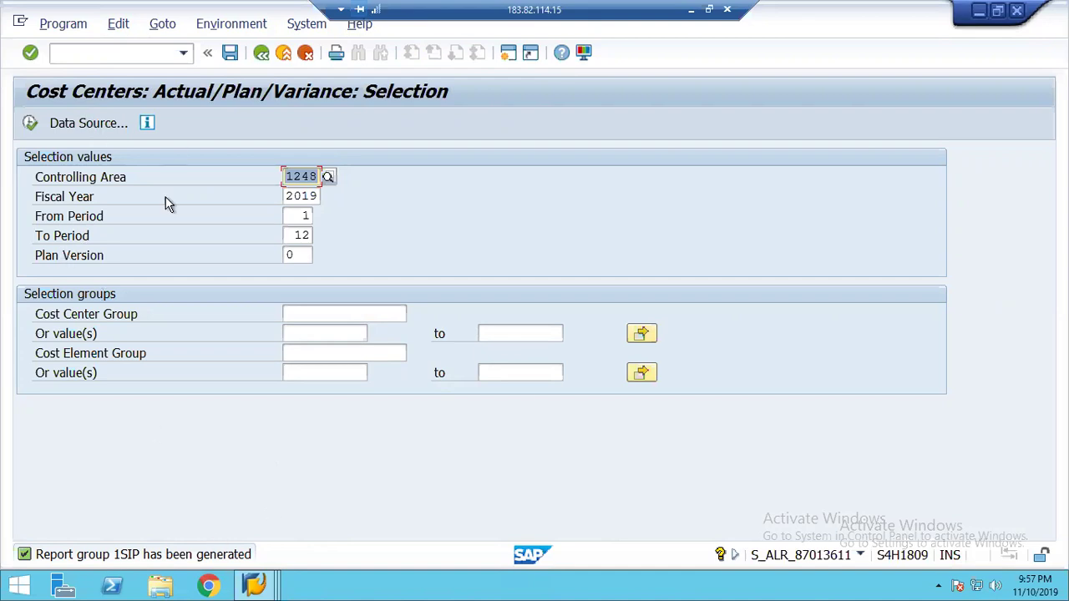
- Run the actual/plan/variance report for controlling area 1248, fiscal year 2019, periods 1 to 12, and view cost centers 1000 and 1400
{"action": "left_click", "coordinate": [31, 122]}
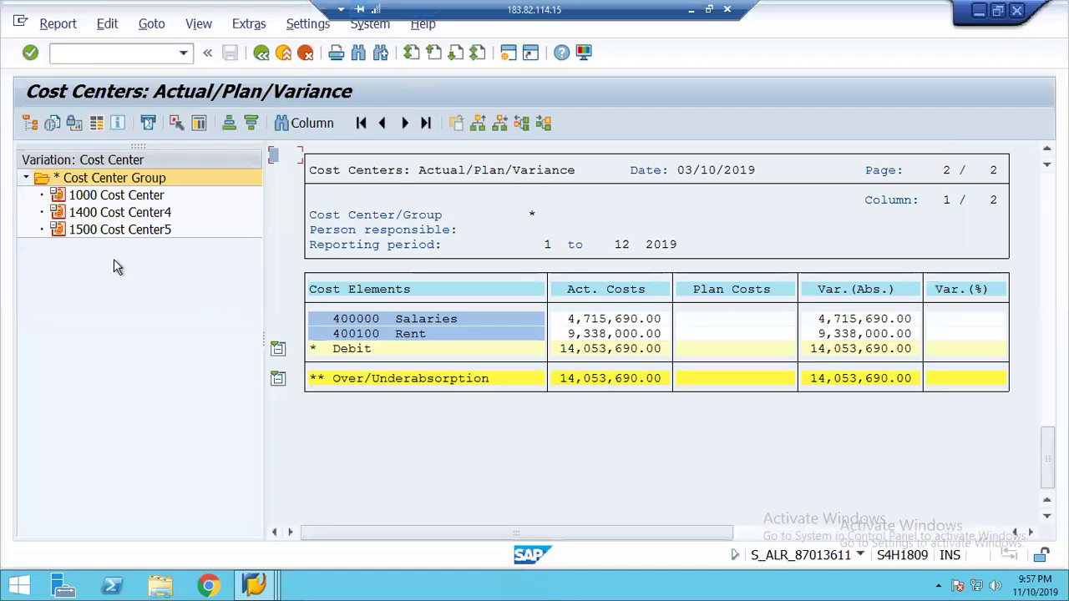
{"action": "left_click", "coordinate": [93, 197]}
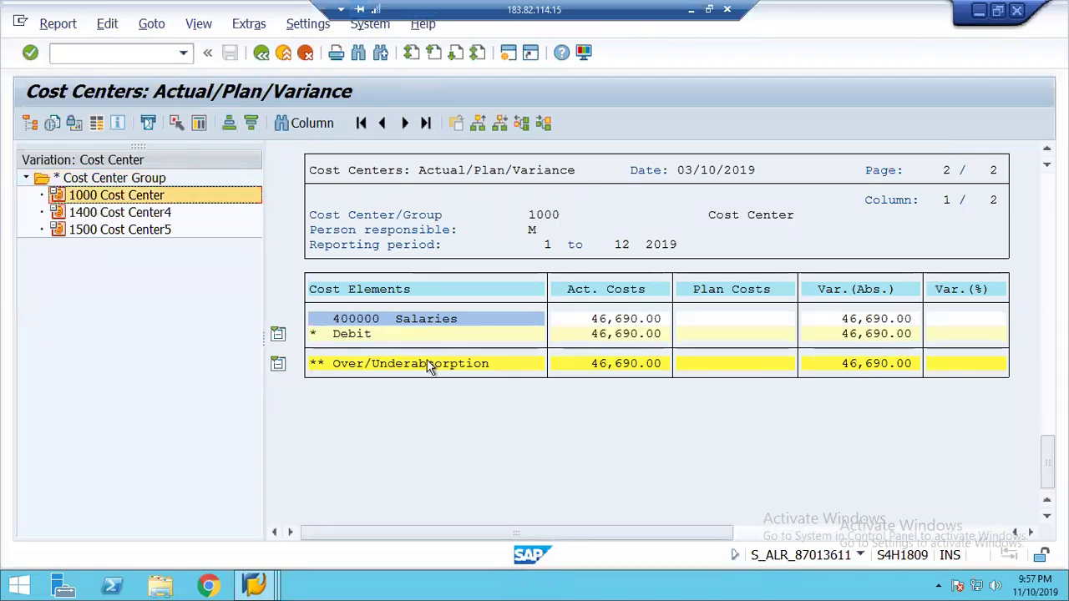
{"action": "left_click", "coordinate": [93, 212]}
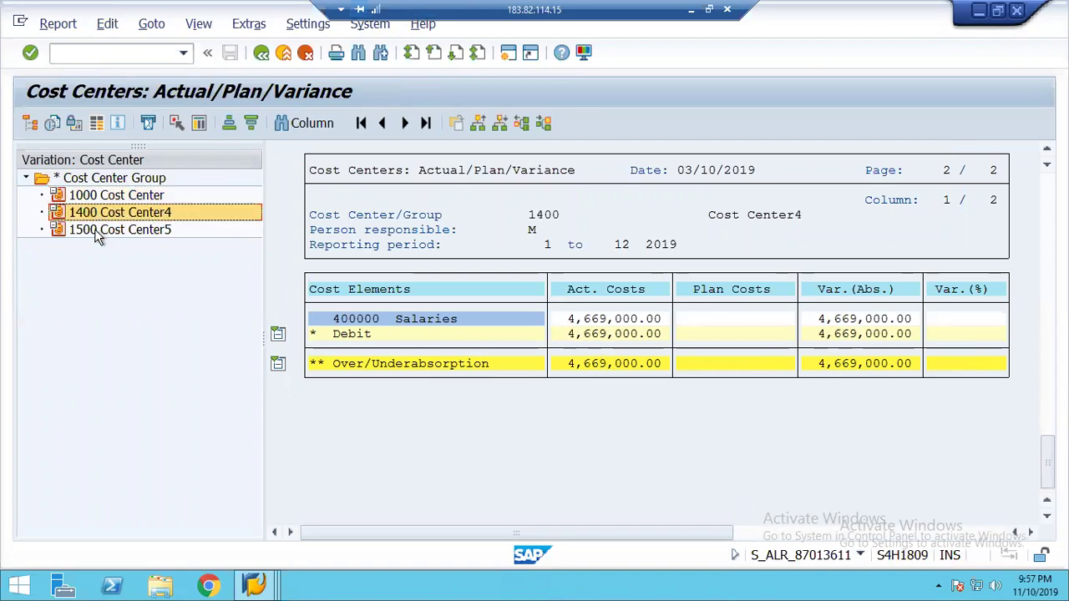
- Display the figures for cost center 1500 in the Actual/Plan/Variance report, and exit the report back to SAP Easy Access
{"action": "left_click", "coordinate": [97, 237]}
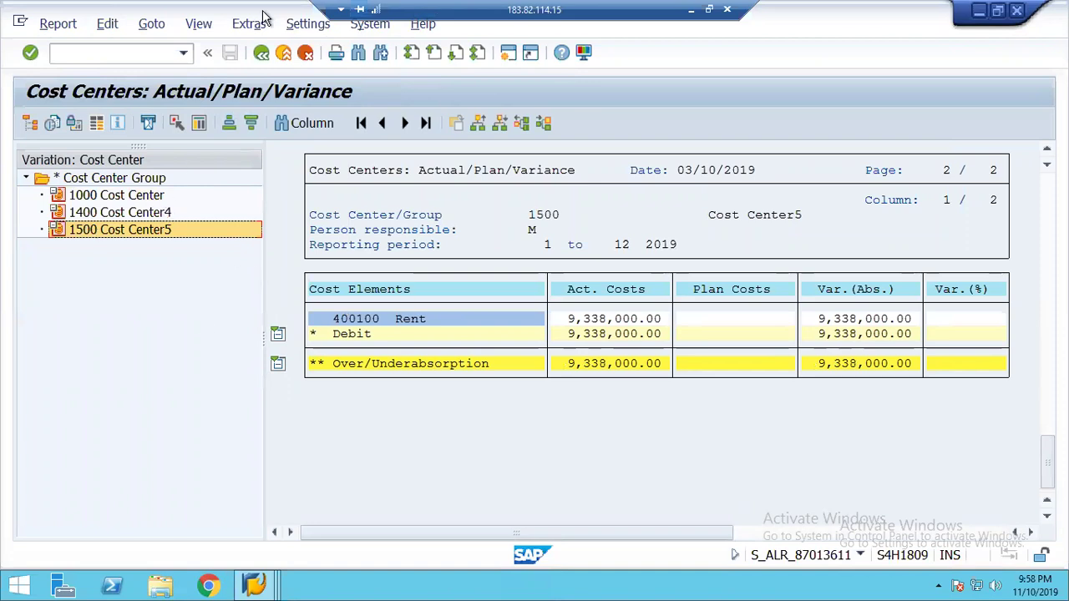
{"action": "left_click", "coordinate": [261, 53]}
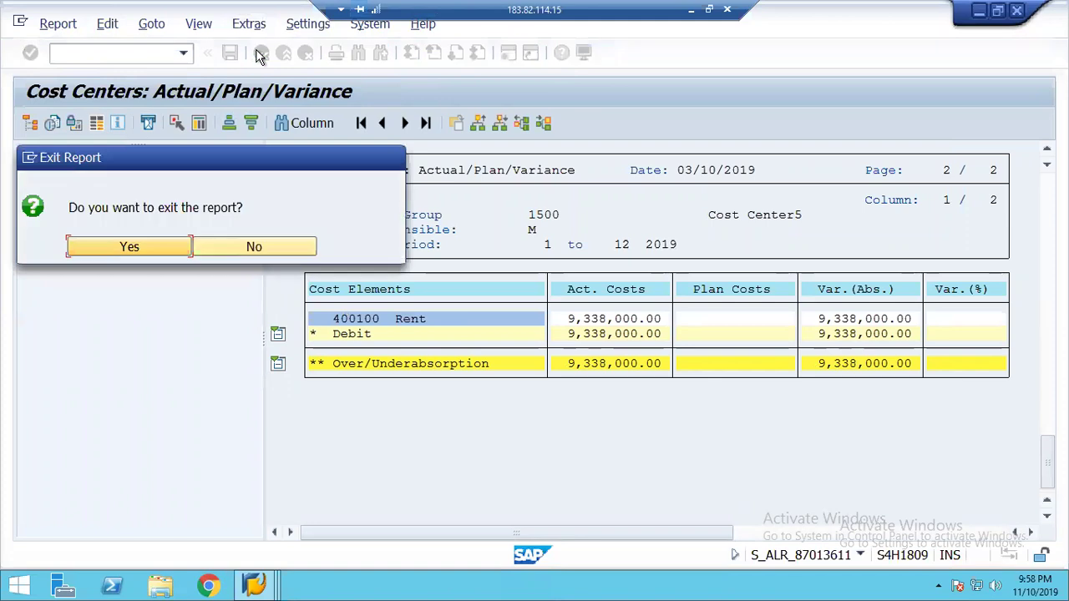
{"action": "left_click", "coordinate": [114, 249]}
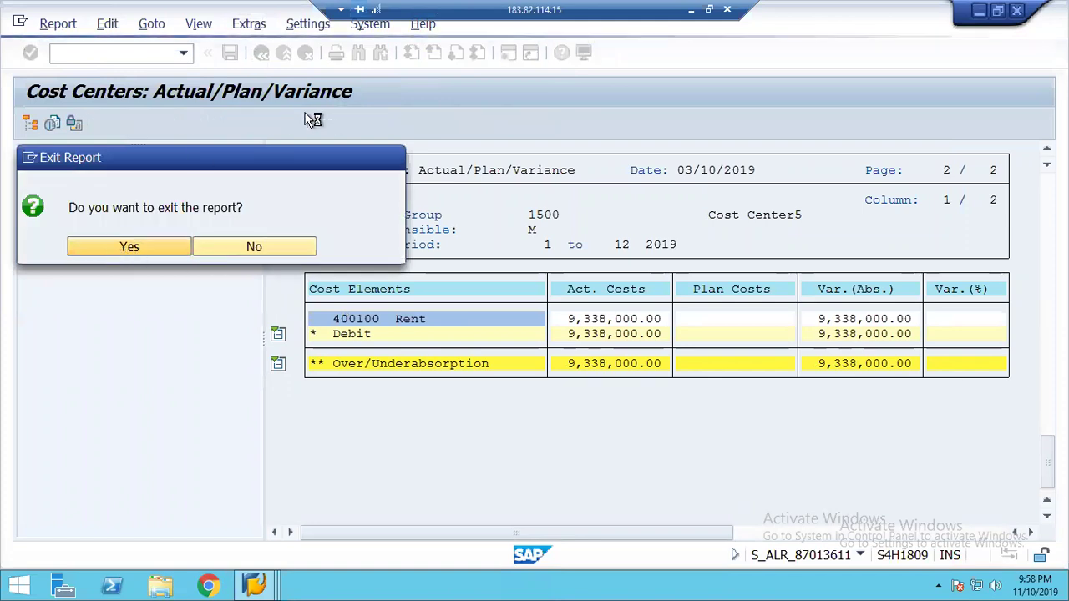
{"action": "left_click", "coordinate": [260, 55]}
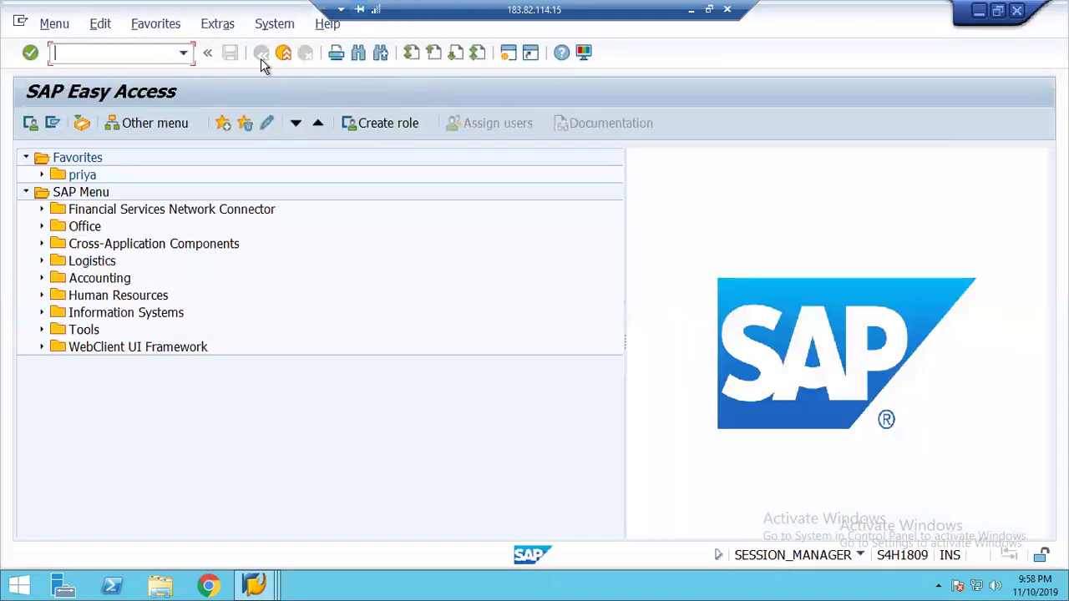
- Open transaction KSU5 - Assessment from the period-end closing allocations of Cost Center Accounting
{"action": "left_click", "coordinate": [41, 280]}
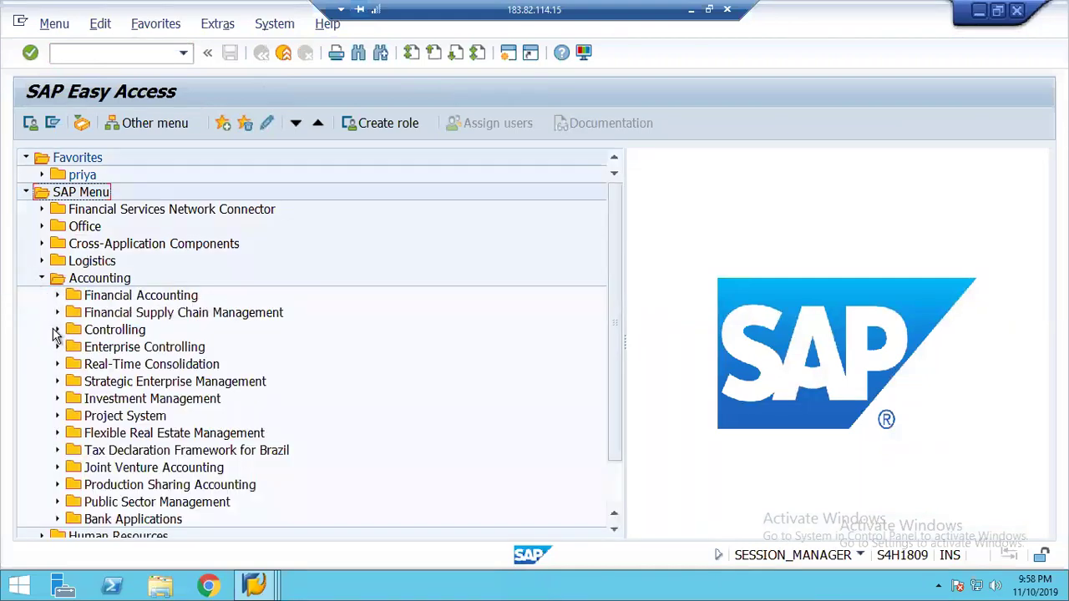
{"action": "left_click", "coordinate": [55, 331]}
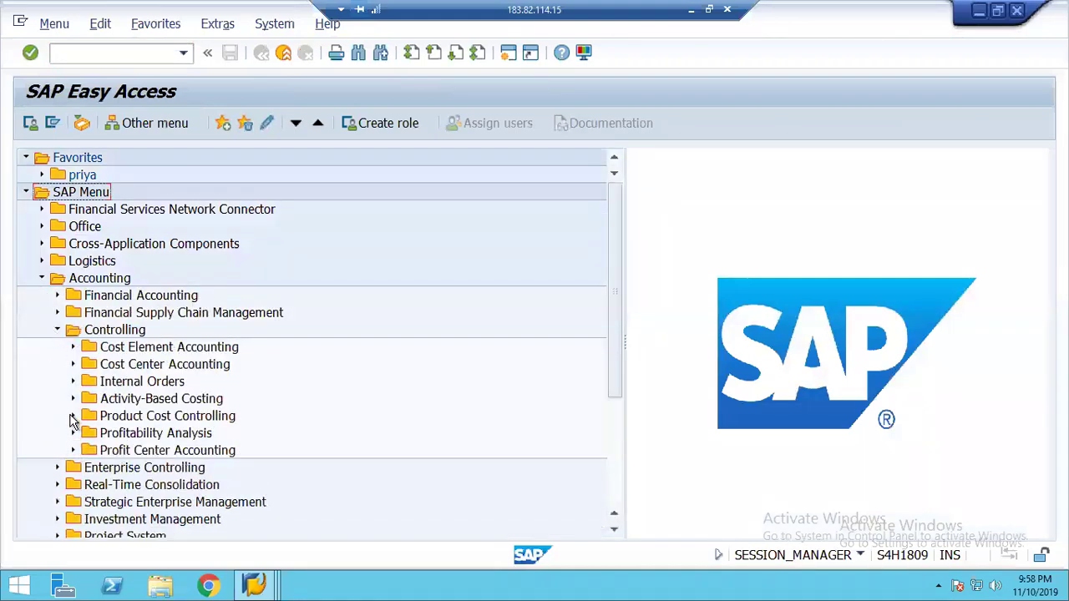
{"action": "left_click", "coordinate": [73, 365]}
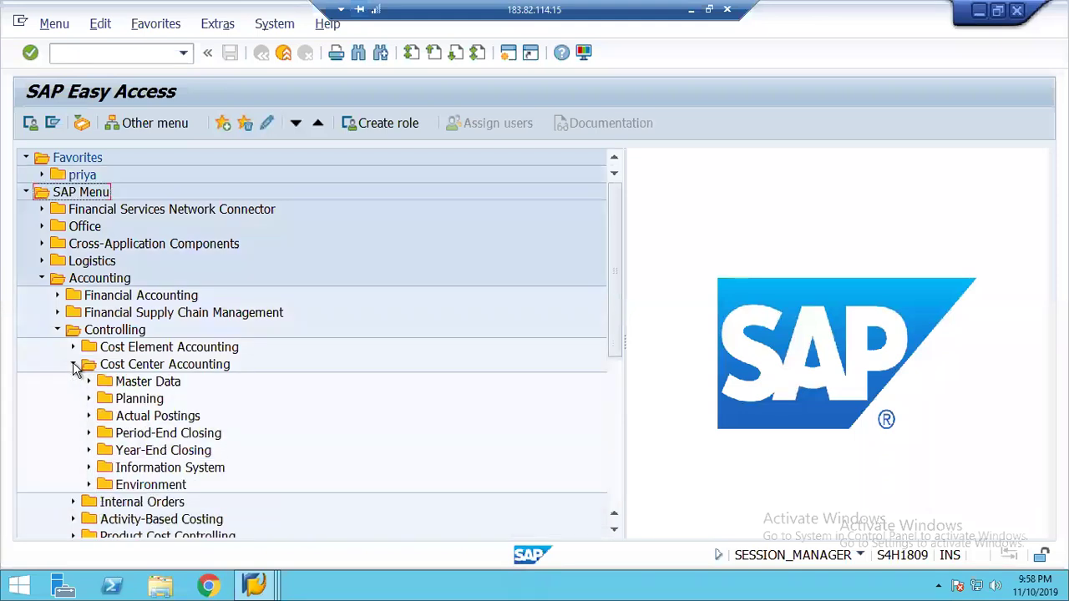
{"action": "left_click", "coordinate": [88, 433]}
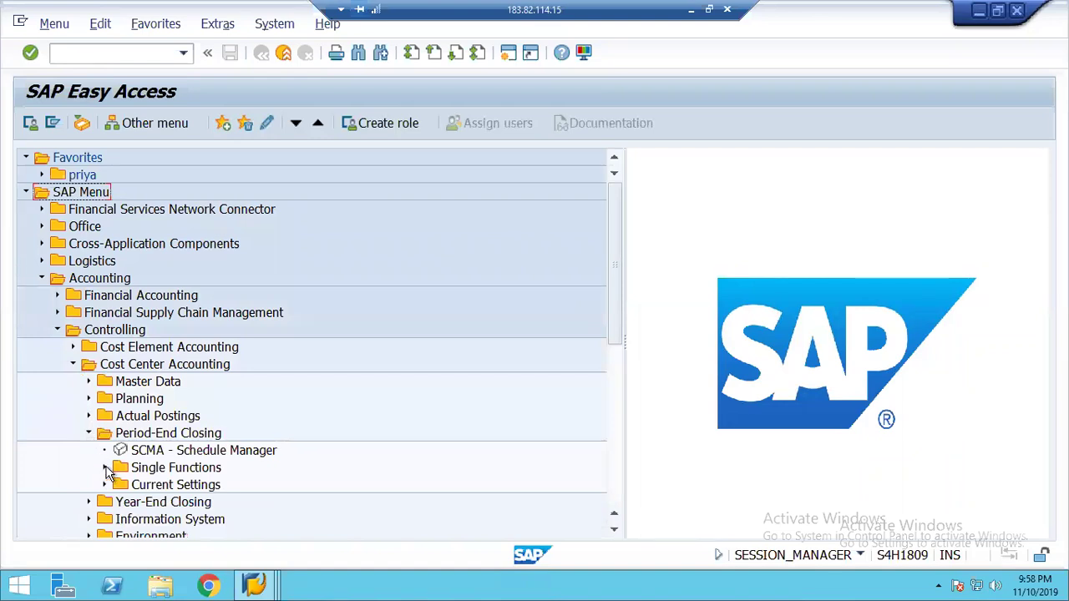
{"action": "left_click", "coordinate": [105, 468]}
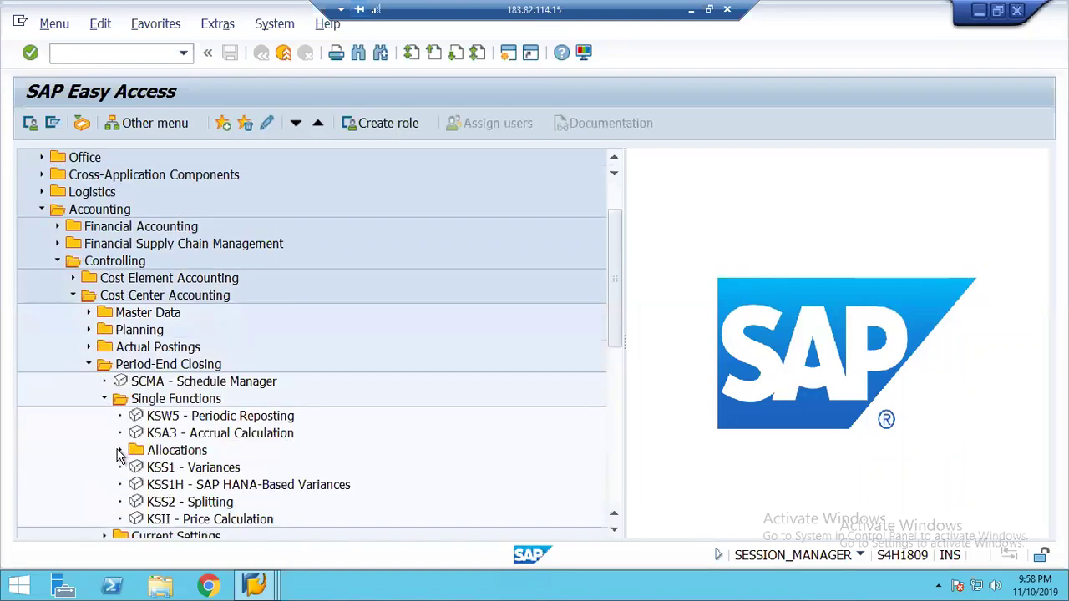
{"action": "left_click", "coordinate": [119, 451]}
{"action": "left_click", "coordinate": [237, 469]}
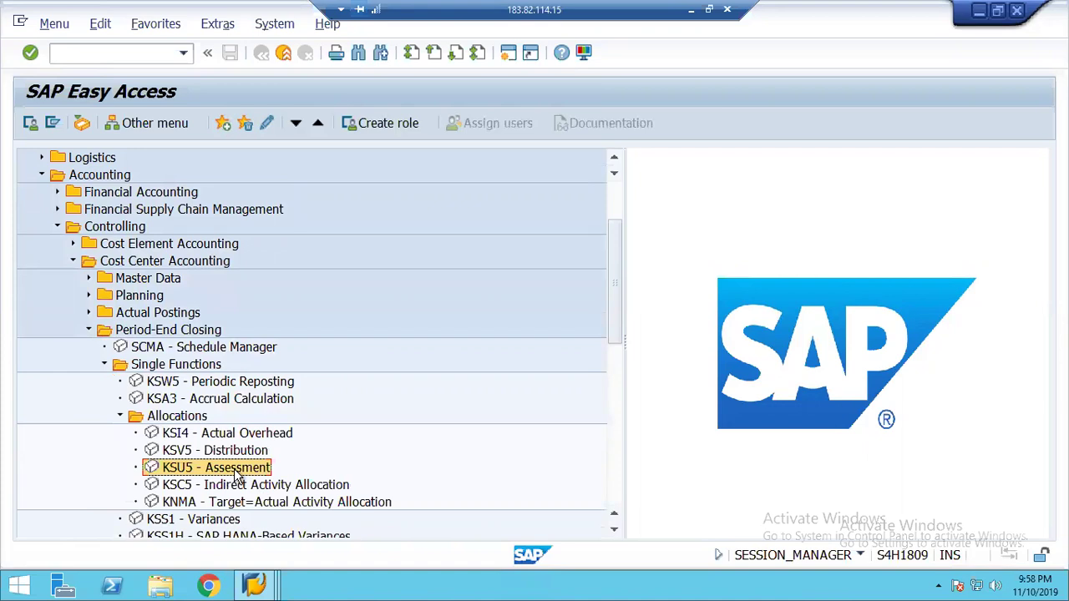
{"action": "double_click", "coordinate": [184, 470]}
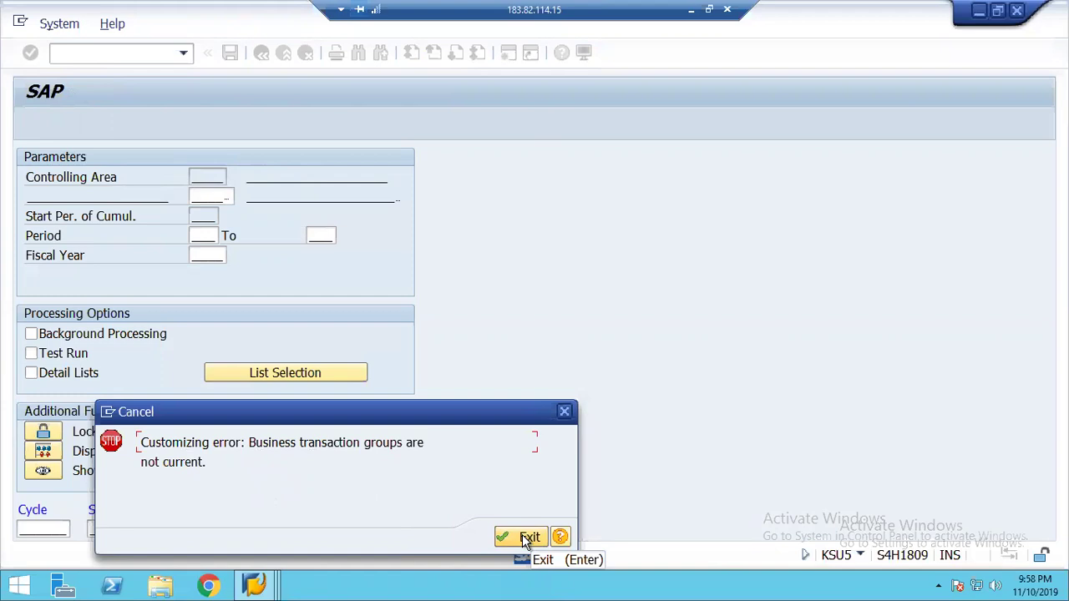
- Open the customizing error's long text and execute correction report RK811XST for the current client
{"action": "left_click", "coordinate": [559, 537]}
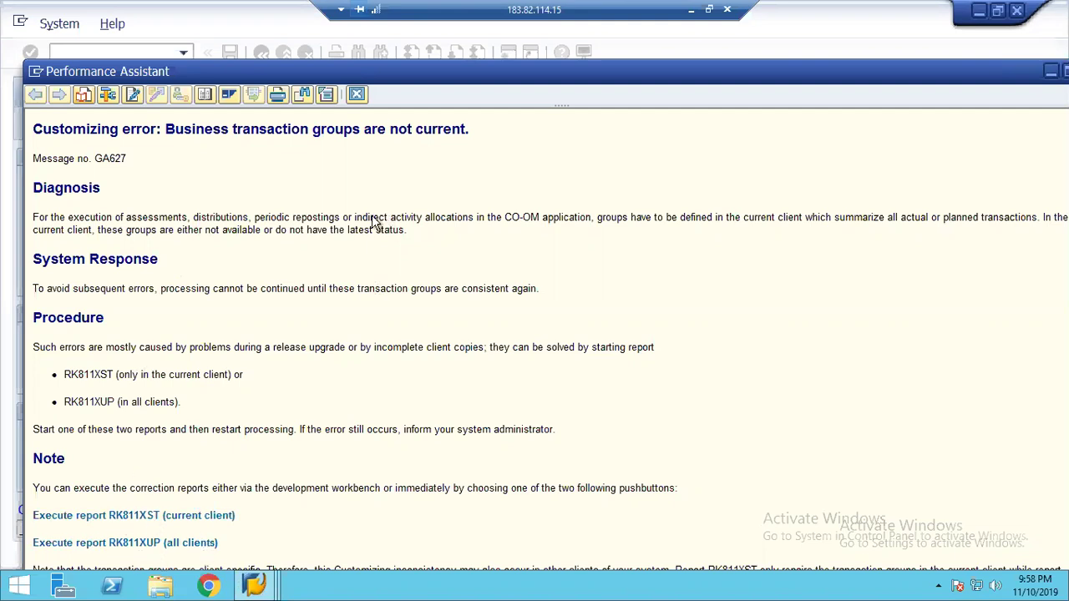
{"action": "double_click", "coordinate": [393, 73]}
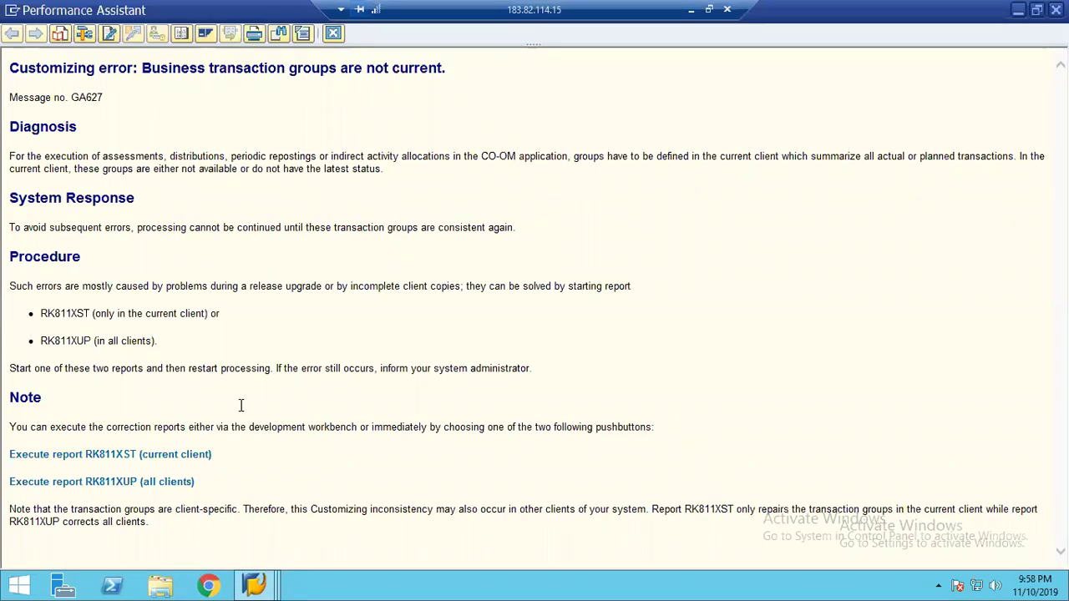
{"action": "left_click", "coordinate": [110, 482]}
{"action": "left_click", "coordinate": [129, 457]}
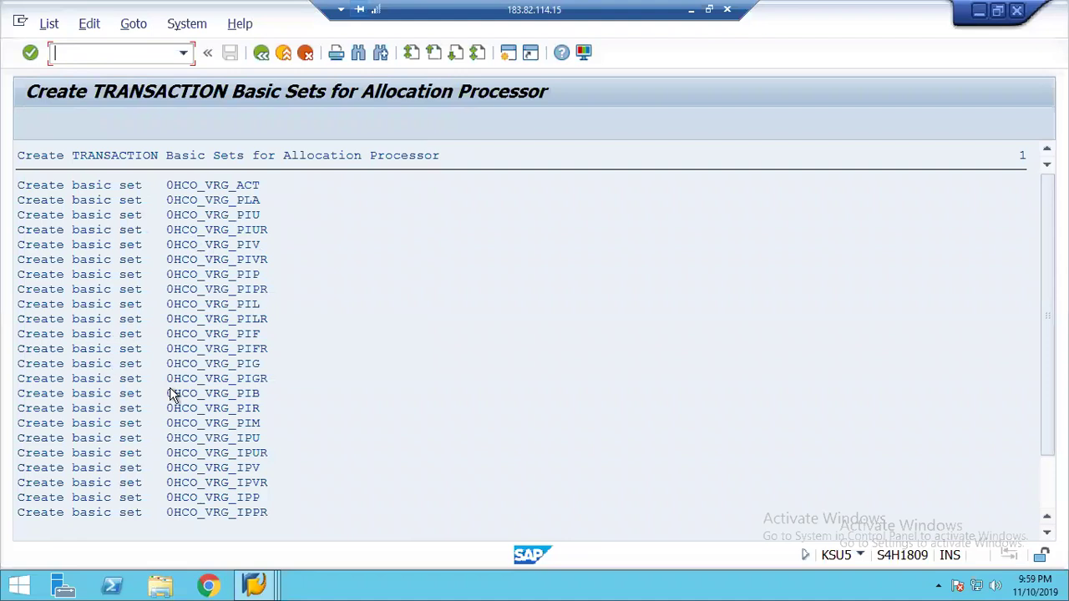
{"action": "left_click", "coordinate": [1046, 531]}
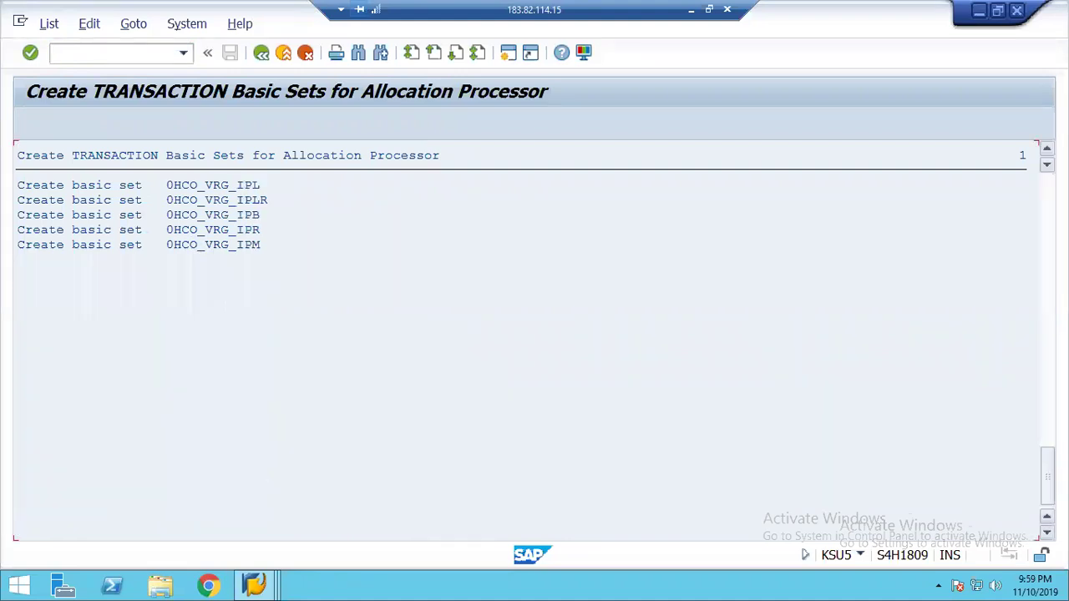
- Leave the correction report and its help text, exit the error message, and restart transaction KSU5
{"action": "left_click", "coordinate": [262, 54]}
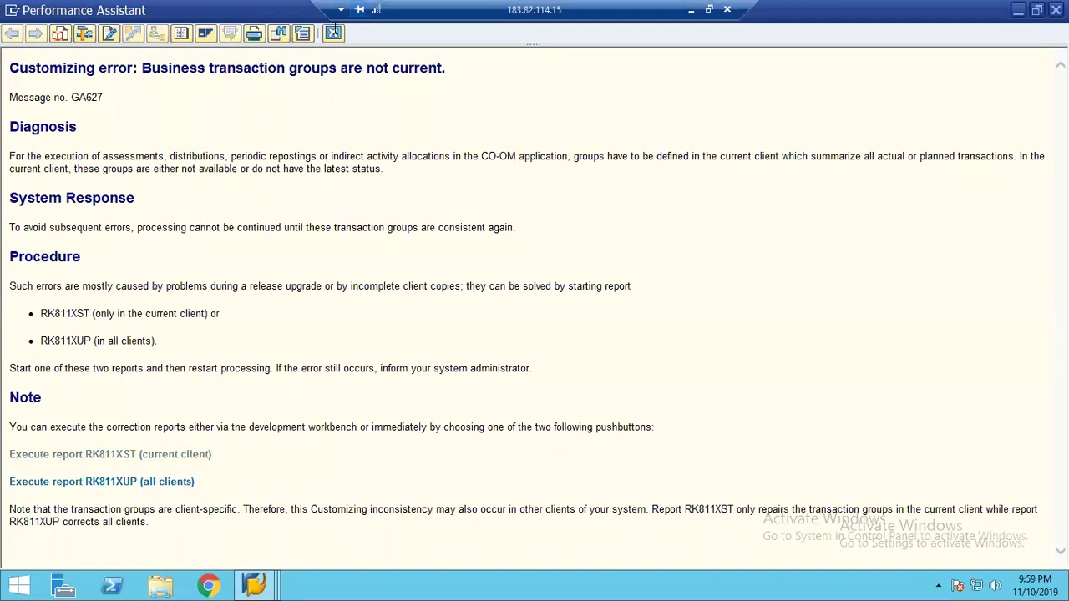
{"action": "left_click", "coordinate": [333, 34]}
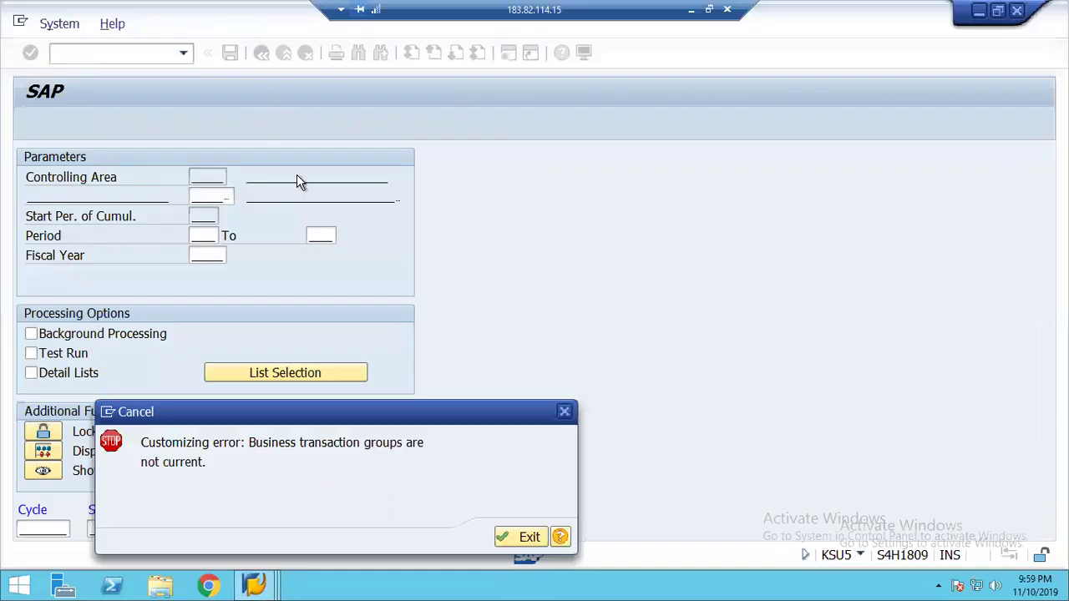
{"action": "left_click", "coordinate": [511, 536]}
{"action": "double_click", "coordinate": [179, 472]}
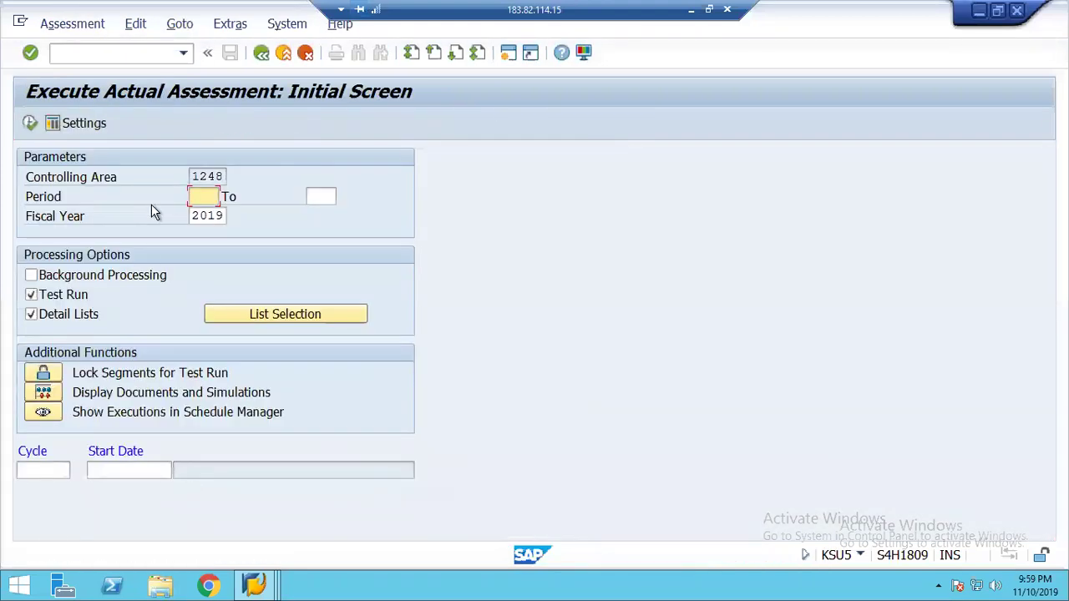
- Execute the actual assessment as a test run for period 10 of 2019 with cycle 12AS, start date 01/01/2019
{"action": "type", "text": "10"}
{"action": "left_click", "coordinate": [43, 469]}
{"action": "left_click", "coordinate": [77, 472]}
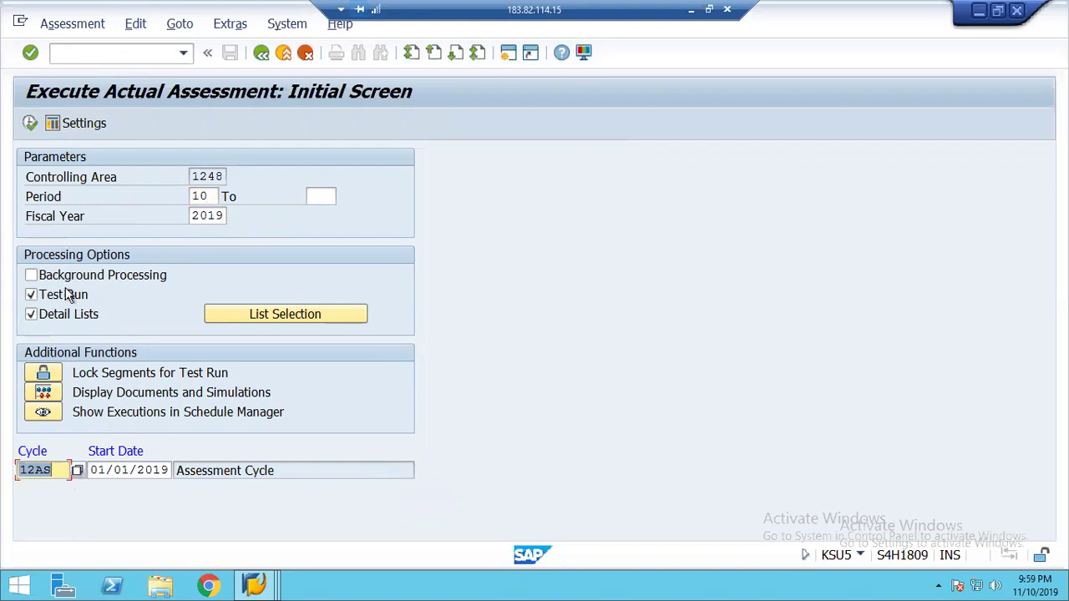
{"action": "left_click", "coordinate": [29, 124]}
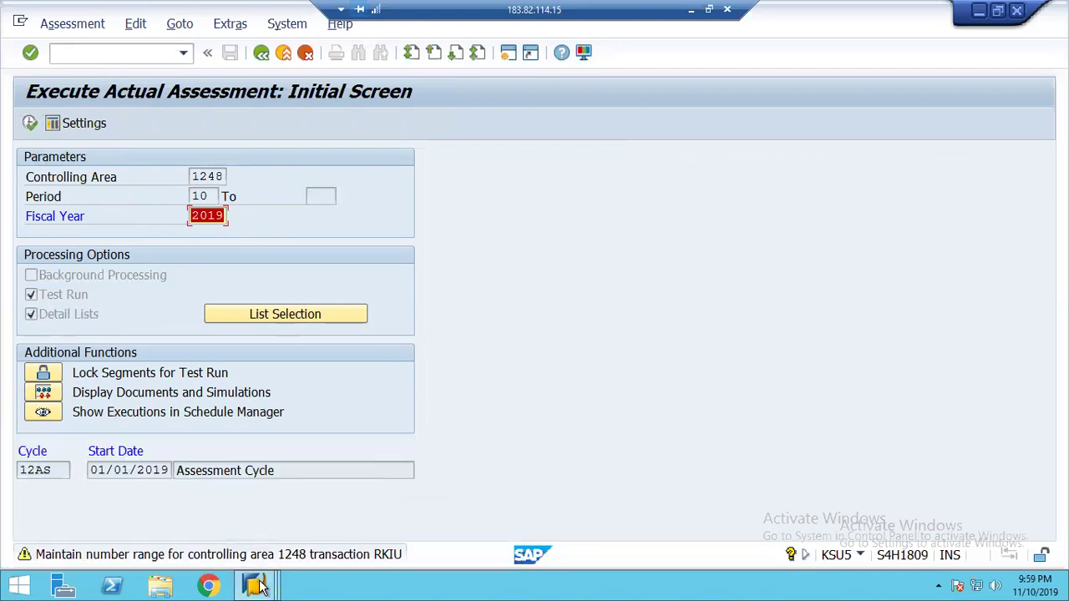
- Switch to the Display IMG session and open Maintain Number Ranges for Controlling Documents under General Controlling, Organization
{"action": "mouse_move", "coordinate": [256, 584]}
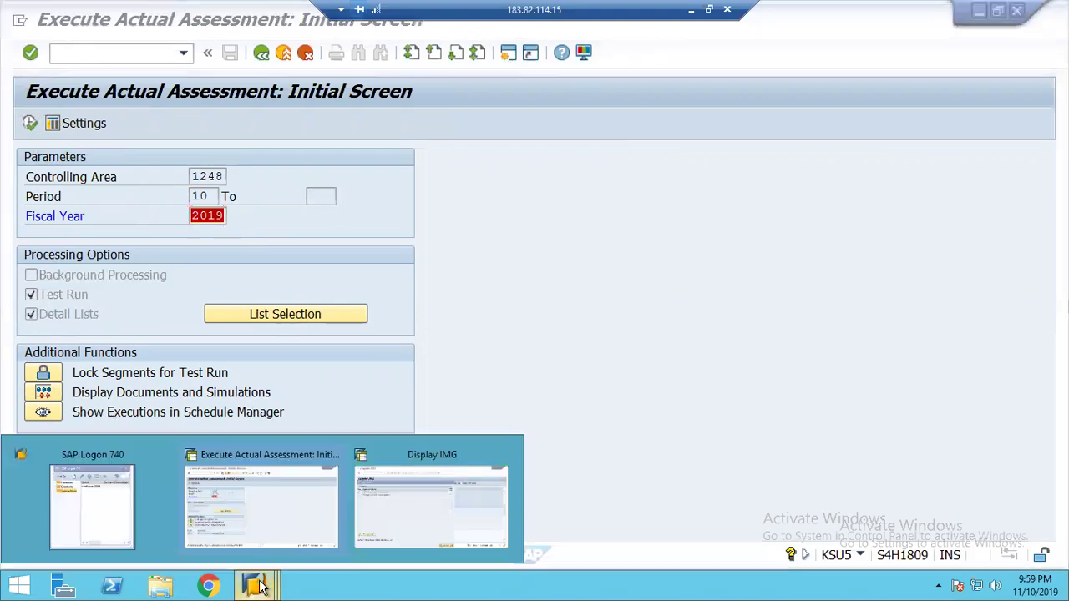
{"action": "left_click", "coordinate": [435, 522]}
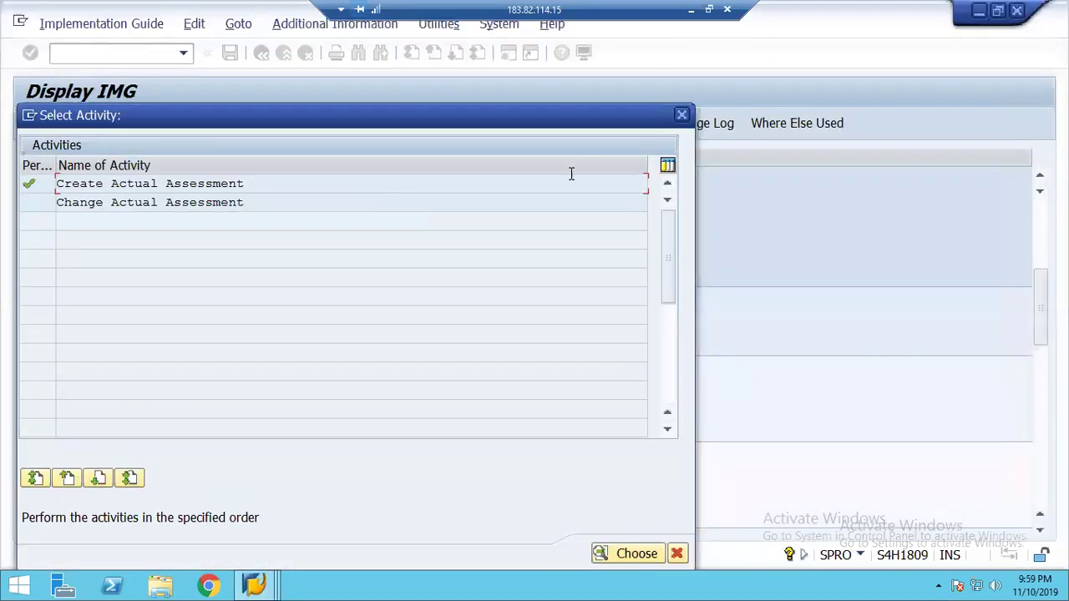
{"action": "left_click", "coordinate": [683, 114]}
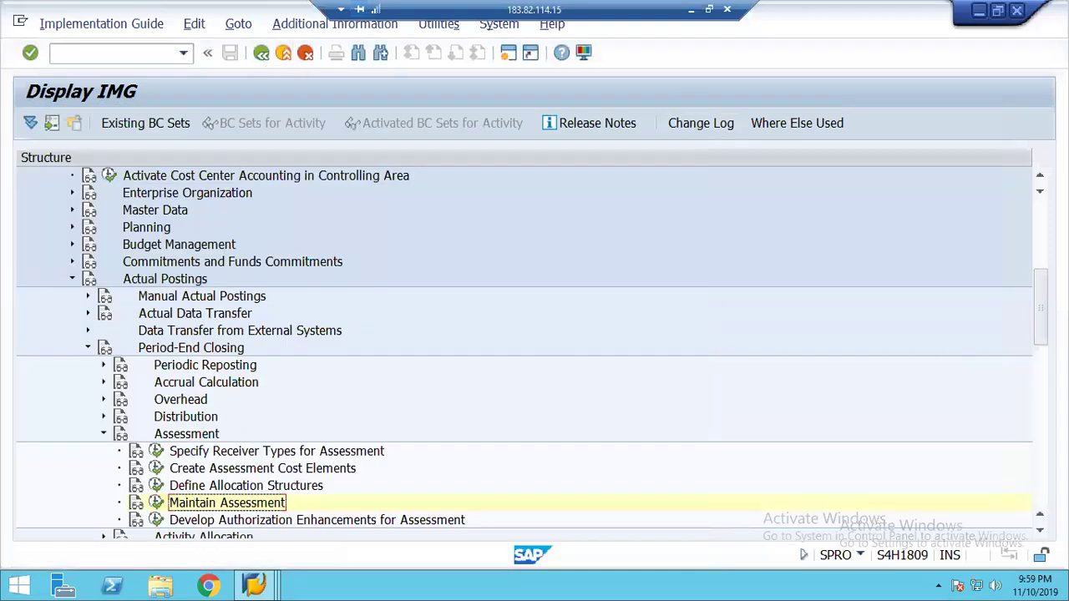
{"action": "left_click", "coordinate": [1038, 223]}
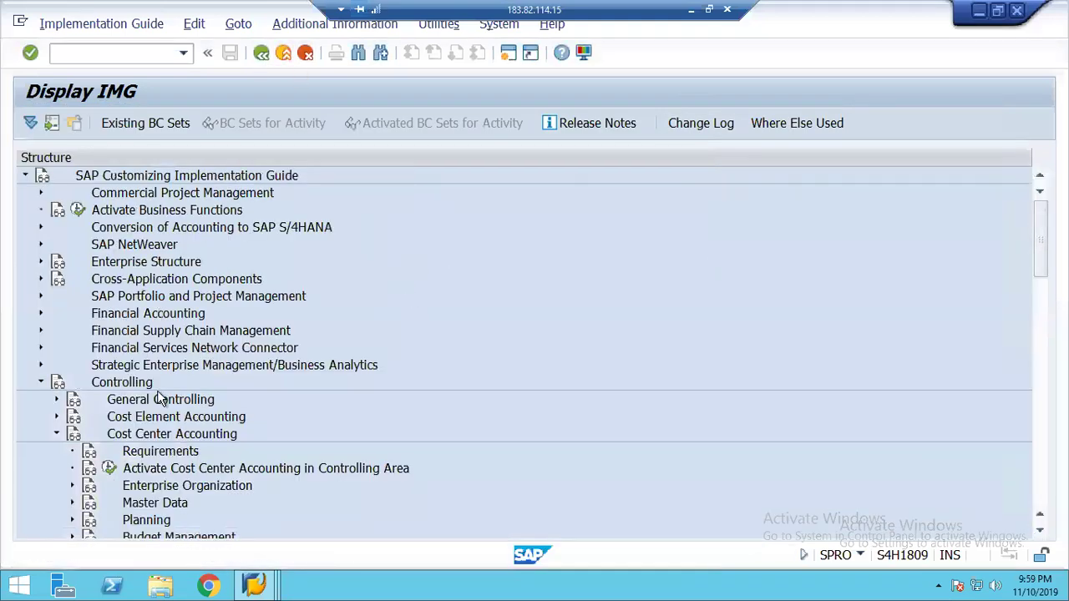
{"action": "left_click", "coordinate": [57, 400]}
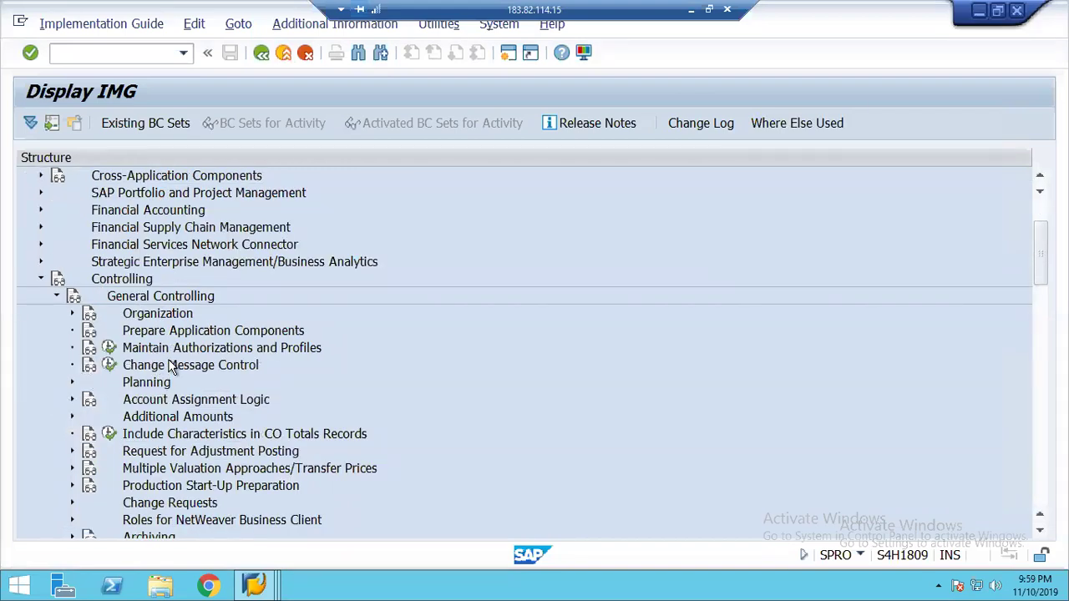
{"action": "left_click", "coordinate": [71, 315]}
{"action": "left_click", "coordinate": [191, 368]}
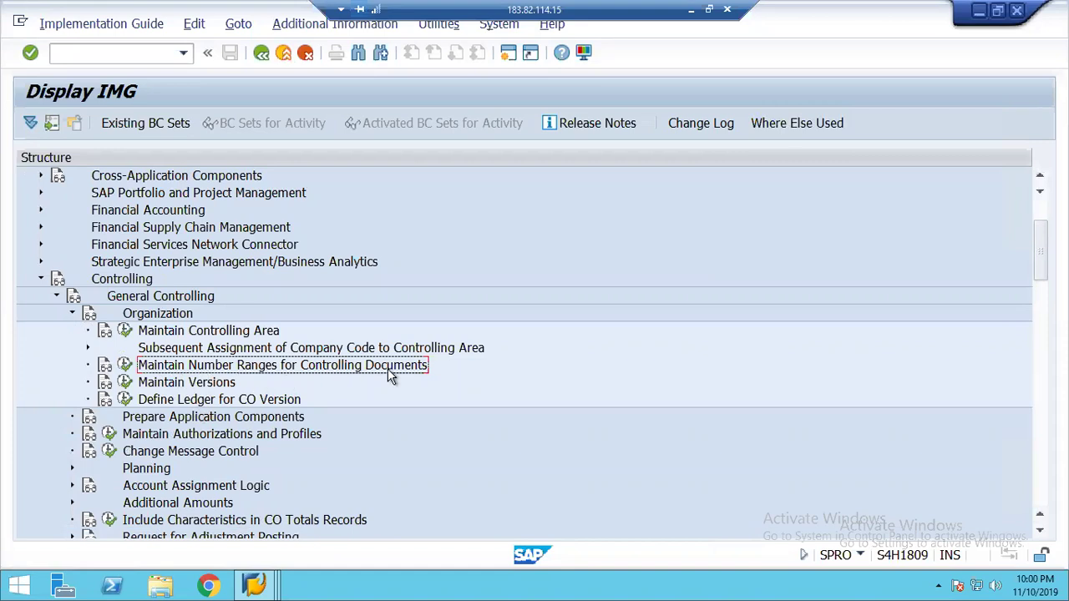
{"action": "left_click", "coordinate": [125, 366]}
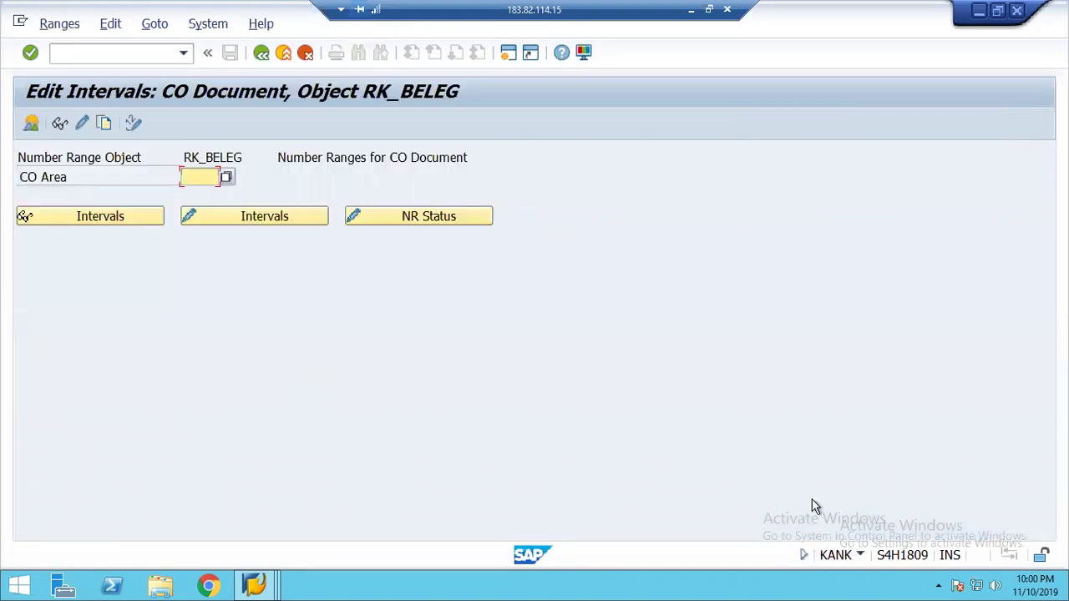
- Open the number range groups of CO area 1248 for editing
{"action": "type", "text": "1248"}
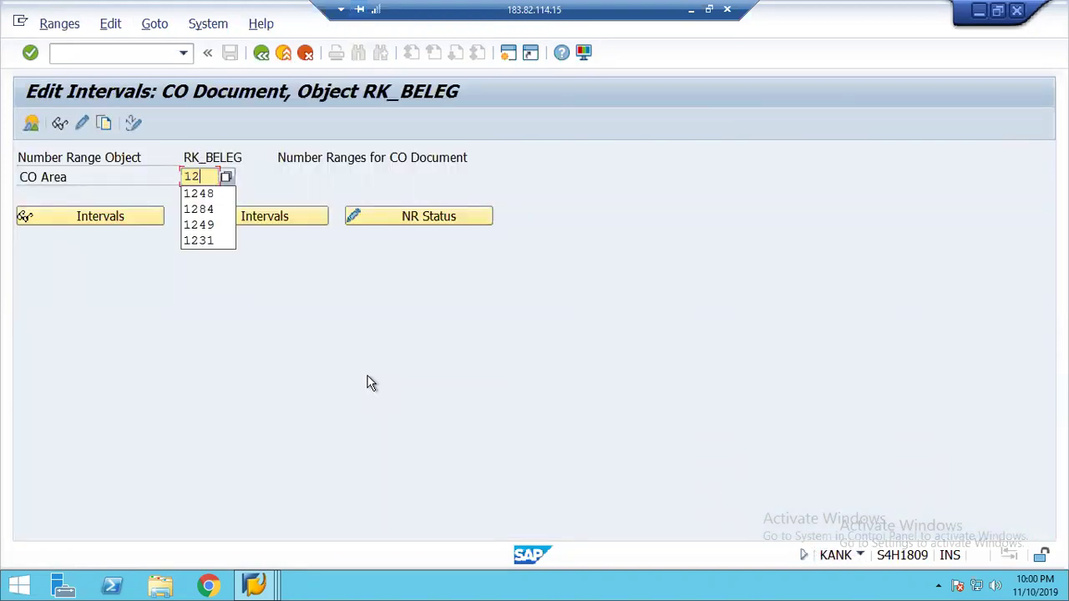
{"action": "left_click", "coordinate": [81, 125]}
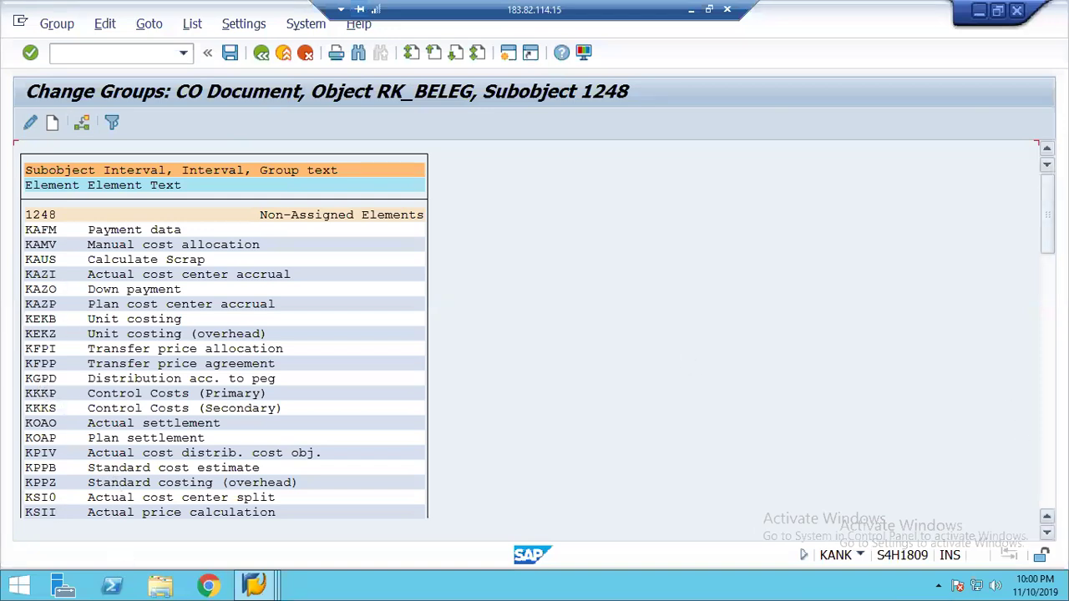
{"action": "key", "text": "Page_Down"}
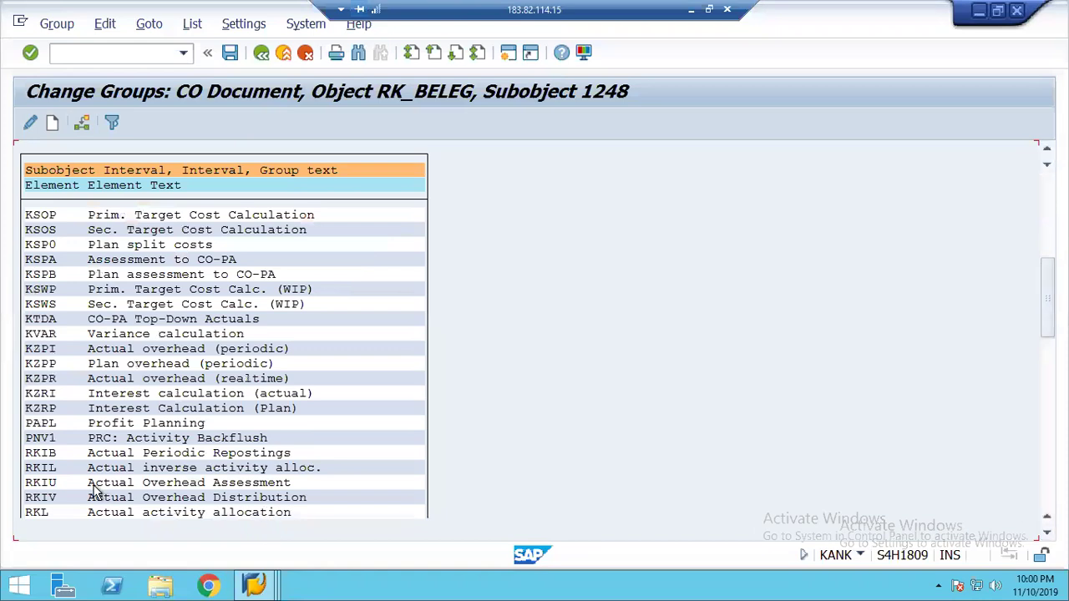
- Assign the non-assigned element RKU1 (Repost costs) to the Controlling Area group with number range 01
{"action": "left_click", "coordinate": [49, 484]}
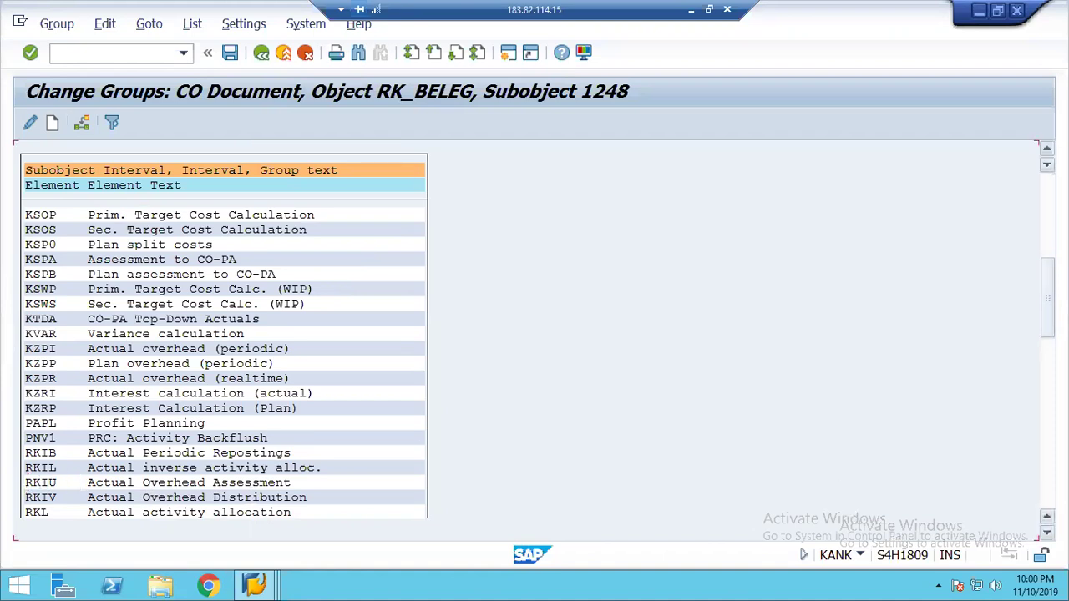
{"action": "scroll", "coordinate": [224, 363], "scroll_direction": "down", "scroll_amount": 7}
{"action": "scroll", "coordinate": [225, 363], "scroll_direction": "down", "scroll_amount": 7}
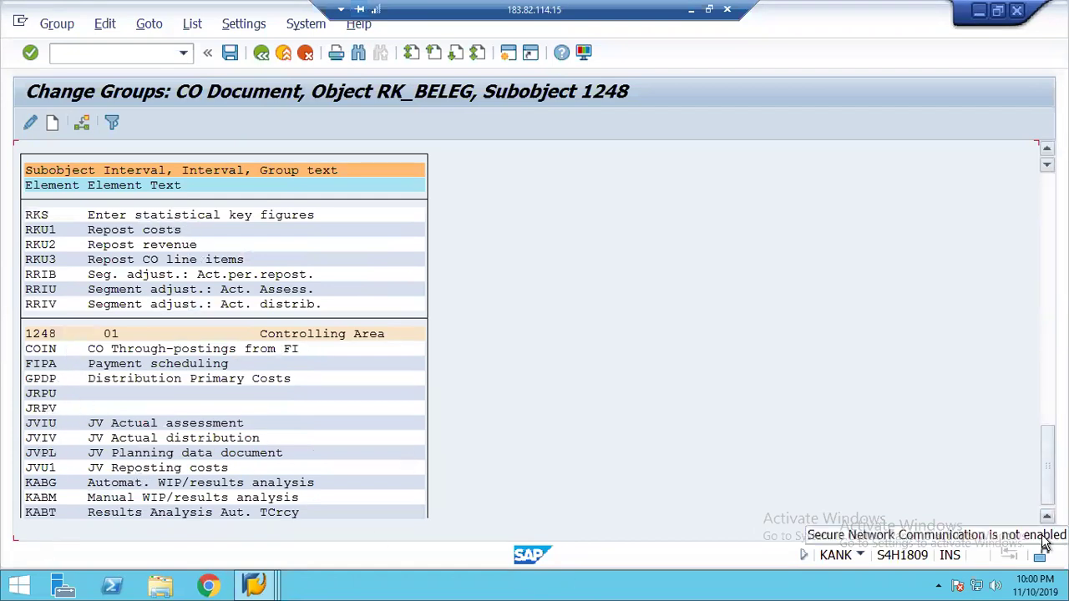
{"action": "left_click", "coordinate": [1046, 532]}
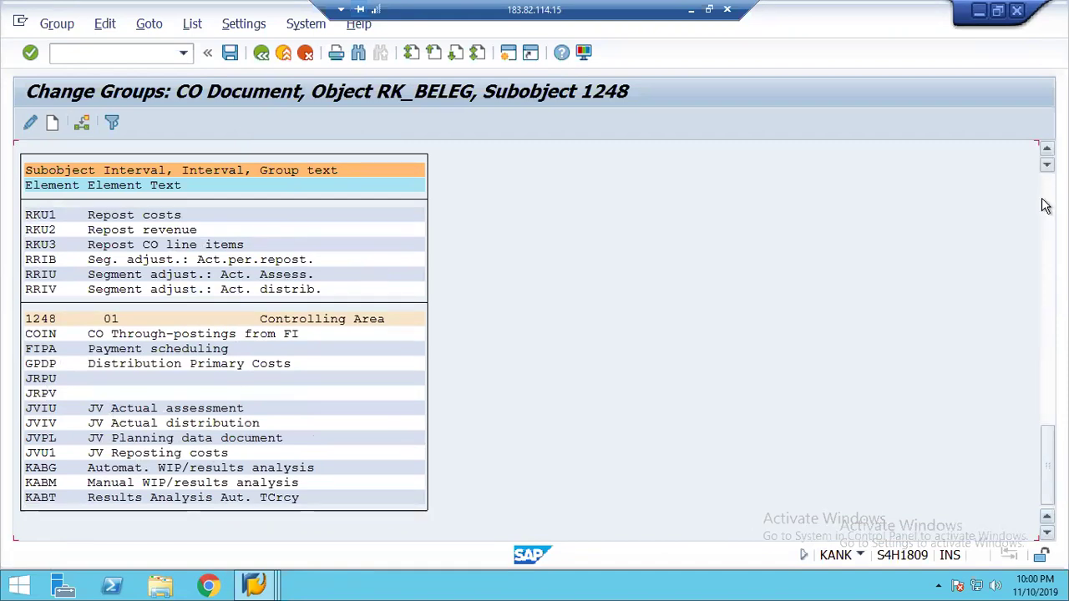
{"action": "left_click", "coordinate": [33, 218]}
{"action": "left_click", "coordinate": [82, 124]}
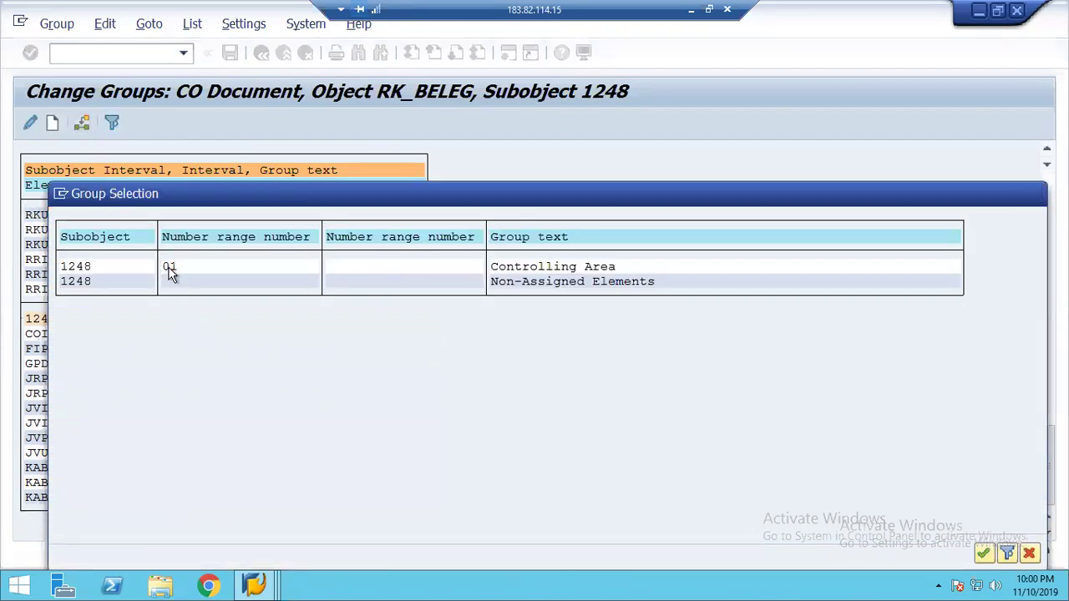
{"action": "double_click", "coordinate": [167, 266]}
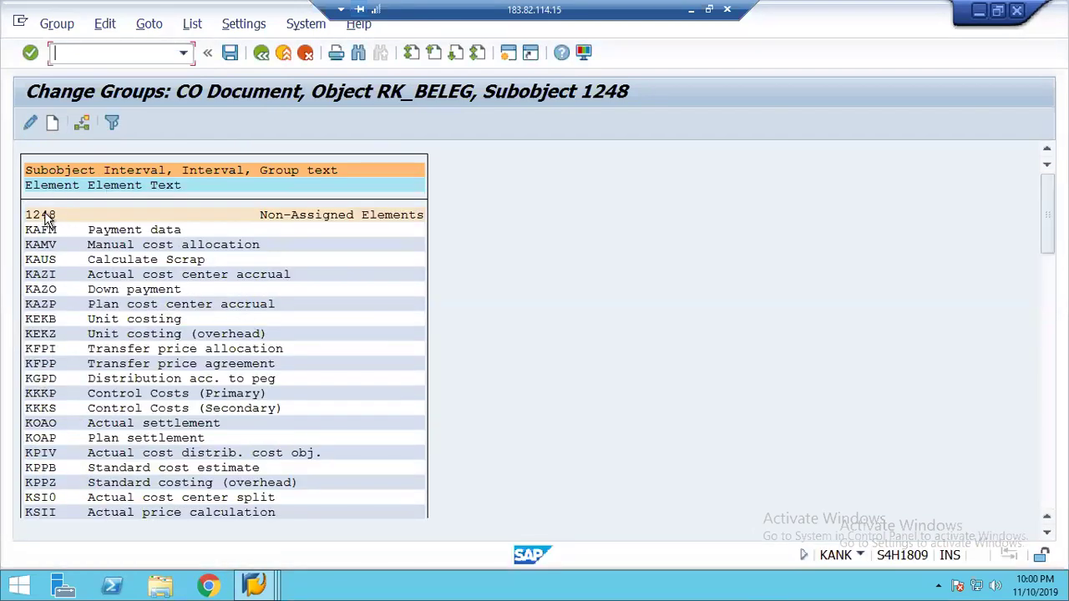
- Assign non-assigned elements KAFM (Payment data), KAMV (Manual cost allocation) and KAZI (Actual cost center accrual) to the Controlling Area group 01
{"action": "left_click", "coordinate": [89, 122]}
{"action": "double_click", "coordinate": [90, 268]}
{"action": "left_click", "coordinate": [82, 122]}
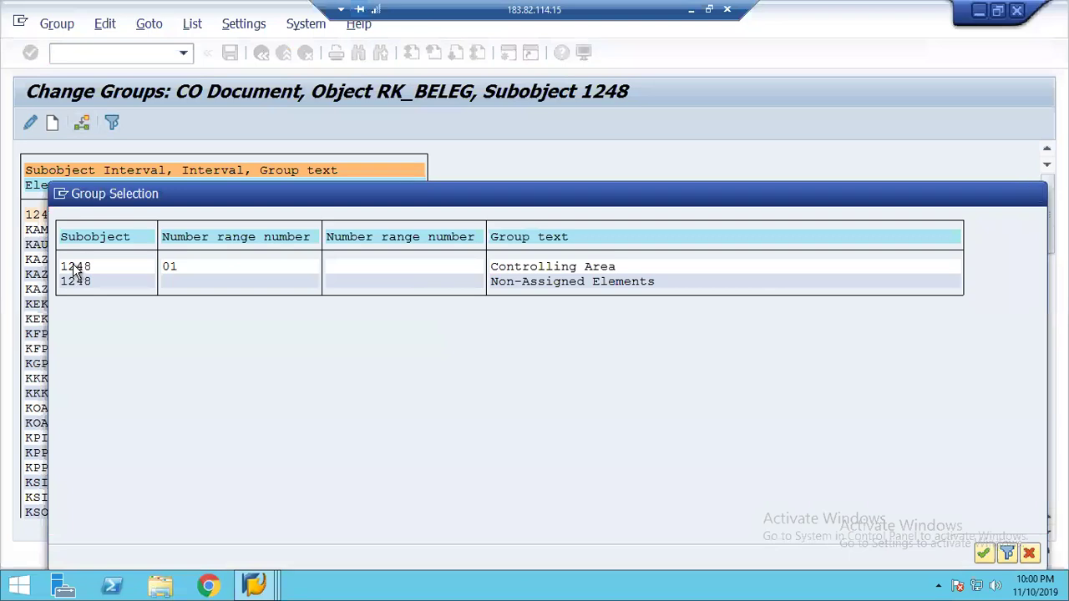
{"action": "double_click", "coordinate": [74, 268]}
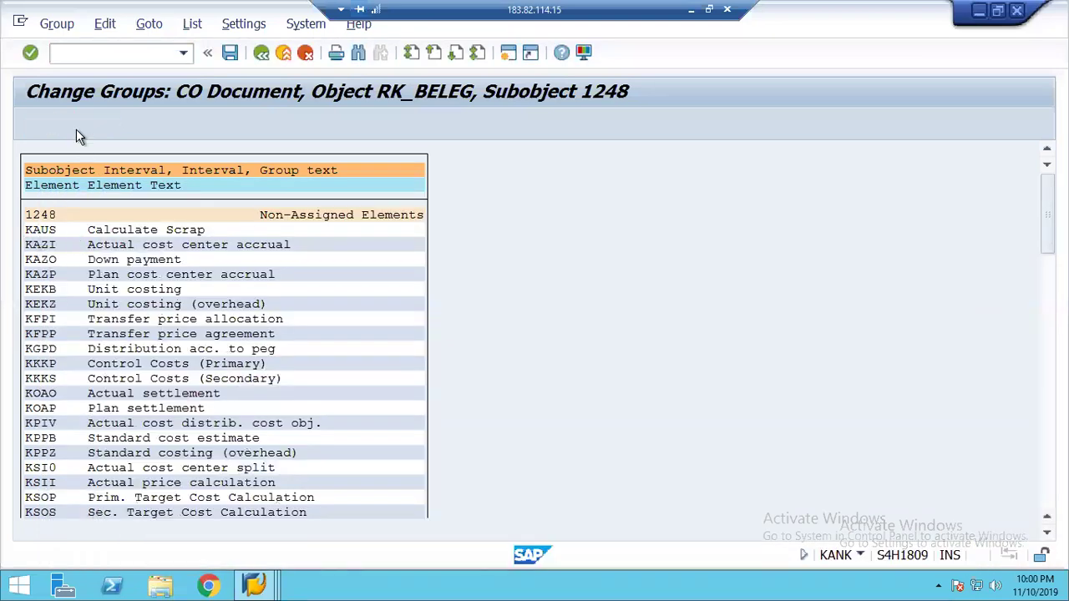
{"action": "left_click", "coordinate": [78, 127]}
{"action": "double_click", "coordinate": [86, 269]}
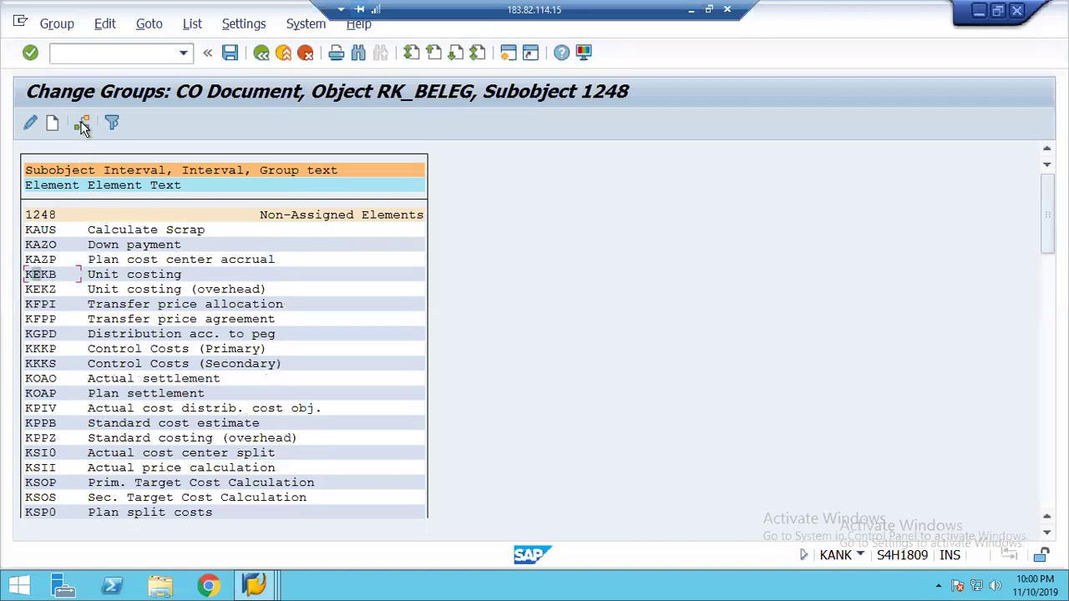
- Assign elements KEKB (Unit costing), KAZP (Plan cost center accrual) and KAZO (Down payment) to the Controlling Area group 01
{"action": "left_click", "coordinate": [81, 124]}
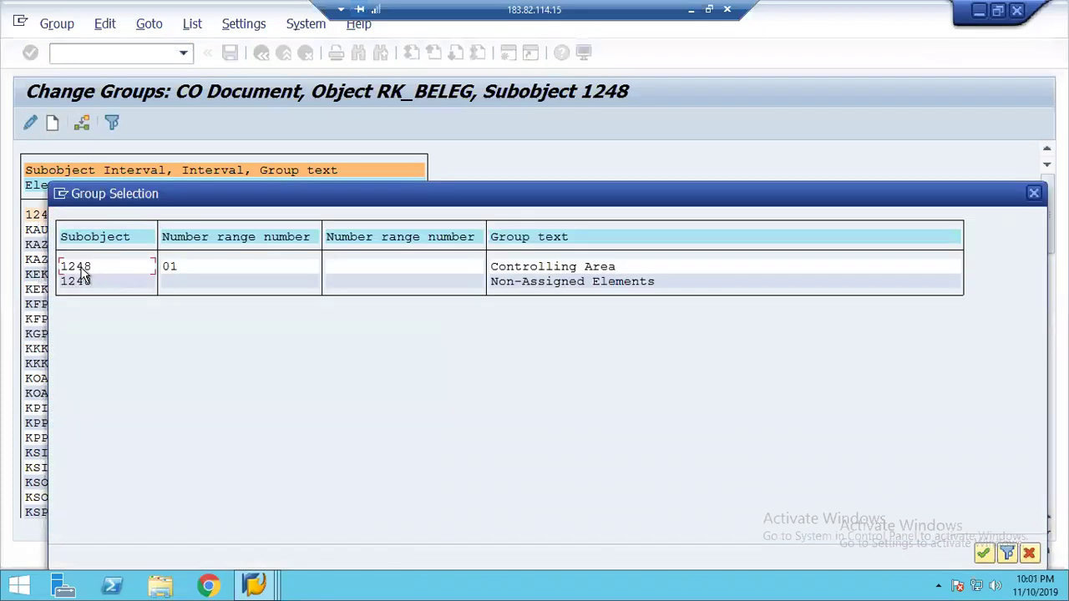
{"action": "double_click", "coordinate": [82, 272]}
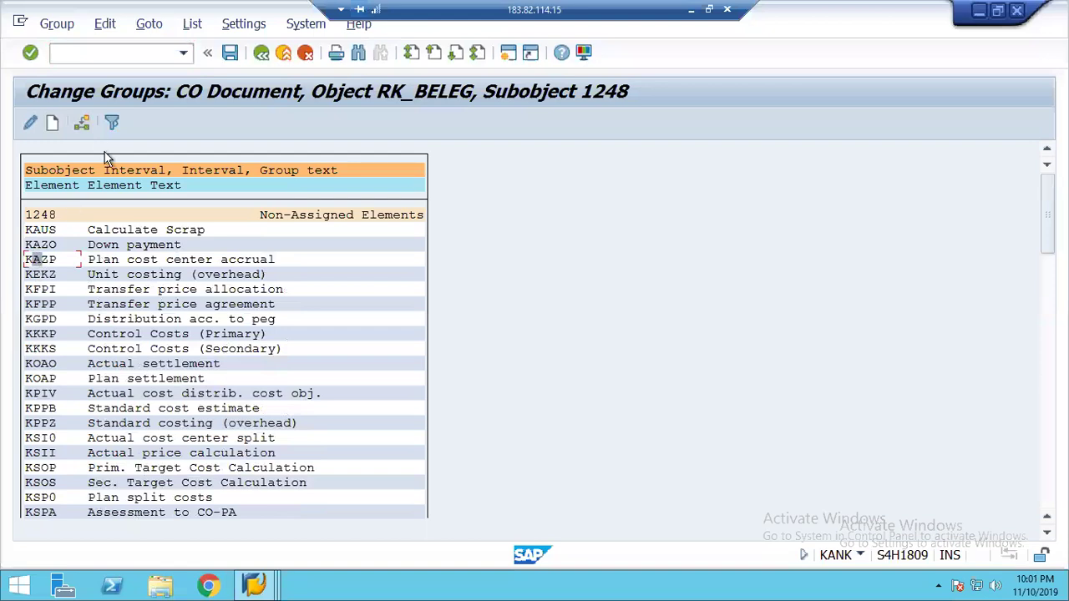
{"action": "left_click", "coordinate": [82, 123]}
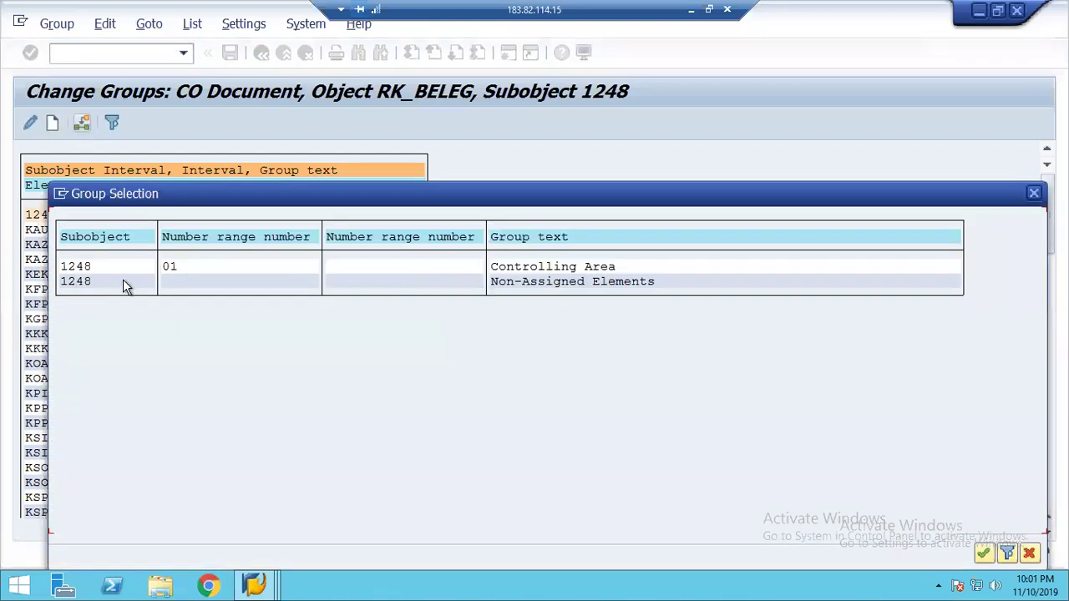
{"action": "double_click", "coordinate": [76, 266]}
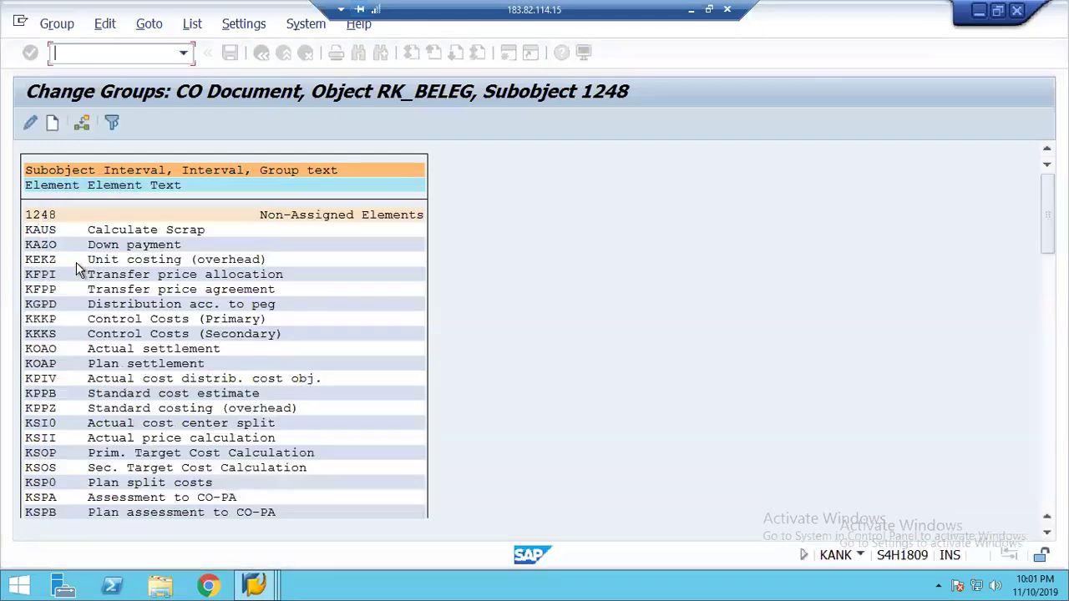
{"action": "left_click", "coordinate": [37, 247]}
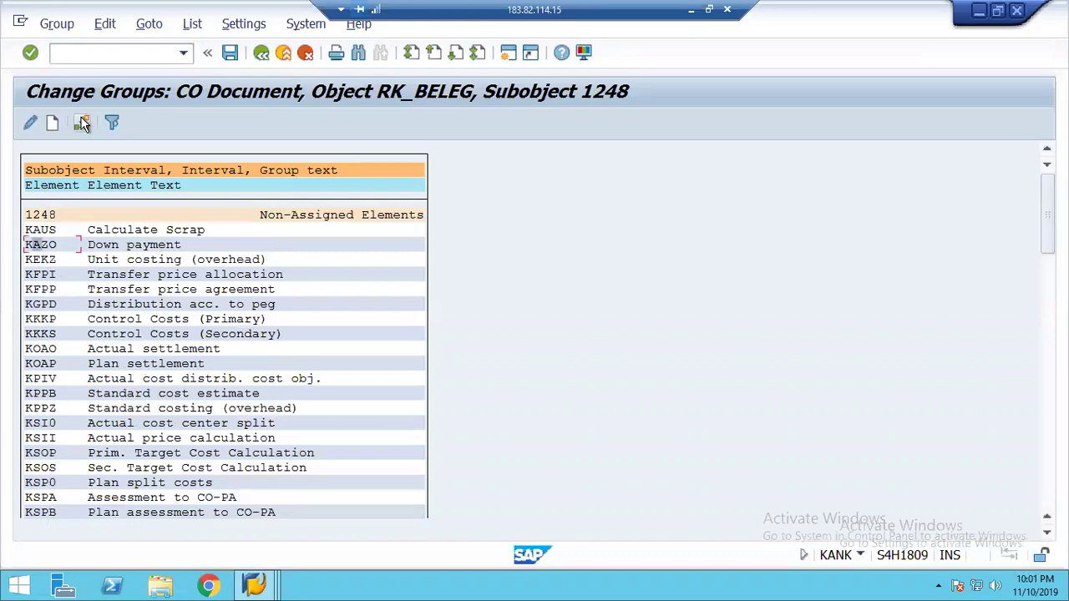
{"action": "left_click", "coordinate": [82, 122]}
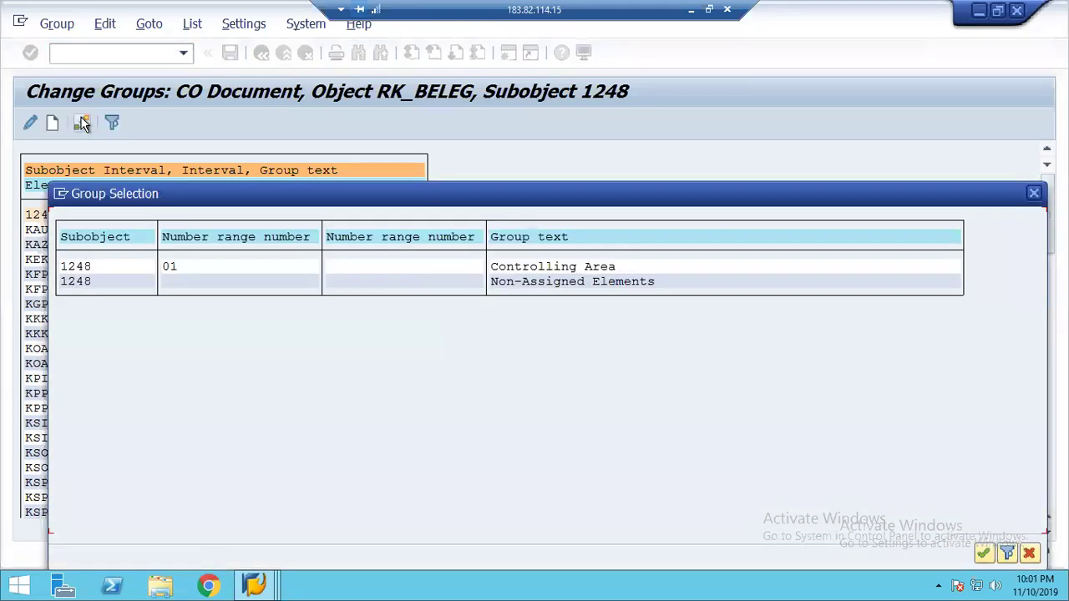
{"action": "double_click", "coordinate": [73, 268]}
- Assign elements KGPD (Distribution acc. to peg) and KFPP (Transfer price agreement) to the Controlling Area group 01
{"action": "left_click", "coordinate": [37, 289]}
{"action": "left_click", "coordinate": [81, 123]}
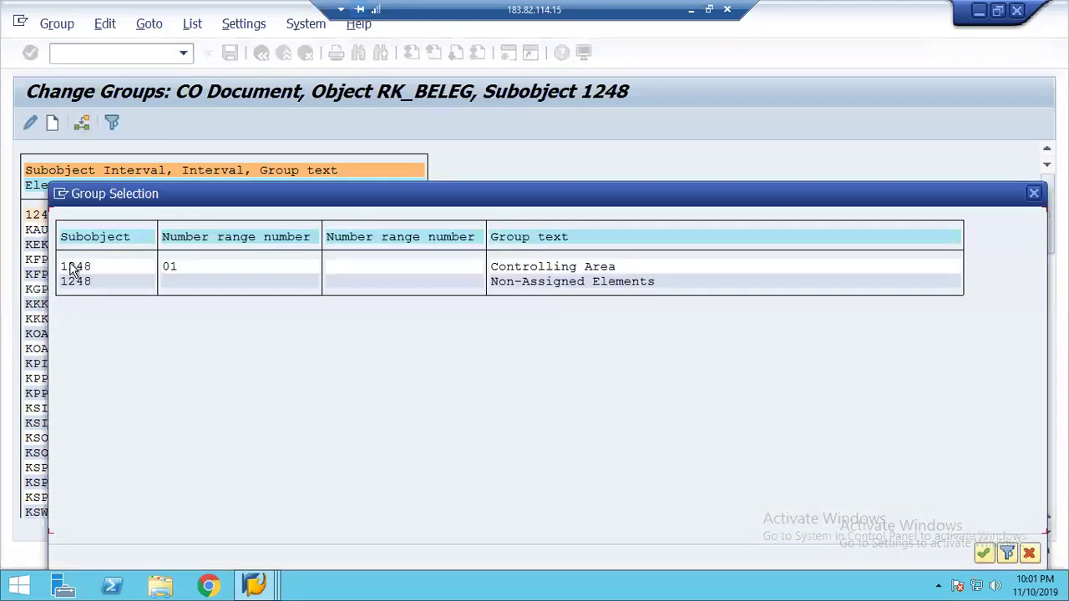
{"action": "double_click", "coordinate": [68, 267]}
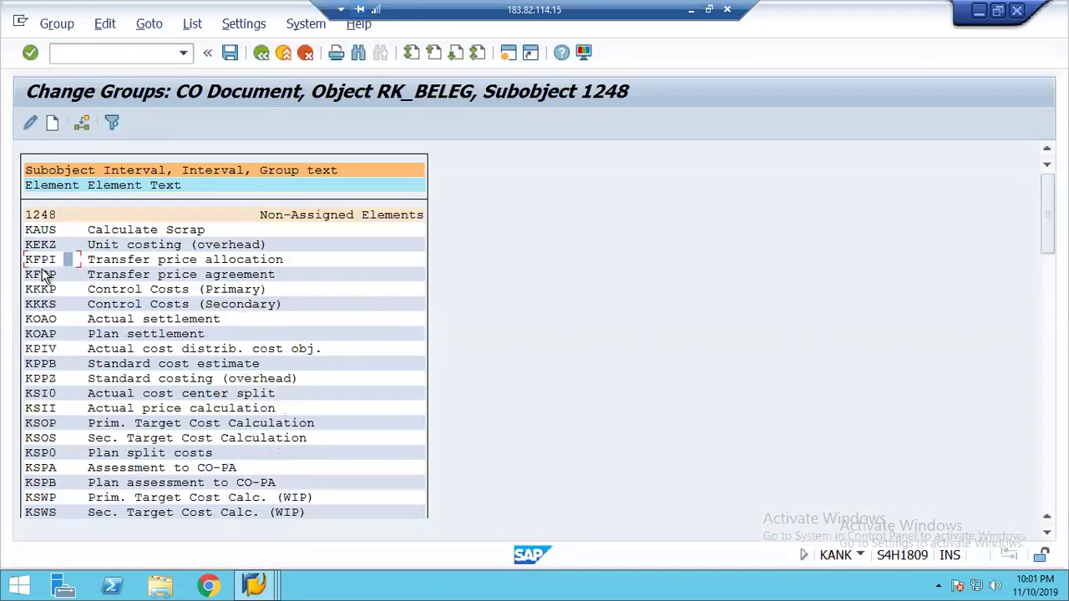
{"action": "left_click", "coordinate": [81, 123]}
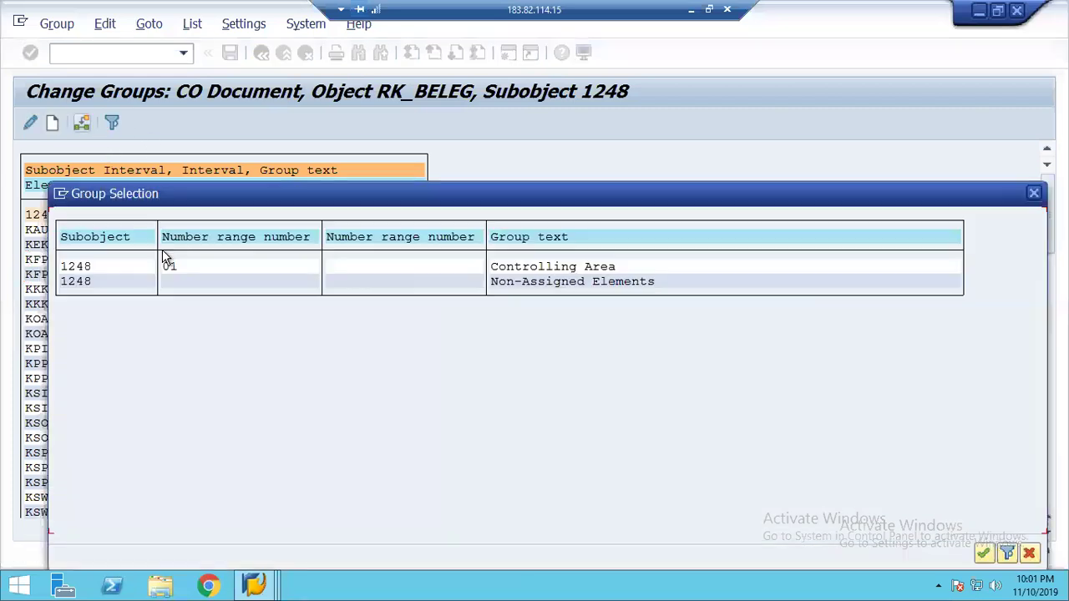
{"action": "double_click", "coordinate": [77, 267]}
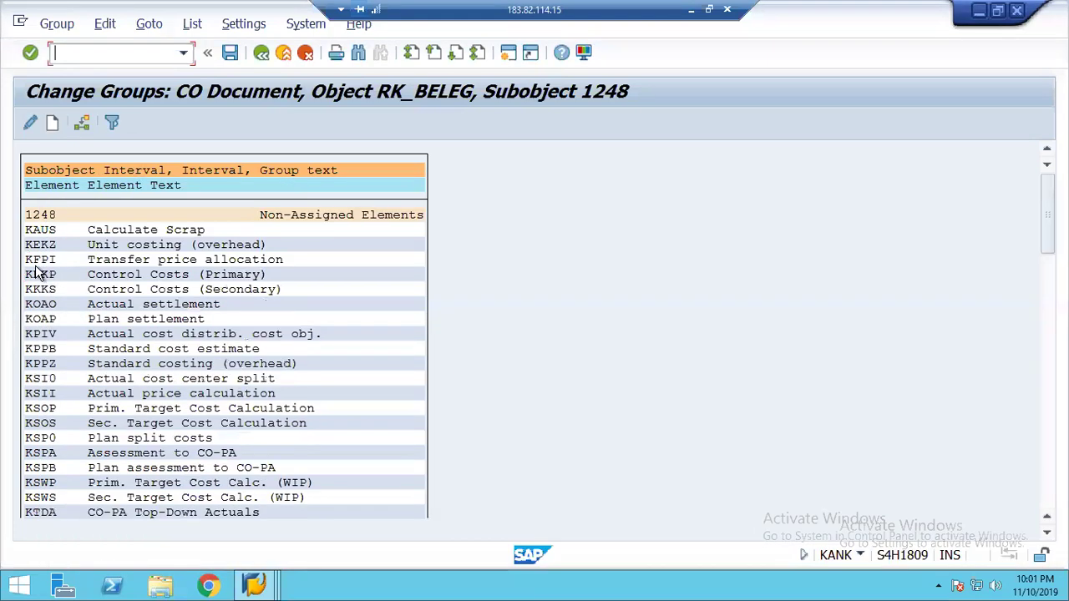
- Assign the control cost elements KKKP (Primary) and KKKS (Secondary) and KOAO (Actual settlement) to the Controlling Area group 01
{"action": "left_click", "coordinate": [40, 275]}
{"action": "left_click", "coordinate": [82, 124]}
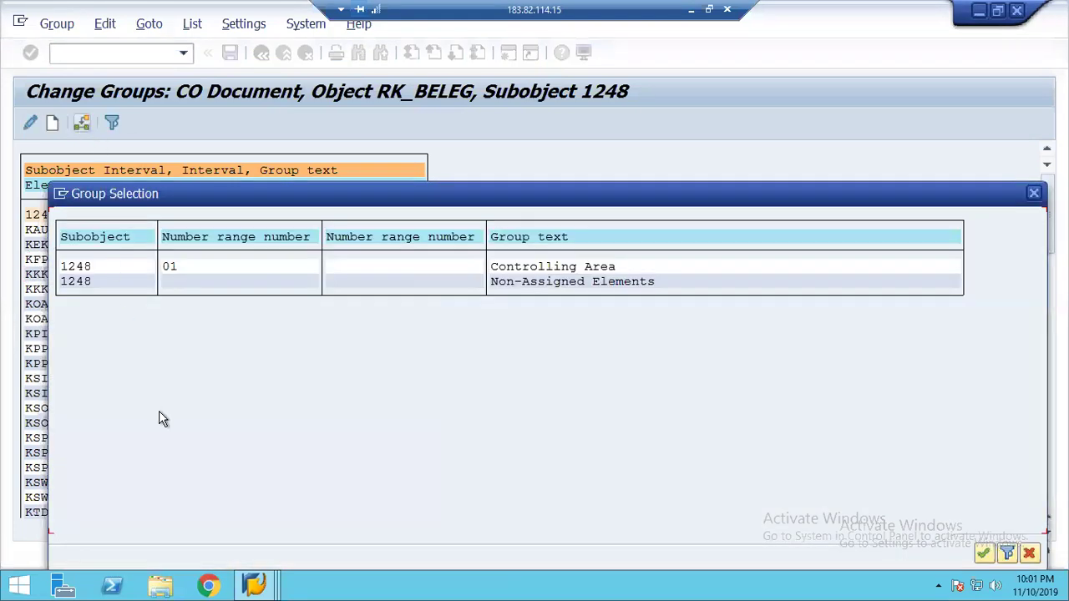
{"action": "double_click", "coordinate": [79, 266]}
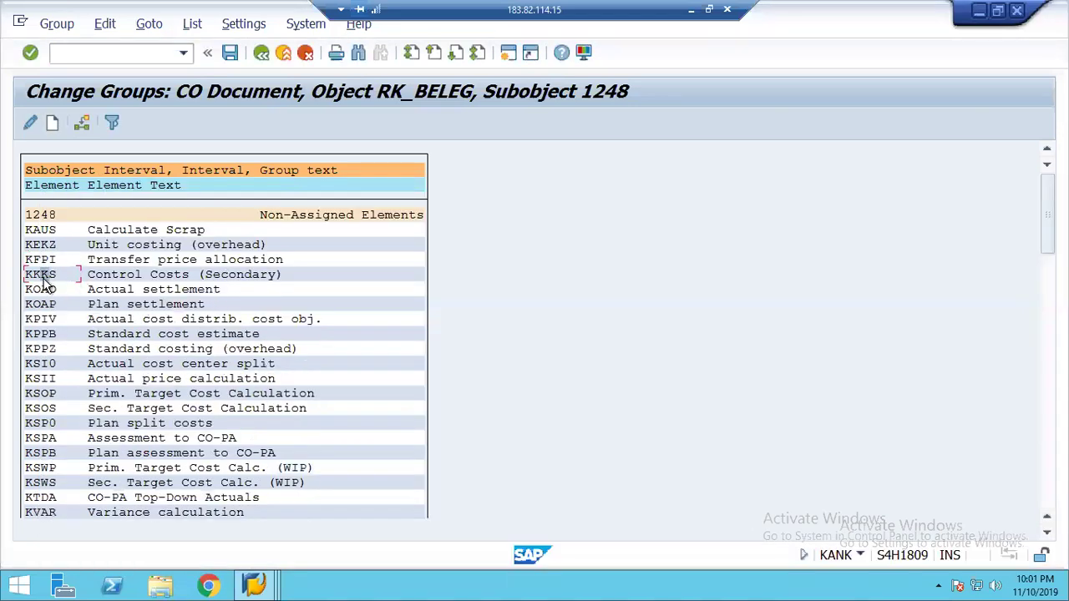
{"action": "left_click", "coordinate": [81, 125]}
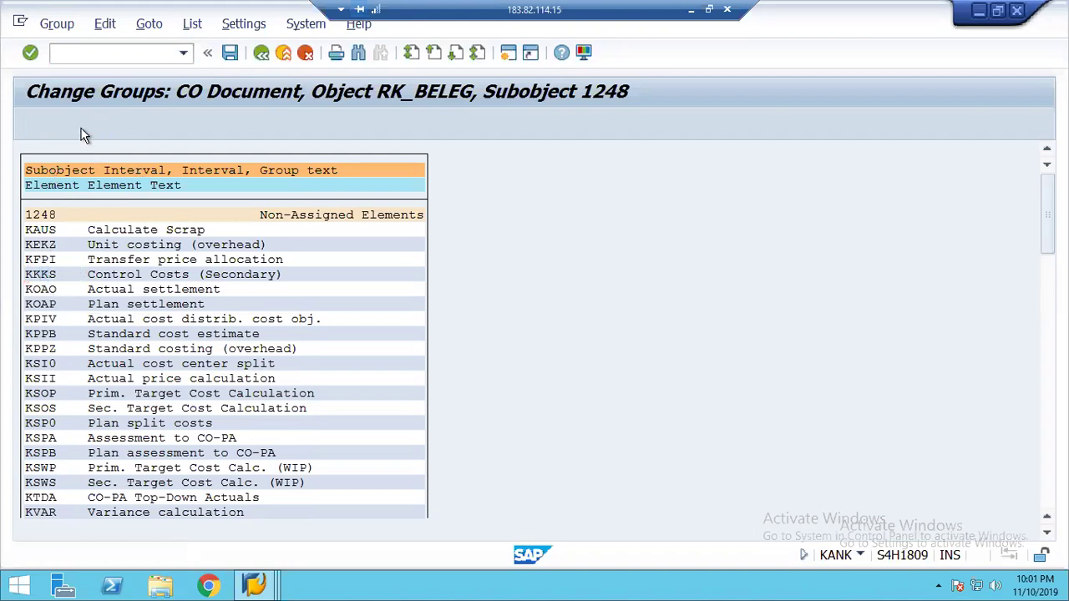
{"action": "double_click", "coordinate": [70, 280]}
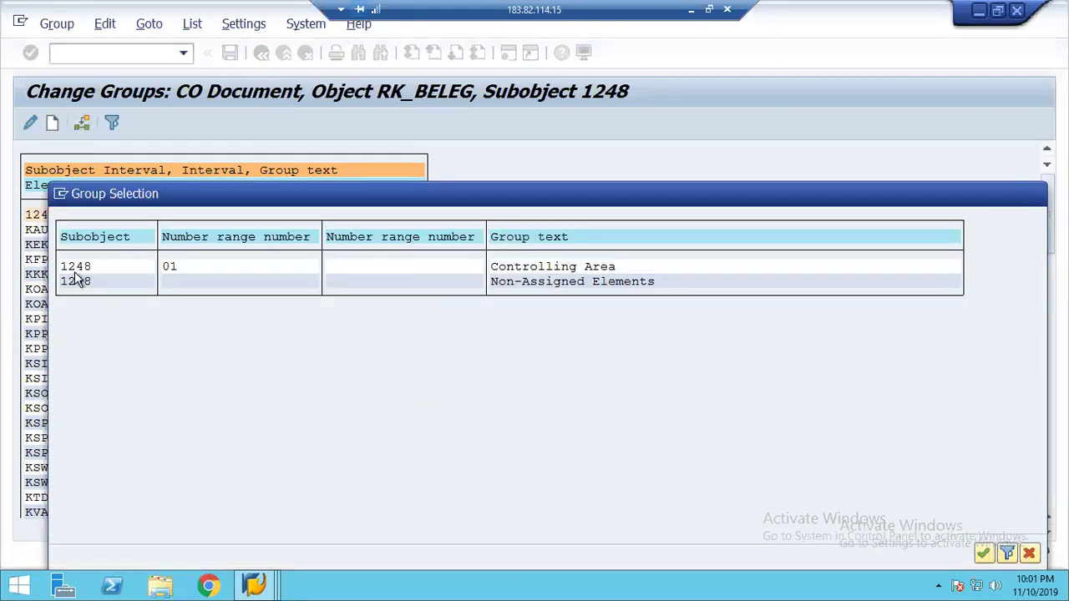
{"action": "left_click", "coordinate": [81, 123]}
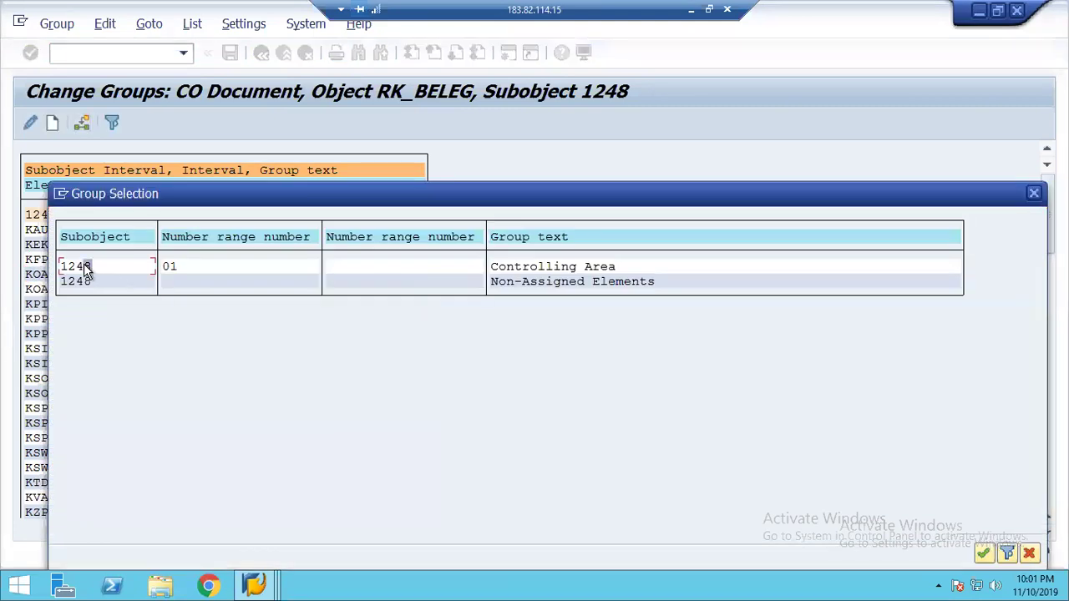
{"action": "double_click", "coordinate": [86, 265]}
- Assign elements KAUS (Calculate Scrap), KFPI (Transfer price allocation) and KEKZ (Unit costing overhead) to the Controlling Area group 01
{"action": "left_click", "coordinate": [43, 230]}
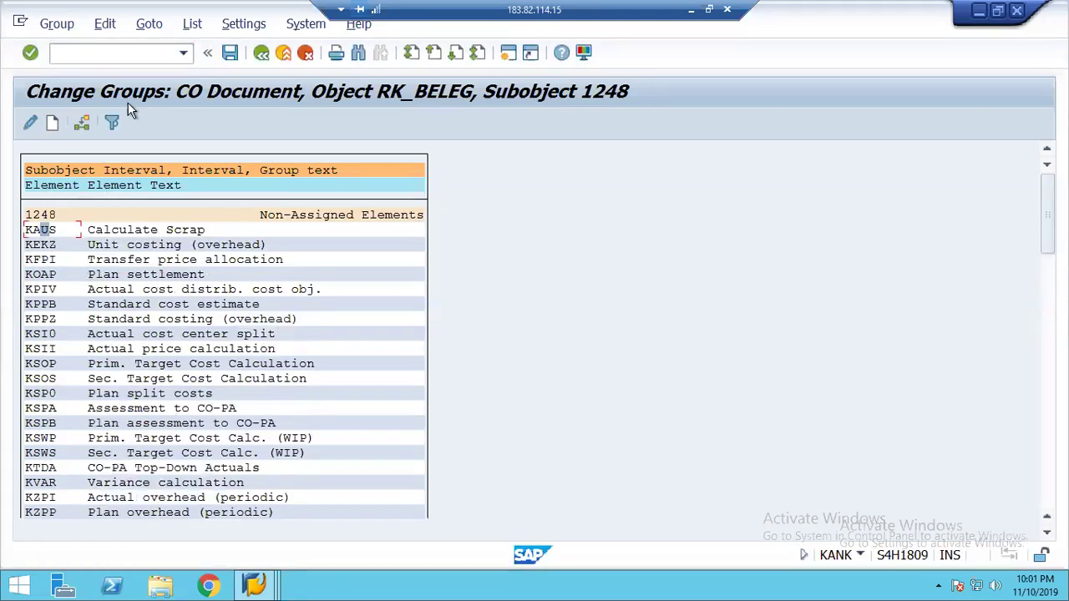
{"action": "left_click", "coordinate": [83, 122]}
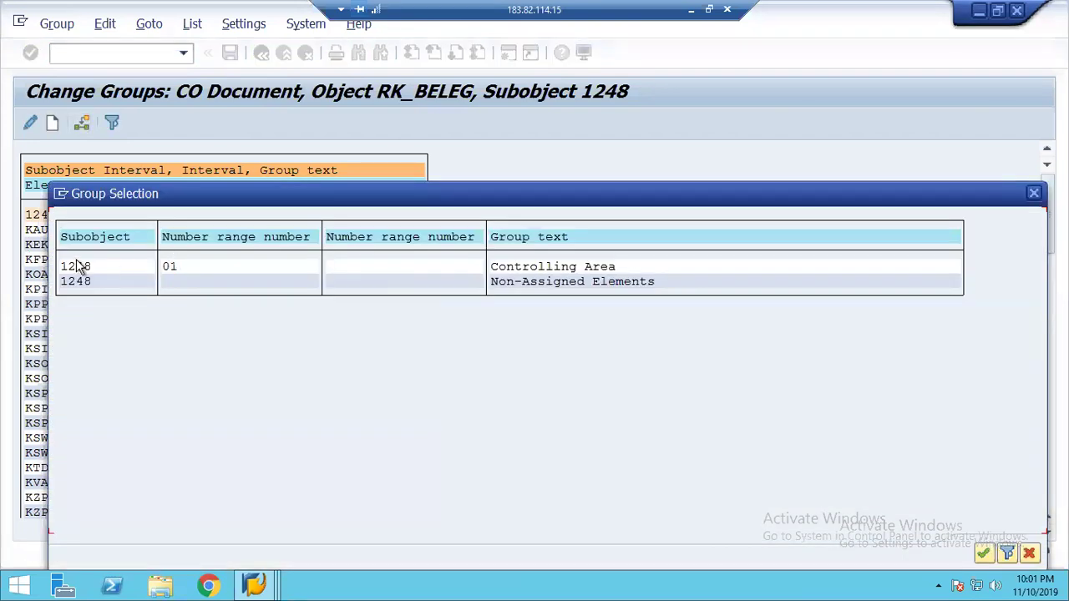
{"action": "double_click", "coordinate": [74, 265]}
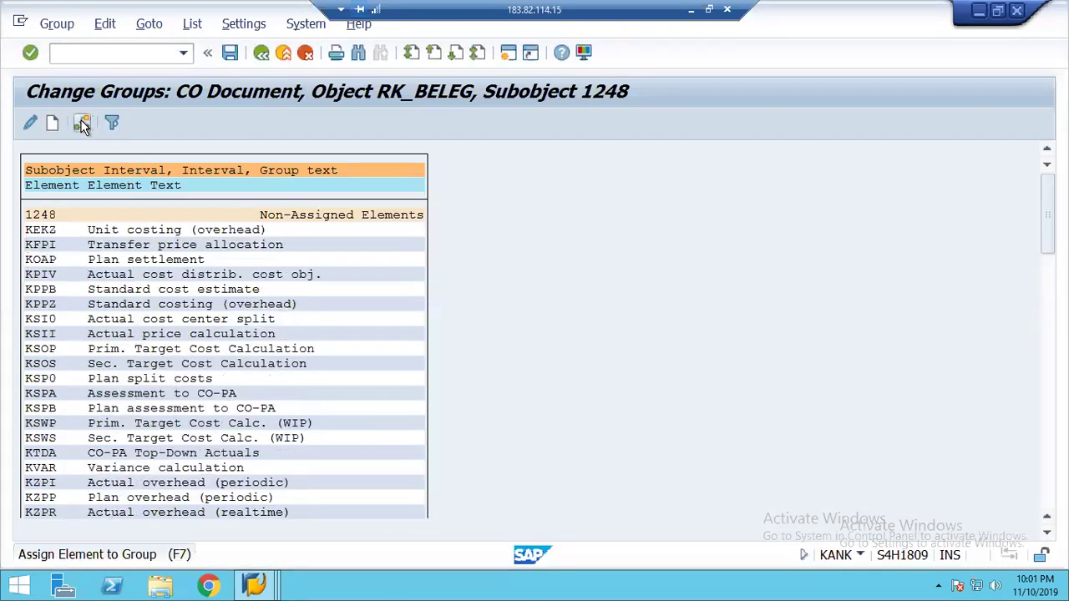
{"action": "left_click", "coordinate": [83, 123]}
{"action": "double_click", "coordinate": [80, 268]}
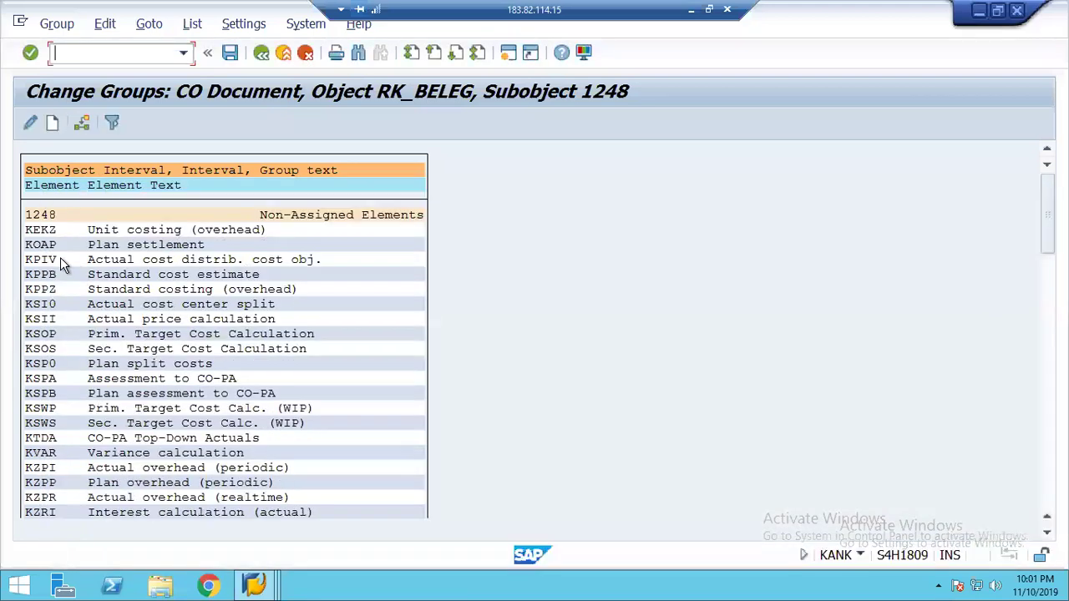
{"action": "left_click", "coordinate": [35, 231]}
{"action": "left_click", "coordinate": [83, 123]}
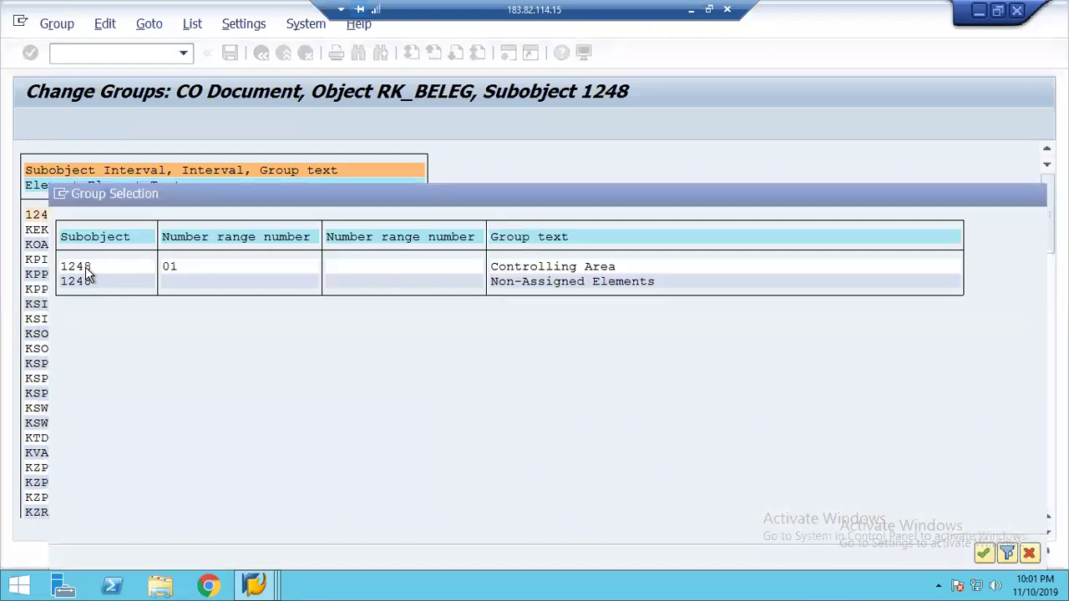
{"action": "double_click", "coordinate": [86, 269]}
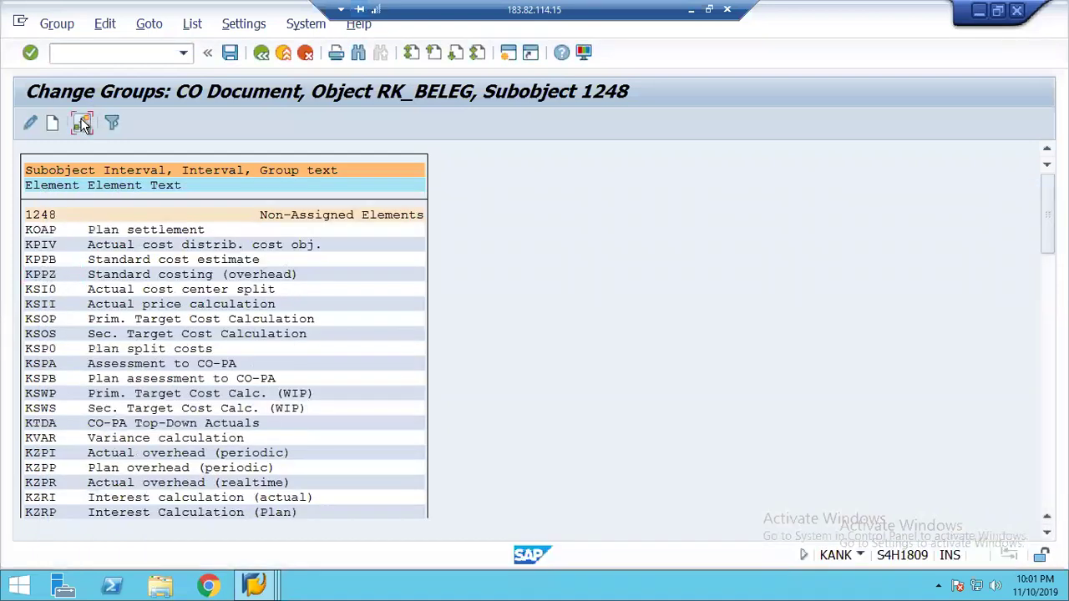
- Assign elements KPPZ (Standard costing overhead), KPPB (Standard cost estimate) and KSOP (Prim. Target Cost Calculation) to the Controlling Area group 01
{"action": "left_click", "coordinate": [81, 124]}
{"action": "double_click", "coordinate": [83, 269]}
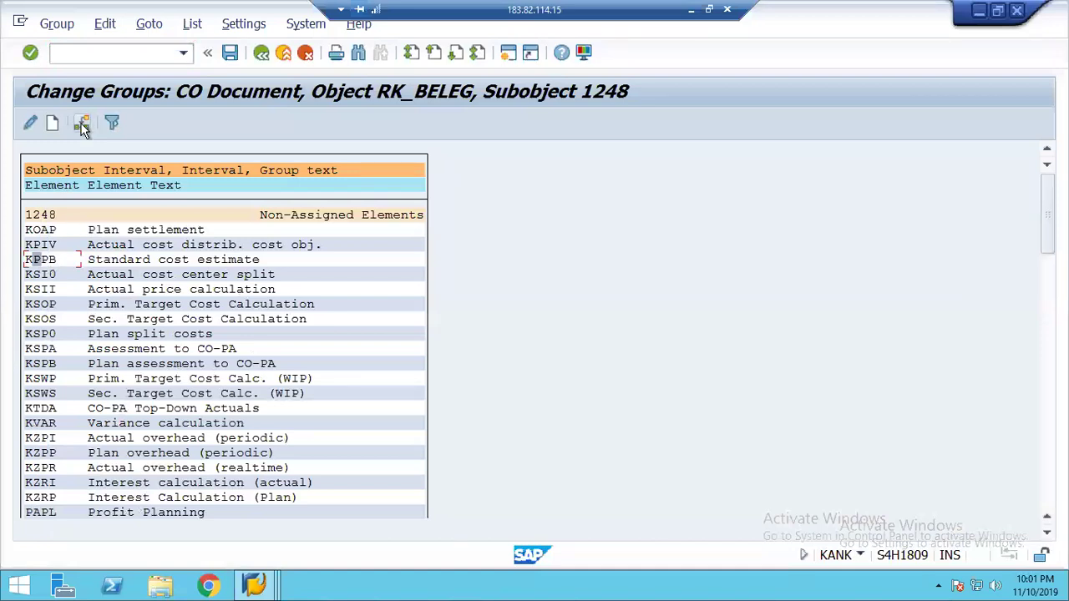
{"action": "left_click", "coordinate": [81, 124]}
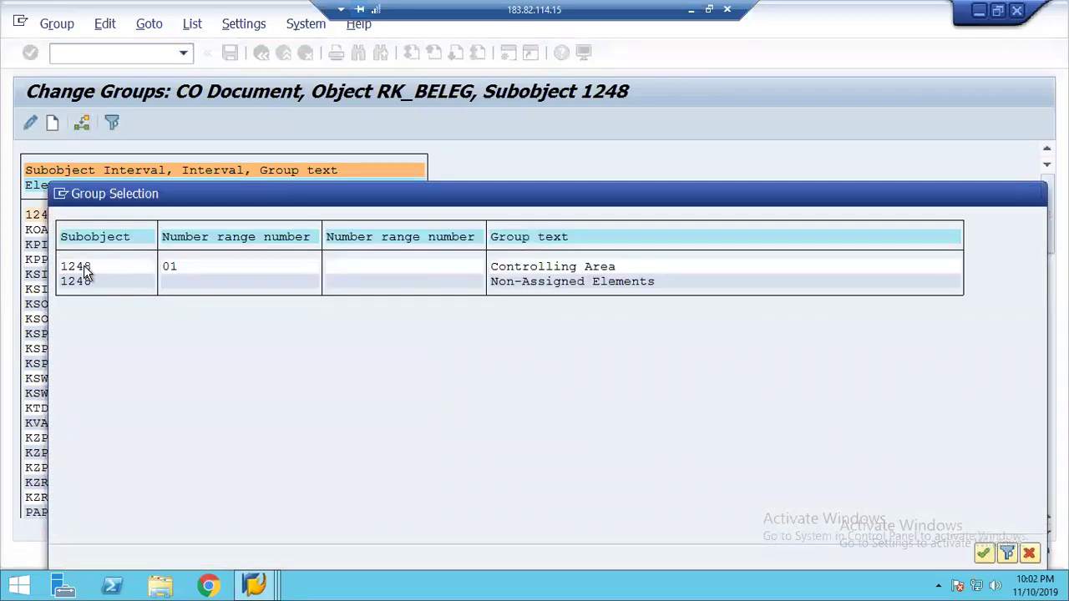
{"action": "double_click", "coordinate": [83, 267]}
{"action": "left_click", "coordinate": [40, 291]}
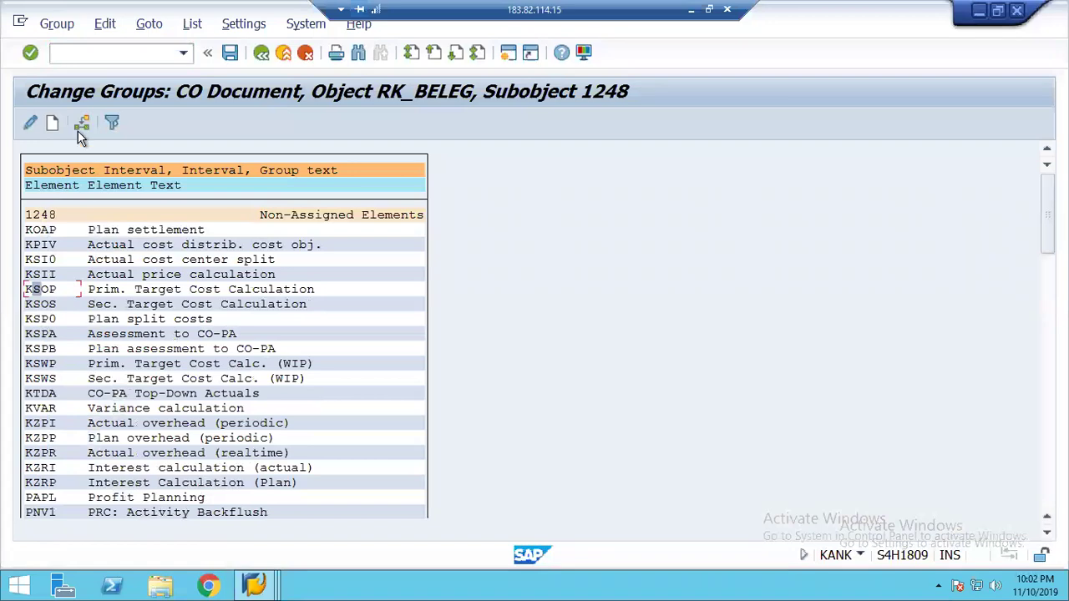
{"action": "left_click", "coordinate": [81, 124]}
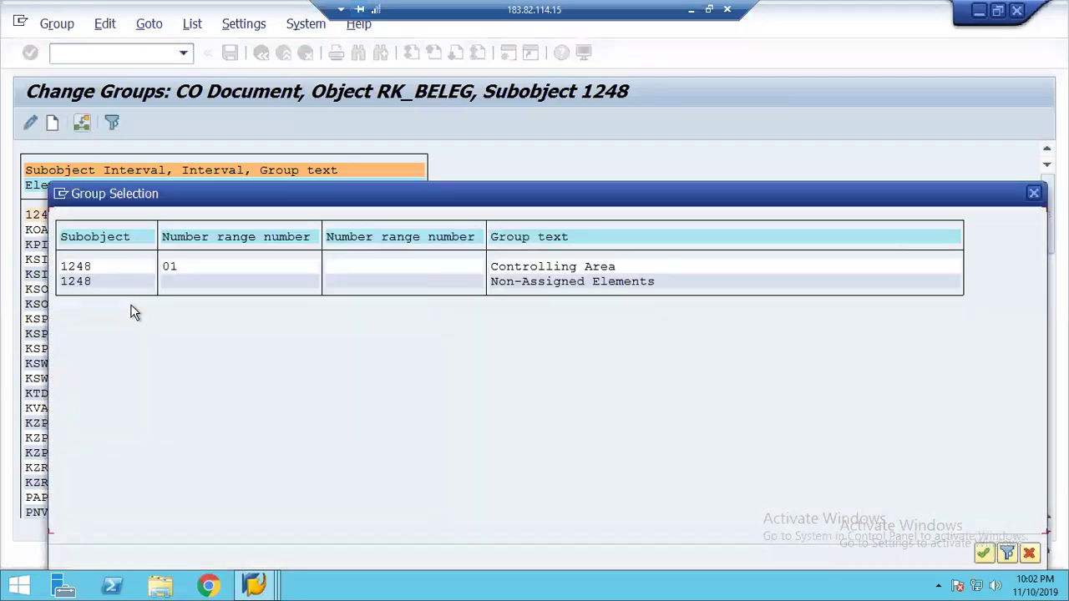
{"action": "double_click", "coordinate": [84, 267]}
- Assign elements KOAP (Plan settlement), KPIV (Actual cost distrib. cost obj.) and KSI0 (Actual cost center split) to the Controlling Area group 01
{"action": "left_click", "coordinate": [45, 232]}
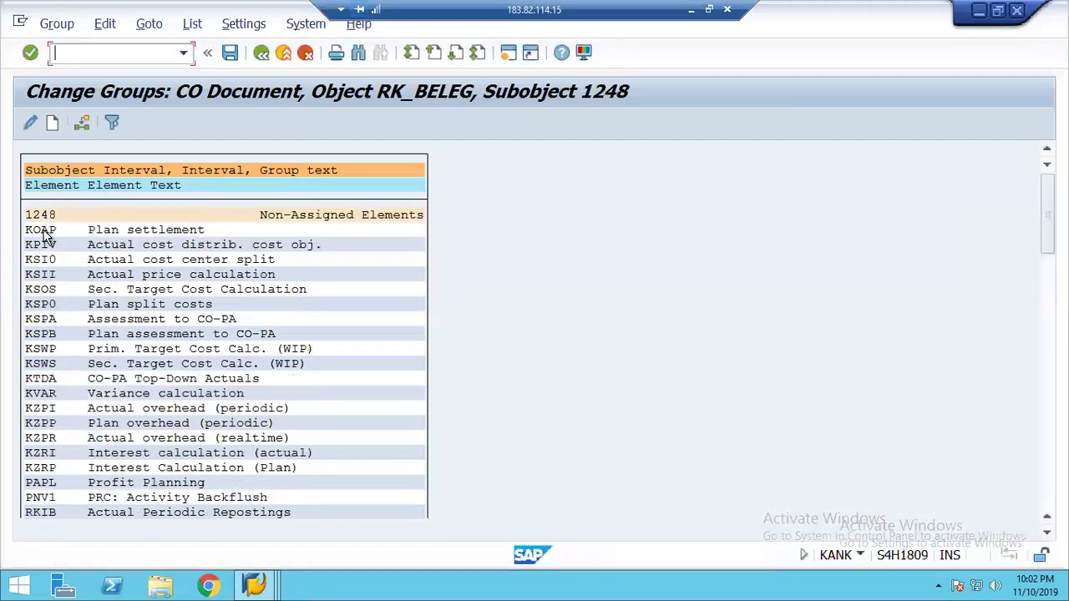
{"action": "left_click", "coordinate": [84, 123]}
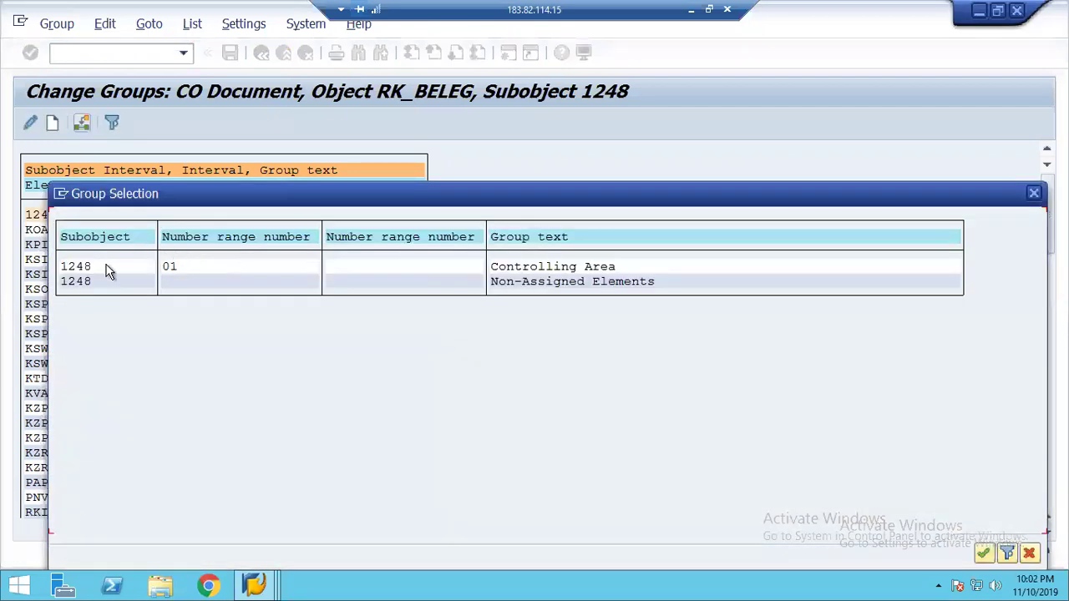
{"action": "double_click", "coordinate": [74, 268]}
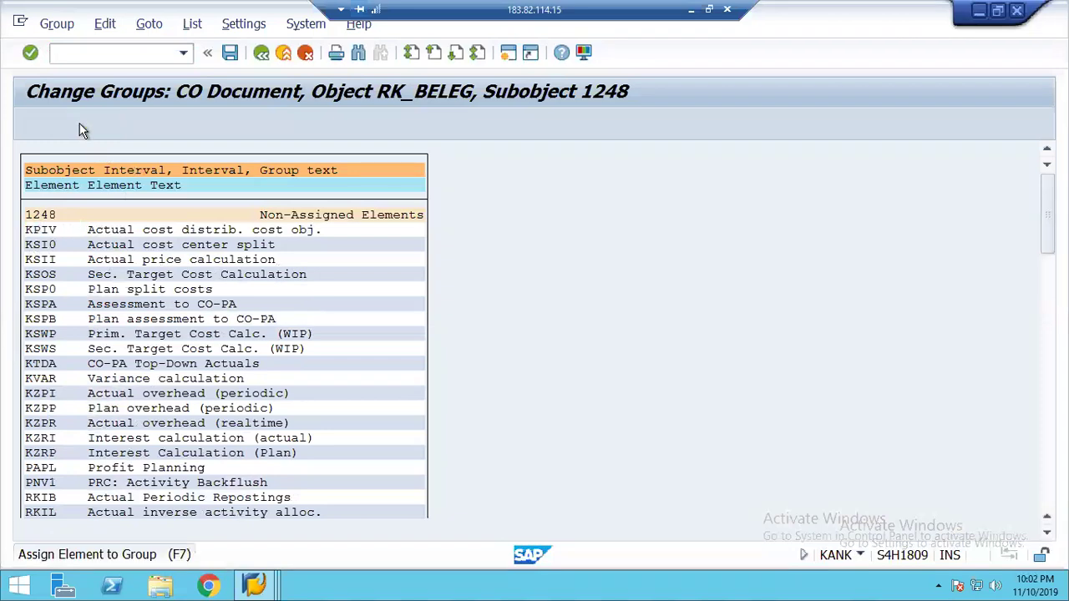
{"action": "left_click", "coordinate": [81, 123]}
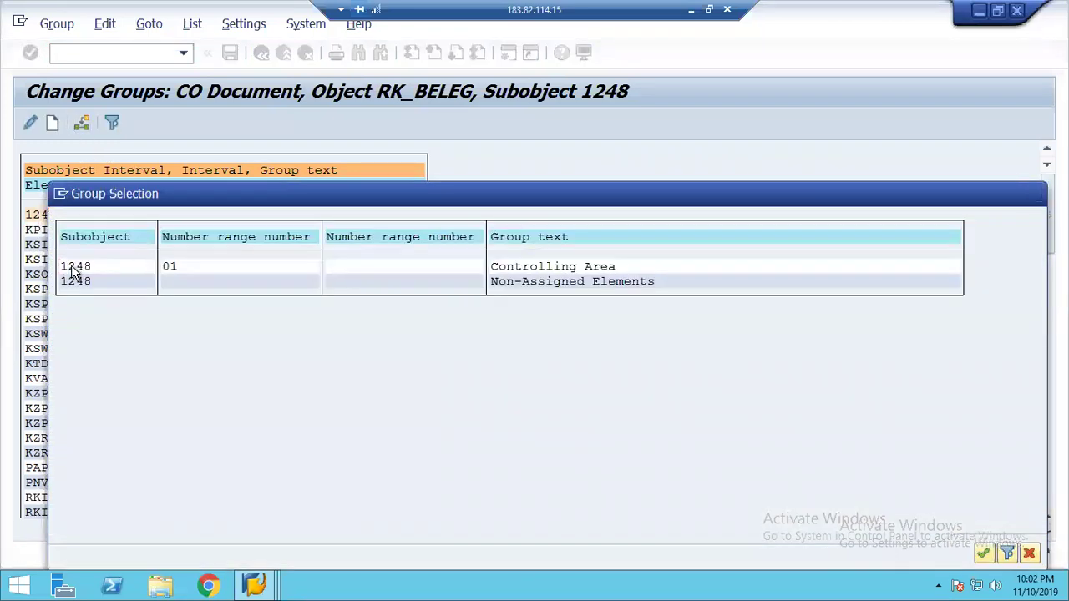
{"action": "double_click", "coordinate": [74, 268]}
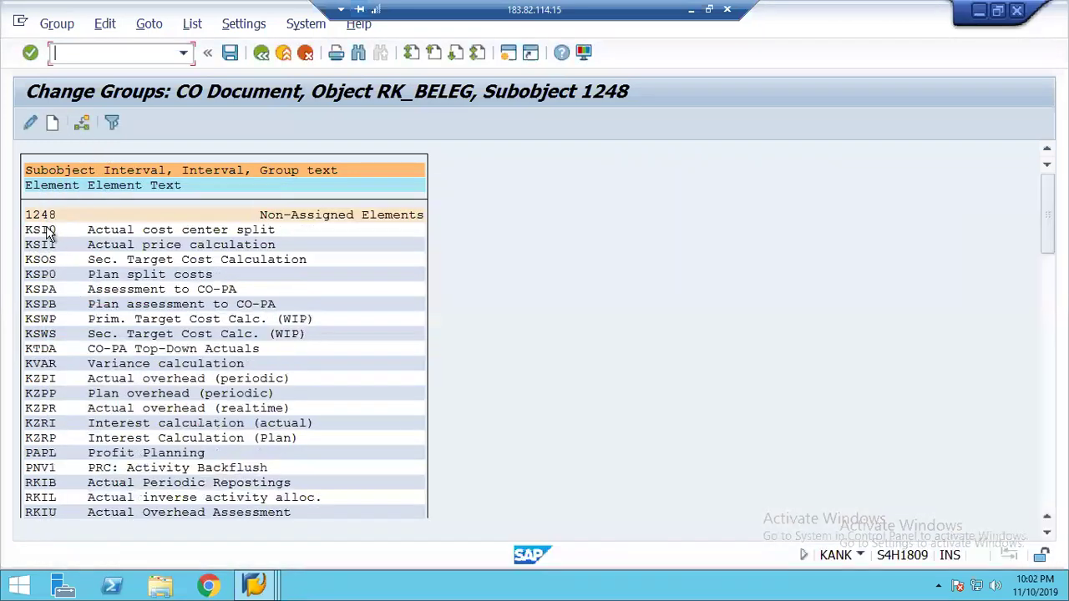
{"action": "left_click", "coordinate": [83, 125]}
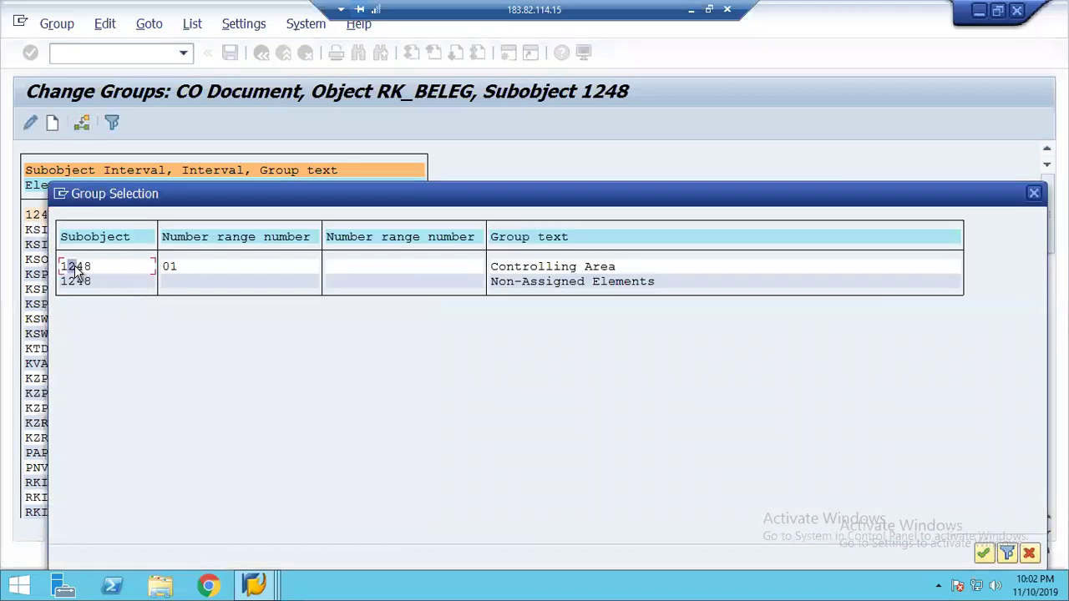
{"action": "double_click", "coordinate": [74, 268]}
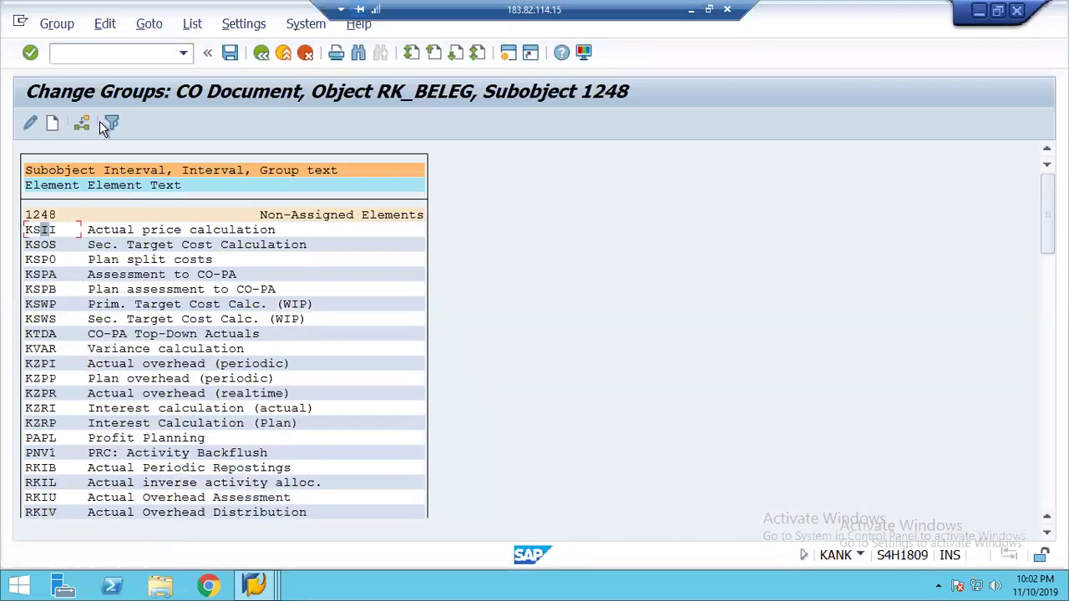
- Assign elements KSII (Actual price calculation), KSPA (Assessment to CO-PA) and KSP0 (Plan split costs) to the Controlling Area group 01
{"action": "left_click", "coordinate": [82, 125]}
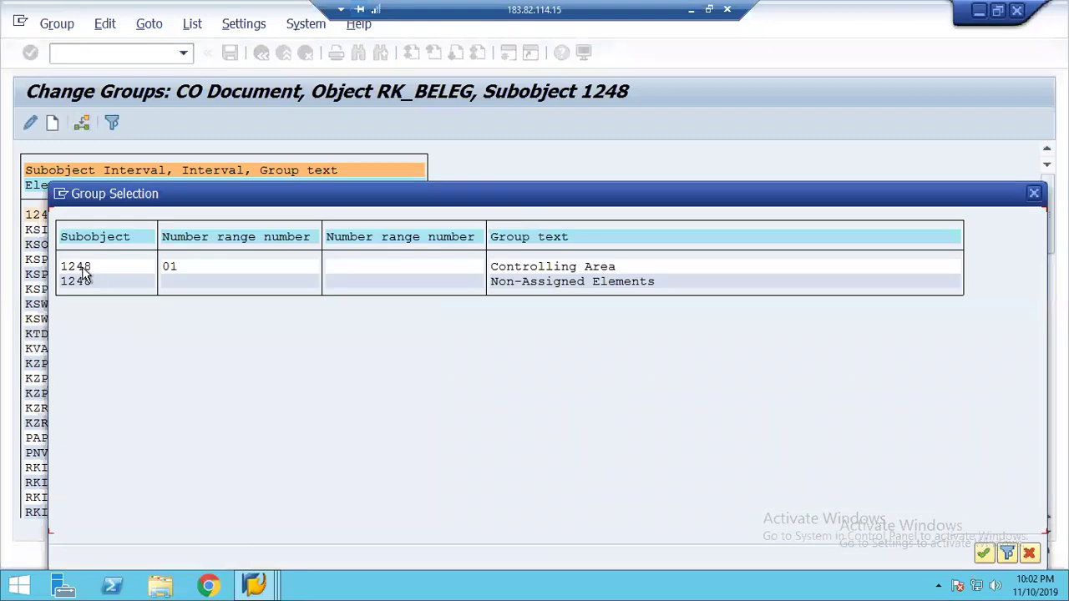
{"action": "double_click", "coordinate": [84, 273]}
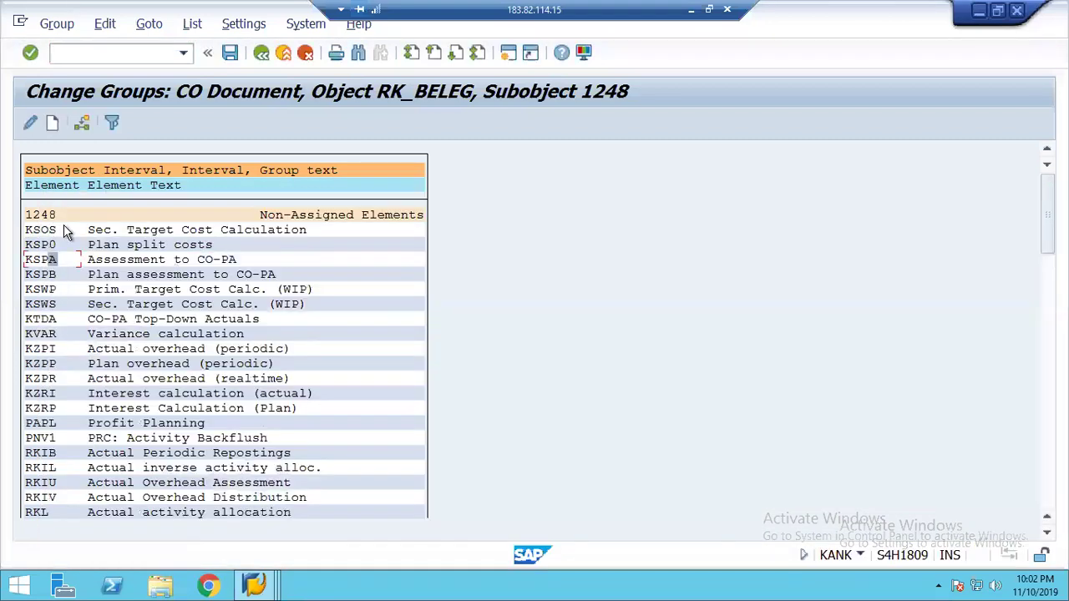
{"action": "left_click", "coordinate": [83, 124]}
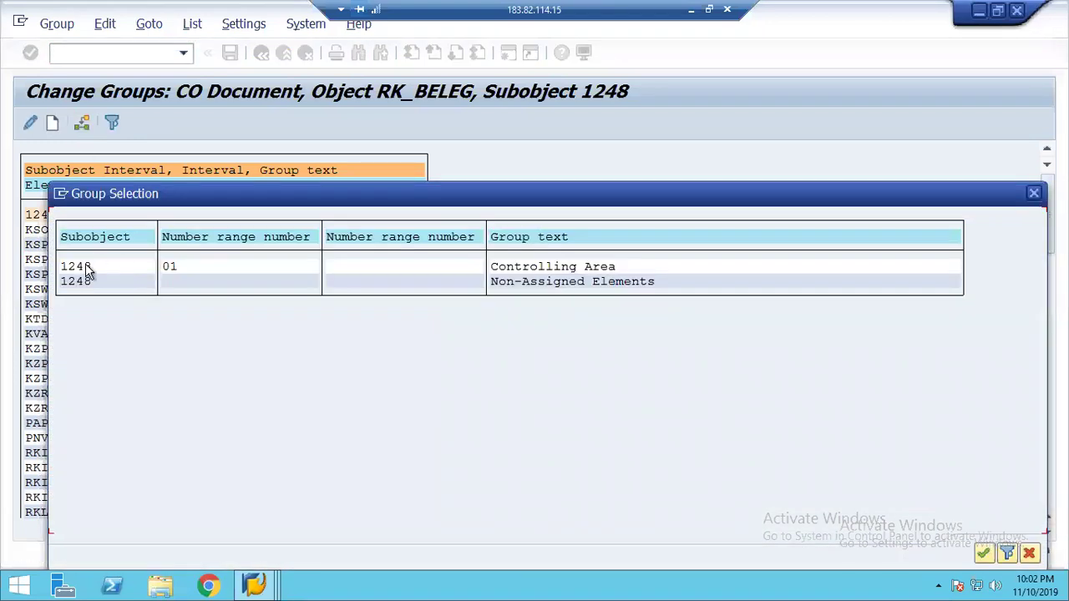
{"action": "double_click", "coordinate": [88, 268]}
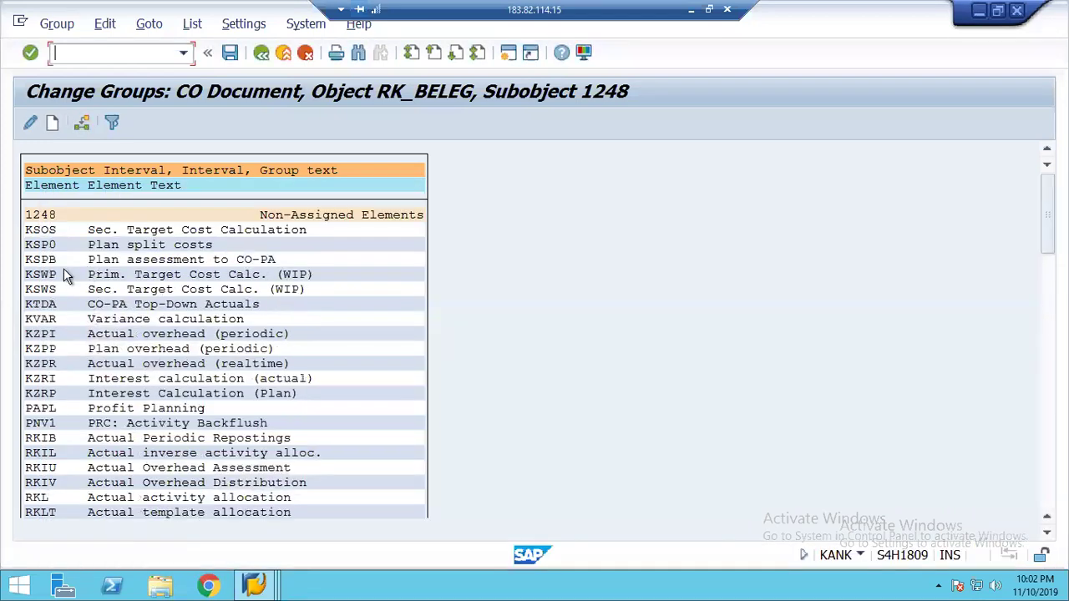
{"action": "left_click", "coordinate": [42, 247]}
{"action": "left_click", "coordinate": [81, 124]}
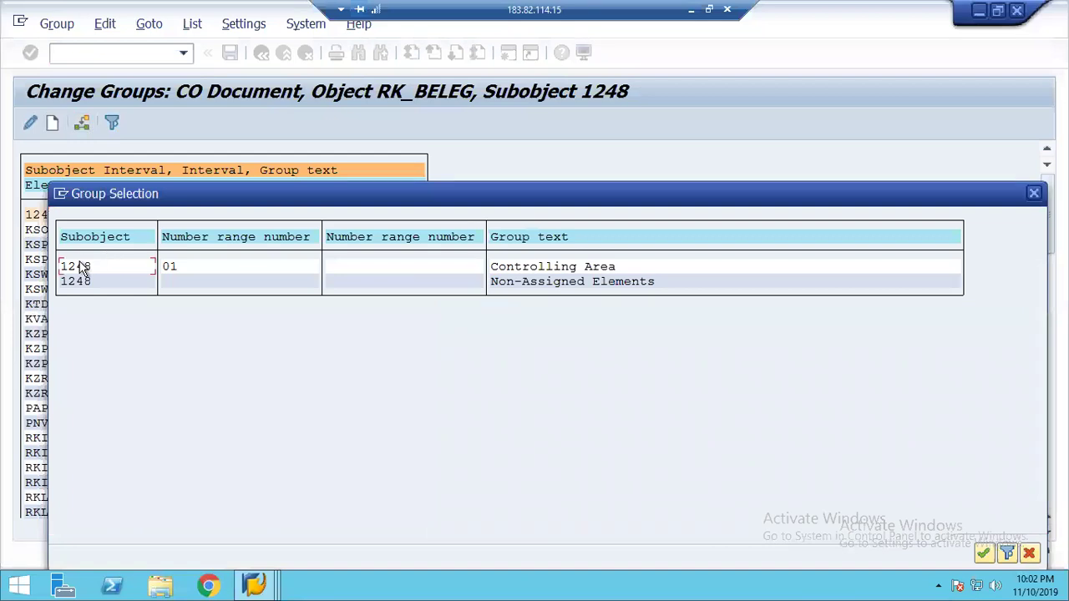
{"action": "double_click", "coordinate": [84, 269]}
- Assign elements KSPB (Plan assessment to CO-PA), KTDA (CO-PA Top-Down Actuals) and KSOS (Sec. Target Cost Calculation) to the Controlling Area group 01
{"action": "left_click", "coordinate": [43, 245]}
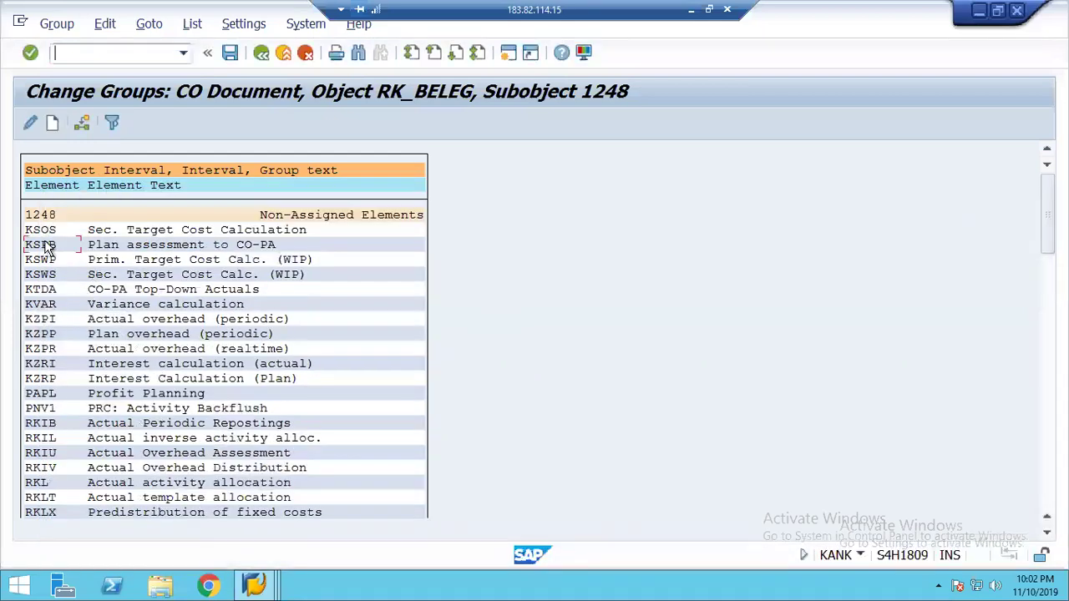
{"action": "left_click", "coordinate": [81, 123]}
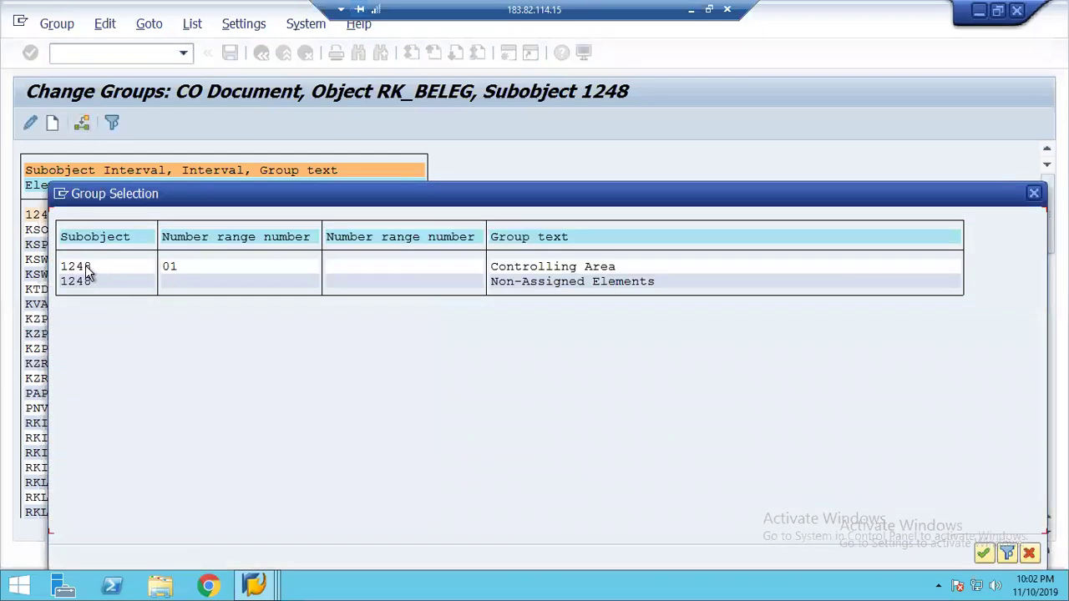
{"action": "double_click", "coordinate": [86, 269]}
{"action": "left_click", "coordinate": [40, 277]}
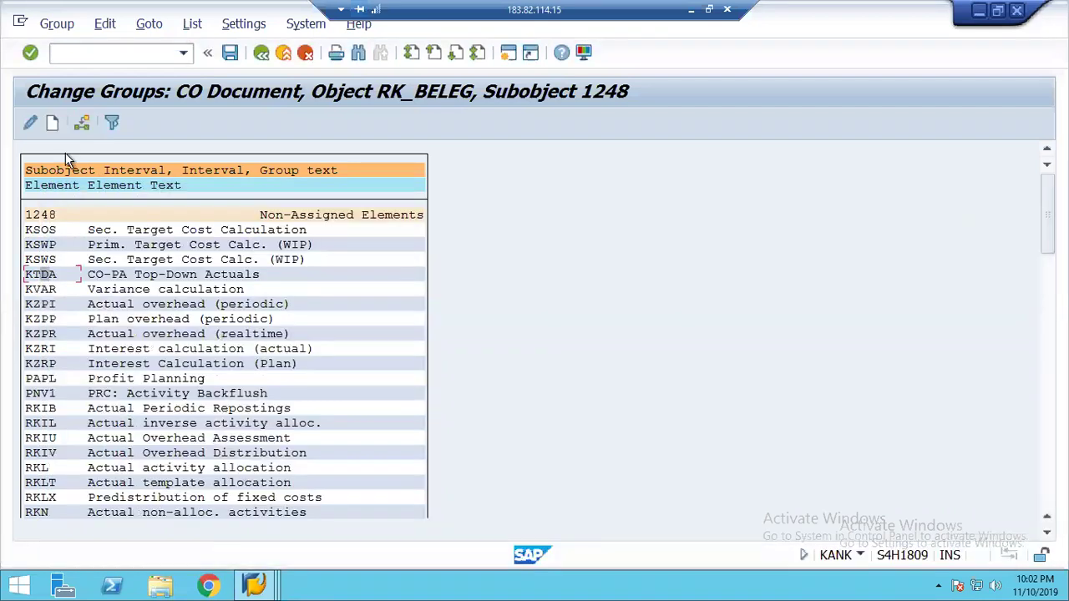
{"action": "left_click", "coordinate": [81, 124]}
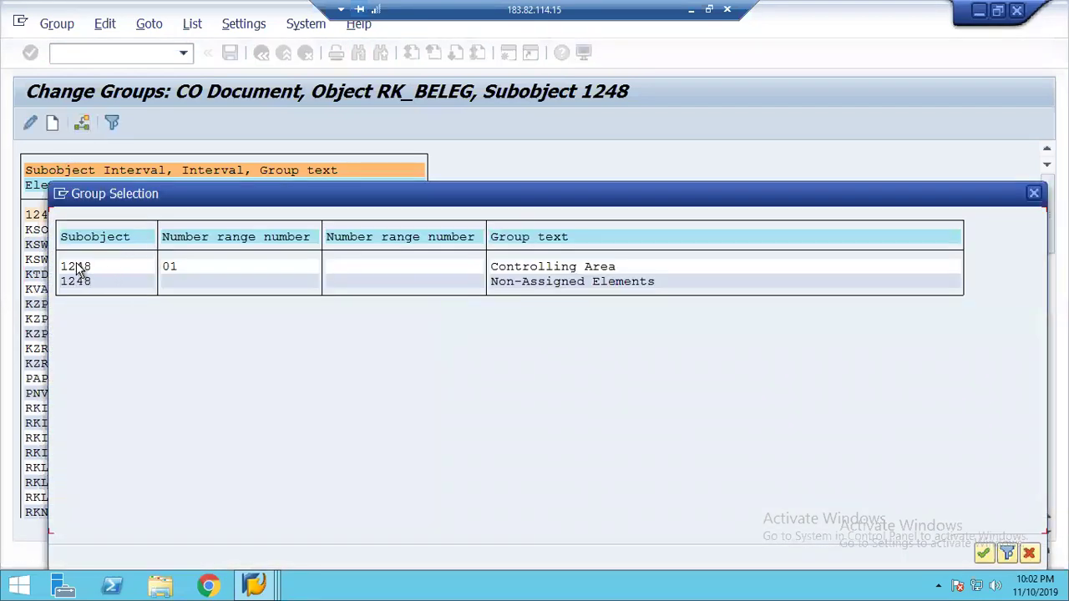
{"action": "double_click", "coordinate": [77, 267]}
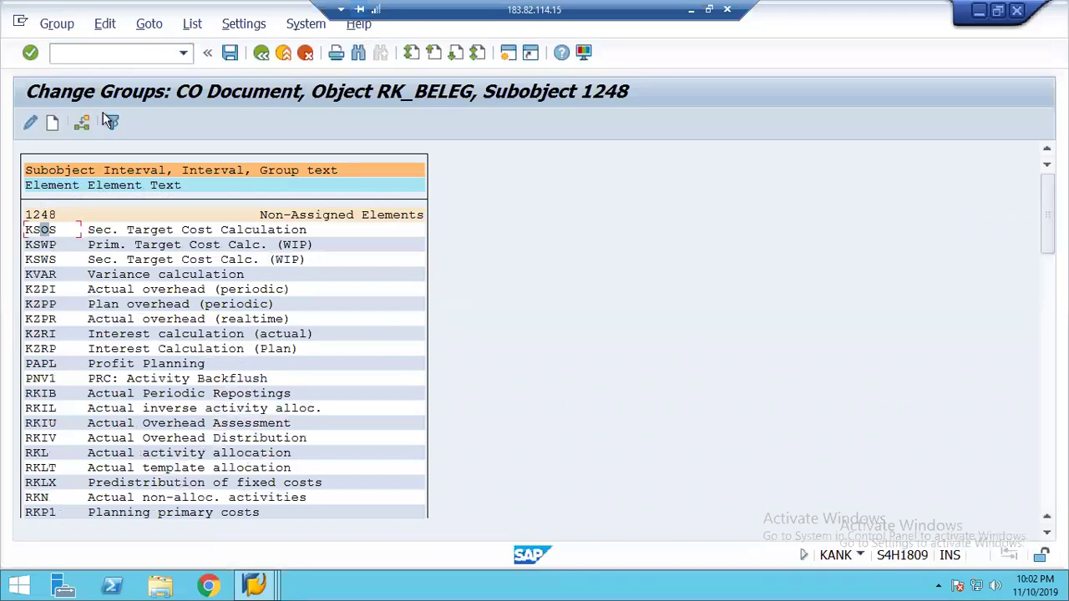
{"action": "left_click", "coordinate": [81, 126]}
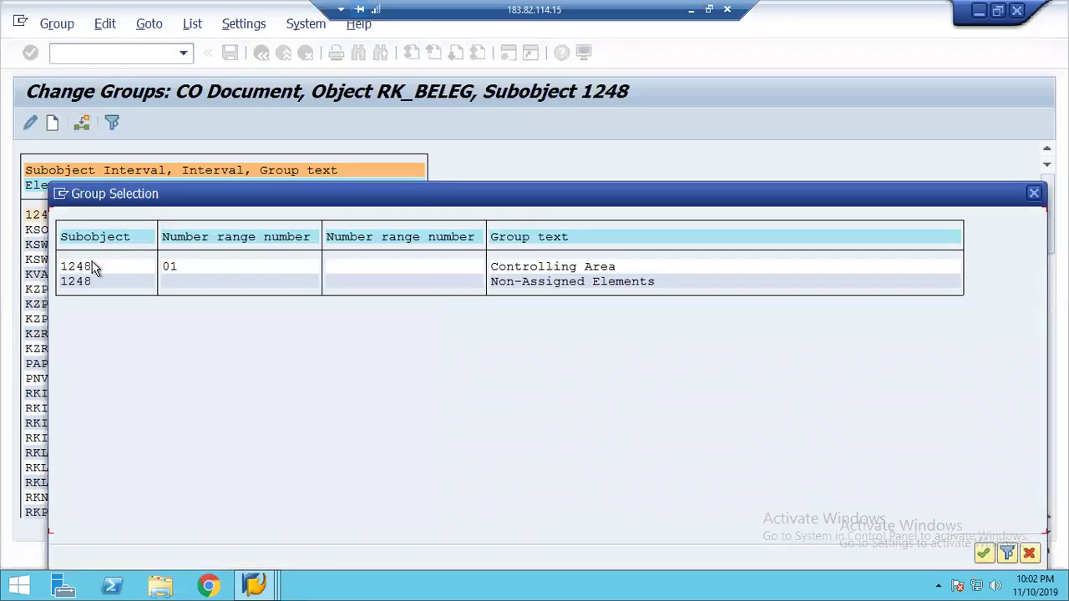
{"action": "double_click", "coordinate": [92, 265]}
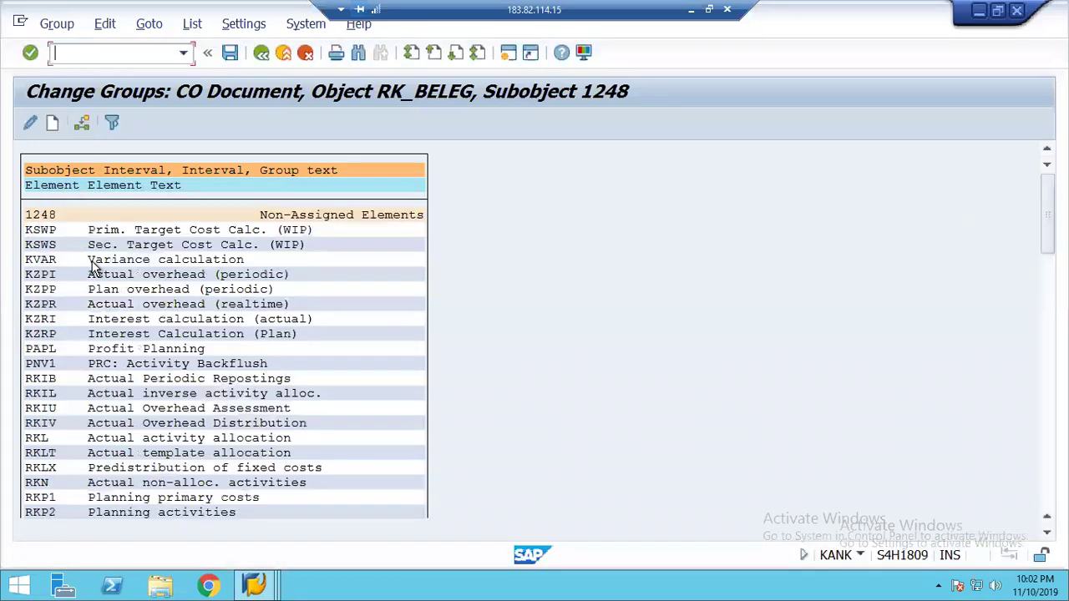
- Assign elements KVAR (Variance calculation), KSWP (Prim. Target Cost Calc. WIP) and KZPR (Actual overhead, realtime) to the Controlling Area group 01
{"action": "left_click", "coordinate": [47, 260]}
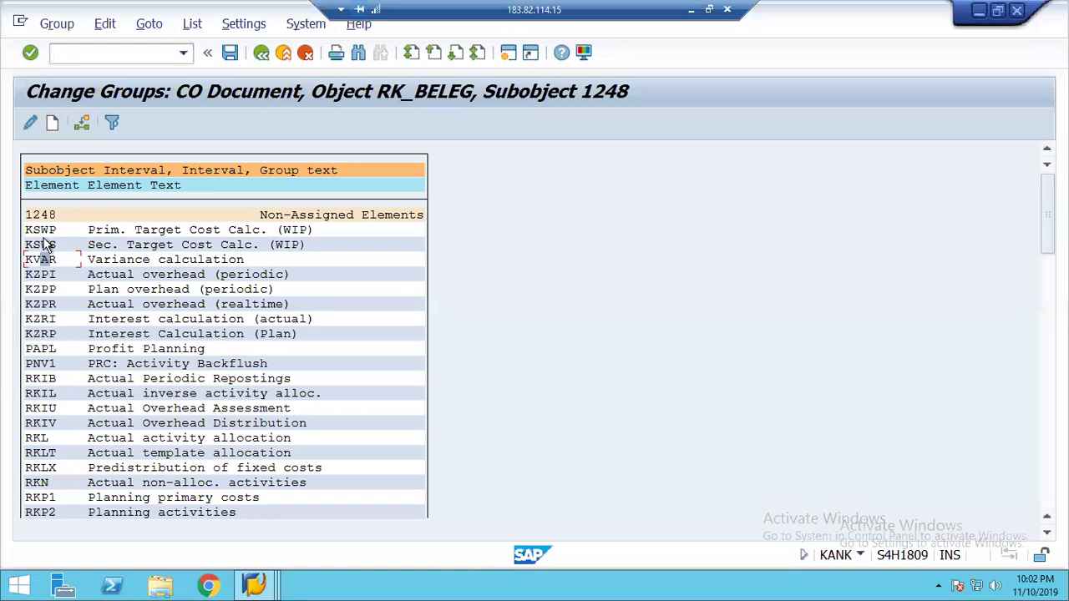
{"action": "left_click", "coordinate": [82, 122]}
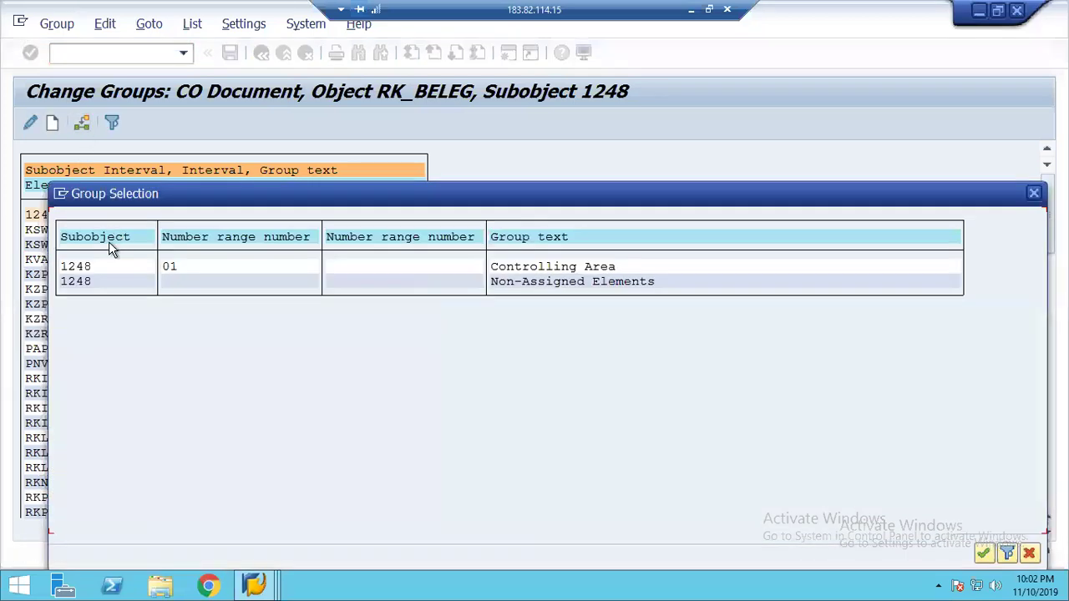
{"action": "double_click", "coordinate": [83, 268]}
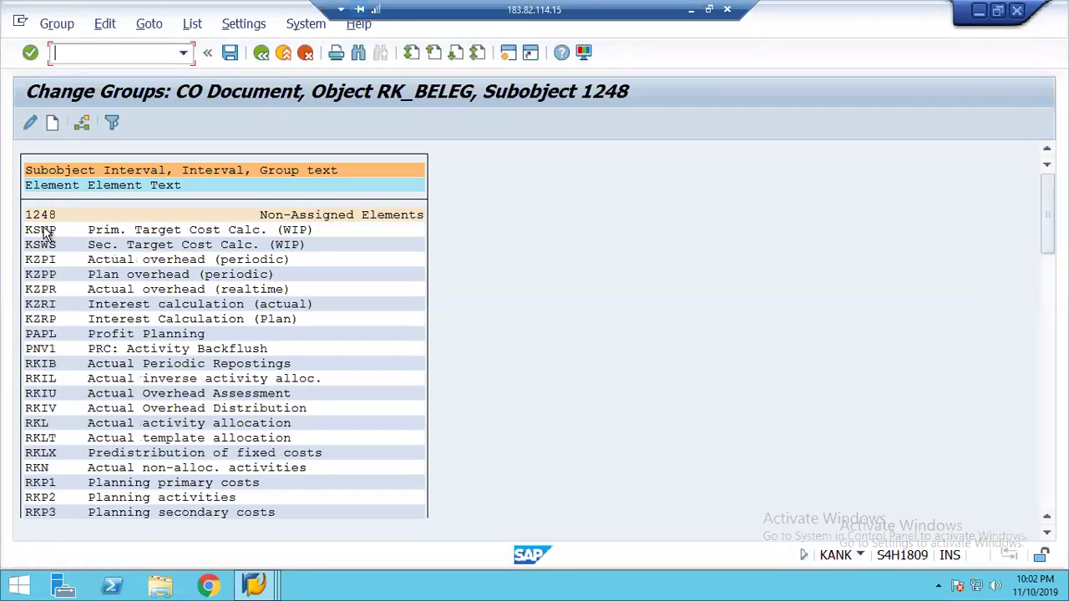
{"action": "left_click", "coordinate": [83, 123]}
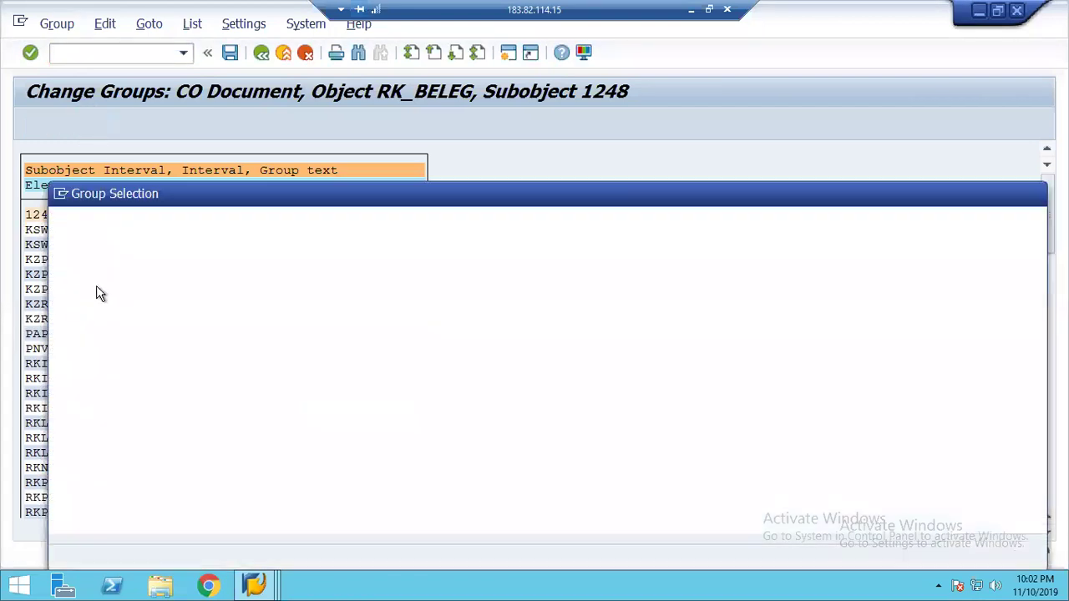
{"action": "double_click", "coordinate": [84, 267]}
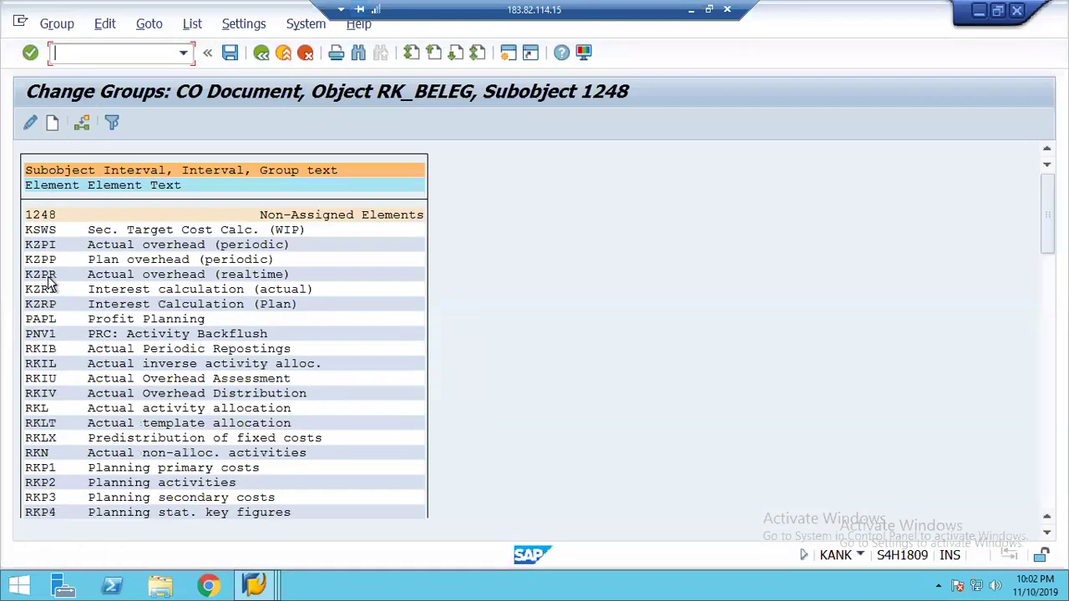
{"action": "left_click", "coordinate": [82, 122]}
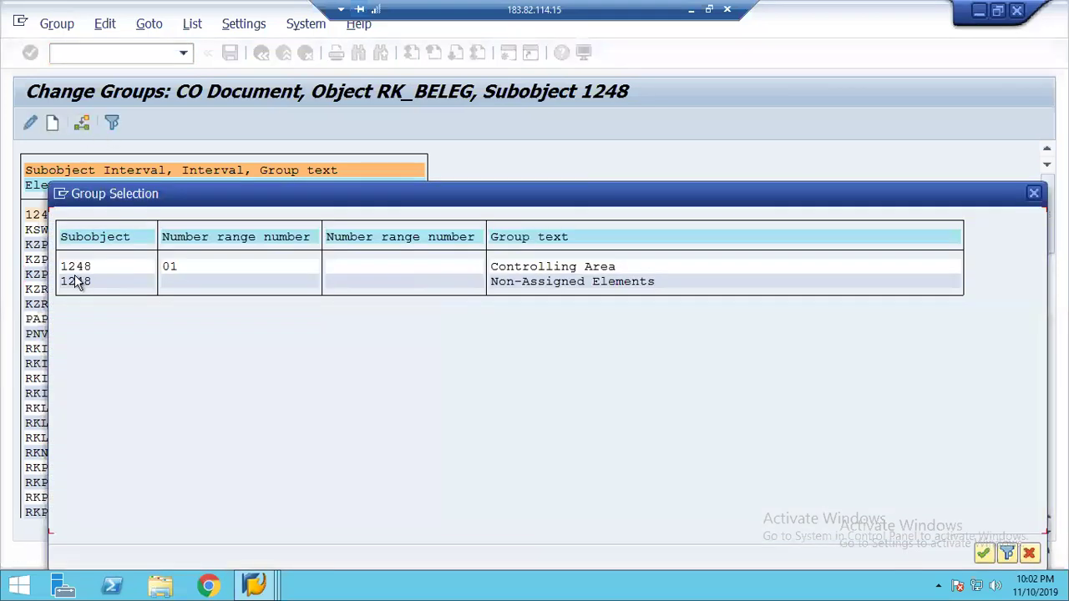
{"action": "double_click", "coordinate": [73, 269]}
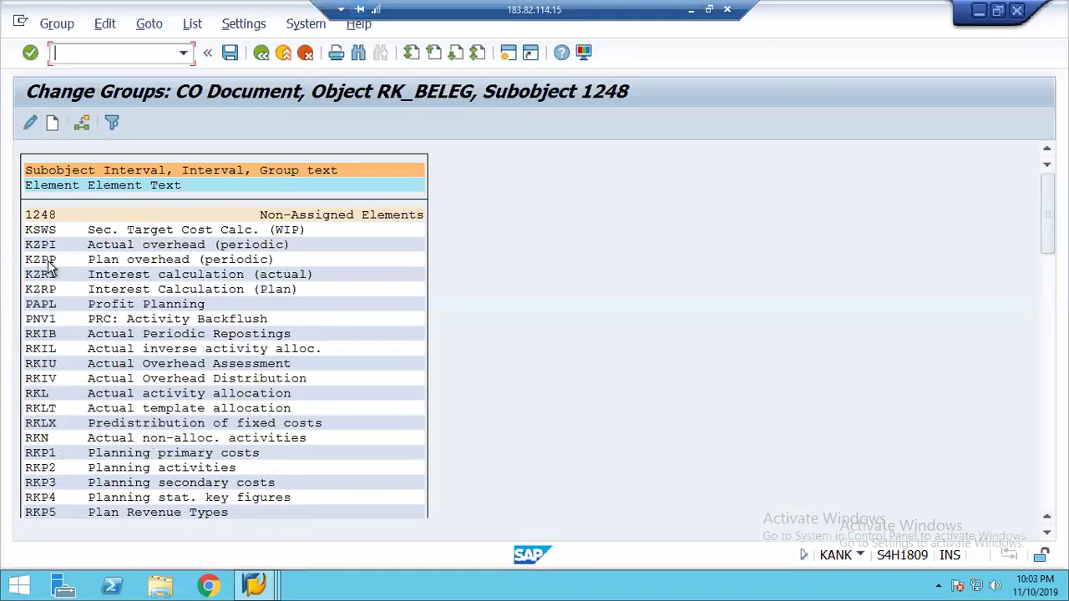
- Assign elements KZPP (Plan overhead, periodic), KZRI (Interest calculation, actual) and KZRP (Interest Calculation, Plan) to the Controlling Area group 01
{"action": "left_click", "coordinate": [83, 123]}
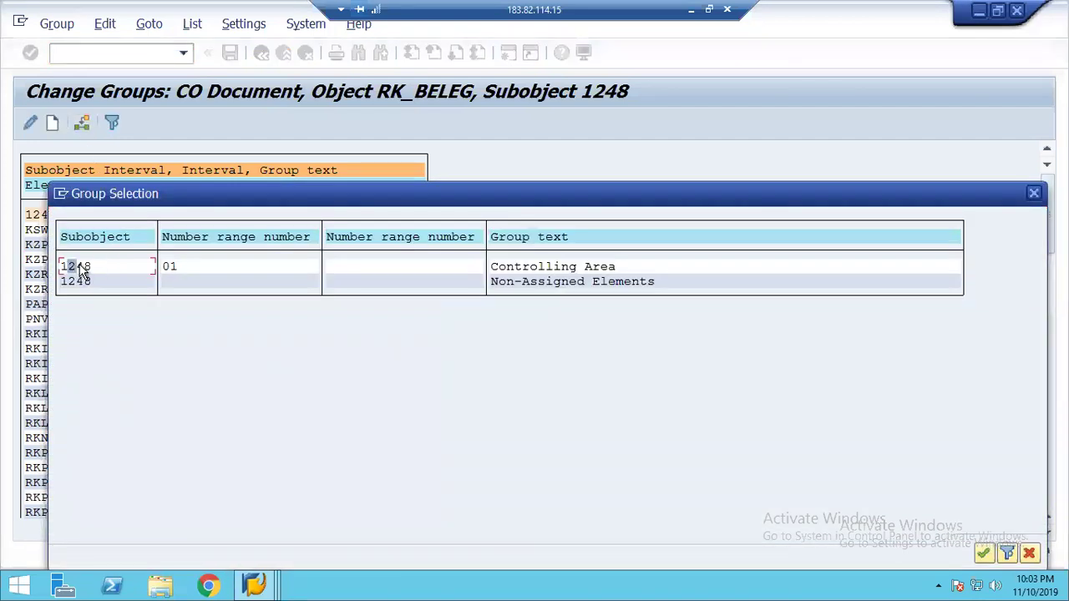
{"action": "double_click", "coordinate": [73, 268]}
{"action": "left_click", "coordinate": [44, 260]}
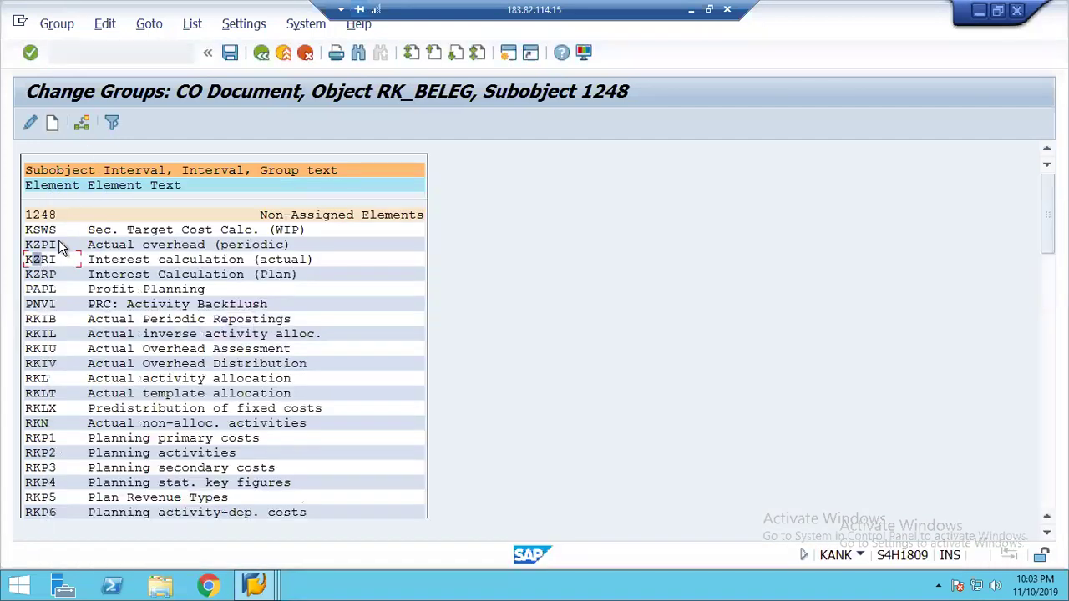
{"action": "left_click", "coordinate": [82, 122]}
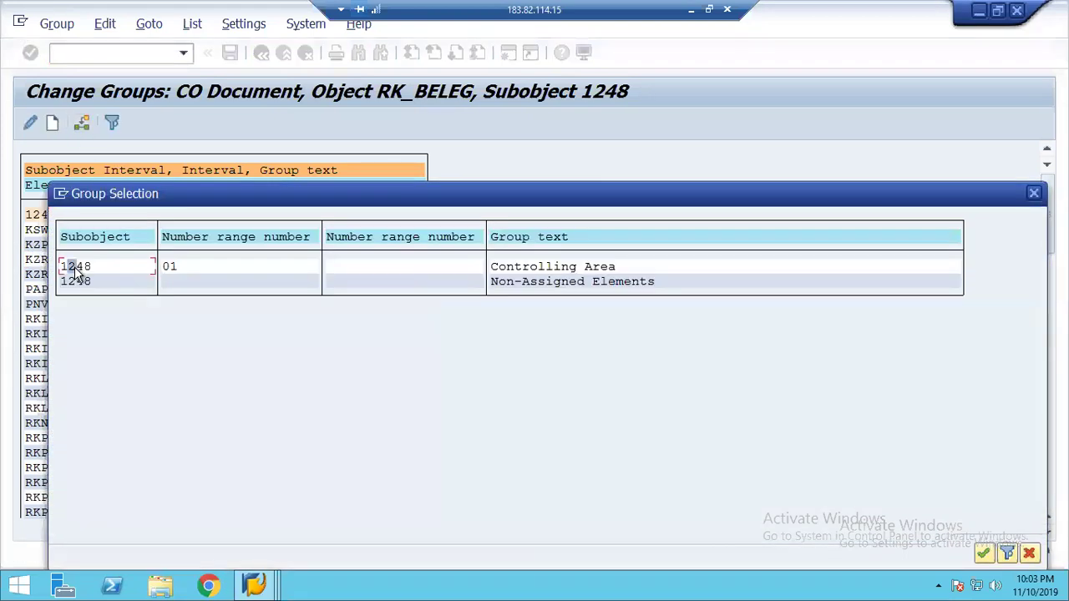
{"action": "double_click", "coordinate": [74, 269]}
{"action": "left_click", "coordinate": [41, 260]}
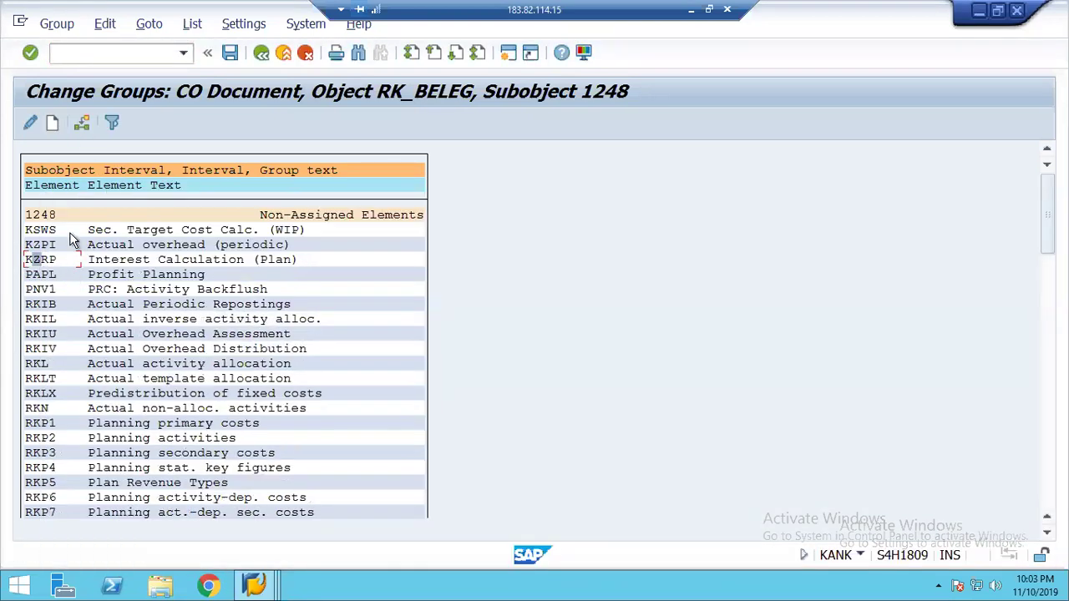
{"action": "left_click", "coordinate": [75, 125]}
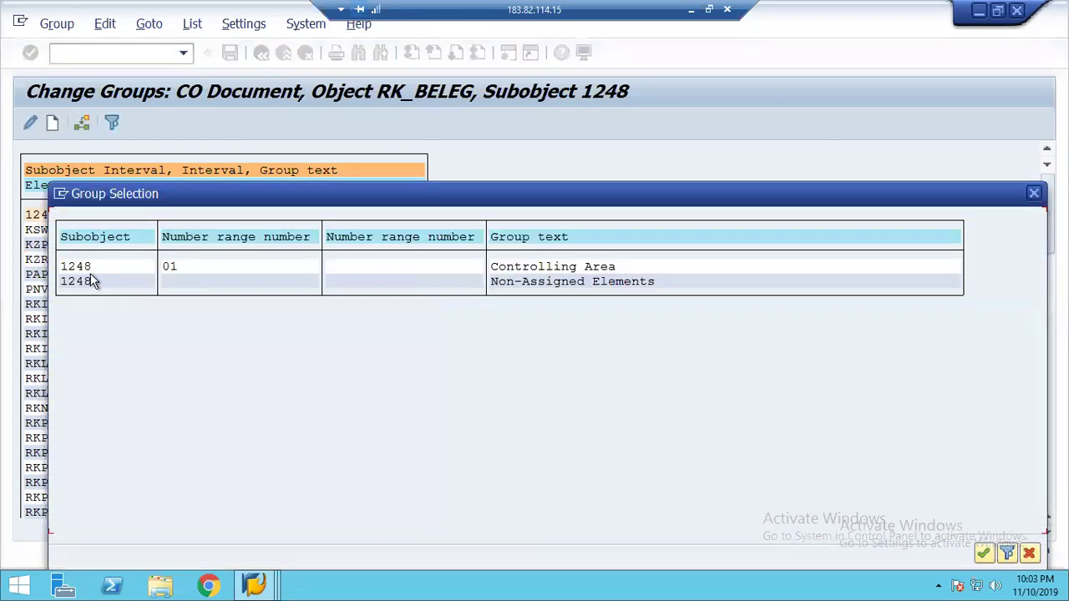
{"action": "left_click", "coordinate": [85, 268]}
{"action": "double_click", "coordinate": [84, 268]}
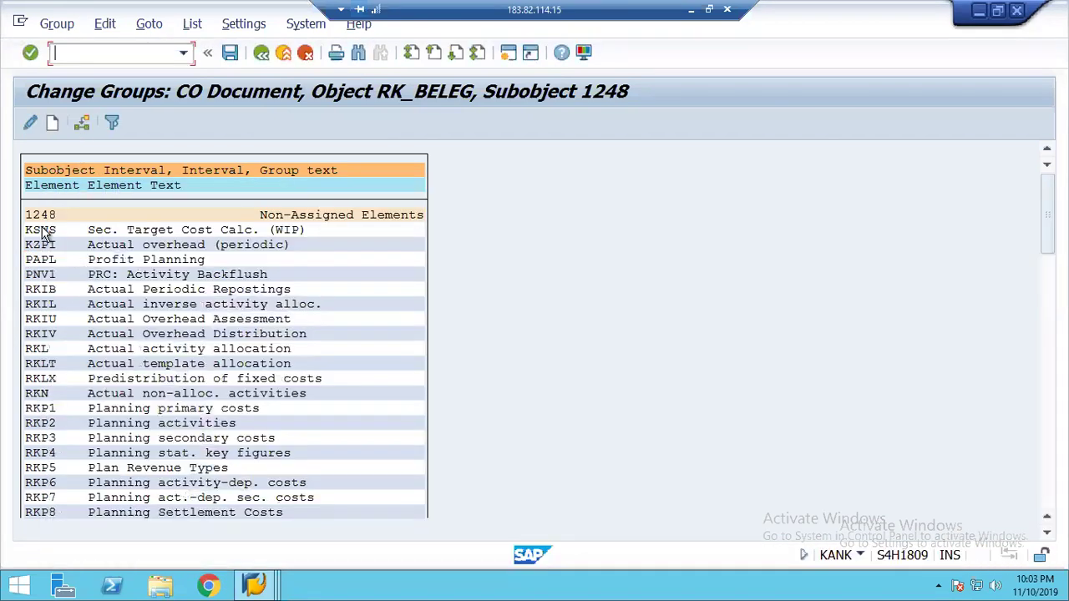
- Assign elements KSWS (Sec. Target Cost Calc. WIP) and KZPI (Actual overhead, periodic) to the Controlling Area group 01
{"action": "double_click", "coordinate": [43, 233]}
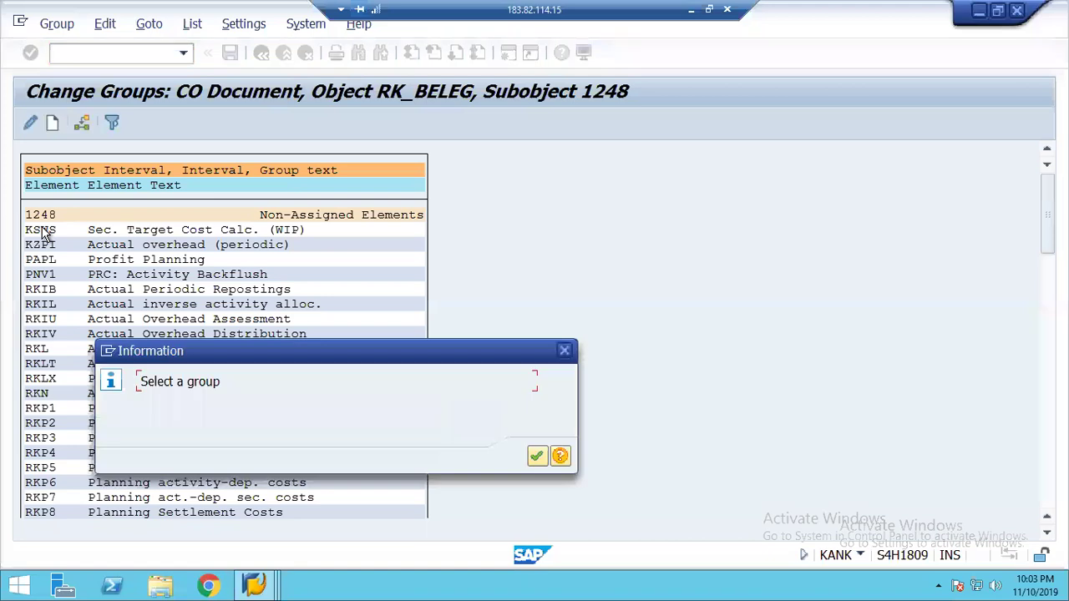
{"action": "left_click", "coordinate": [564, 352]}
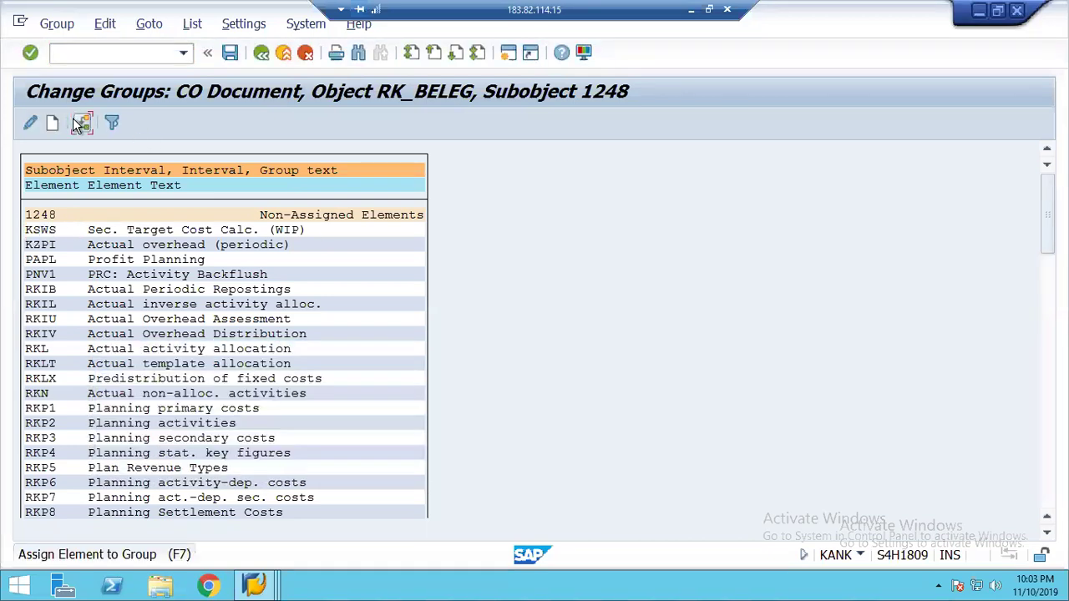
{"action": "left_click", "coordinate": [77, 123]}
{"action": "double_click", "coordinate": [67, 272]}
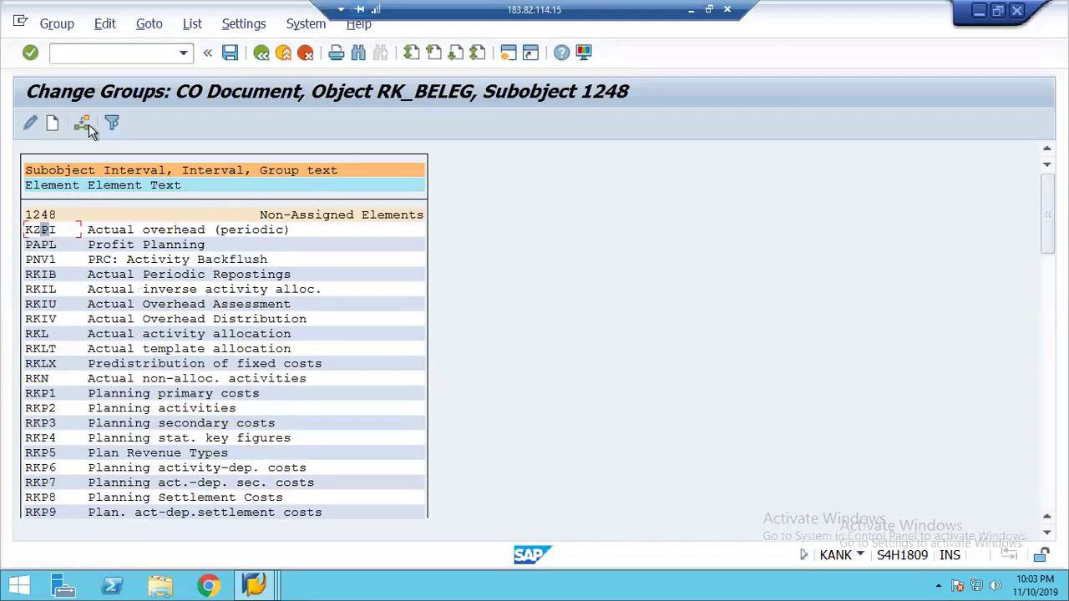
{"action": "left_click", "coordinate": [83, 123]}
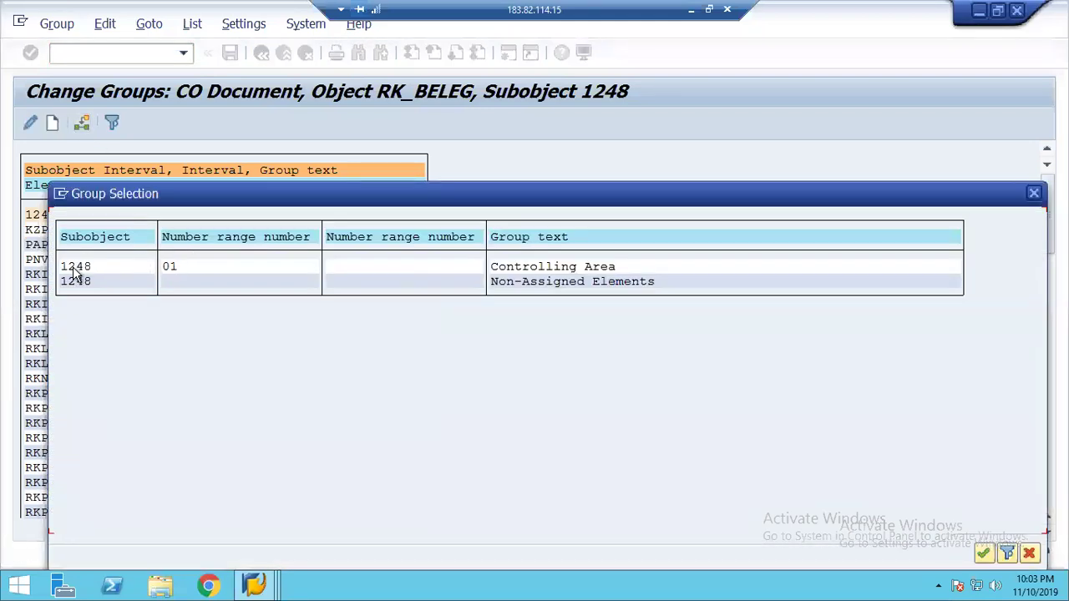
{"action": "left_click", "coordinate": [71, 269]}
{"action": "double_click", "coordinate": [71, 272]}
- Assign elements PAPL (Profit Planning), PNV1 (PRC: Activity Backflush) and RKIB (Actual Periodic Repostings) to the Controlling Area group 01
{"action": "left_click", "coordinate": [37, 233]}
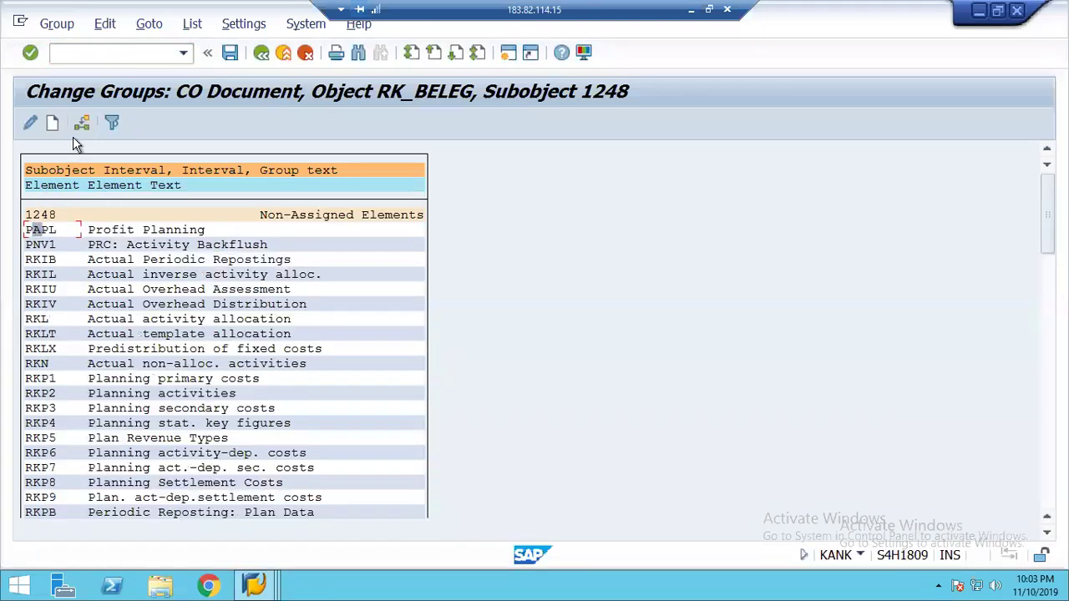
{"action": "left_click", "coordinate": [82, 122]}
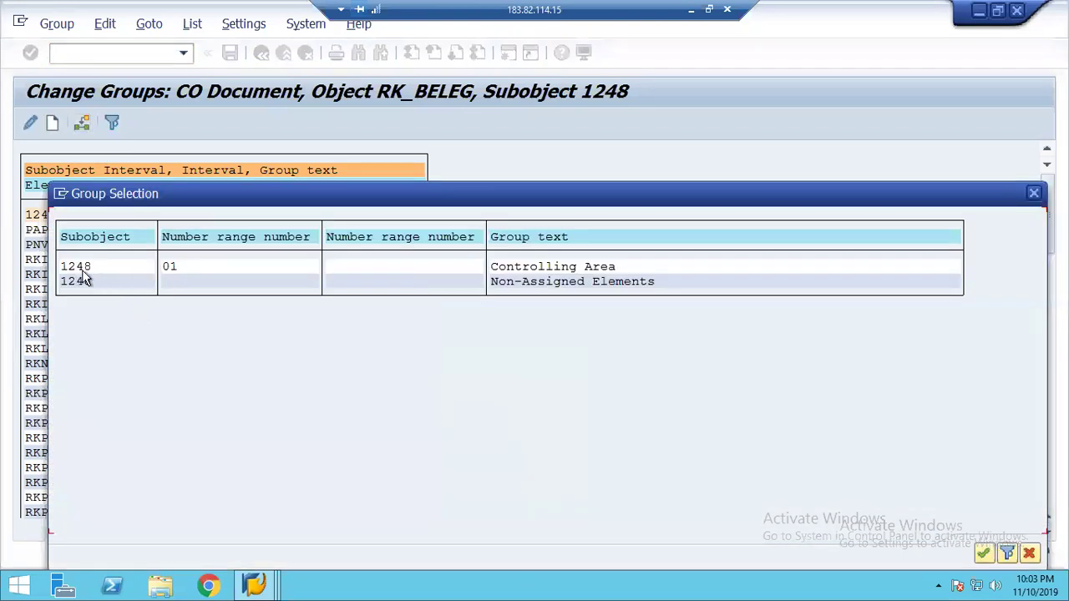
{"action": "double_click", "coordinate": [79, 269]}
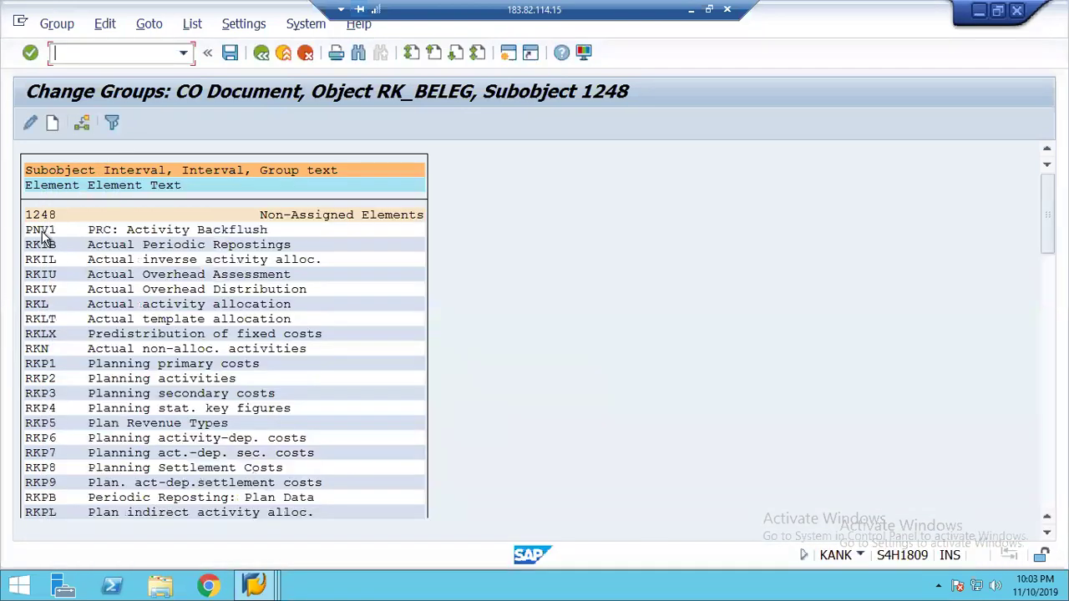
{"action": "left_click", "coordinate": [82, 122]}
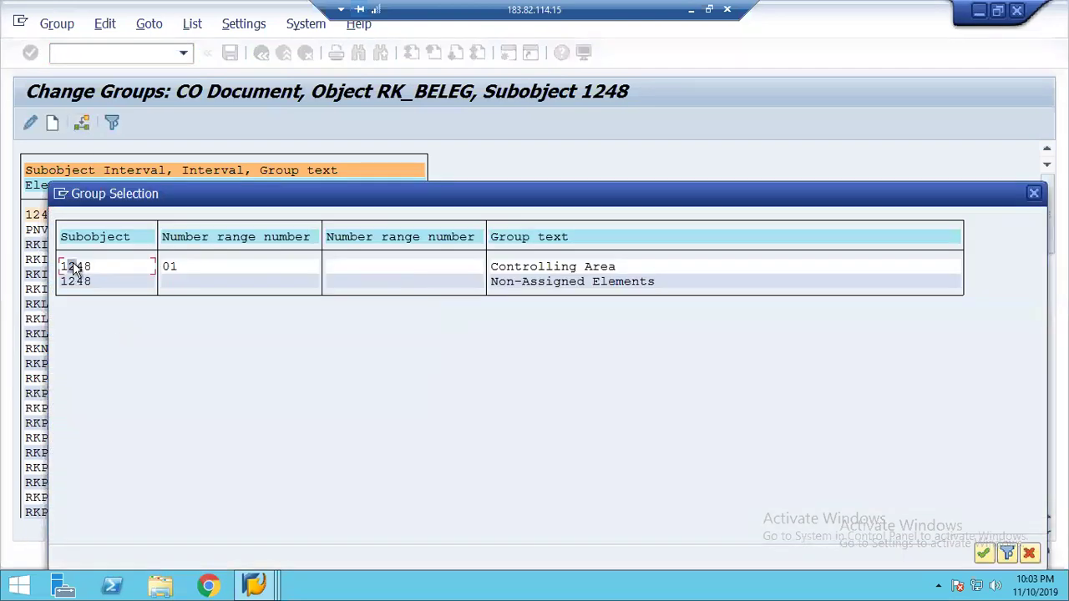
{"action": "double_click", "coordinate": [73, 267]}
{"action": "left_click", "coordinate": [35, 232]}
{"action": "left_click", "coordinate": [81, 121]}
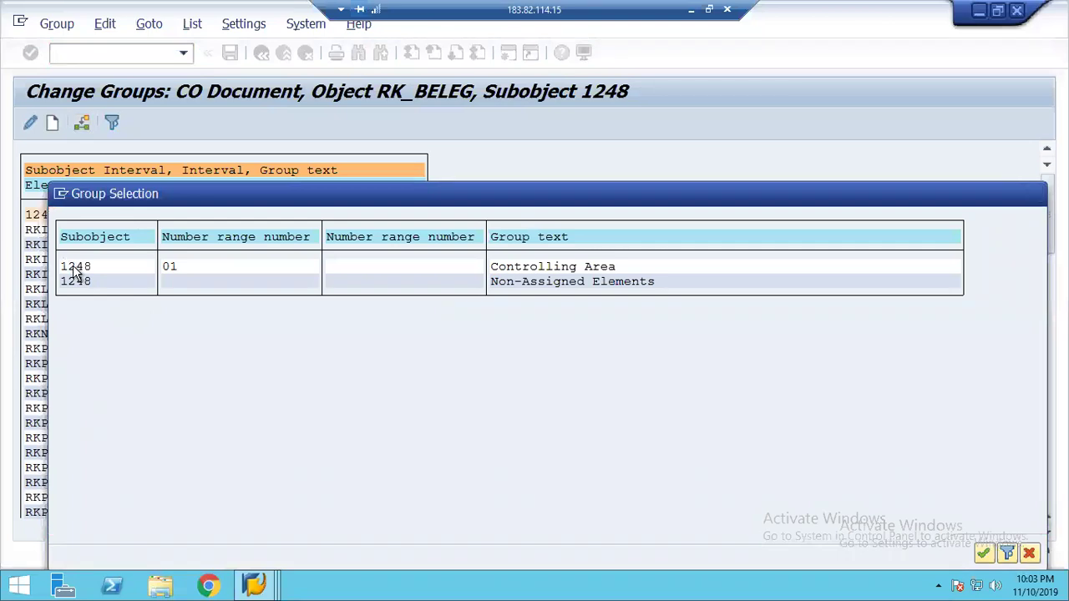
{"action": "double_click", "coordinate": [72, 281]}
- Assign elements RKIL (Actual inverse activity alloc.), RKIU (Actual Overhead Assessment) and RKIV (Actual Overhead Distribution) to the Controlling Area group 01
{"action": "left_click", "coordinate": [37, 232]}
{"action": "left_click", "coordinate": [82, 122]}
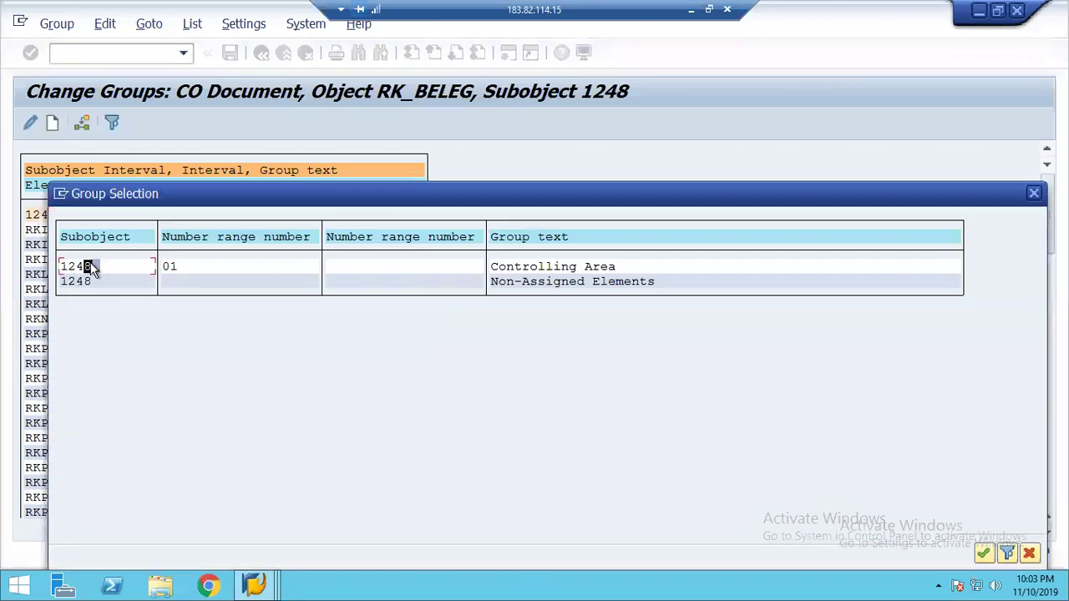
{"action": "double_click", "coordinate": [91, 267]}
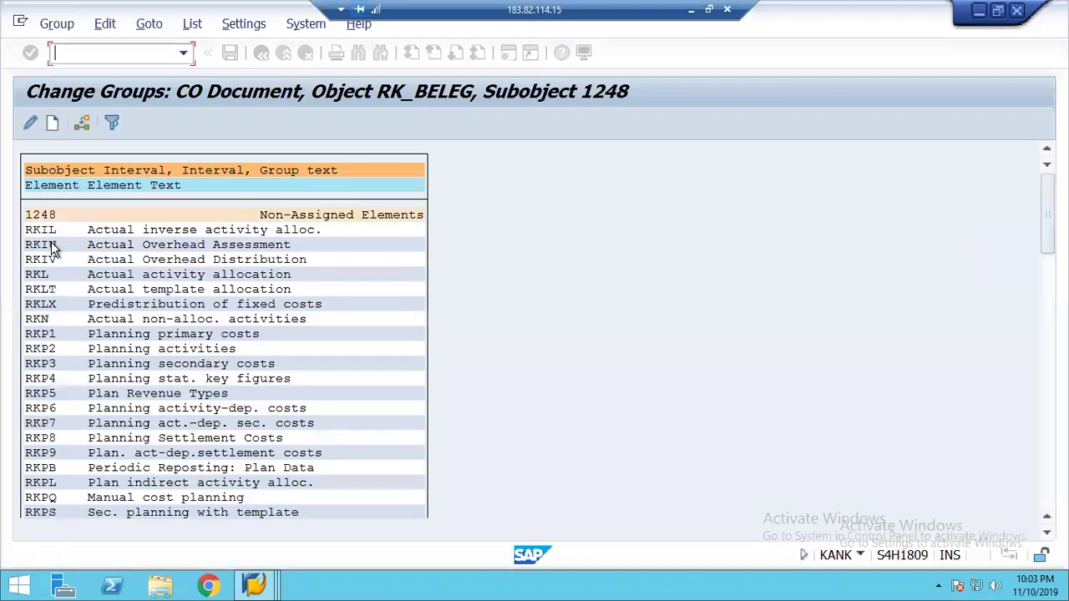
{"action": "left_click", "coordinate": [82, 125]}
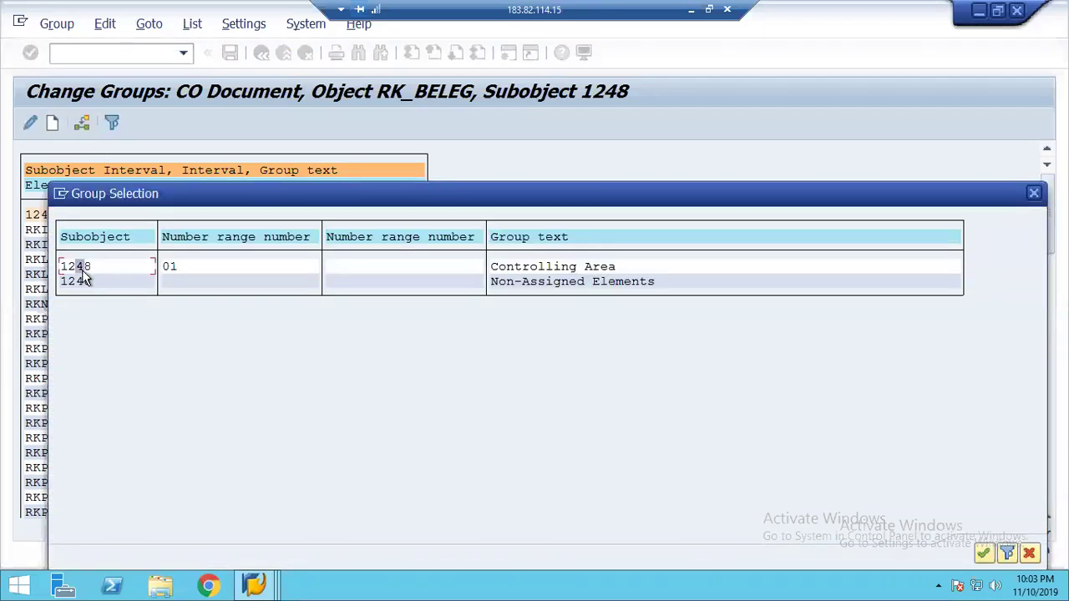
{"action": "double_click", "coordinate": [83, 269]}
{"action": "left_click", "coordinate": [82, 122]}
{"action": "double_click", "coordinate": [81, 268]}
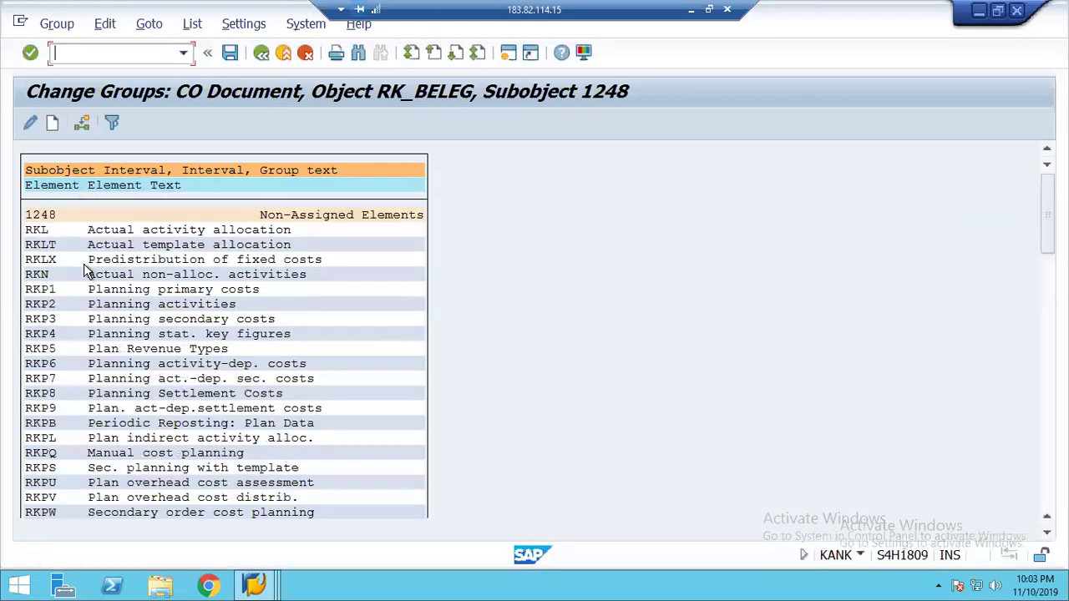
- Assign elements RKL (Actual activity allocation) and RKLT (Actual template allocation) to the Controlling Area group 01
{"action": "left_click", "coordinate": [36, 232]}
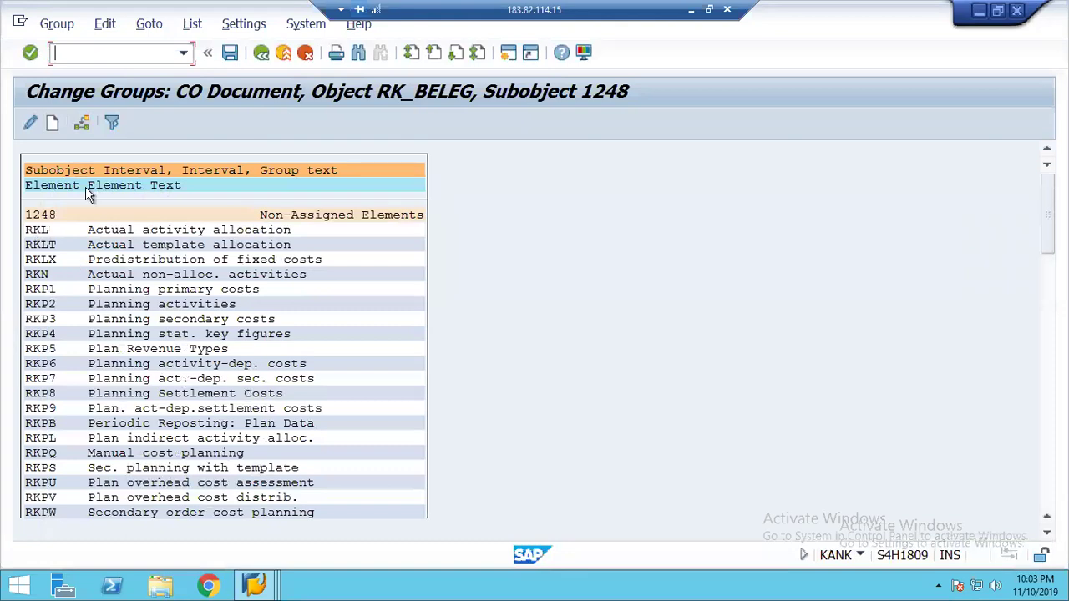
{"action": "left_click", "coordinate": [82, 124]}
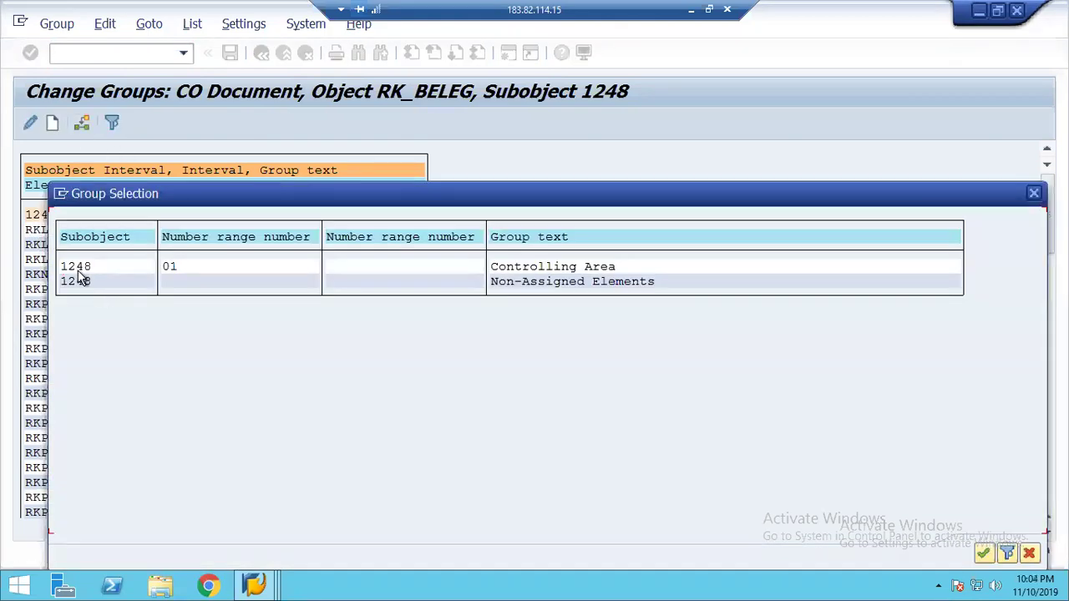
{"action": "double_click", "coordinate": [79, 281]}
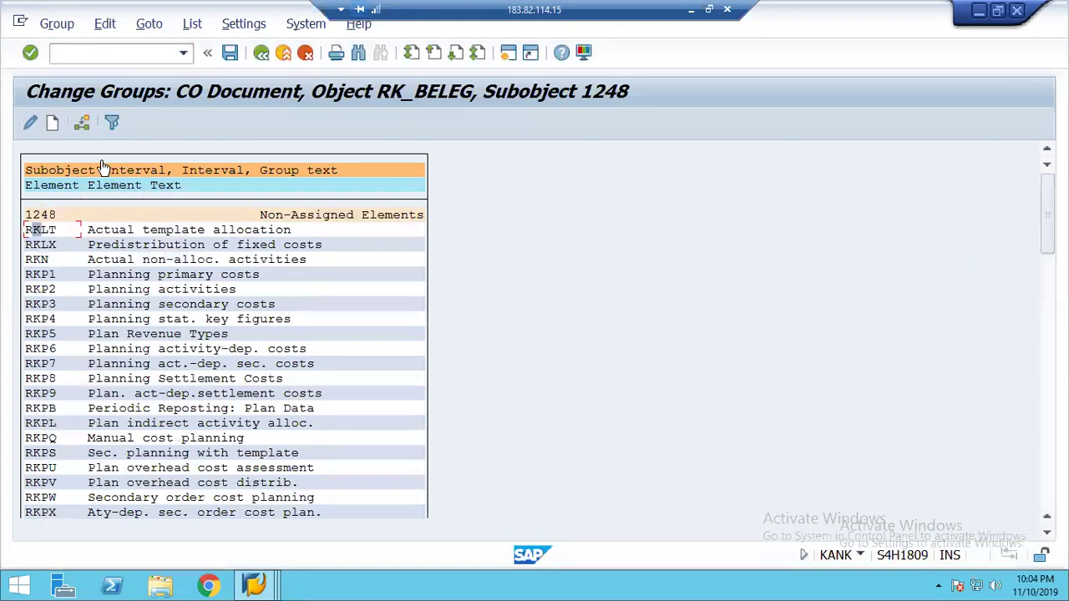
{"action": "left_click", "coordinate": [84, 124]}
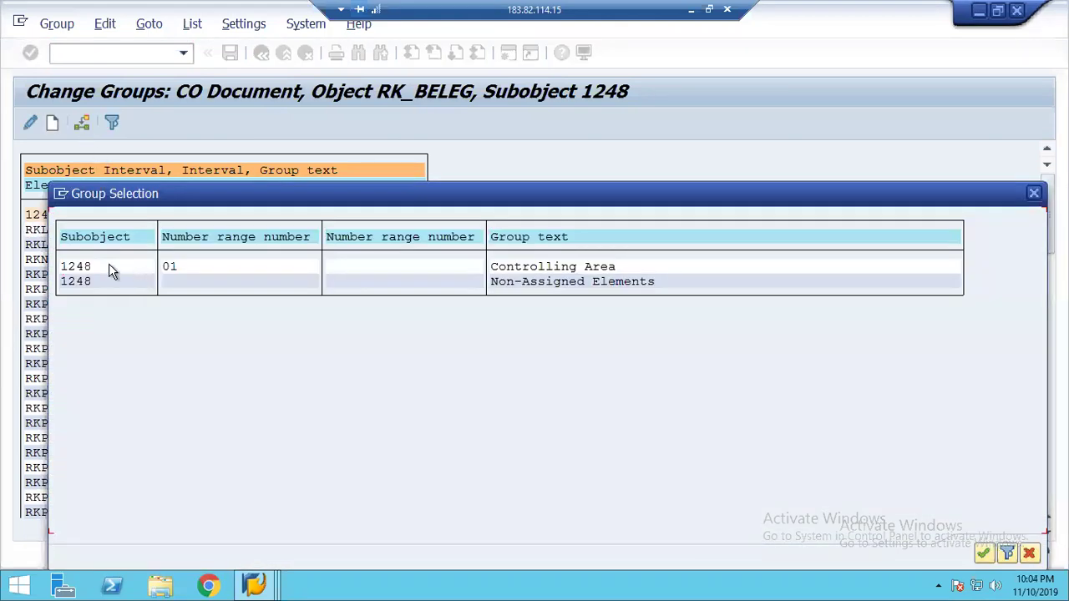
{"action": "double_click", "coordinate": [89, 279]}
- Assign elements RKLX (Predistribution of fixed costs) and RKN (Actual non-alloc. activities) to the Controlling Area group 01
{"action": "left_click", "coordinate": [48, 232]}
{"action": "left_click", "coordinate": [83, 124]}
{"action": "double_click", "coordinate": [77, 270]}
{"action": "left_click", "coordinate": [38, 231]}
{"action": "left_click", "coordinate": [82, 125]}
{"action": "double_click", "coordinate": [79, 279]}
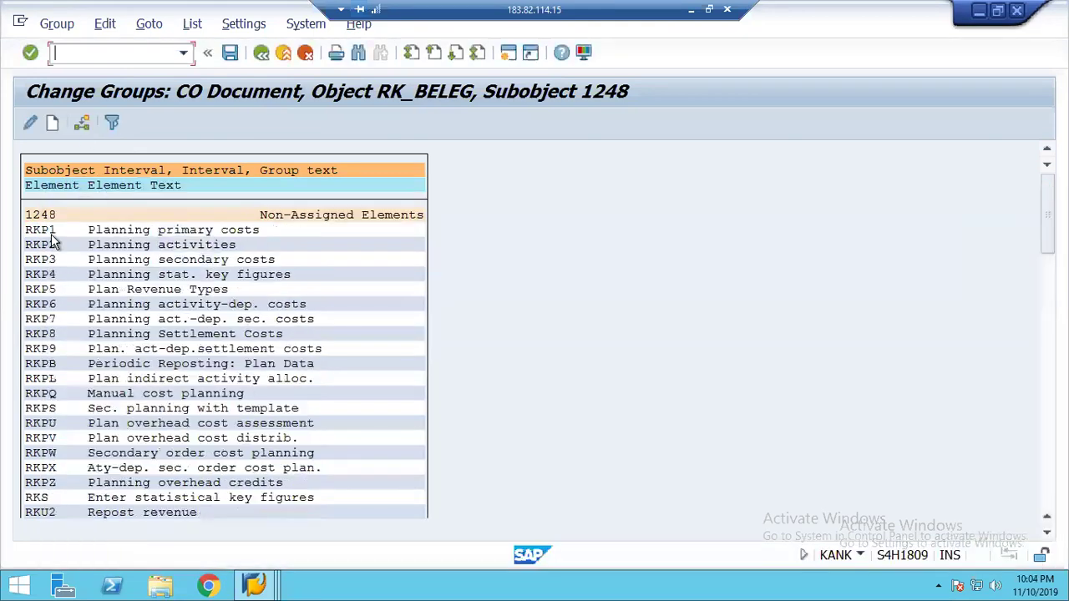
- Assign the planning elements RKP1 (primary costs), RKP2 (activities), RKP3 (secondary costs) and RKP4 (stat. key figures) to the Controlling Area group 01
{"action": "left_click", "coordinate": [83, 124]}
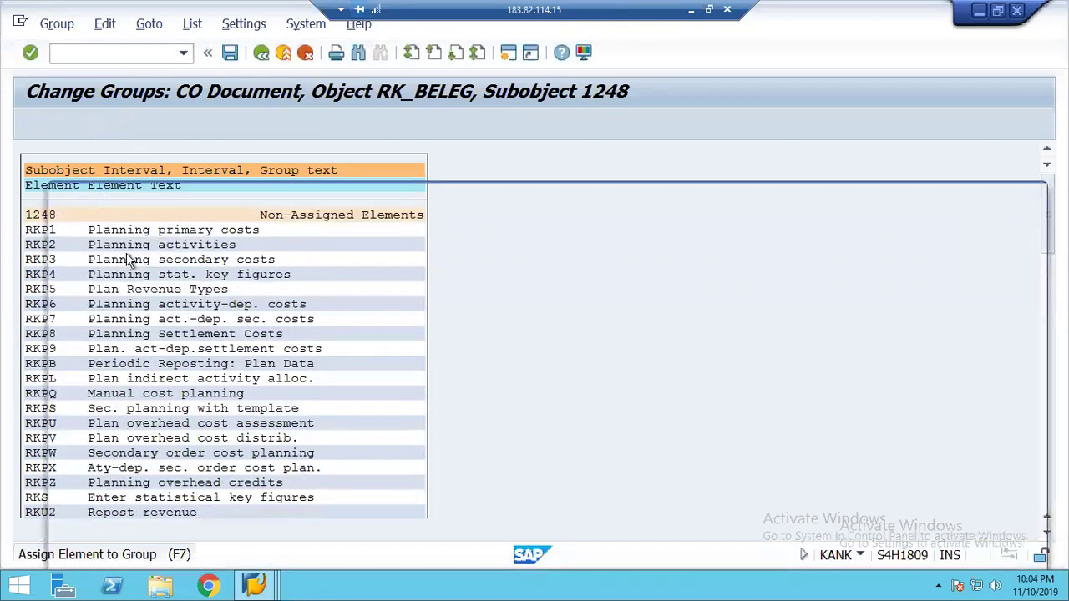
{"action": "double_click", "coordinate": [70, 267]}
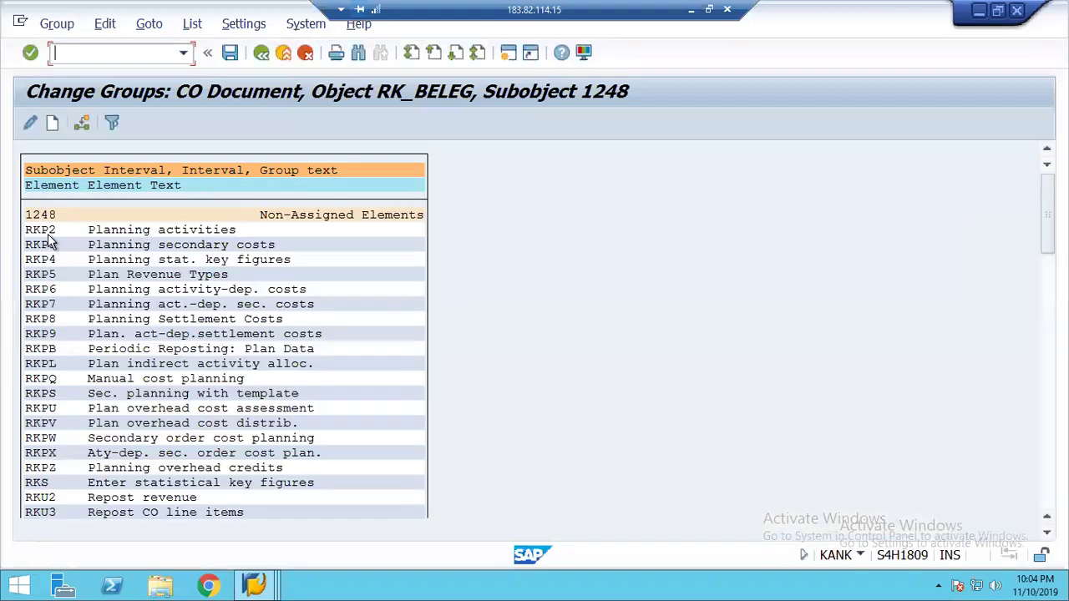
{"action": "left_click", "coordinate": [82, 123]}
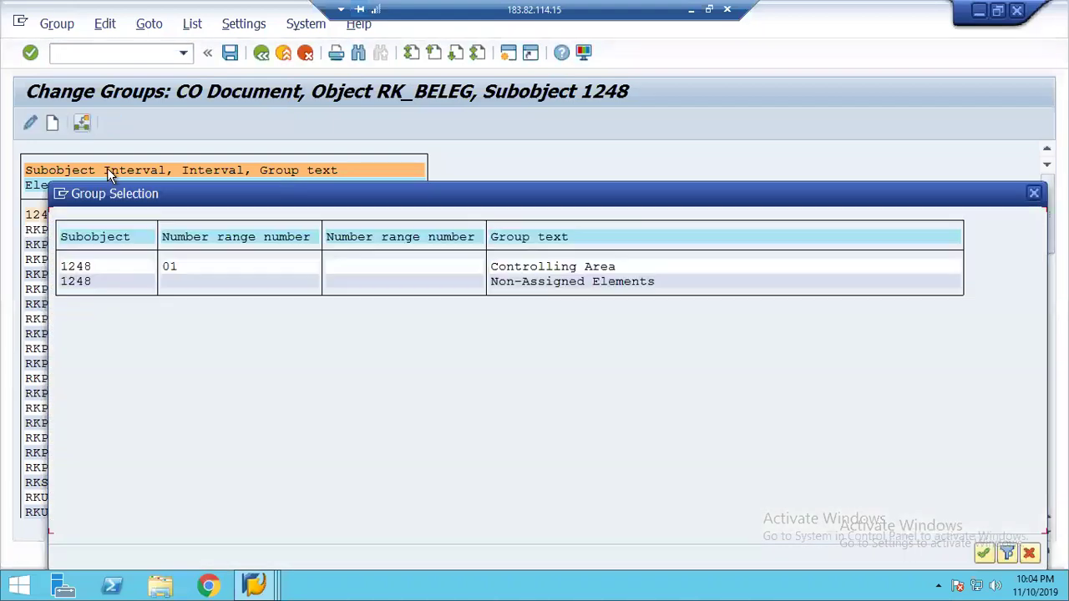
{"action": "double_click", "coordinate": [81, 266]}
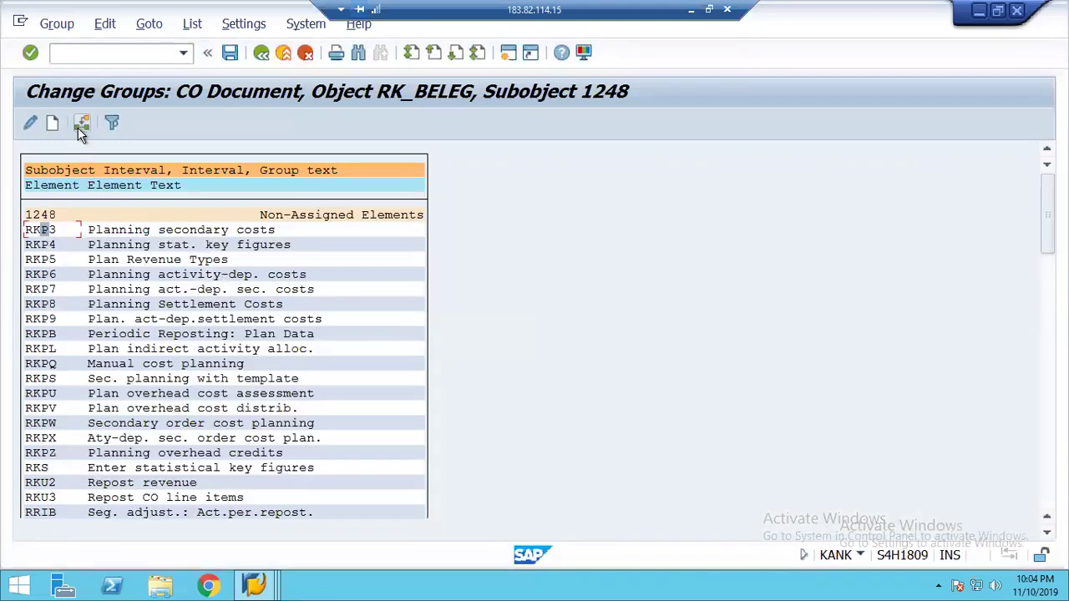
{"action": "left_click", "coordinate": [78, 128]}
{"action": "double_click", "coordinate": [73, 267]}
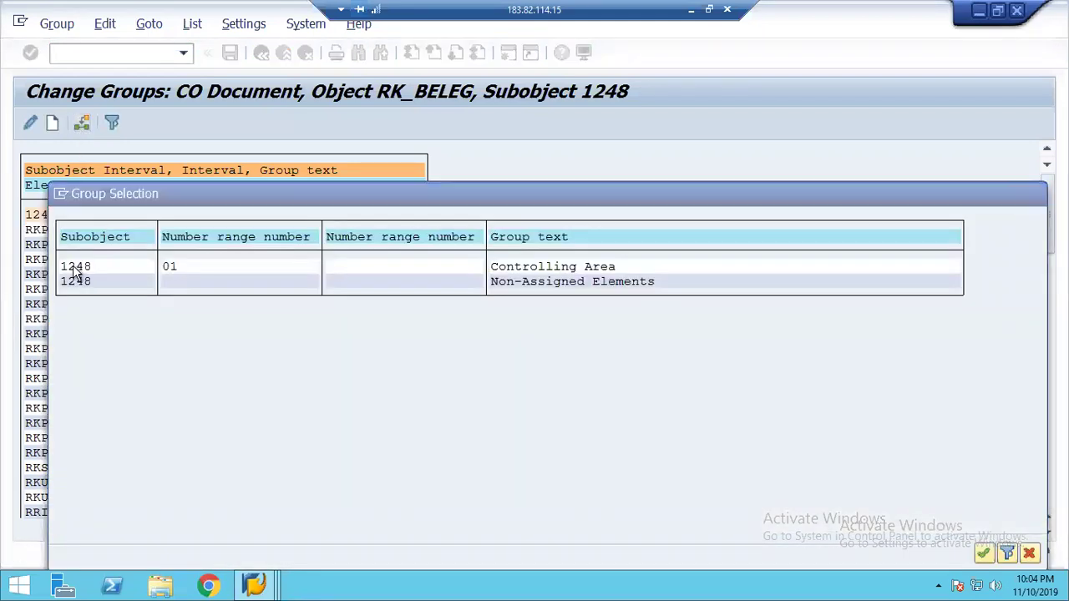
{"action": "left_click", "coordinate": [86, 126]}
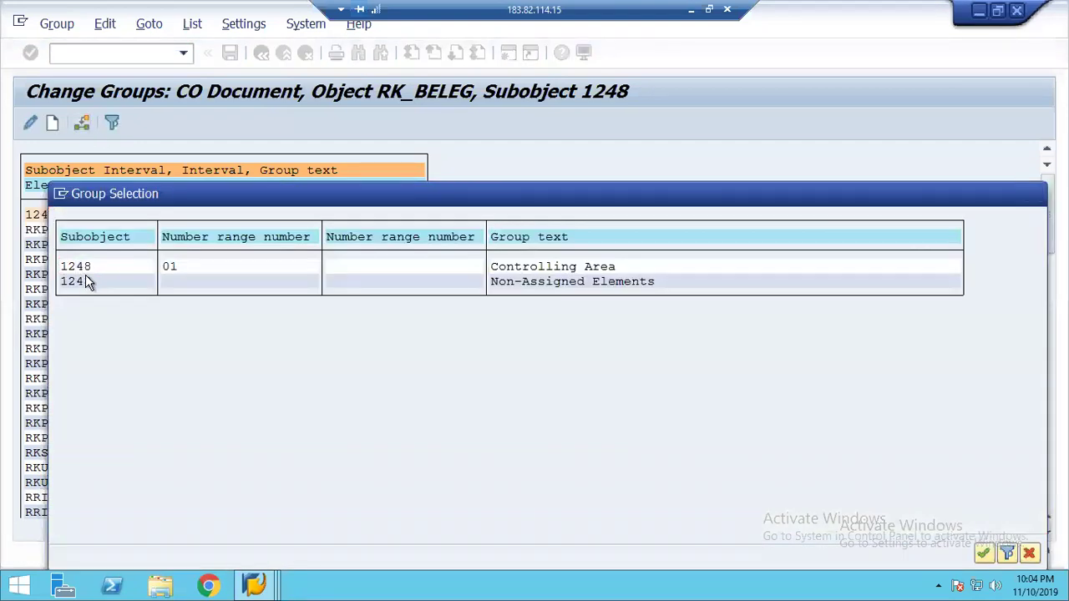
{"action": "double_click", "coordinate": [83, 282]}
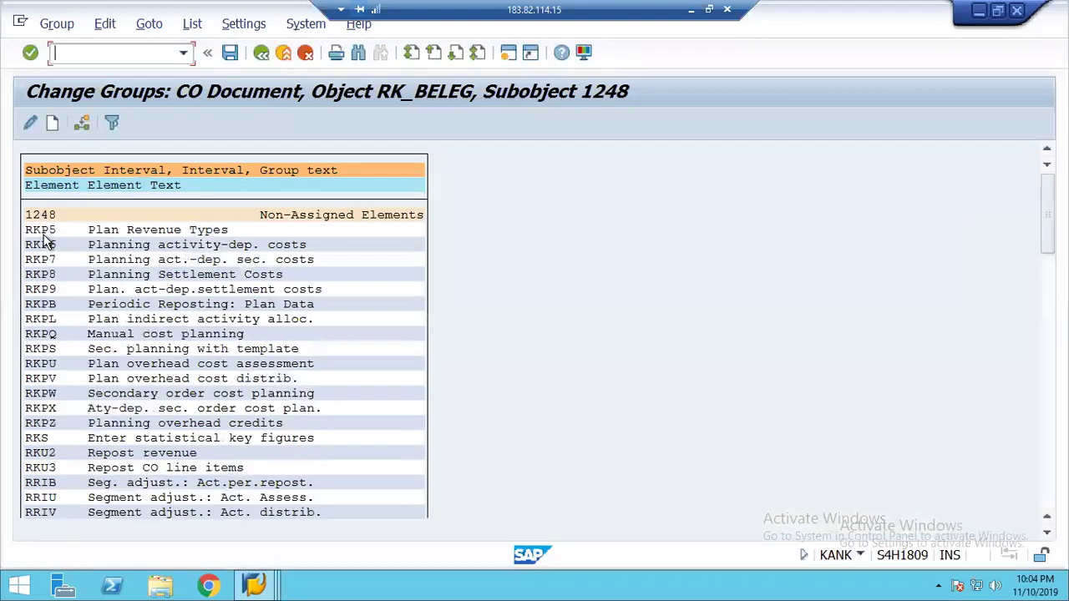
- Assign elements RKP5 (Plan Revenue Types), RKP6 (Planning activity-dep. costs) and RKP7 (Planning act.-dep. sec. costs) to the Controlling Area group 01
{"action": "left_click", "coordinate": [82, 125]}
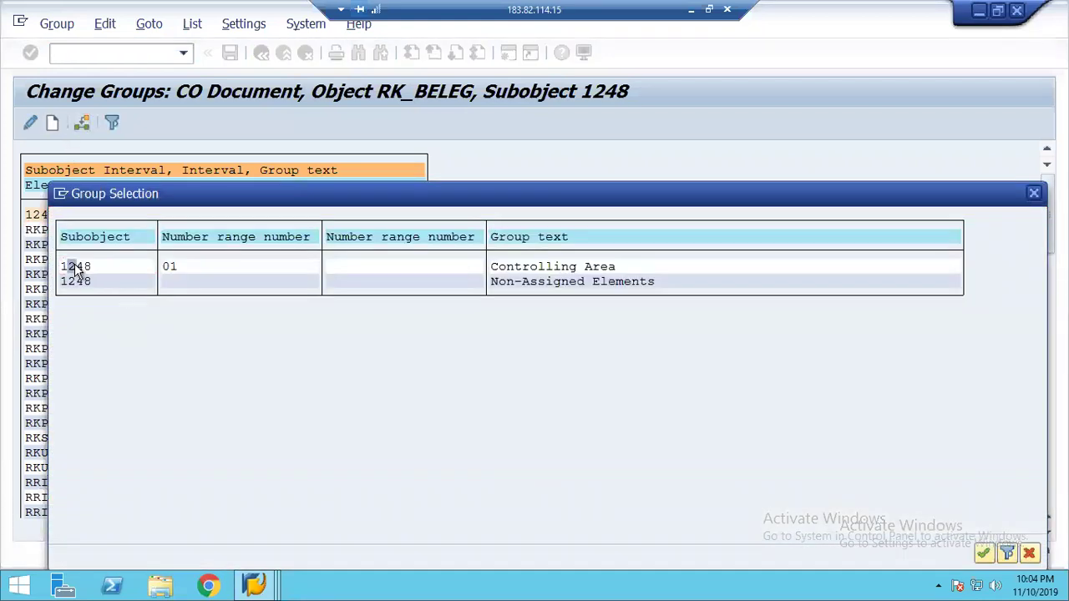
{"action": "key", "text": "Escape"}
{"action": "left_click", "coordinate": [48, 232]}
{"action": "left_click", "coordinate": [80, 124]}
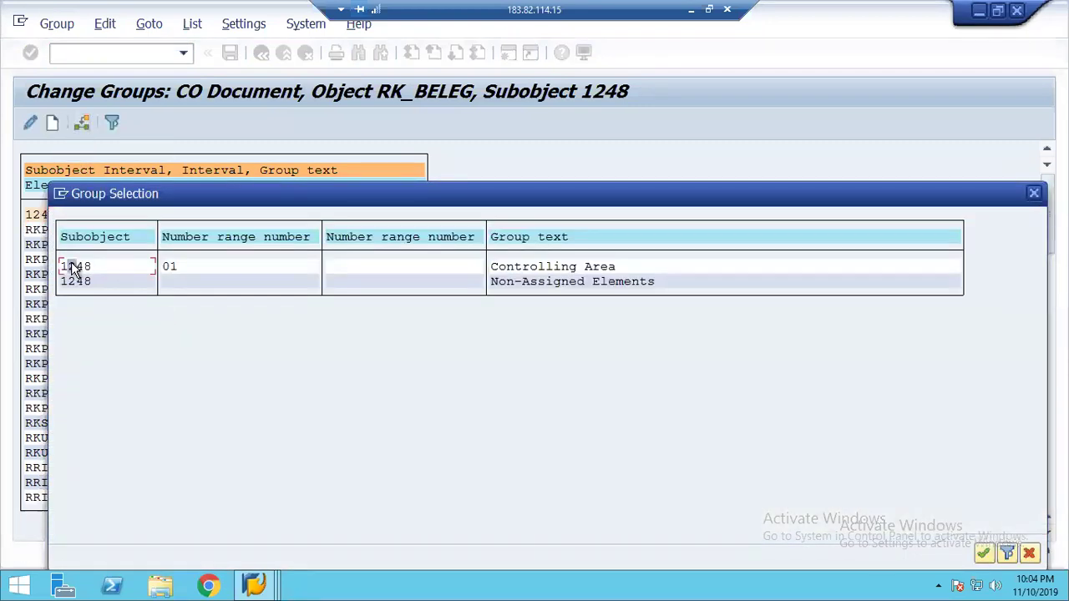
{"action": "double_click", "coordinate": [71, 267]}
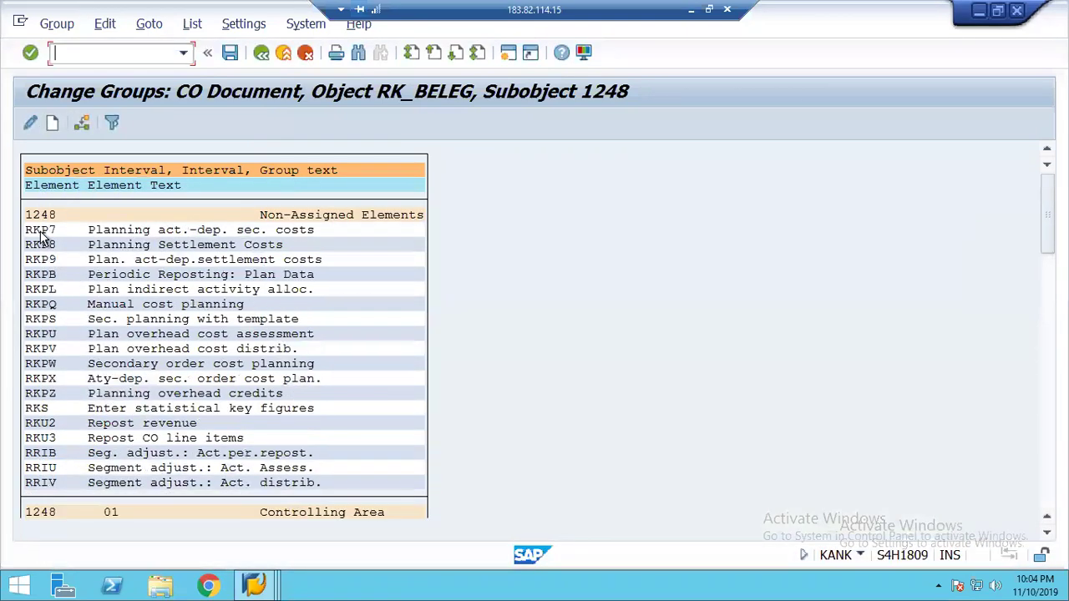
{"action": "left_click", "coordinate": [84, 122]}
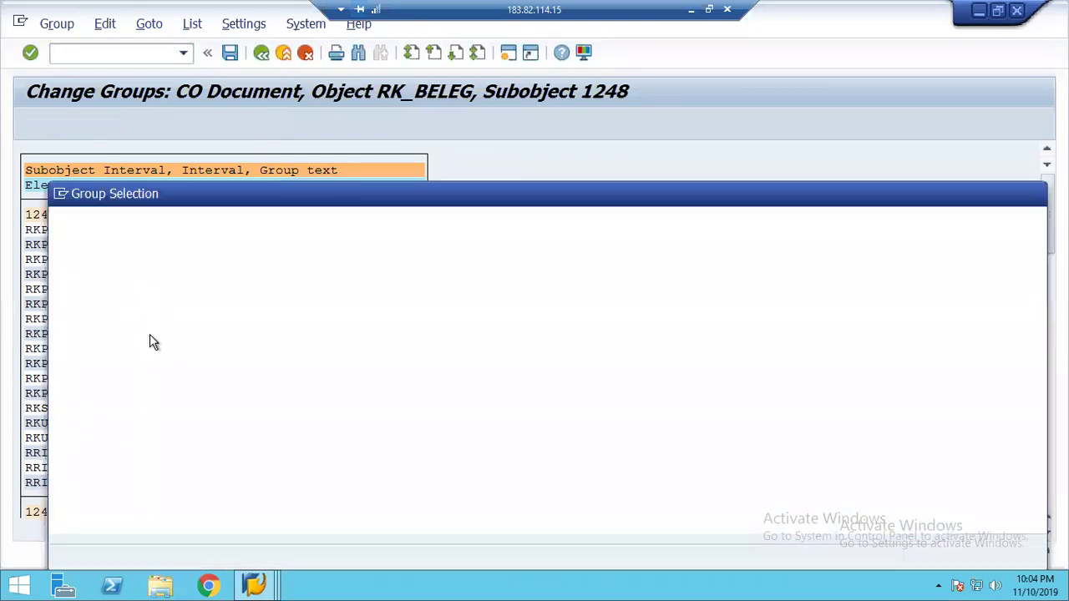
{"action": "double_click", "coordinate": [84, 267]}
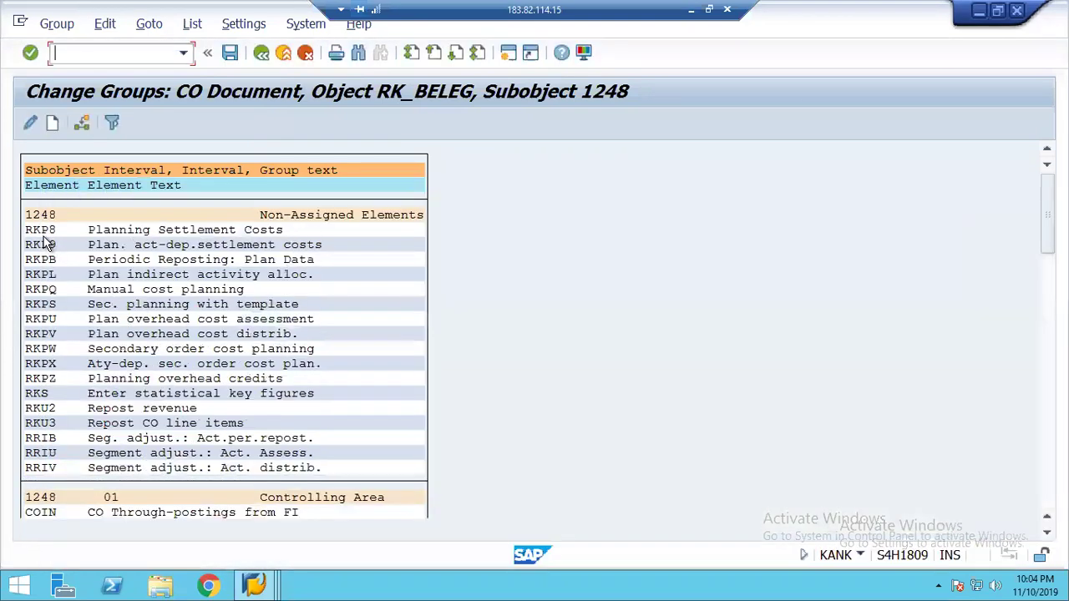
- Assign elements RKP8 (Planning Settlement Costs) and RKP9 (Plan. act-dep.settlement costs) to the Controlling Area group 01
{"action": "left_click", "coordinate": [34, 232]}
{"action": "left_click", "coordinate": [81, 123]}
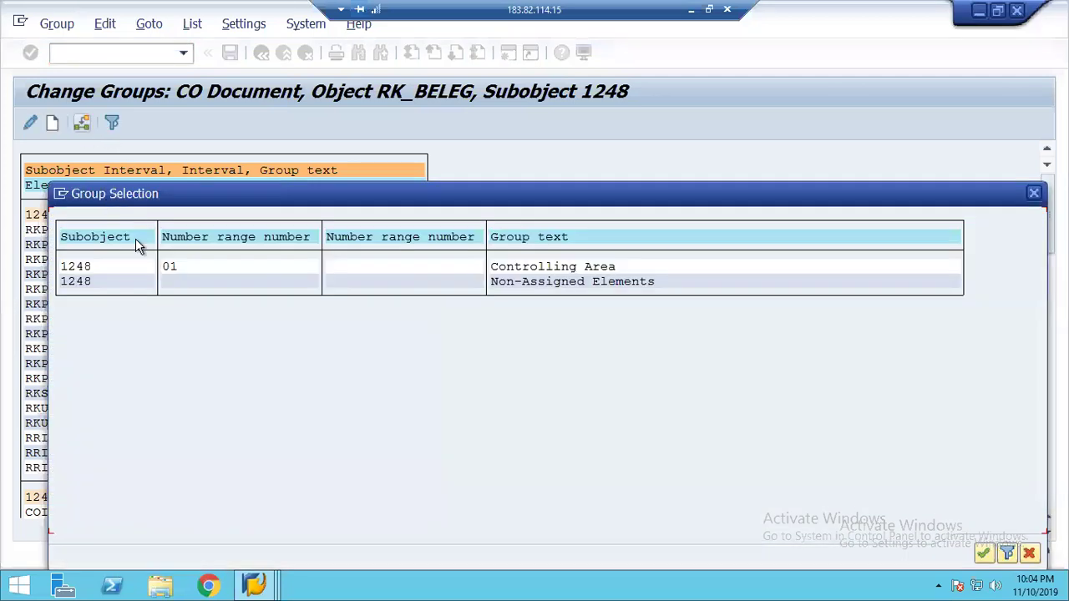
{"action": "double_click", "coordinate": [75, 268]}
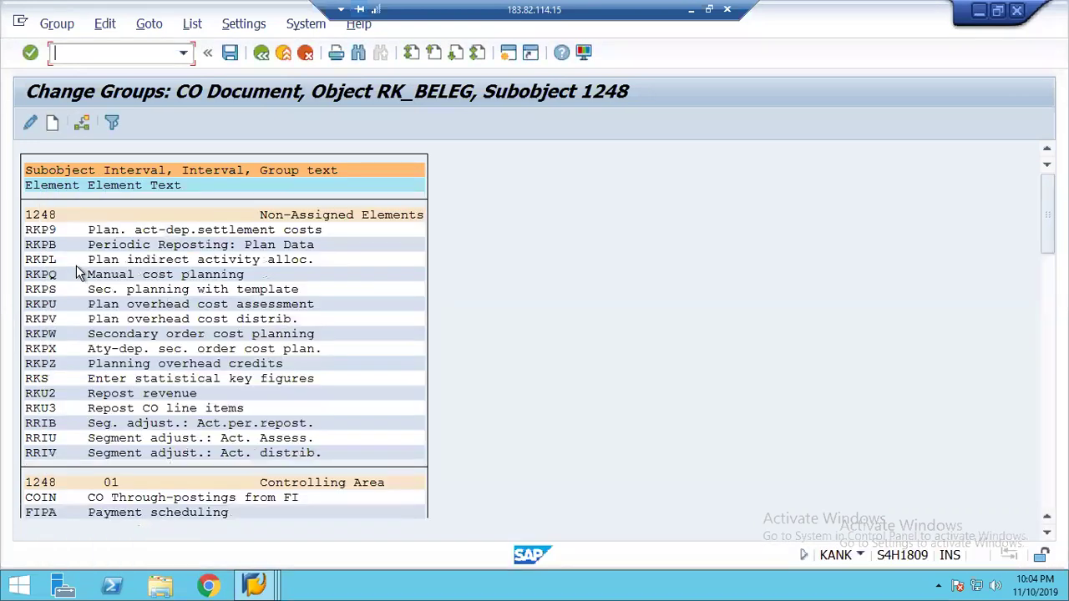
{"action": "left_click", "coordinate": [37, 232]}
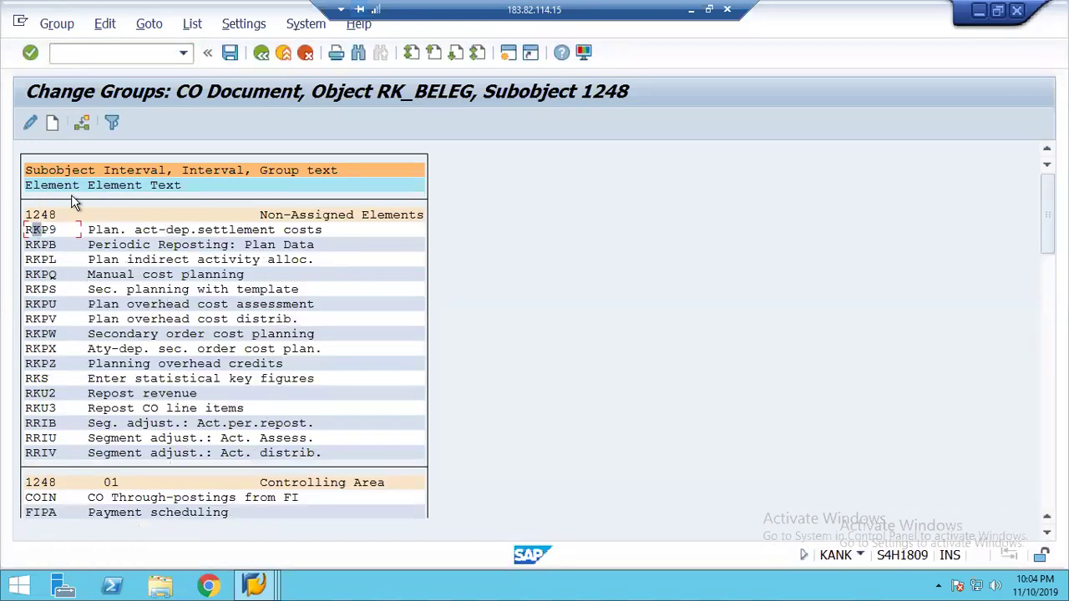
{"action": "left_click", "coordinate": [84, 123]}
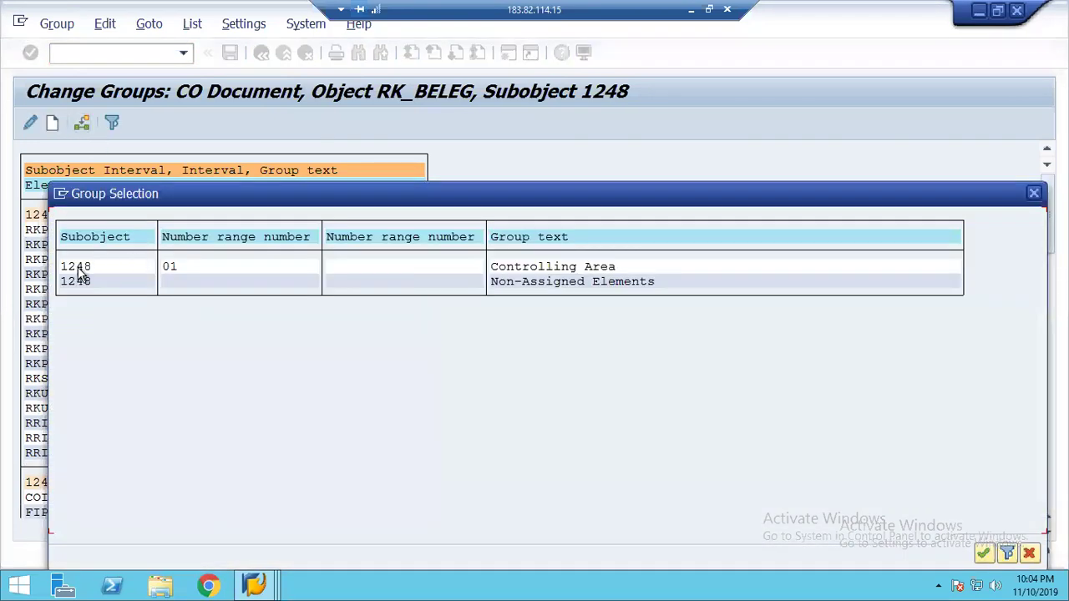
{"action": "double_click", "coordinate": [74, 266]}
- Assign elements RKPB (Periodic Reposting: Plan Data) and RKPL (Plan indirect activity alloc.) to the Controlling Area group 01
{"action": "left_click", "coordinate": [39, 231]}
{"action": "left_click", "coordinate": [82, 124]}
{"action": "double_click", "coordinate": [77, 268]}
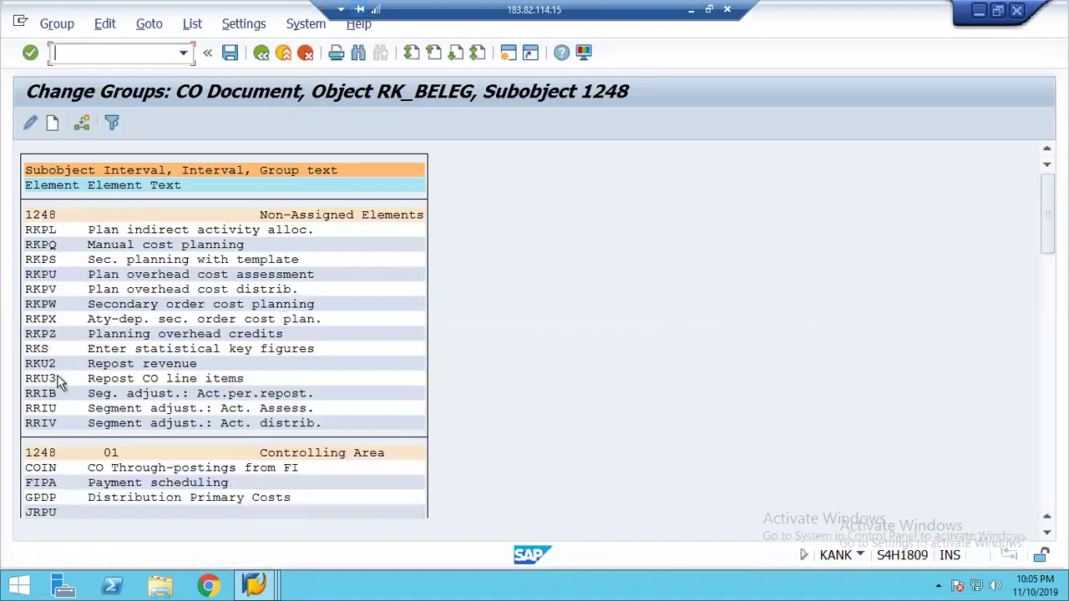
{"action": "left_click", "coordinate": [82, 123]}
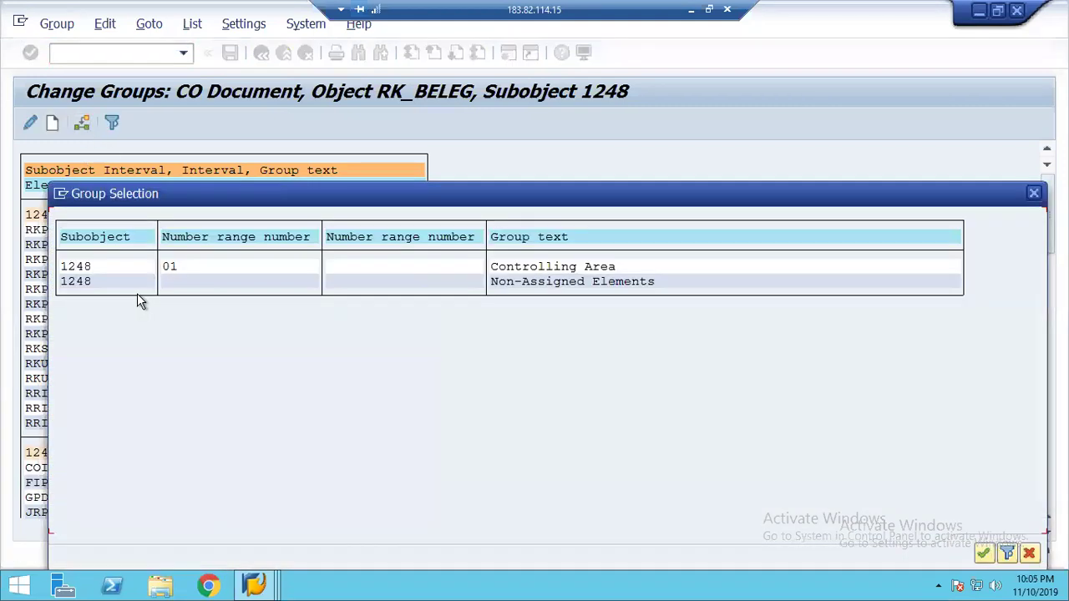
{"action": "double_click", "coordinate": [87, 267]}
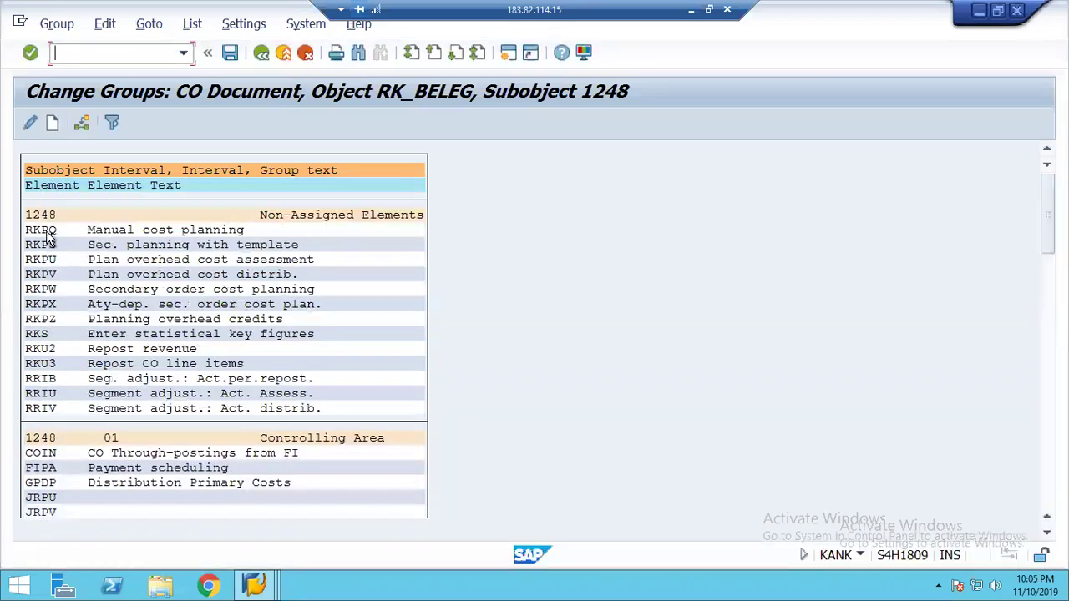
- Assign elements RKPQ (Manual cost planning), RKPS (Sec. planning with template) and RKPU (Plan overhead cost assessment) to the Controlling Area group 01
{"action": "left_click", "coordinate": [82, 123]}
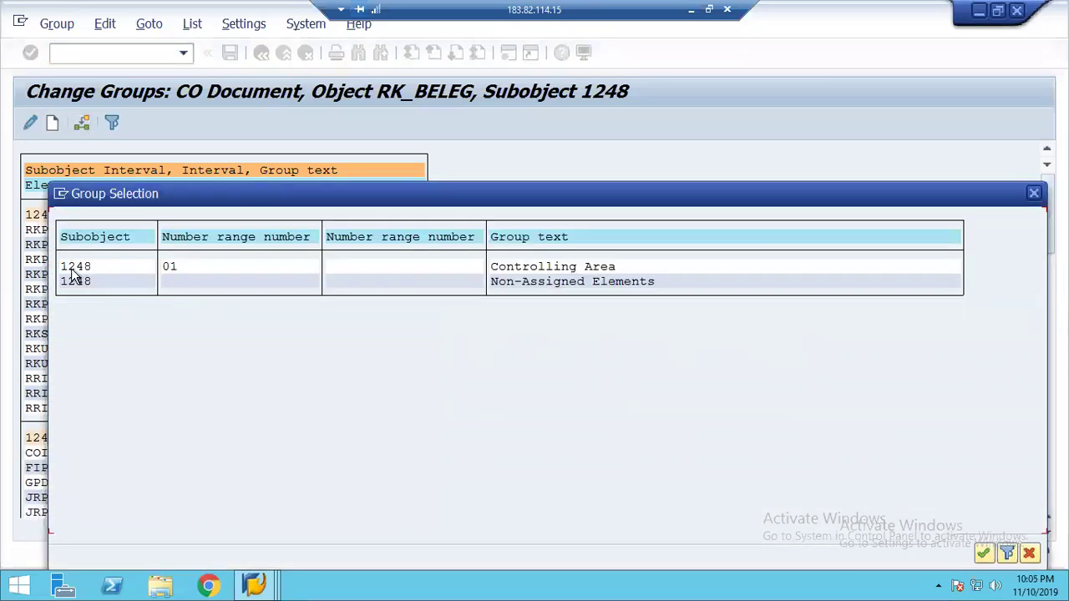
{"action": "double_click", "coordinate": [71, 268]}
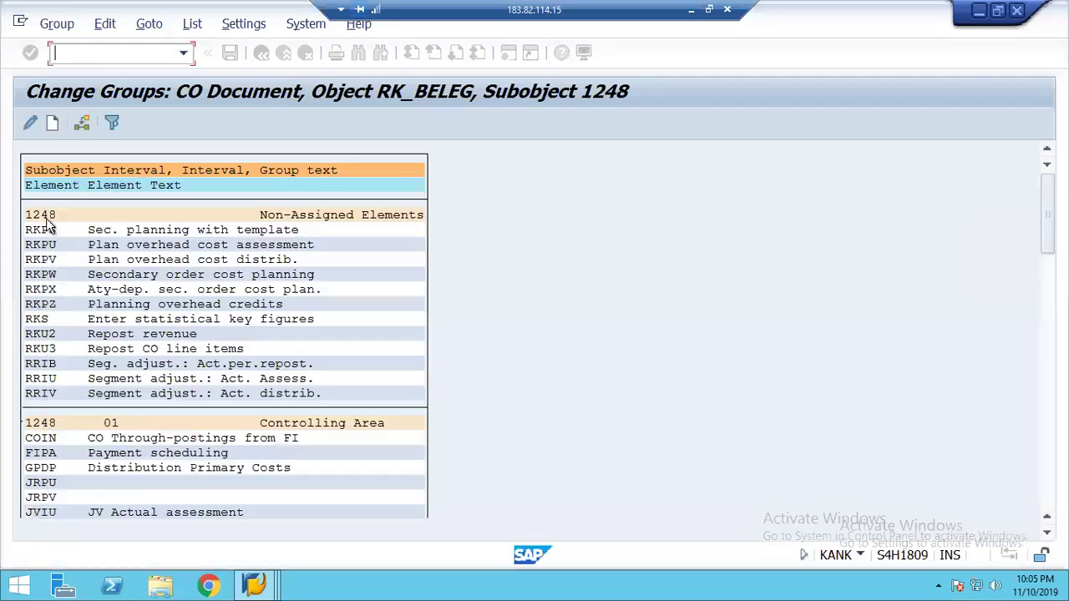
{"action": "left_click", "coordinate": [82, 123]}
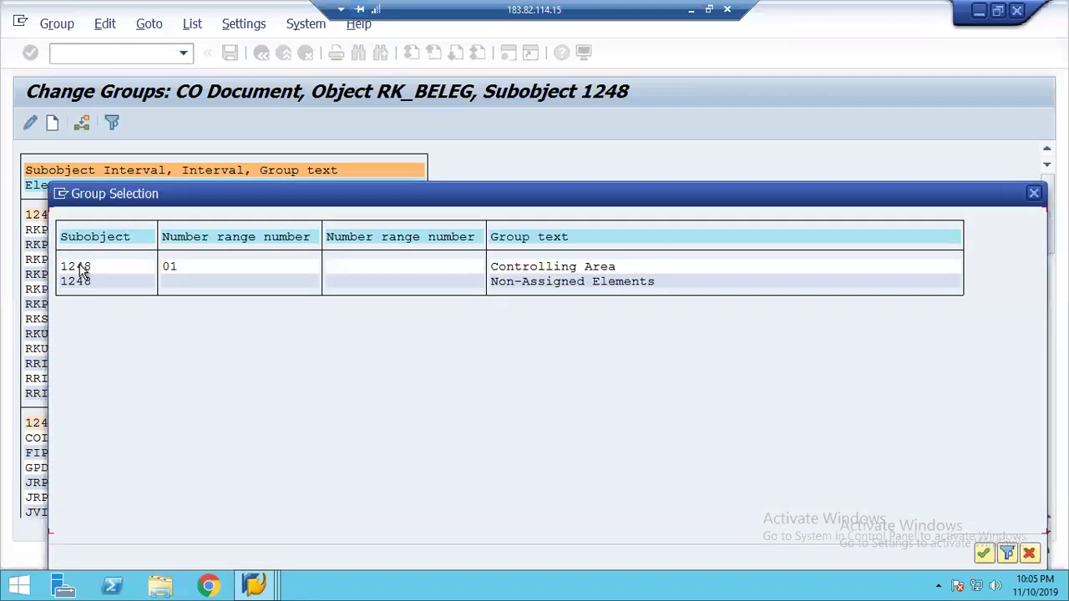
{"action": "double_click", "coordinate": [65, 262]}
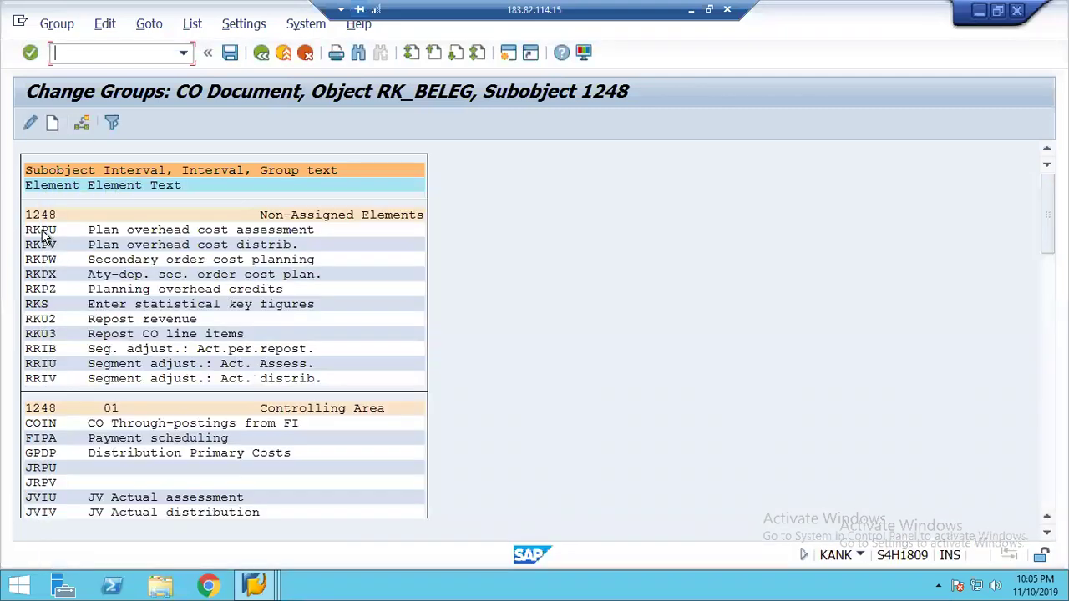
{"action": "left_click", "coordinate": [82, 123]}
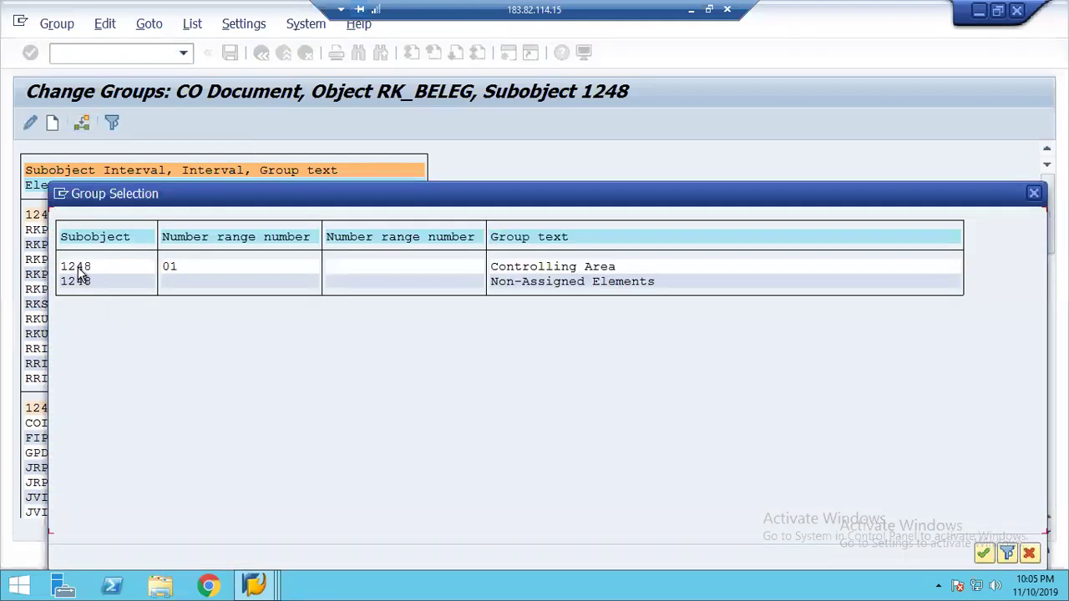
{"action": "double_click", "coordinate": [79, 279]}
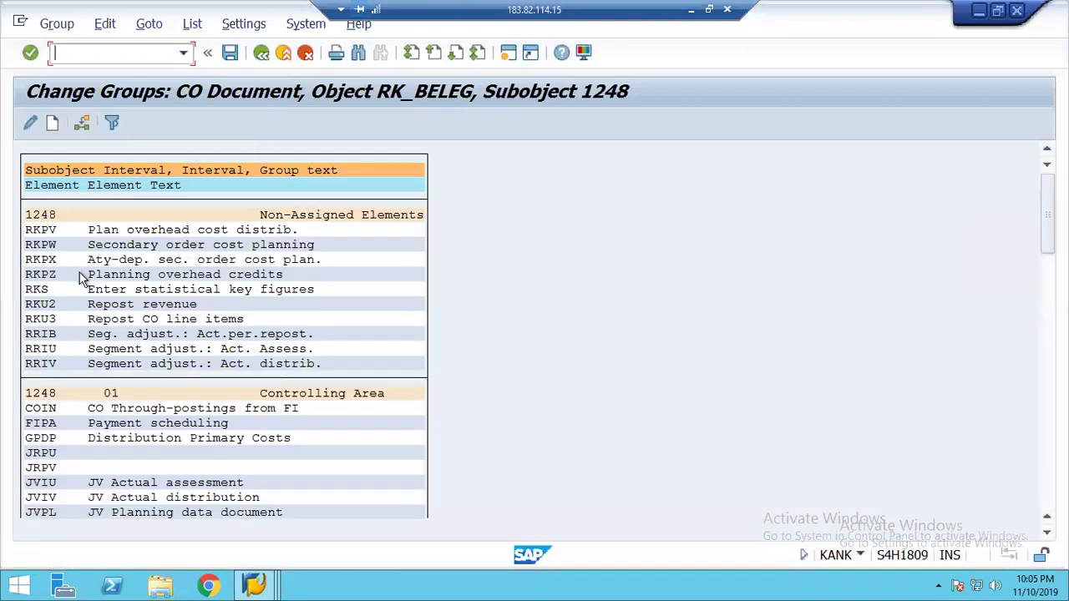
- Assign elements RKPV (Plan overhead cost distrib.) and RKPW (Secondary order cost planning) to the Controlling Area group 01
{"action": "double_click", "coordinate": [40, 238]}
{"action": "left_click", "coordinate": [564, 351]}
{"action": "left_click", "coordinate": [82, 124]}
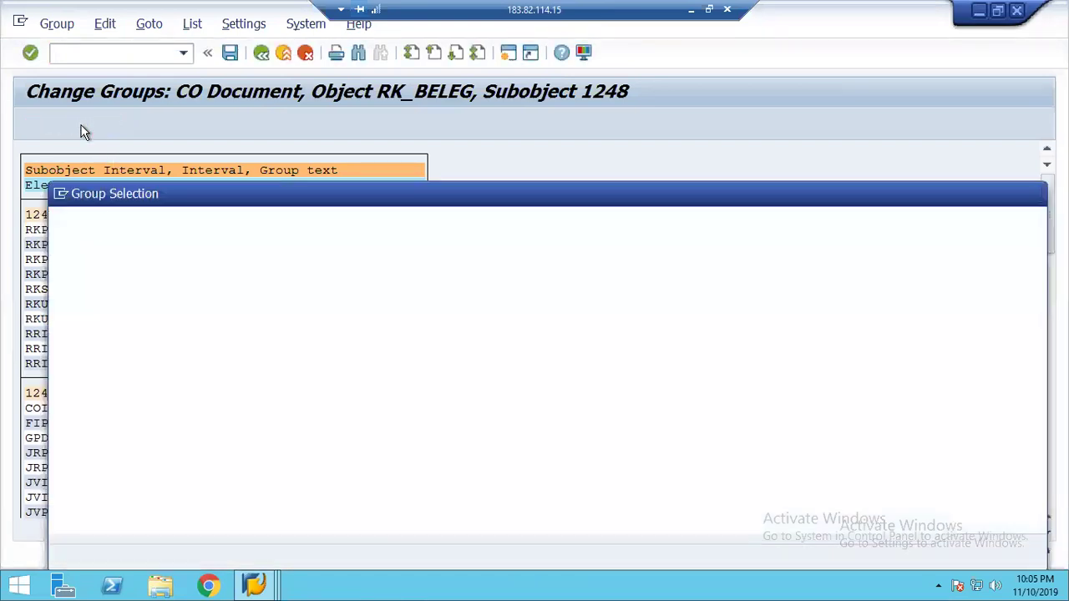
{"action": "double_click", "coordinate": [82, 269]}
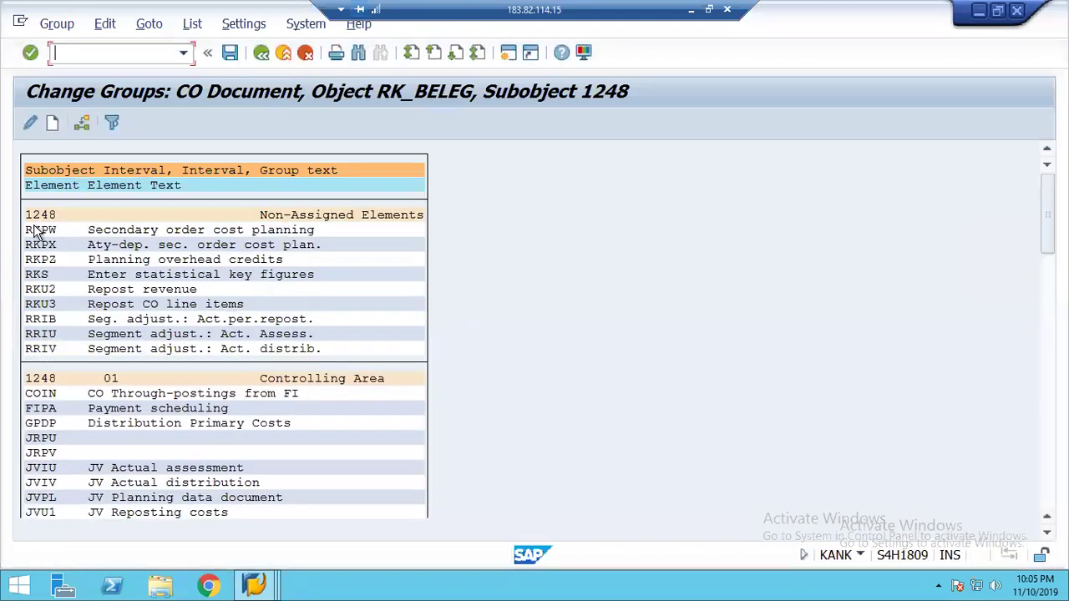
{"action": "left_click", "coordinate": [84, 123]}
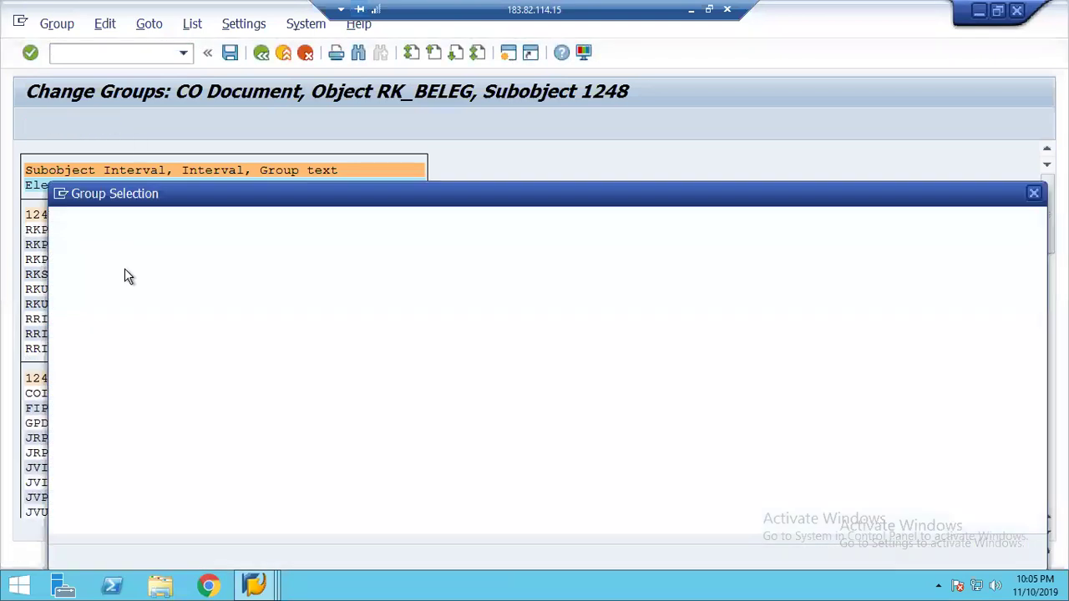
{"action": "double_click", "coordinate": [86, 267]}
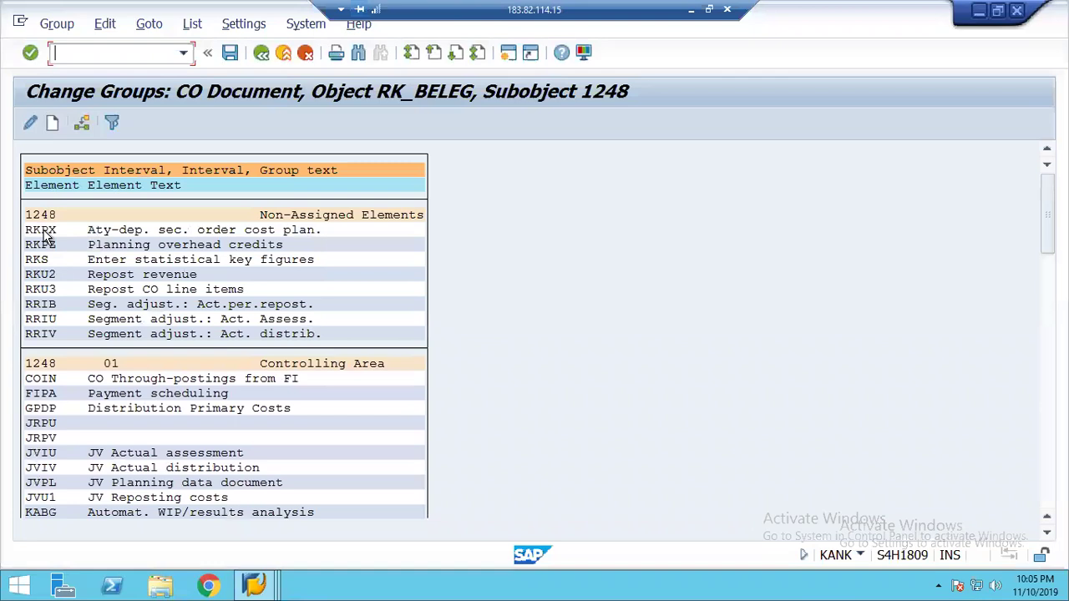
- Assign elements RKPX (Aty-dep. sec. order cost plan.) and RKPZ (Planning overhead credits) to the Controlling Area group 01
{"action": "left_click", "coordinate": [82, 122]}
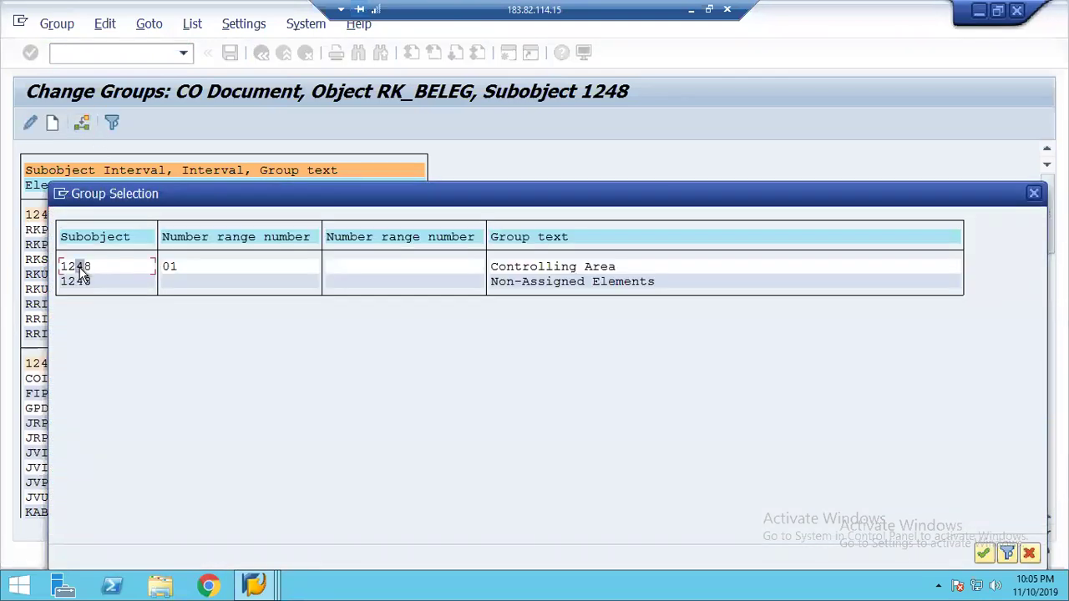
{"action": "double_click", "coordinate": [81, 279]}
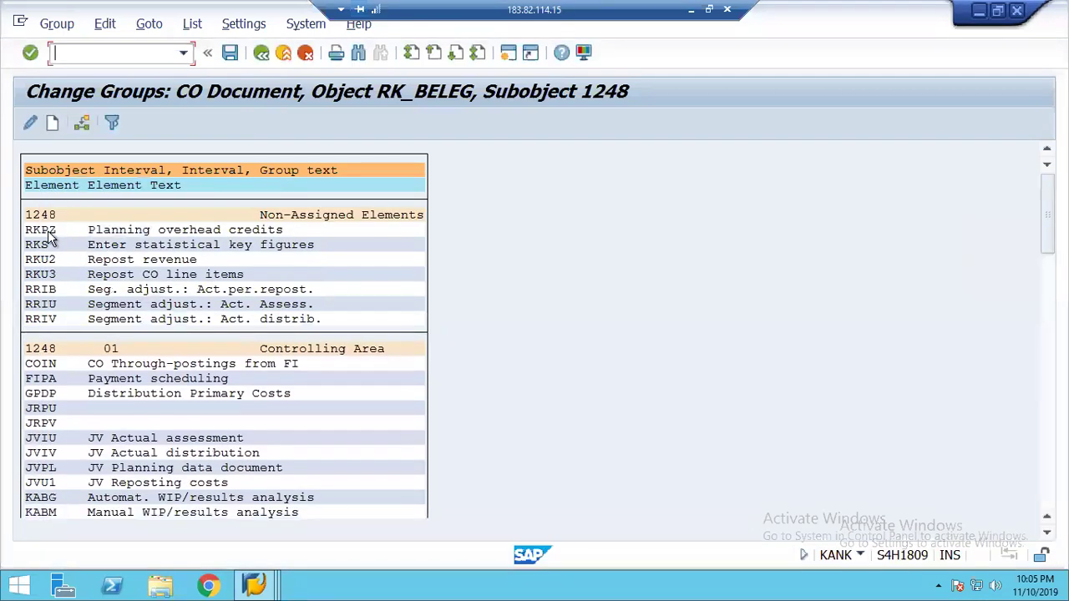
{"action": "left_click", "coordinate": [82, 122]}
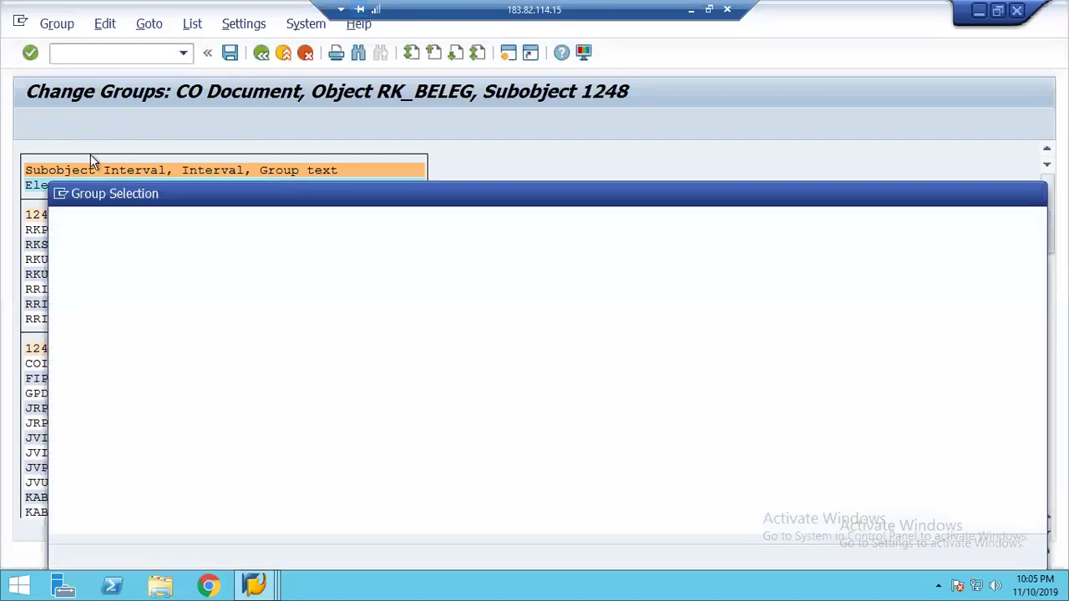
{"action": "double_click", "coordinate": [76, 267]}
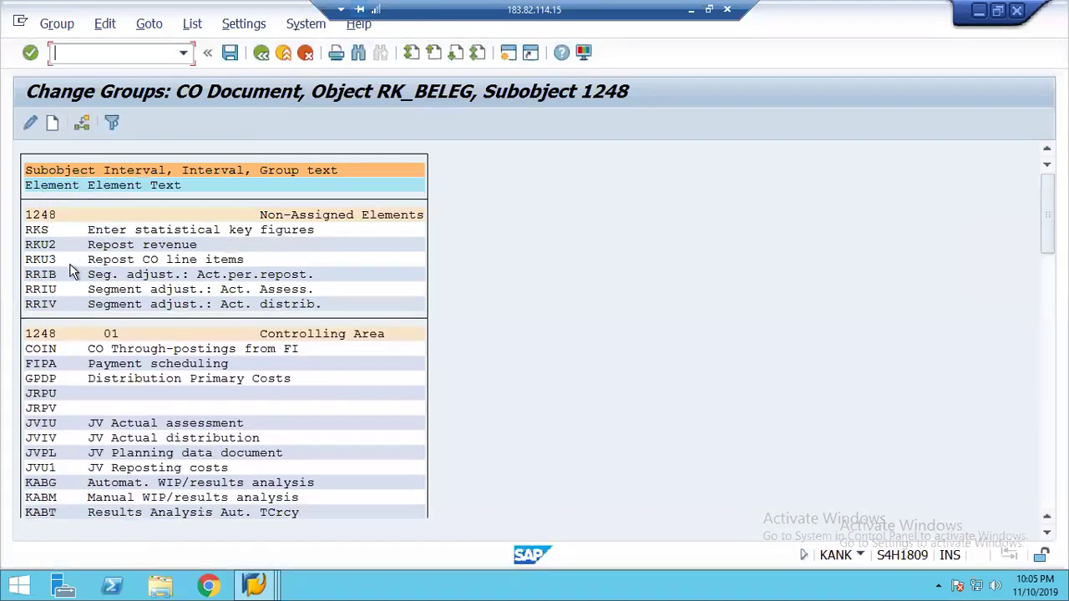
- Assign elements RKS (Enter statistical key figures) and RKU2 (Repost revenue) to the Controlling Area group 01
{"action": "left_click", "coordinate": [36, 231]}
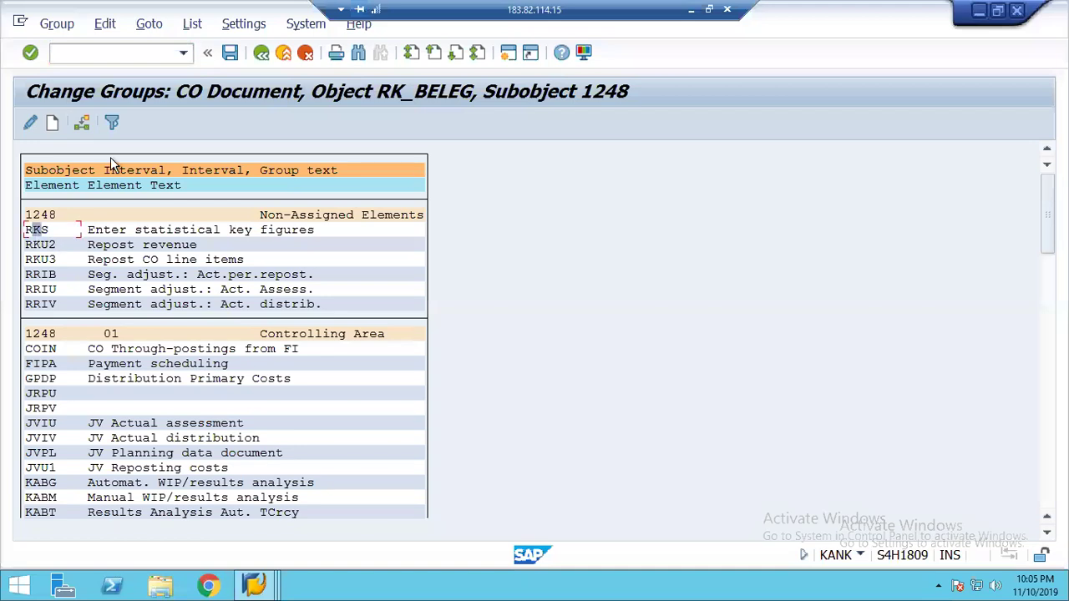
{"action": "left_click", "coordinate": [81, 123]}
{"action": "double_click", "coordinate": [81, 267]}
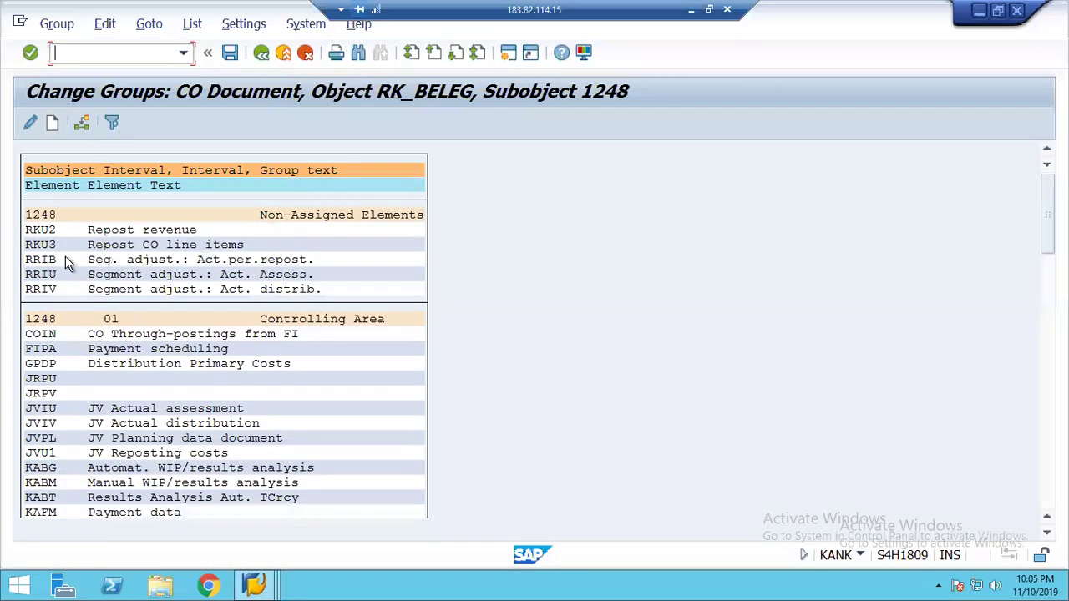
{"action": "left_click", "coordinate": [81, 123]}
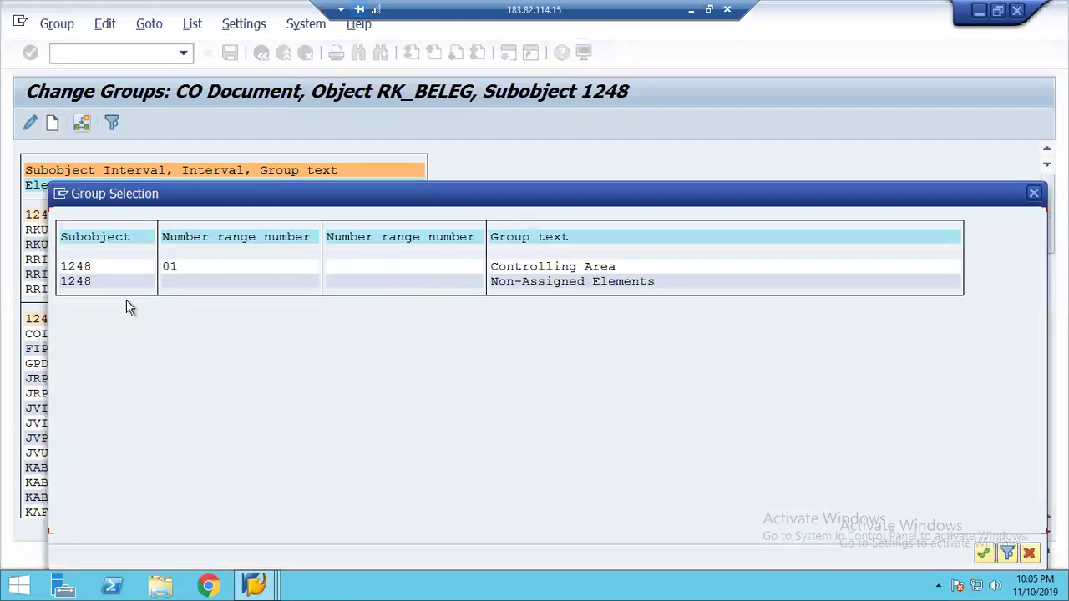
{"action": "double_click", "coordinate": [75, 267]}
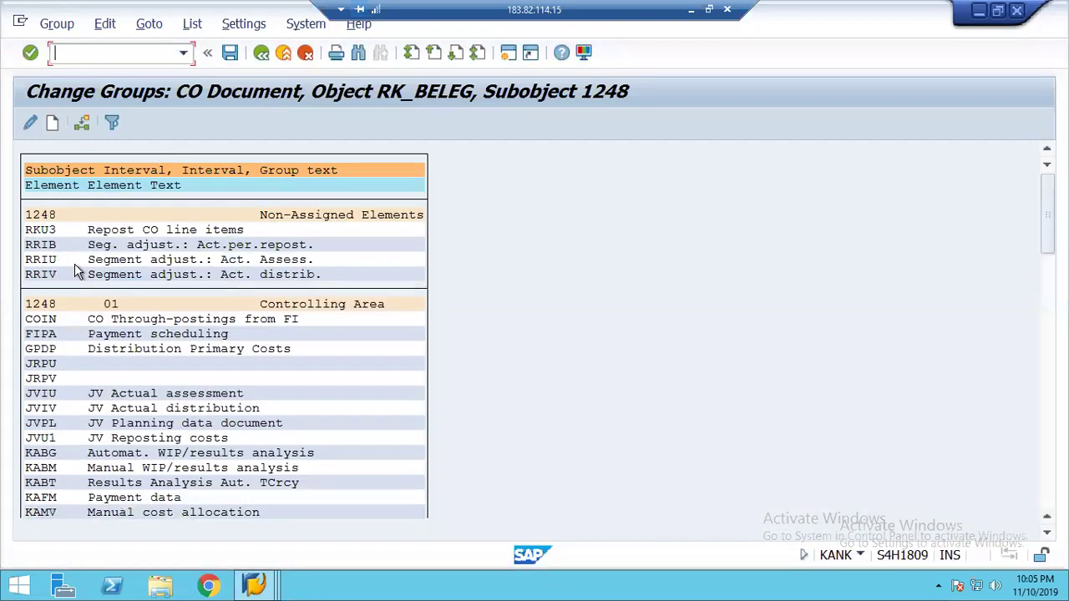
- Assign elements RKU3 (Repost CO line items) and RRIB (Seg. adjust.: Act.per.repost.) to the Controlling Area group 01
{"action": "left_click", "coordinate": [38, 232]}
{"action": "left_click", "coordinate": [81, 123]}
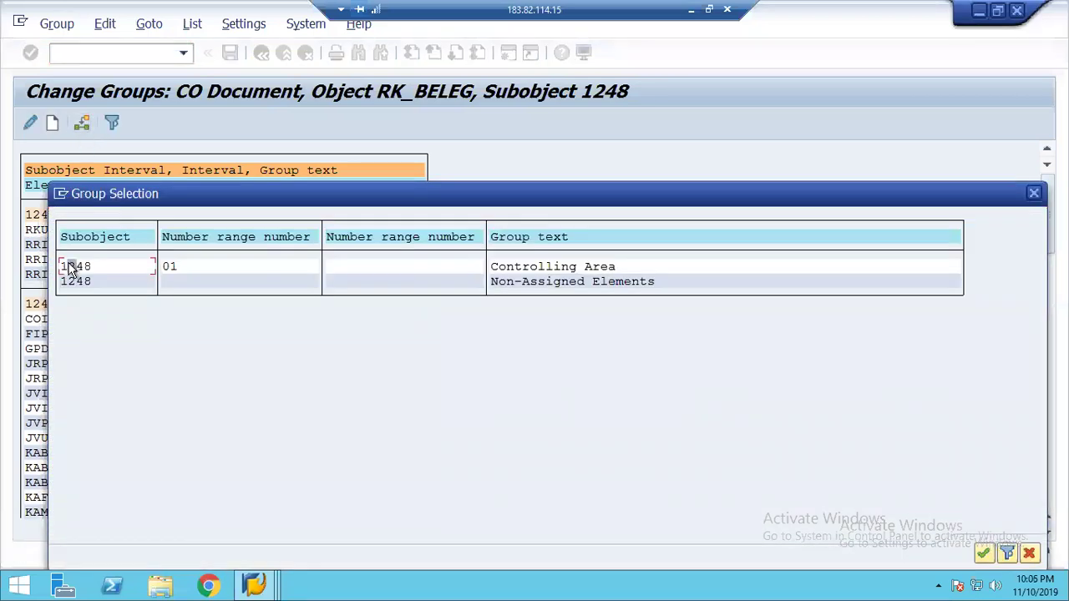
{"action": "double_click", "coordinate": [71, 267]}
{"action": "left_click", "coordinate": [42, 231]}
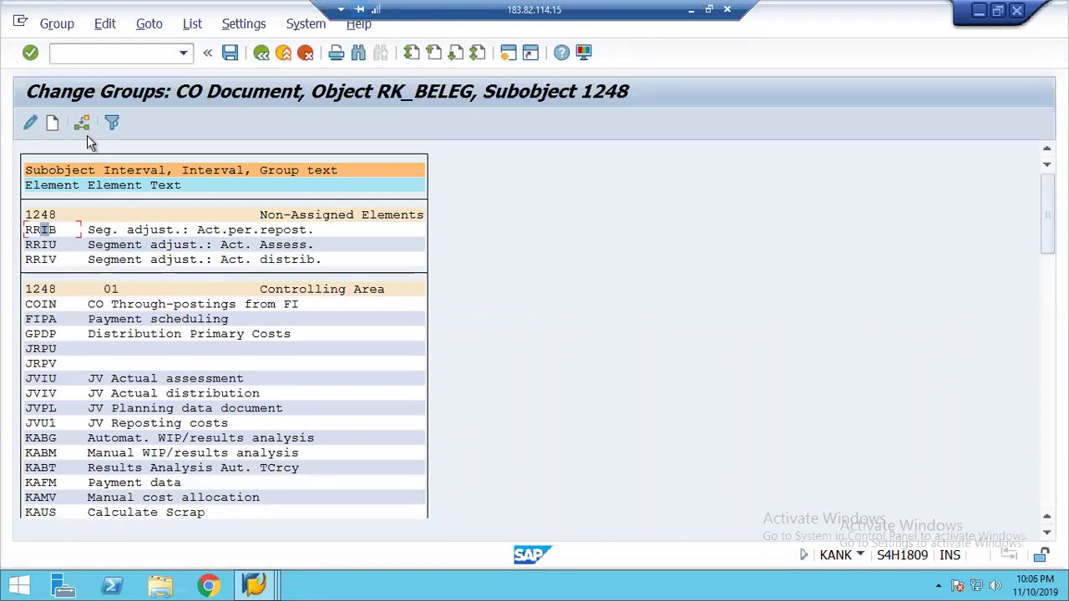
{"action": "left_click", "coordinate": [81, 123]}
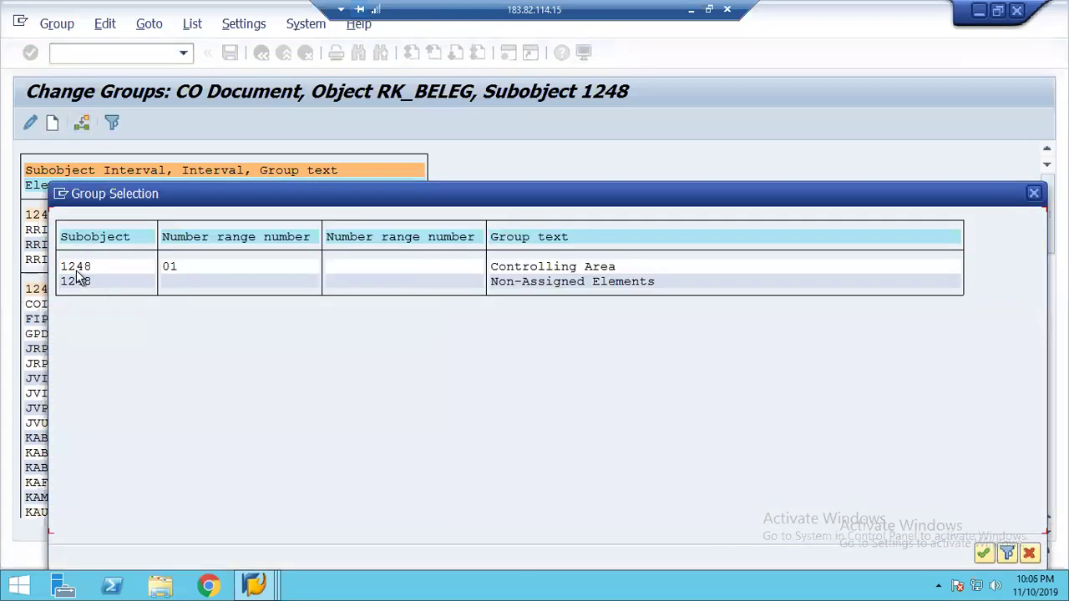
{"action": "double_click", "coordinate": [75, 267]}
- Assign elements RRIU (Segment adjust.: Act. Assess.) and RRIV (Segment adjust.: Act. distrib.) to the Controlling Area group 01
{"action": "left_click", "coordinate": [46, 231]}
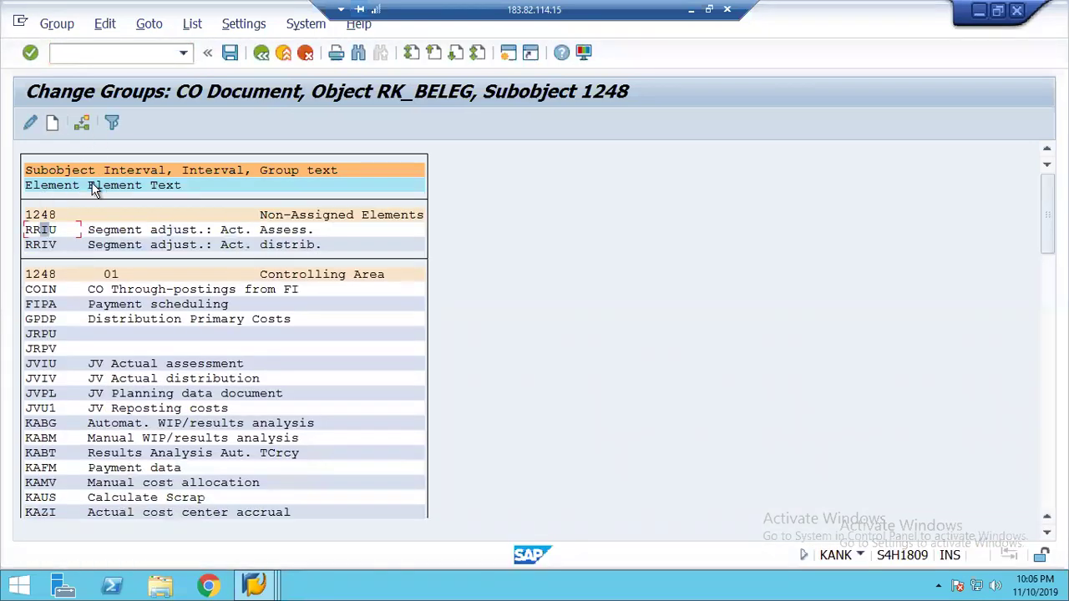
{"action": "left_click", "coordinate": [81, 124]}
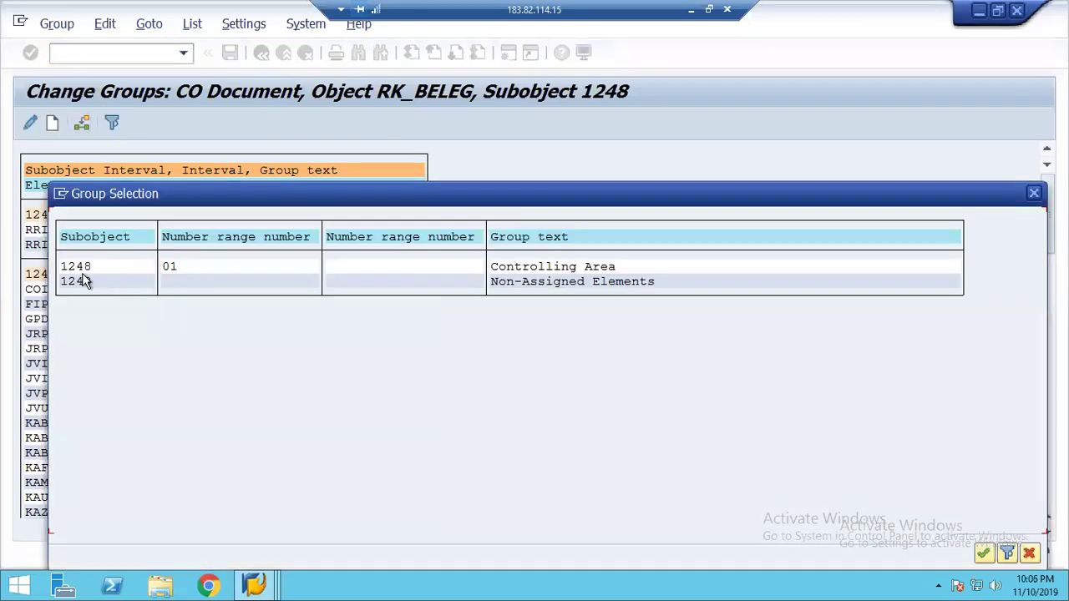
{"action": "double_click", "coordinate": [79, 269]}
{"action": "left_click", "coordinate": [44, 230]}
{"action": "left_click", "coordinate": [81, 124]}
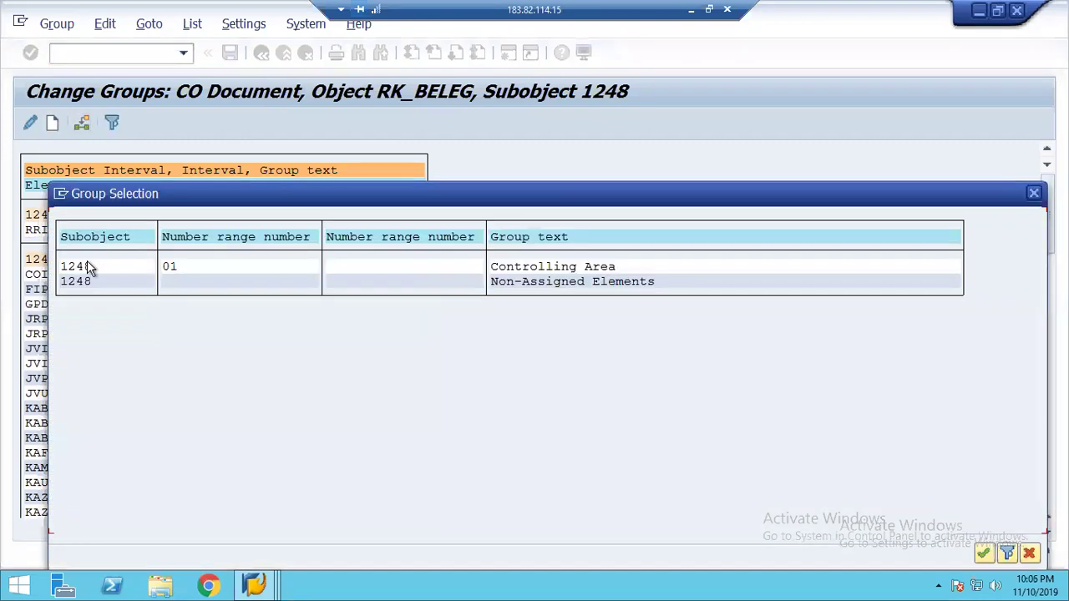
{"action": "double_click", "coordinate": [83, 268]}
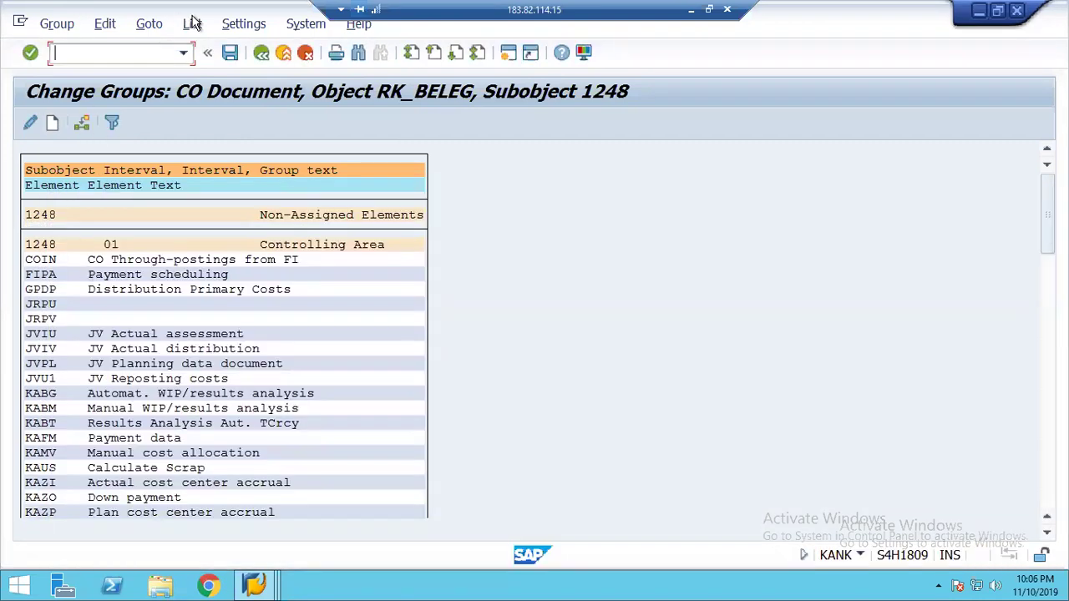
- Save the number range group assignments of controlling area 1248 and return to the IMG structure
{"action": "left_click", "coordinate": [230, 55]}
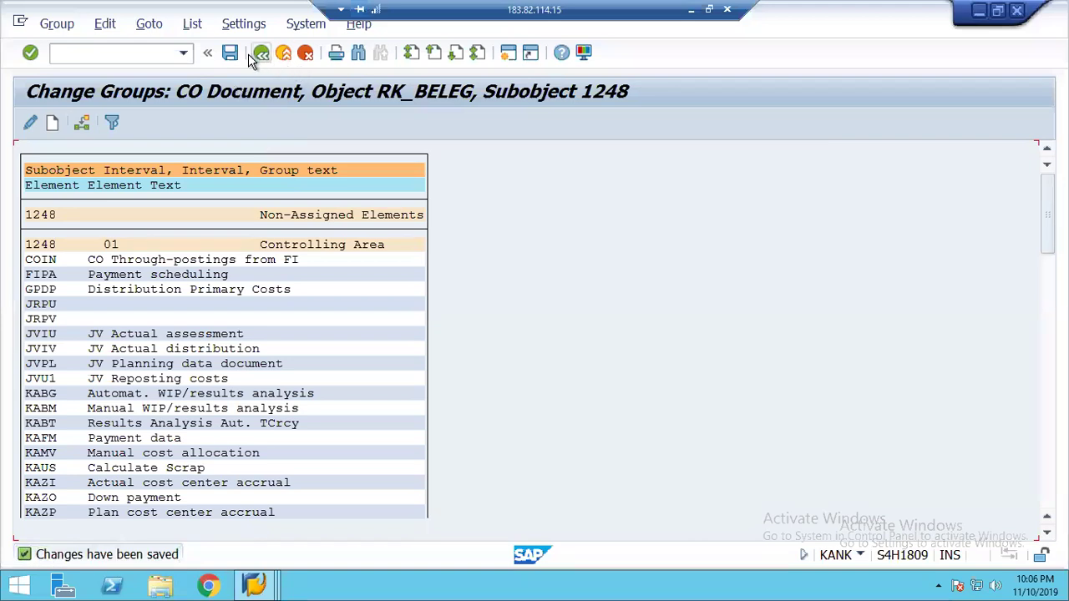
{"action": "left_click", "coordinate": [230, 54]}
{"action": "left_click", "coordinate": [261, 55]}
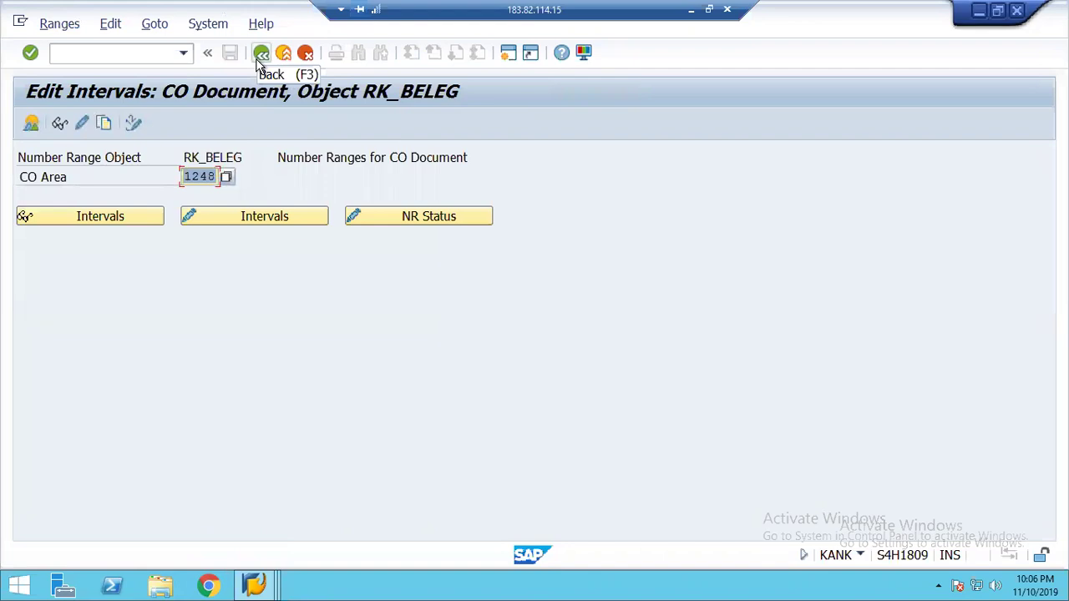
{"action": "left_click", "coordinate": [260, 57]}
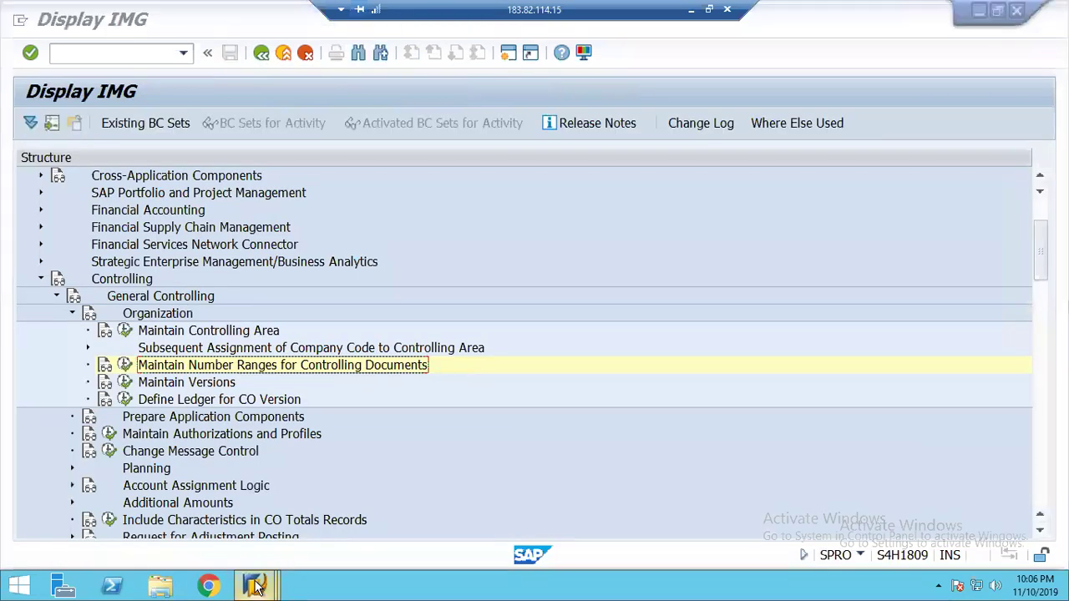
- Switch to the KSU5 session and execute the actual assessment test run for cycle 12AS, period 10, fiscal year 2019
{"action": "mouse_move", "coordinate": [255, 586]}
{"action": "left_click", "coordinate": [243, 506]}
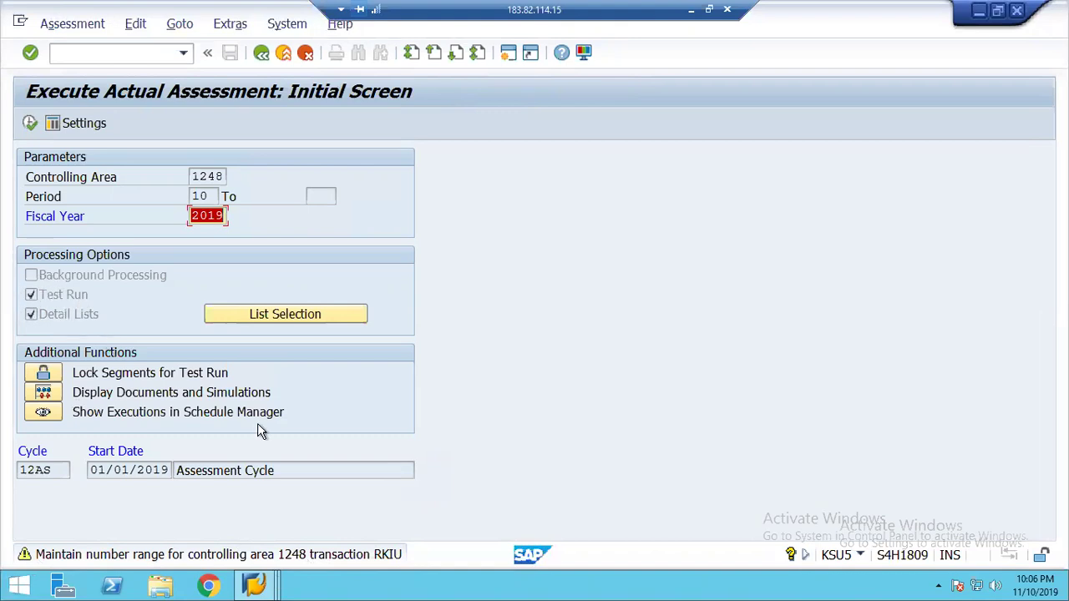
{"action": "key", "text": "Return"}
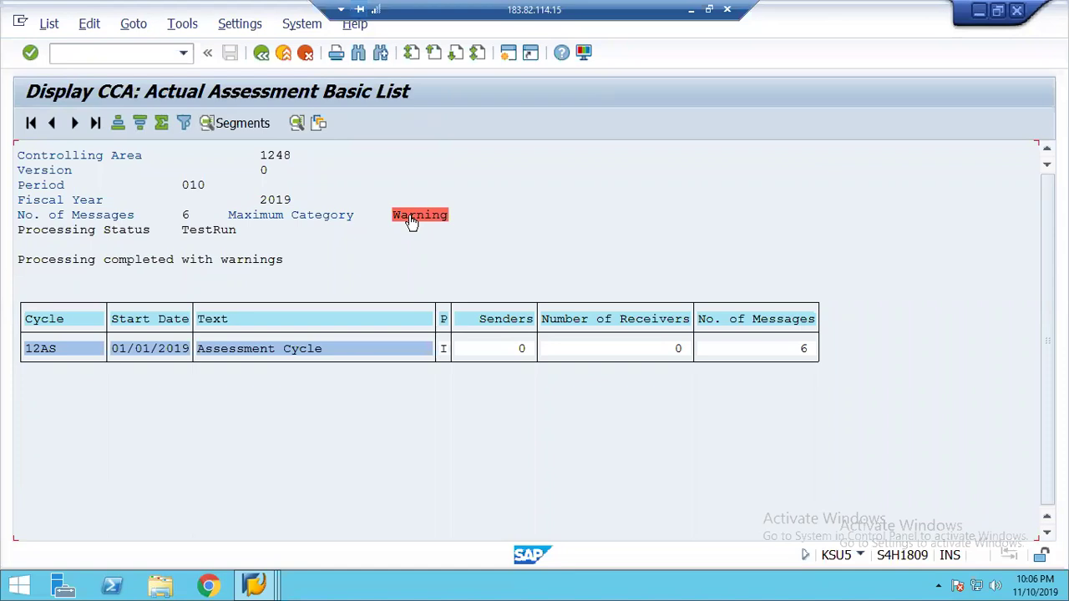
- Examine the warning messages of the assessment test run, then exit the result list
{"action": "left_click", "coordinate": [410, 217]}
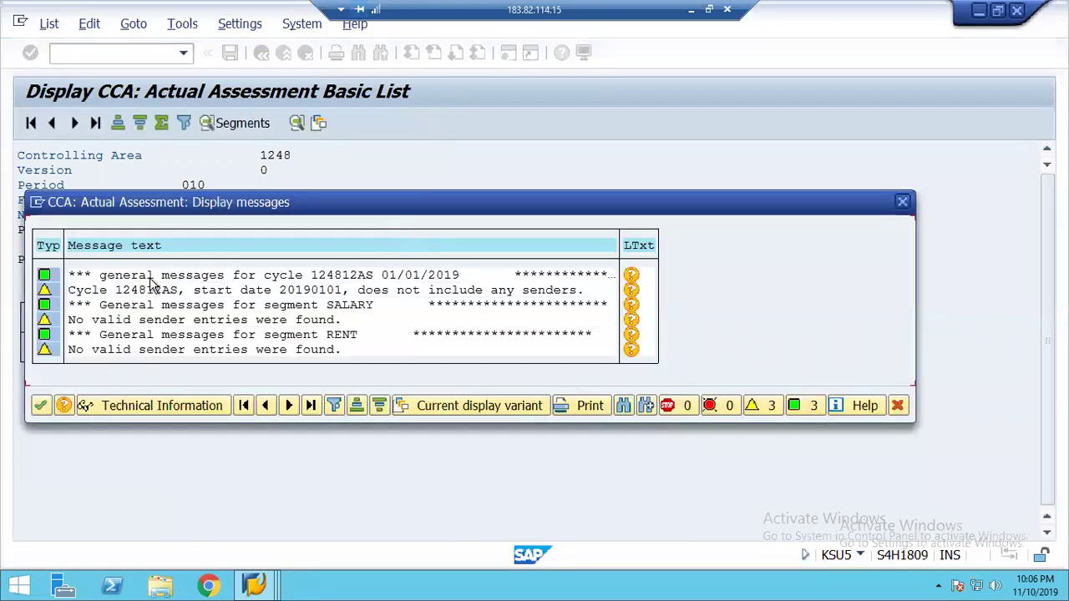
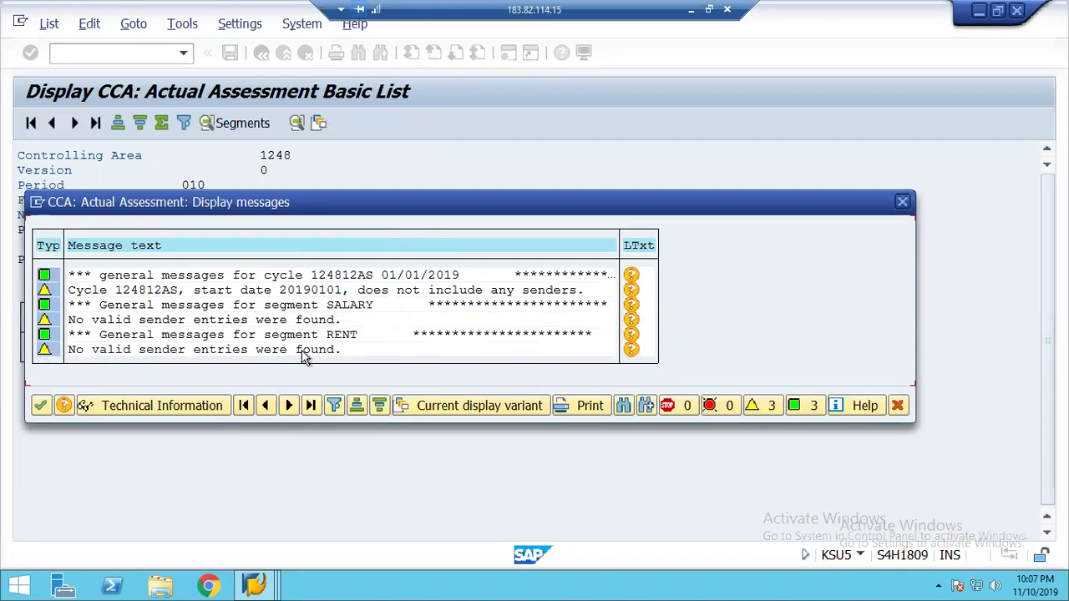
{"action": "left_click", "coordinate": [897, 406]}
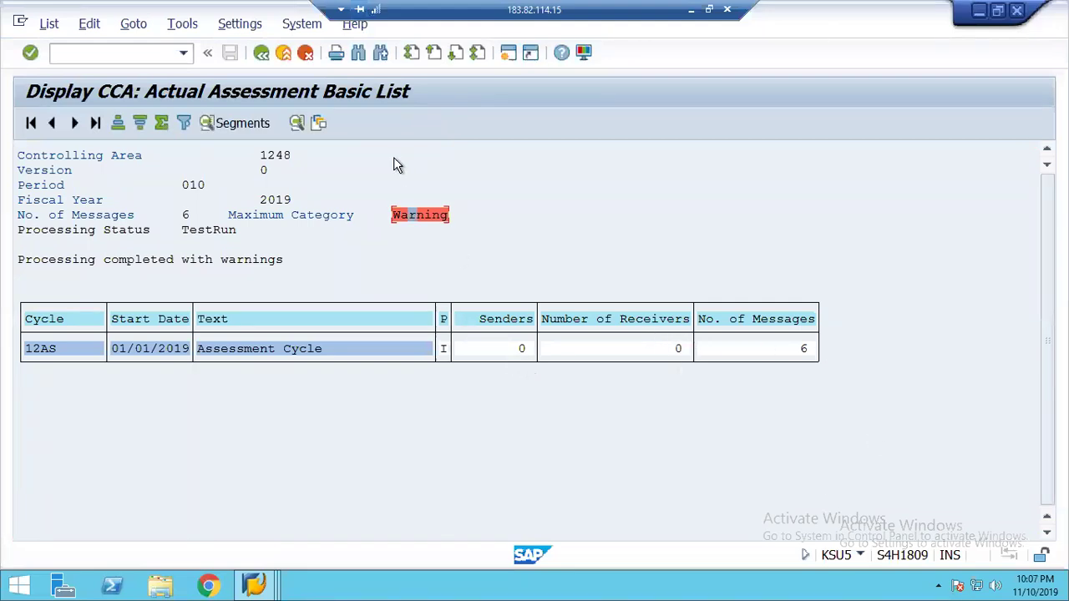
{"action": "left_click", "coordinate": [261, 53]}
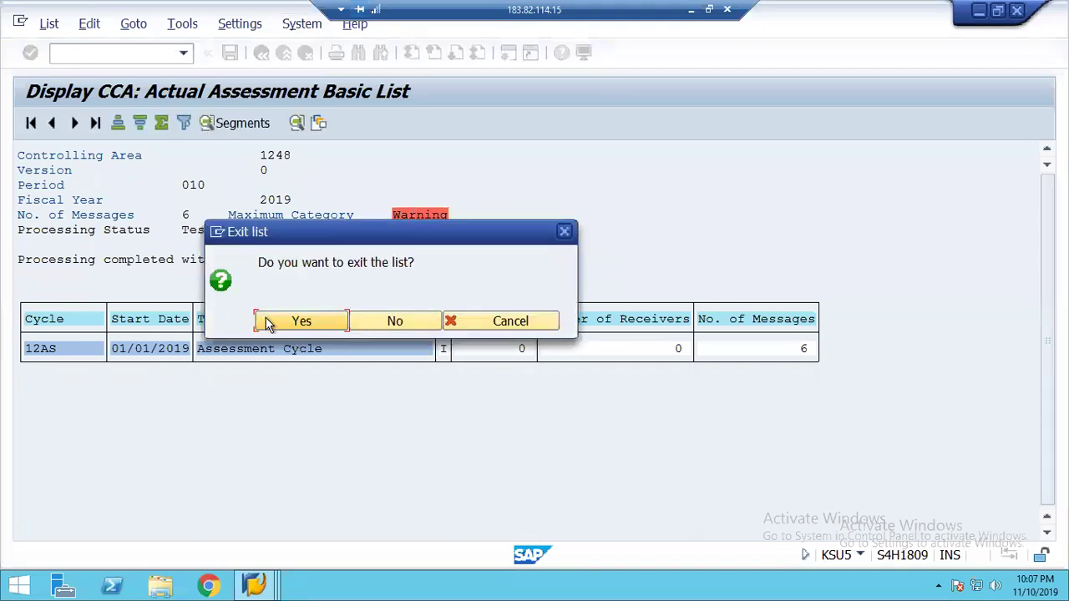
{"action": "left_click", "coordinate": [268, 322]}
- In the IMG session, open the Change Actual Assessment activity under Cost Center Accounting, Actual Postings, Period-End Closing, Assessment, Maintain Assessment
{"action": "mouse_move", "coordinate": [248, 587]}
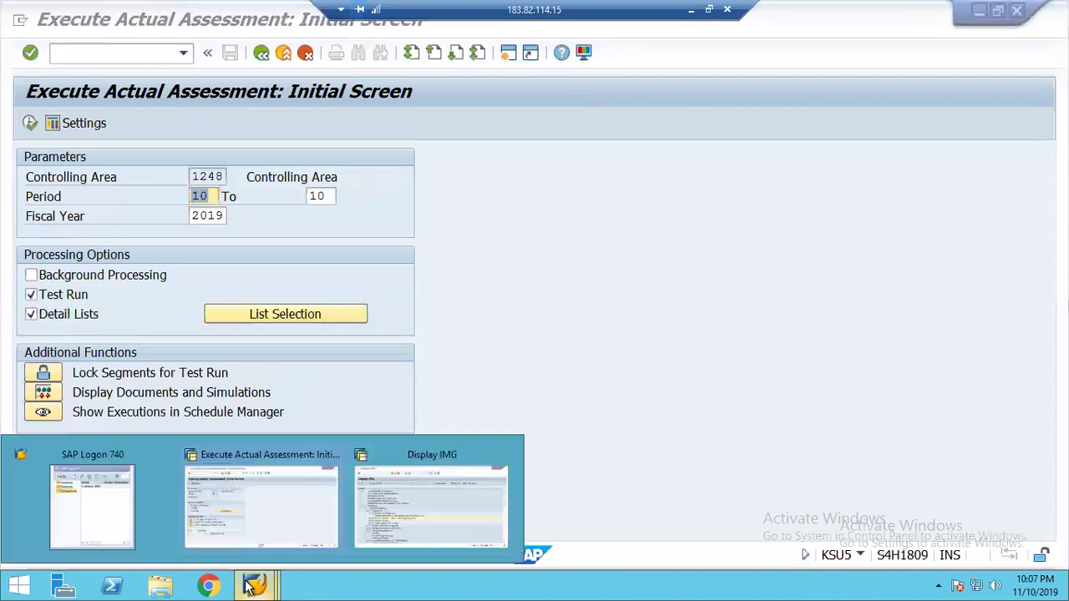
{"action": "left_click", "coordinate": [417, 514]}
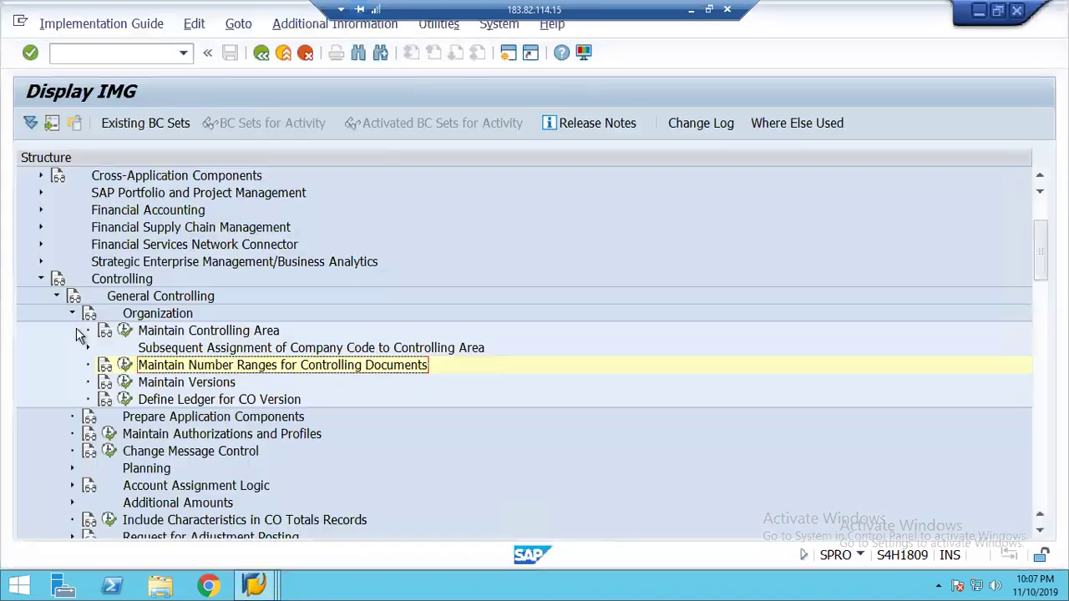
{"action": "left_click", "coordinate": [57, 296]}
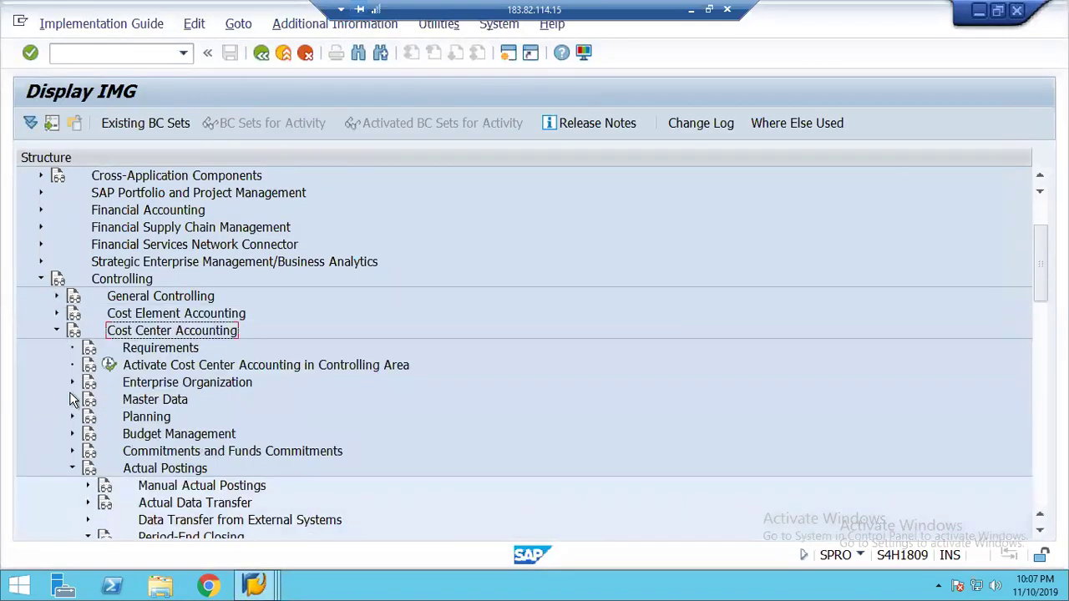
{"action": "left_click", "coordinate": [1039, 533]}
{"action": "left_click_drag", "start_coordinate": [1040, 536], "coordinate": [1040, 535]}
{"action": "left_click", "coordinate": [1039, 535]}
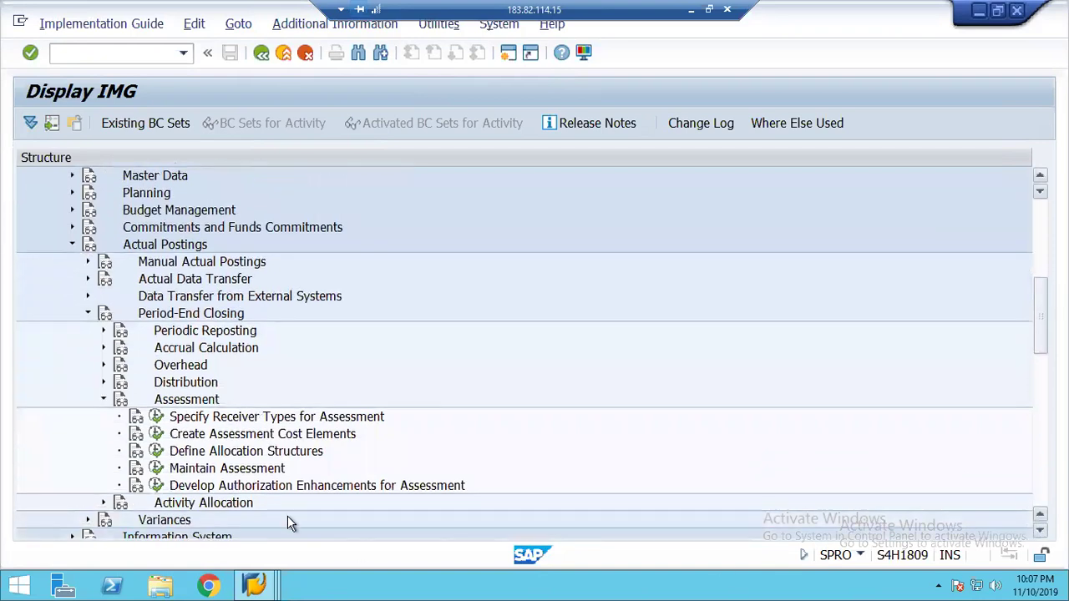
{"action": "left_click", "coordinate": [157, 468]}
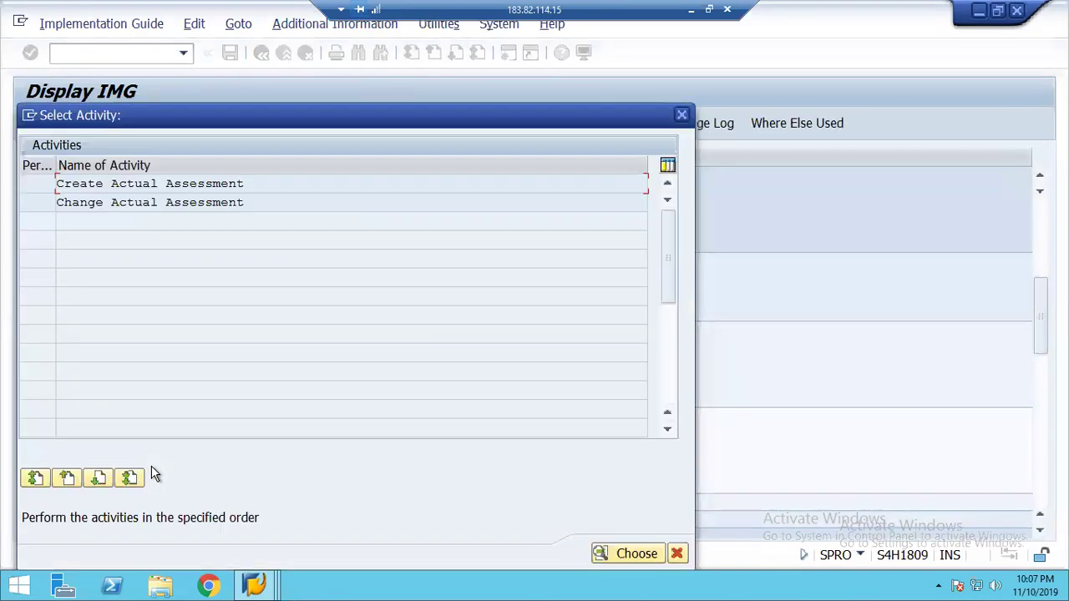
{"action": "double_click", "coordinate": [101, 198]}
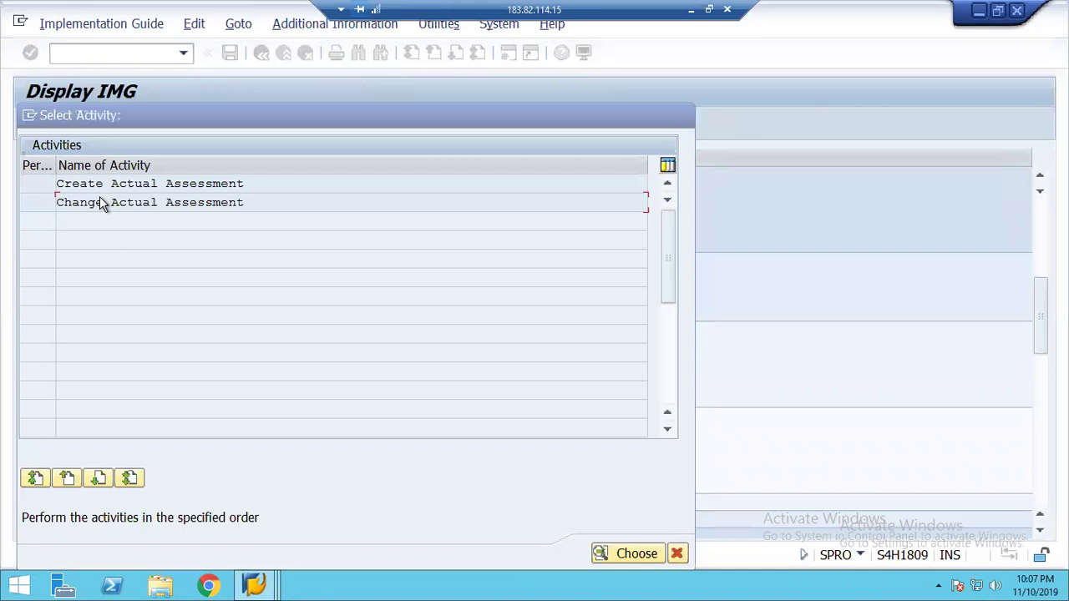
- Open cycle 12AS for change and check the SALARY segment's sender cost center, sender cost element and receiver cost centers
{"action": "left_click", "coordinate": [224, 215]}
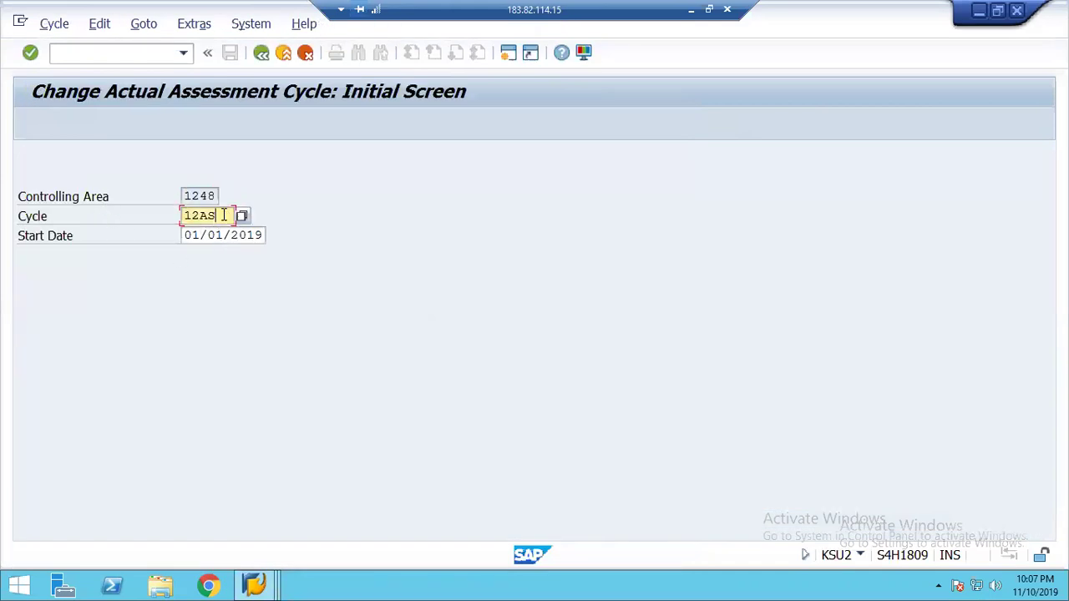
{"action": "key", "text": "Return"}
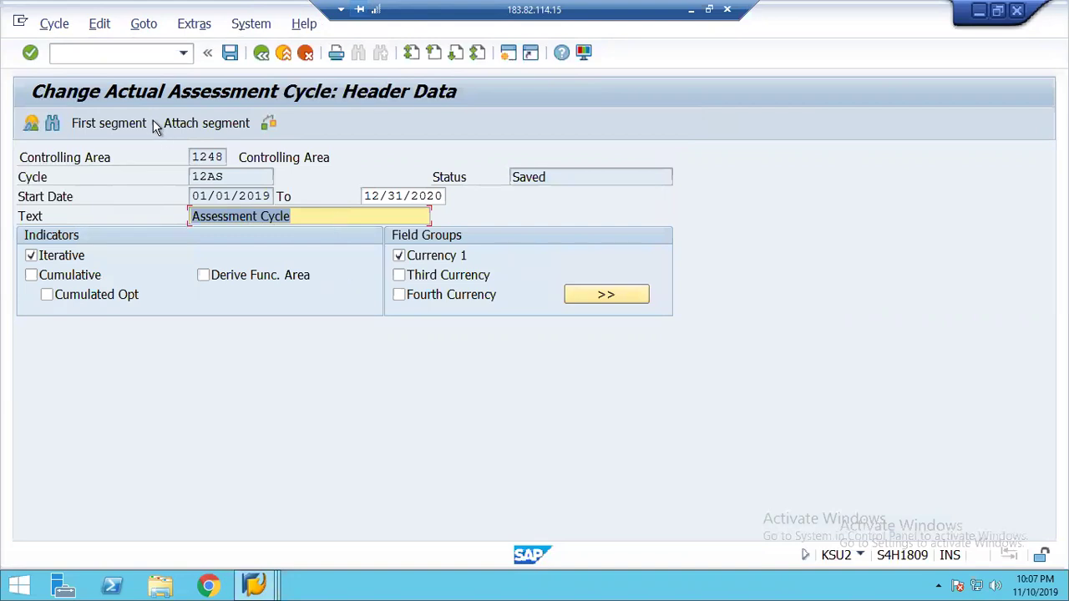
{"action": "left_click", "coordinate": [109, 124]}
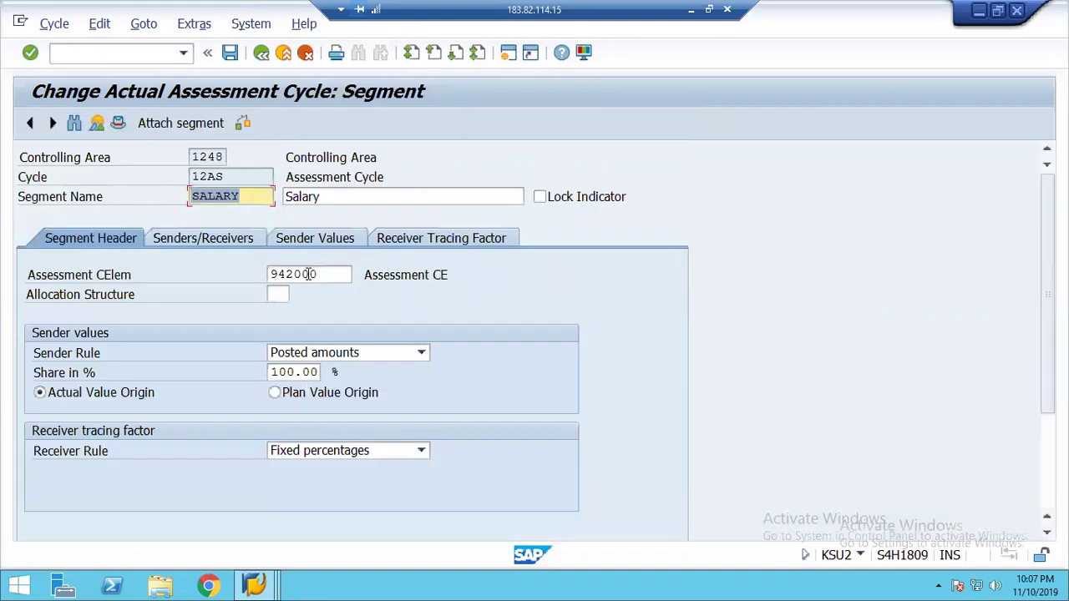
{"action": "left_click", "coordinate": [164, 237]}
{"action": "left_click", "coordinate": [201, 314]}
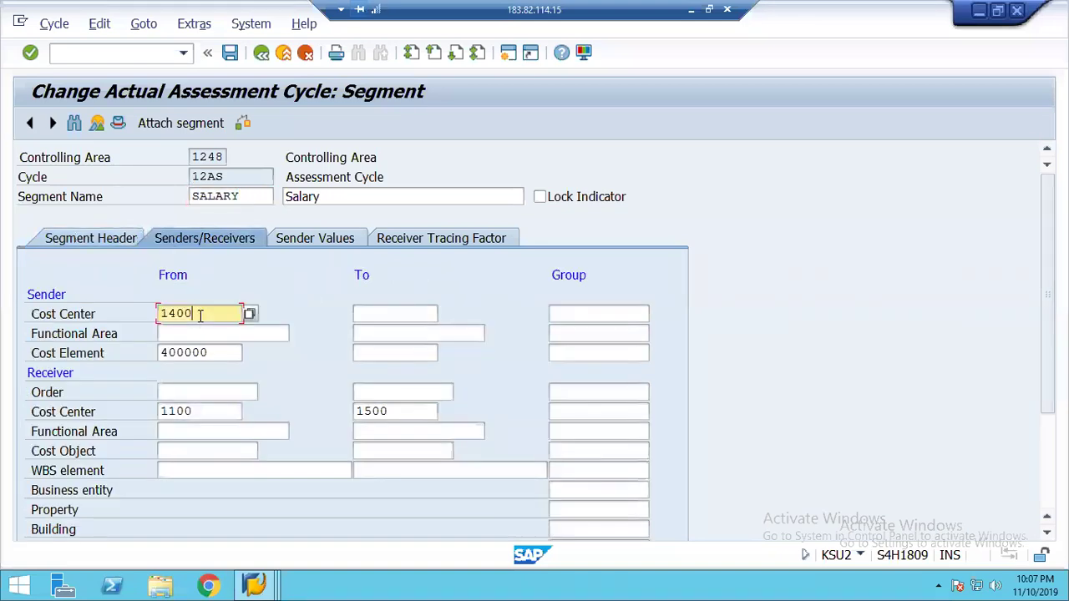
{"action": "left_click", "coordinate": [220, 356]}
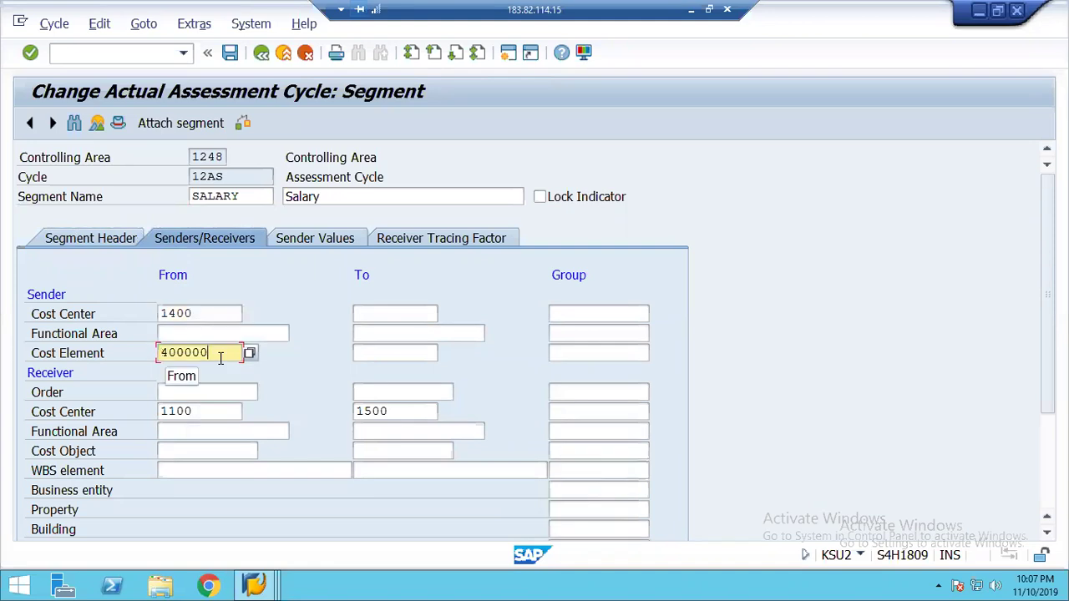
- Switch to the KSU5 session, start transaction KSB1 and set the cost center range to 1100 to 1500
{"action": "left_click", "coordinate": [272, 587]}
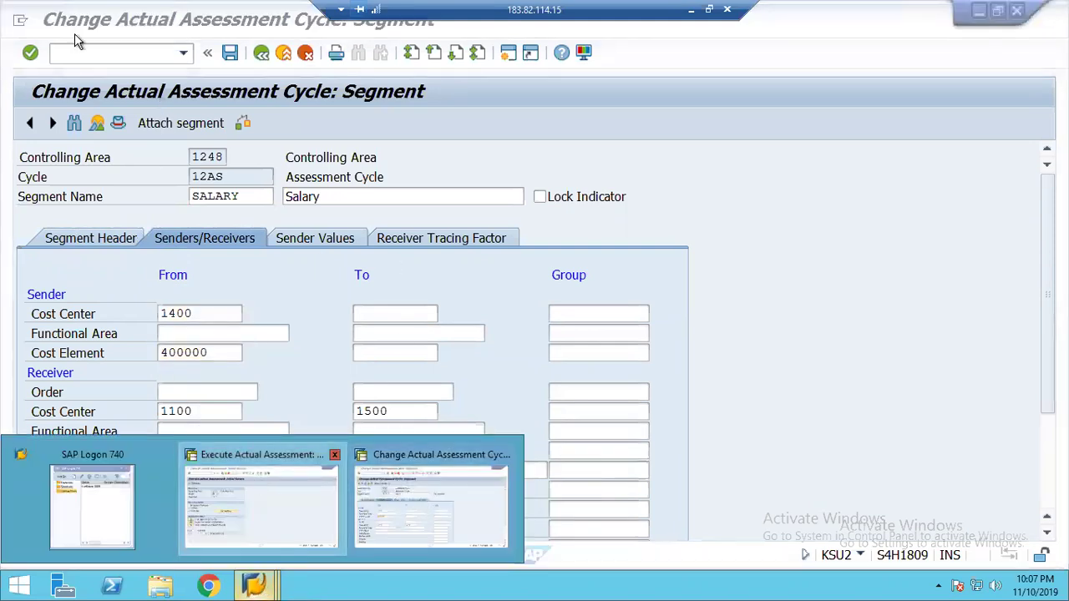
{"action": "left_click", "coordinate": [259, 482]}
{"action": "left_click", "coordinate": [76, 55]}
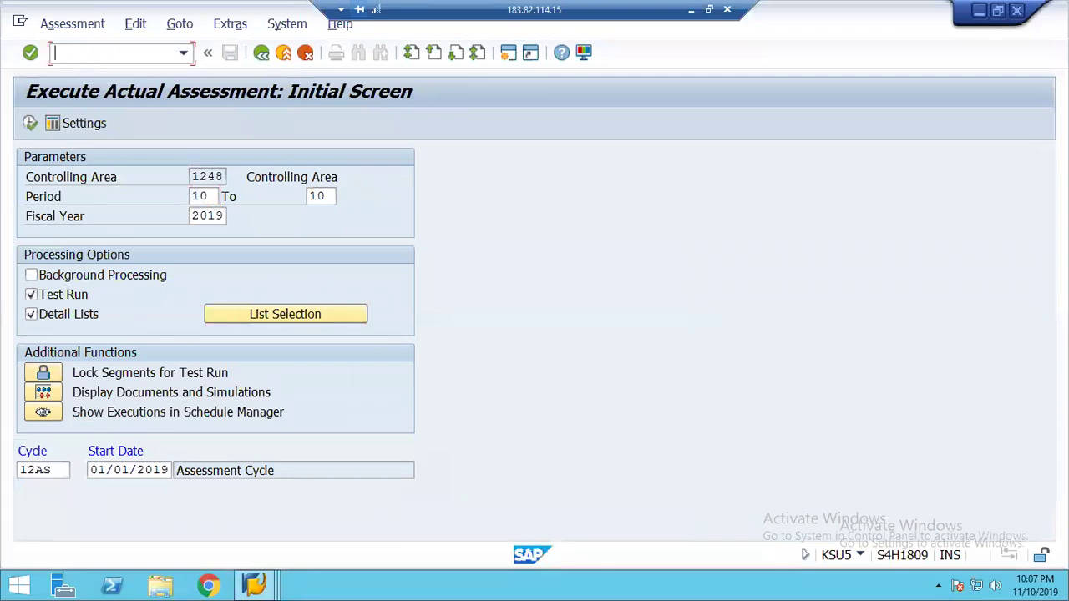
{"action": "type", "text": "/nksb1"}
{"action": "key", "text": "Return"}
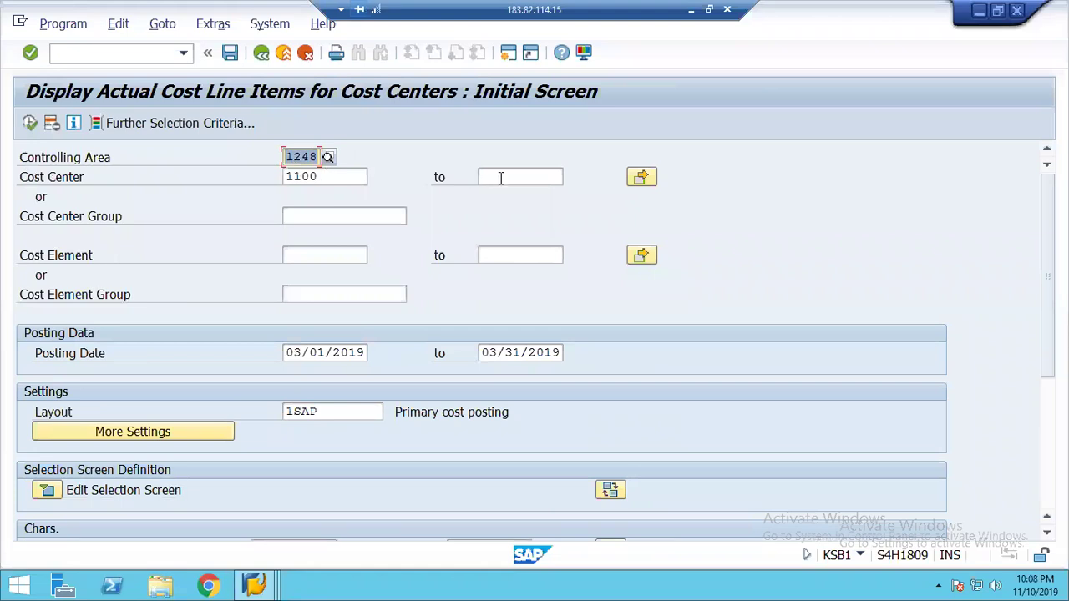
{"action": "left_click", "coordinate": [498, 177]}
{"action": "type", "text": "1500"}
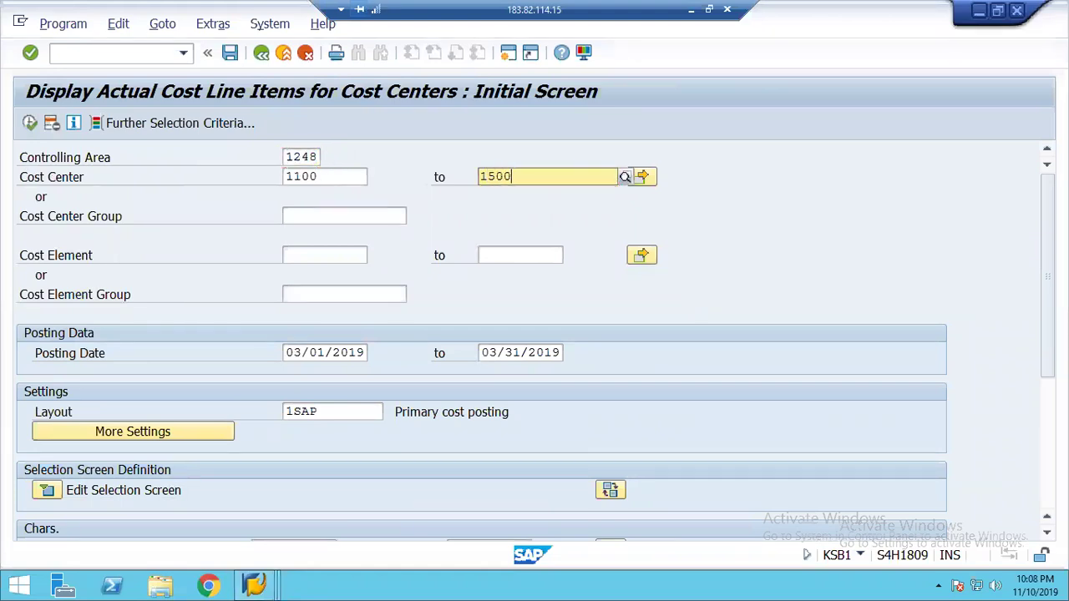
{"action": "key", "text": "Tab"}
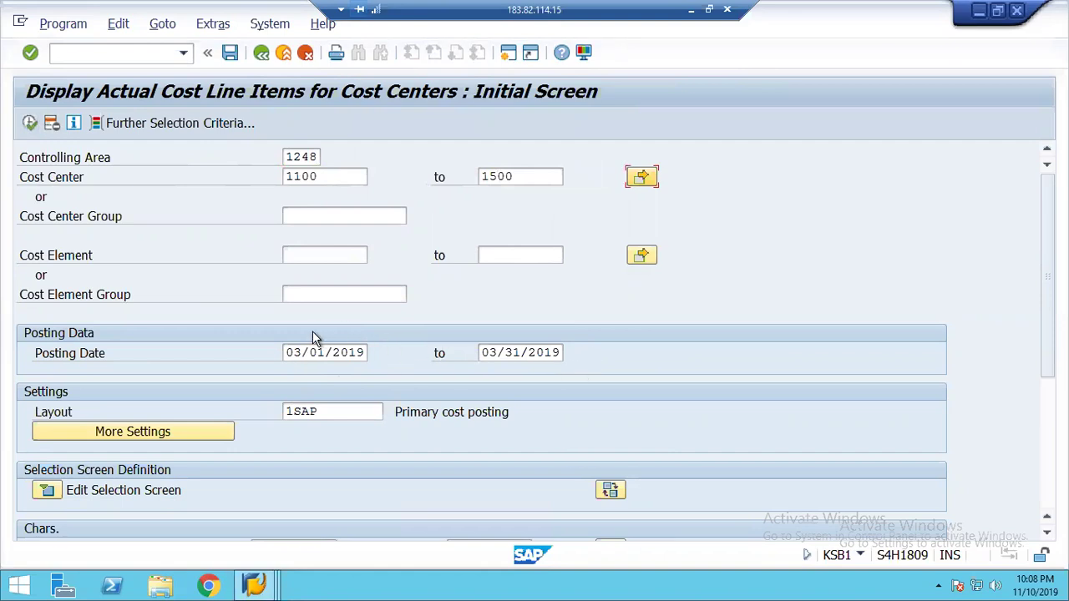
- Set the posting date range to 10/01/2019 to 10/31/2019, run the cost line item report, then leave it
{"action": "left_click", "coordinate": [299, 354]}
{"action": "left_click", "coordinate": [376, 352]}
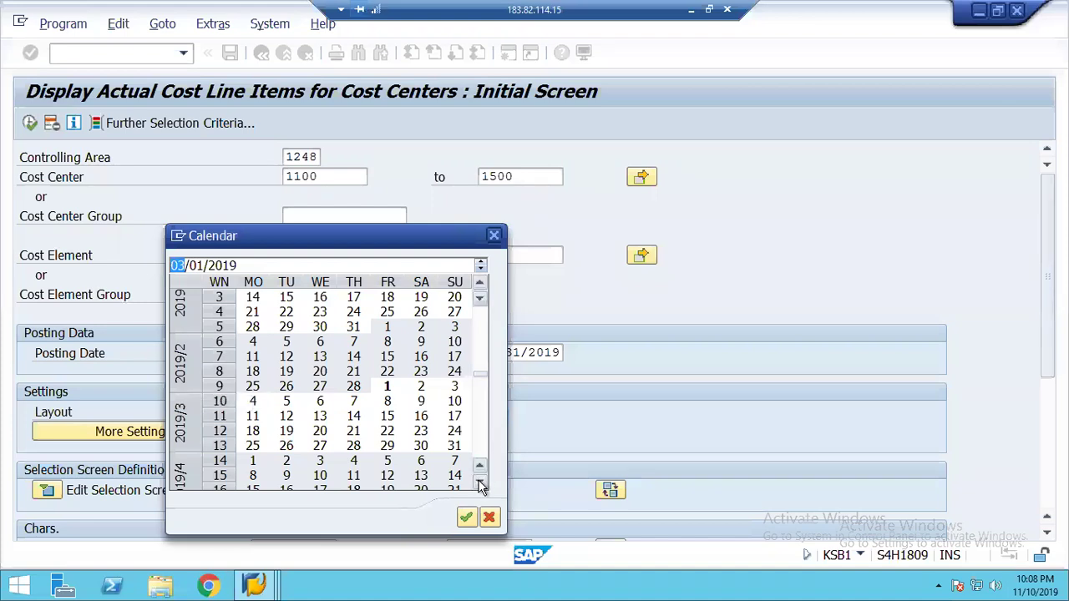
{"action": "left_click_drag", "start_coordinate": [480, 486], "coordinate": [480, 486]}
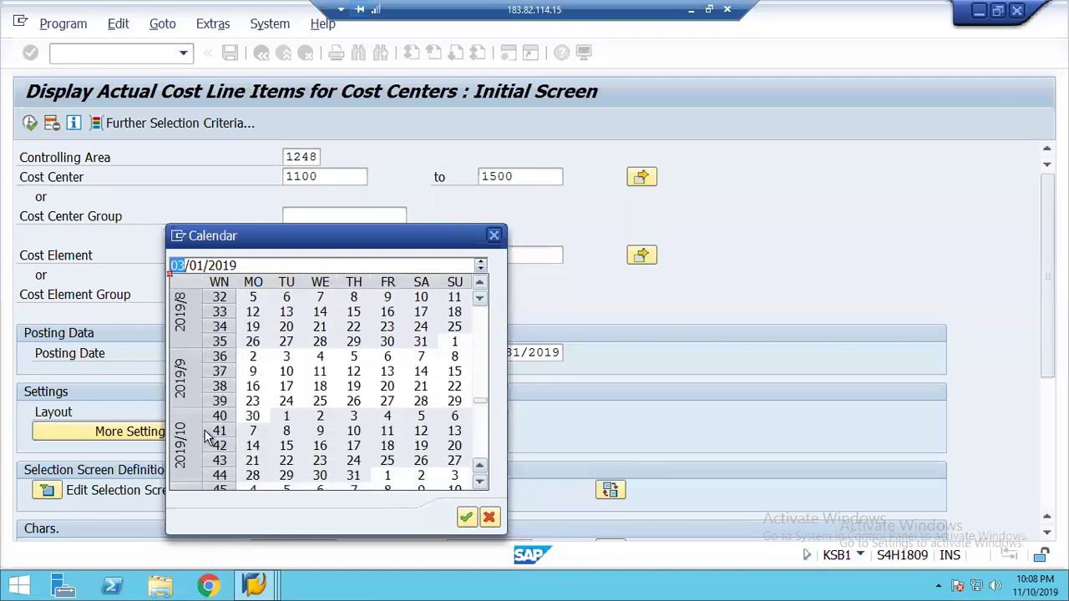
{"action": "double_click", "coordinate": [287, 417]}
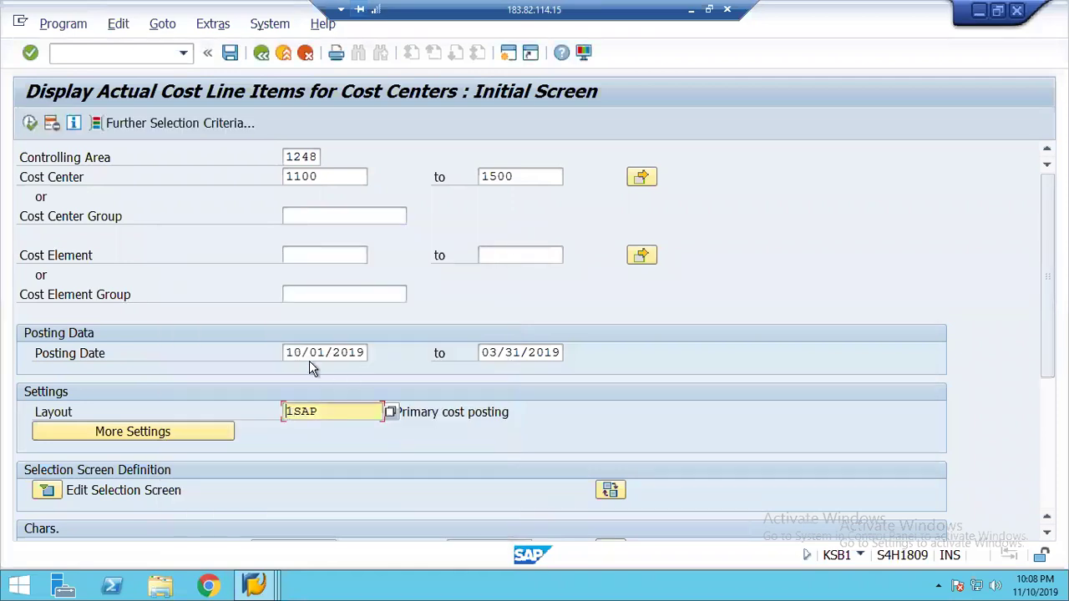
{"action": "left_click", "coordinate": [477, 348]}
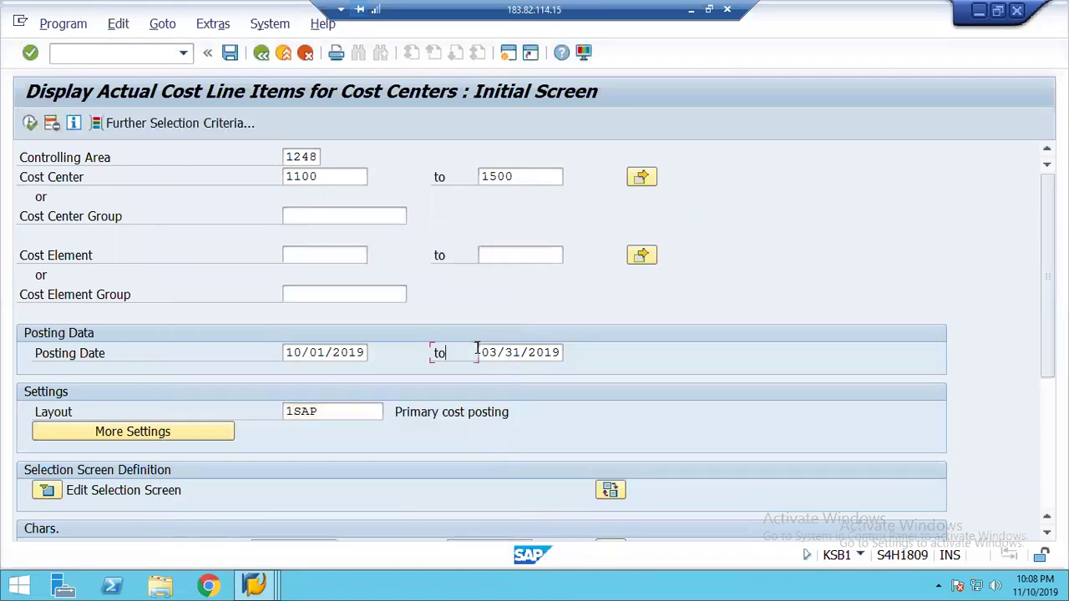
{"action": "left_click", "coordinate": [482, 352]}
{"action": "key", "text": "Delete"}
{"action": "key", "text": "Delete"}
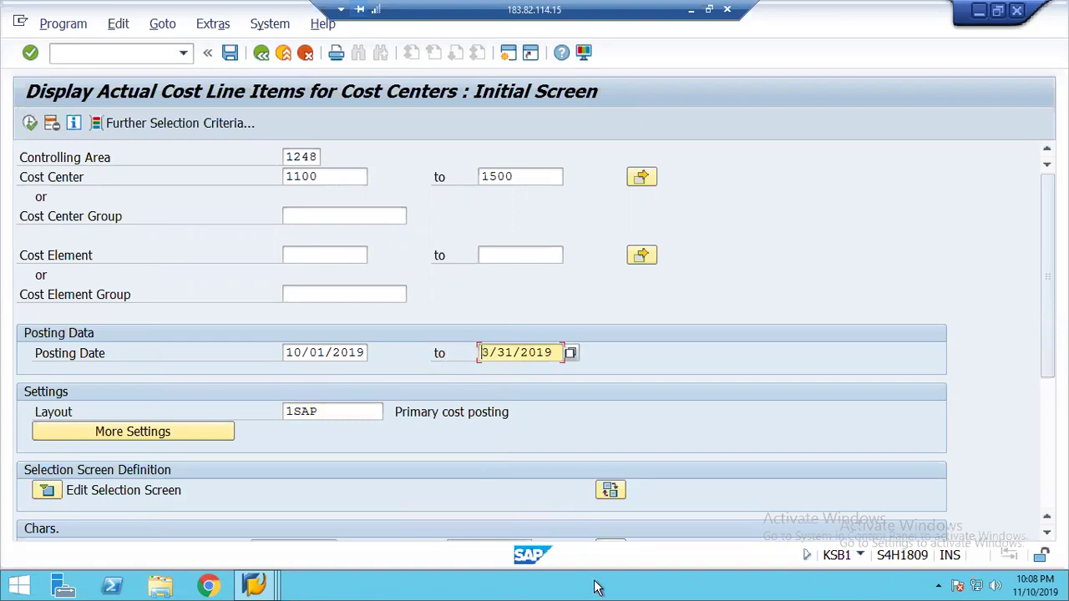
{"action": "type", "text": "10"}
{"action": "left_click", "coordinate": [29, 122]}
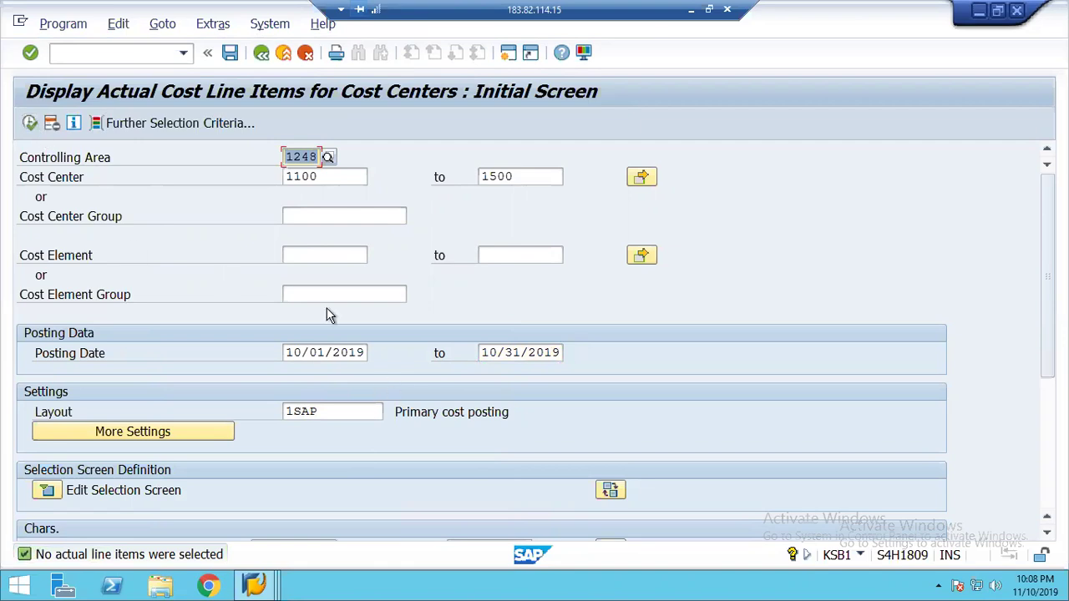
{"action": "left_click", "coordinate": [262, 53]}
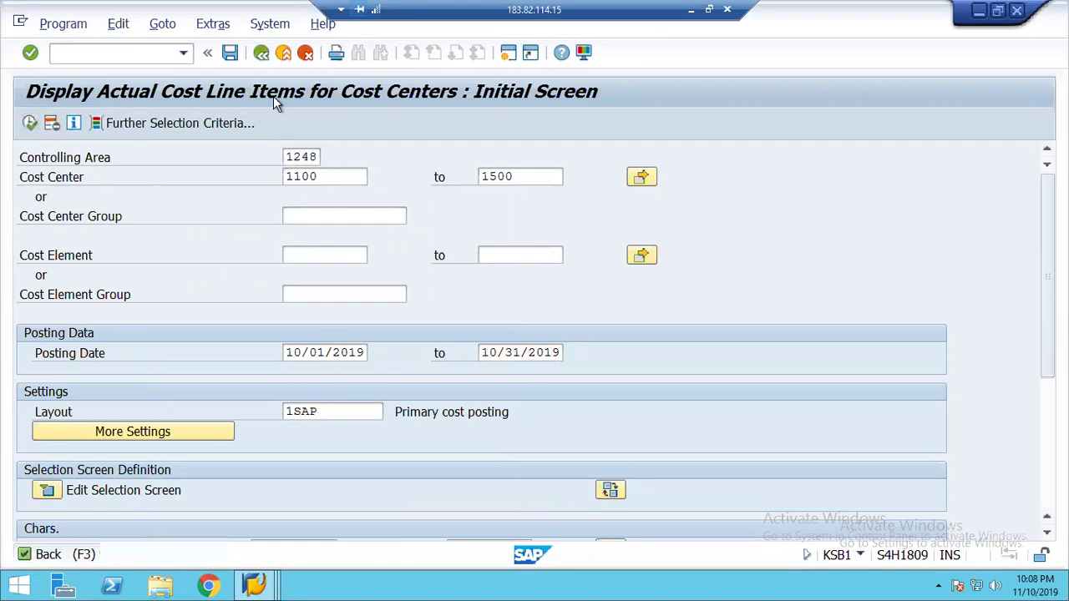
- Start transaction FB03 and list the documents of company code 1248, restricted to own documents only
{"action": "left_click", "coordinate": [90, 56]}
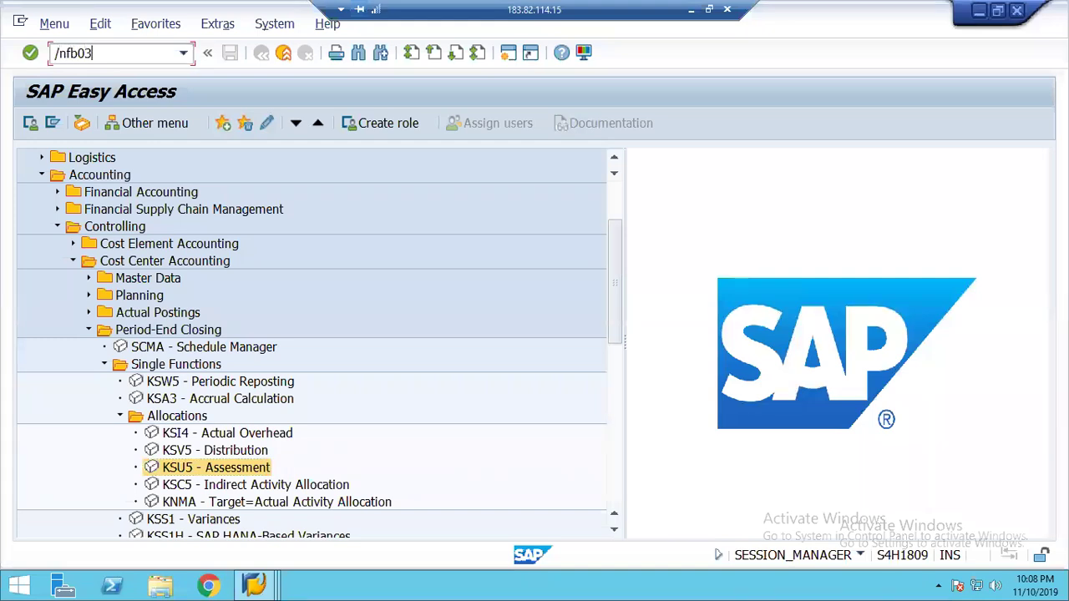
{"action": "key", "text": "Return"}
{"action": "key", "text": "Delete"}
{"action": "key", "text": "Tab"}
{"action": "key", "text": "Tab"}
{"action": "type", "text": "2019"}
{"action": "left_click", "coordinate": [75, 123]}
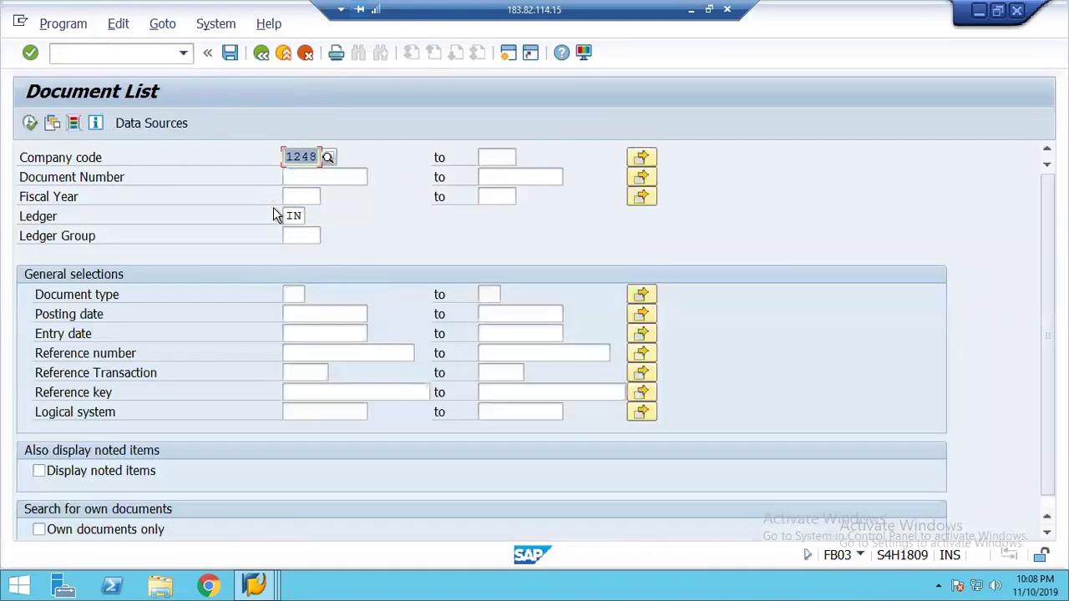
{"action": "left_click", "coordinate": [82, 526]}
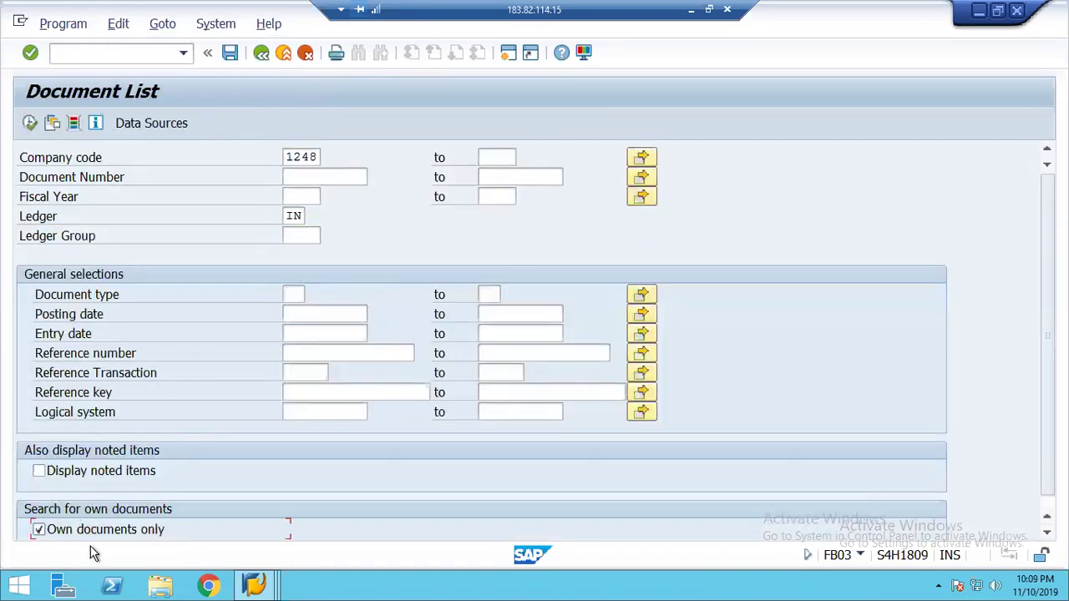
{"action": "left_click", "coordinate": [29, 126]}
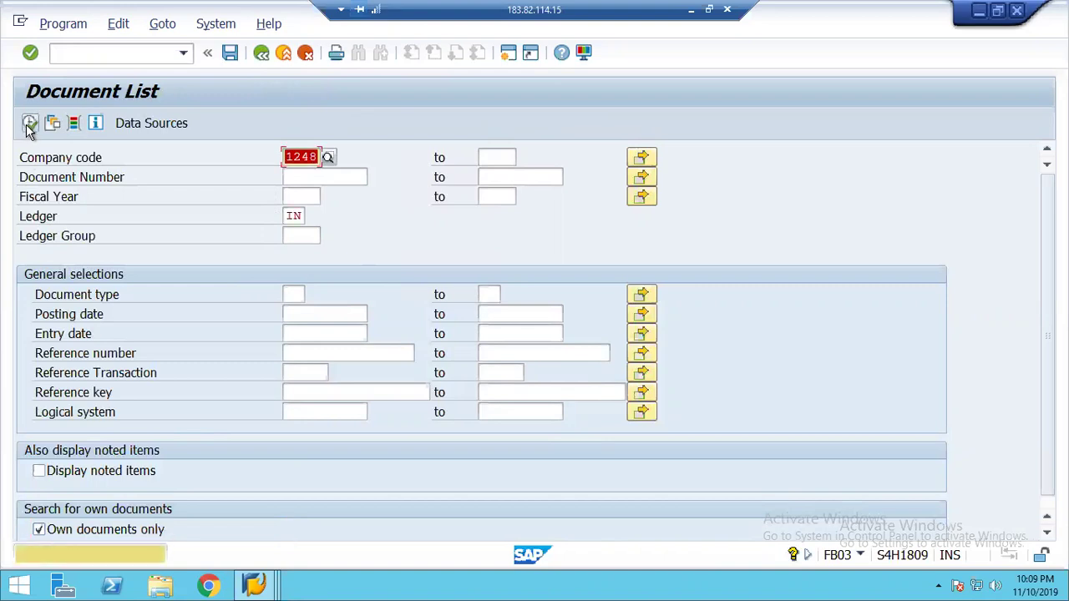
{"action": "left_click", "coordinate": [30, 125]}
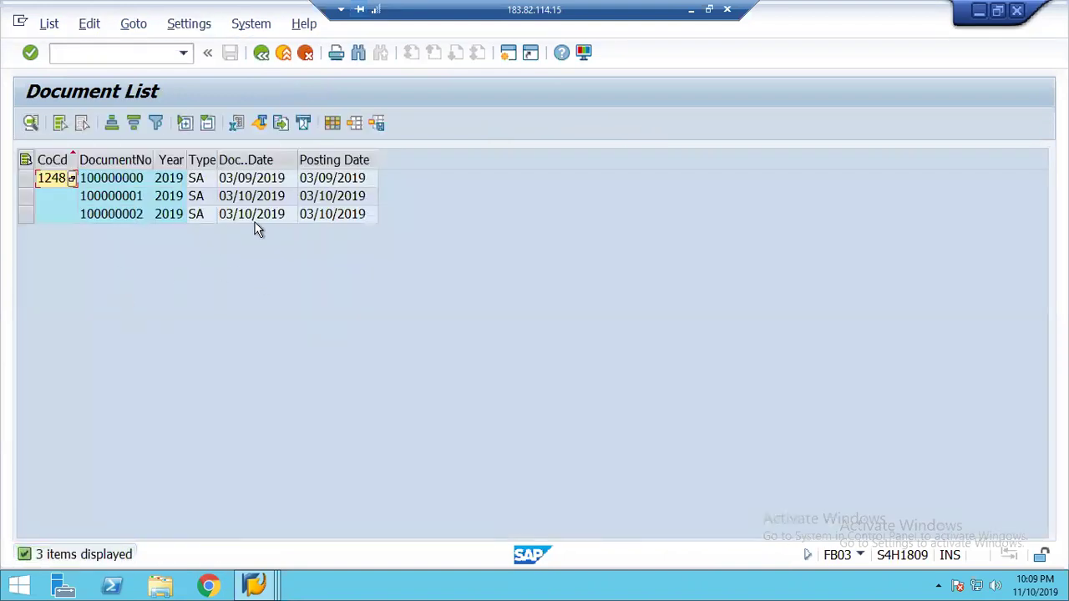
- Check the document and posting dates of the listed documents, then exit to the SAP Easy Access menu
{"action": "left_click", "coordinate": [241, 204]}
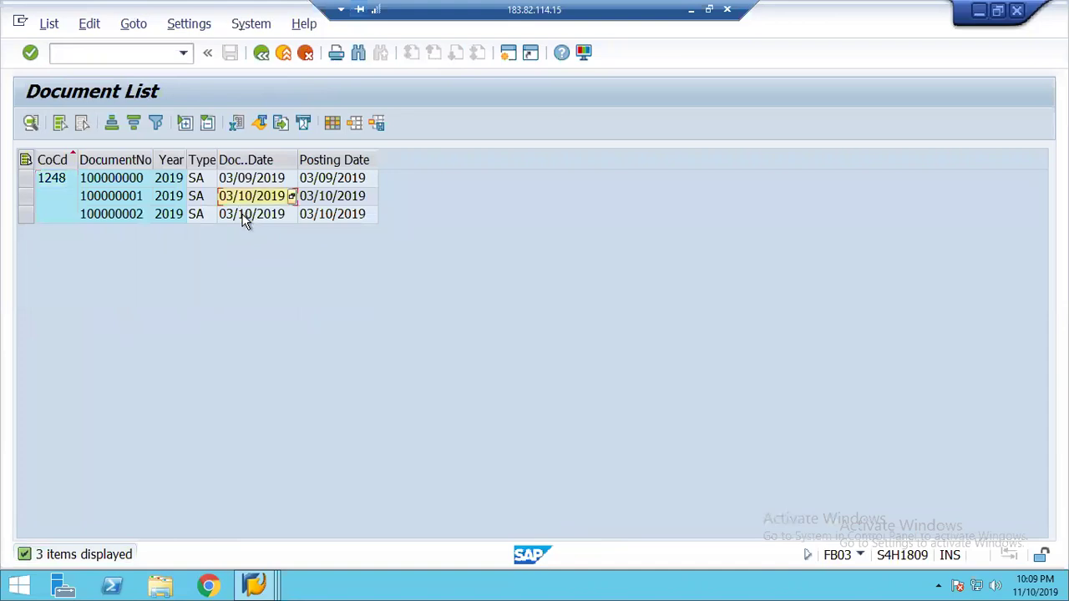
{"action": "left_click", "coordinate": [244, 218]}
{"action": "left_click", "coordinate": [241, 200]}
{"action": "left_click", "coordinate": [264, 587]}
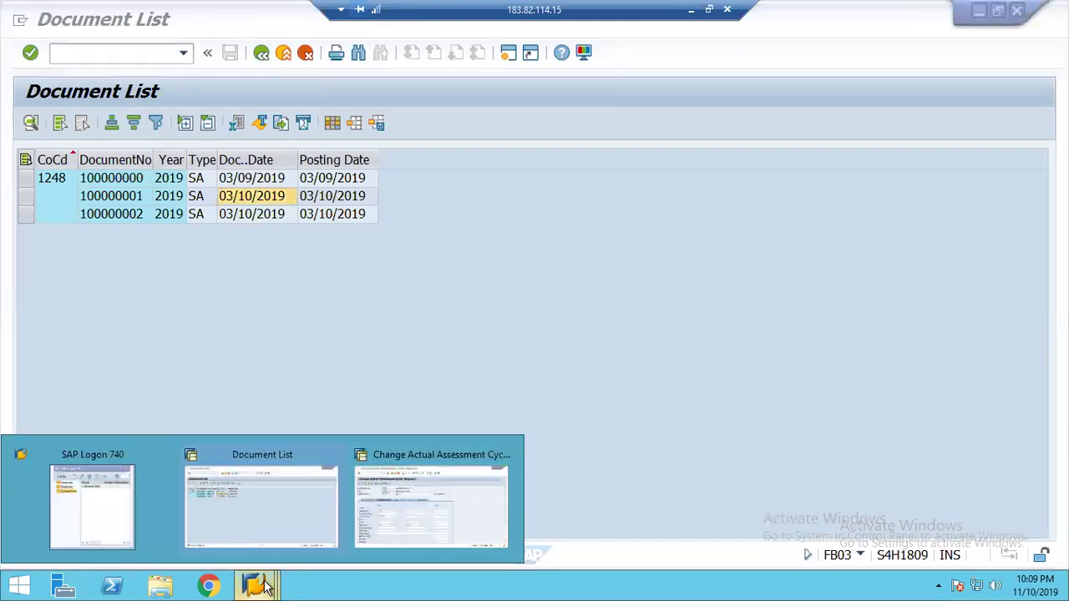
{"action": "left_click", "coordinate": [261, 471]}
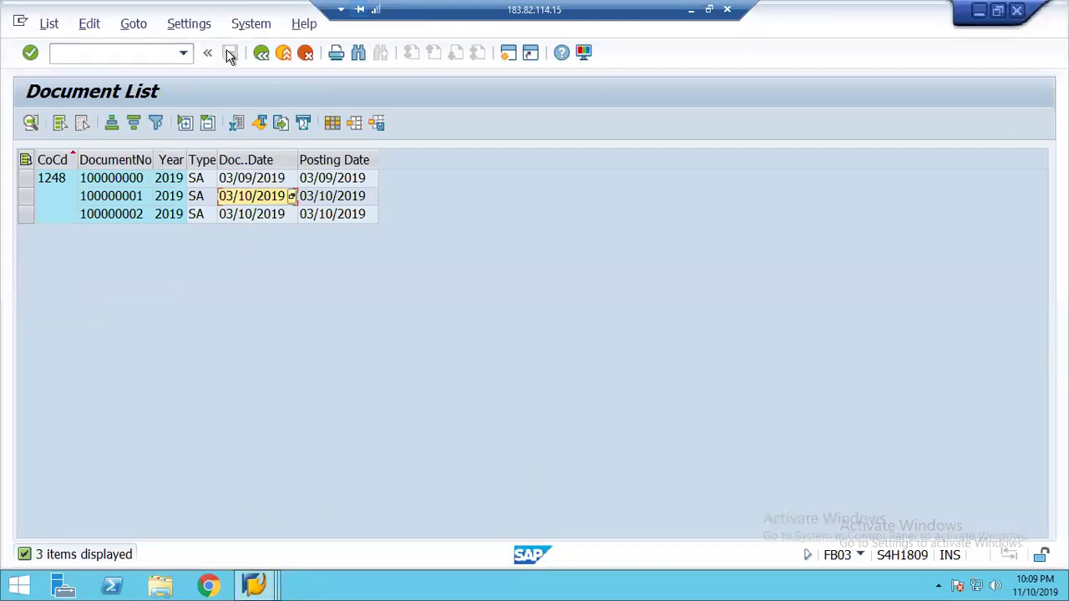
{"action": "left_click", "coordinate": [283, 53]}
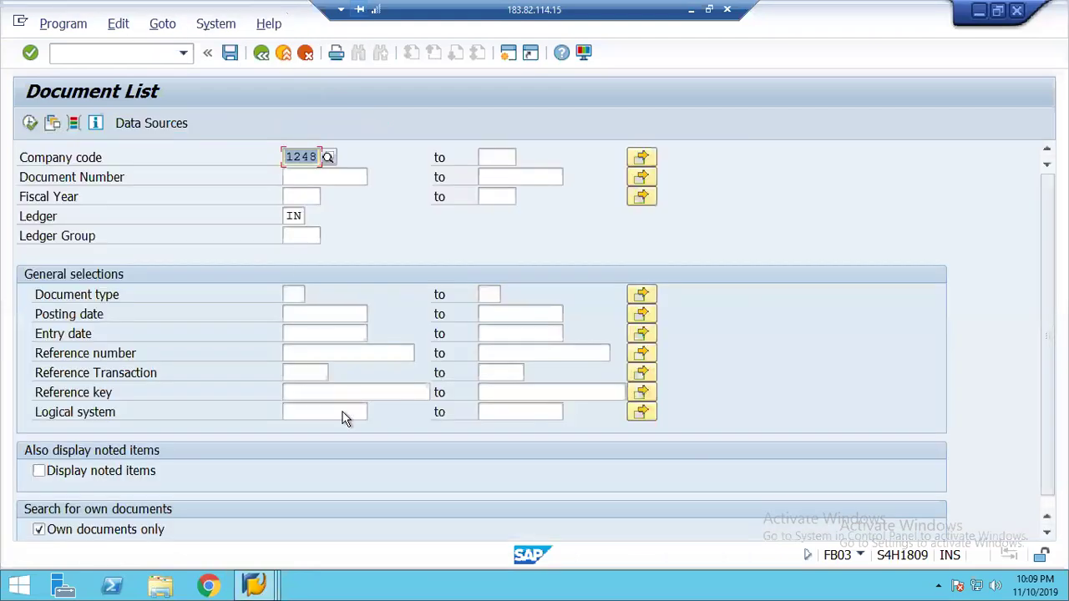
{"action": "left_click", "coordinate": [283, 54]}
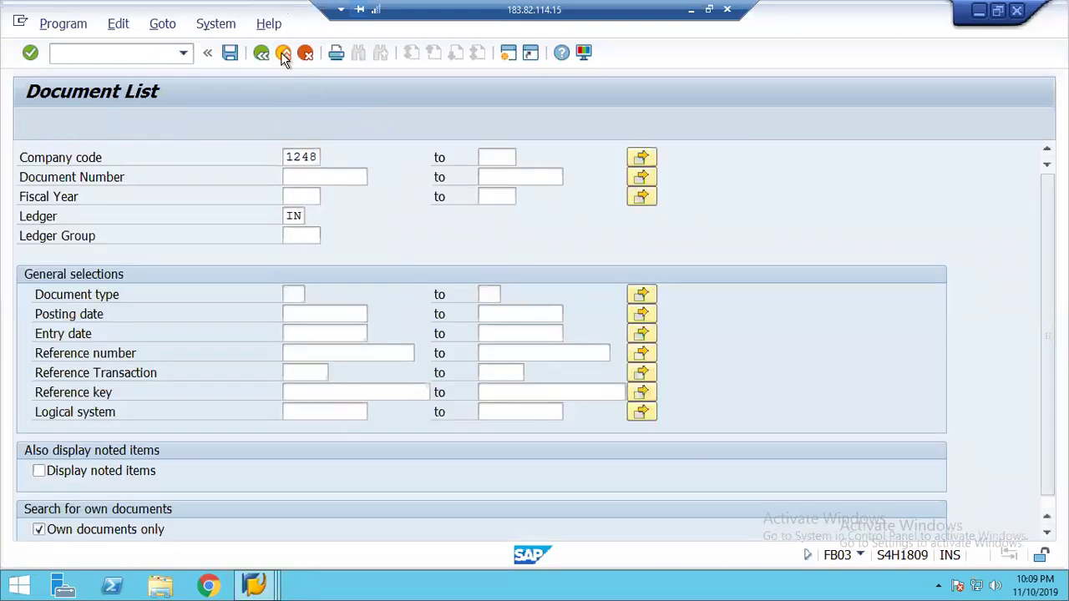
{"action": "left_click", "coordinate": [284, 54]}
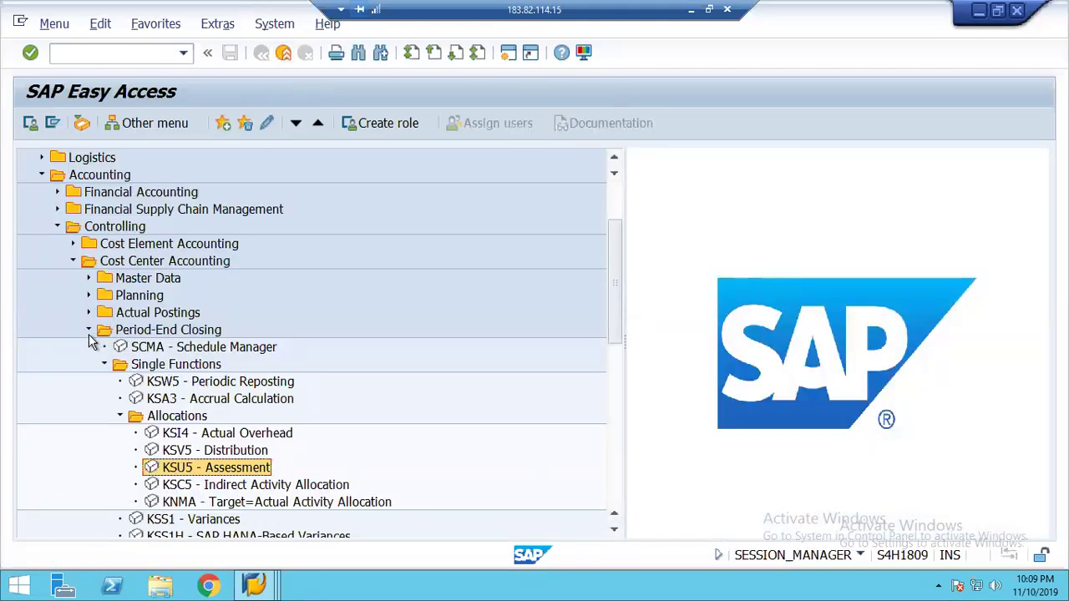
- Open KSU5 Assessment under Period-End Closing and execute a test run of cycle 12AS for period 3, fiscal year 2019
{"action": "left_click", "coordinate": [88, 329]}
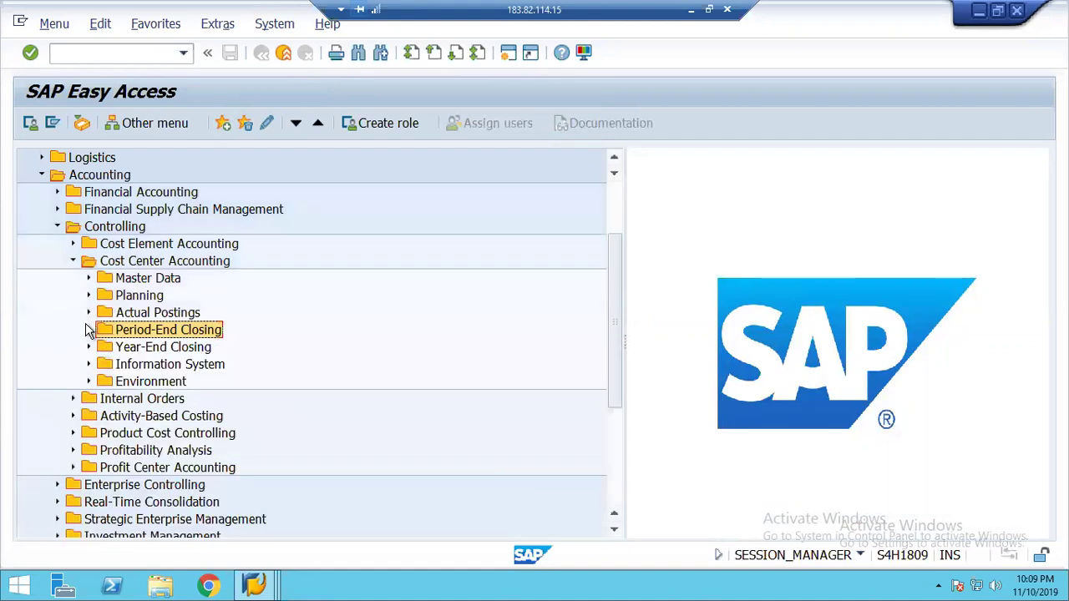
{"action": "left_click", "coordinate": [88, 333]}
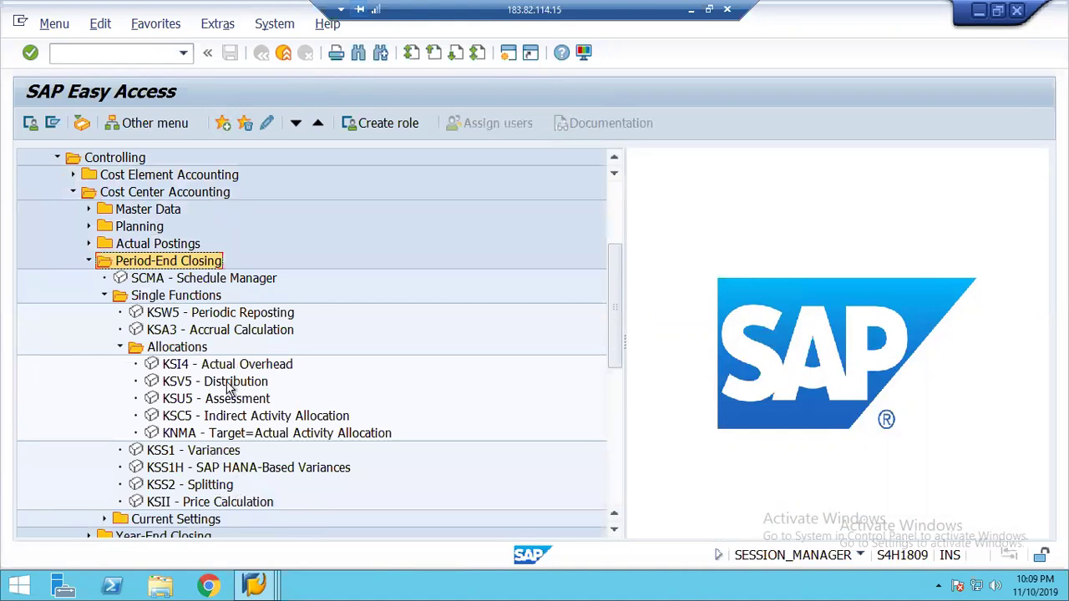
{"action": "left_click", "coordinate": [231, 400]}
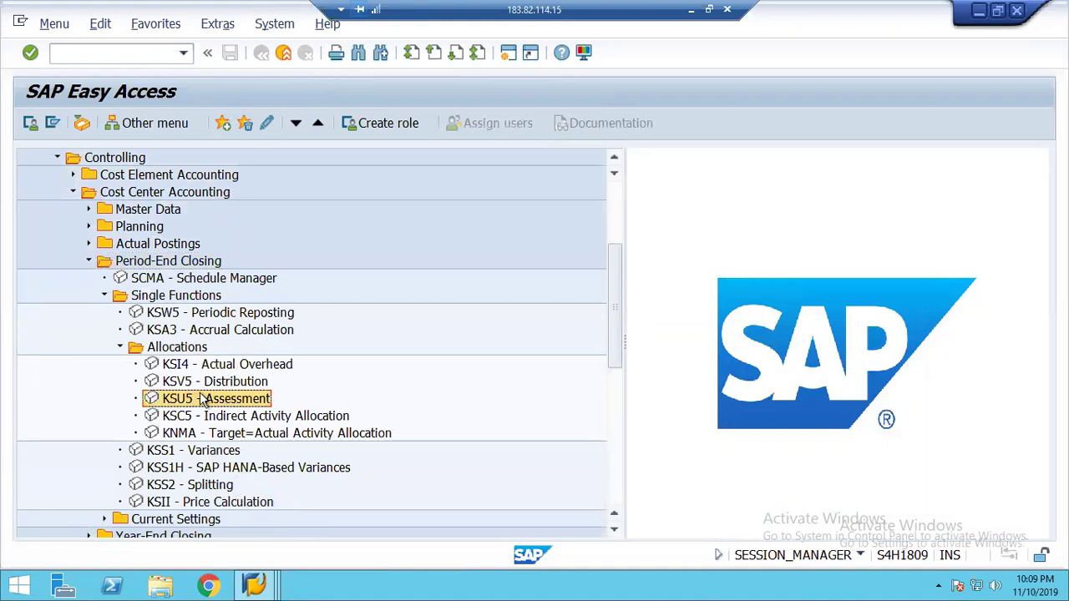
{"action": "double_click", "coordinate": [205, 401]}
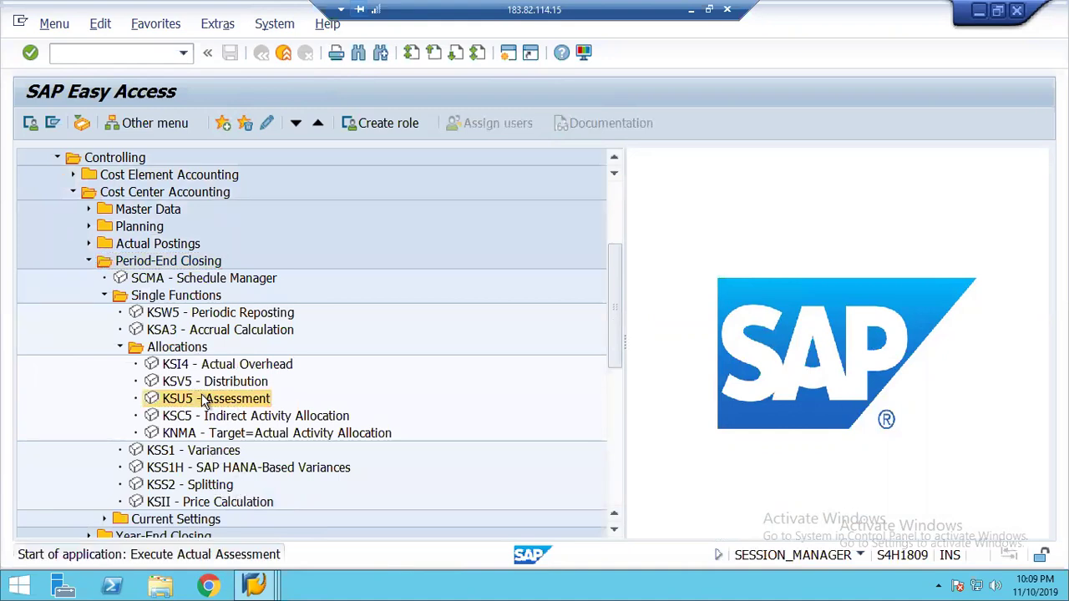
{"action": "type", "text": "3"}
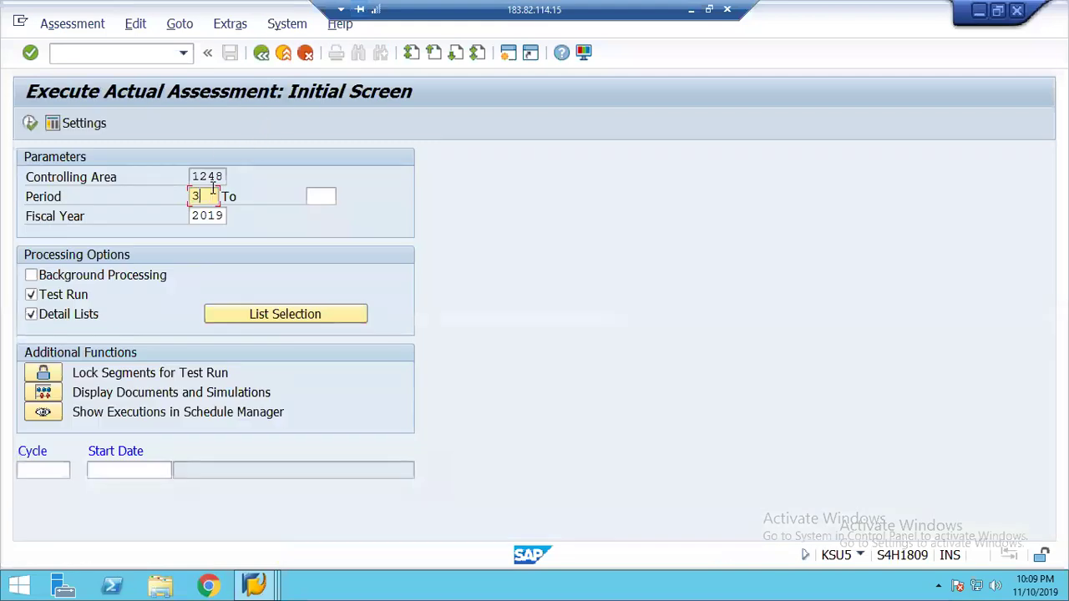
{"action": "left_click", "coordinate": [47, 470]}
{"action": "left_click", "coordinate": [77, 471]}
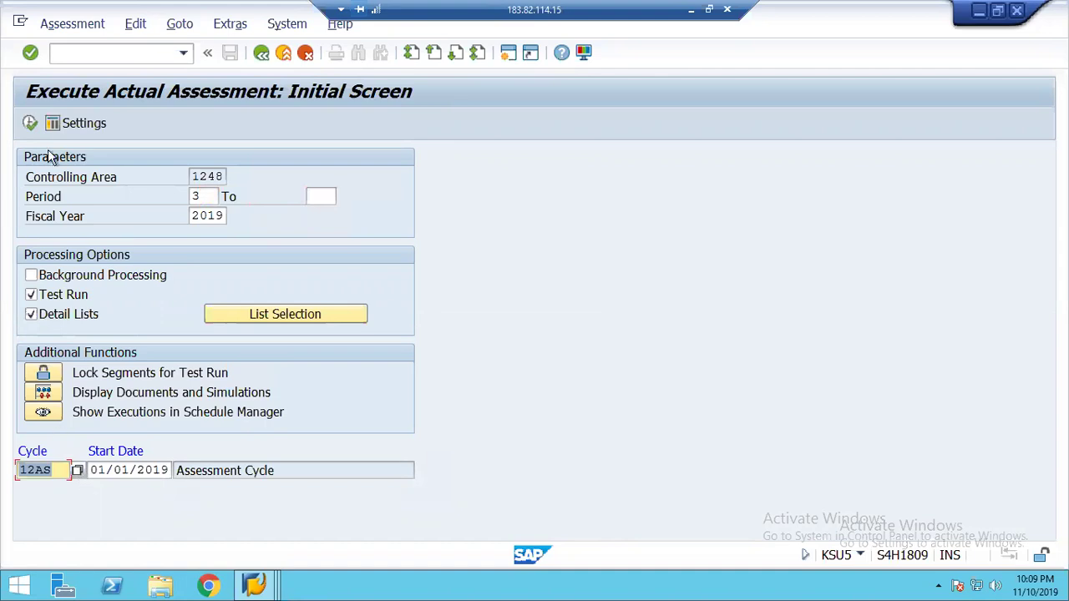
{"action": "left_click", "coordinate": [31, 124]}
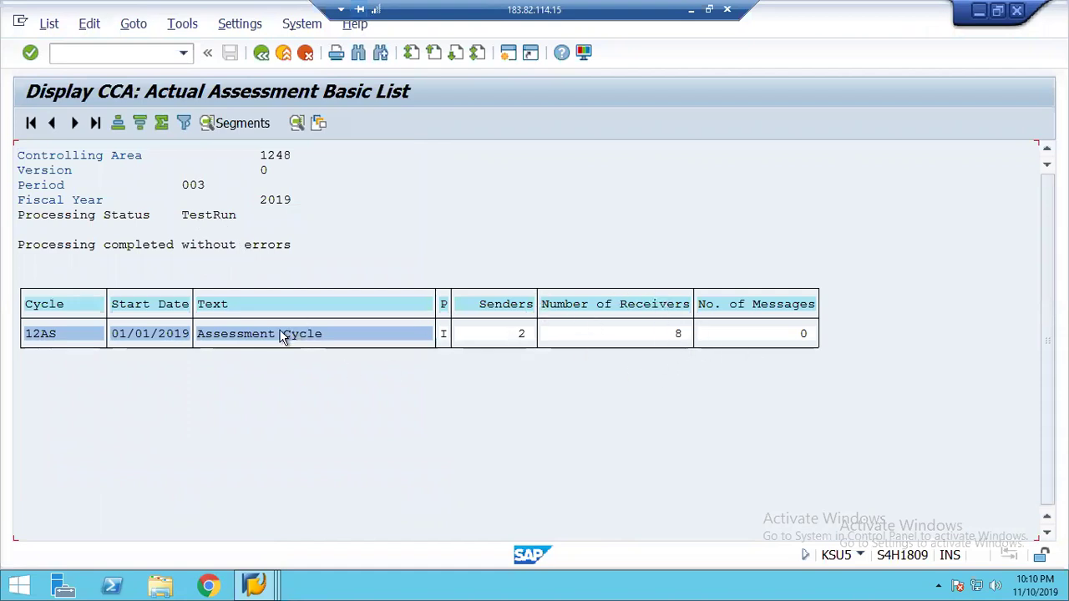
- Open the test run line items of cycle 12AS and sort them in ascending order by Object
{"action": "double_click", "coordinate": [222, 334]}
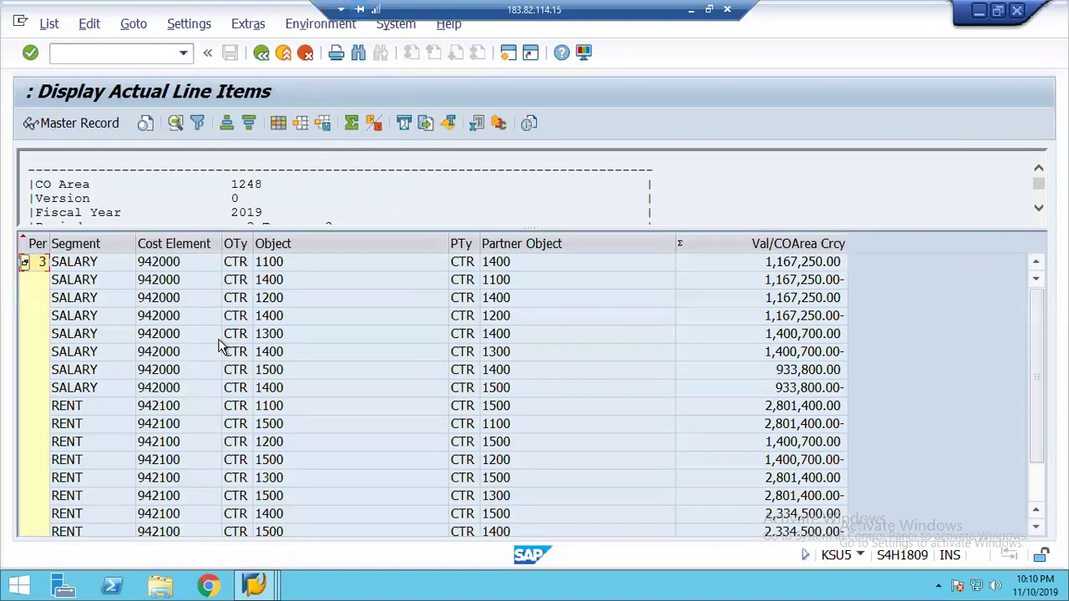
{"action": "left_click", "coordinate": [303, 243]}
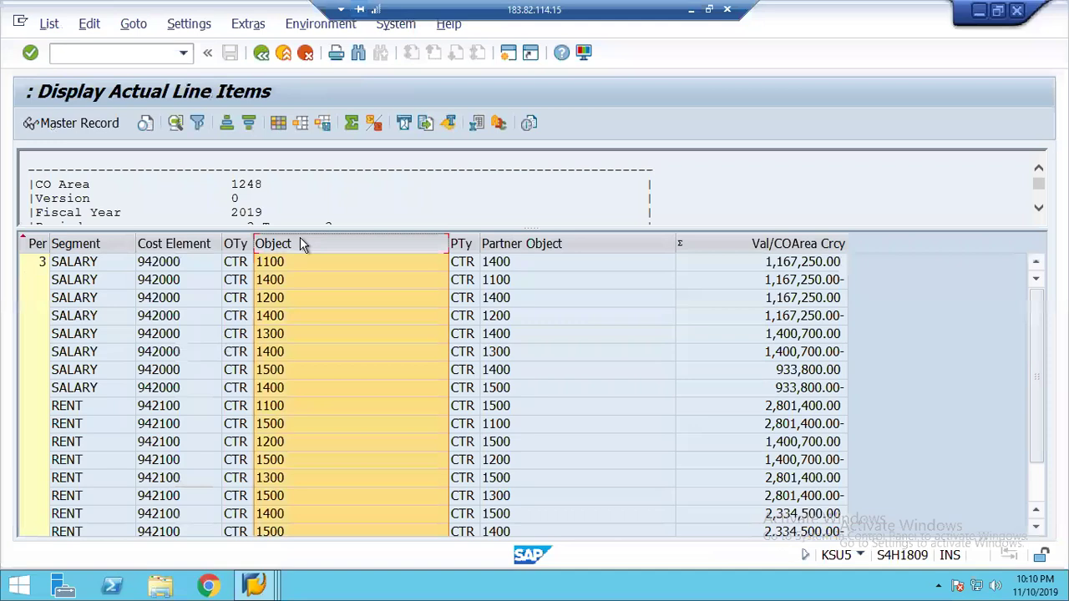
{"action": "left_click", "coordinate": [225, 125]}
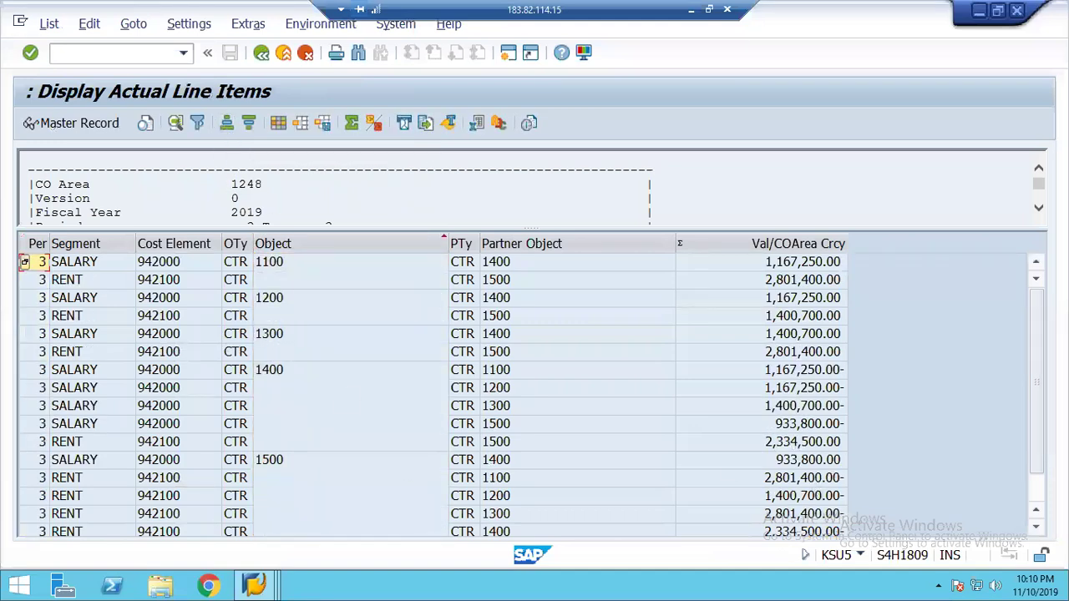
{"action": "left_click", "coordinate": [1035, 526]}
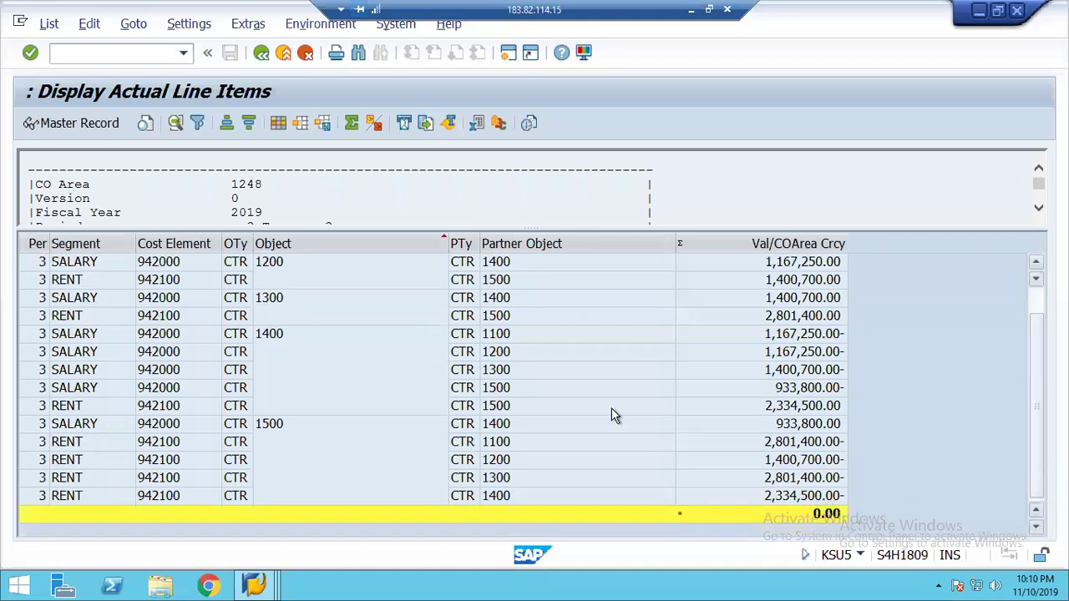
- Examine the SALARY and RENT line items exchanged between cost centers 1400 and 1500, then exit the result list
{"action": "left_click", "coordinate": [296, 338]}
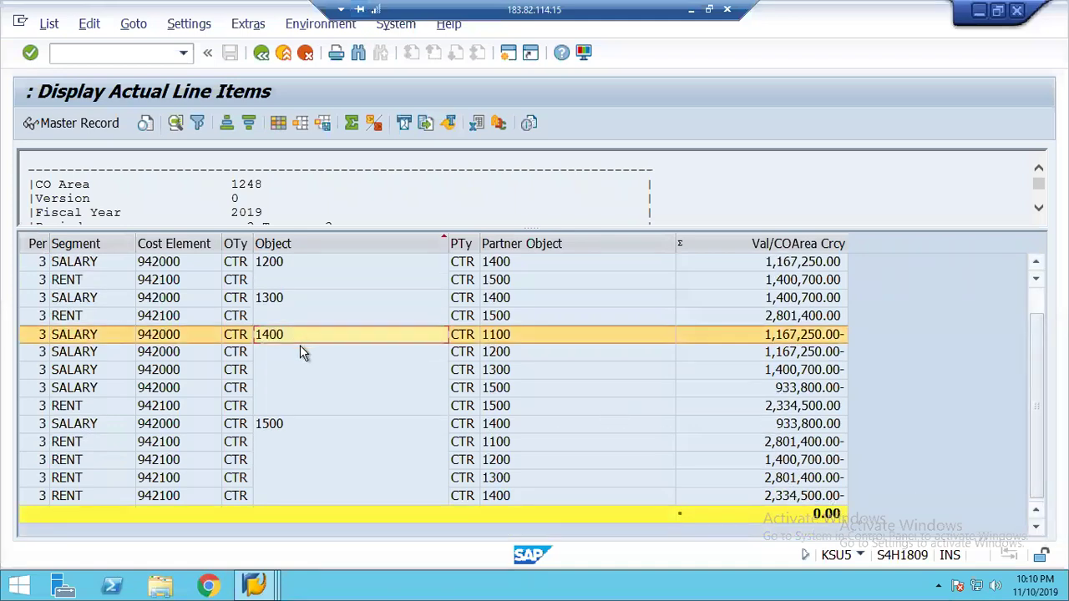
{"action": "left_click", "coordinate": [300, 351]}
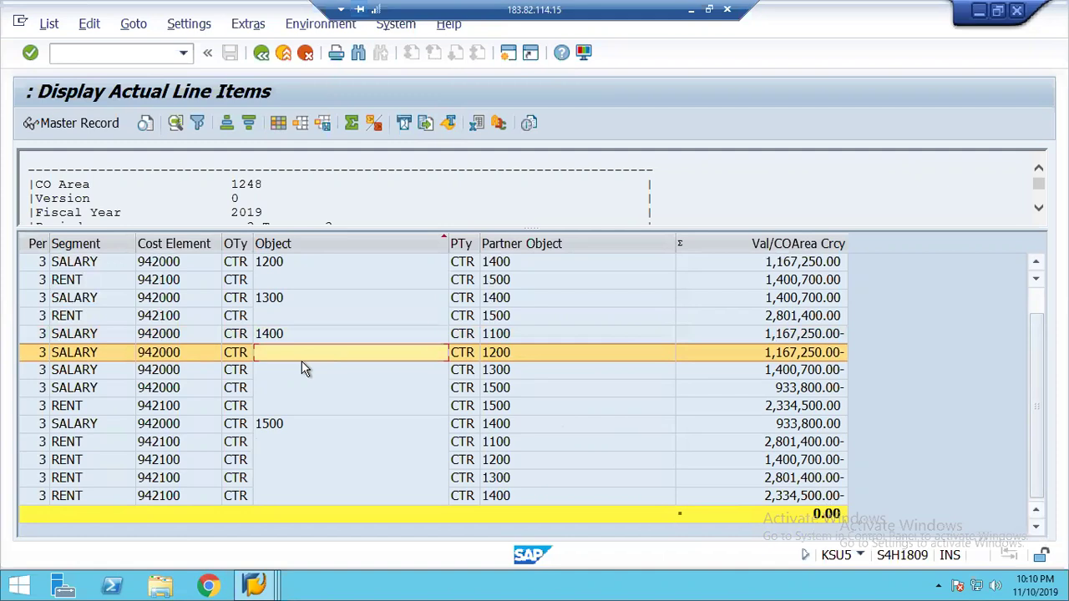
{"action": "left_click", "coordinate": [298, 370]}
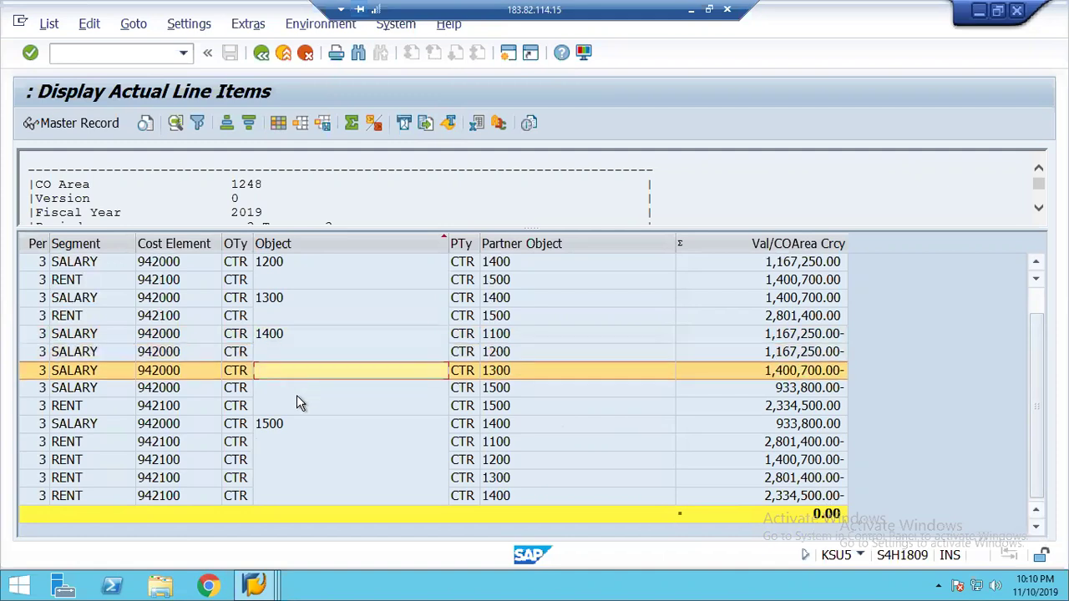
{"action": "left_click", "coordinate": [297, 406]}
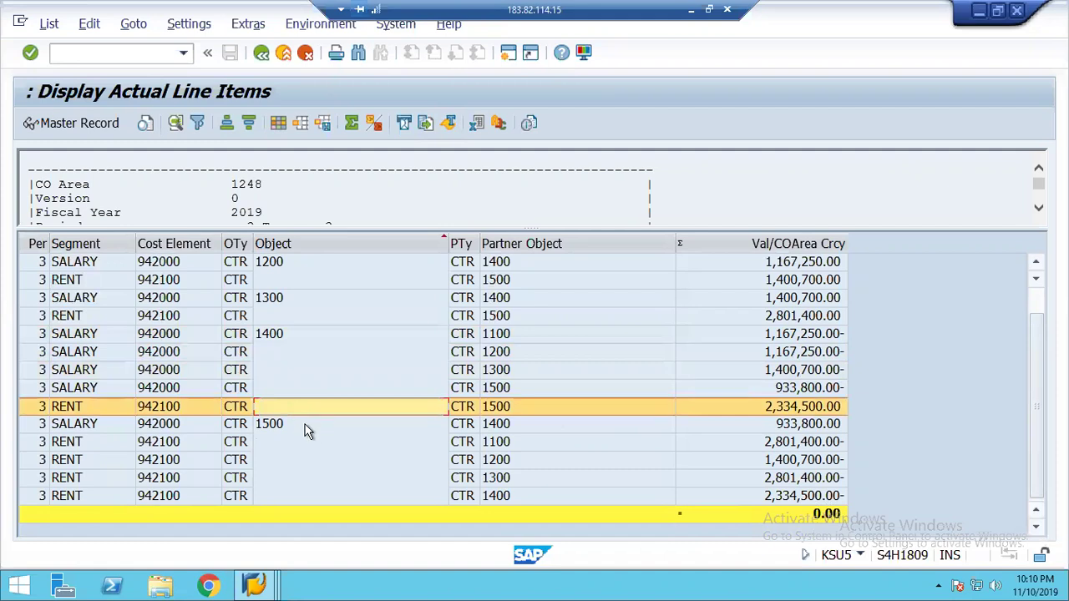
{"action": "left_click", "coordinate": [306, 428]}
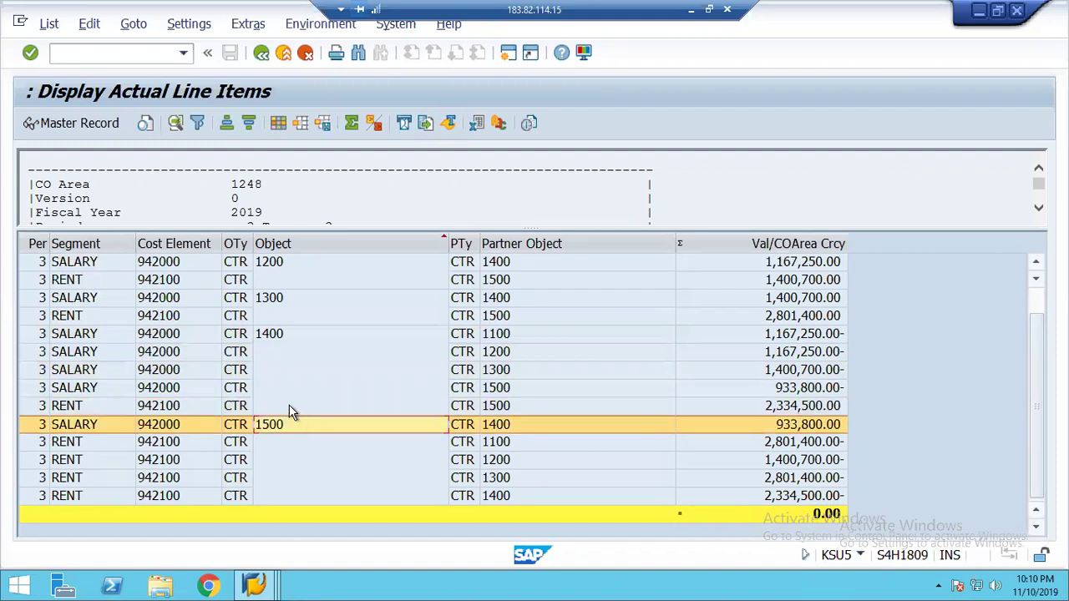
{"action": "left_click", "coordinate": [290, 409]}
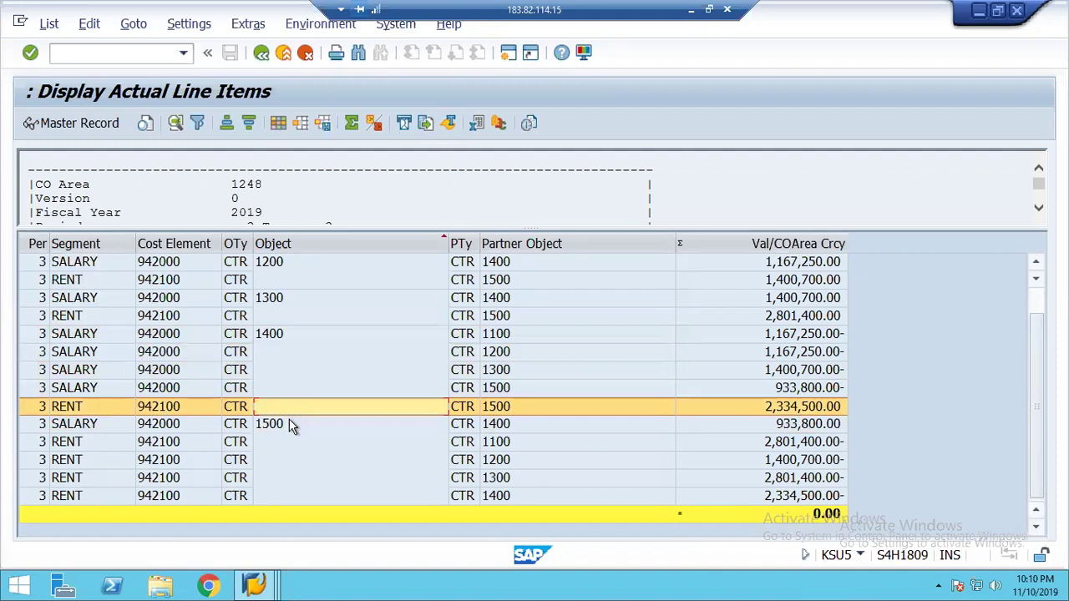
{"action": "left_click", "coordinate": [290, 425]}
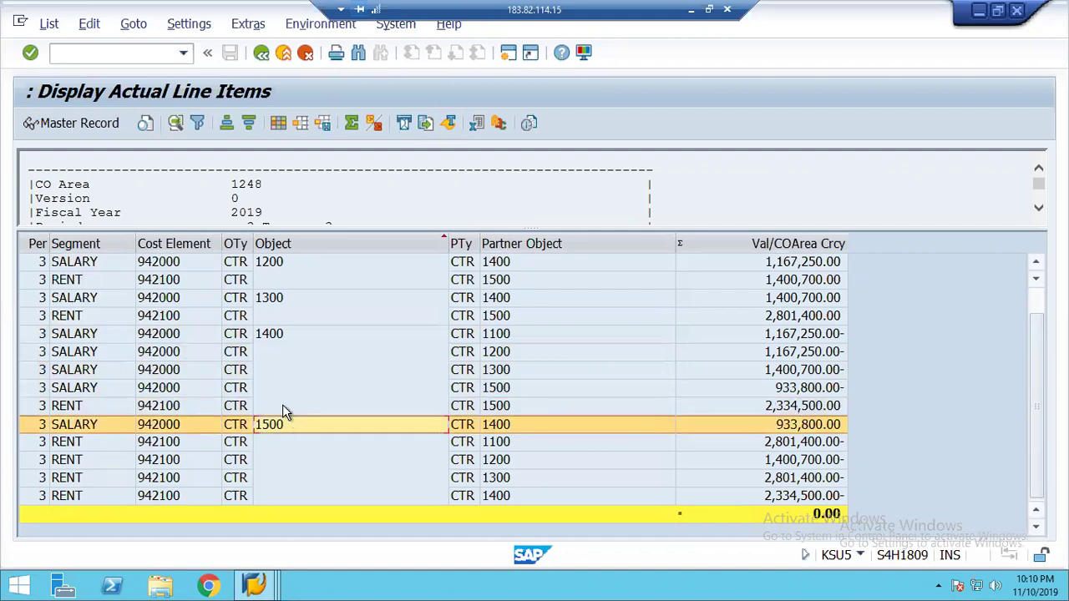
{"action": "left_click", "coordinate": [282, 408]}
{"action": "left_click", "coordinate": [284, 426]}
{"action": "left_click", "coordinate": [283, 52]}
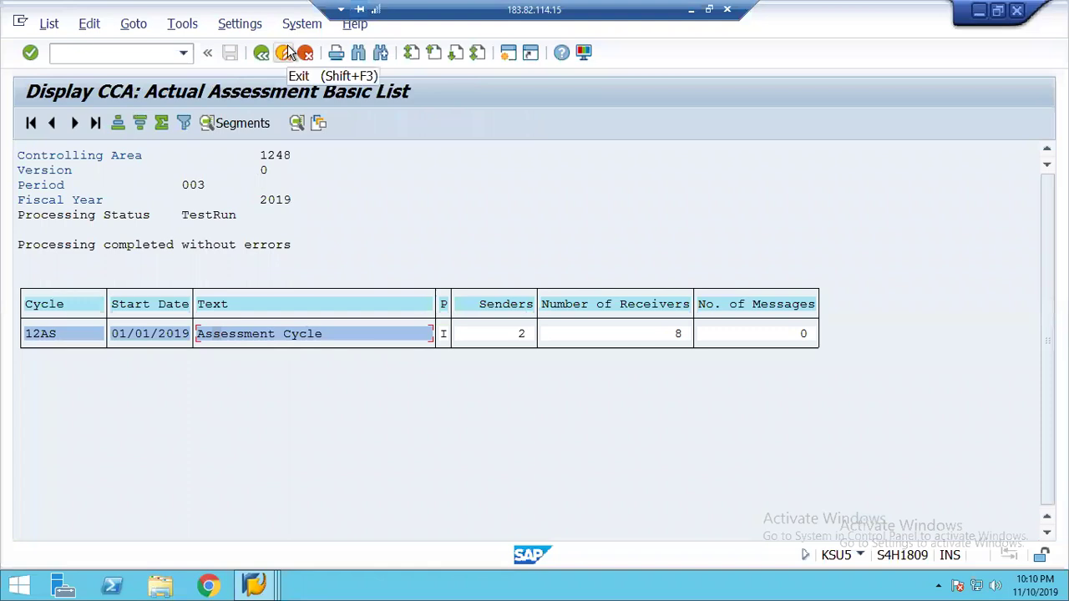
{"action": "left_click", "coordinate": [283, 52]}
{"action": "left_click", "coordinate": [288, 320]}
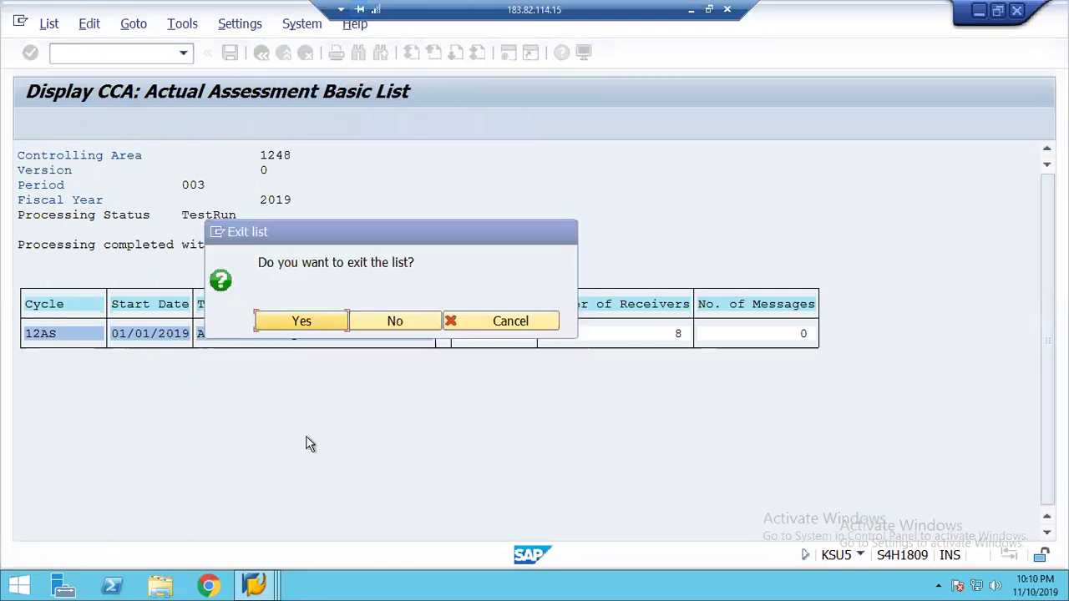
- In the KSU2 session, return to cycle 12AS's header data, clear the Iterative indicator and save under customizing request S18K900149
{"action": "mouse_move", "coordinate": [255, 587]}
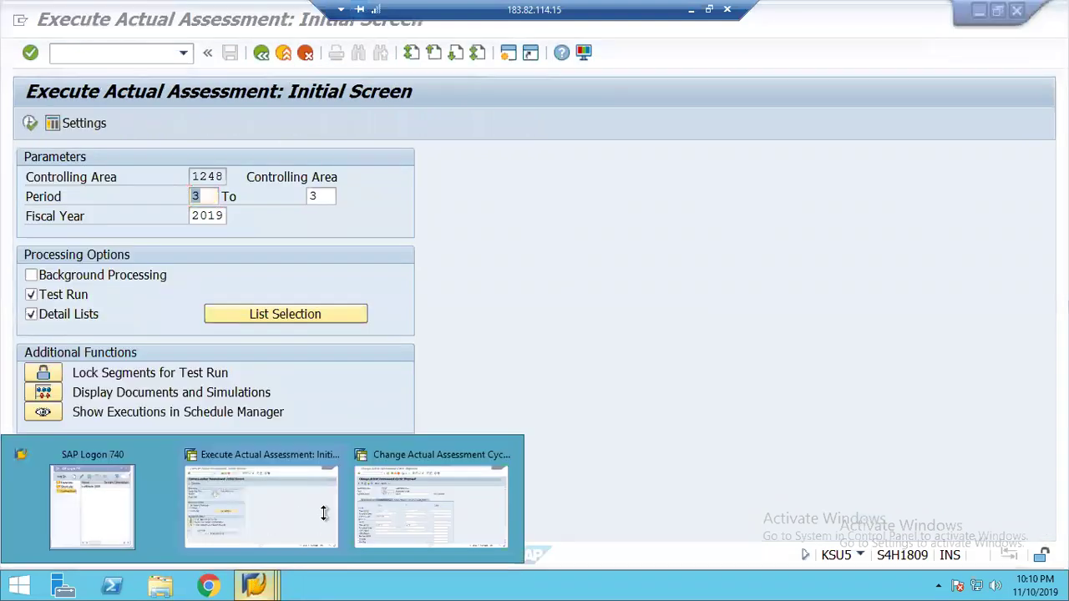
{"action": "left_click", "coordinate": [230, 493]}
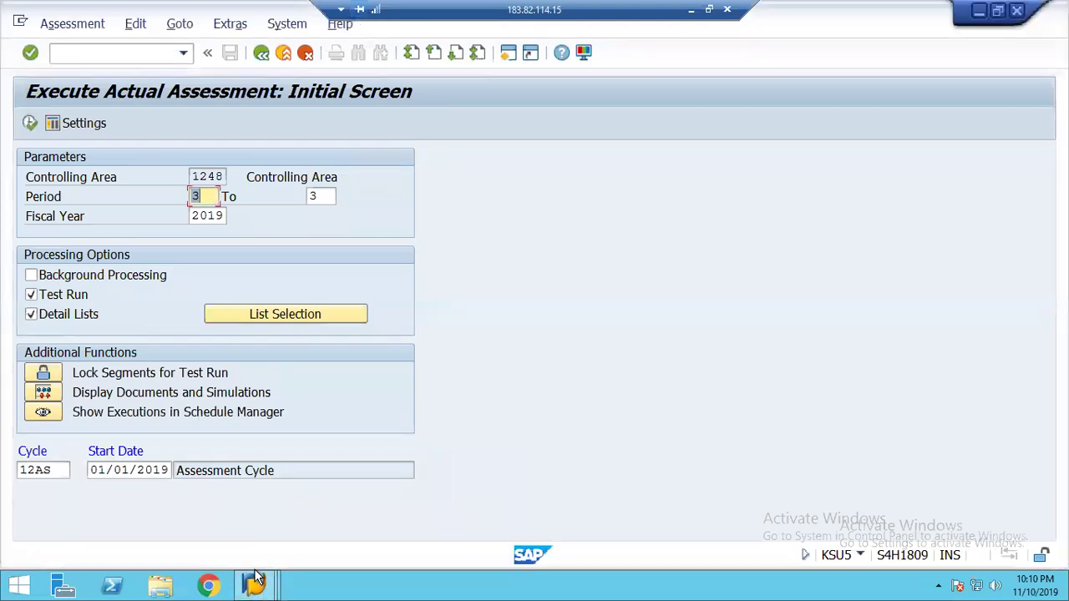
{"action": "mouse_move", "coordinate": [254, 580]}
{"action": "left_click", "coordinate": [459, 505]}
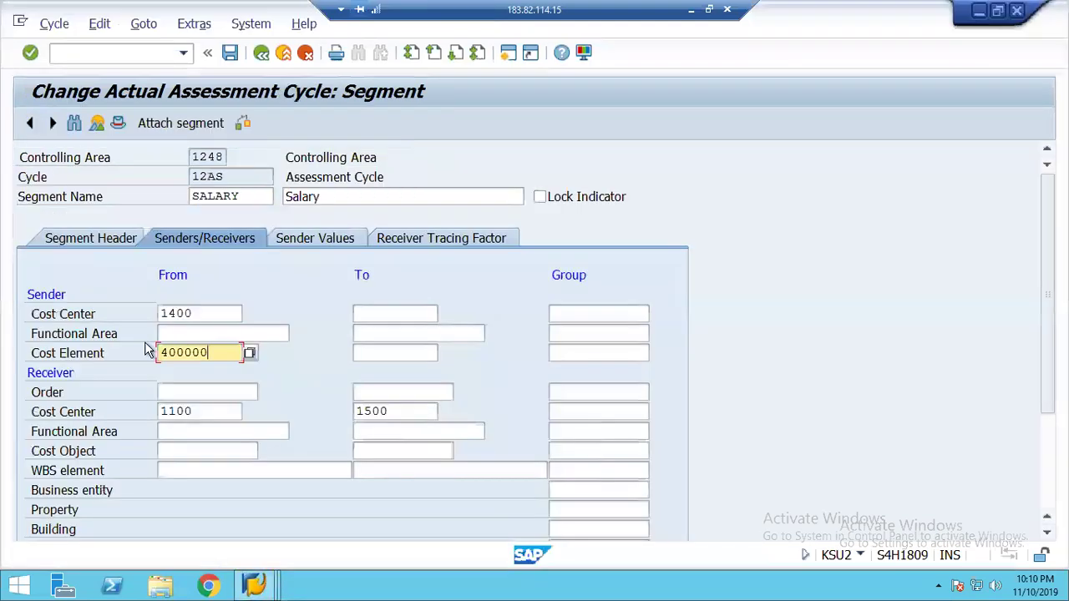
{"action": "left_click", "coordinate": [119, 124]}
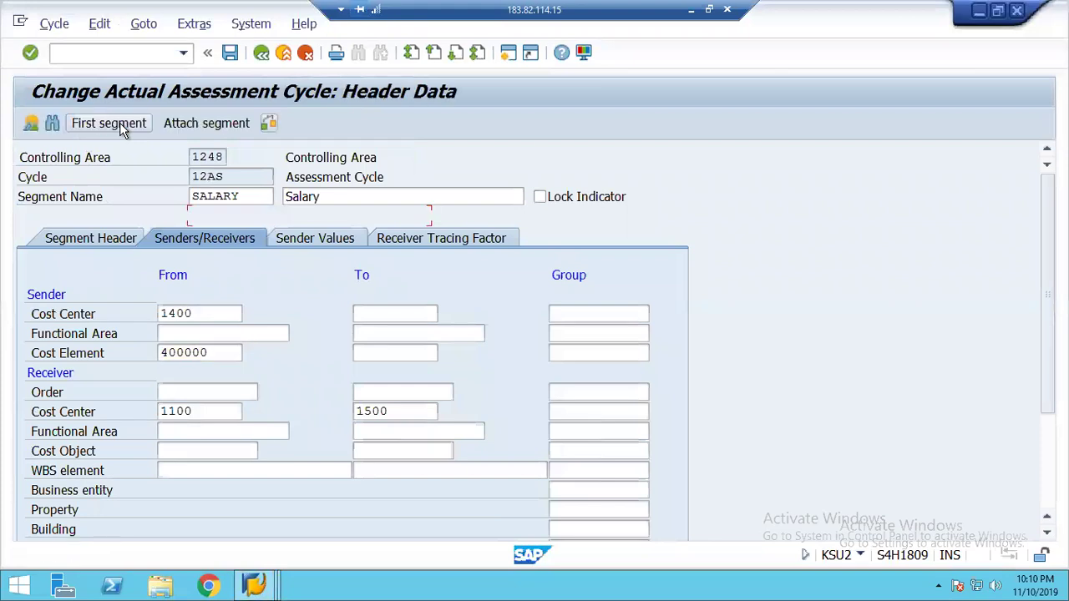
{"action": "left_click", "coordinate": [30, 255]}
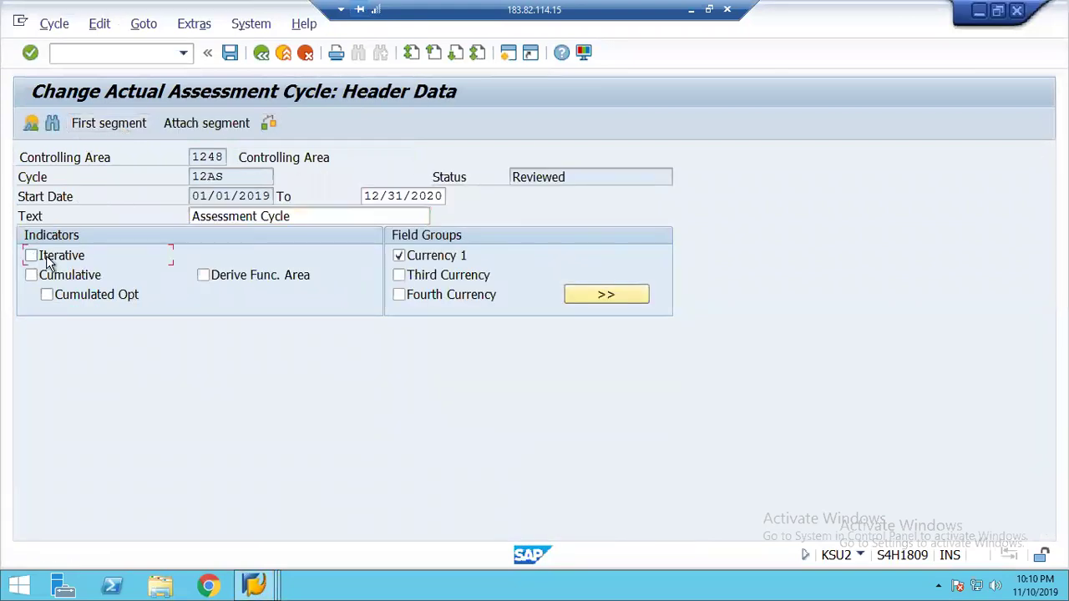
{"action": "key", "text": "ctrl+s"}
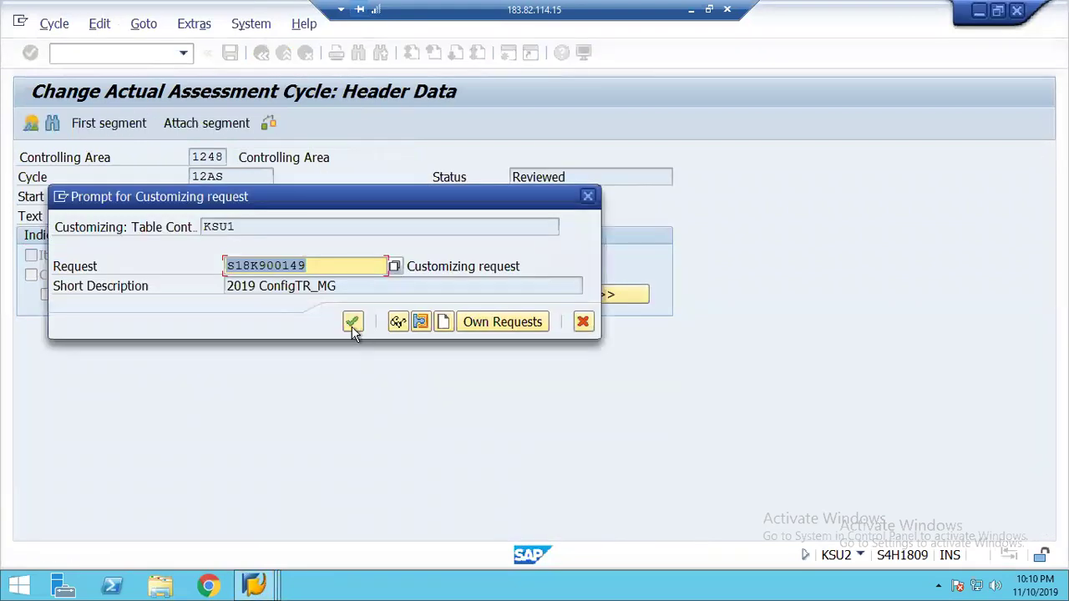
{"action": "left_click", "coordinate": [352, 322]}
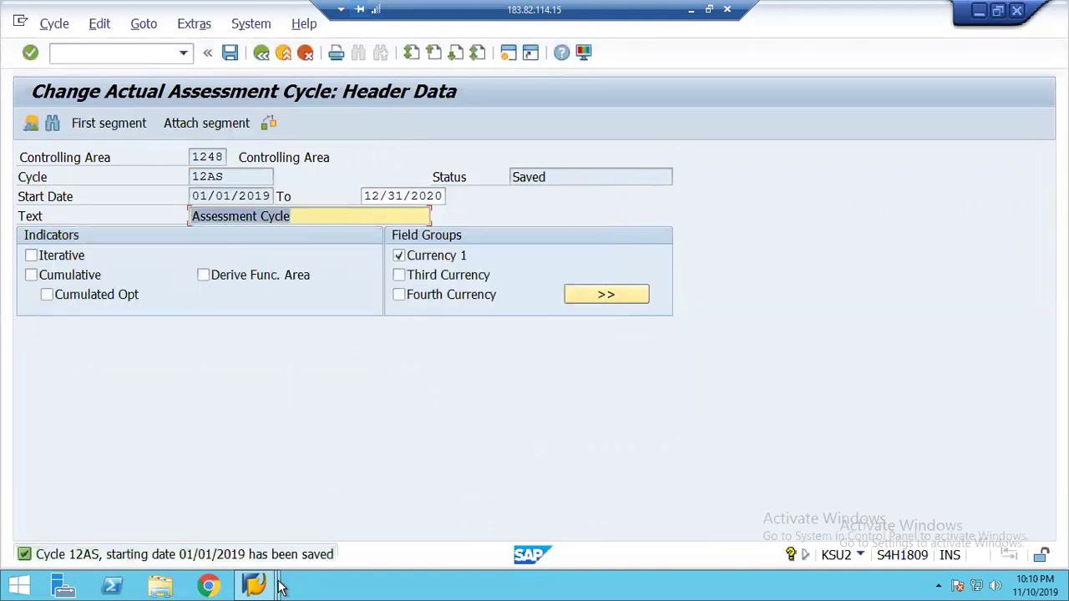
- Repeat the KSU5 test run of cycle 12AS for period 3 of 2019 and sort its line items in ascending order by Object
{"action": "mouse_move", "coordinate": [255, 587]}
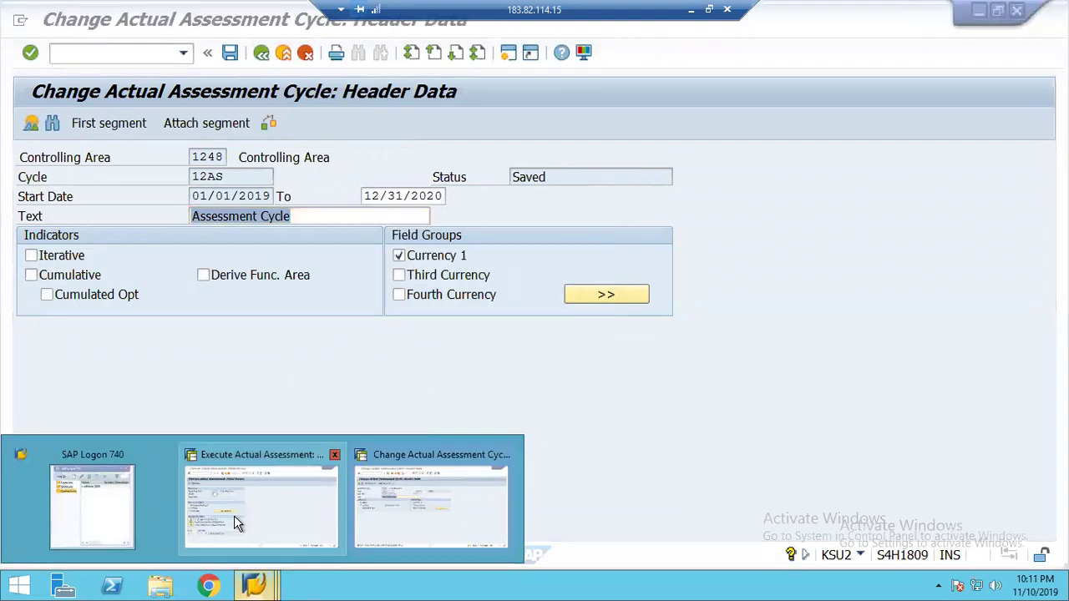
{"action": "left_click", "coordinate": [235, 521]}
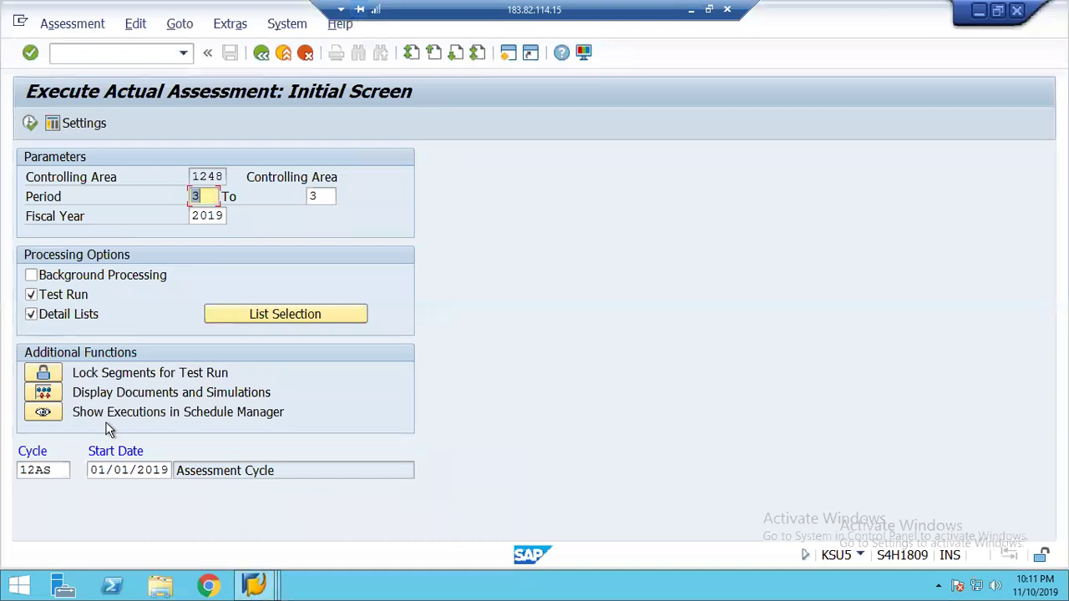
{"action": "left_click", "coordinate": [31, 123]}
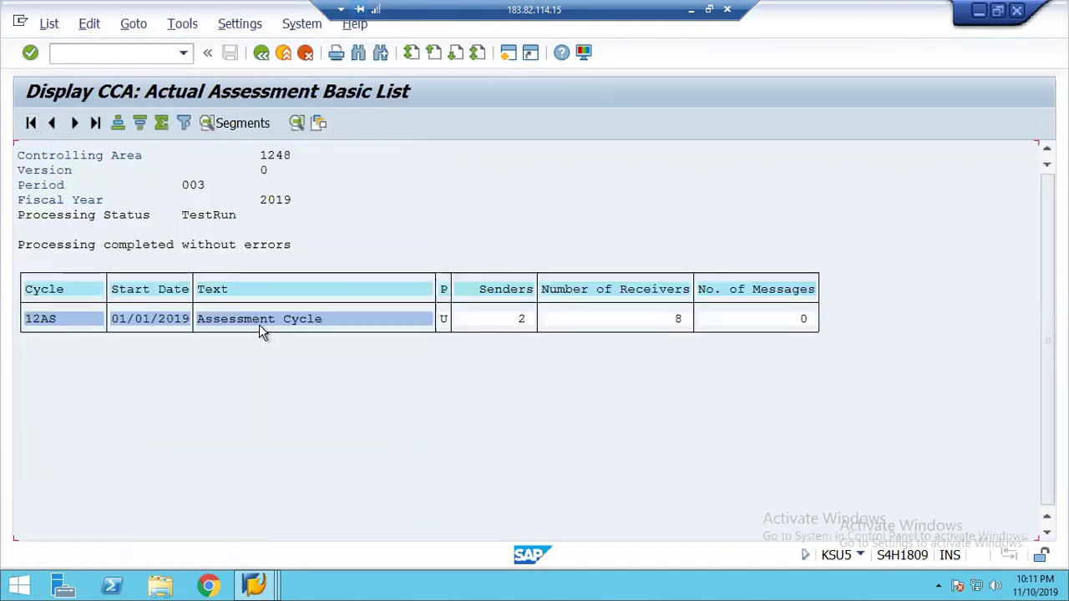
{"action": "double_click", "coordinate": [259, 330]}
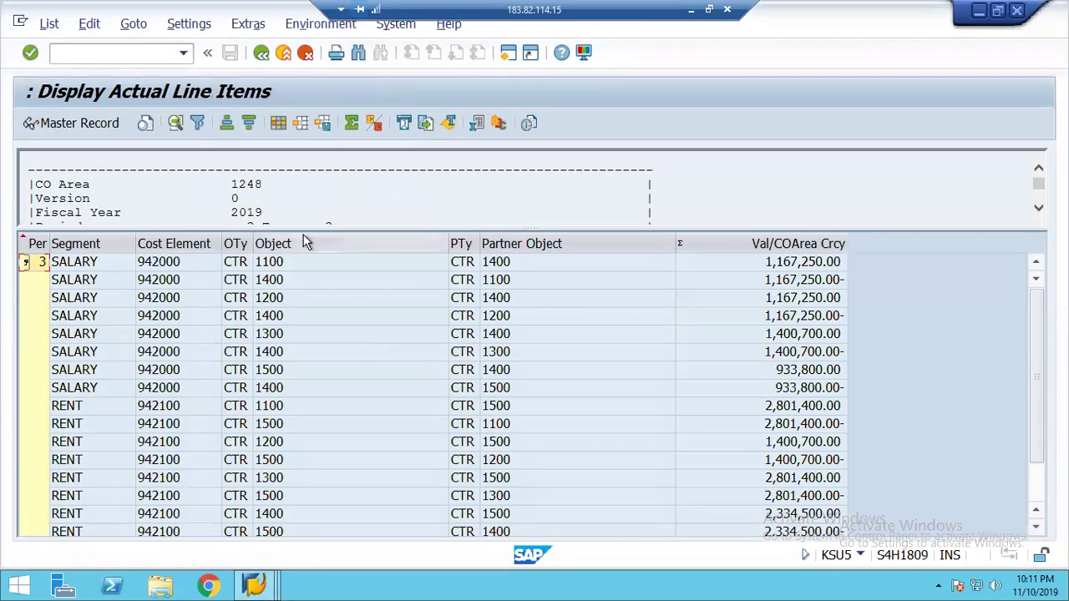
{"action": "left_click", "coordinate": [306, 242]}
{"action": "left_click", "coordinate": [226, 122]}
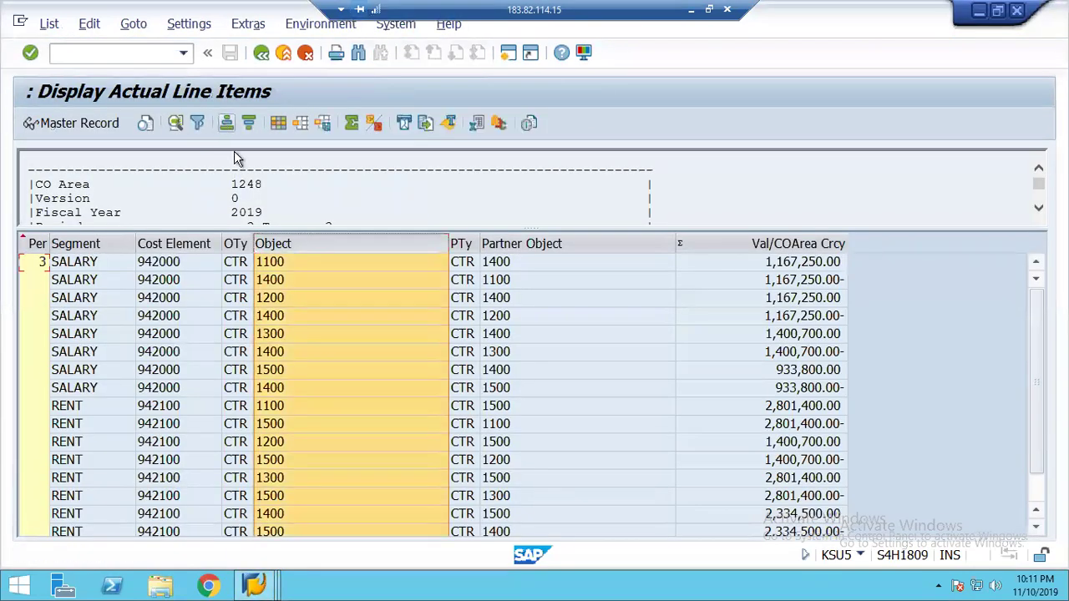
- Compare the RENT amount received by cost center 1400 with the SALARY amount received by 1500 in the non-iterative run
{"action": "left_click", "coordinate": [580, 442]}
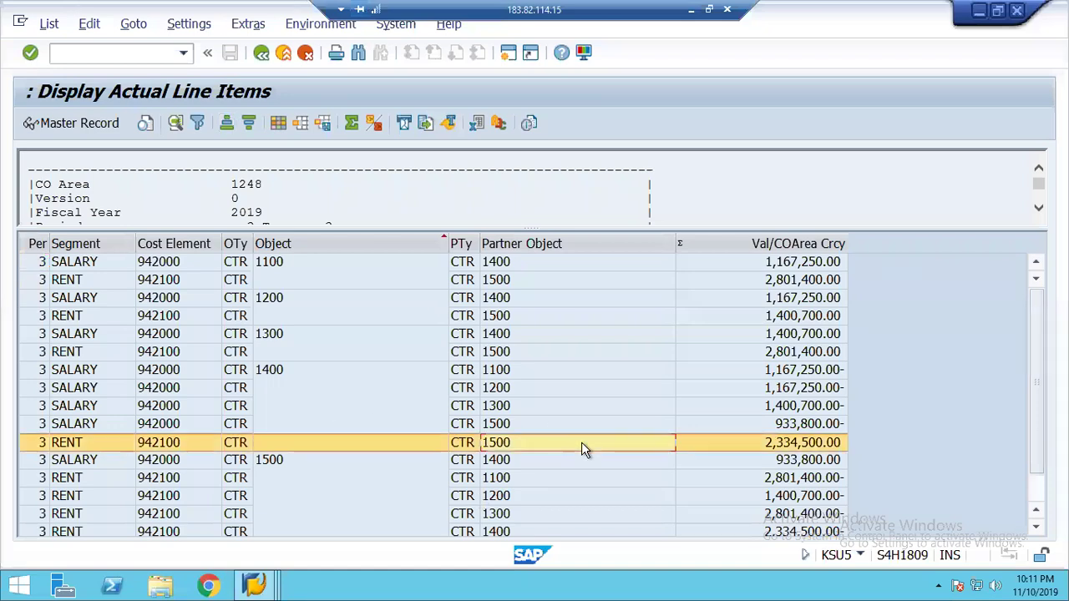
{"action": "left_click", "coordinate": [1035, 527]}
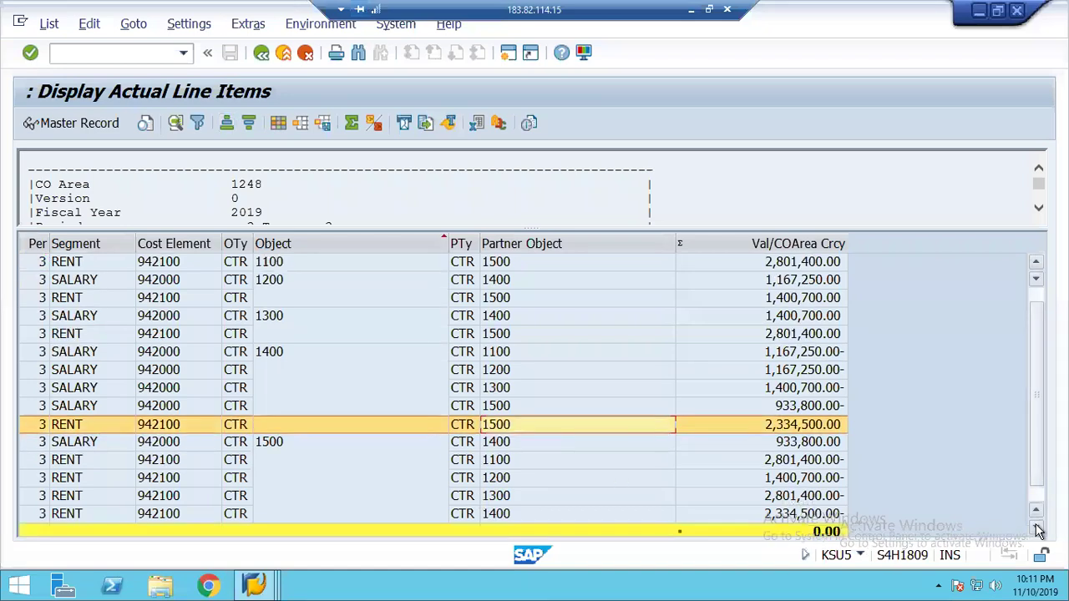
{"action": "left_click", "coordinate": [1035, 527]}
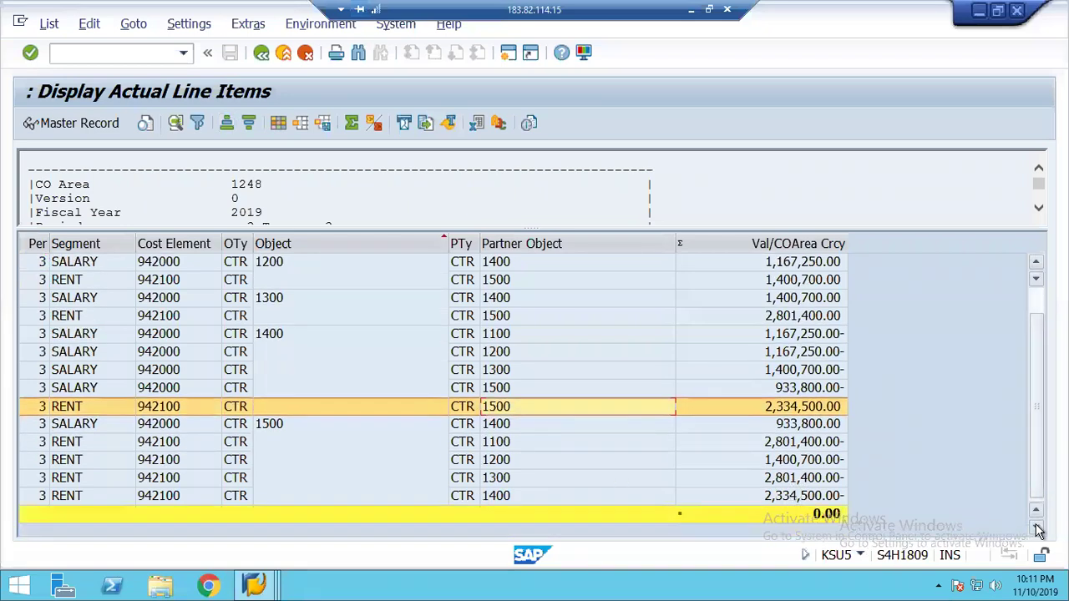
{"action": "left_click", "coordinate": [622, 422]}
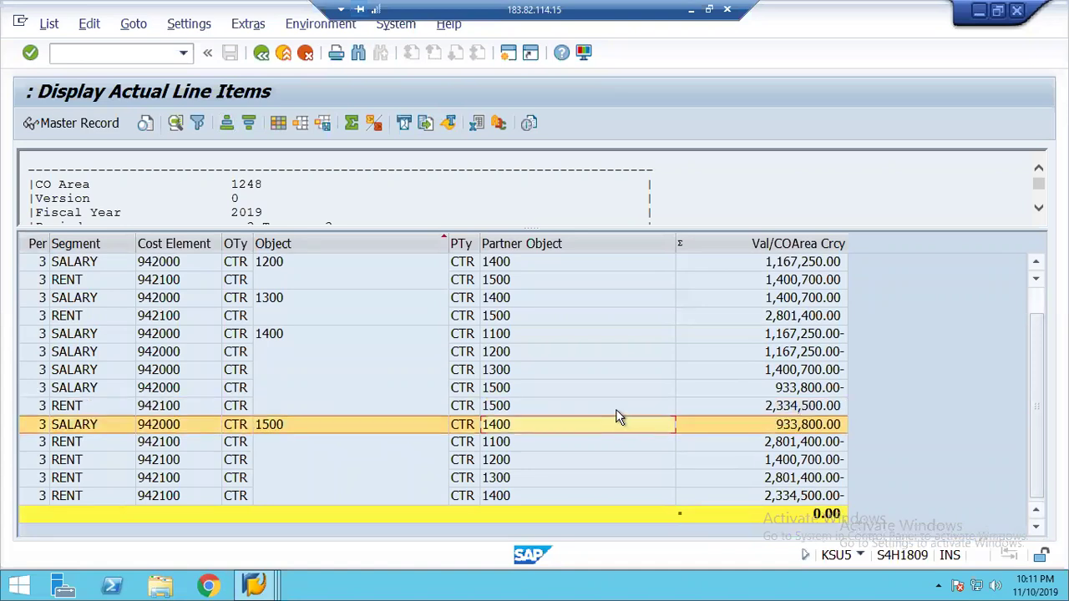
{"action": "left_click", "coordinate": [616, 409]}
{"action": "left_click", "coordinate": [618, 424]}
{"action": "left_click", "coordinate": [612, 408]}
{"action": "left_click", "coordinate": [615, 423]}
{"action": "left_click", "coordinate": [610, 408]}
{"action": "left_click", "coordinate": [614, 424]}
- Enable the Iterative indicator in cycle 12AS's header, save the cycle to the customizing request, and return to the IMG structure
{"action": "left_click", "coordinate": [263, 587]}
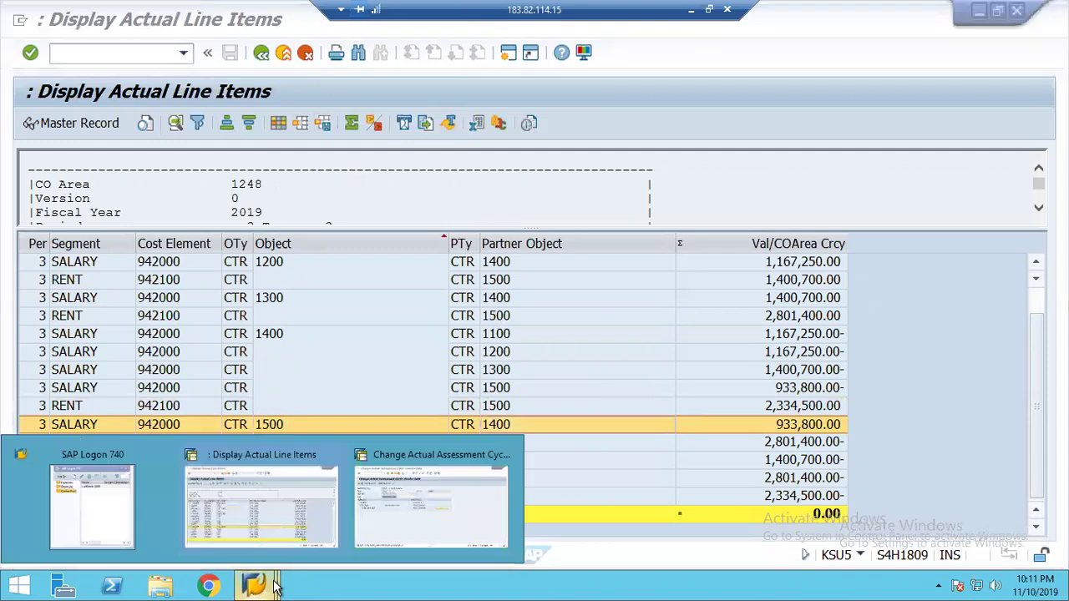
{"action": "left_click", "coordinate": [371, 498]}
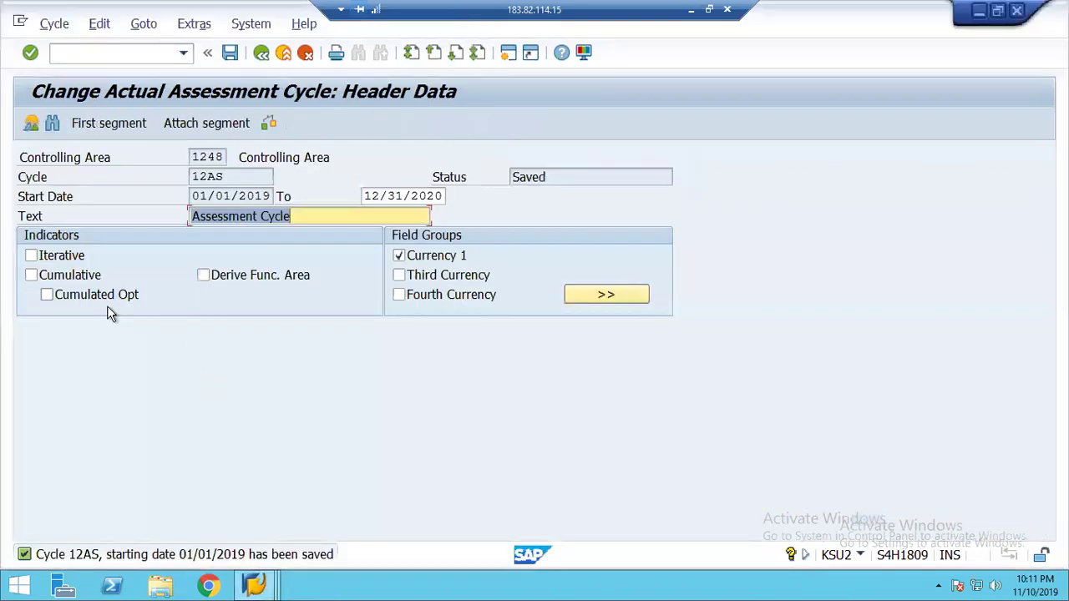
{"action": "left_click", "coordinate": [58, 257]}
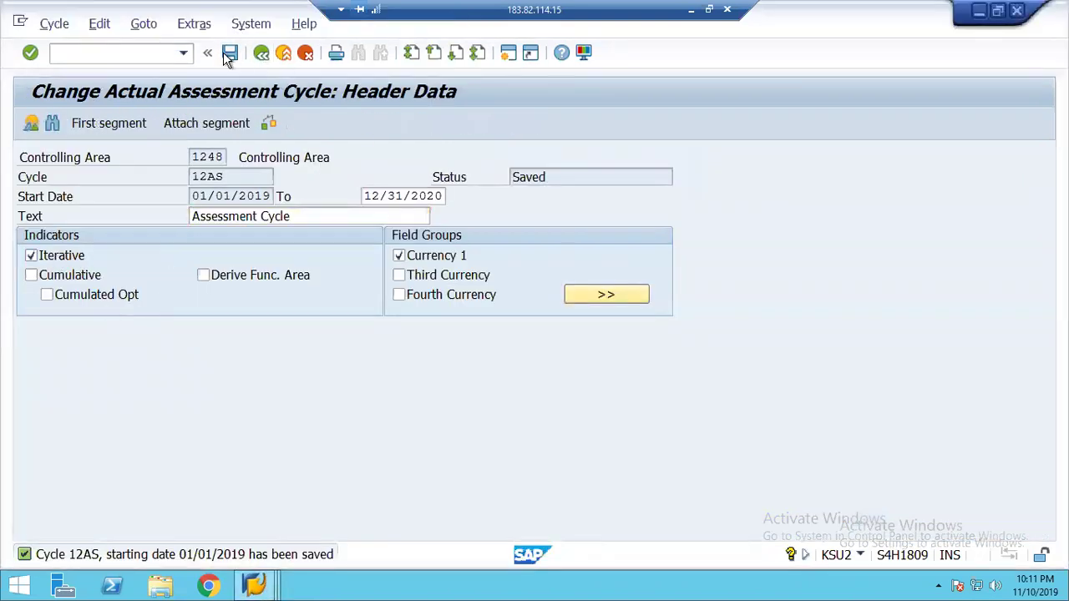
{"action": "left_click", "coordinate": [230, 53]}
{"action": "left_click", "coordinate": [352, 320]}
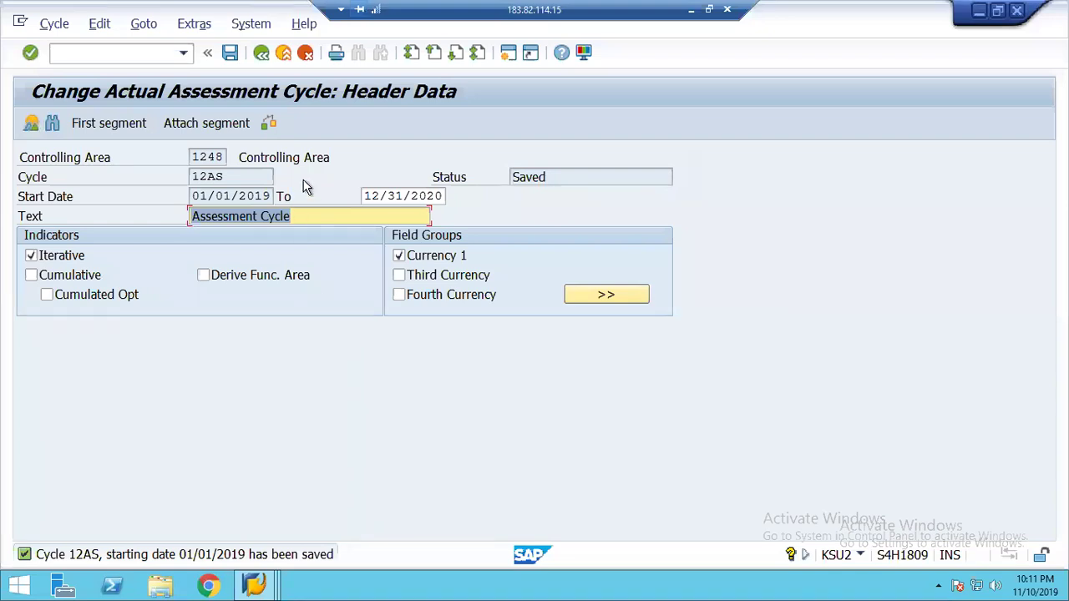
{"action": "left_click", "coordinate": [262, 55]}
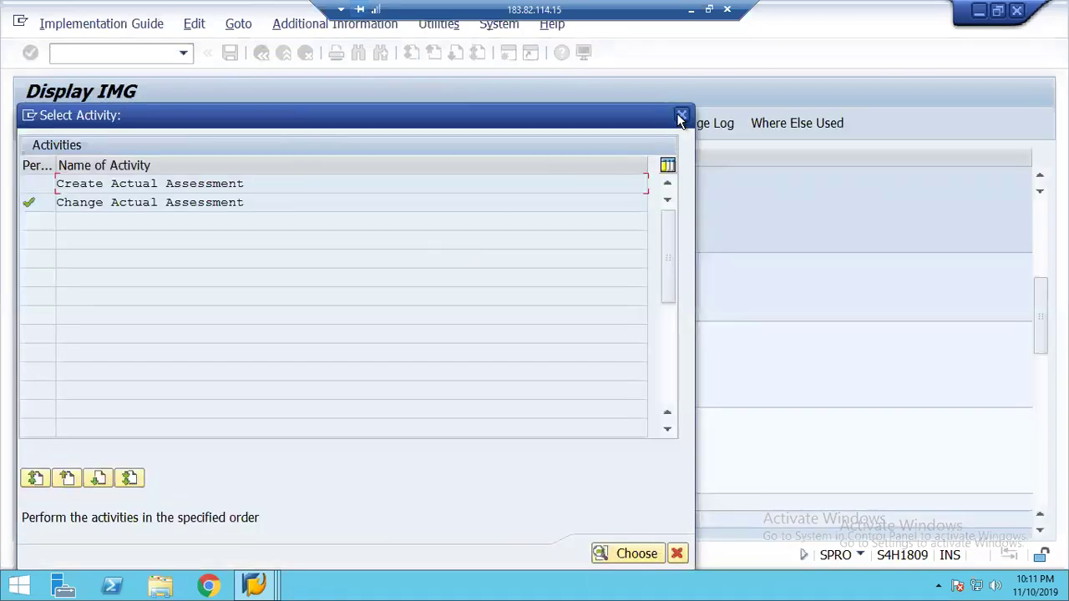
{"action": "left_click", "coordinate": [681, 116]}
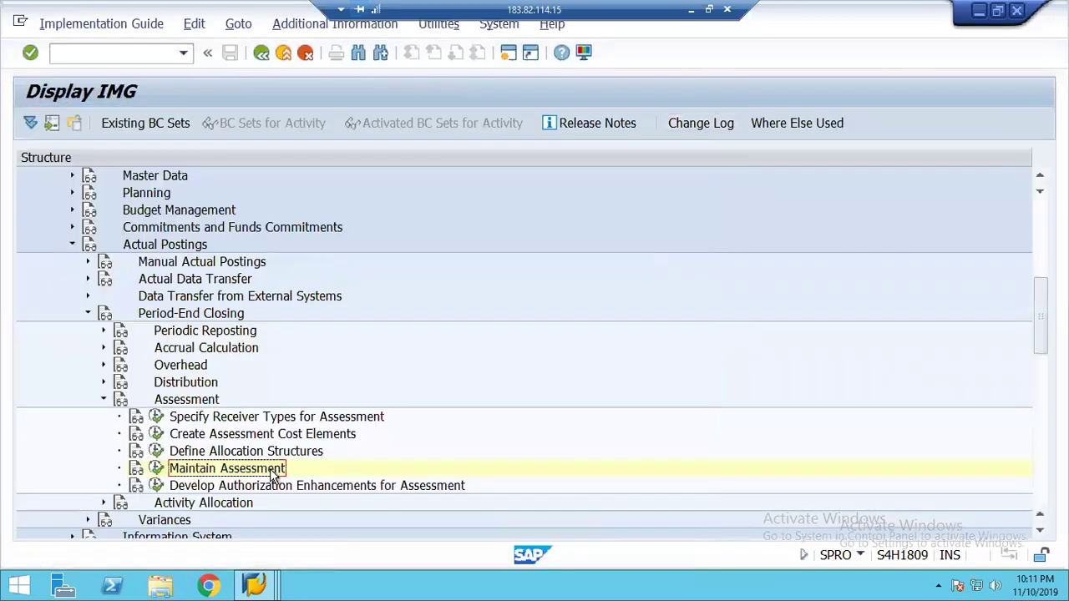
- Collapse the Assessment, Period-End Closing, Actual Postings and Cost Center Accounting nodes in the IMG structure
{"action": "key", "text": "Left"}
{"action": "key", "text": "Left"}
{"action": "key", "text": "Left"}
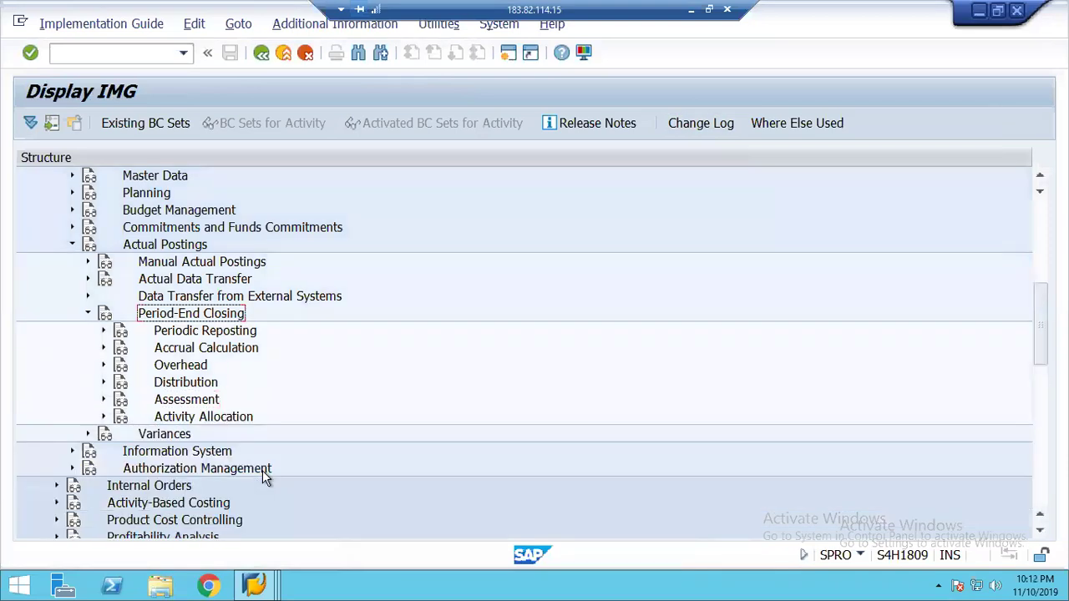
{"action": "key", "text": "Left"}
{"action": "key", "text": "Left"}
{"action": "key", "text": "Left"}
{"action": "key", "text": "Left"}
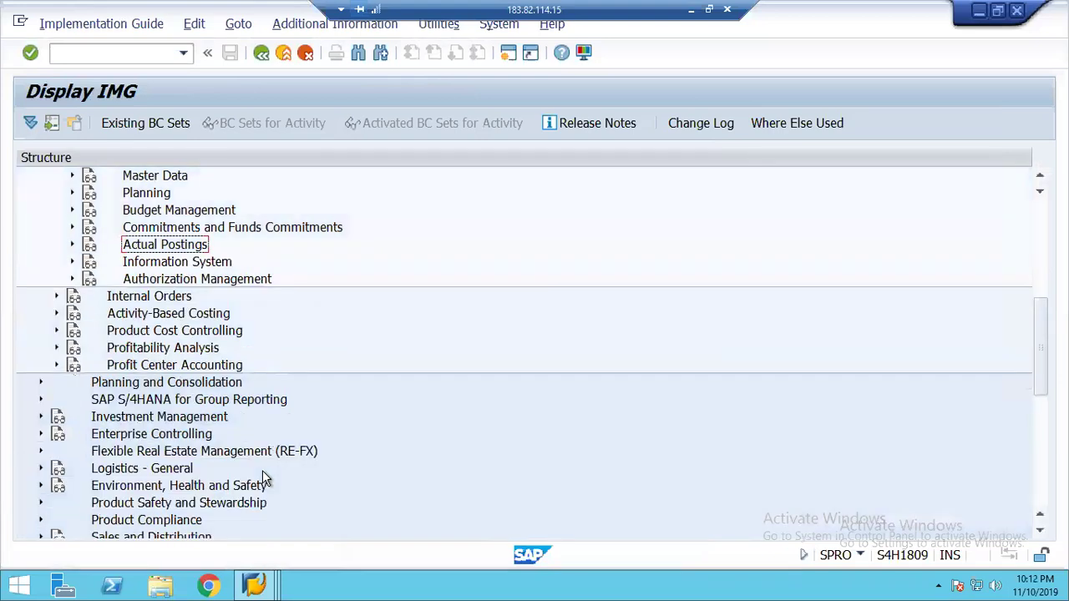
{"action": "key", "text": "Left"}
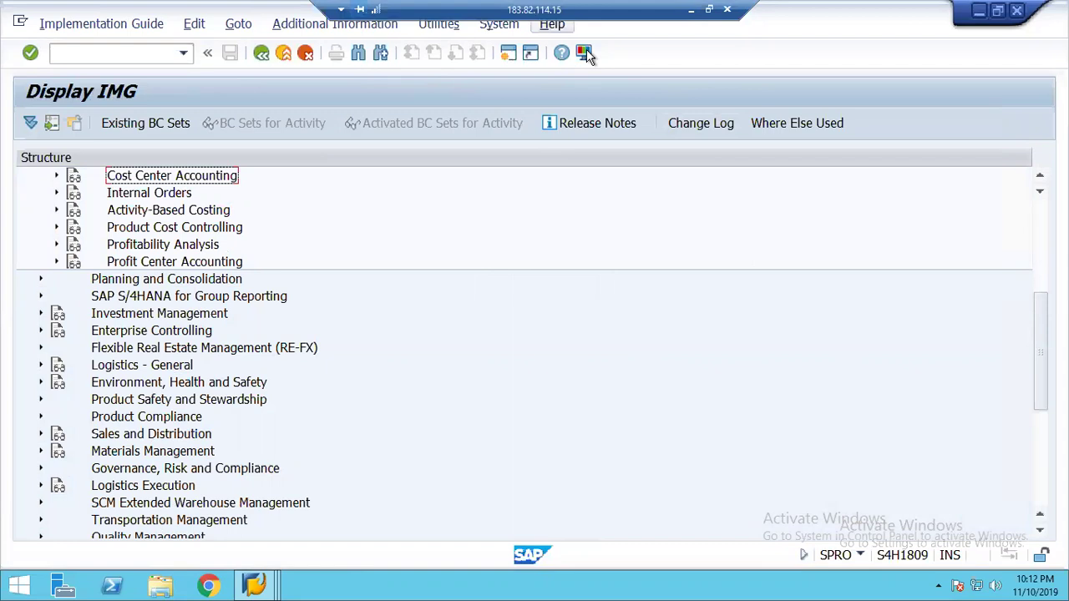
- Leave the remote SAP session and open a blank workbook in Microsoft Office Excel 2007 on the local desktop
{"action": "key", "text": "super+d"}
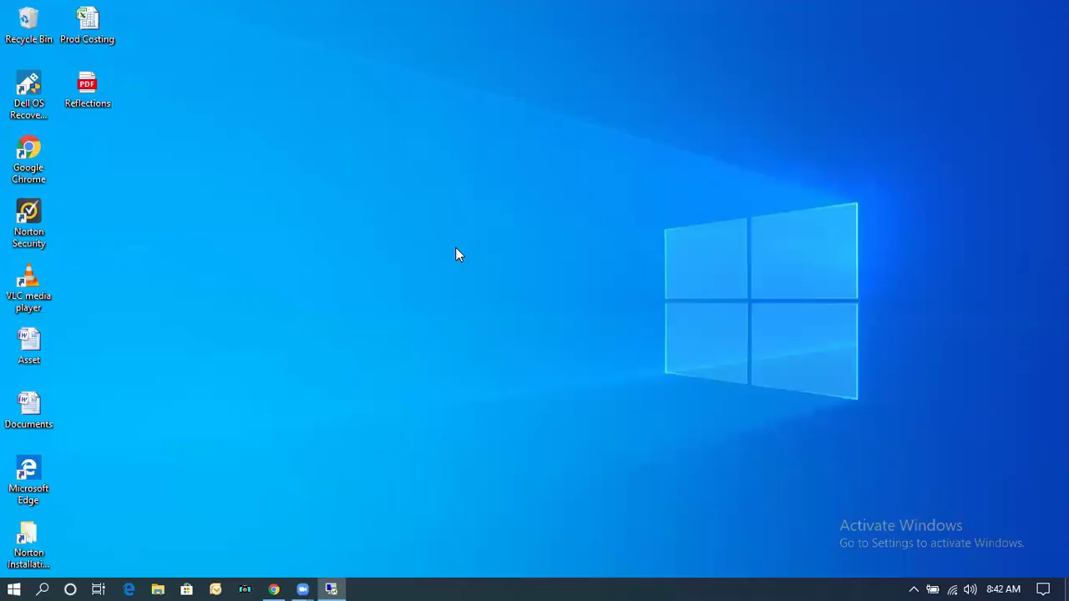
{"action": "left_click", "coordinate": [331, 588]}
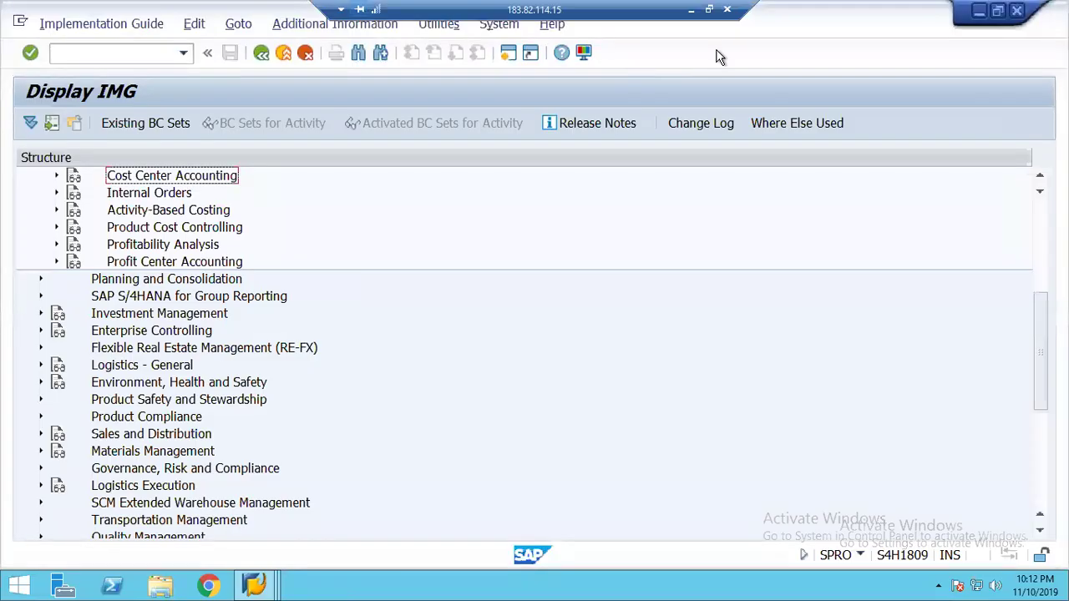
{"action": "left_click", "coordinate": [691, 10]}
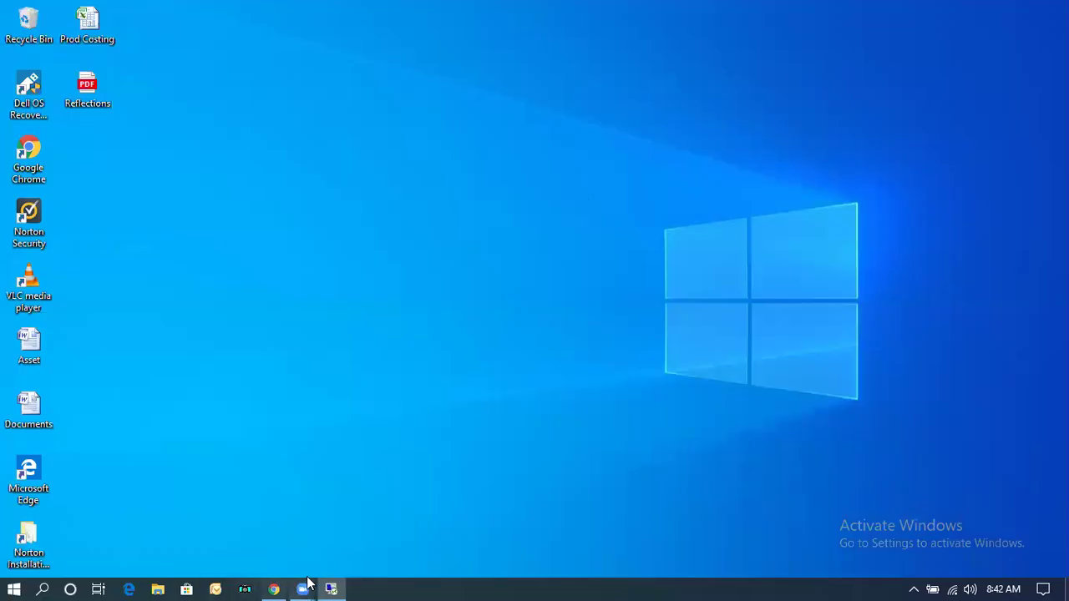
{"action": "left_click", "coordinate": [13, 587]}
{"action": "left_click", "coordinate": [15, 587]}
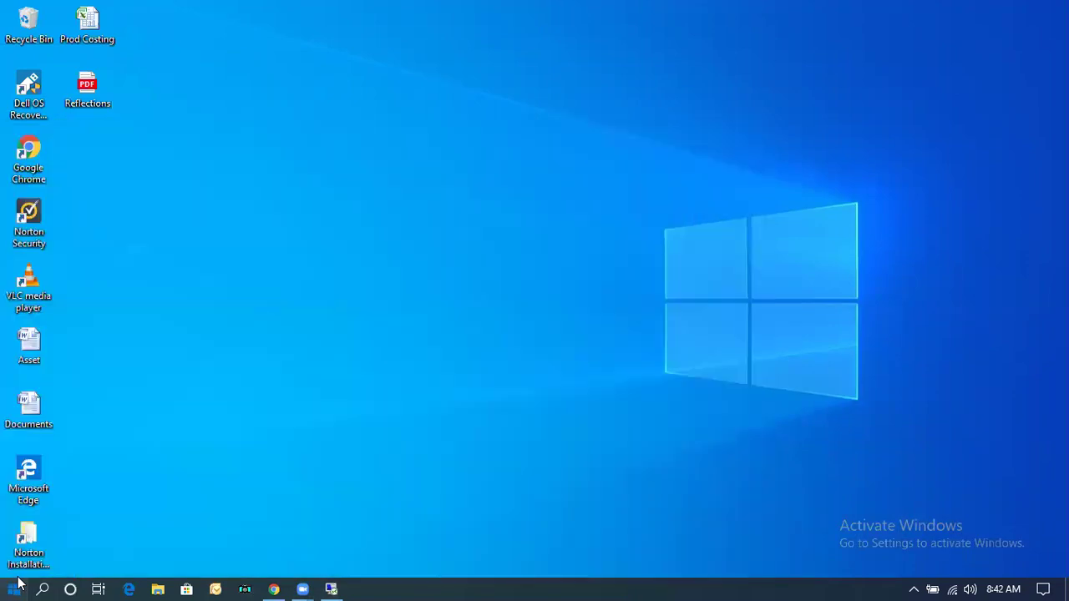
{"action": "left_click", "coordinate": [15, 587]}
{"action": "type", "text": "excel"}
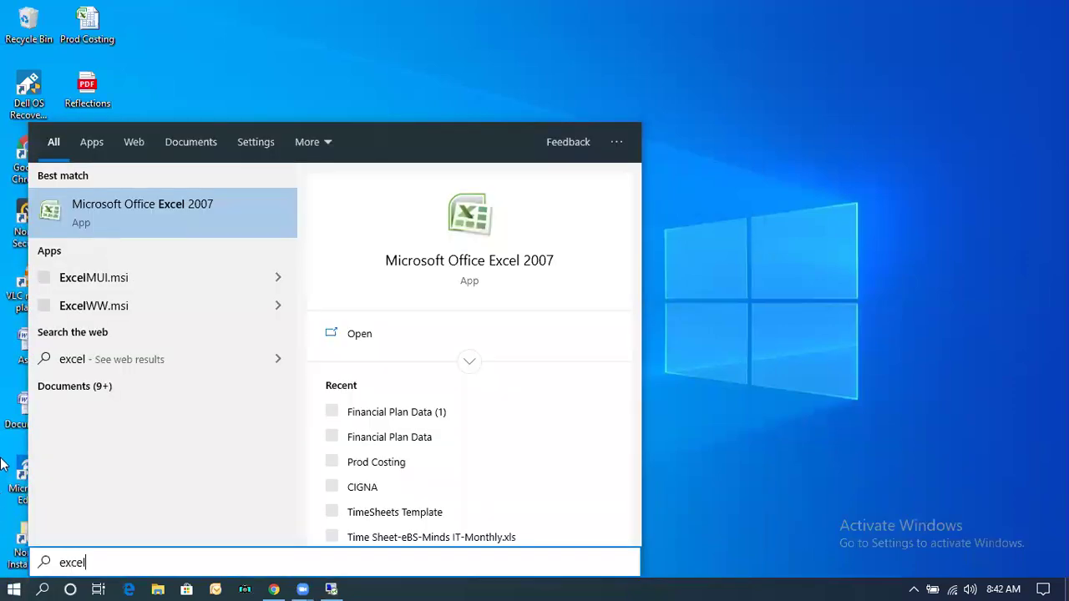
{"action": "left_click", "coordinate": [138, 208]}
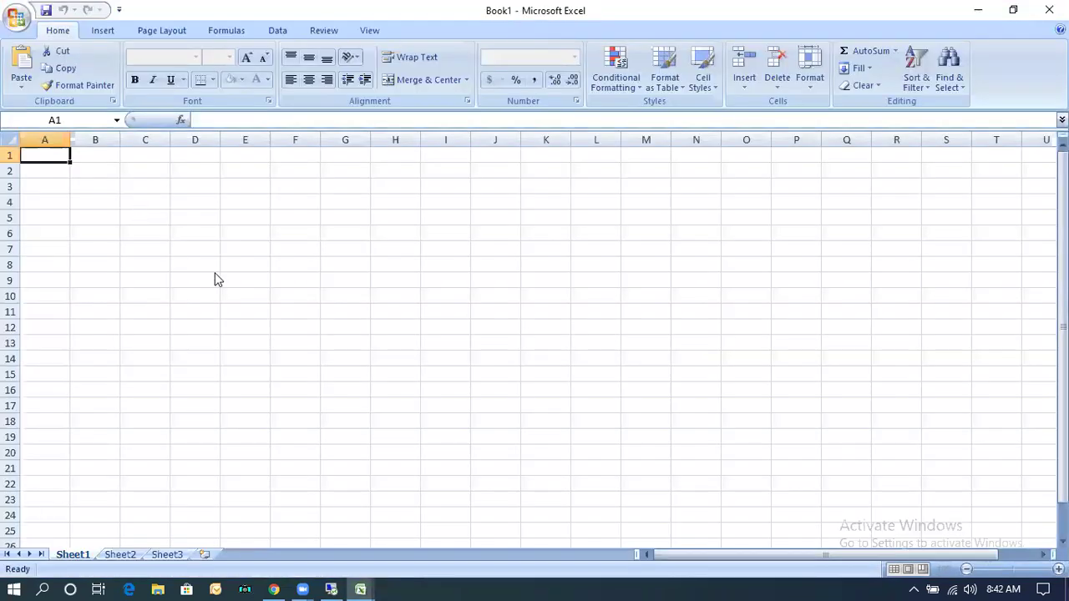
- Enter the heading "Internal Order:" in cell C4
{"action": "left_click", "coordinate": [152, 208]}
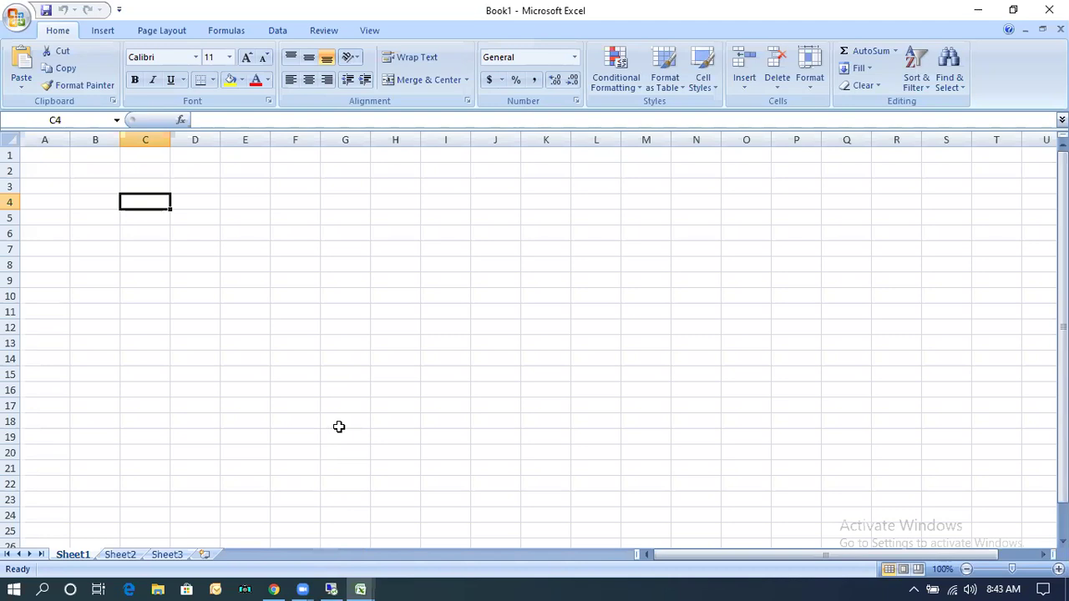
{"action": "type", "text": "Internal Order:"}
{"action": "key", "text": "Return"}
{"action": "key", "text": "Return"}
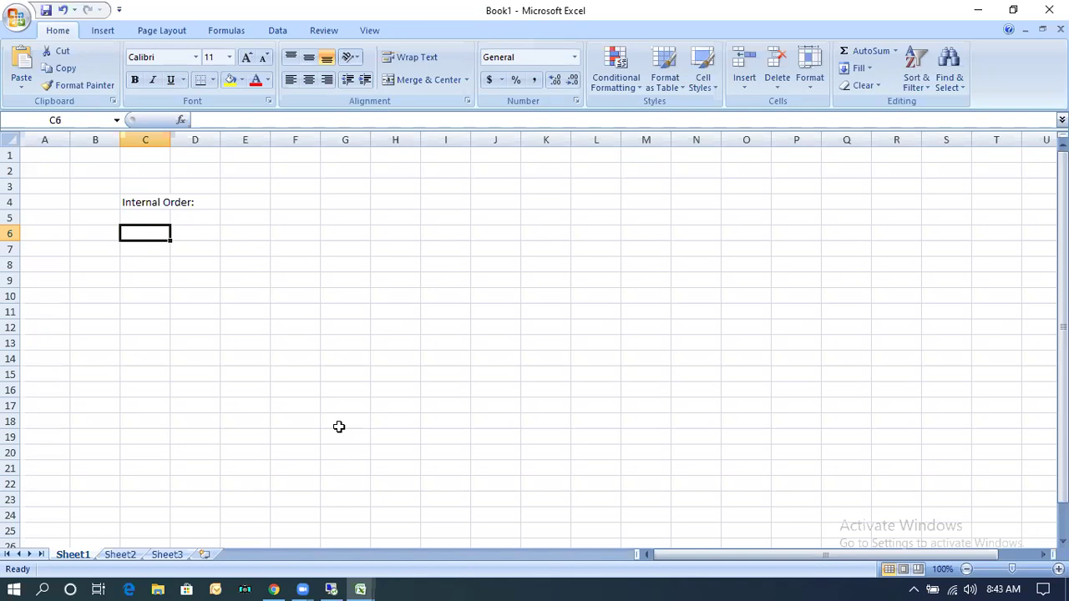
- Format the "Internal Order:" heading as bold red text on a yellow fill and fit column C to its width
{"action": "left_click", "coordinate": [146, 200]}
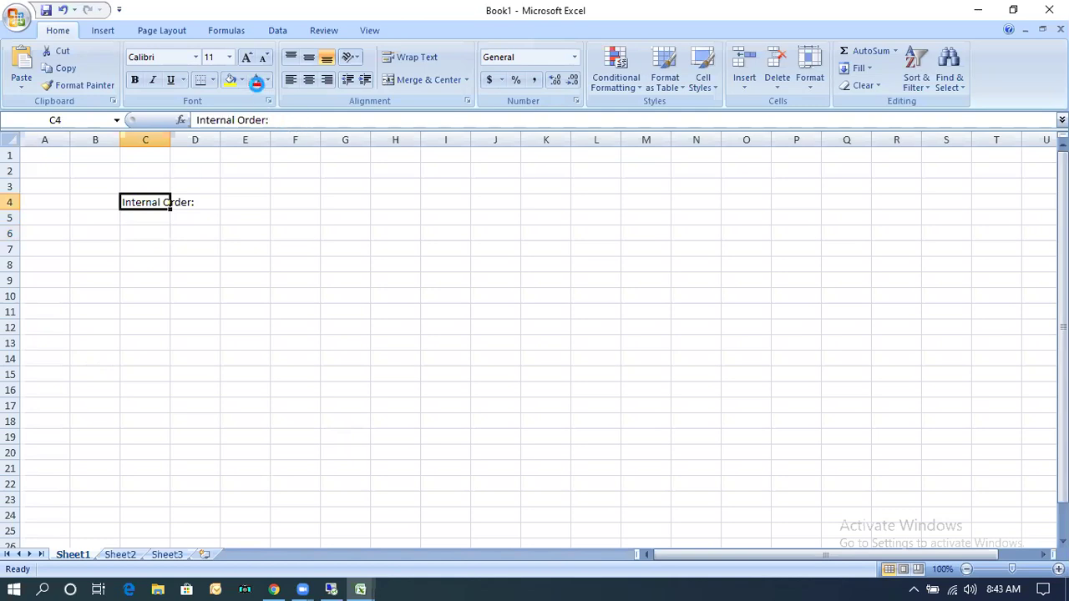
{"action": "key", "text": "ctrl+b"}
{"action": "left_click", "coordinate": [257, 81]}
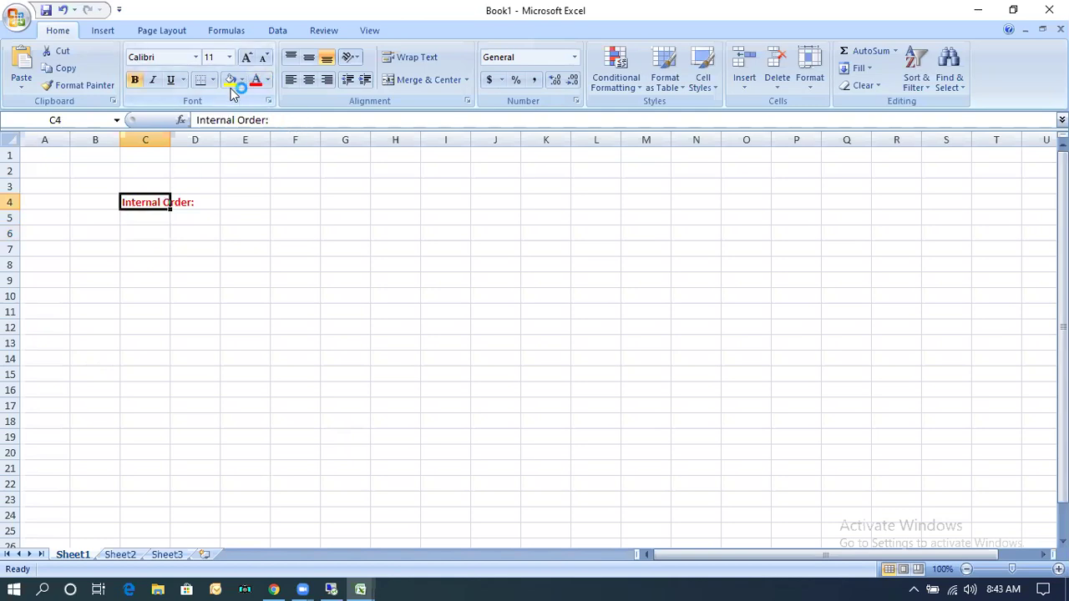
{"action": "left_click", "coordinate": [231, 82]}
{"action": "double_click", "coordinate": [170, 136]}
{"action": "double_click", "coordinate": [170, 136]}
{"action": "left_click", "coordinate": [159, 298]}
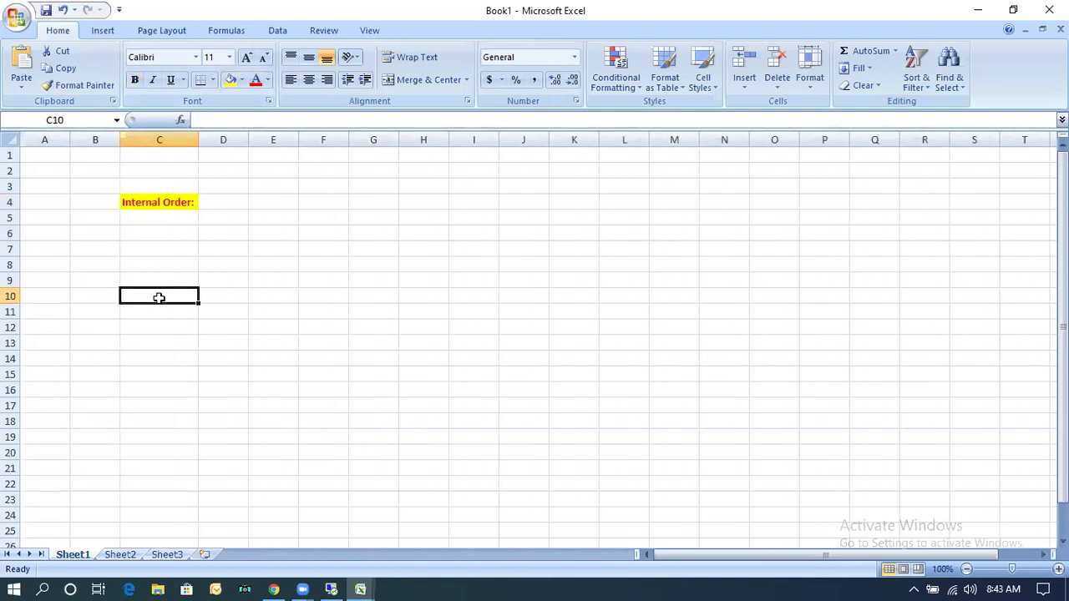
- Enter "Order" in cell C5, directly below the heading
{"action": "left_click", "coordinate": [168, 198]}
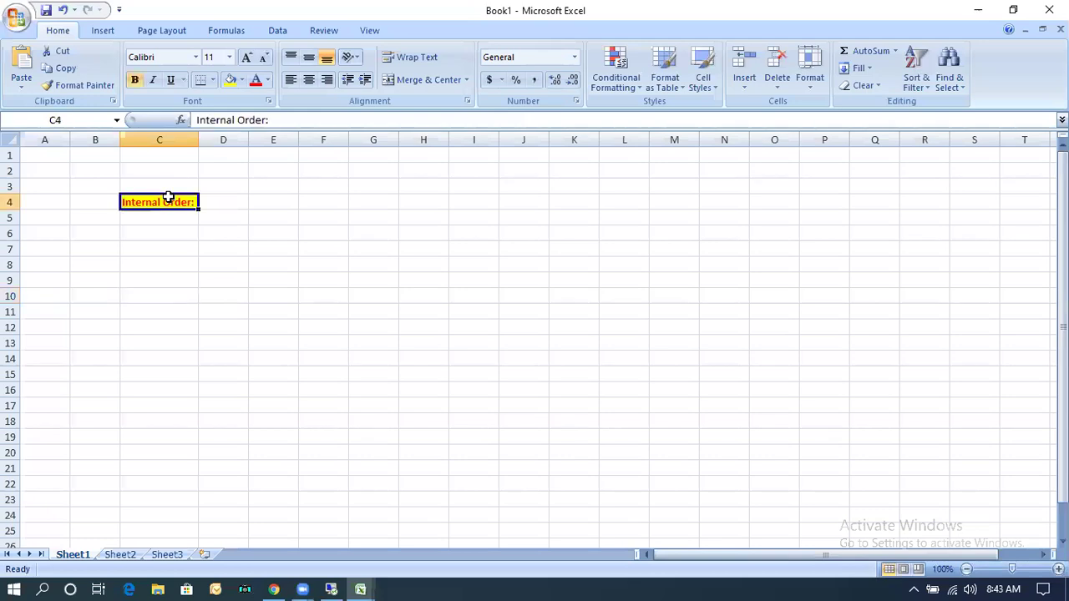
{"action": "left_click", "coordinate": [182, 285]}
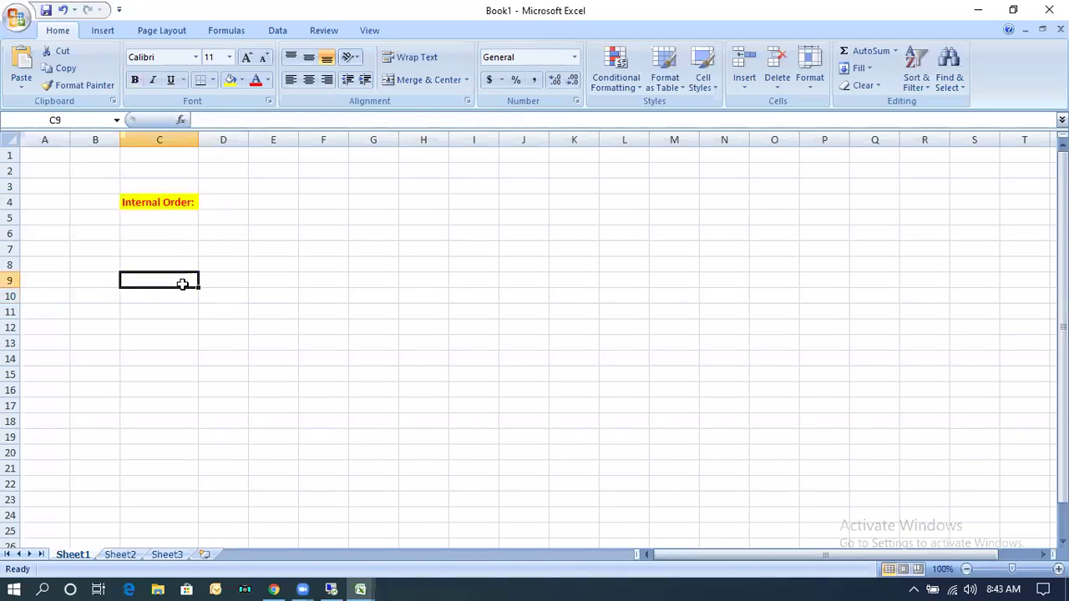
{"action": "key", "text": "Up"}
{"action": "key", "text": "Up"}
{"action": "key", "text": "Up"}
{"action": "key", "text": "Up"}
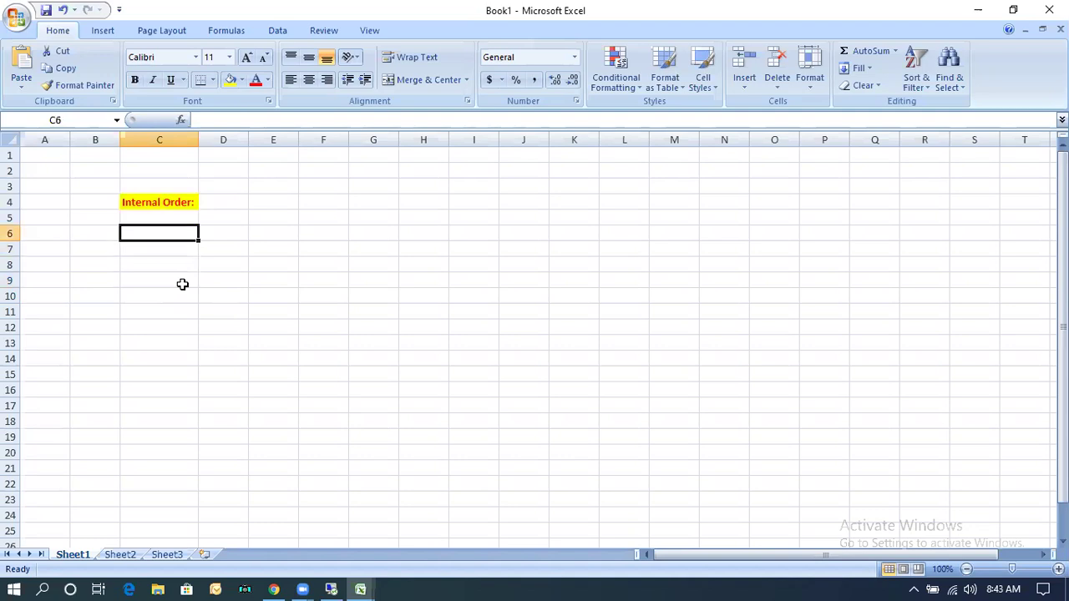
{"action": "type", "text": "Order"}
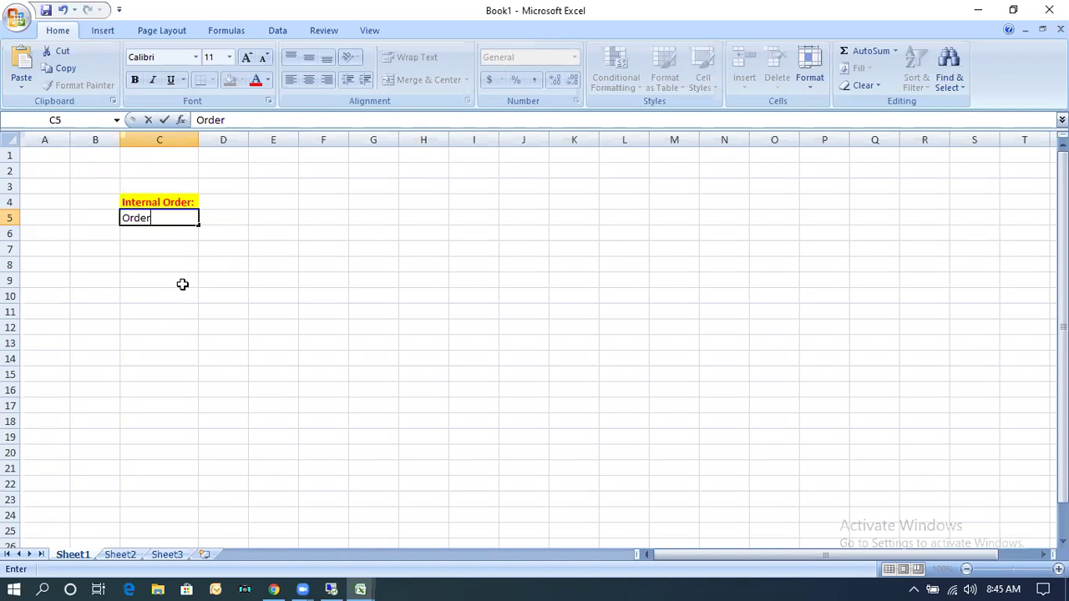
{"action": "left_click", "coordinate": [136, 237]}
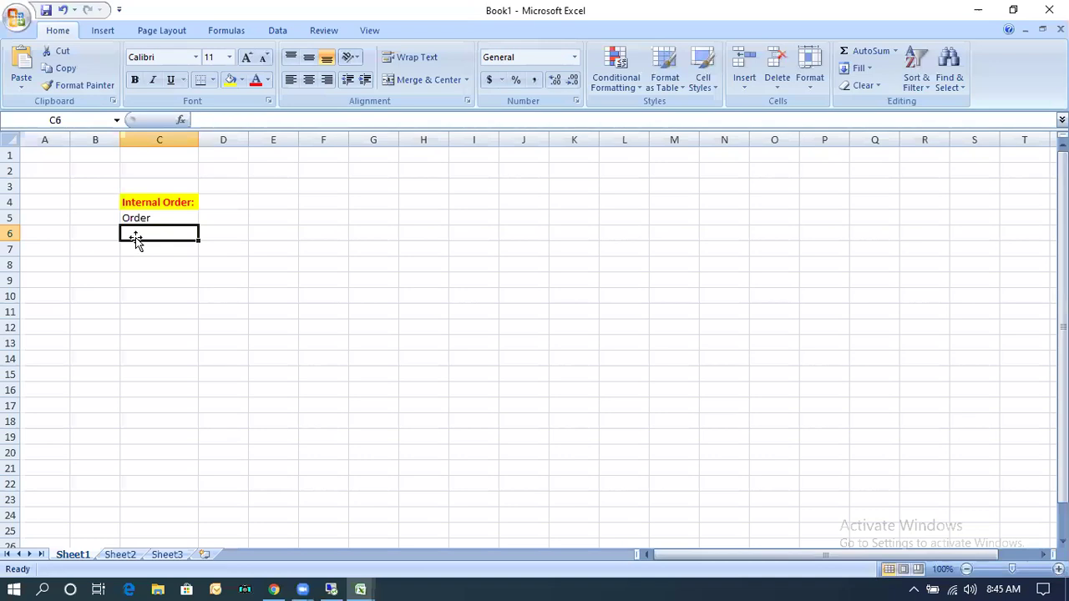
- Enter "Order Category" in cell D5, beside "Order"
{"action": "key", "text": "Up"}
{"action": "key", "text": "Right"}
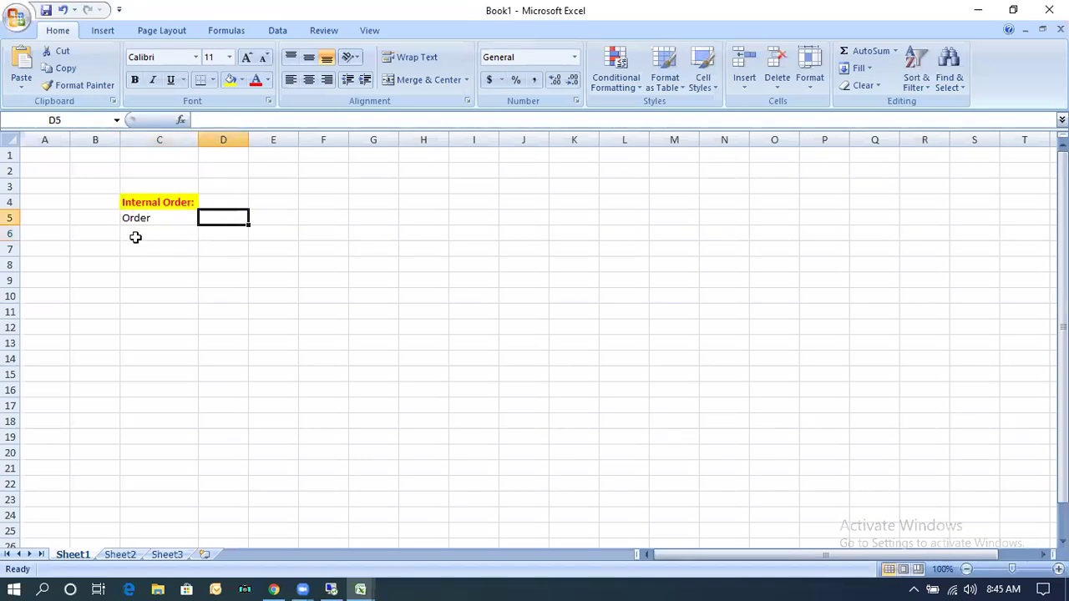
{"action": "type", "text": "Orer"}
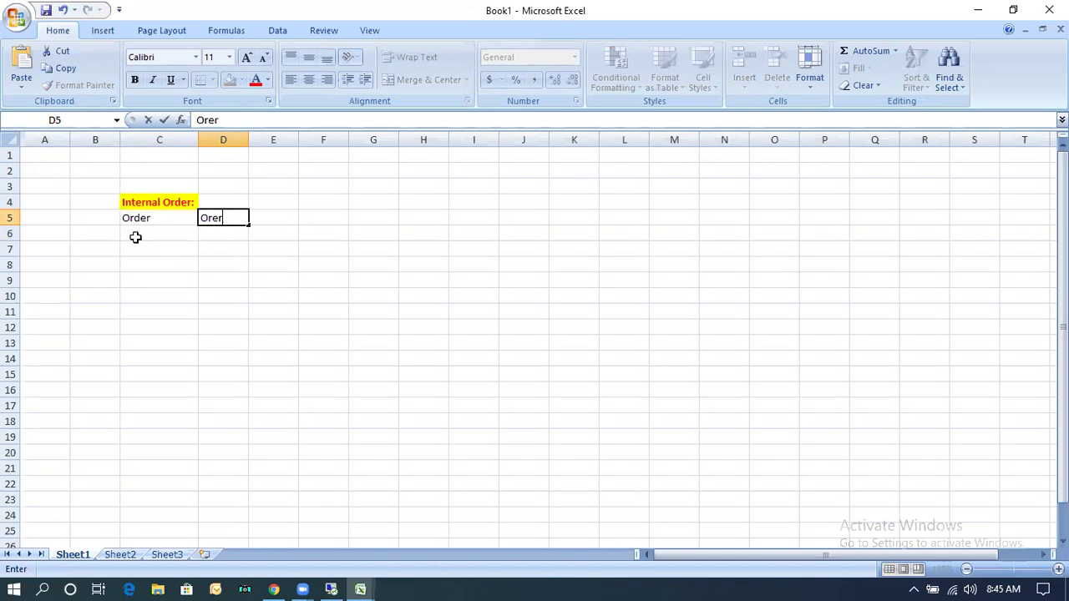
{"action": "key", "text": "BackSpace"}
{"action": "key", "text": "BackSpace"}
{"action": "type", "text": "der Category"}
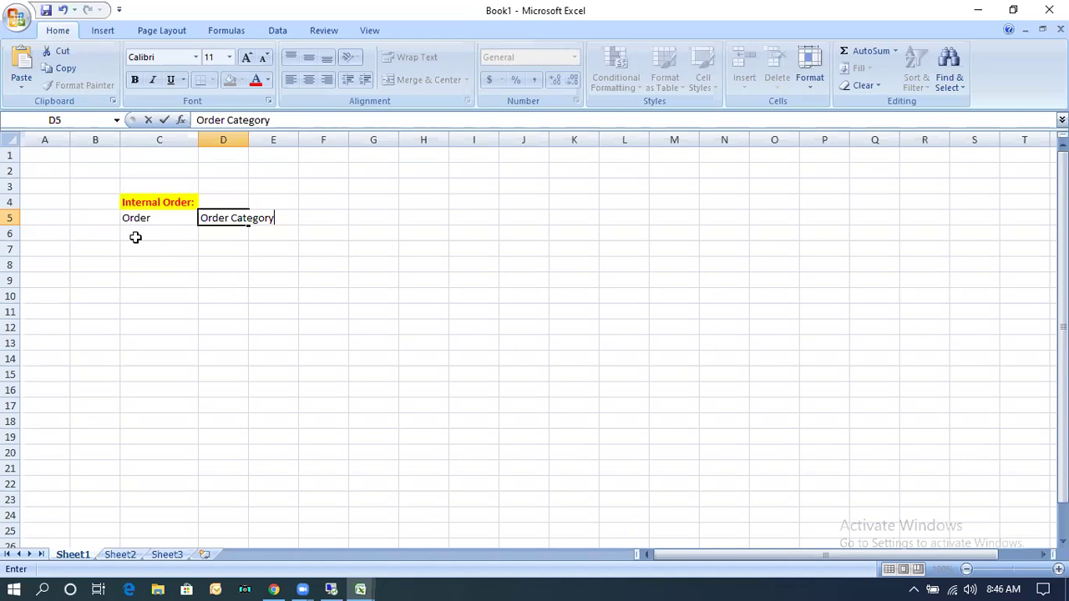
{"action": "key", "text": "Return"}
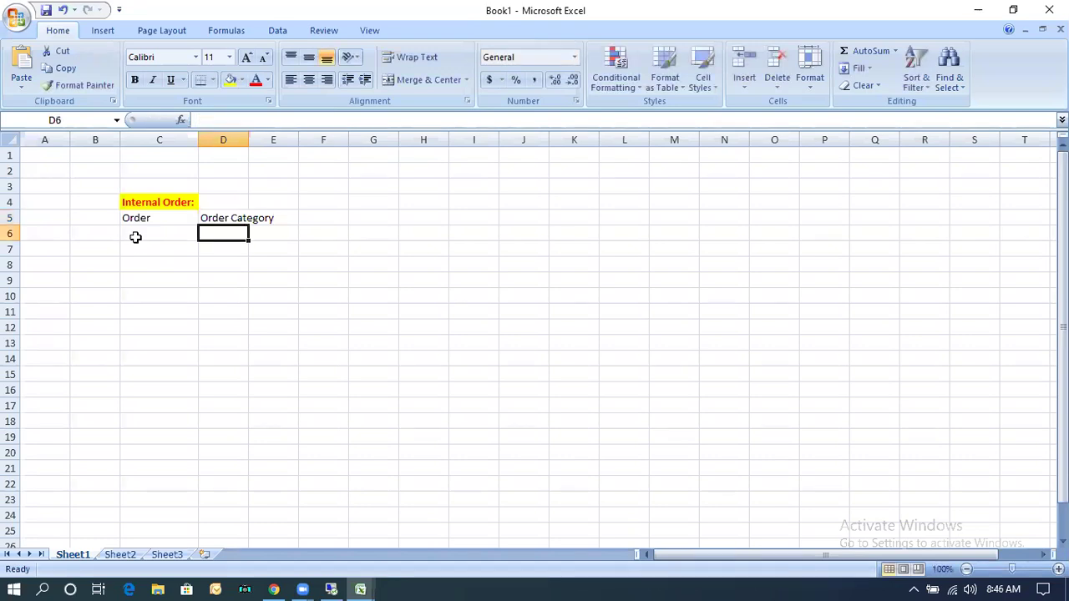
- Enter "Two Types" in cell C7, leaving row 6 blank
{"action": "left_click", "coordinate": [135, 238]}
{"action": "key", "text": "Up"}
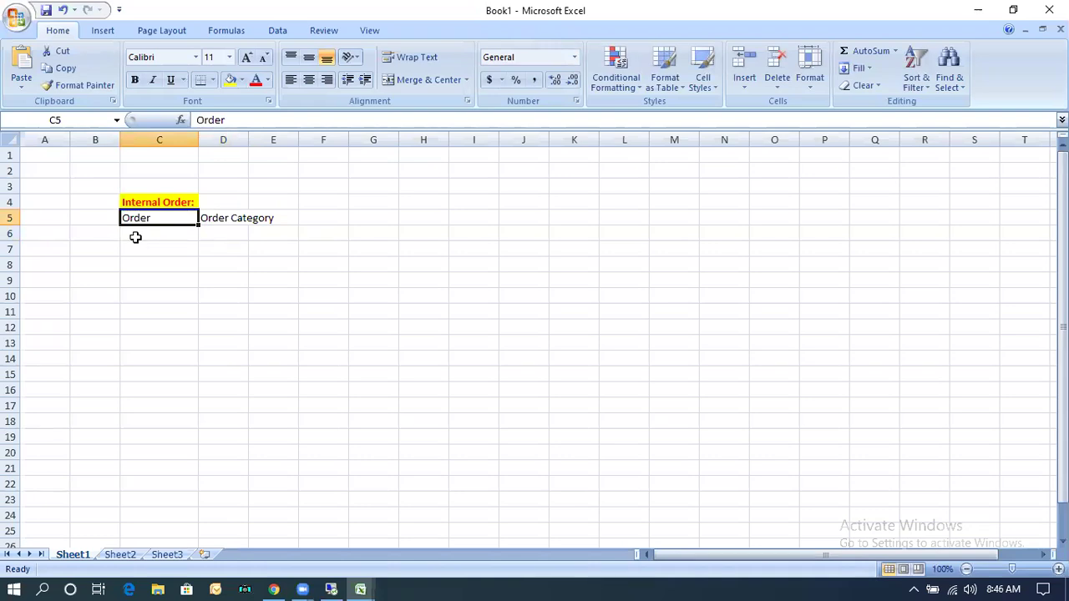
{"action": "left_click", "coordinate": [135, 237]}
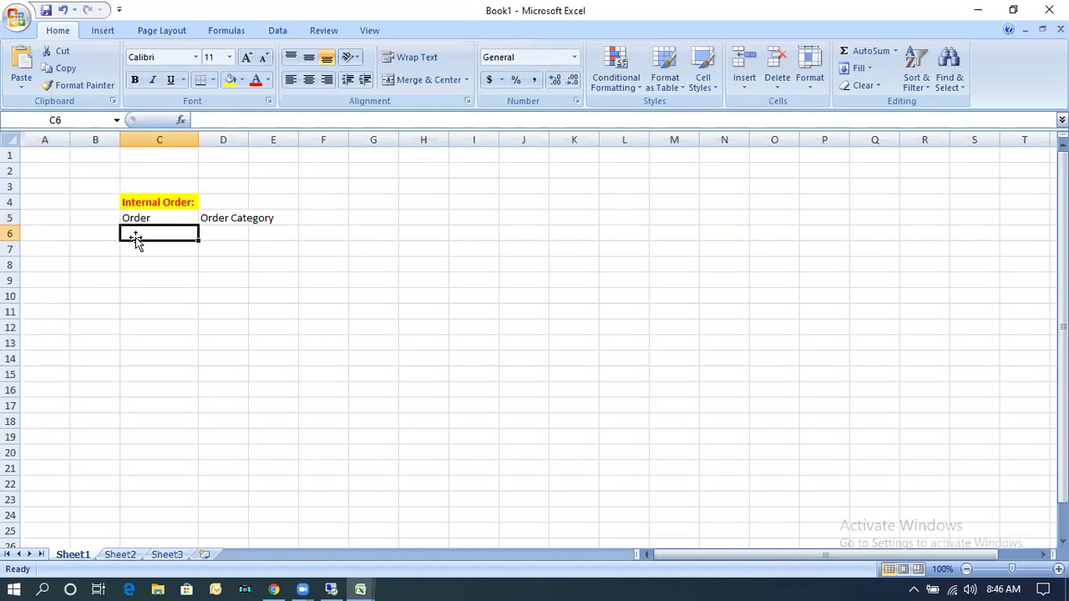
{"action": "key", "text": "Down"}
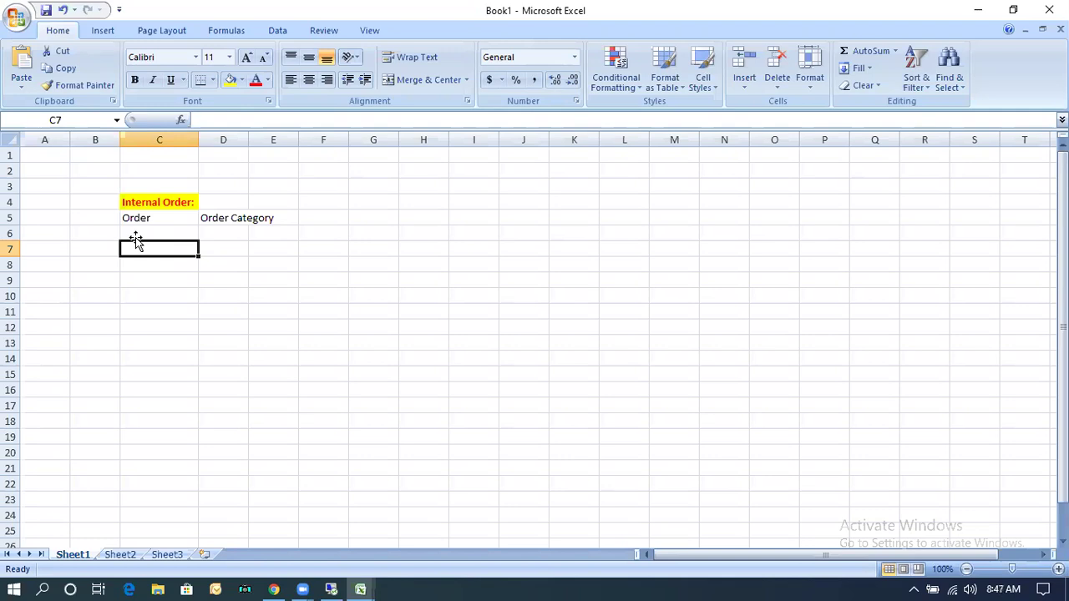
{"action": "type", "text": "Two Types"}
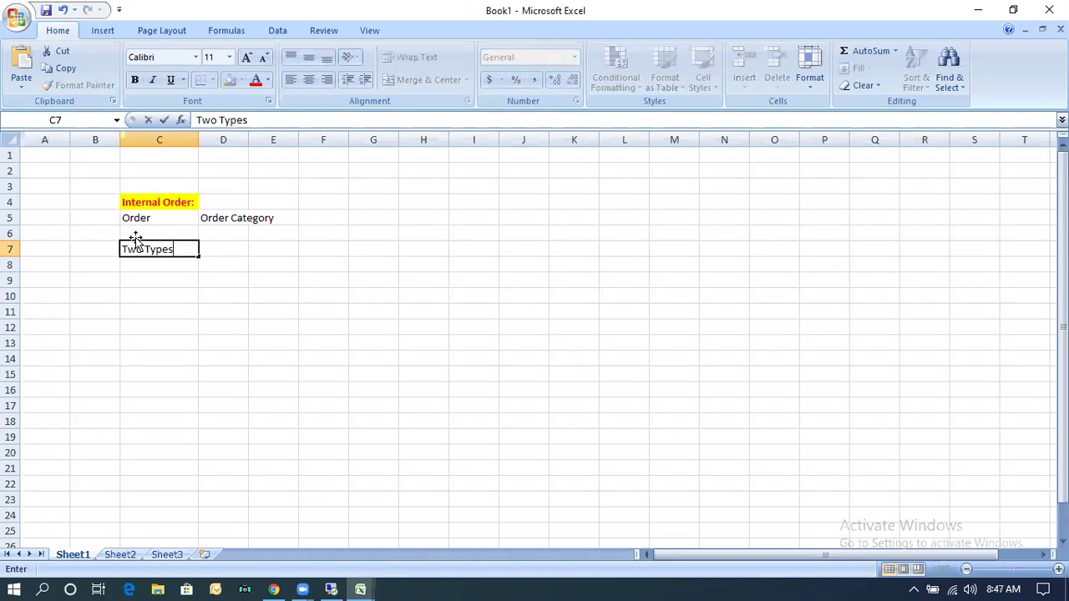
{"action": "key", "text": "Return"}
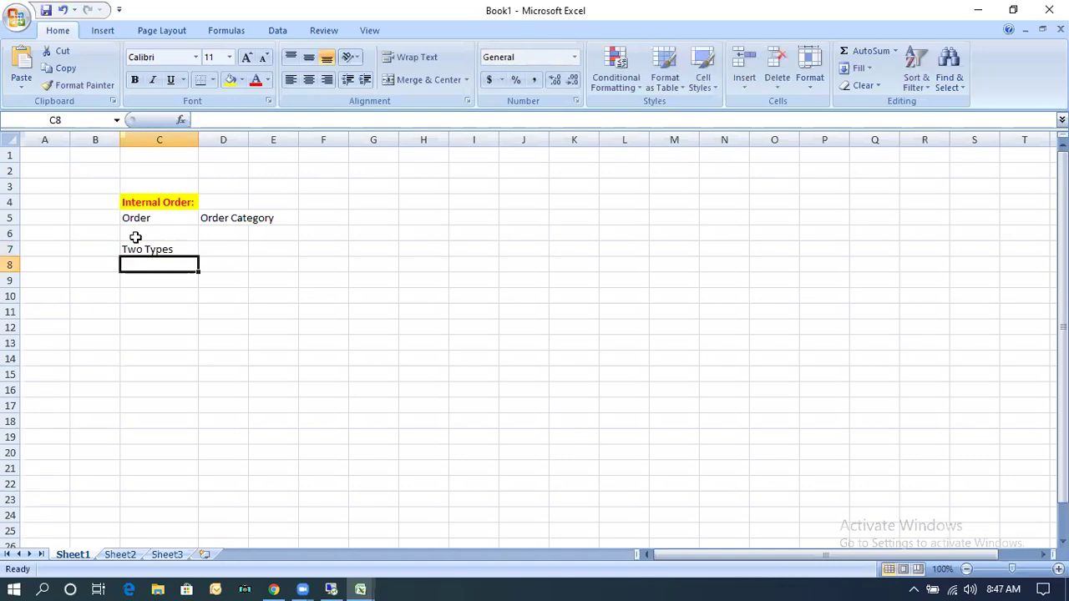
- List the first type in row 8, with 1 in C8 and "Statistical Internal Order" in D8
{"action": "type", "text": "1"}
{"action": "key", "text": "Tab"}
{"action": "type", "text": "St"}
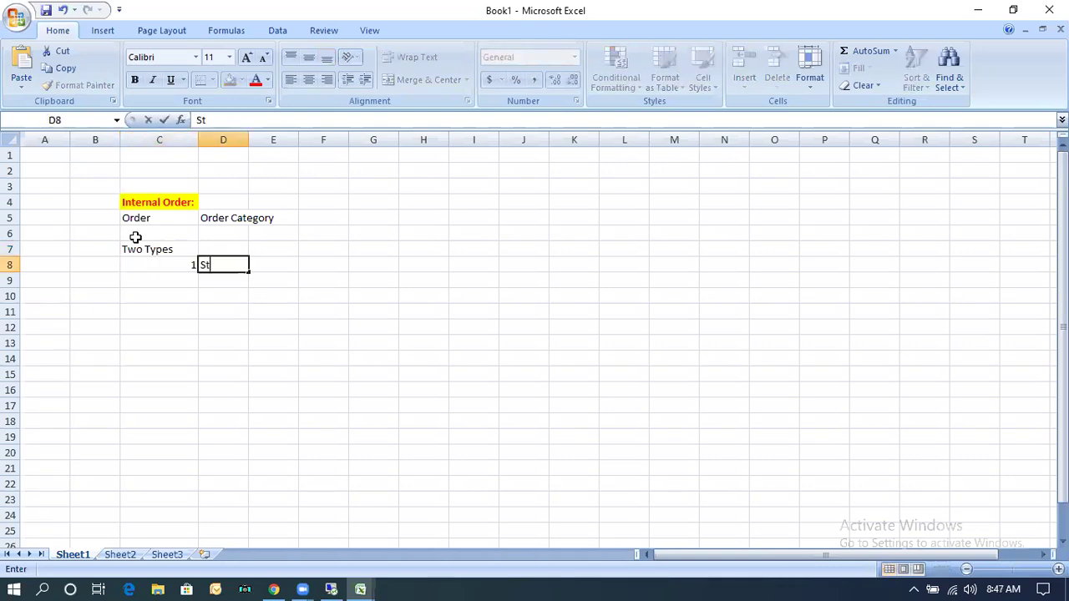
{"action": "type", "text": "atistical In"}
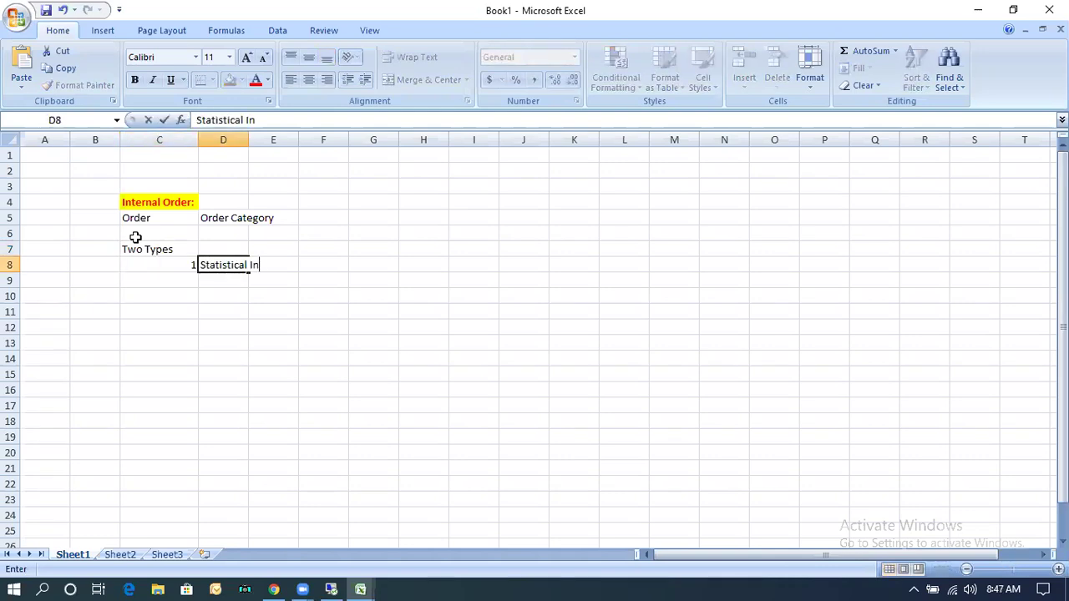
{"action": "type", "text": "ternal Order"}
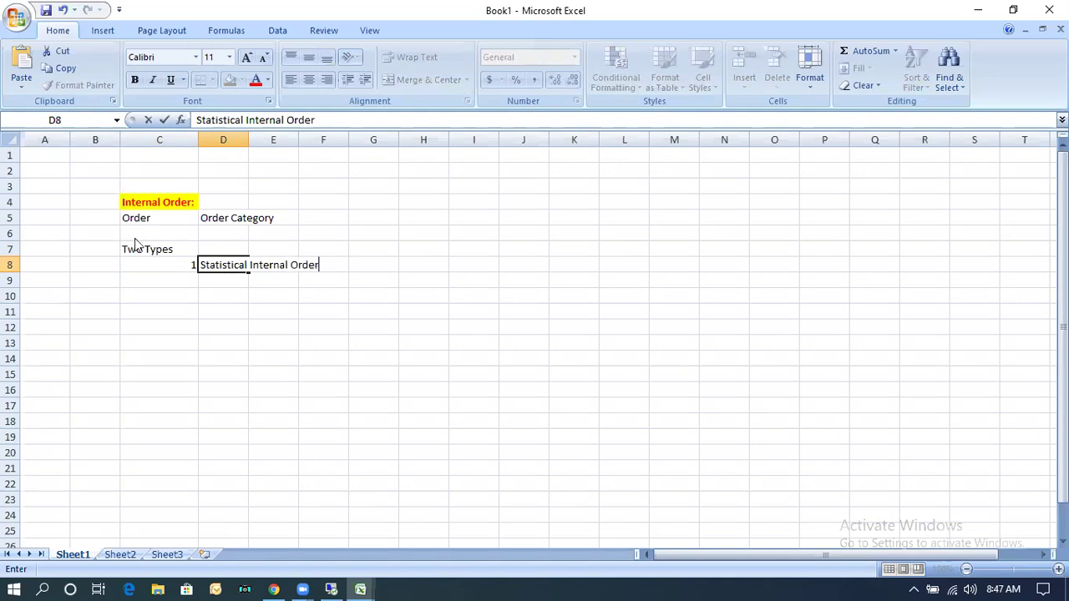
{"action": "key", "text": "Down"}
- List the second type in row 9, with 2 in C9 and "Real Internal Order" in D9
{"action": "key", "text": "Left"}
{"action": "type", "text": "2"}
{"action": "key", "text": "Tab"}
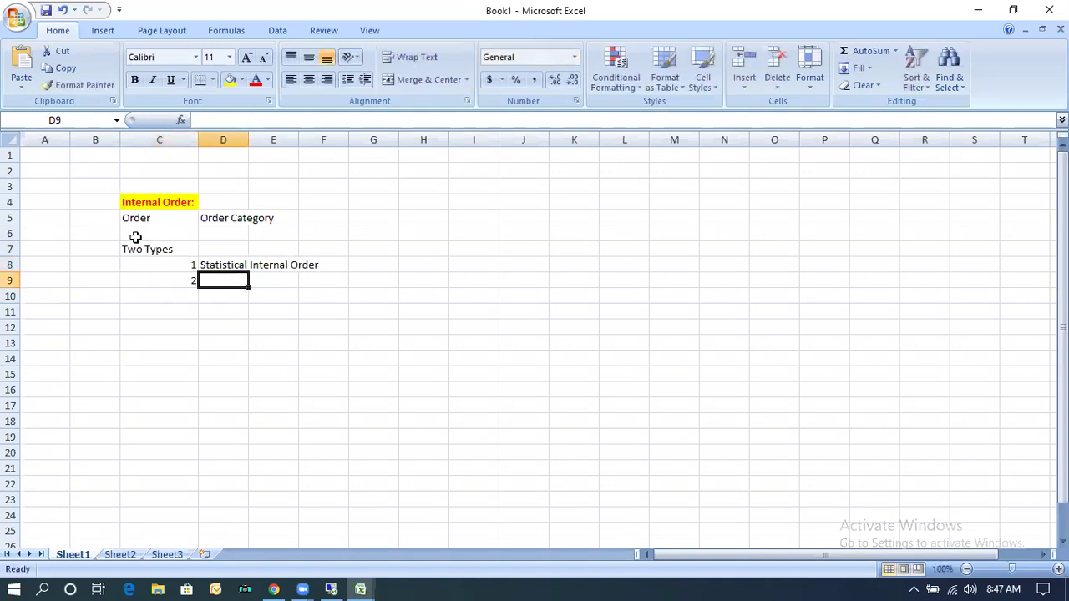
{"action": "type", "text": "Real Int"}
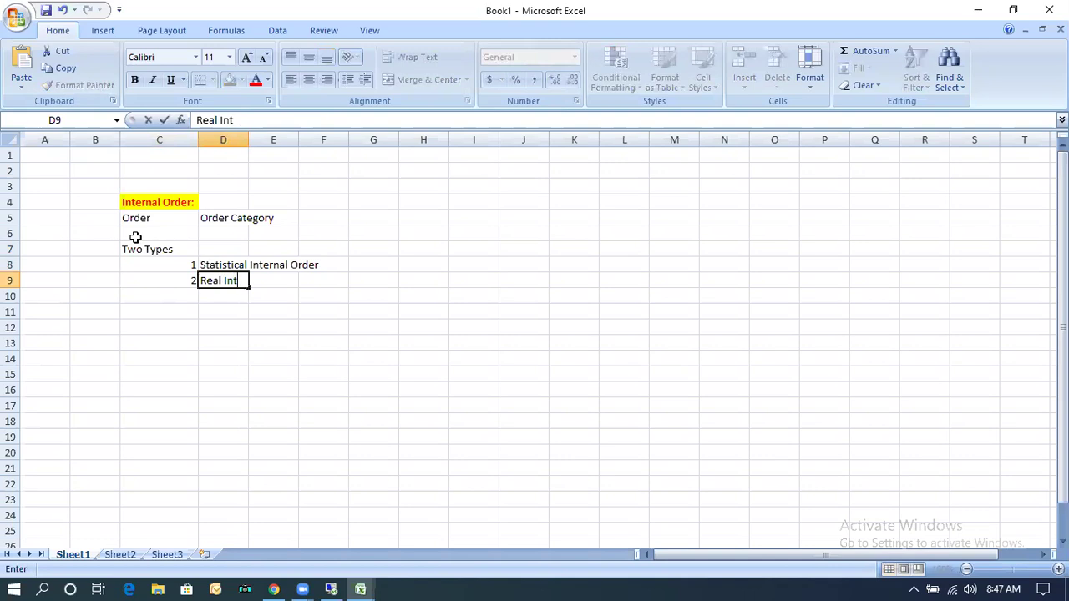
{"action": "type", "text": "ernal Order"}
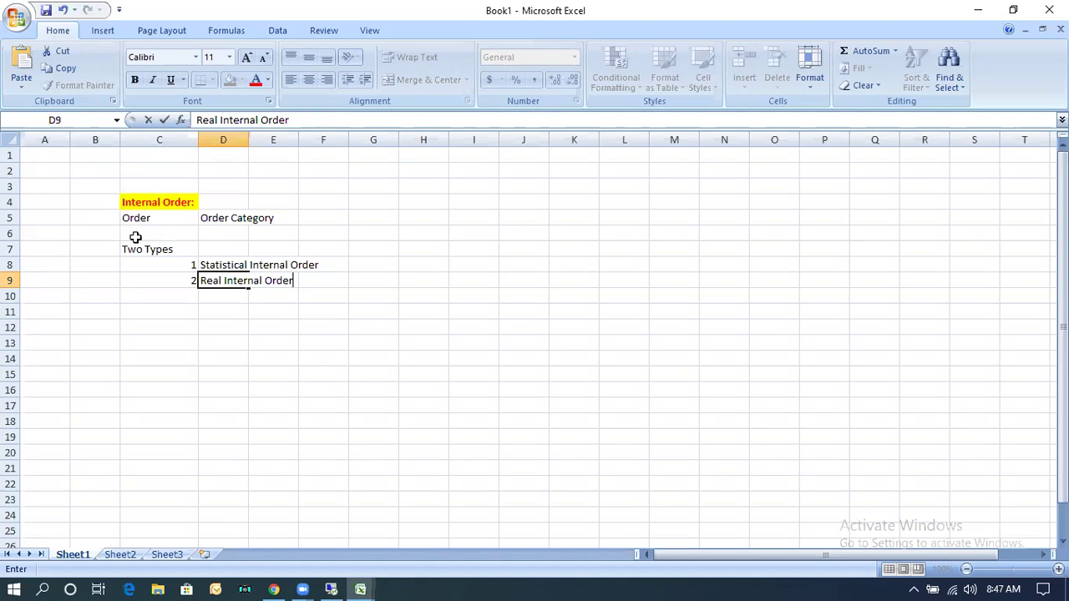
{"action": "key", "text": "Up"}
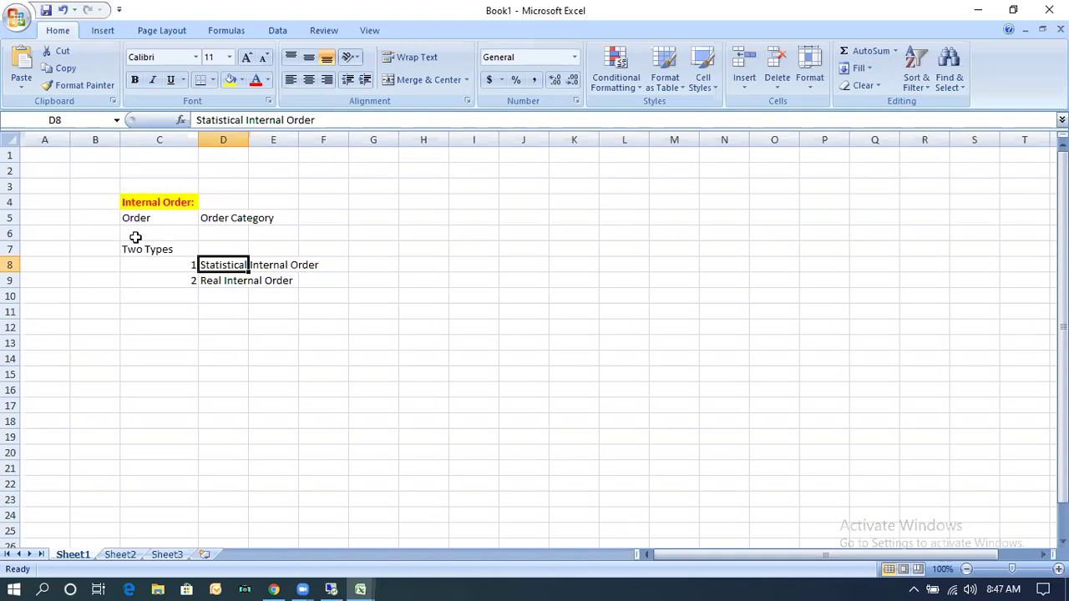
- Enter "Cost Object" in G9 for the real internal order and "Cannot Cost Object" in G8 for the statistical one
{"action": "key", "text": "Down"}
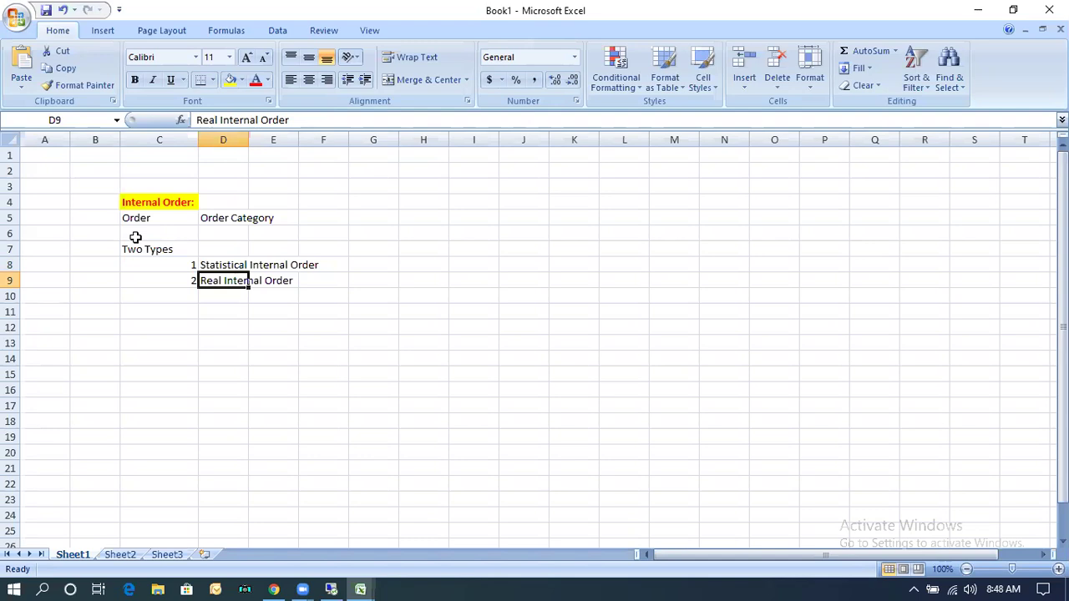
{"action": "left_click", "coordinate": [369, 284]}
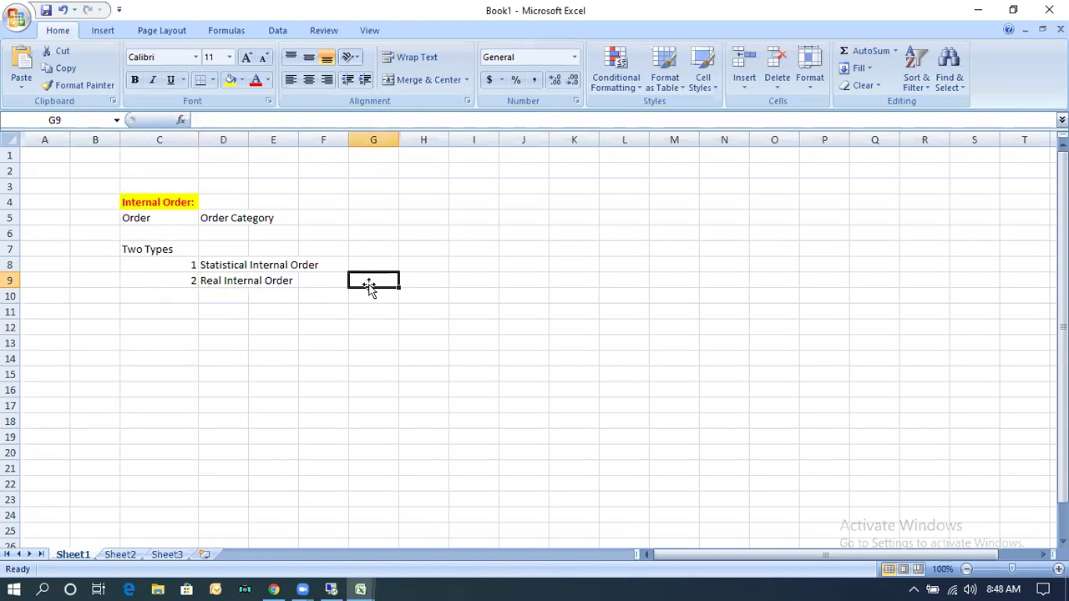
{"action": "type", "text": "Cos"}
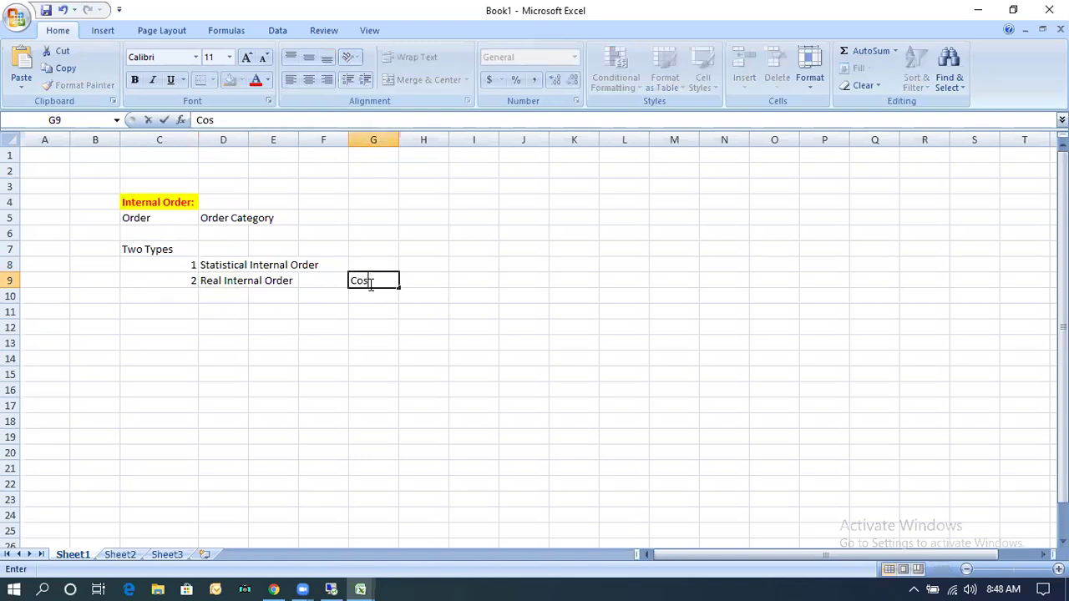
{"action": "type", "text": "t Object"}
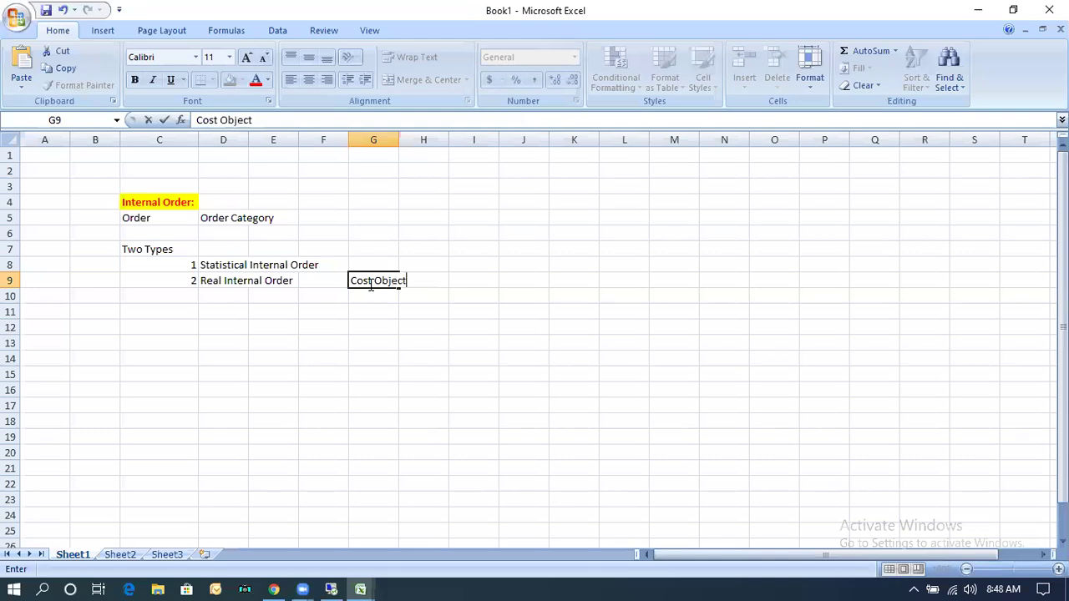
{"action": "key", "text": "Up"}
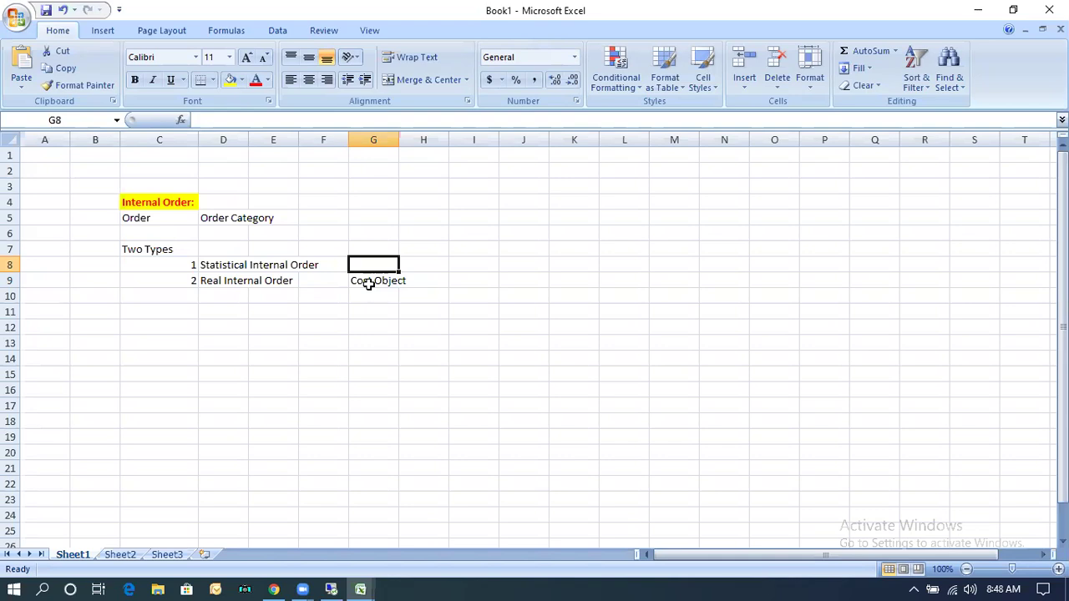
{"action": "type", "text": "Can"}
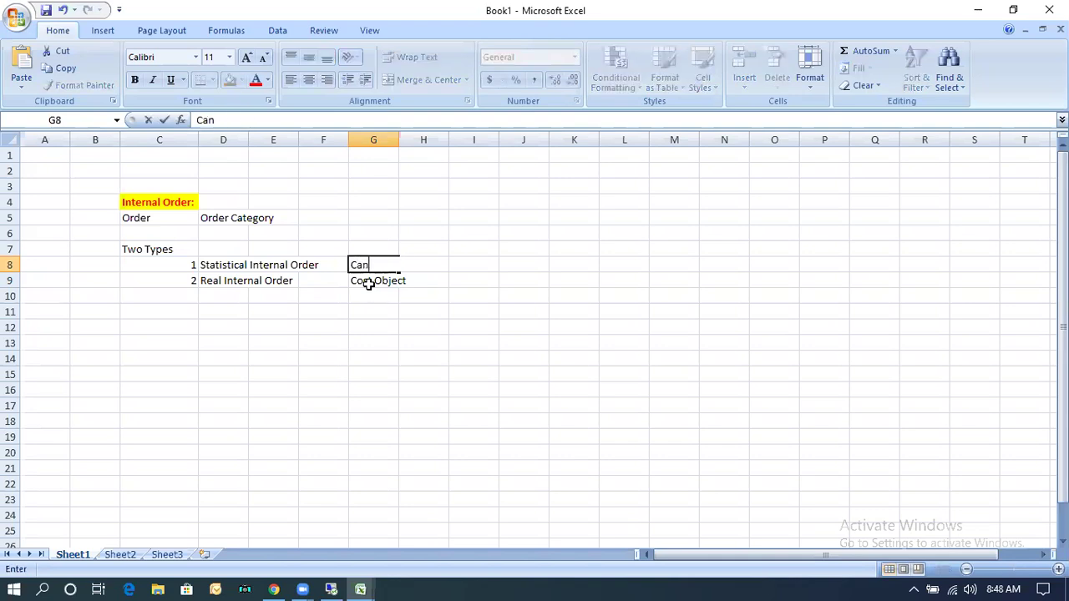
{"action": "type", "text": "not Cost Object"}
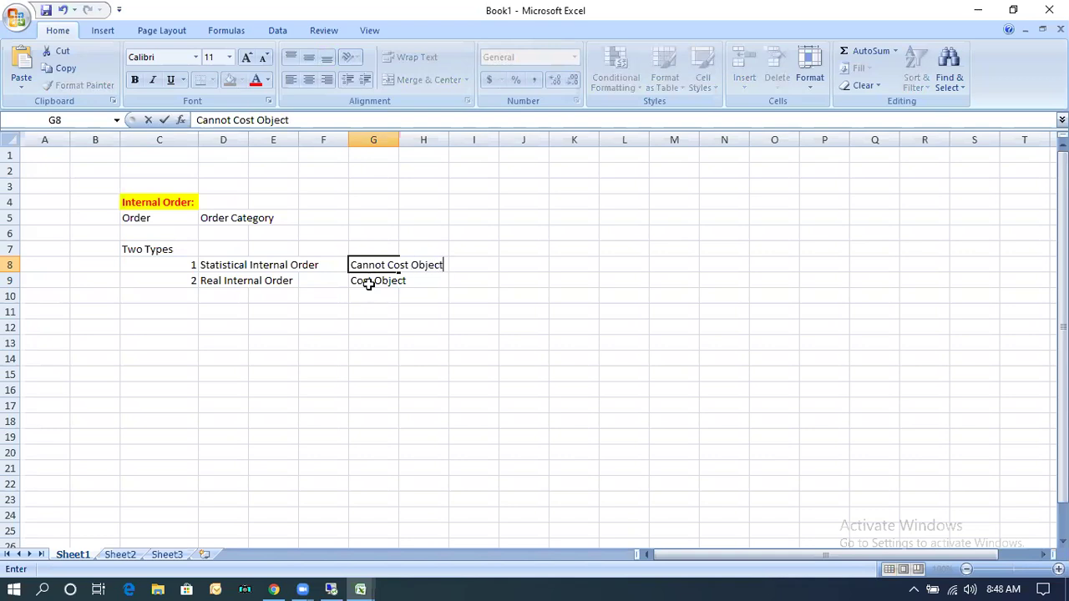
{"action": "left_click", "coordinate": [223, 281]}
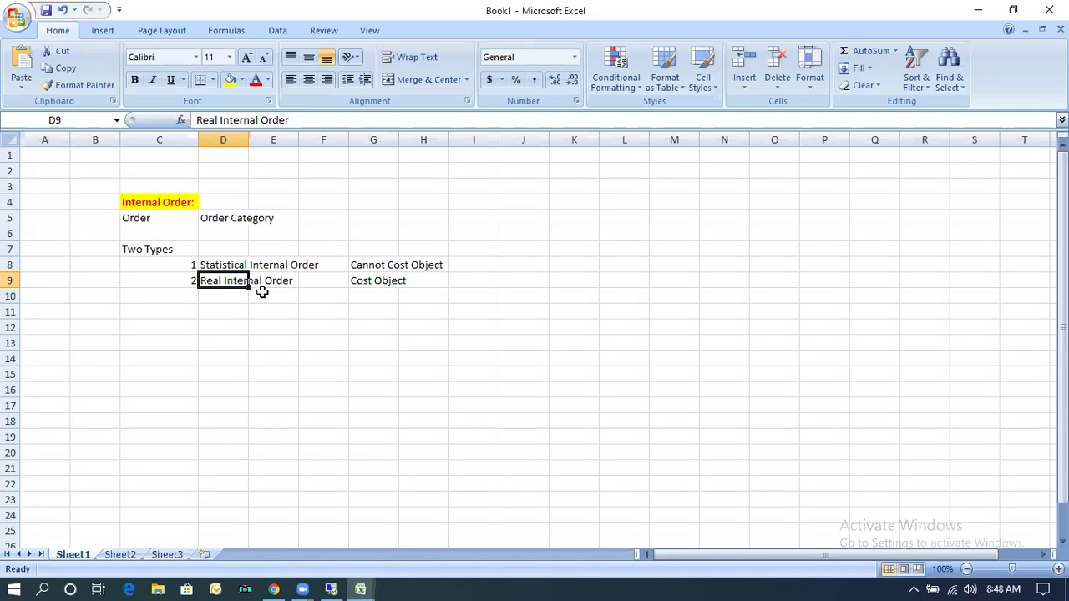
{"action": "left_click", "coordinate": [380, 282]}
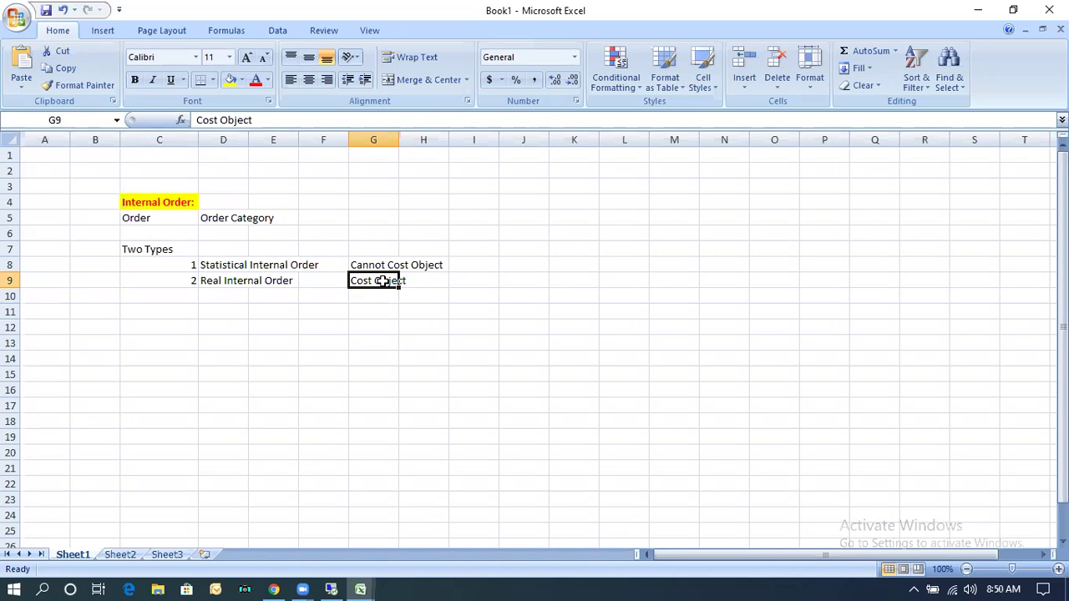
{"action": "left_click", "coordinate": [306, 401]}
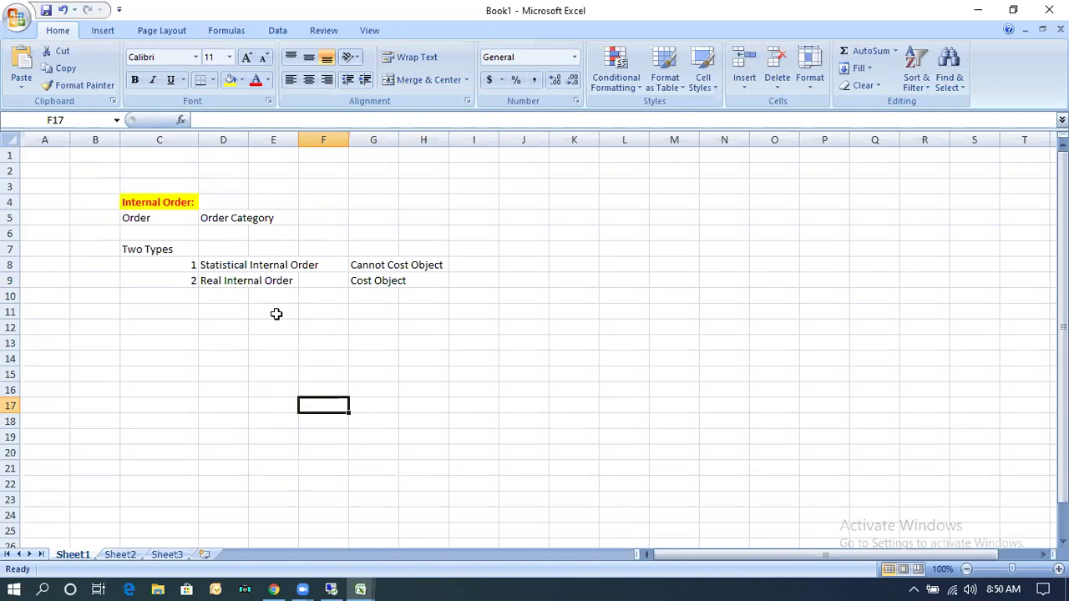
- Switch to the SAP implementation guide, expand Internal Orders under Controlling and locate Activate Order Management in Controlling Area
{"action": "left_click", "coordinate": [331, 589]}
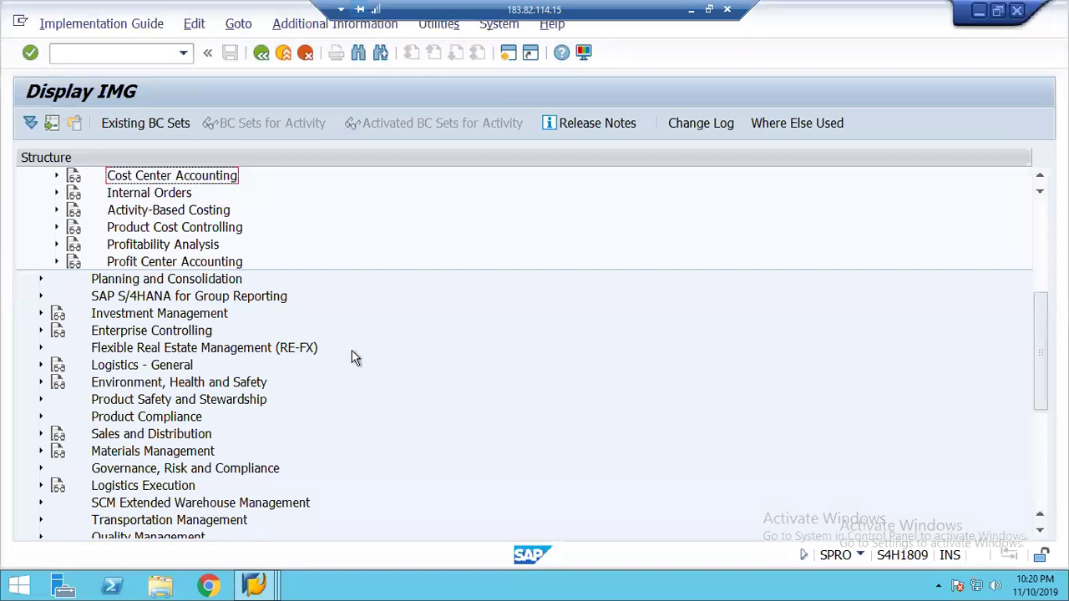
{"action": "left_click", "coordinate": [56, 193]}
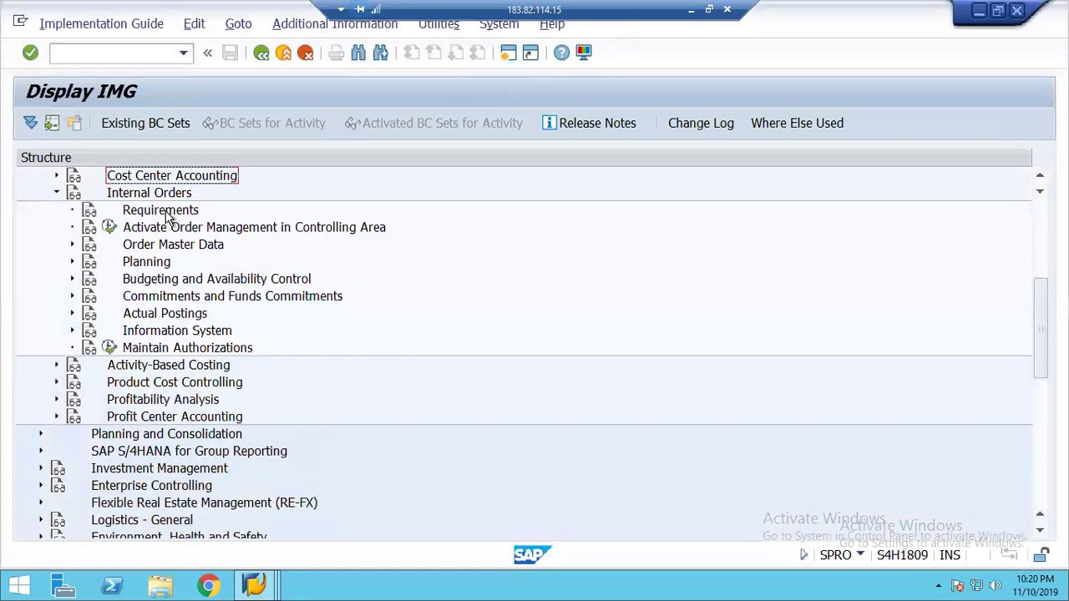
{"action": "left_click", "coordinate": [194, 231]}
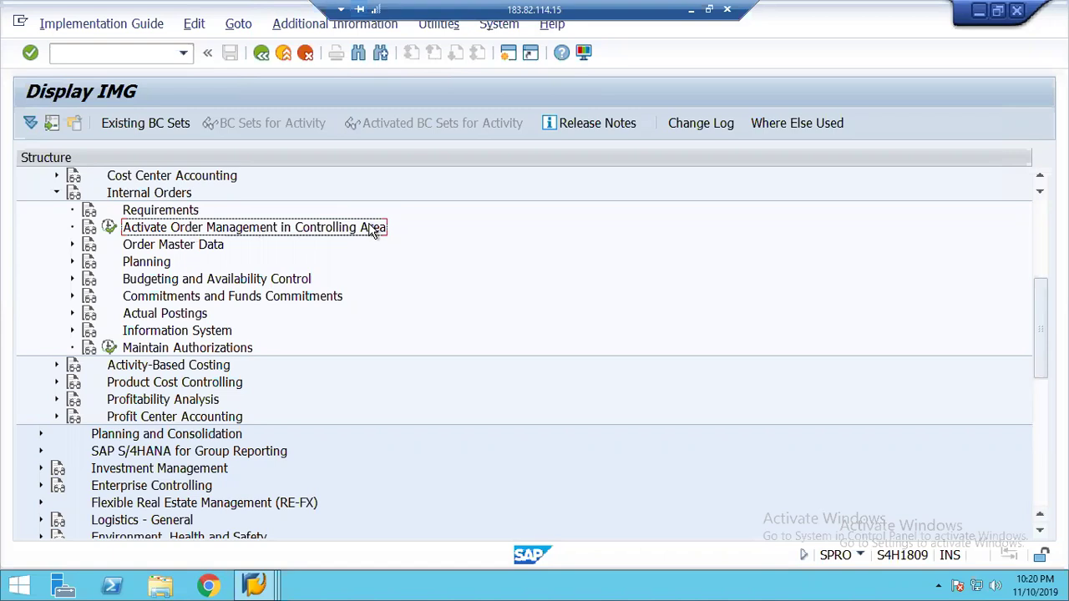
{"action": "left_click", "coordinate": [1040, 176]}
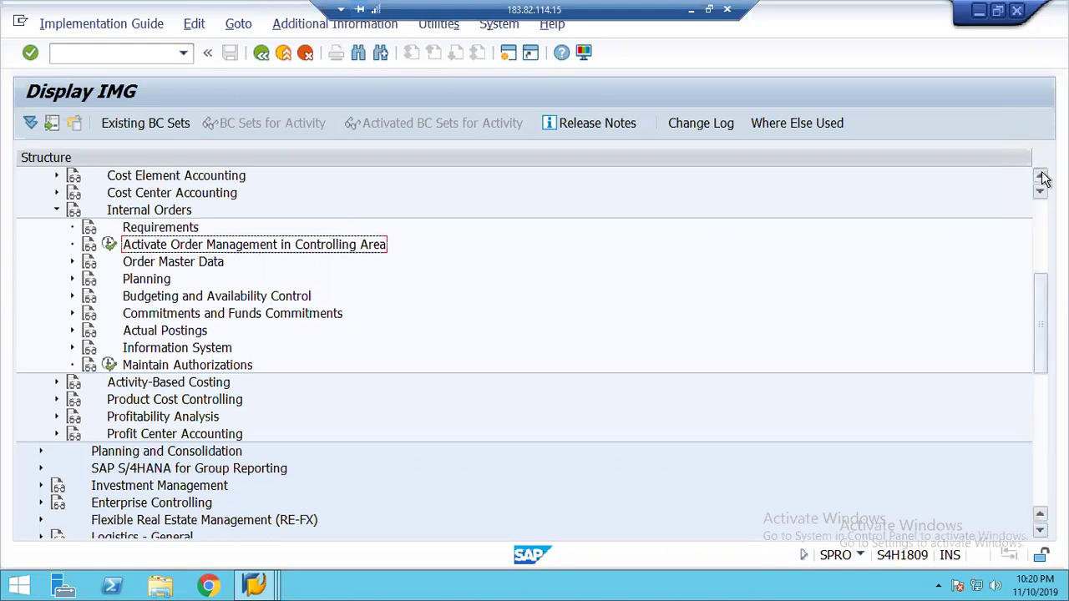
{"action": "left_click", "coordinate": [1042, 179]}
{"action": "left_click", "coordinate": [1042, 178]}
{"action": "left_click", "coordinate": [1042, 178]}
{"action": "left_click", "coordinate": [1042, 178]}
{"action": "left_click", "coordinate": [1042, 177]}
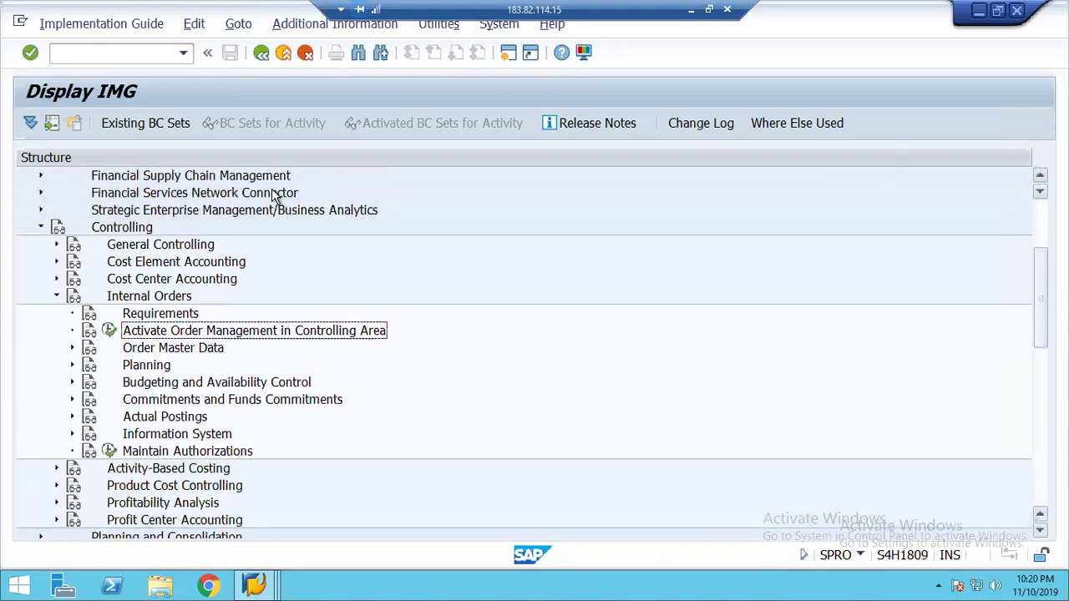
{"action": "left_click", "coordinate": [124, 226]}
{"action": "left_click", "coordinate": [163, 296]}
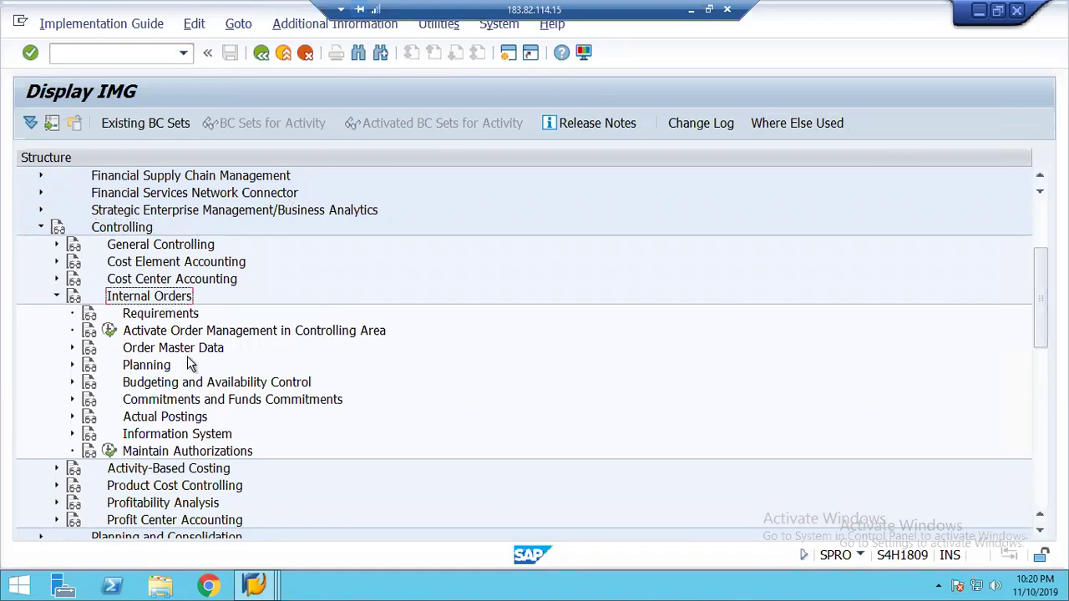
{"action": "left_click", "coordinate": [222, 333]}
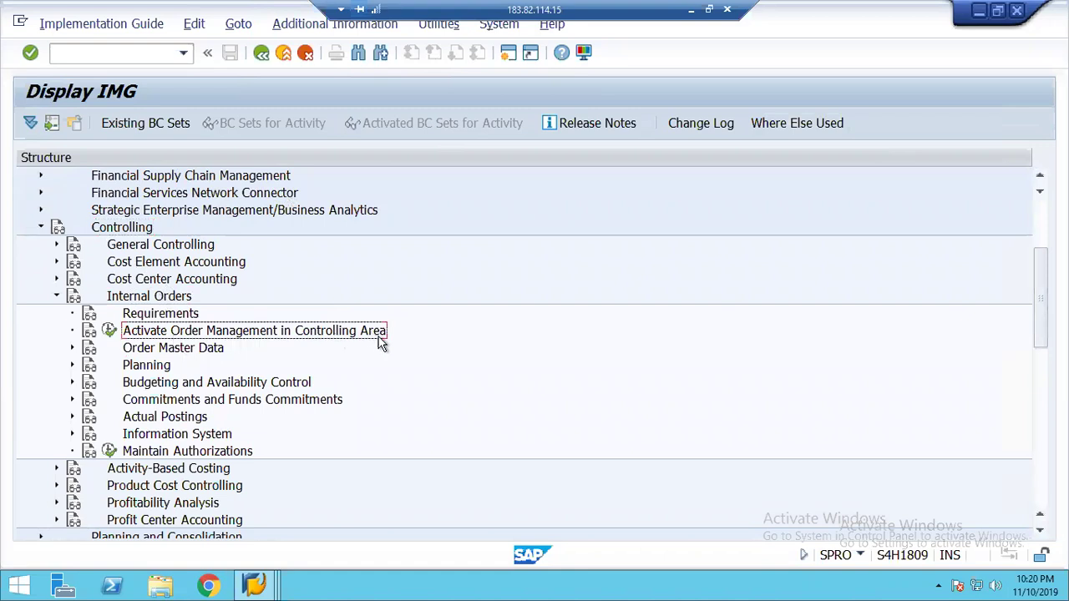
- Check the Order Management setting under Activate components/control indicators for controlling area 1248, and return to the implementation guide
{"action": "left_click", "coordinate": [110, 332]}
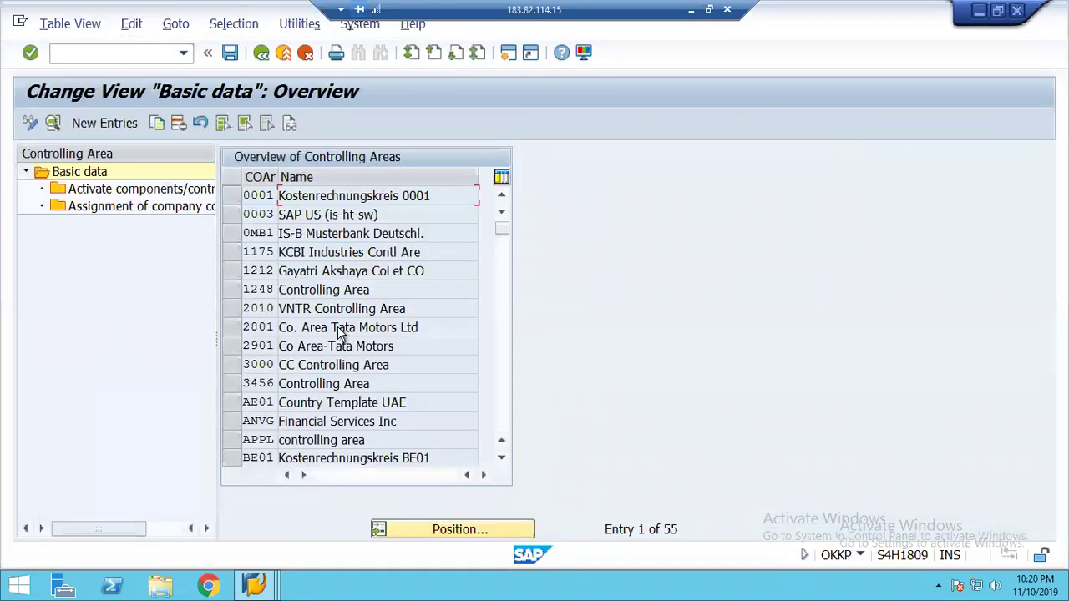
{"action": "left_click", "coordinate": [236, 289]}
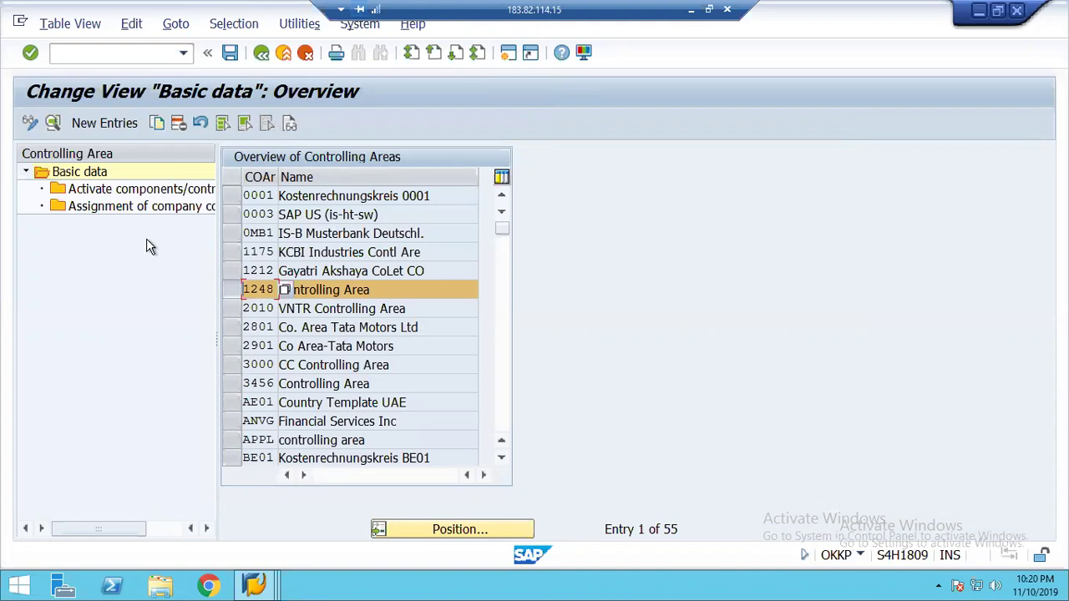
{"action": "left_click", "coordinate": [98, 195]}
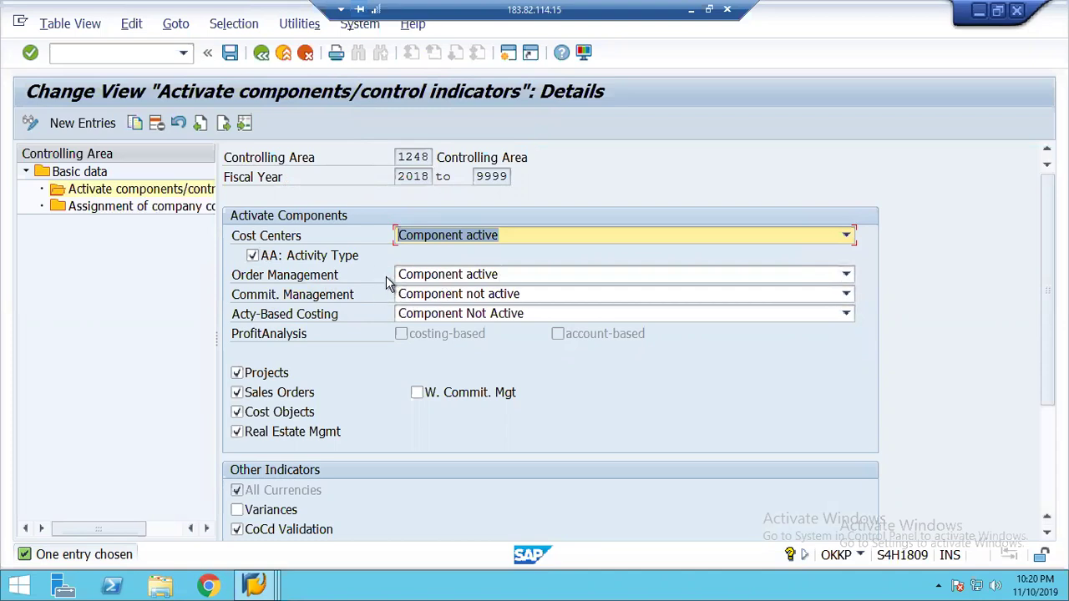
{"action": "left_click", "coordinate": [261, 53]}
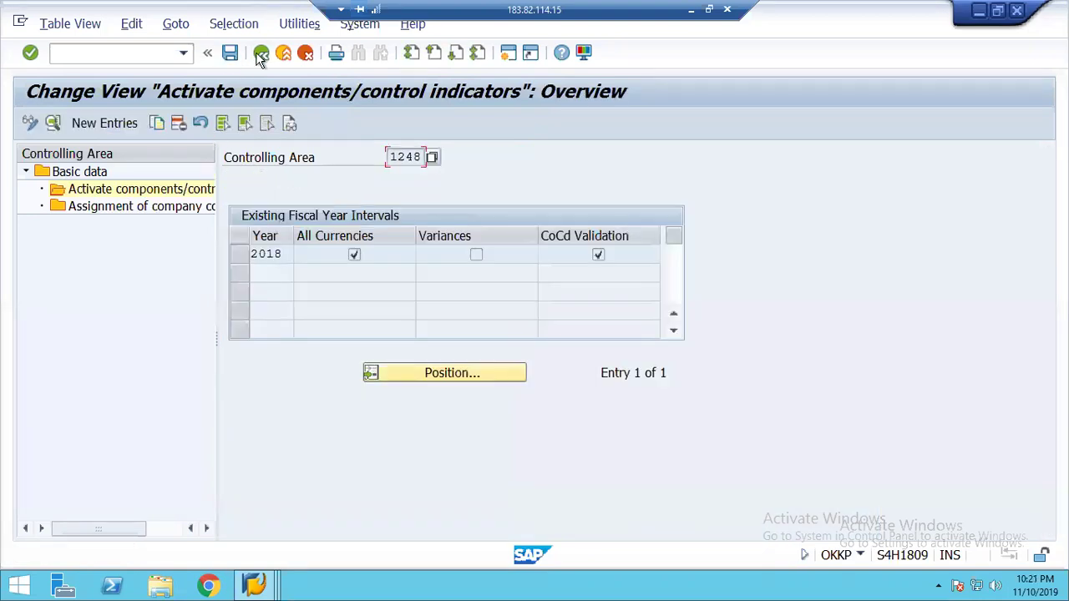
{"action": "left_click", "coordinate": [261, 54]}
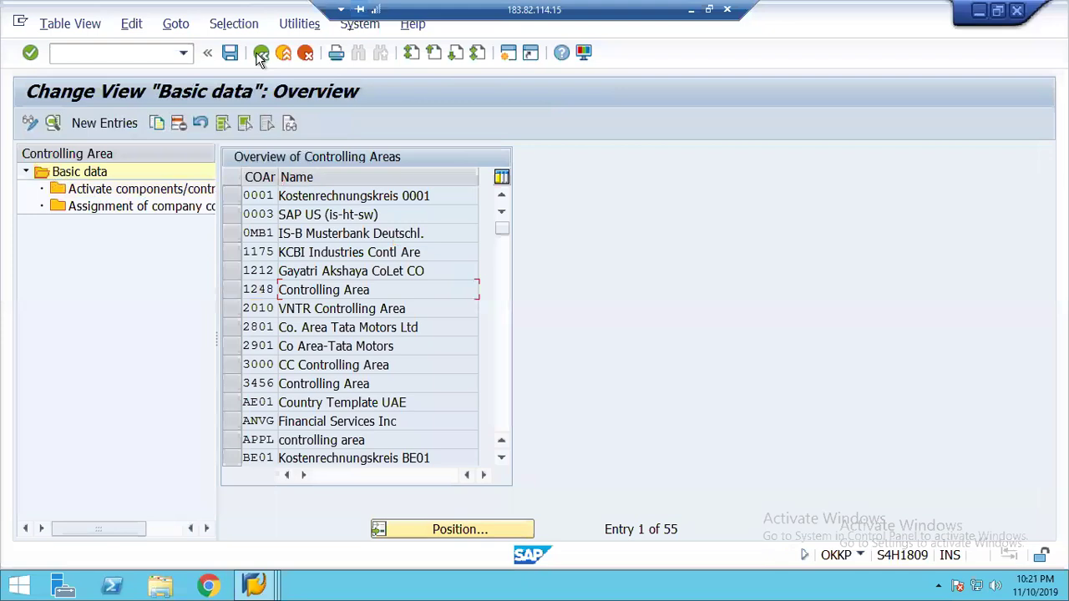
{"action": "left_click", "coordinate": [261, 53]}
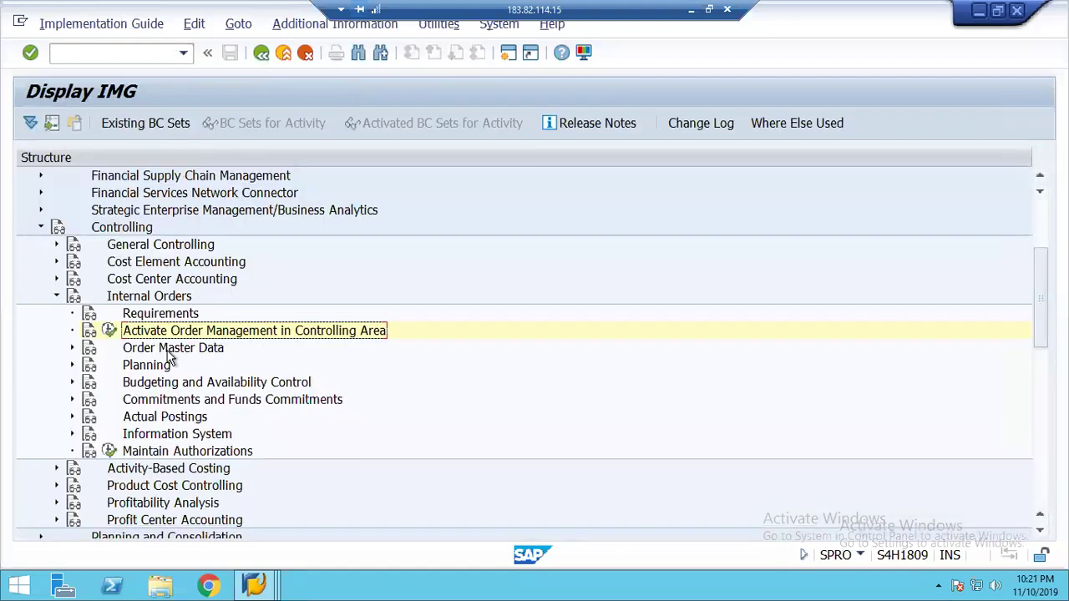
- Expand Order Master Data under Internal Orders and open the Define Order Types activity
{"action": "left_click", "coordinate": [168, 351]}
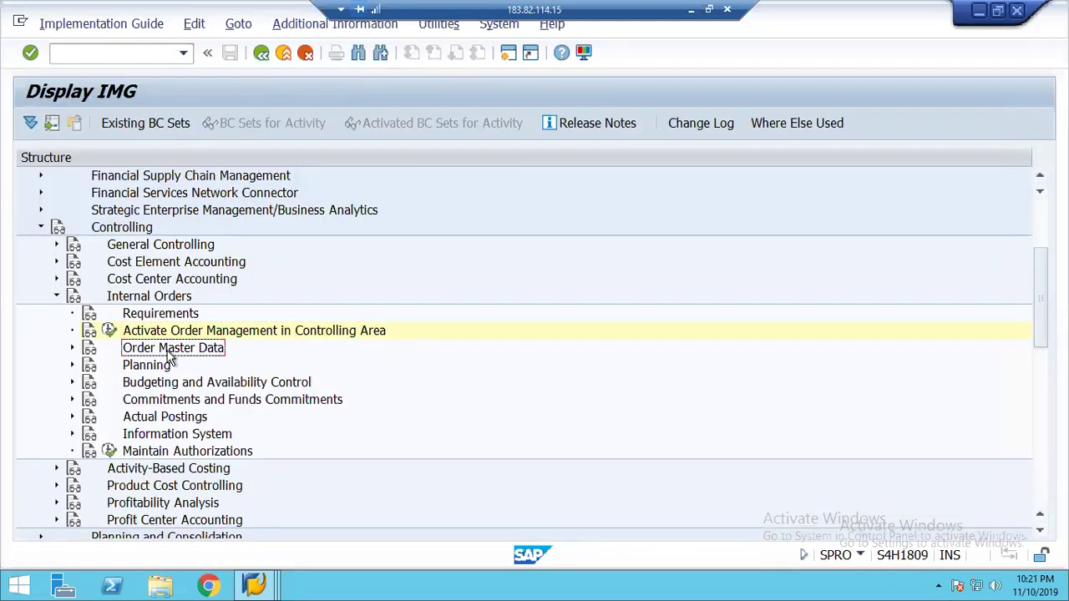
{"action": "left_click", "coordinate": [72, 349]}
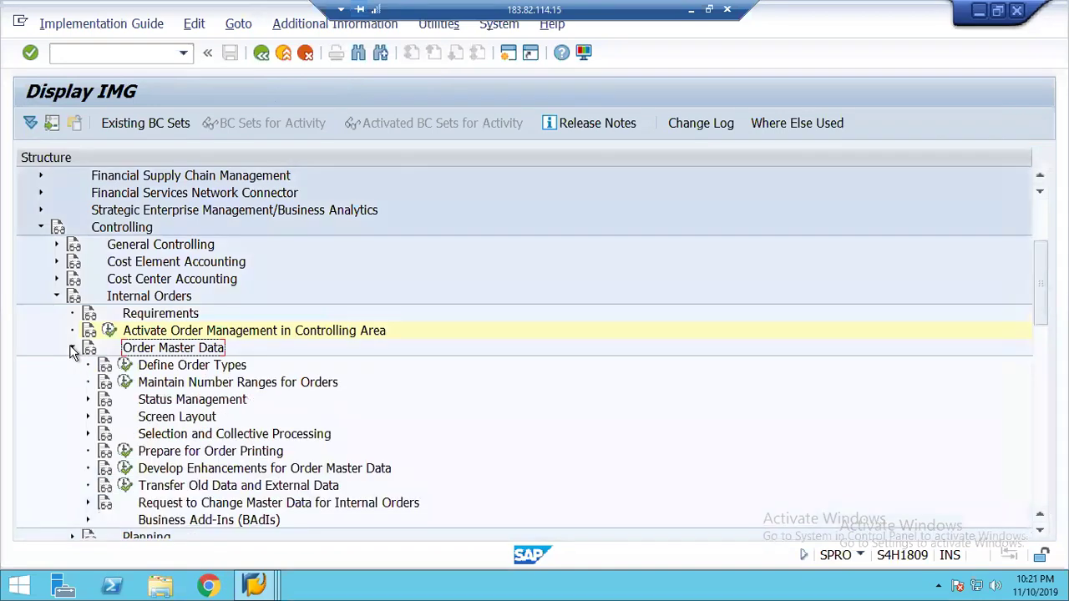
{"action": "left_click", "coordinate": [184, 367]}
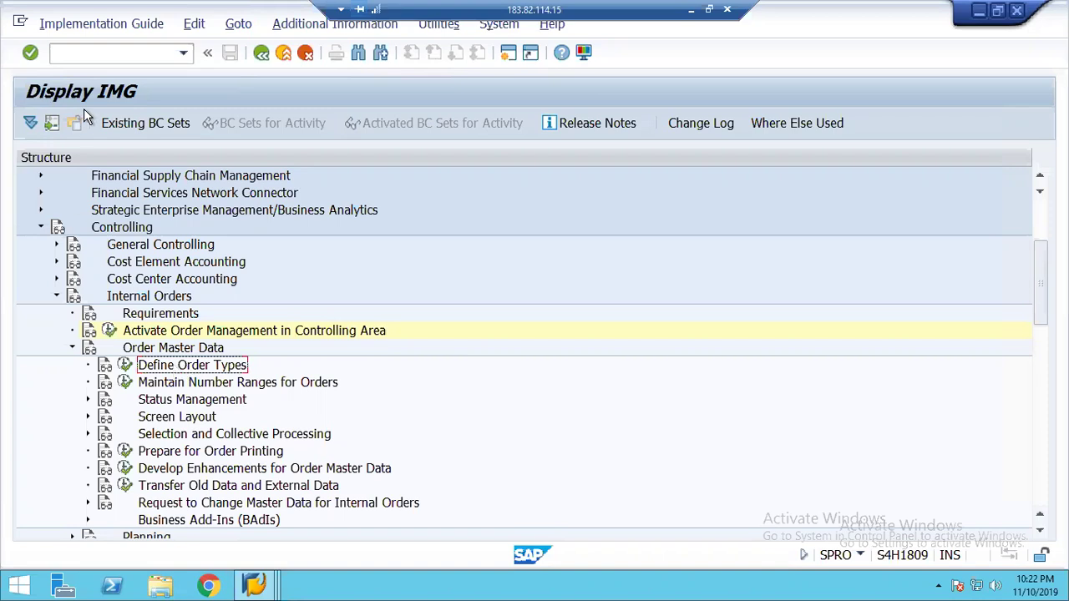
{"action": "left_click", "coordinate": [122, 227]}
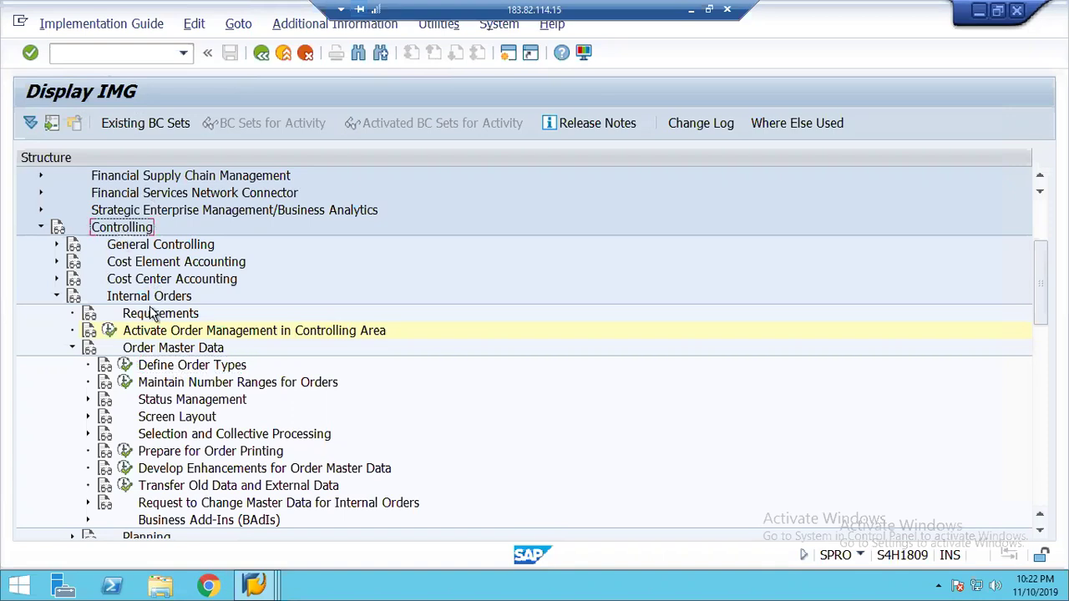
{"action": "left_click", "coordinate": [152, 298]}
{"action": "left_click", "coordinate": [160, 349]}
{"action": "left_click", "coordinate": [192, 366]}
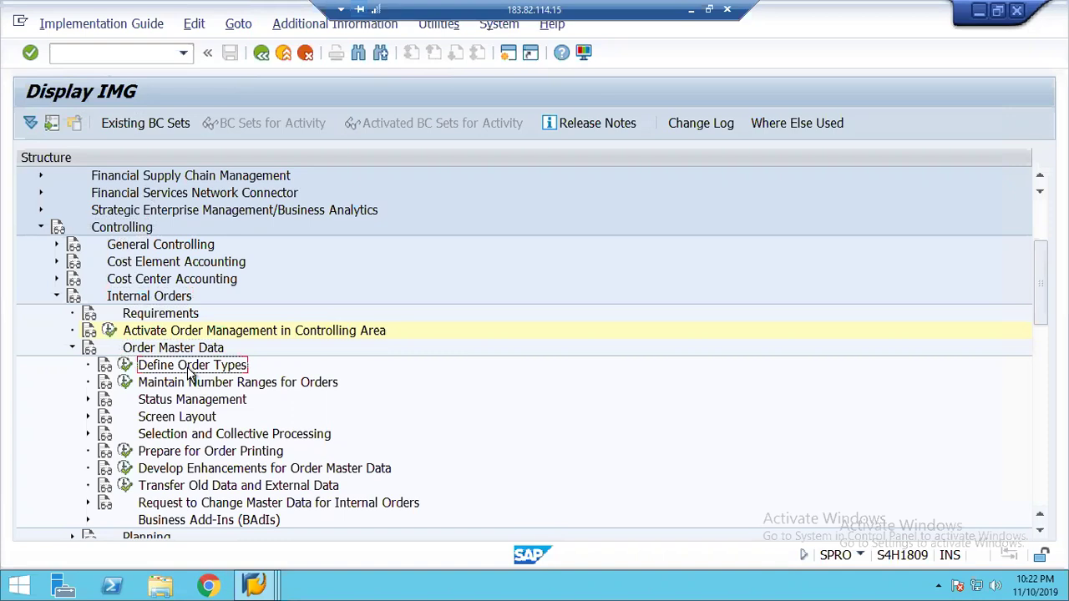
{"action": "left_click", "coordinate": [126, 367]}
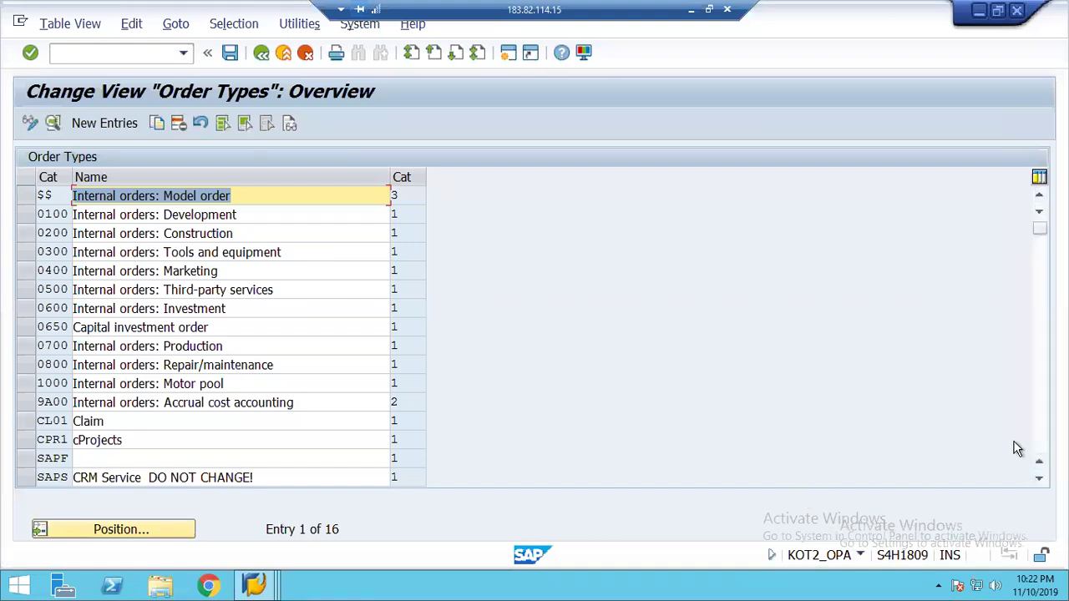
- Look through the existing order types and create a new entry with order category 01, Internal Order (Controlling)
{"action": "left_click", "coordinate": [1042, 449]}
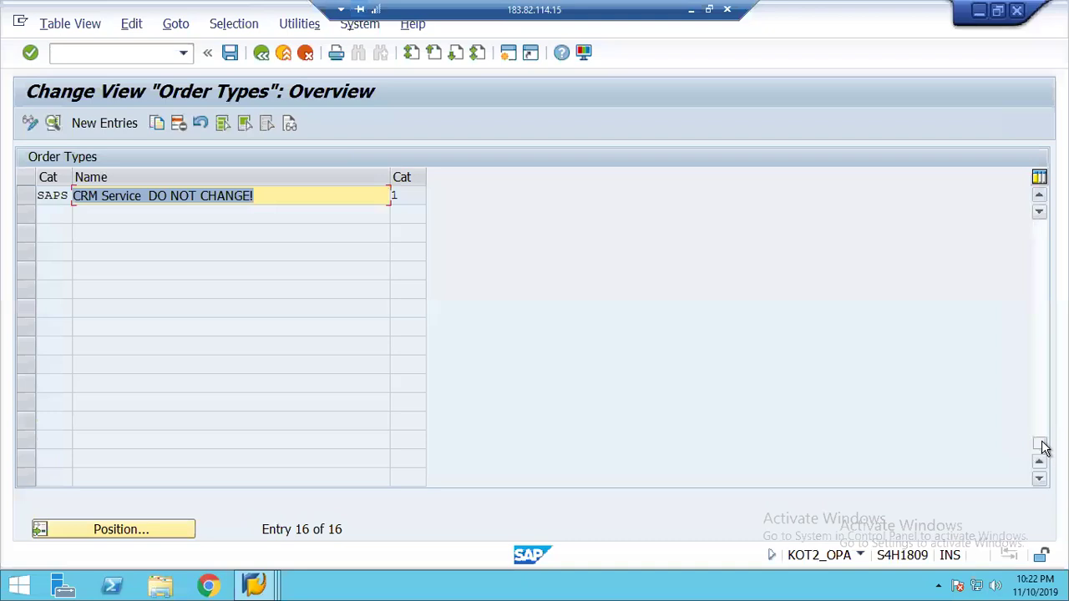
{"action": "left_click", "coordinate": [1040, 245]}
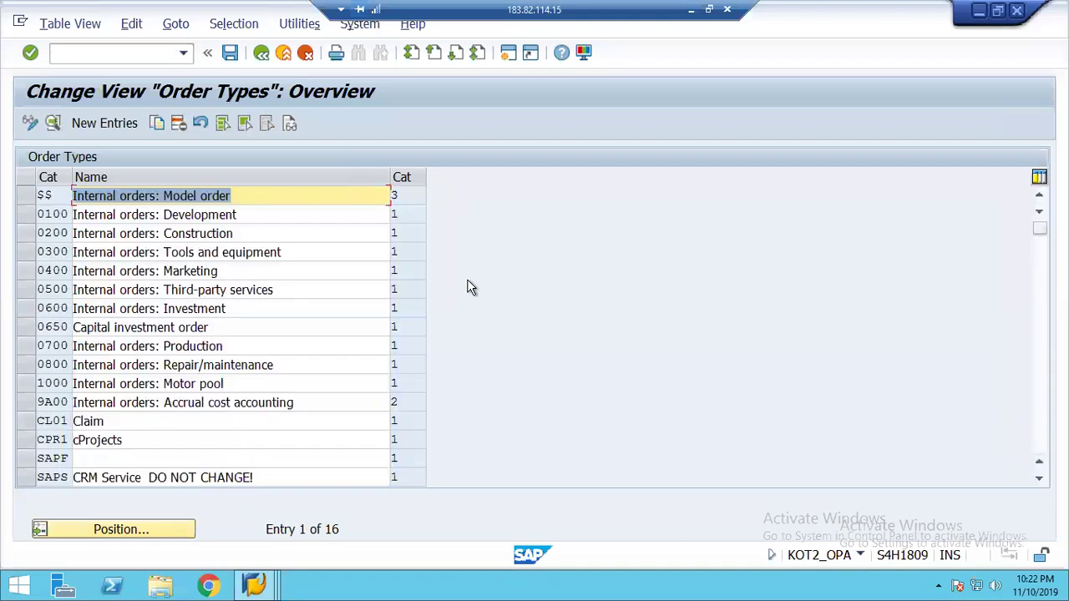
{"action": "left_click", "coordinate": [91, 123]}
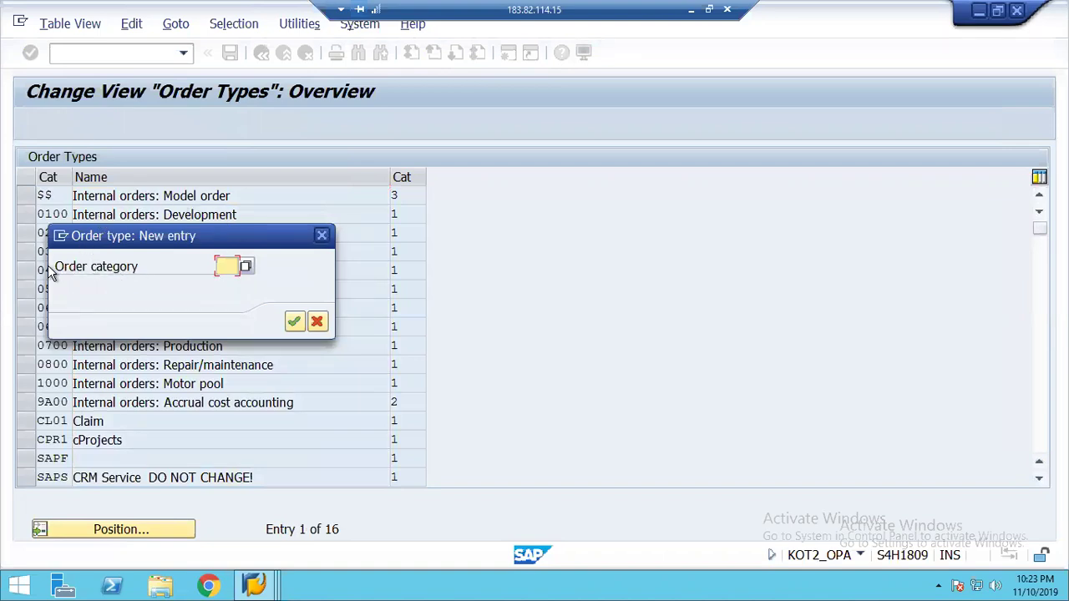
{"action": "left_click", "coordinate": [246, 268]}
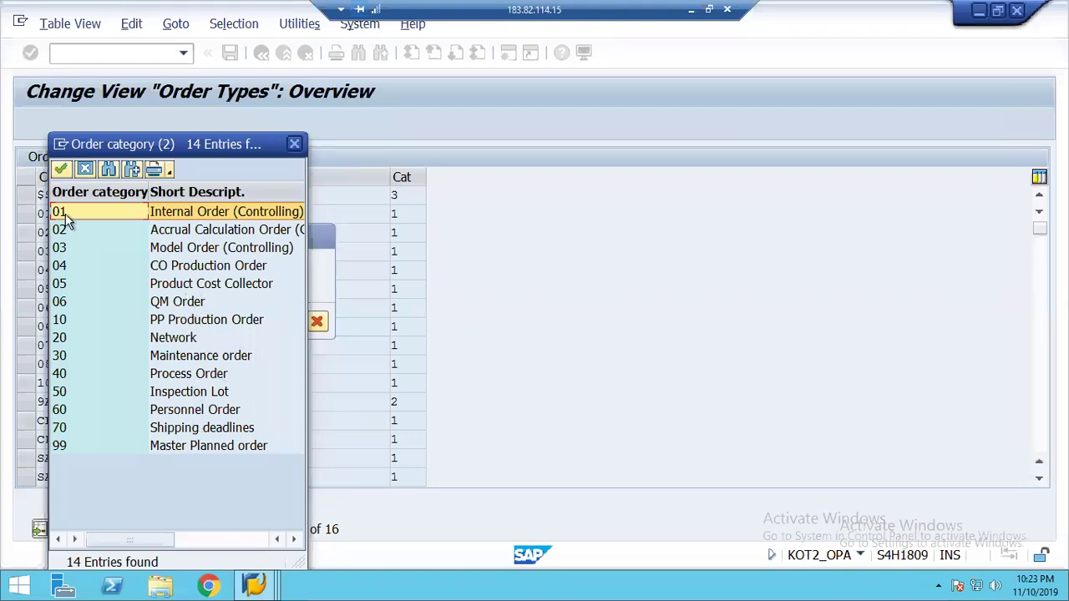
{"action": "left_click", "coordinate": [215, 219]}
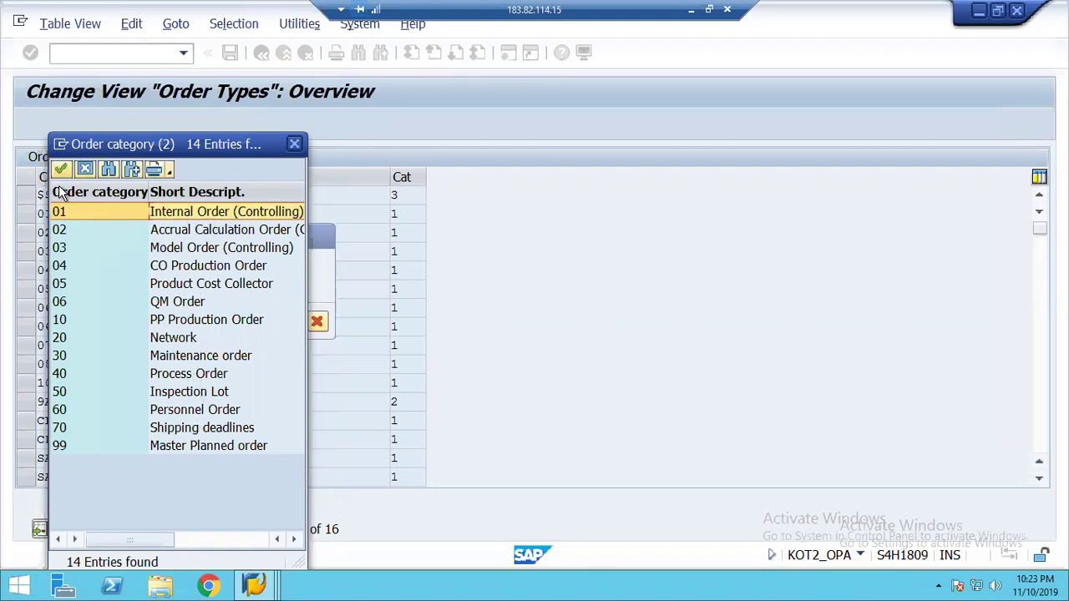
{"action": "double_click", "coordinate": [60, 213]}
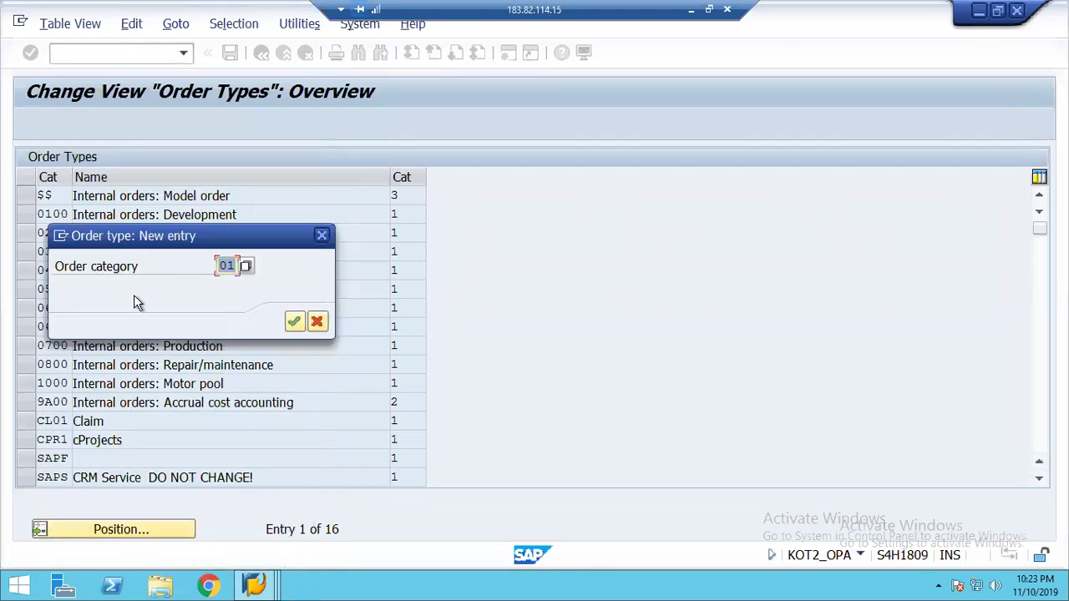
{"action": "left_click", "coordinate": [294, 323]}
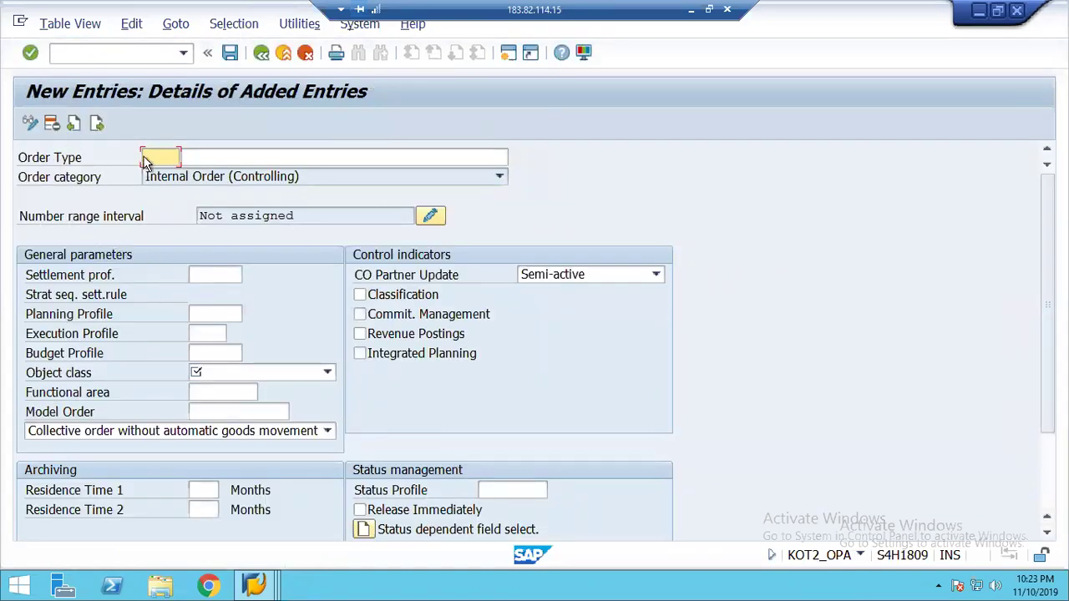
- Identify the new order type as 12SO with the description "Statistical Internal Order"
{"action": "type", "text": "12SO"}
{"action": "key", "text": "Tab"}
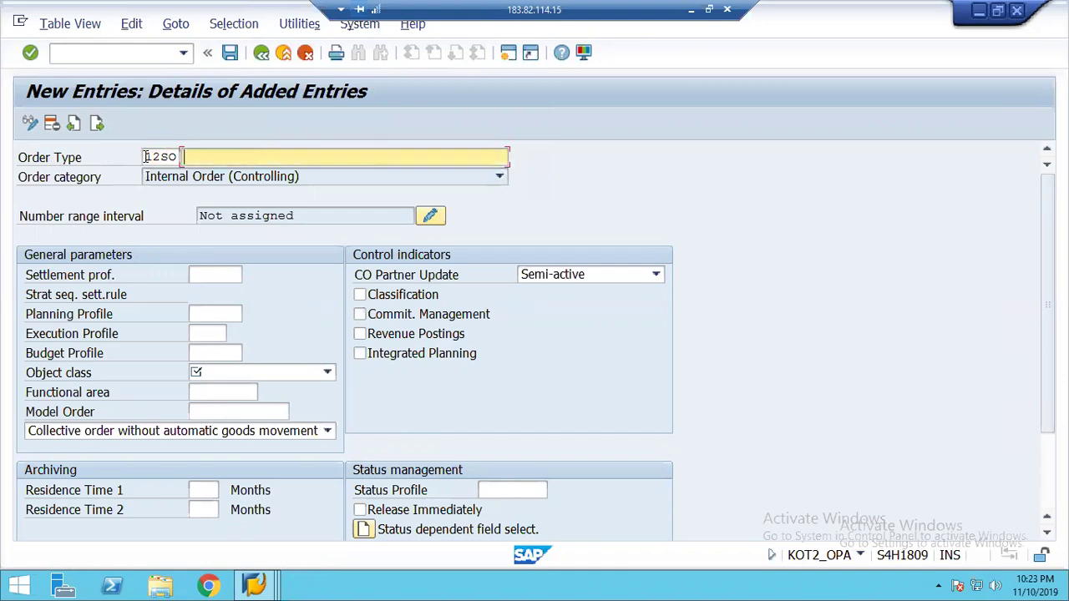
{"action": "type", "text": "Statistical Int"}
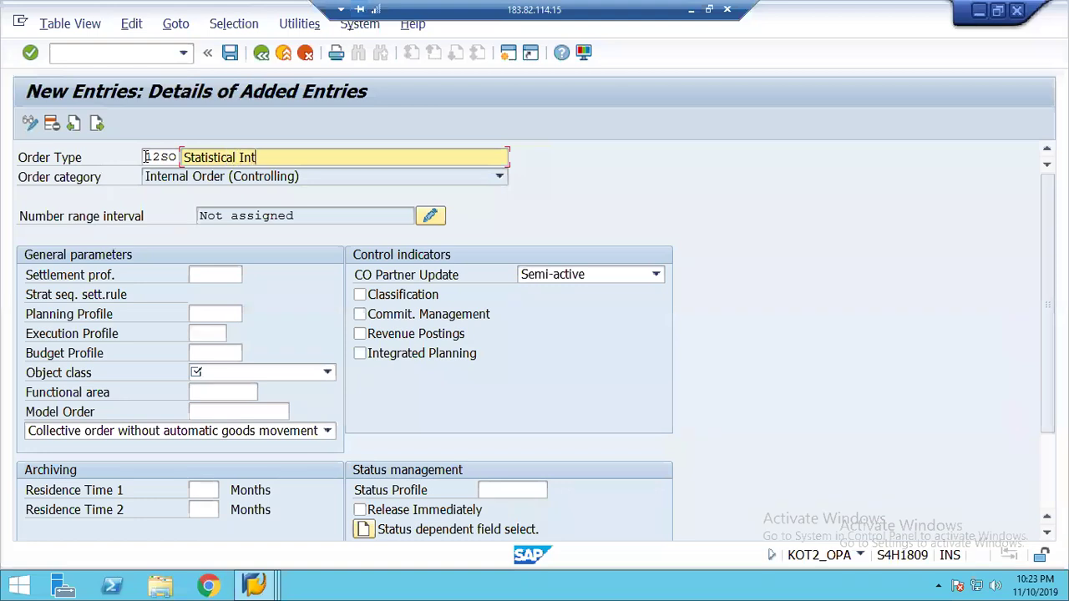
{"action": "type", "text": "ernal Order"}
{"action": "left_click", "coordinate": [199, 275]}
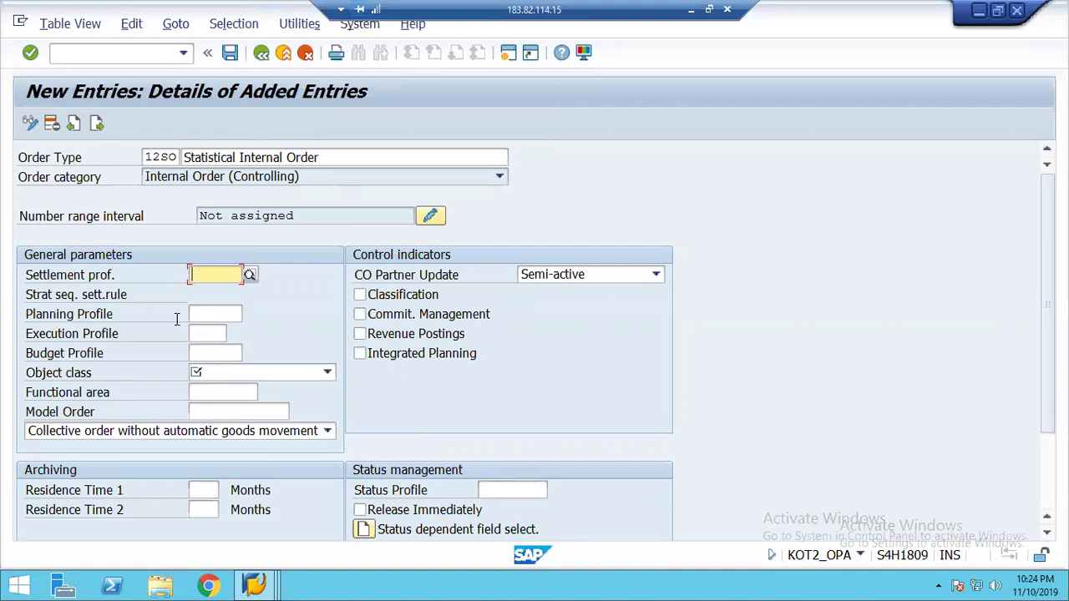
{"action": "left_click", "coordinate": [222, 315]}
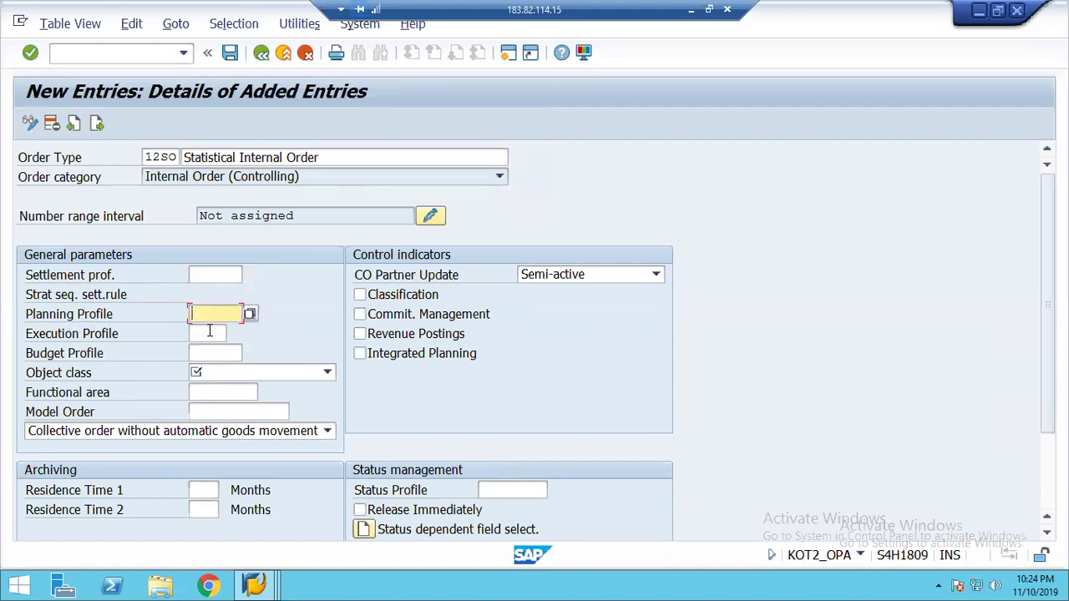
{"action": "left_click", "coordinate": [202, 334]}
{"action": "left_click", "coordinate": [201, 313]}
{"action": "left_click", "coordinate": [204, 331]}
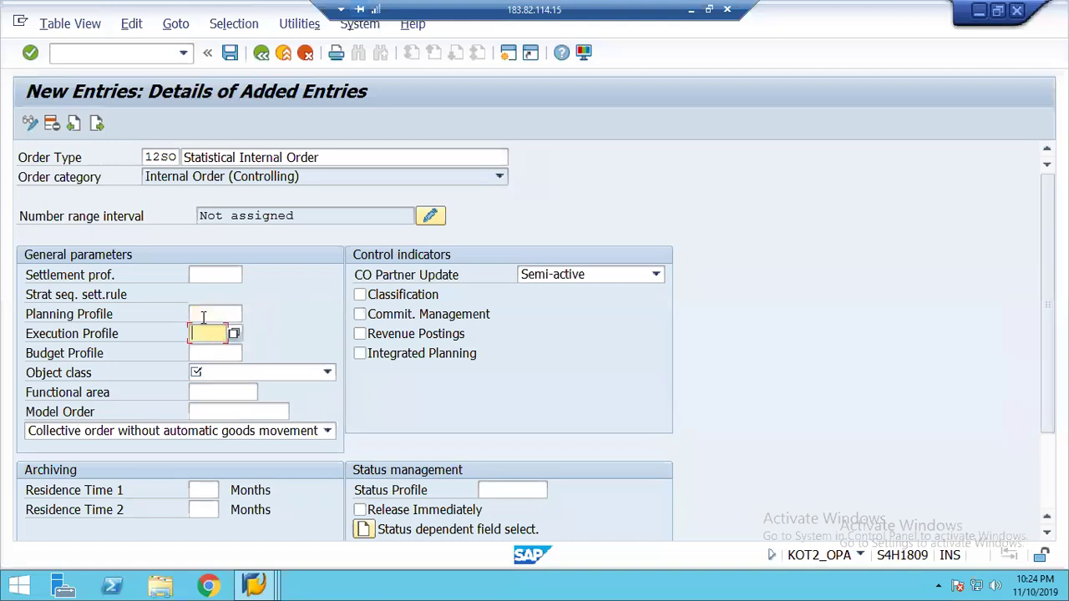
{"action": "left_click", "coordinate": [202, 352]}
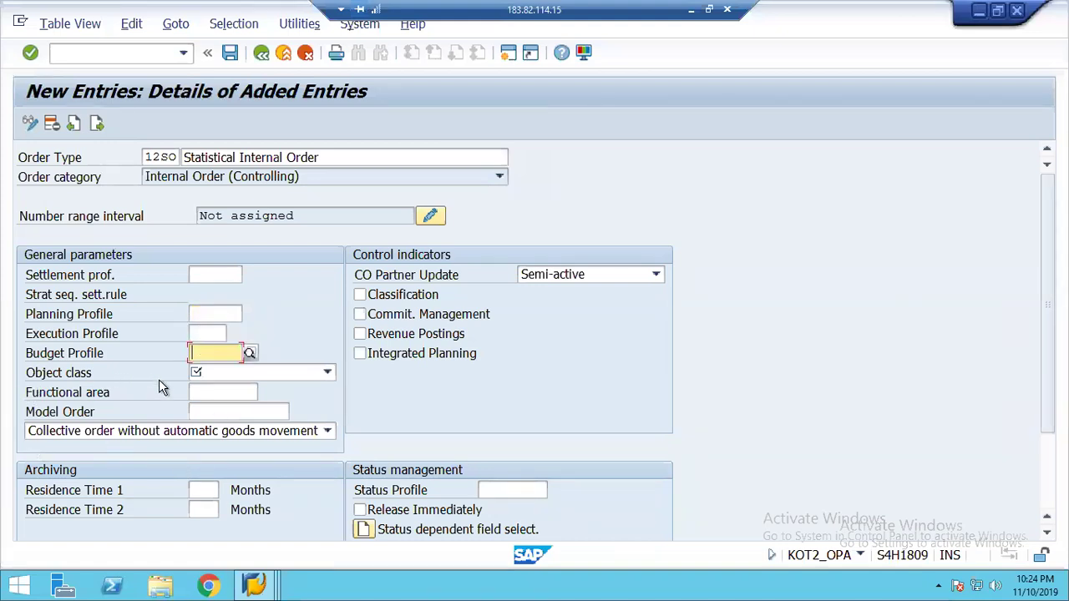
- Set the order type's object class to Overhead costs and Residence Time 1 to 3 months
{"action": "left_click", "coordinate": [326, 373]}
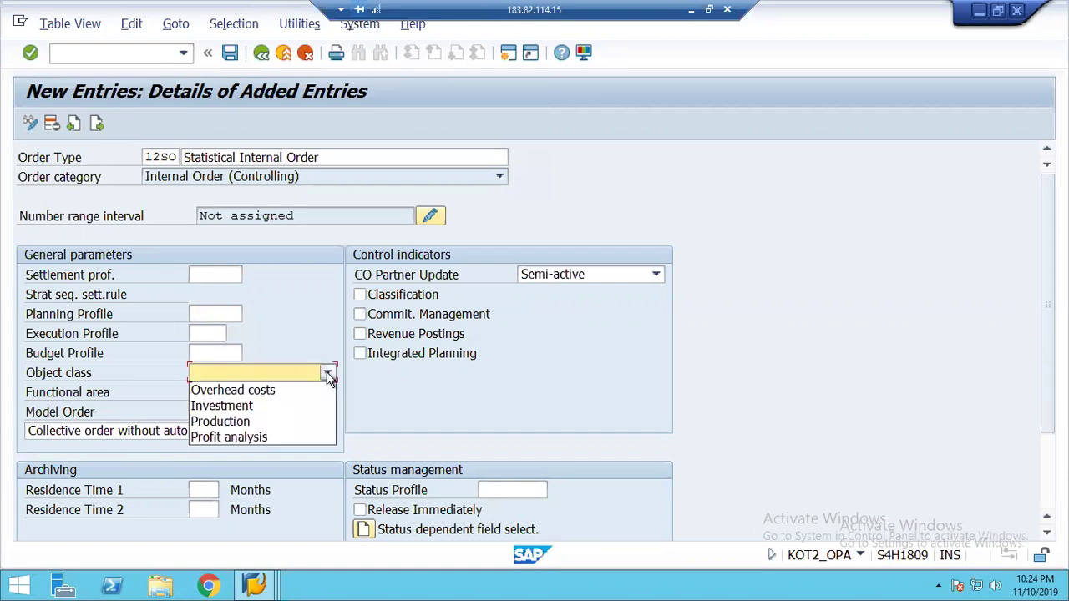
{"action": "left_click", "coordinate": [257, 391]}
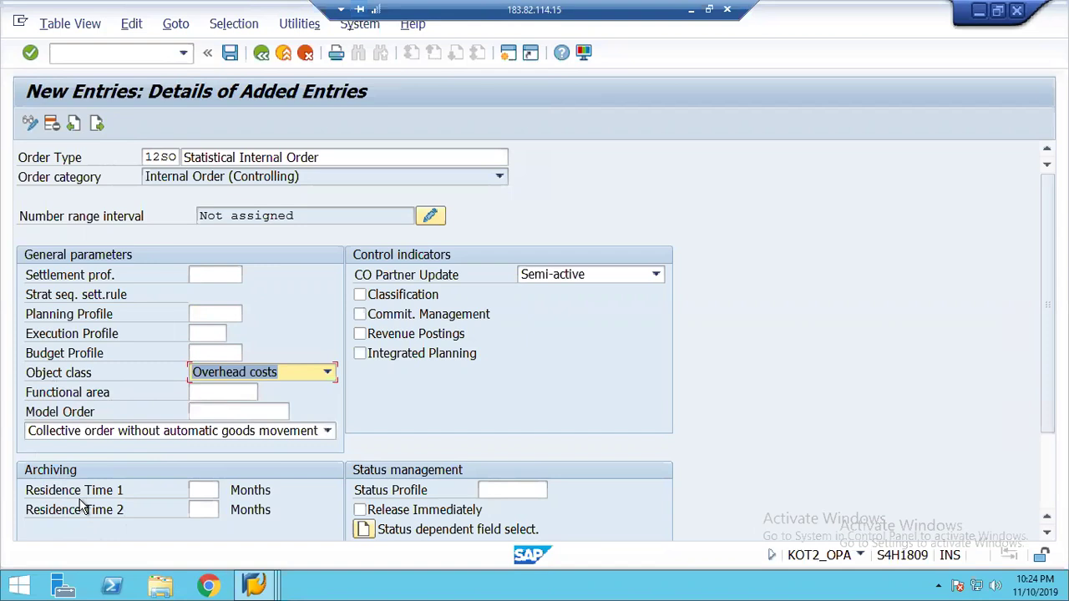
{"action": "left_click", "coordinate": [215, 491]}
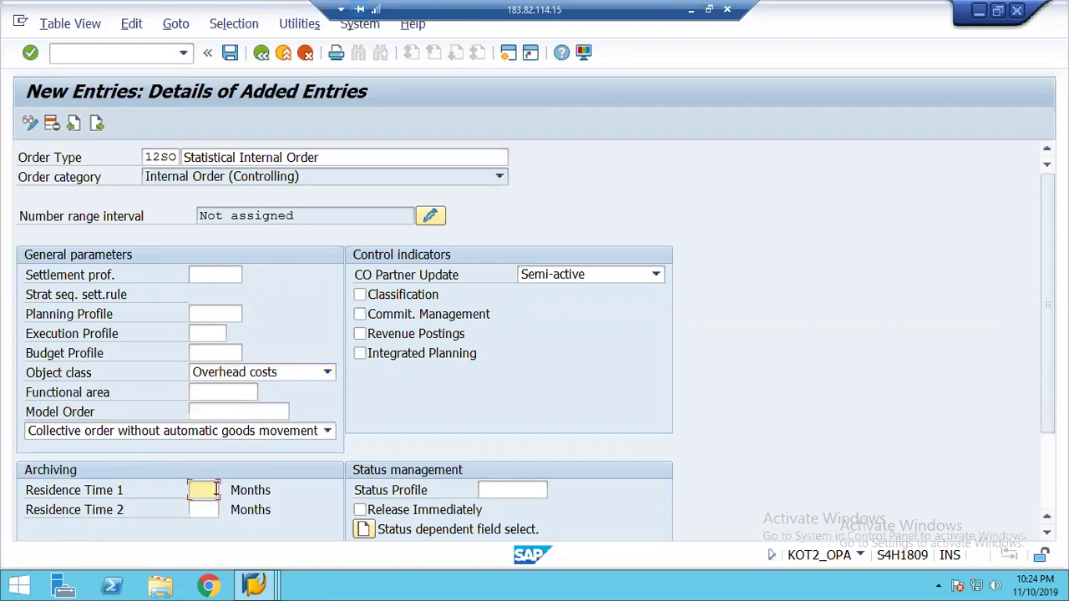
{"action": "type", "text": "3"}
- Assign status profile 00000002 (Internal Orders) to the order type, leaving Release Immediately cleared
{"action": "scroll", "coordinate": [466, 289], "scroll_direction": "down", "scroll_amount": 1}
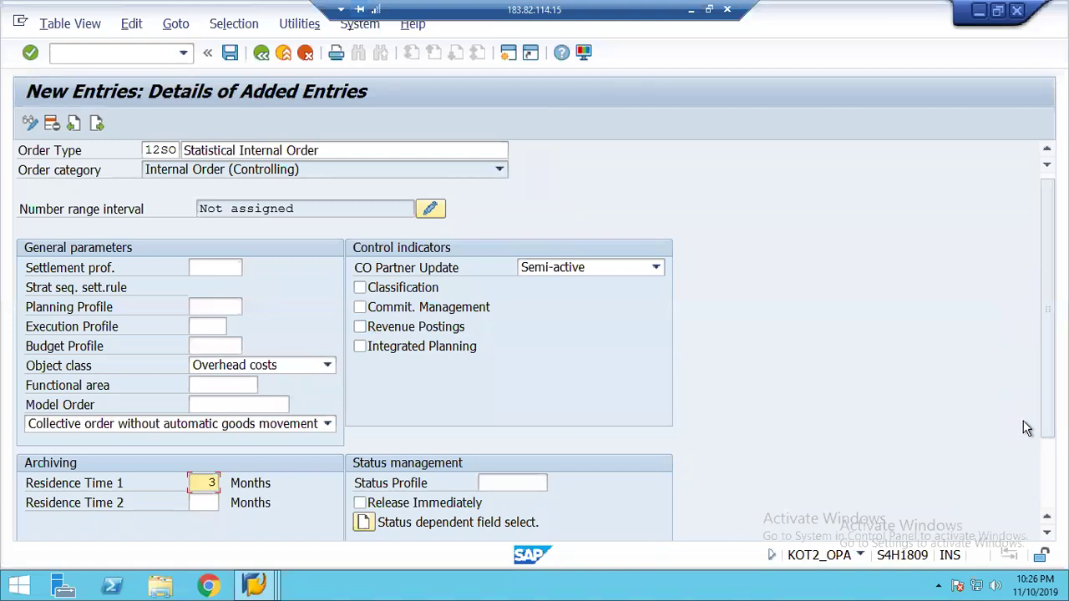
{"action": "scroll", "coordinate": [535, 340], "scroll_direction": "down", "scroll_amount": 5}
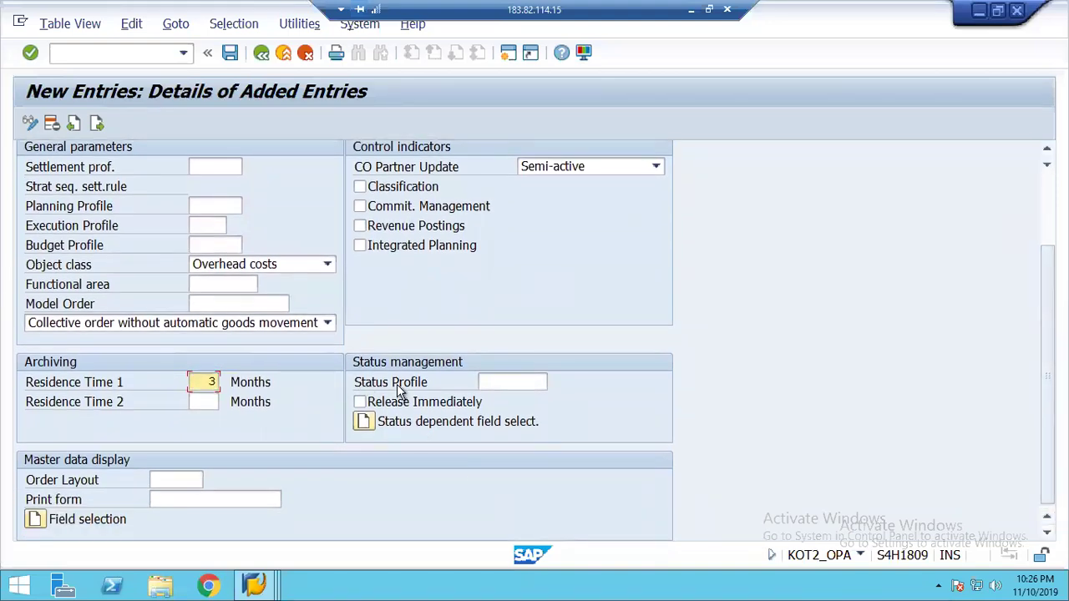
{"action": "left_click", "coordinate": [485, 383]}
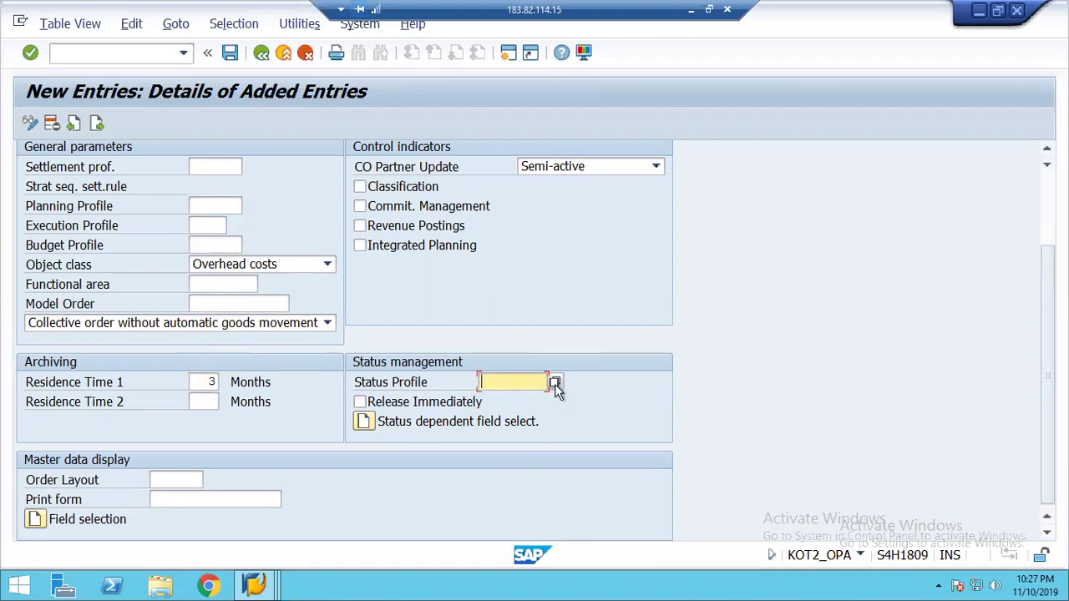
{"action": "left_click", "coordinate": [555, 383]}
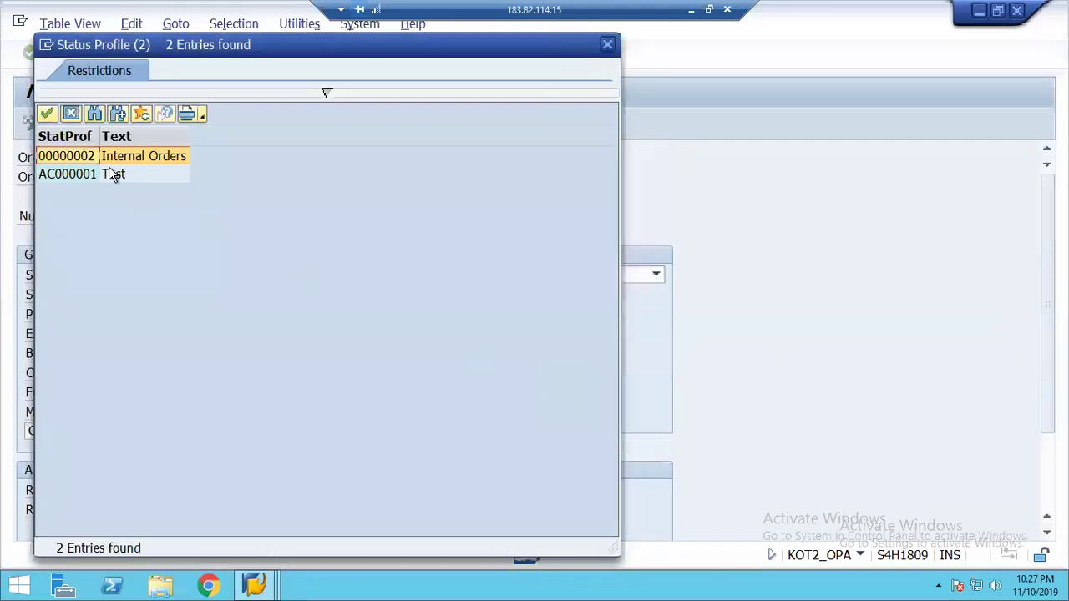
{"action": "double_click", "coordinate": [67, 159]}
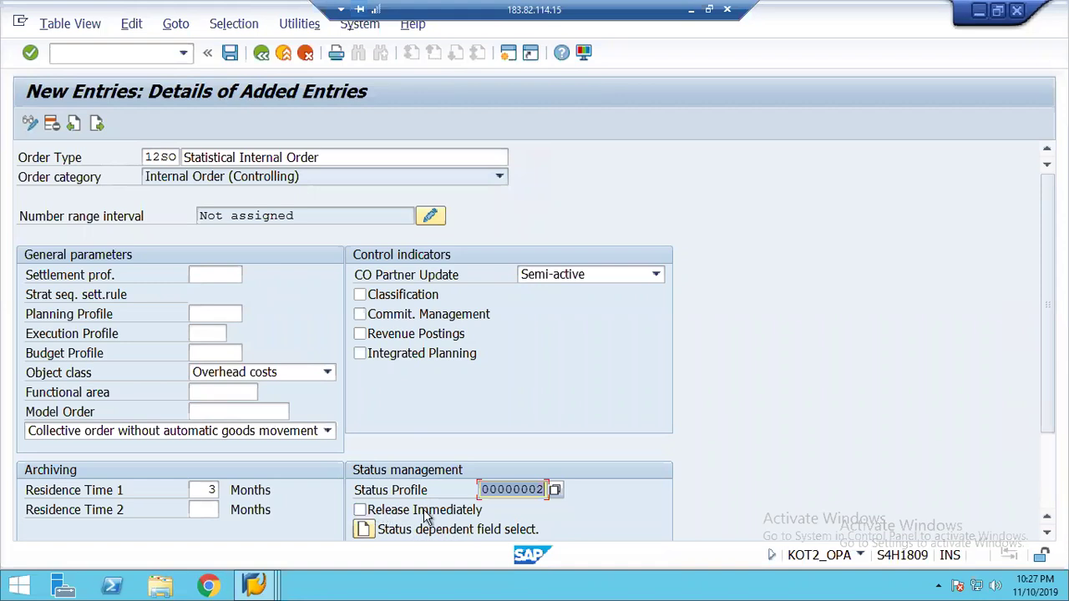
{"action": "left_click", "coordinate": [361, 515]}
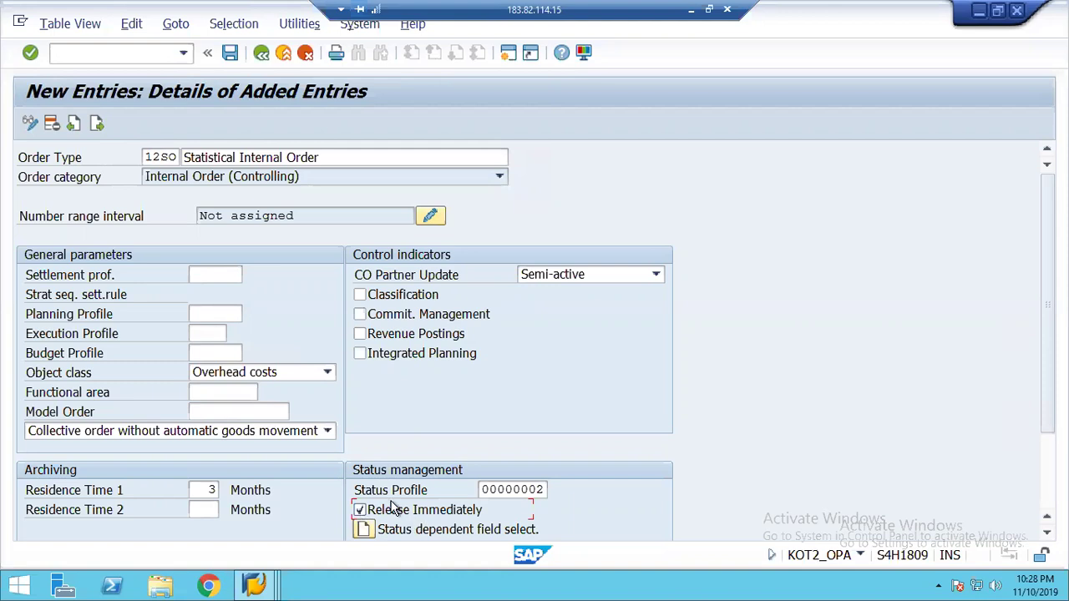
{"action": "left_click", "coordinate": [374, 509]}
- Save order type 12SO in customizing request S18K900149 and open its master data field selection
{"action": "scroll", "coordinate": [1047, 334], "scroll_direction": "down", "scroll_amount": 3}
{"action": "scroll", "coordinate": [293, 535], "scroll_direction": "down", "scroll_amount": 2}
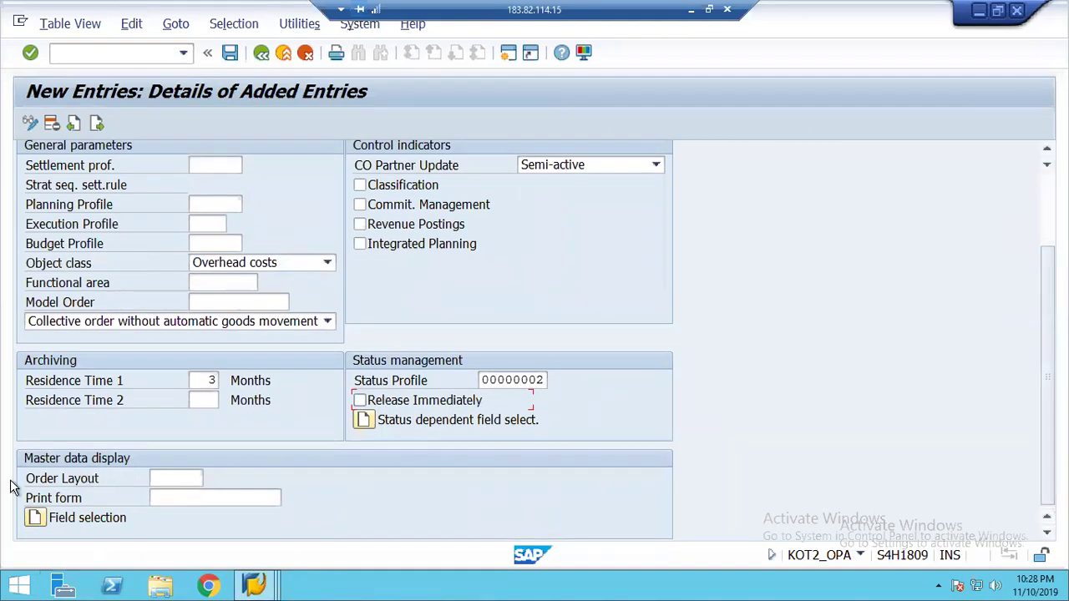
{"action": "left_click", "coordinate": [31, 519]}
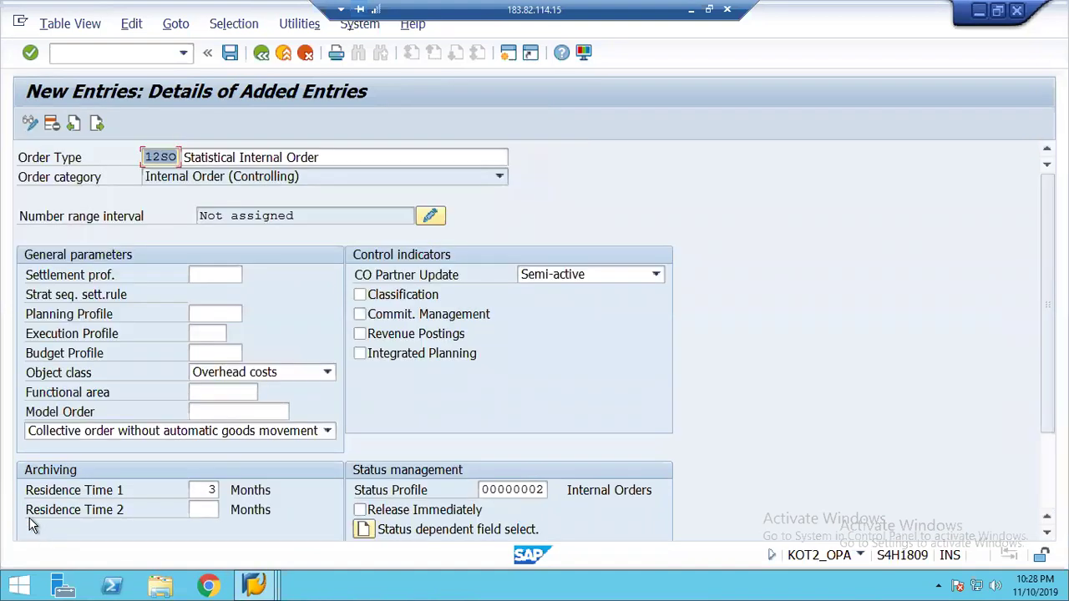
{"action": "left_click", "coordinate": [1045, 480]}
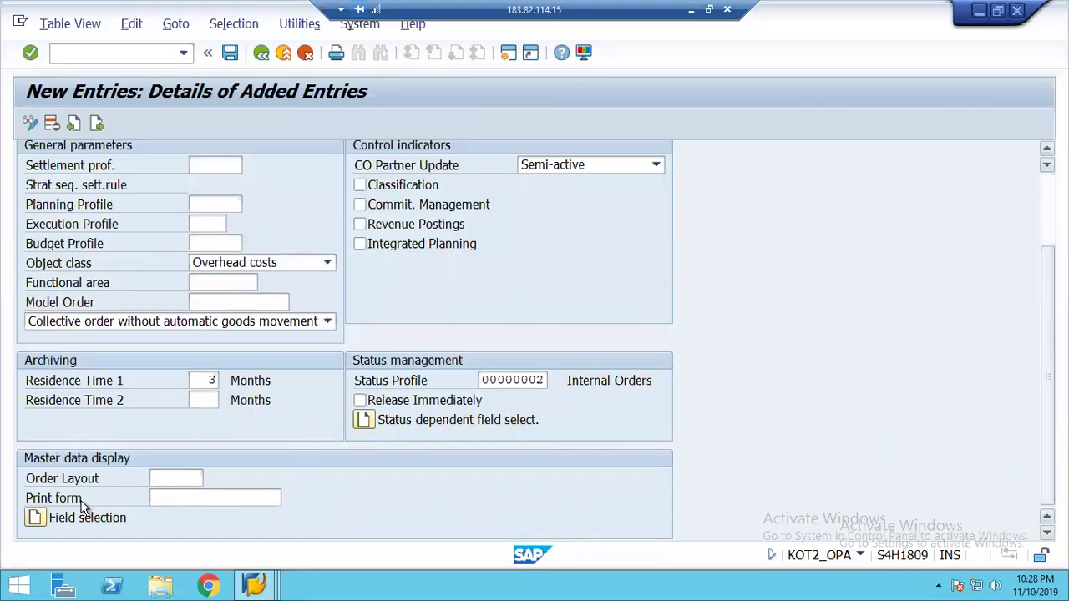
{"action": "left_click", "coordinate": [38, 517]}
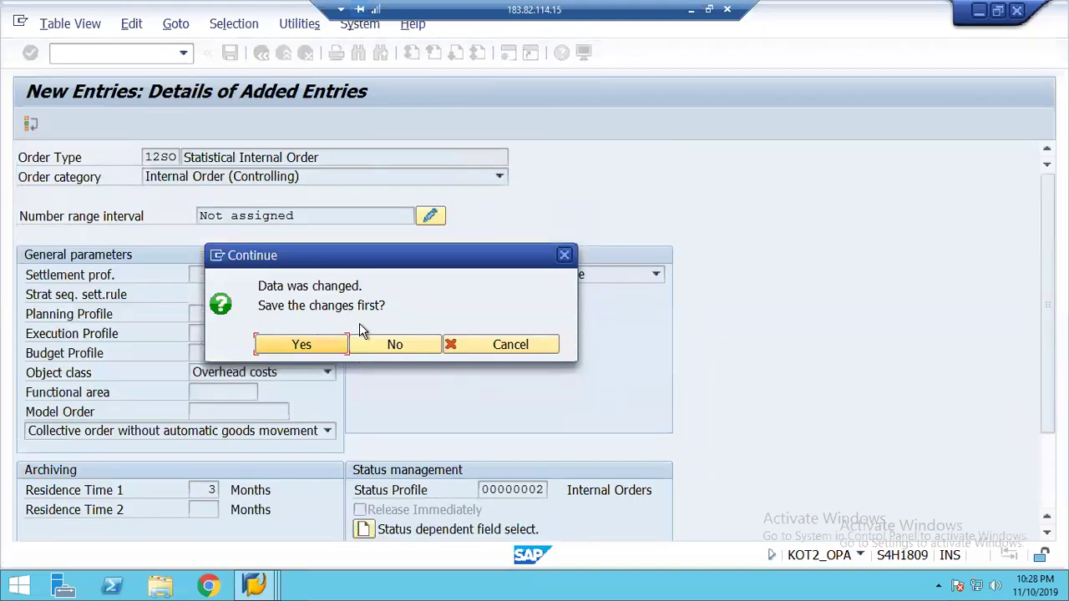
{"action": "left_click", "coordinate": [288, 347]}
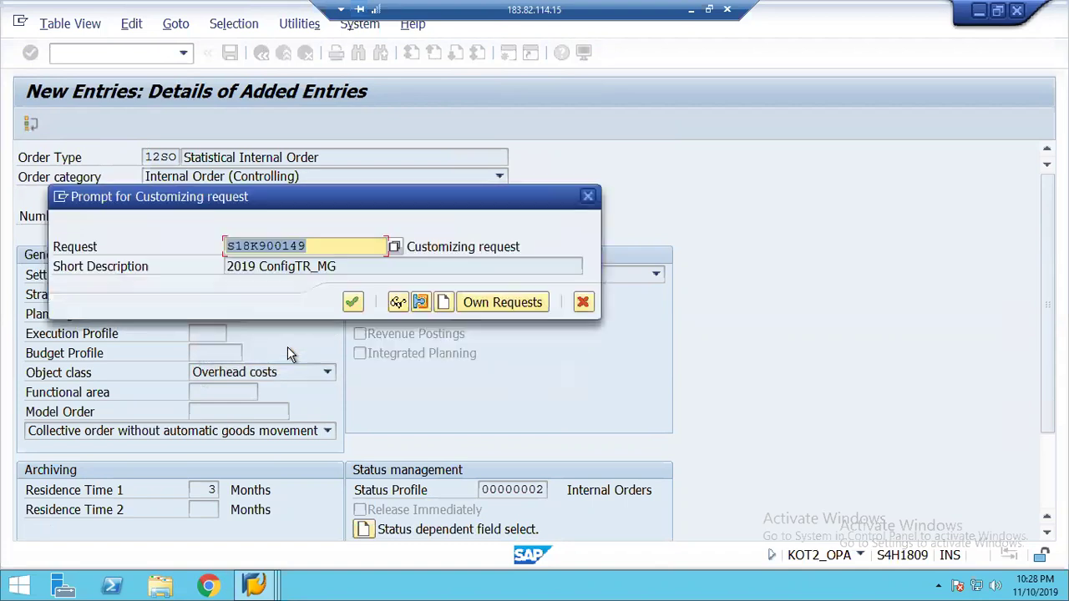
{"action": "left_click", "coordinate": [351, 302]}
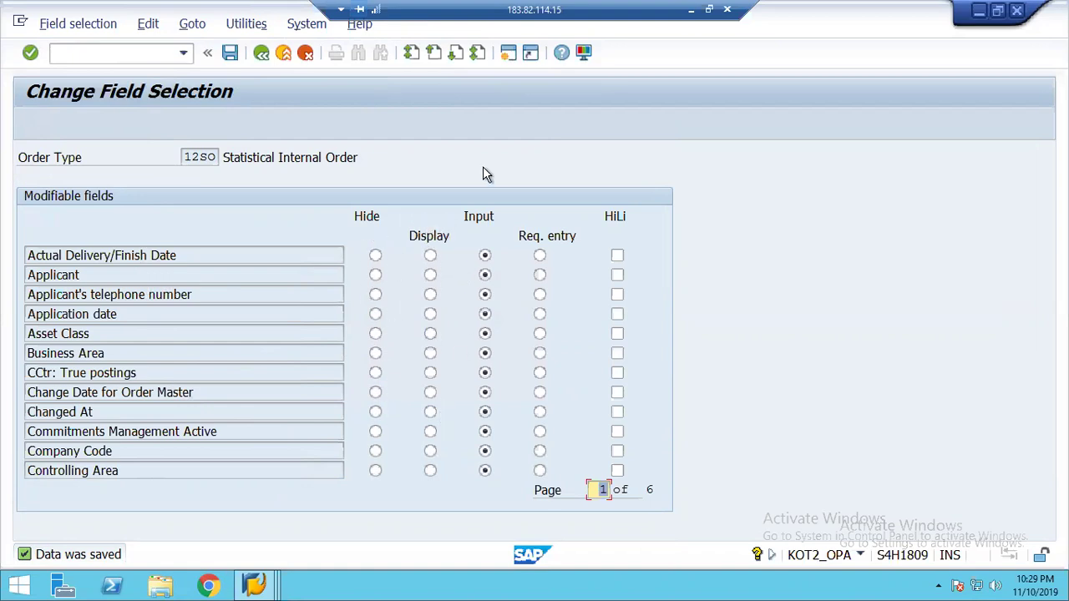
- Read the field help for the HiLi indicator of Actual Delivery/Finish Date, leaving the indicator cleared
{"action": "left_click", "coordinate": [617, 256]}
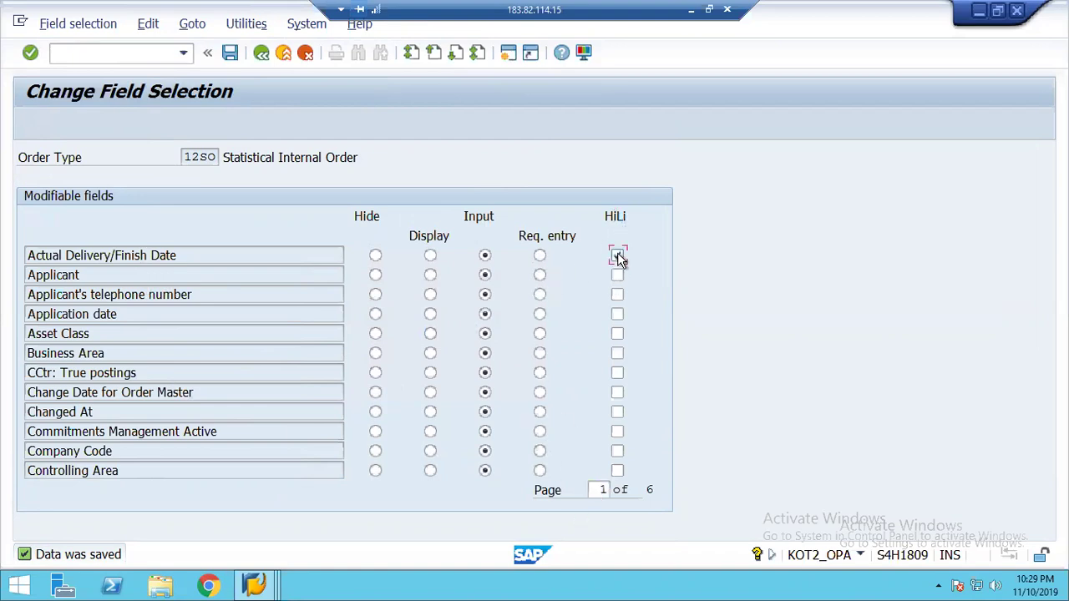
{"action": "key", "text": "F1"}
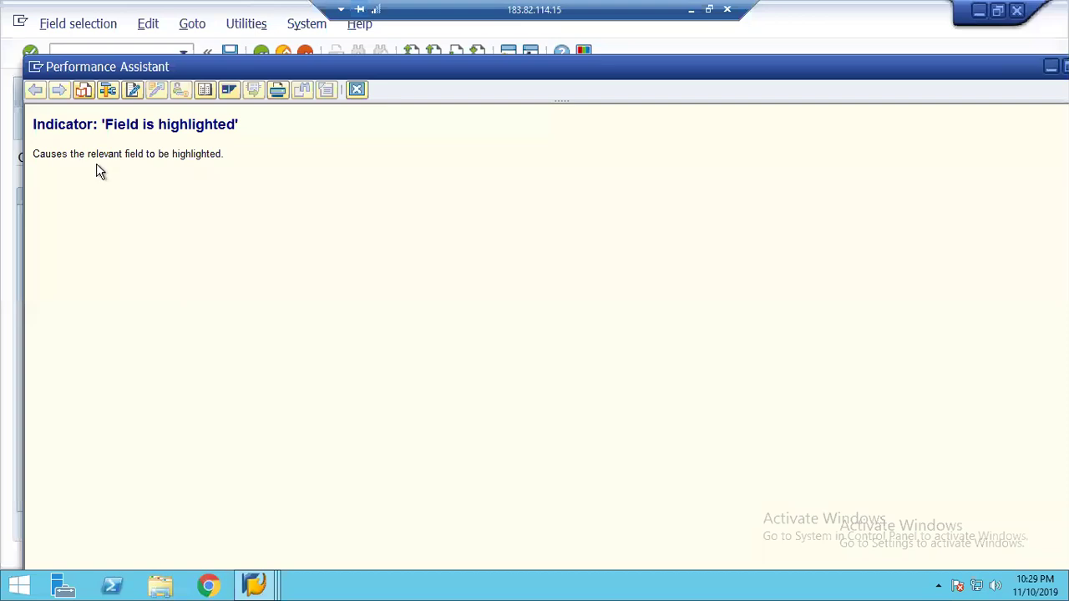
{"action": "left_click", "coordinate": [362, 91]}
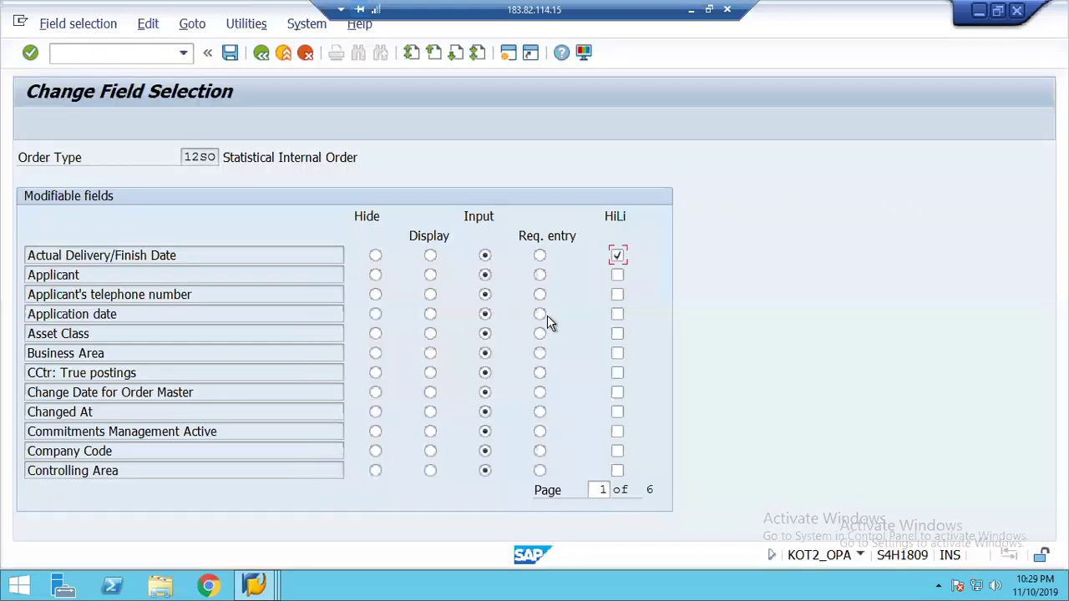
{"action": "left_click", "coordinate": [614, 256]}
- Save the field selection with the modifiable fields kept as Input, and save order type 12SO without processing its number range
{"action": "left_click", "coordinate": [454, 59]}
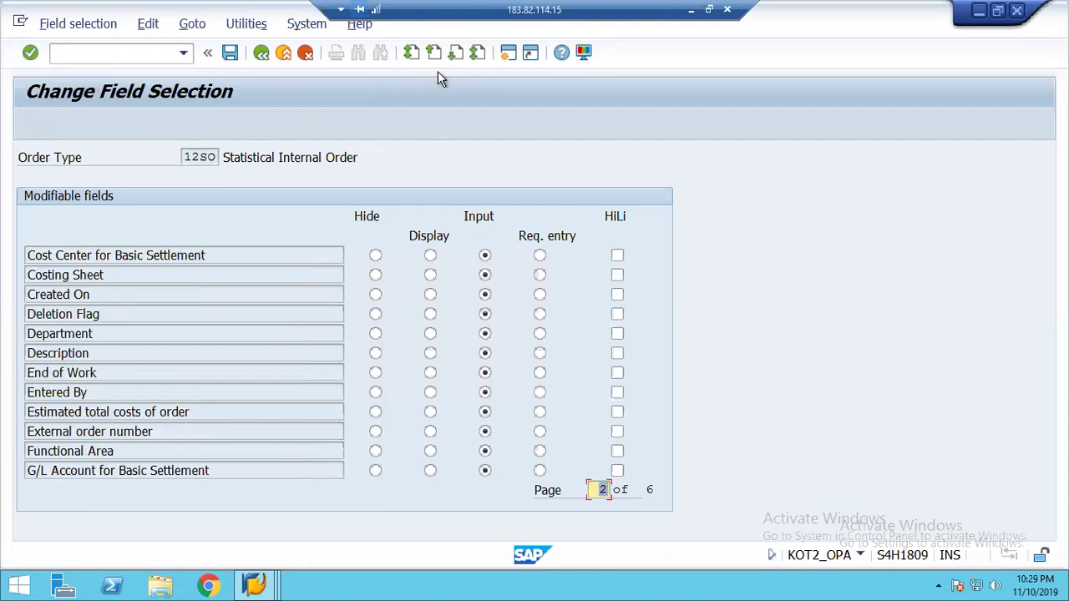
{"action": "left_click", "coordinate": [454, 58]}
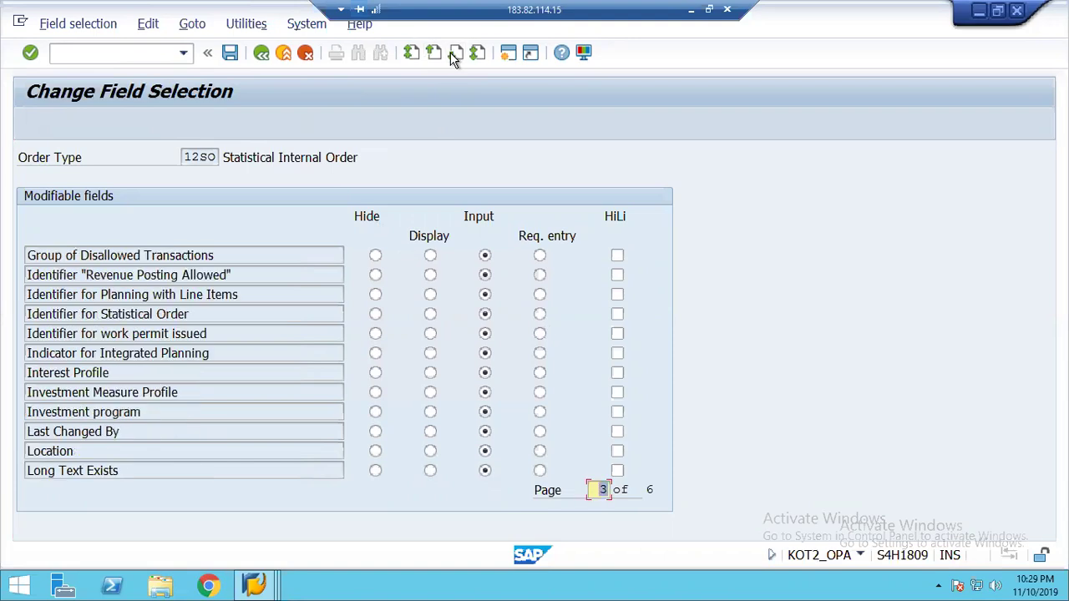
{"action": "left_click", "coordinate": [454, 58]}
{"action": "left_click", "coordinate": [454, 58]}
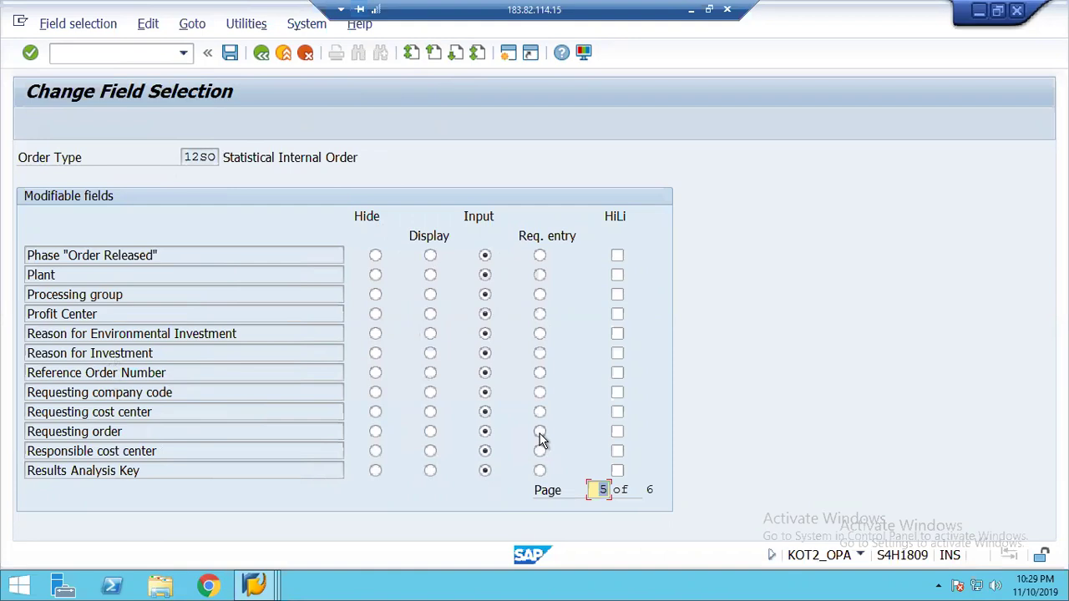
{"action": "left_click", "coordinate": [231, 55]}
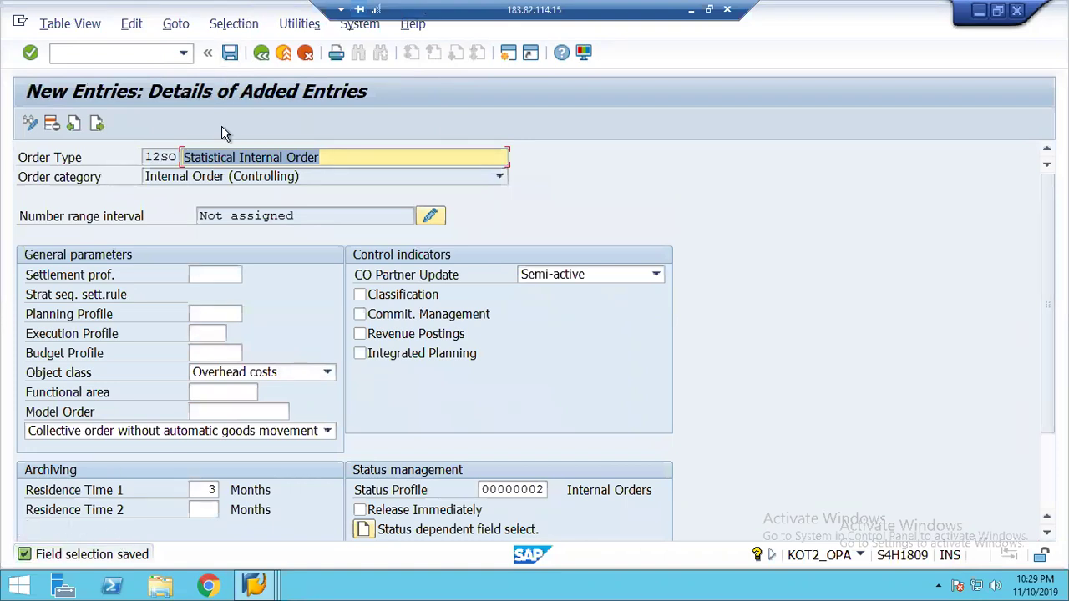
{"action": "left_click", "coordinate": [231, 55]}
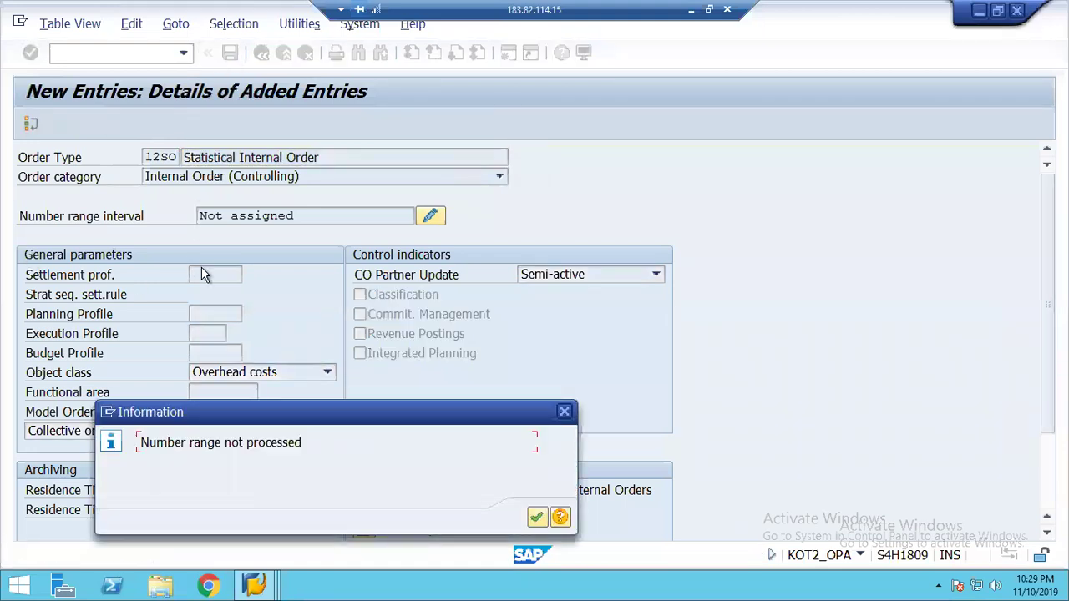
{"action": "left_click", "coordinate": [533, 519]}
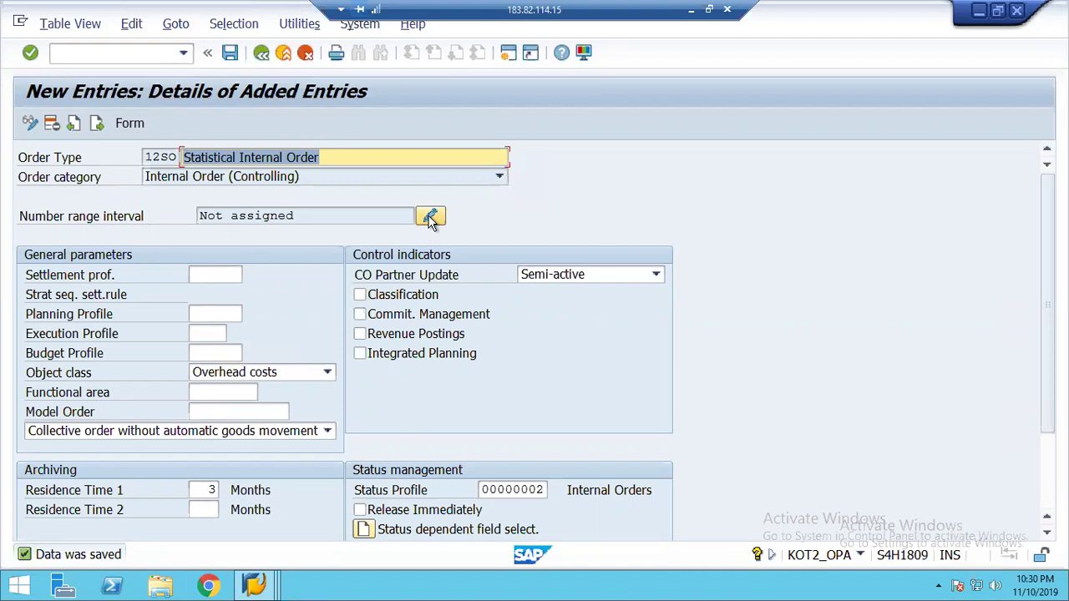
- Return to the IMG structure and open Maintain Number Ranges for Orders under Order Master Data
{"action": "left_click", "coordinate": [261, 61]}
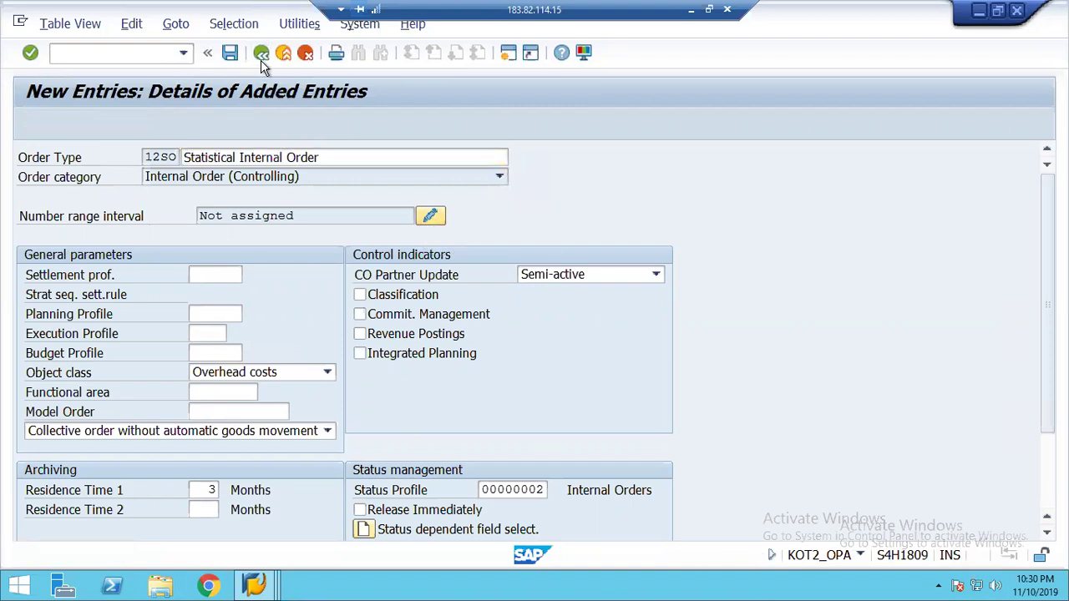
{"action": "left_click", "coordinate": [260, 60]}
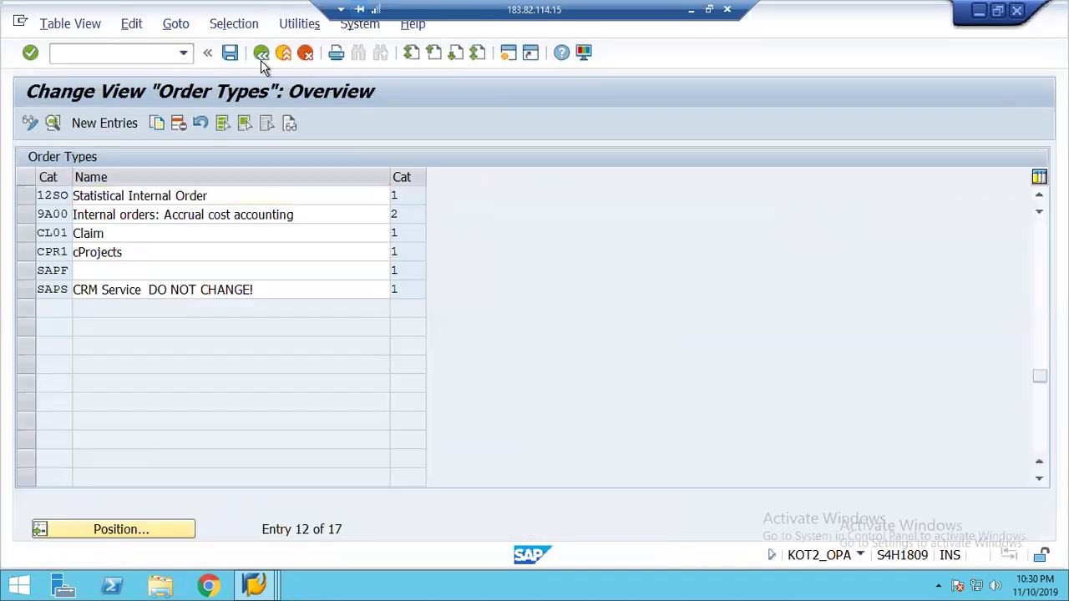
{"action": "left_click", "coordinate": [177, 386]}
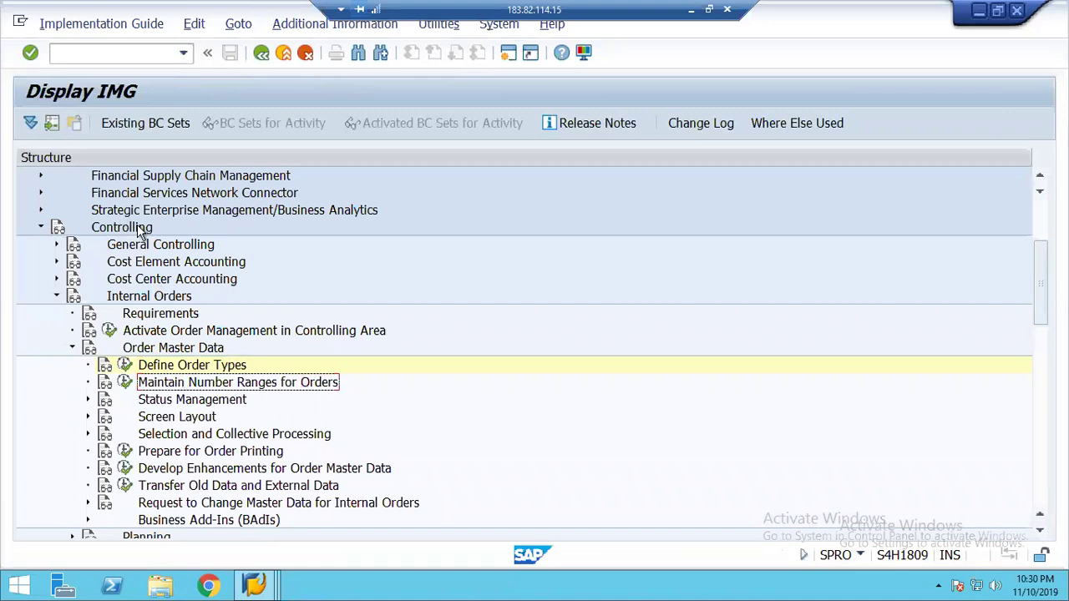
{"action": "left_click", "coordinate": [124, 381]}
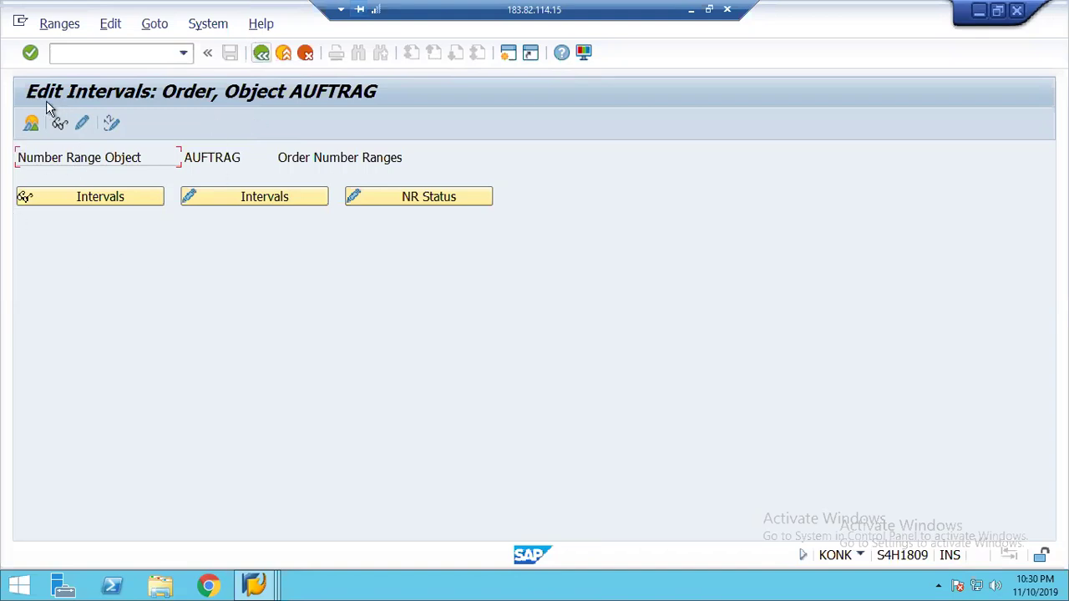
- Review the order number range intervals and the group overview of object AUFTRAG, locating order type 12SO among the listed elements
{"action": "left_click", "coordinate": [229, 200]}
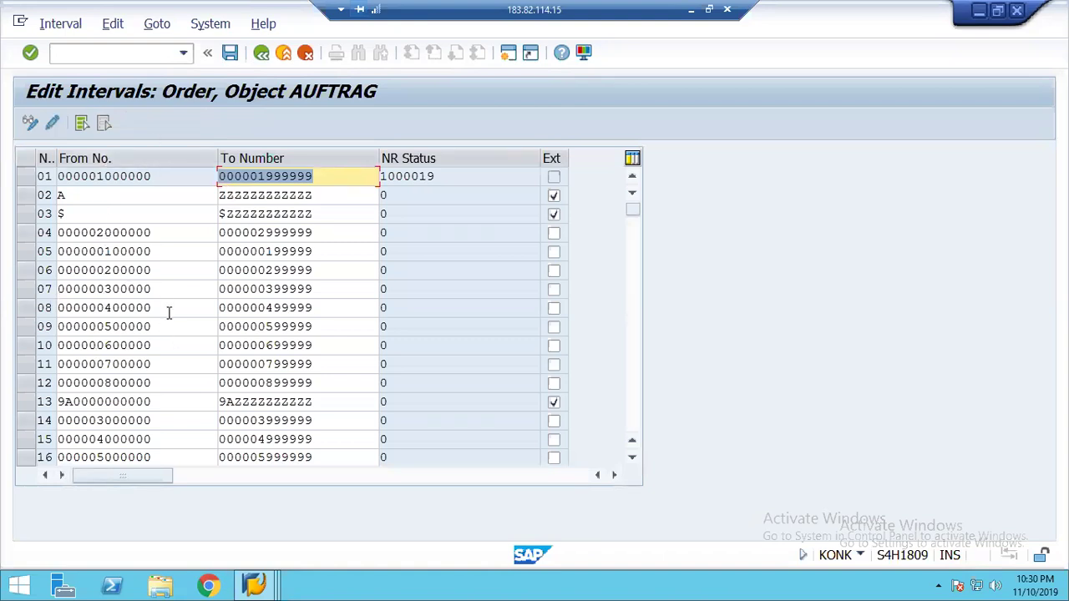
{"action": "left_click", "coordinate": [261, 52]}
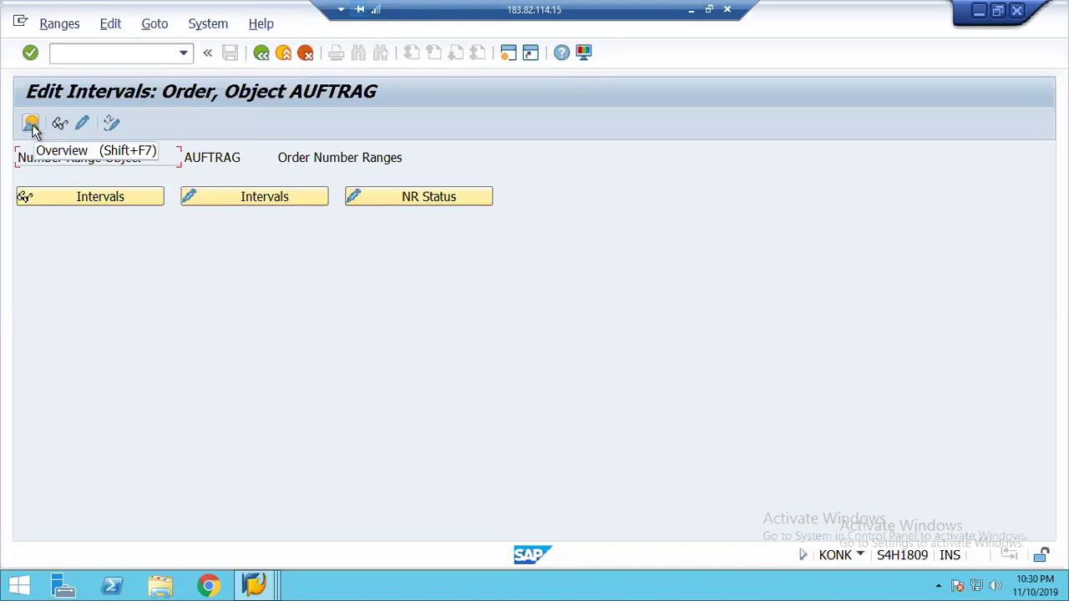
{"action": "left_click", "coordinate": [32, 126]}
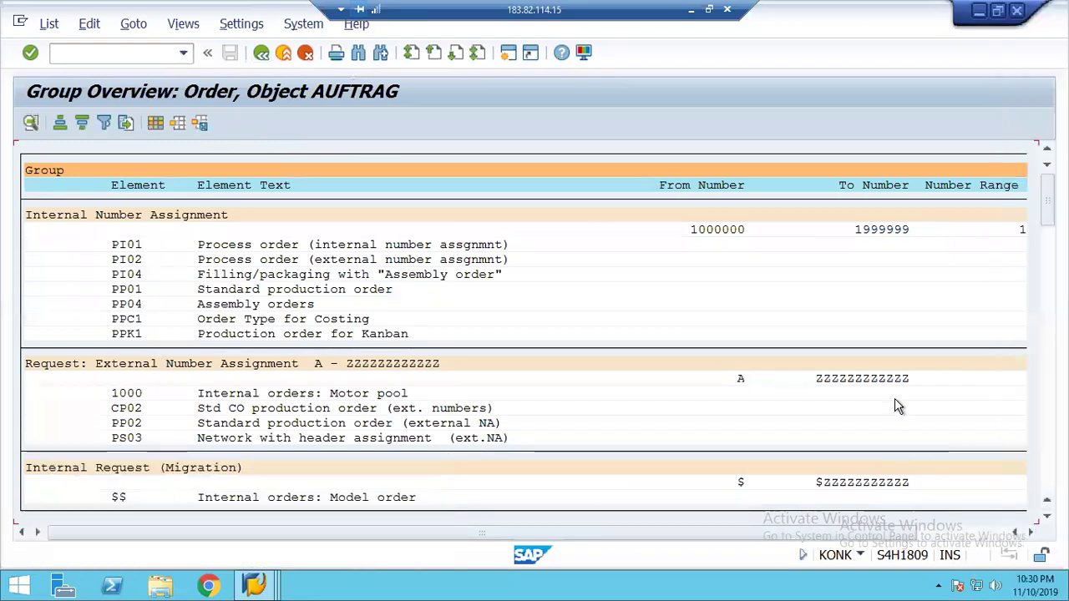
{"action": "left_click", "coordinate": [1047, 480]}
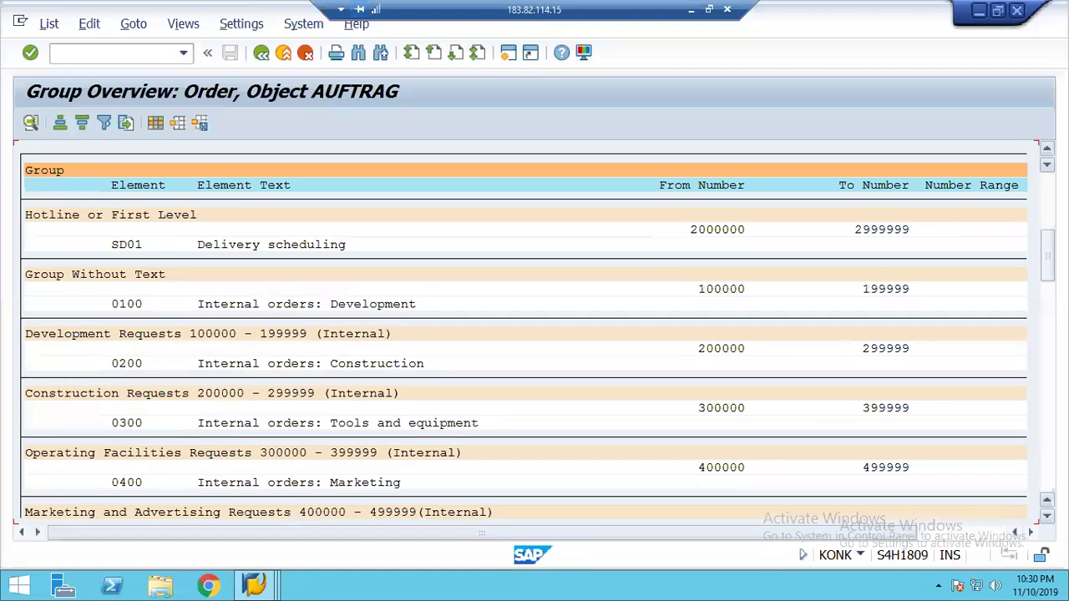
{"action": "key", "text": "Page_Down"}
{"action": "key", "text": "Page_Down"}
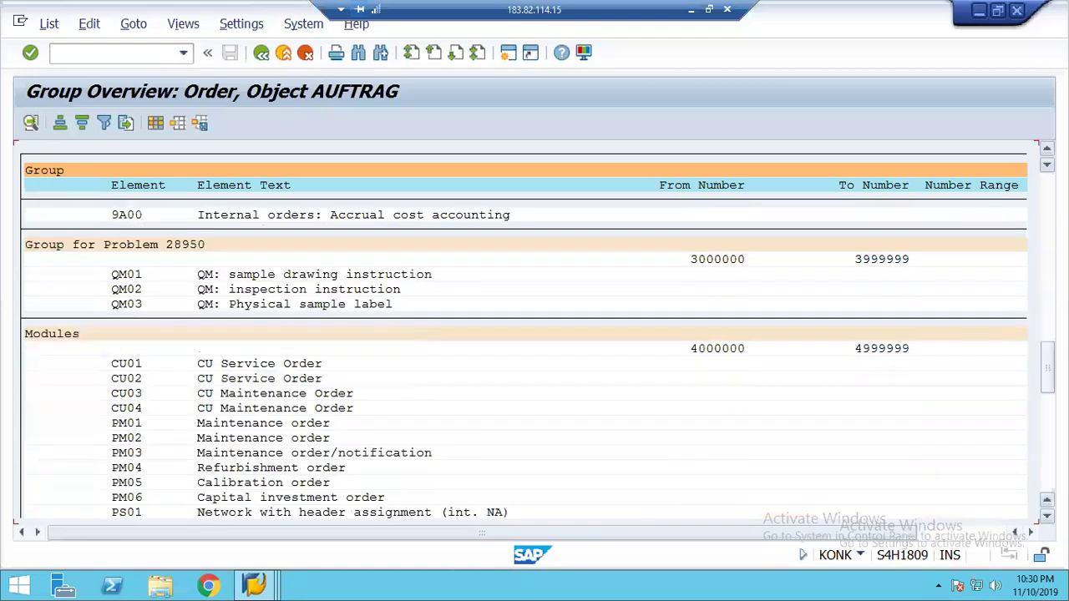
{"action": "key", "text": "Page_Down"}
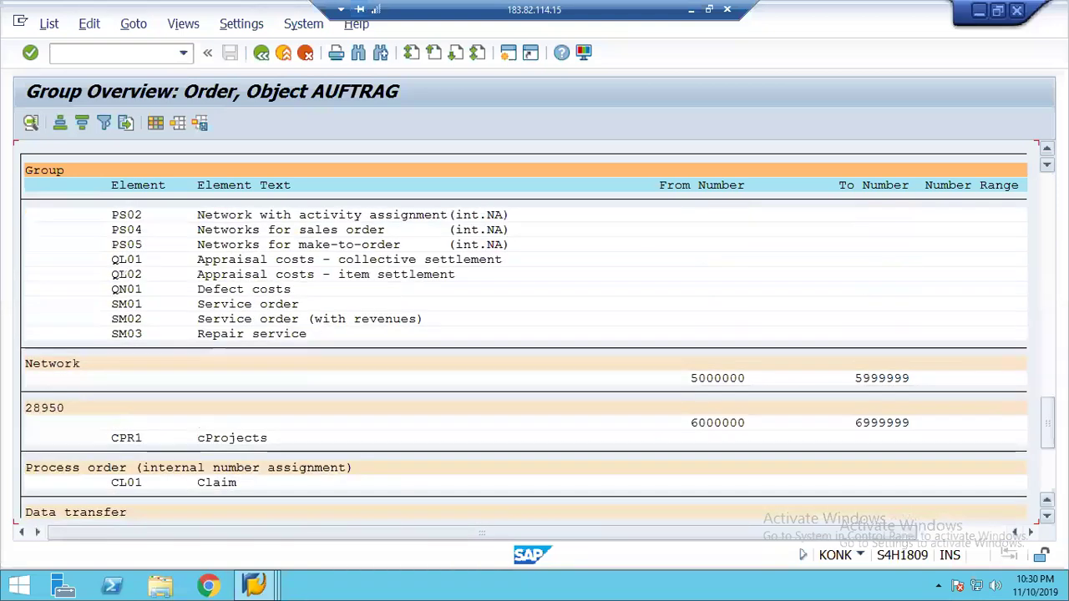
{"action": "key", "text": "Page_Down"}
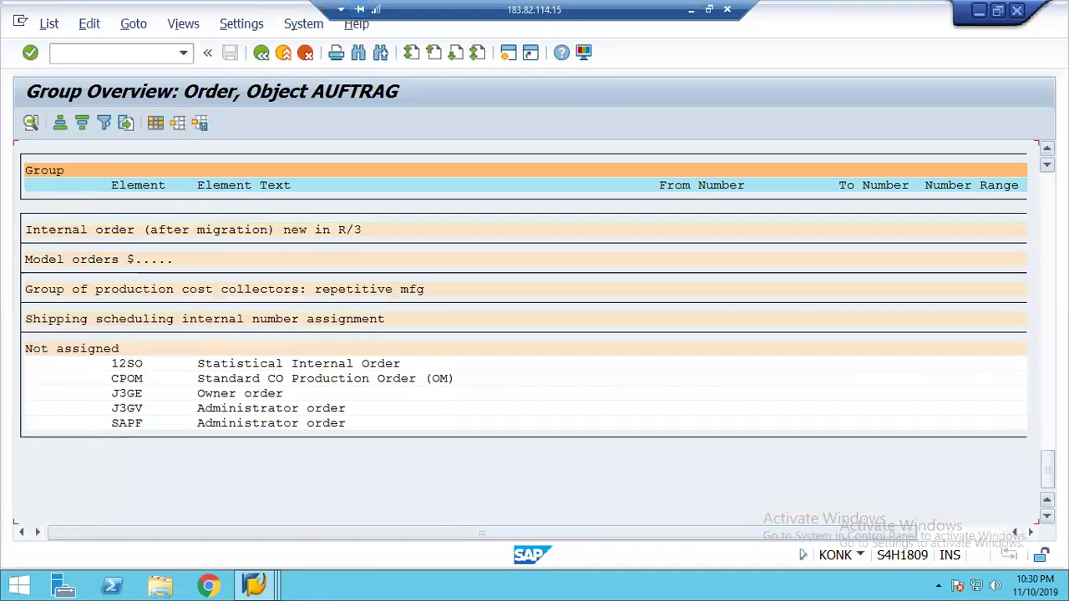
{"action": "left_click", "coordinate": [127, 367]}
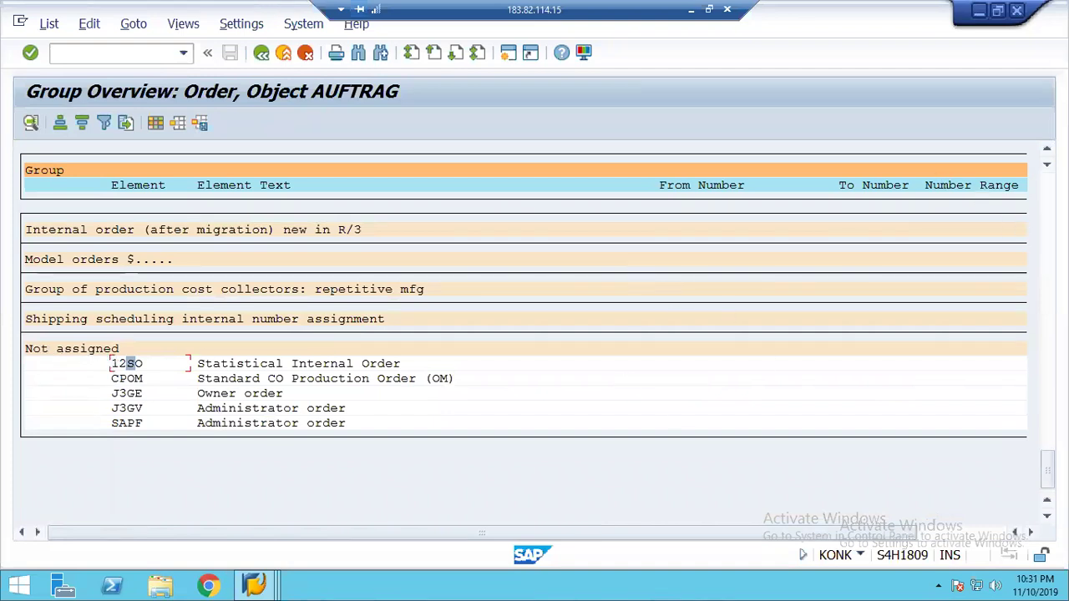
{"action": "scroll", "coordinate": [524, 333], "scroll_direction": "up", "scroll_amount": 10}
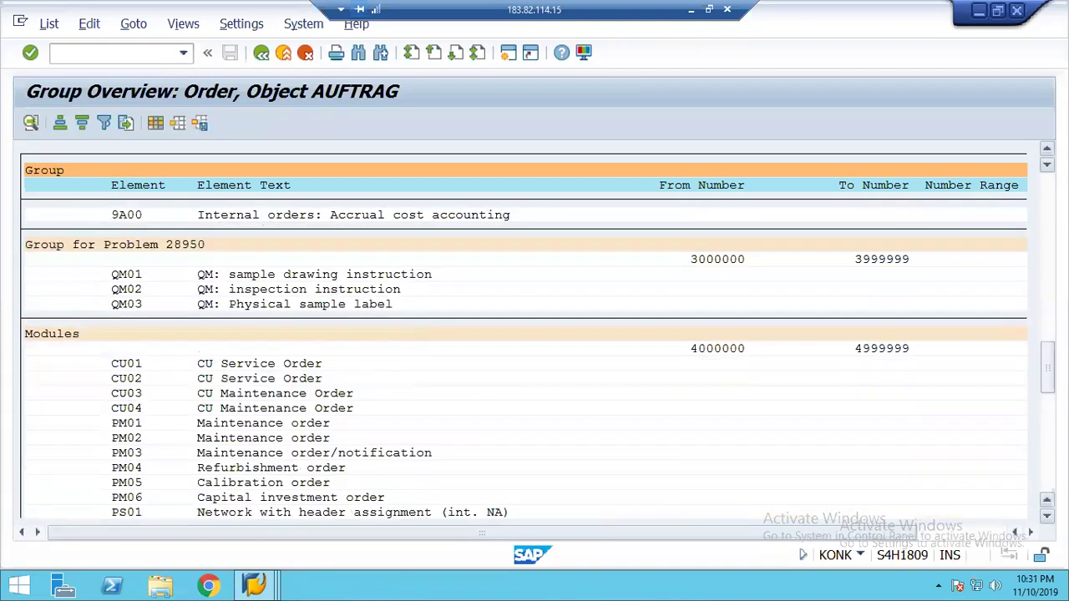
{"action": "scroll", "coordinate": [524, 334], "scroll_direction": "up", "scroll_amount": 5}
{"action": "scroll", "coordinate": [524, 334], "scroll_direction": "up", "scroll_amount": 5}
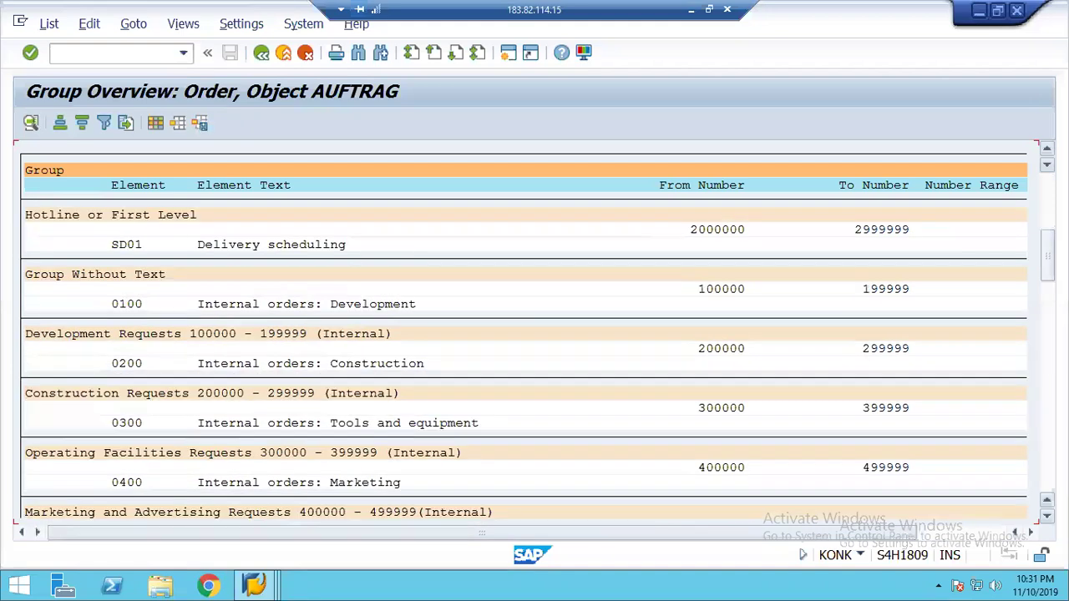
{"action": "scroll", "coordinate": [524, 334], "scroll_direction": "up", "scroll_amount": 5}
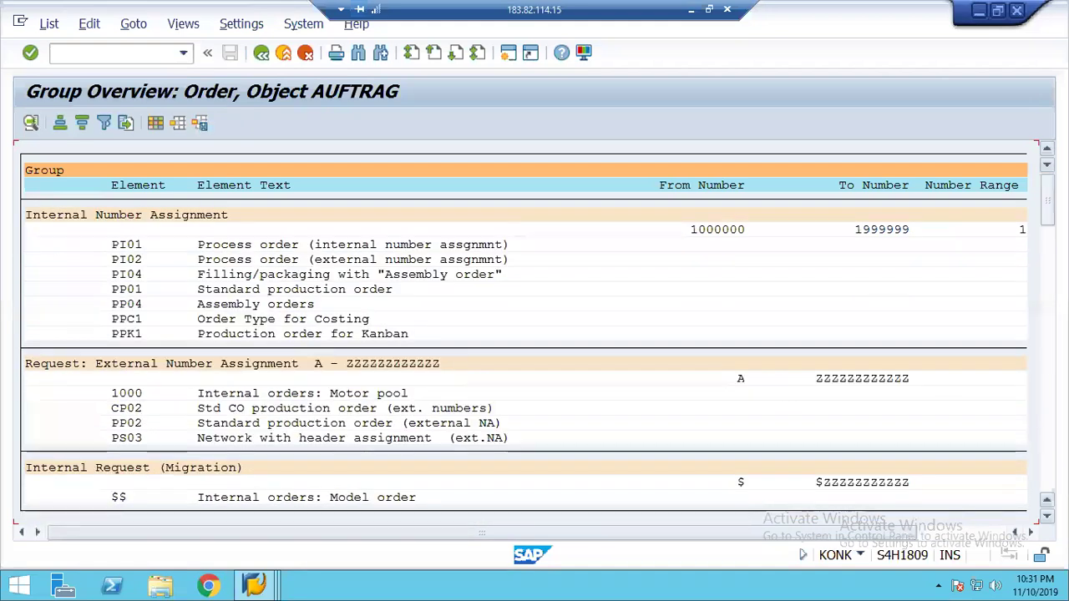
{"action": "left_click", "coordinate": [261, 53]}
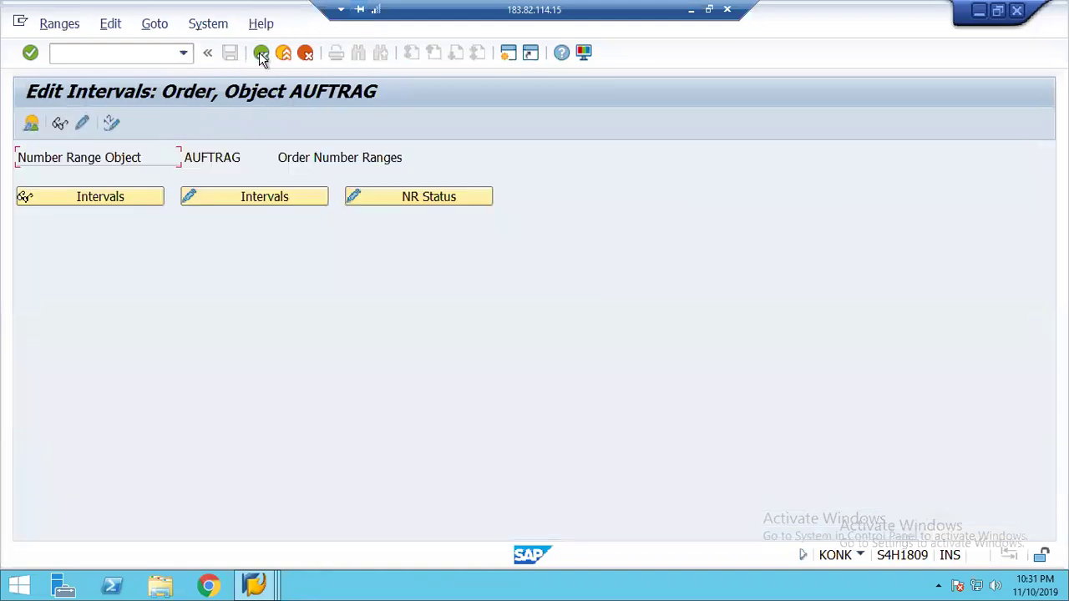
- Assign order type 12SO to number range group 01, Internal Number Assignment, and save the group changes
{"action": "left_click", "coordinate": [82, 125]}
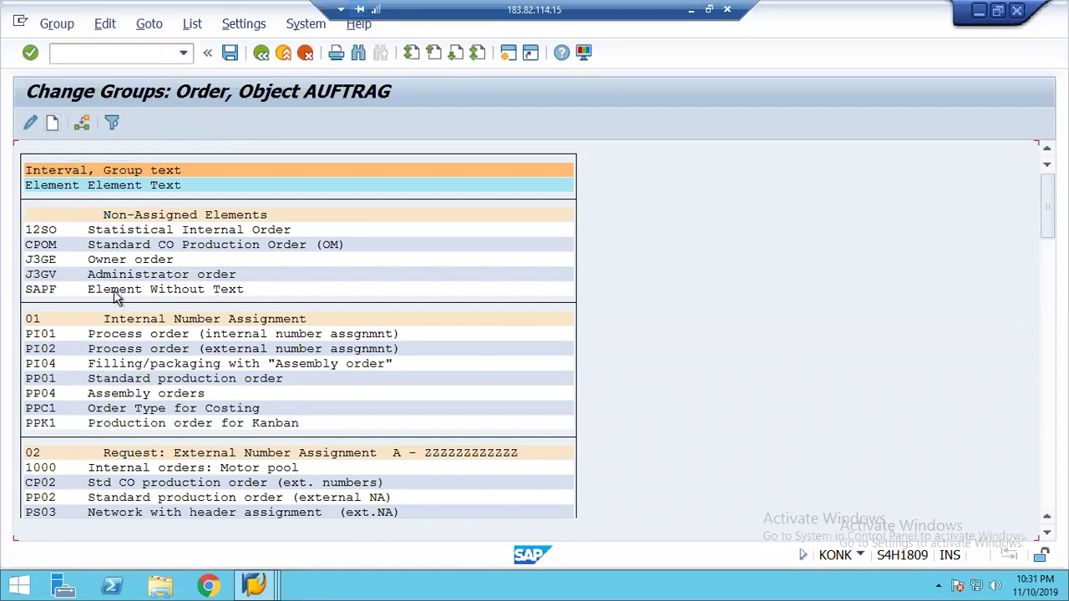
{"action": "left_click", "coordinate": [41, 233]}
{"action": "left_click", "coordinate": [81, 124]}
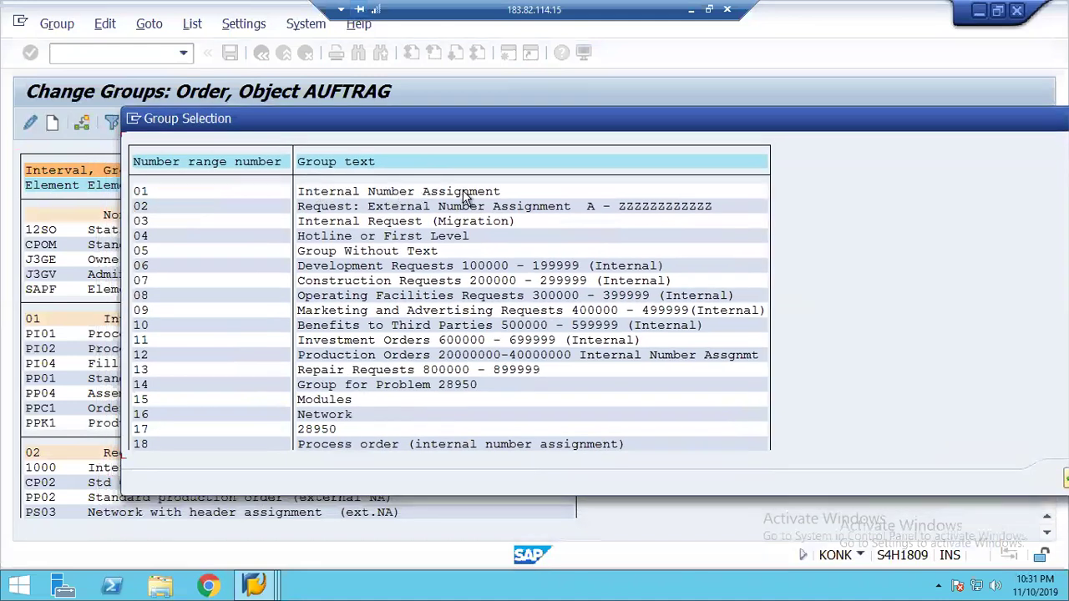
{"action": "double_click", "coordinate": [141, 193]}
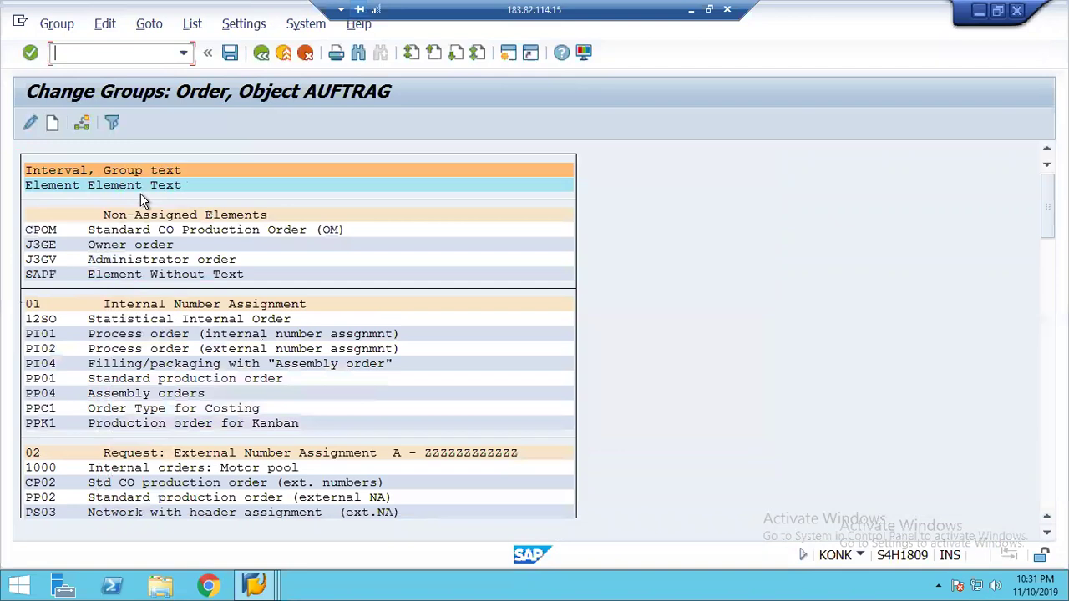
{"action": "left_click", "coordinate": [37, 323]}
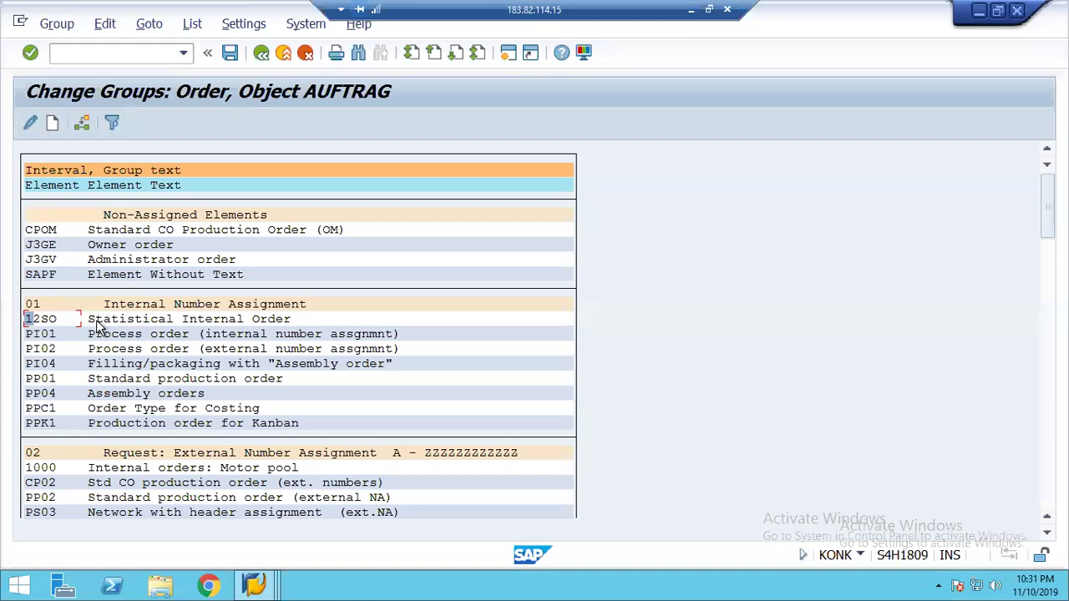
{"action": "left_click", "coordinate": [74, 325]}
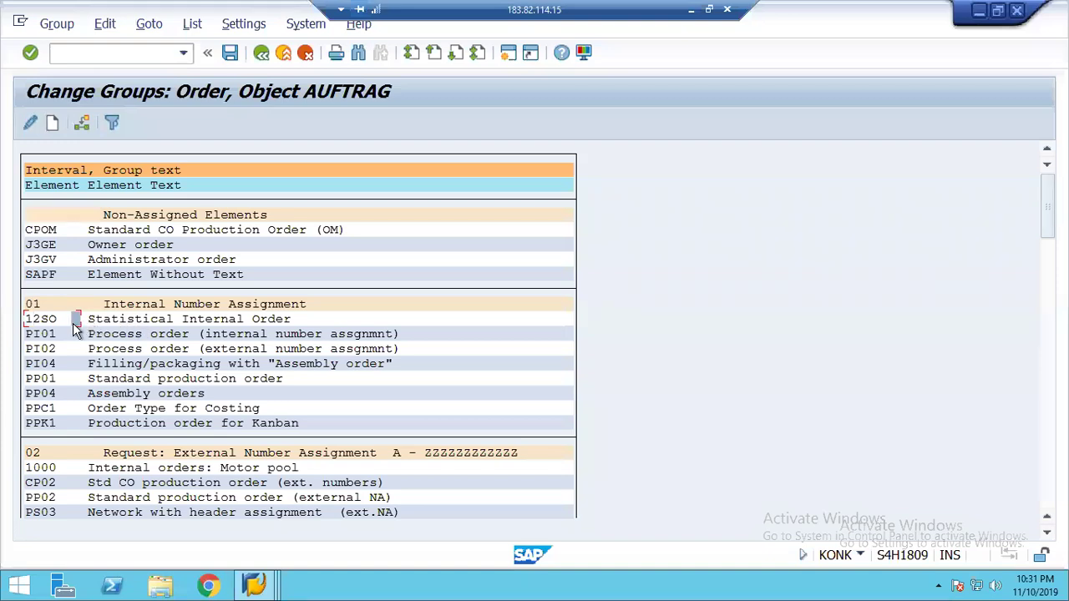
{"action": "left_click", "coordinate": [30, 306]}
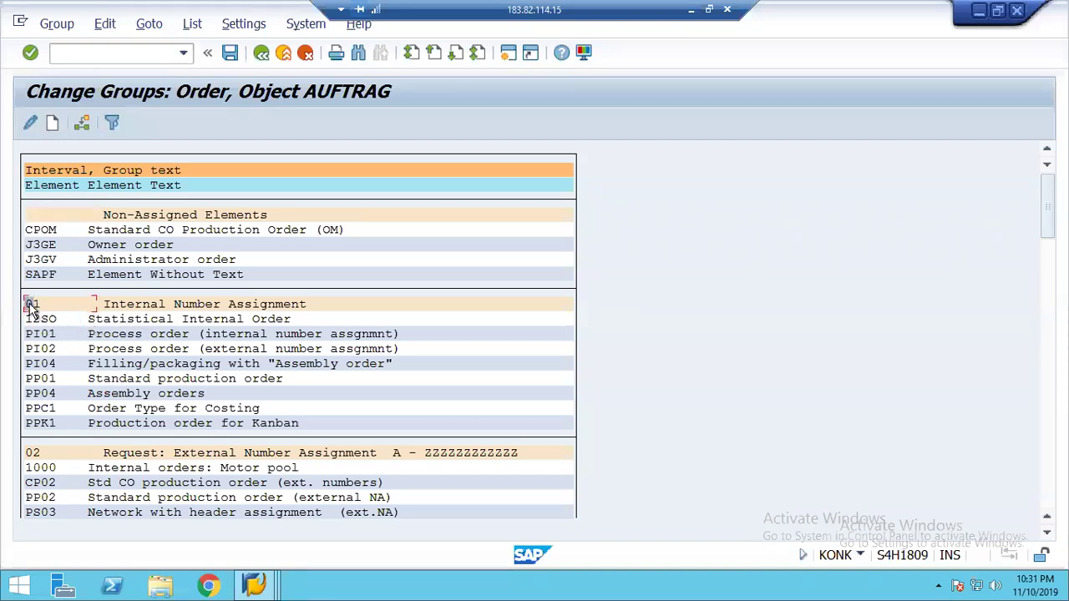
{"action": "left_click", "coordinate": [231, 53]}
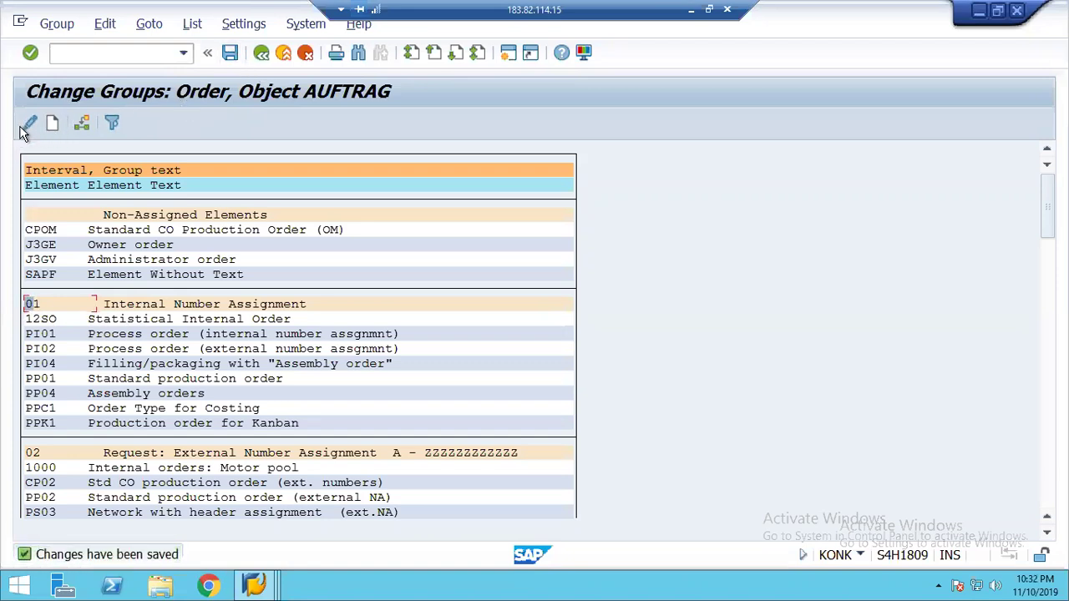
{"action": "left_click", "coordinate": [52, 124]}
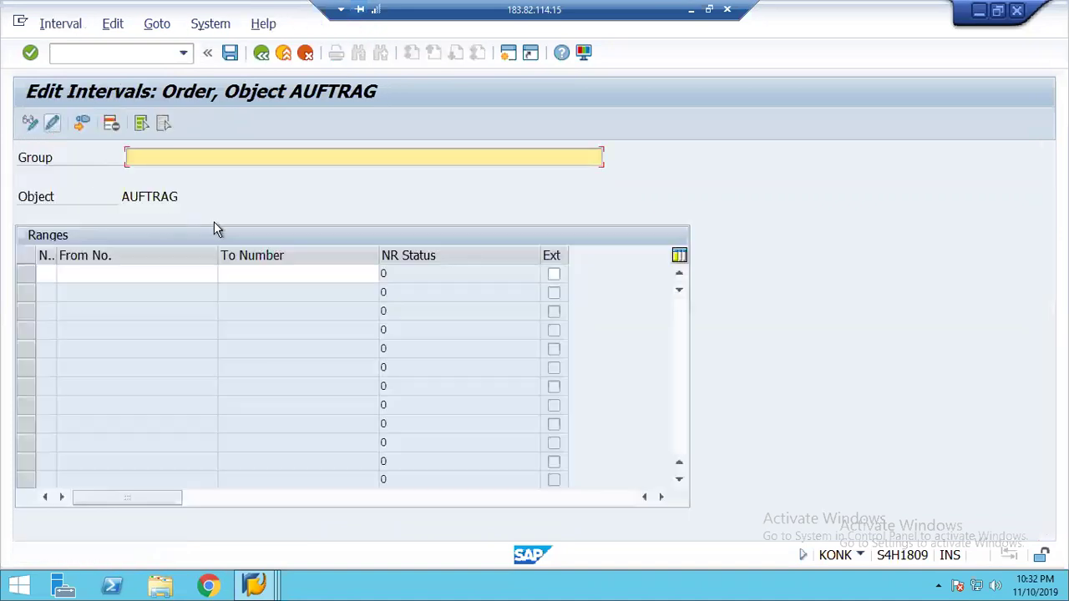
{"action": "left_click", "coordinate": [79, 276]}
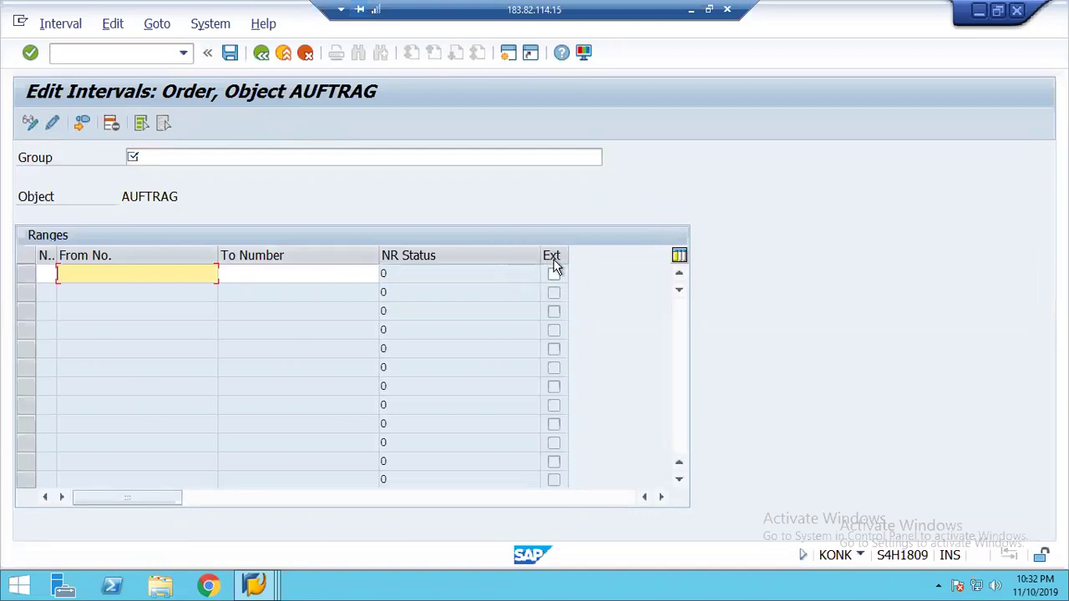
{"action": "left_click", "coordinate": [305, 55]}
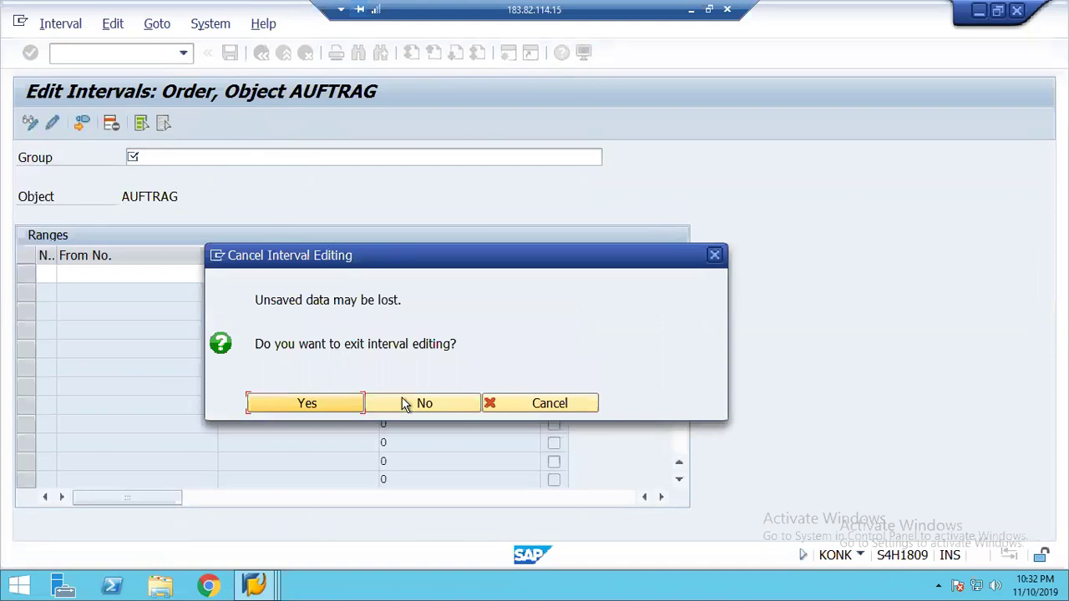
{"action": "left_click", "coordinate": [345, 403]}
- Return to the IMG structure and open the details of order type 12SO under Define Order Types
{"action": "left_click", "coordinate": [262, 53]}
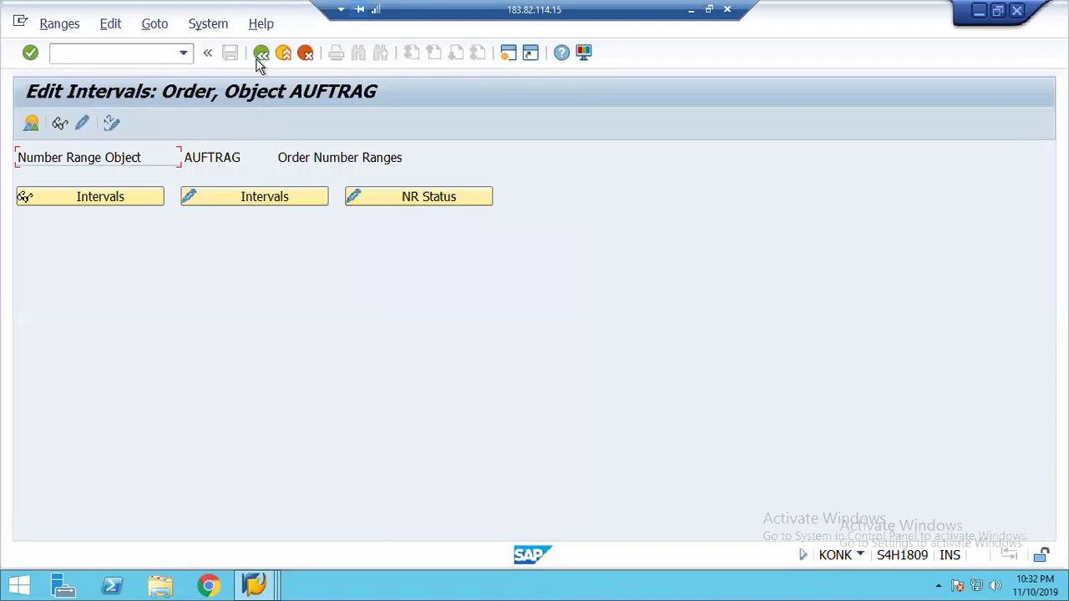
{"action": "left_click", "coordinate": [261, 54]}
{"action": "left_click", "coordinate": [181, 351]}
{"action": "left_click", "coordinate": [190, 372]}
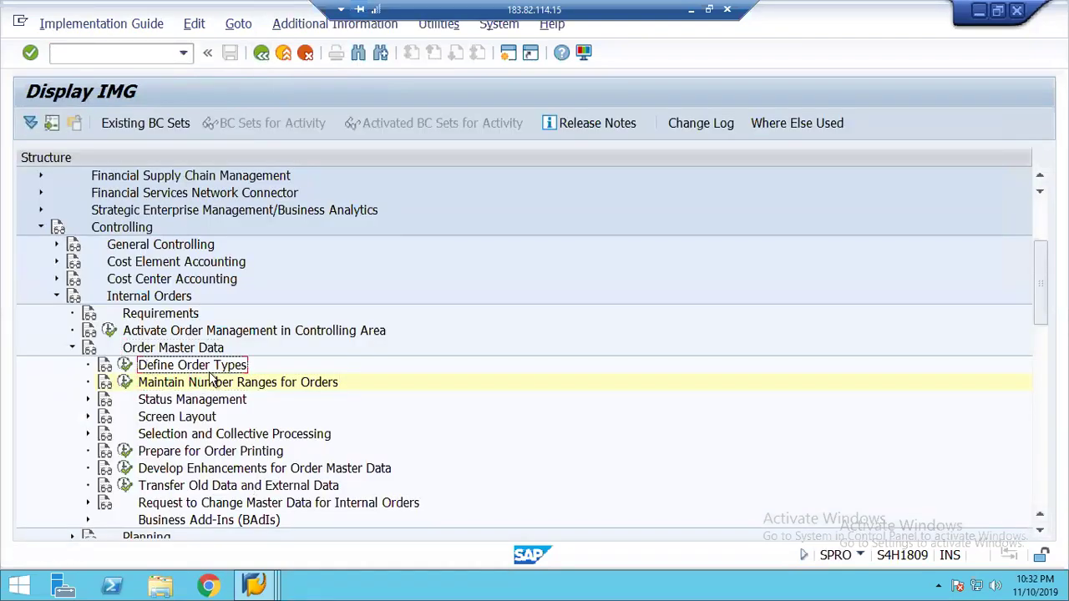
{"action": "left_click", "coordinate": [125, 365]}
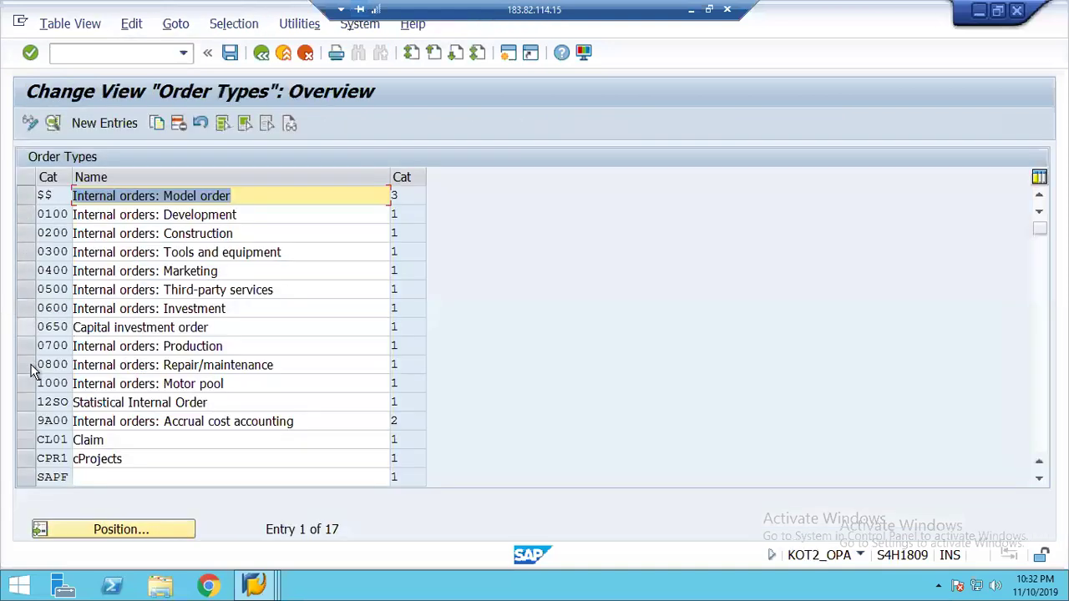
{"action": "left_click", "coordinate": [25, 401]}
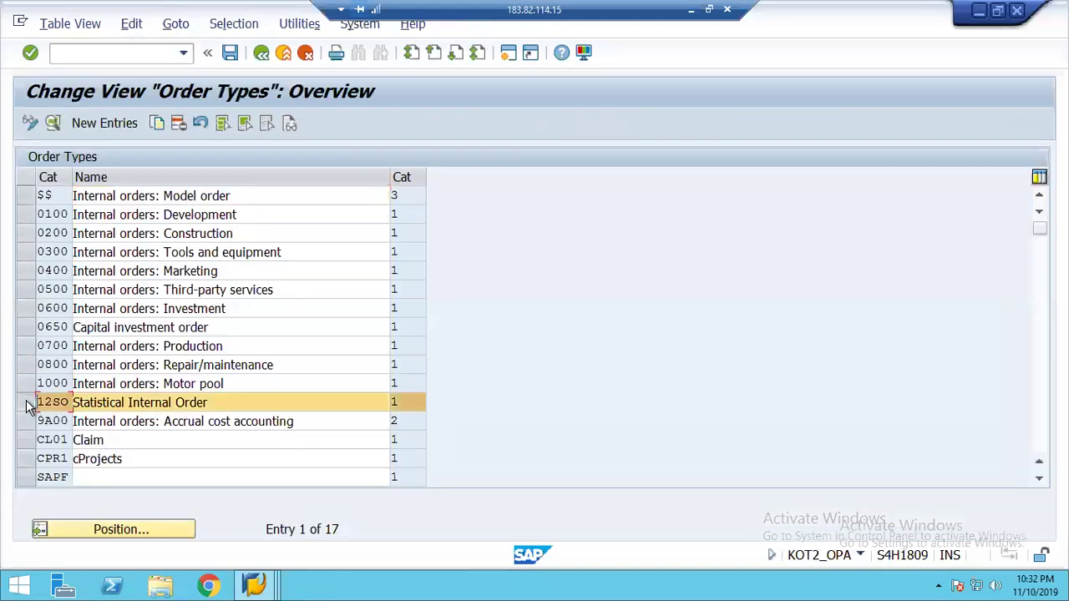
{"action": "left_click", "coordinate": [53, 125]}
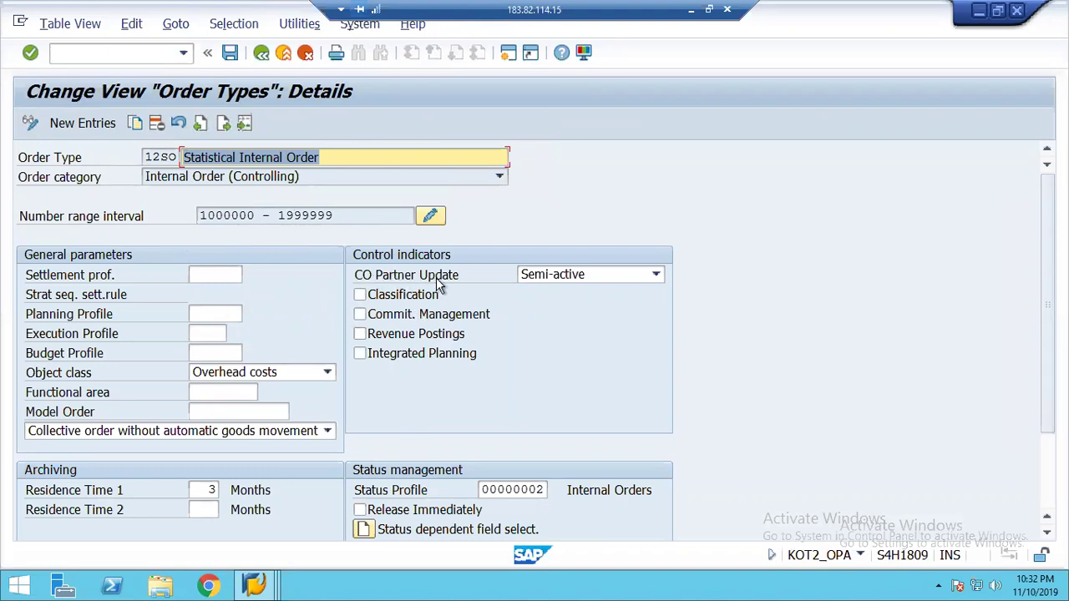
- Review the CO Partner Update options and read the field help, leaving the setting at Semi-active
{"action": "left_click", "coordinate": [657, 278]}
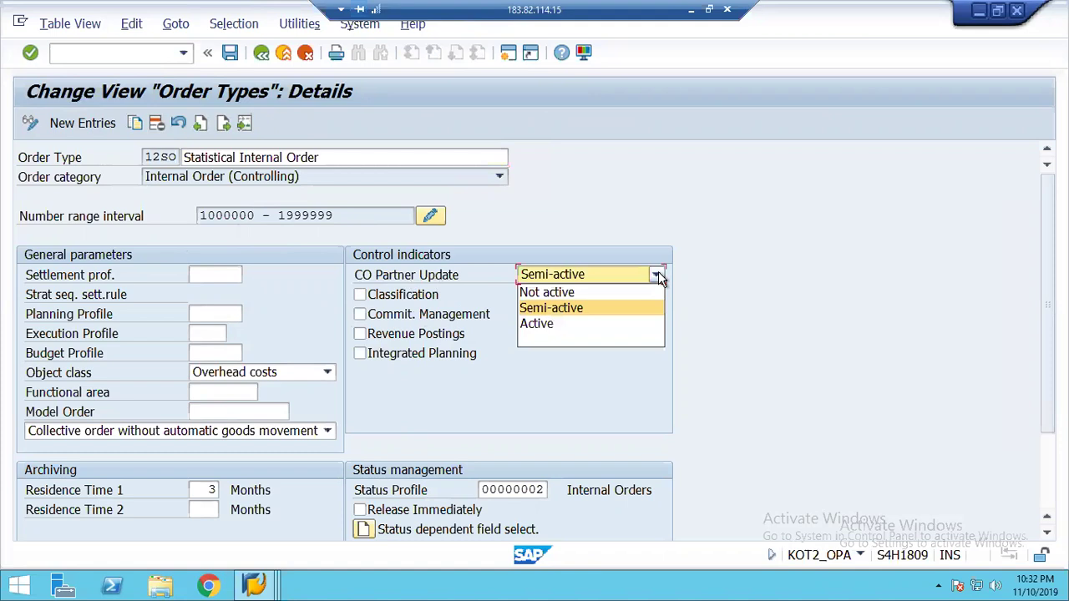
{"action": "left_click", "coordinate": [585, 282]}
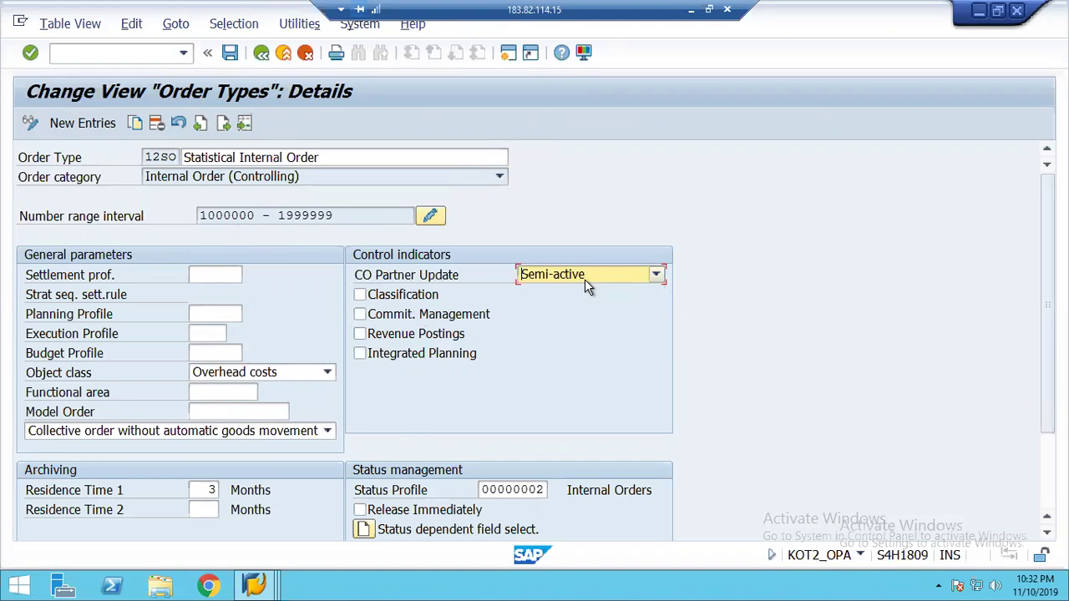
{"action": "key", "text": "F1"}
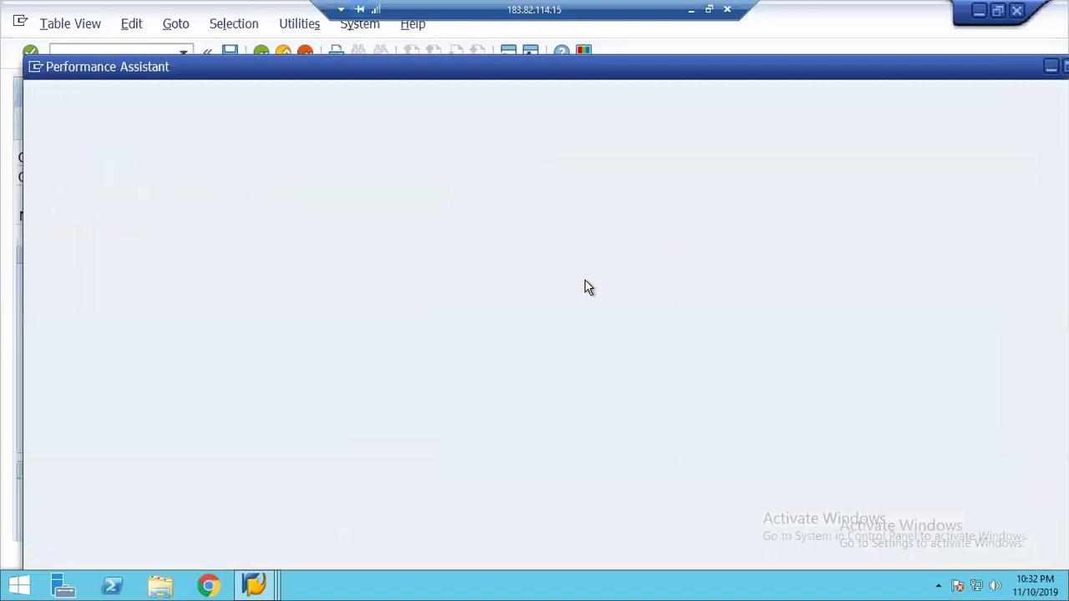
{"action": "double_click", "coordinate": [357, 67]}
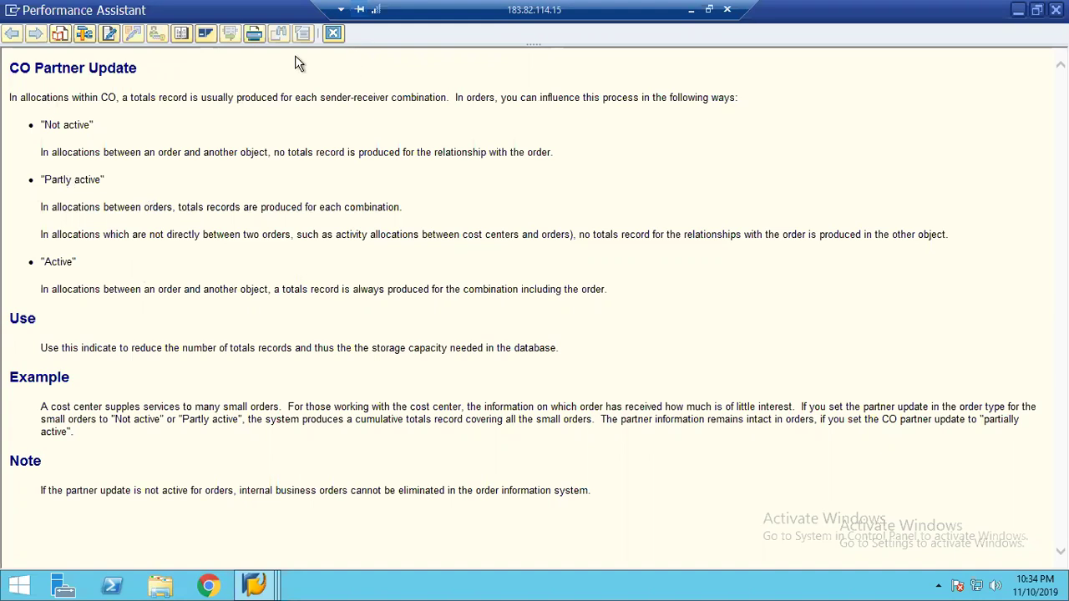
{"action": "left_click", "coordinate": [332, 33]}
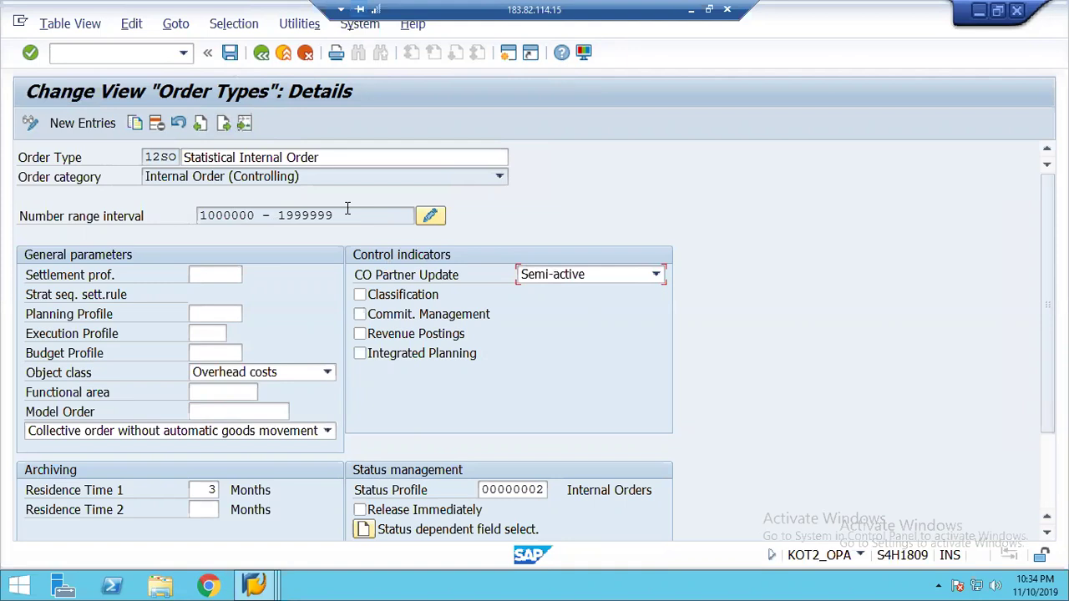
- Check the number range interval assigned to order type 12SO, save the order type and return to the order types overview
{"action": "left_click_drag", "start_coordinate": [347, 215], "coordinate": [197, 219]}
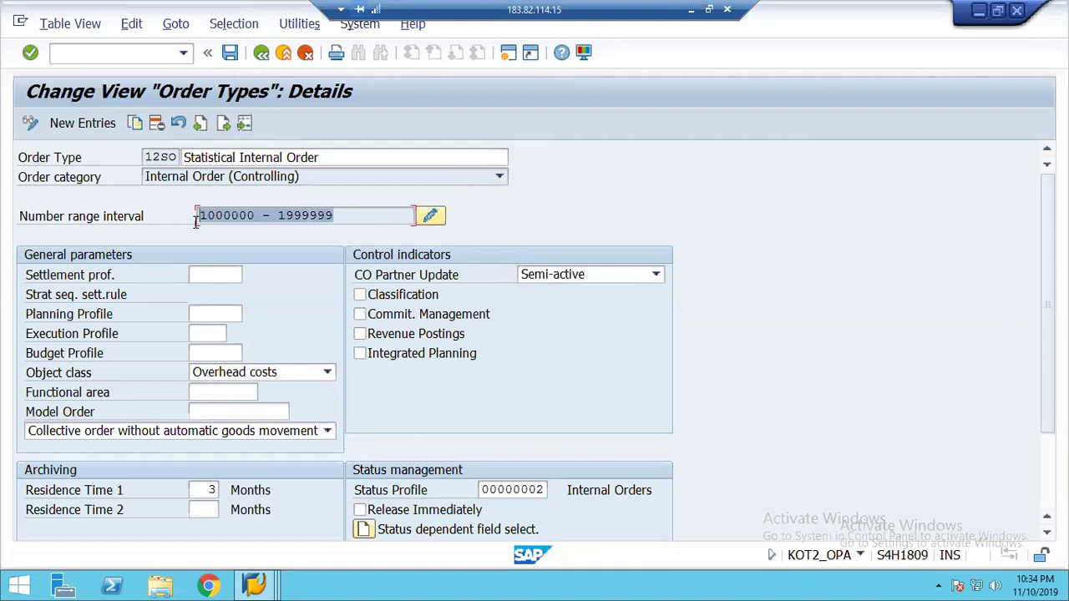
{"action": "left_click", "coordinate": [227, 54]}
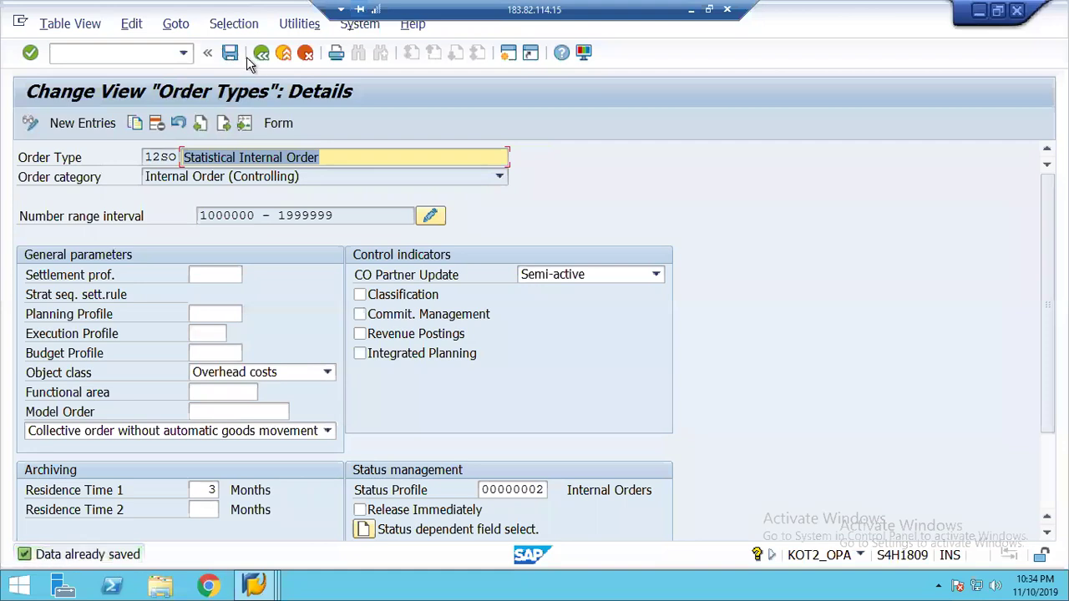
{"action": "left_click", "coordinate": [259, 56]}
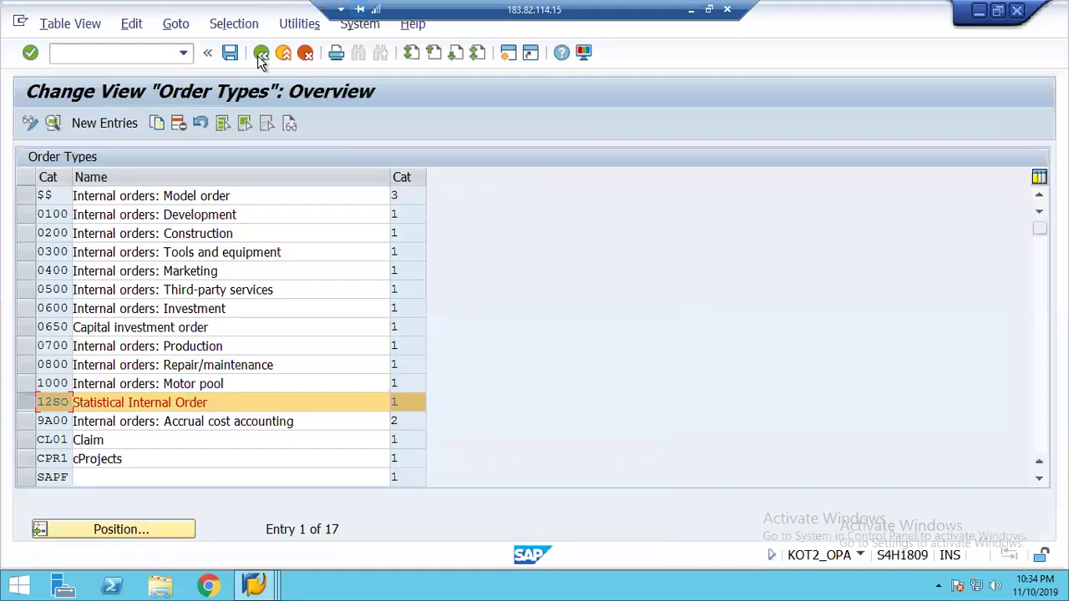
- Leave the order types overview, switch to the Display Actual Line Items session and open transaction KSB1 there
{"action": "left_click", "coordinate": [260, 55]}
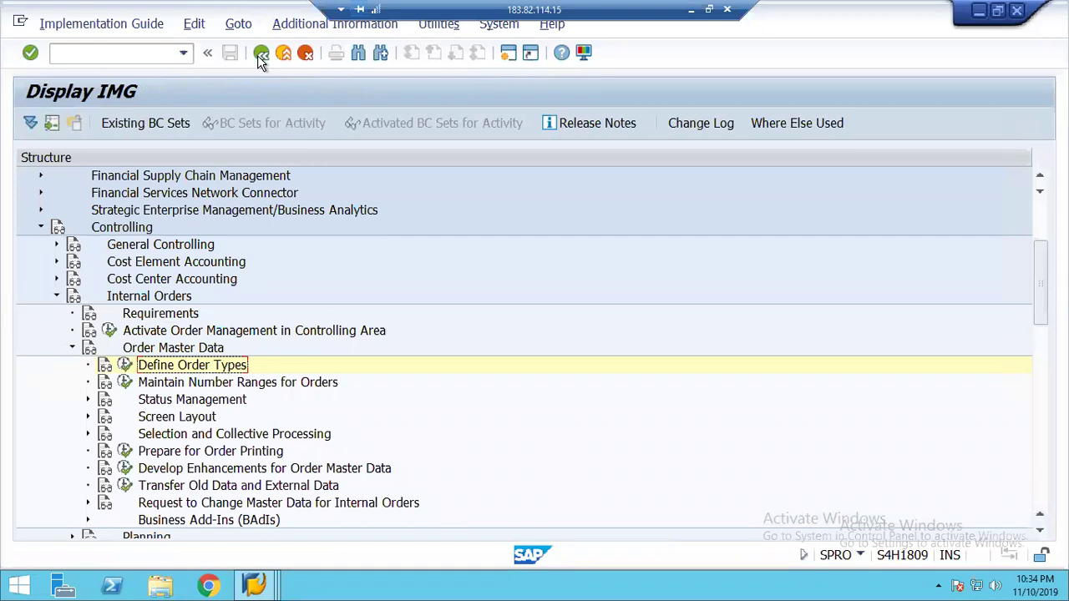
{"action": "left_click", "coordinate": [255, 587]}
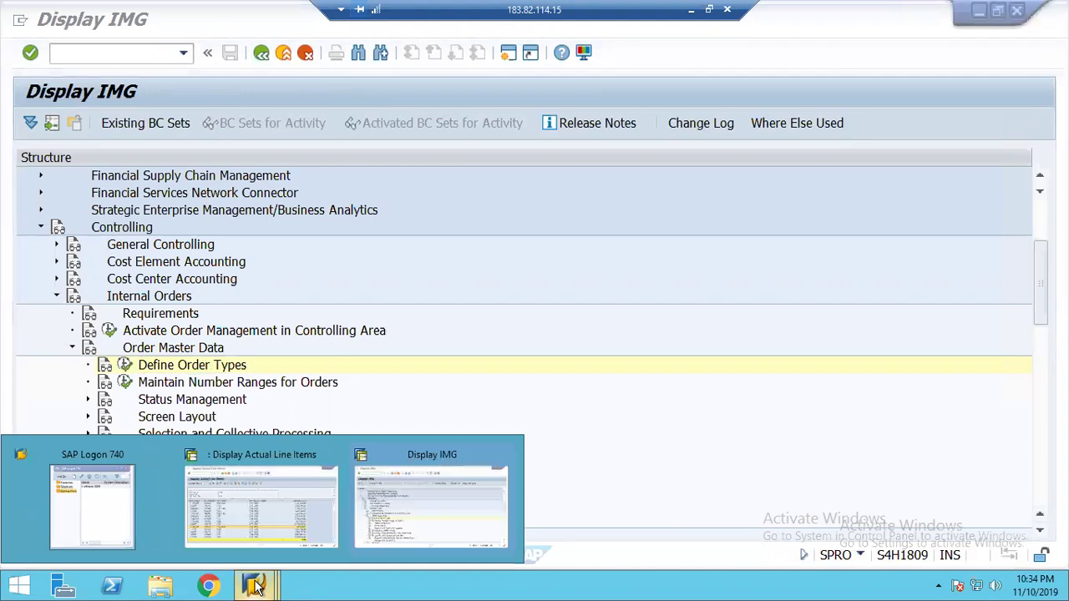
{"action": "left_click", "coordinate": [245, 526]}
{"action": "left_click", "coordinate": [73, 53]}
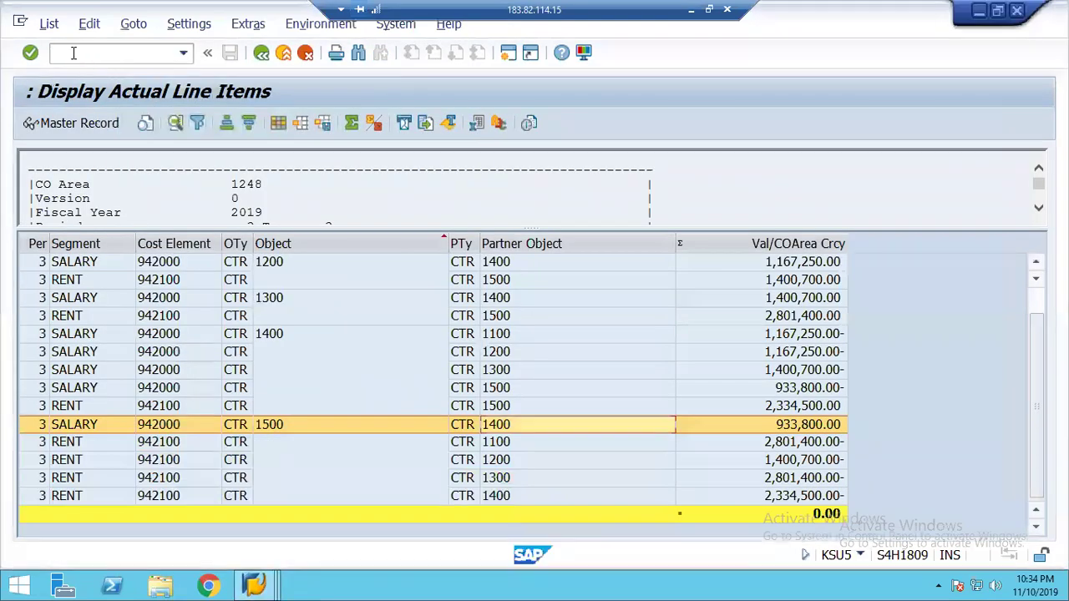
{"action": "type", "text": "/nksb1"}
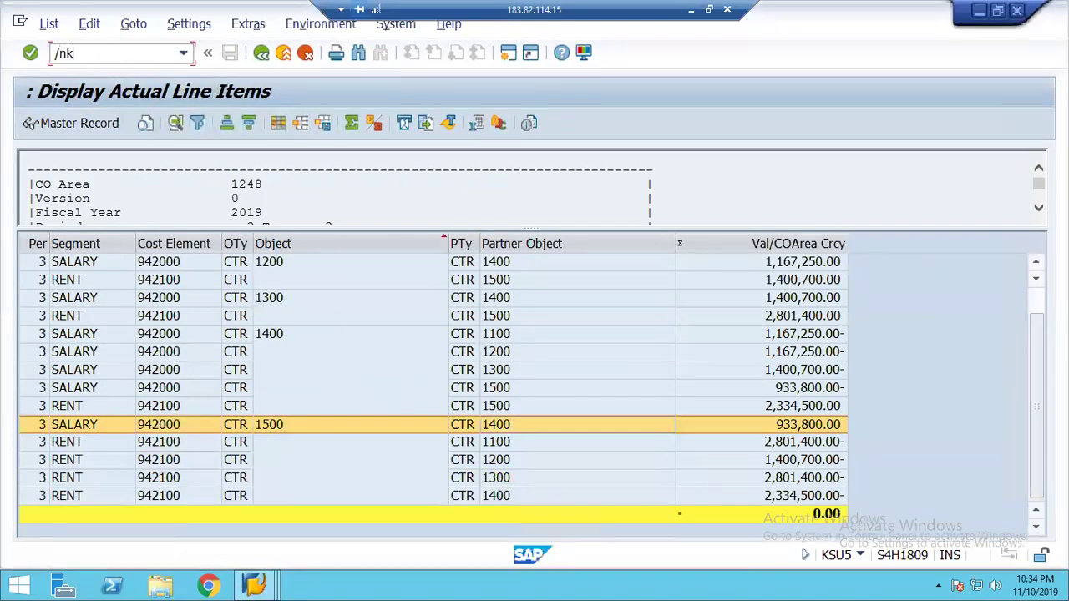
{"action": "key", "text": "Return"}
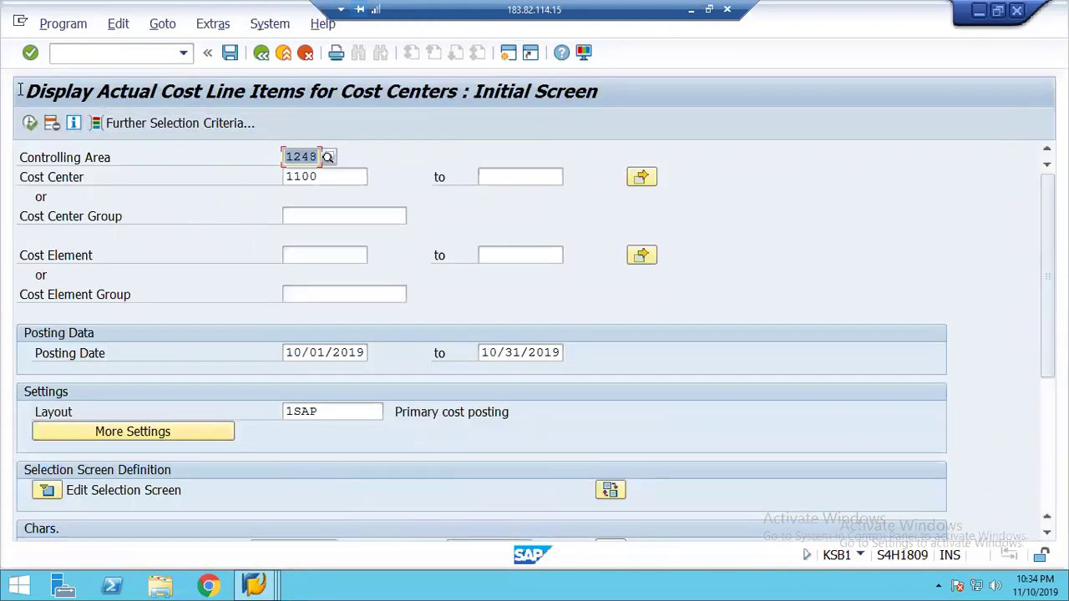
- Set the posting start date to 03/01/2019 and run the actual line item report for cost center 1100
{"action": "left_click", "coordinate": [288, 352]}
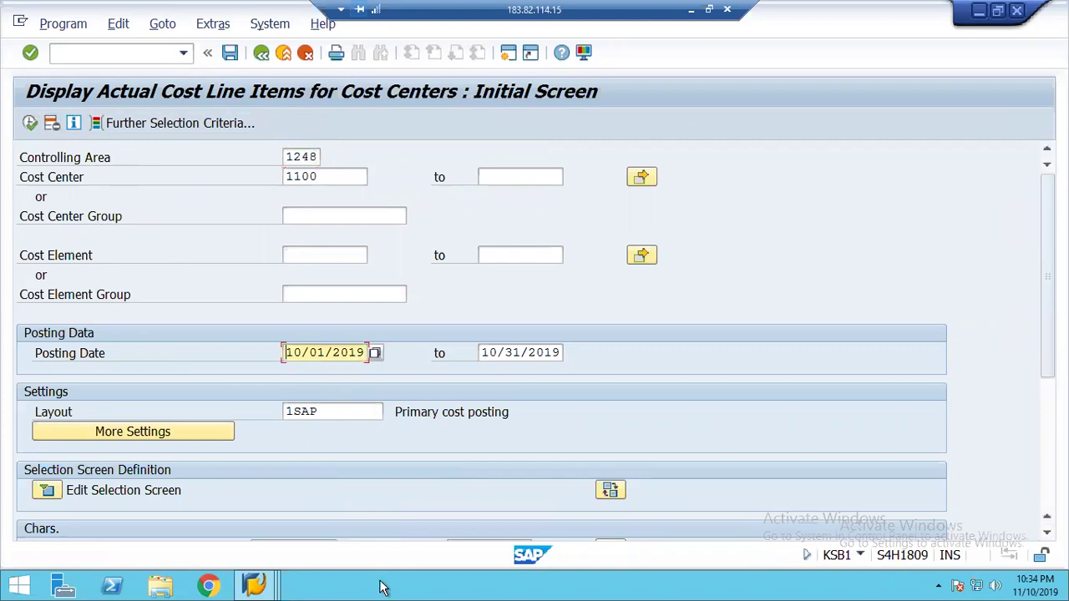
{"action": "key", "text": "Delete"}
{"action": "key", "text": "Delete"}
{"action": "type", "text": "03"}
{"action": "key", "text": "Tab"}
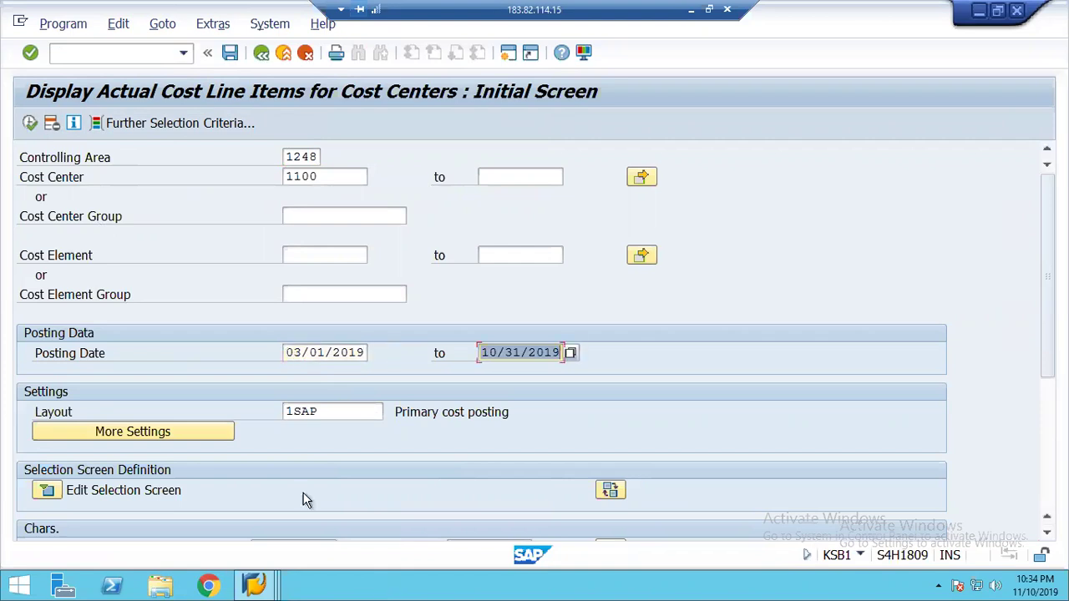
{"action": "left_click", "coordinate": [29, 123]}
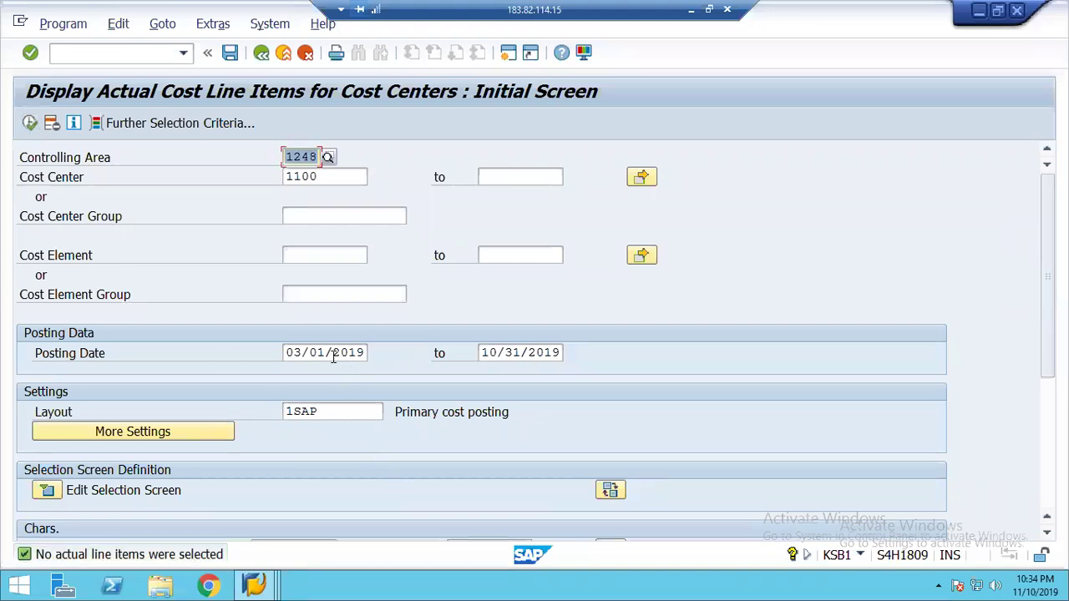
- Set the posting start date to 10/01/2019 and rerun the line item report for cost center 1100
{"action": "left_click", "coordinate": [286, 353]}
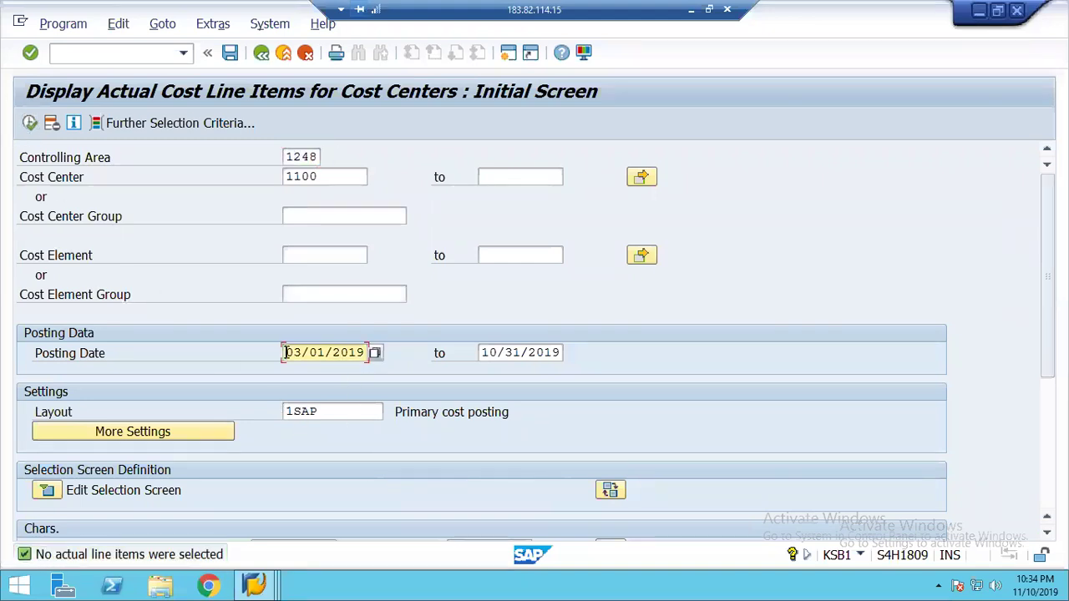
{"action": "type", "text": "10"}
{"action": "key", "text": "Tab"}
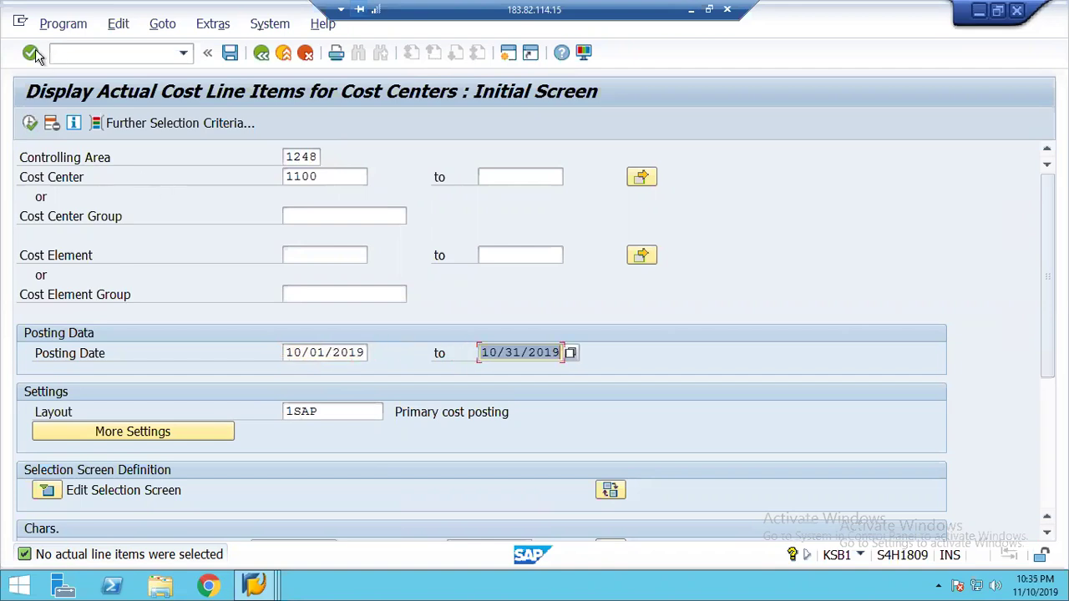
{"action": "left_click", "coordinate": [30, 123]}
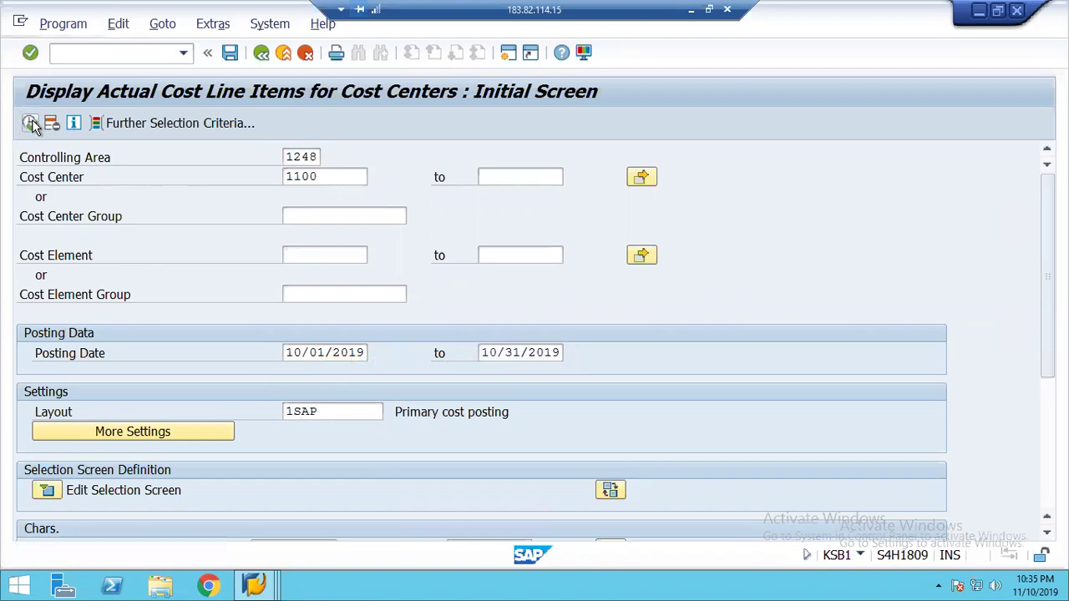
- Set the cost center to 1400 and run the actual line item report
{"action": "left_click", "coordinate": [332, 176]}
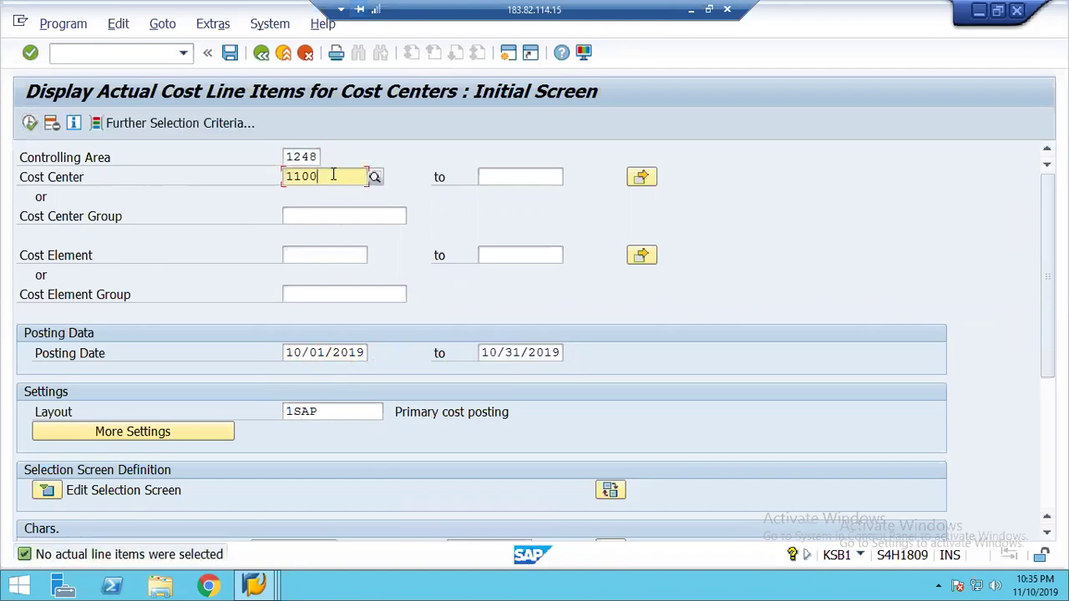
{"action": "key", "text": "BackSpace"}
{"action": "key", "text": "BackSpace"}
{"action": "key", "text": "BackSpace"}
{"action": "type", "text": "400"}
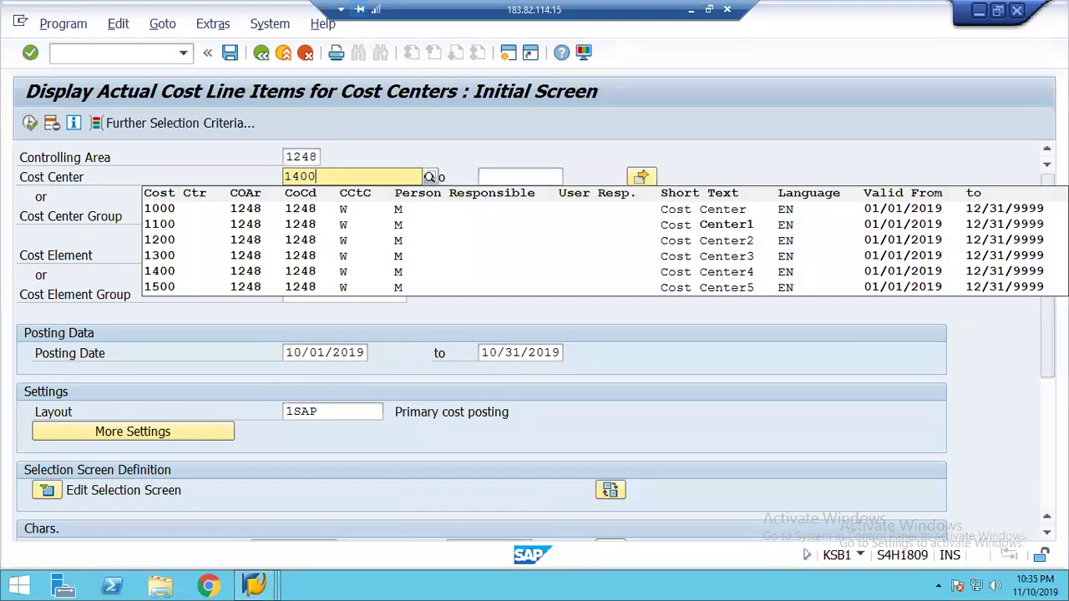
{"action": "key", "text": "Tab"}
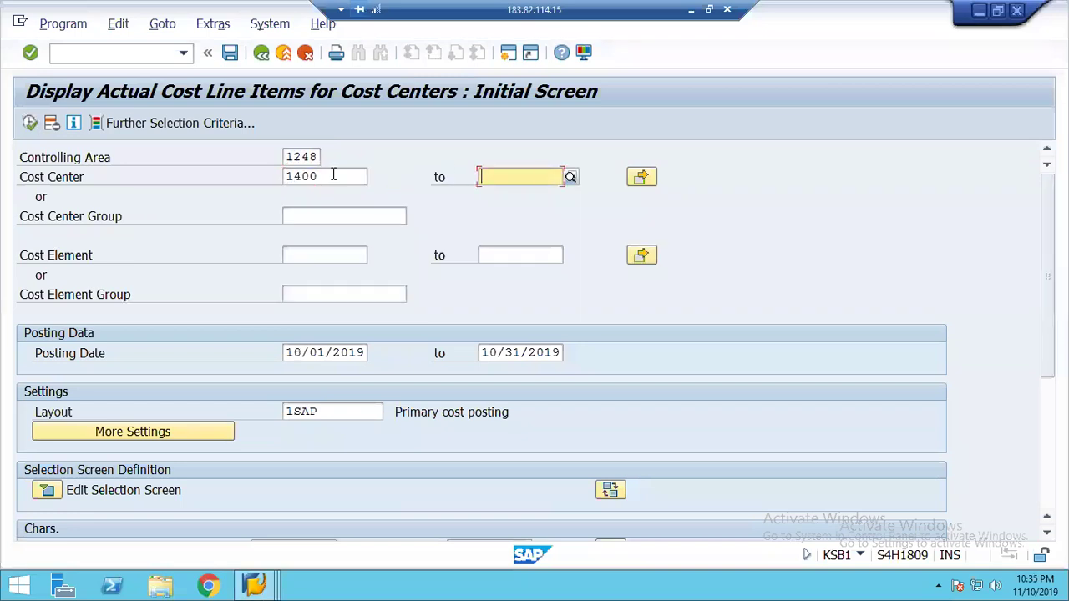
{"action": "left_click", "coordinate": [29, 123]}
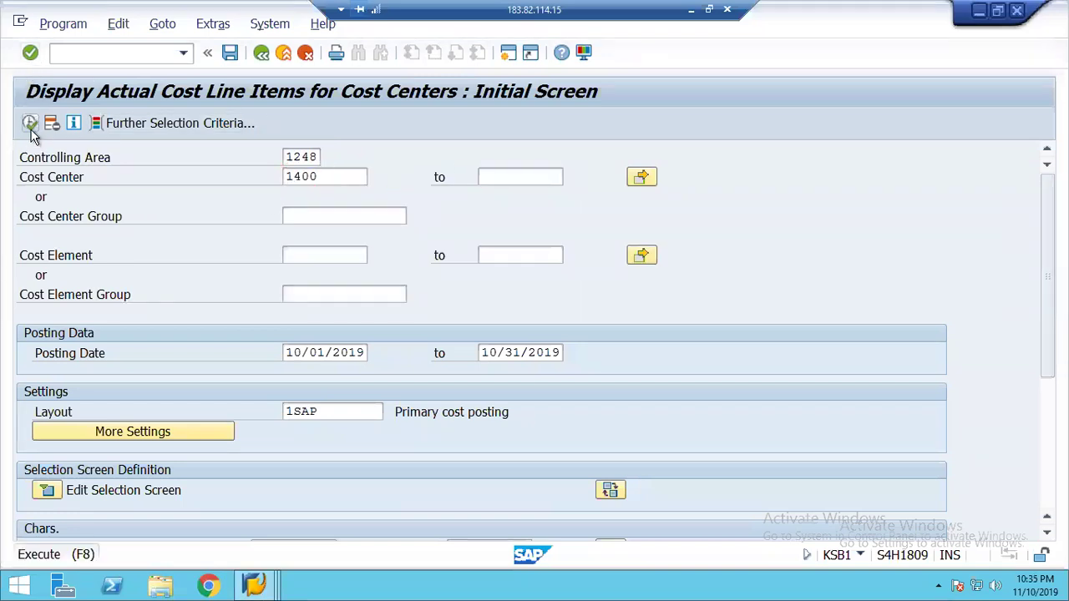
- Set the posting start date to 03/01/2019, run the report for cost center 1400 and select the Salaries line item
{"action": "left_click", "coordinate": [286, 352]}
{"action": "key", "text": "Delete"}
{"action": "key", "text": "Delete"}
{"action": "type", "text": "03"}
{"action": "key", "text": "Tab"}
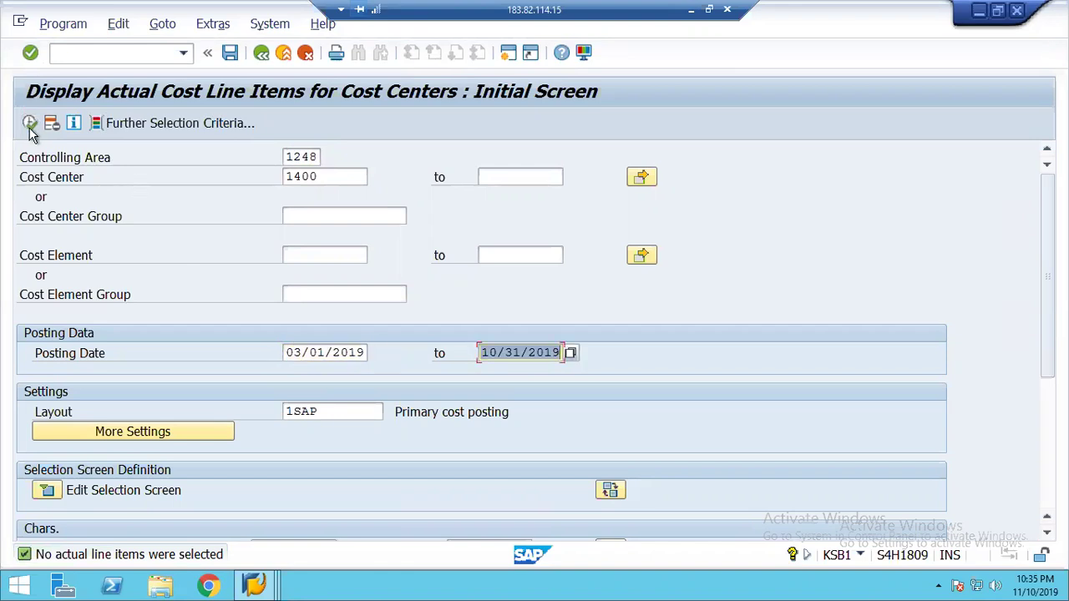
{"action": "left_click", "coordinate": [29, 123]}
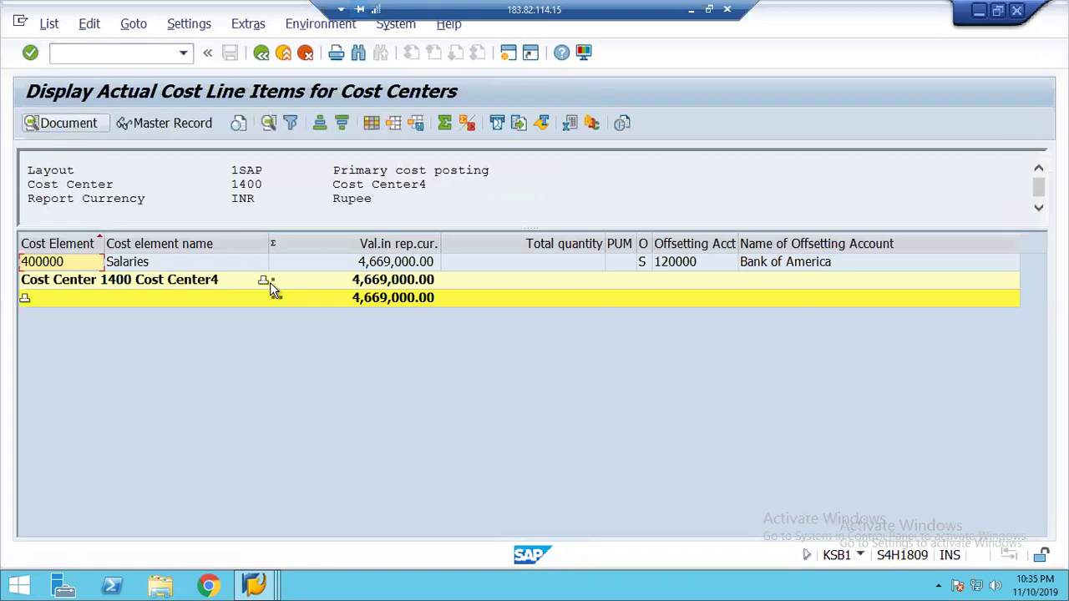
{"action": "left_click", "coordinate": [393, 262]}
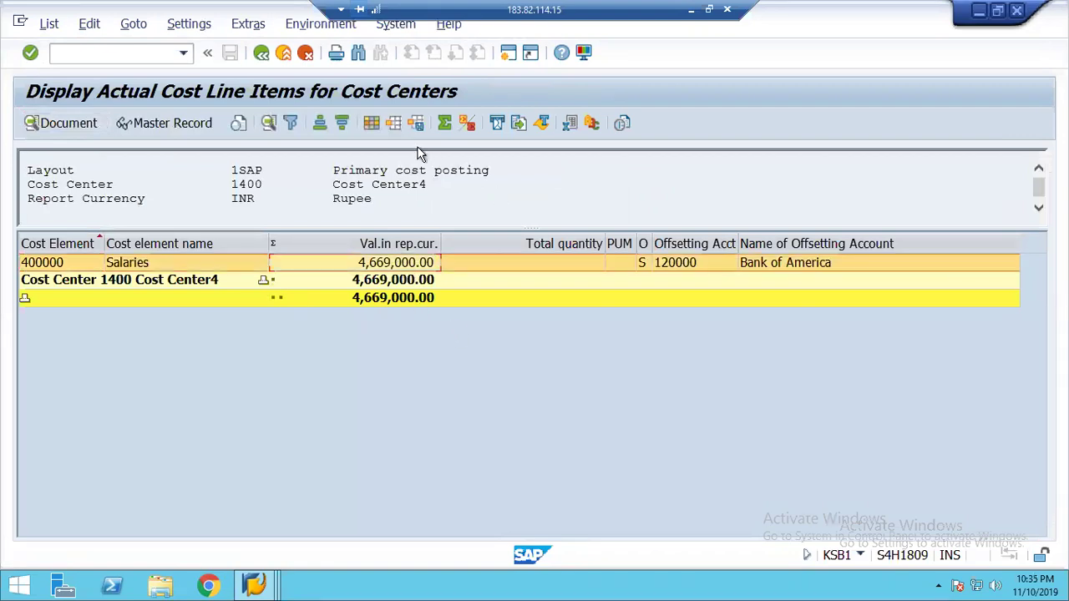
- Search the report layout's column set for "value type", add the Value Type column before Total quantity and apply the layout
{"action": "left_click", "coordinate": [375, 123]}
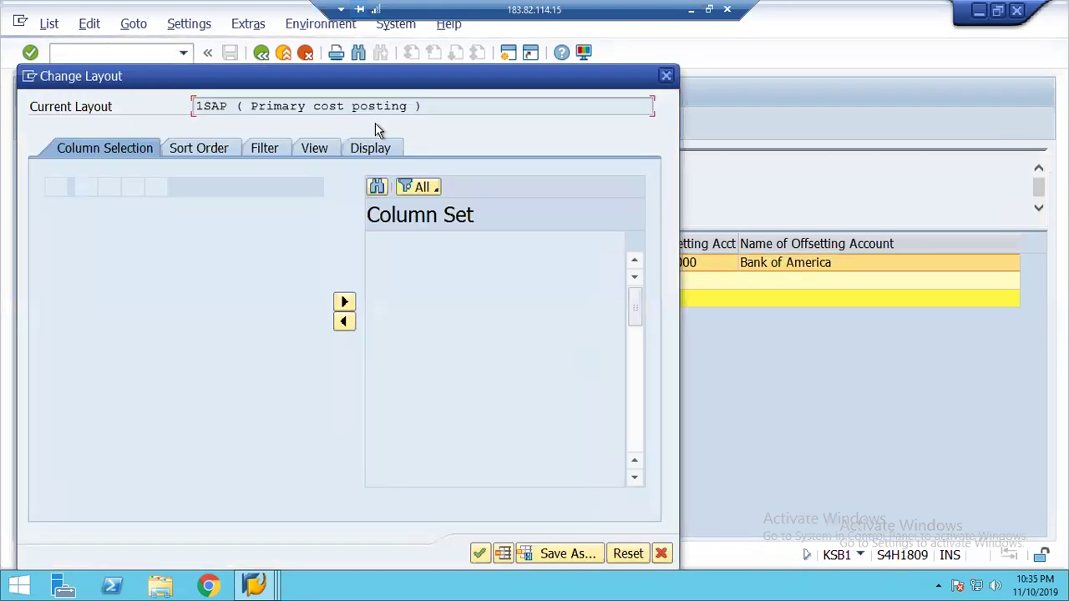
{"action": "left_click", "coordinate": [378, 187]}
{"action": "type", "text": "value type"}
{"action": "key", "text": "Return"}
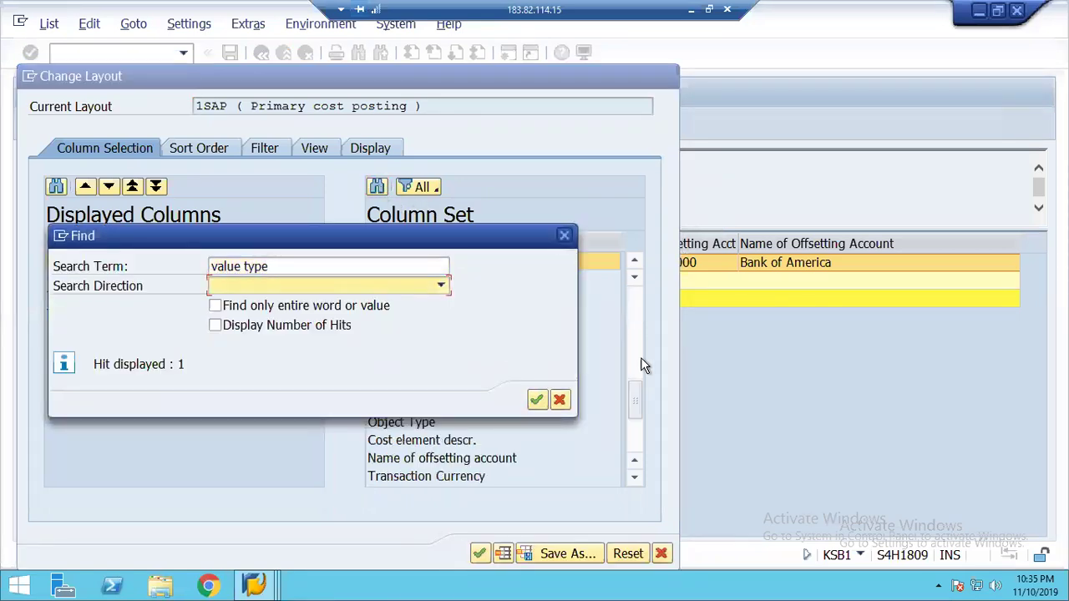
{"action": "left_click", "coordinate": [536, 400]}
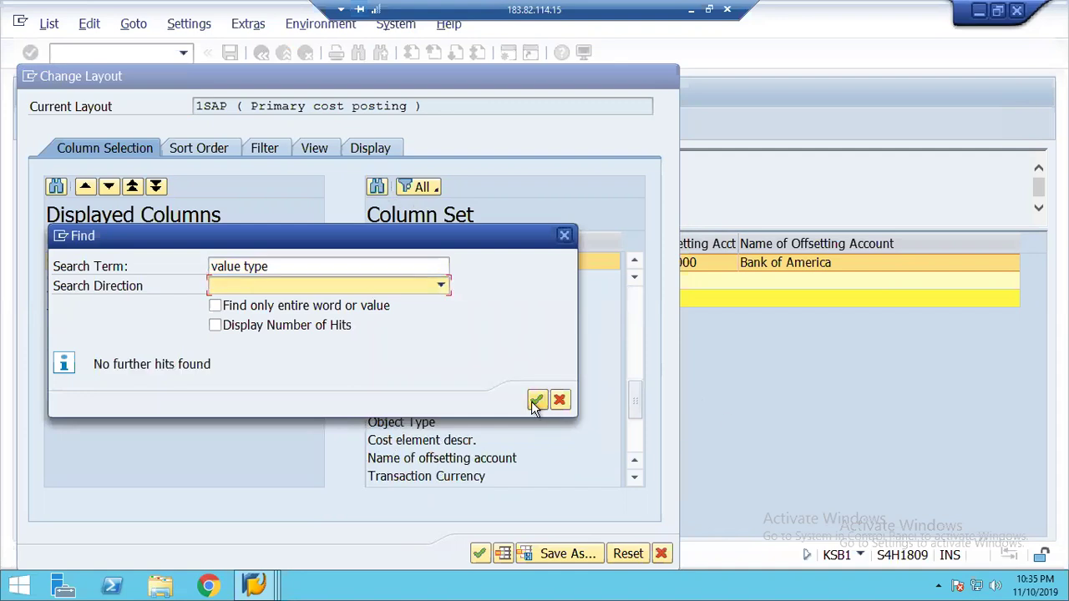
{"action": "left_click", "coordinate": [560, 400]}
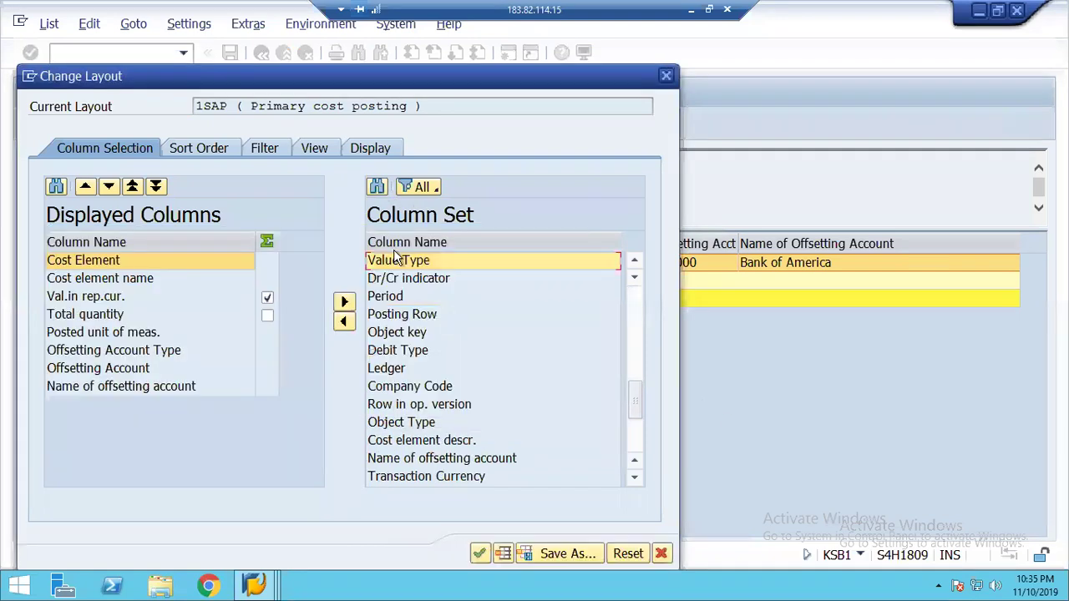
{"action": "left_click", "coordinate": [87, 317]}
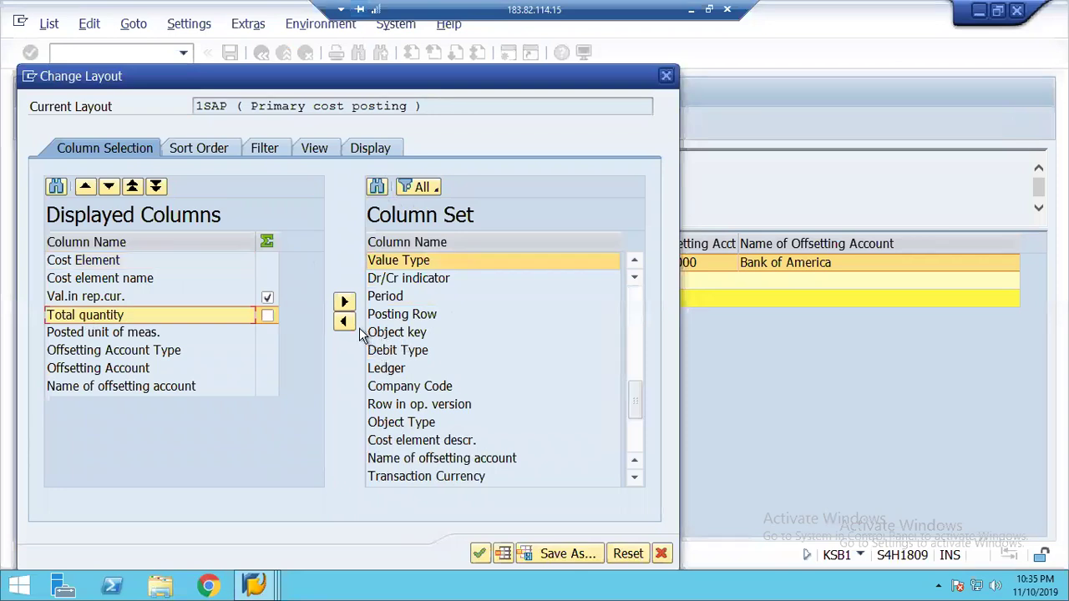
{"action": "left_click", "coordinate": [344, 322]}
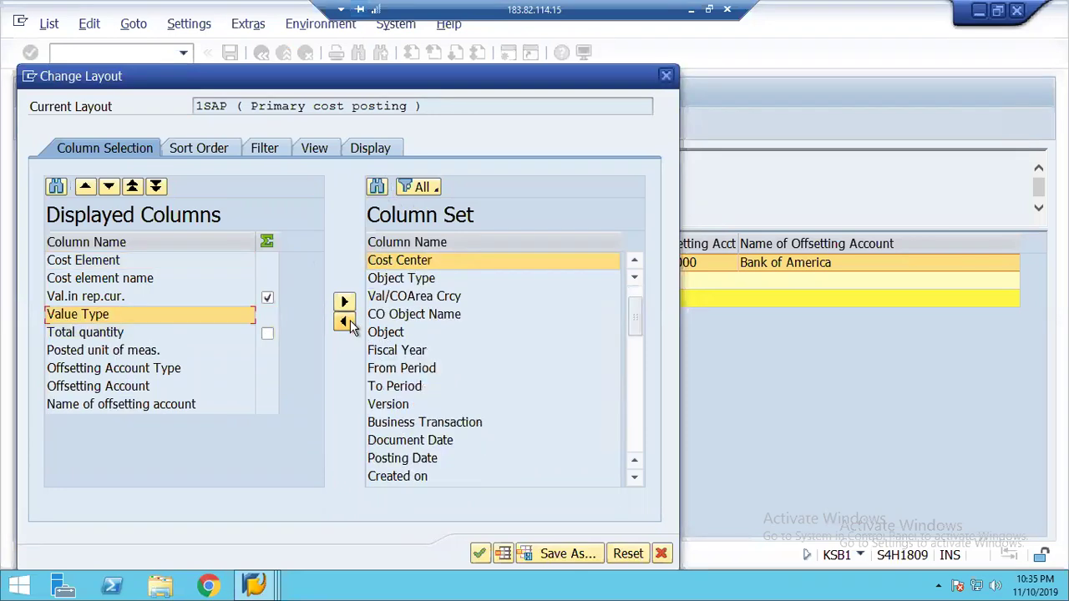
{"action": "left_click", "coordinate": [480, 554]}
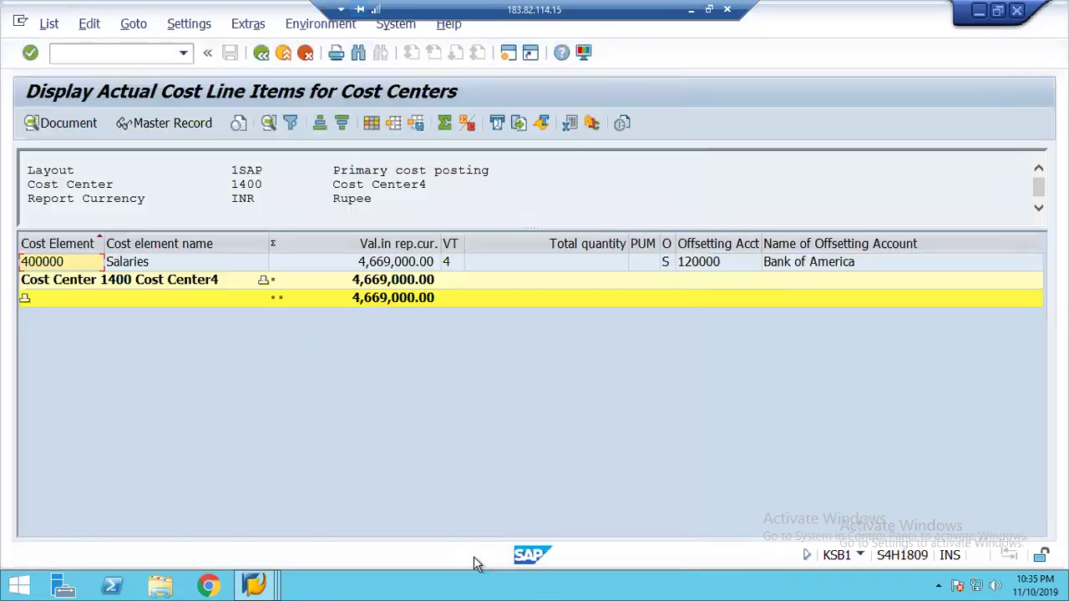
- Widen the Value Type column, look up the meaning of value type 4 in the list of possible values and close the list
{"action": "left_click", "coordinate": [453, 262]}
{"action": "left_click_drag", "start_coordinate": [463, 243], "coordinate": [544, 243]}
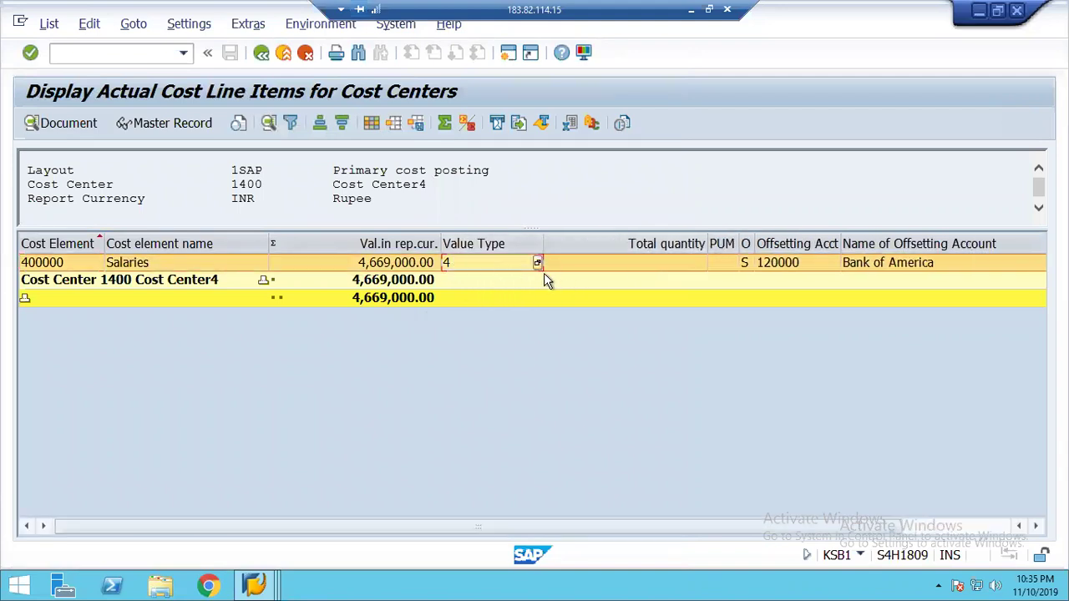
{"action": "left_click", "coordinate": [537, 262]}
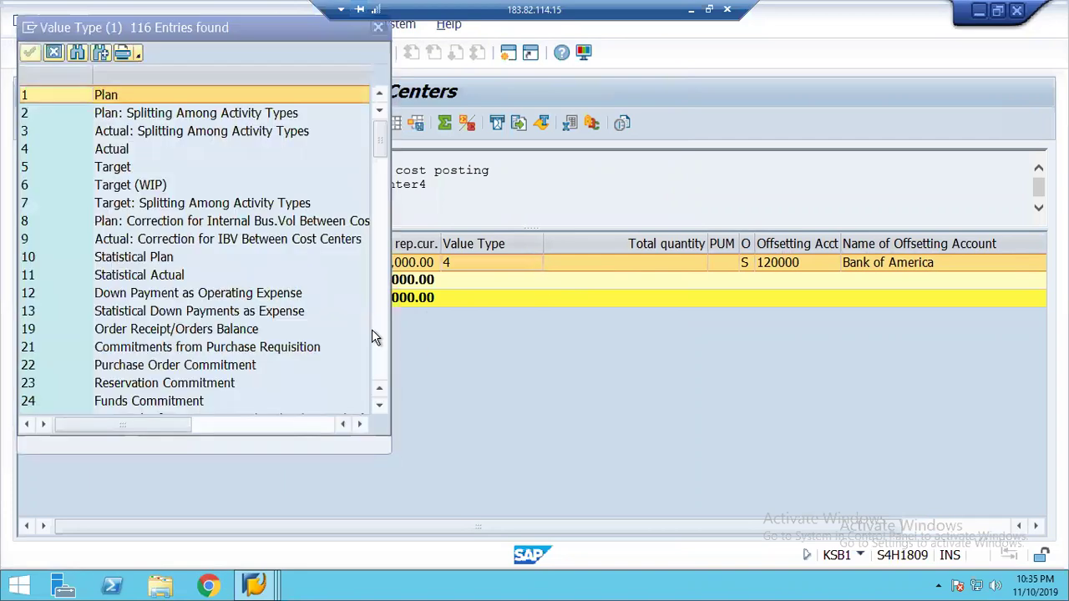
{"action": "left_click", "coordinate": [26, 154]}
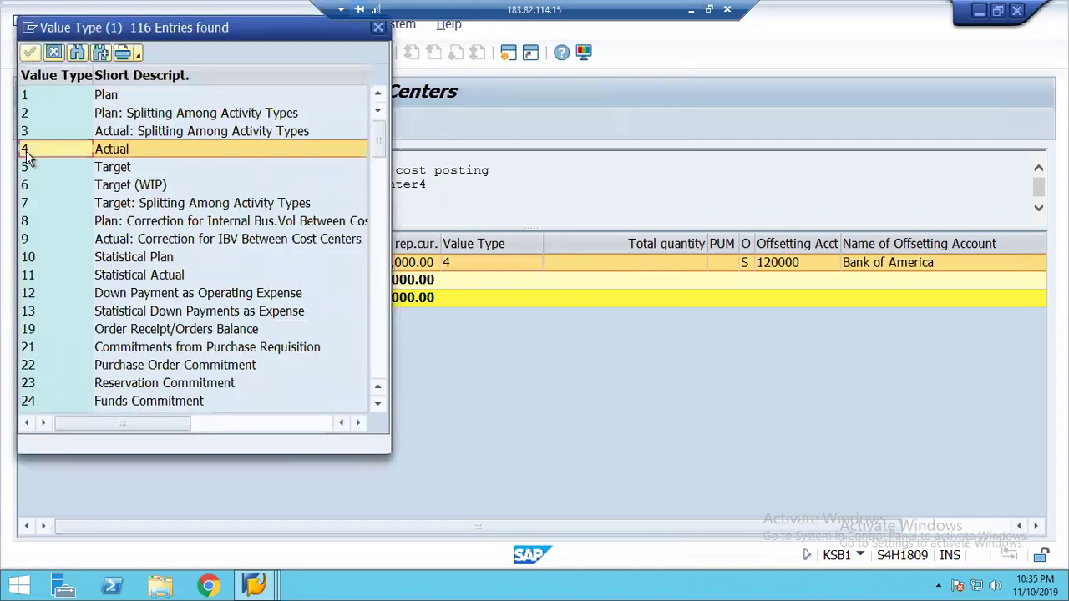
{"action": "left_click", "coordinate": [53, 53]}
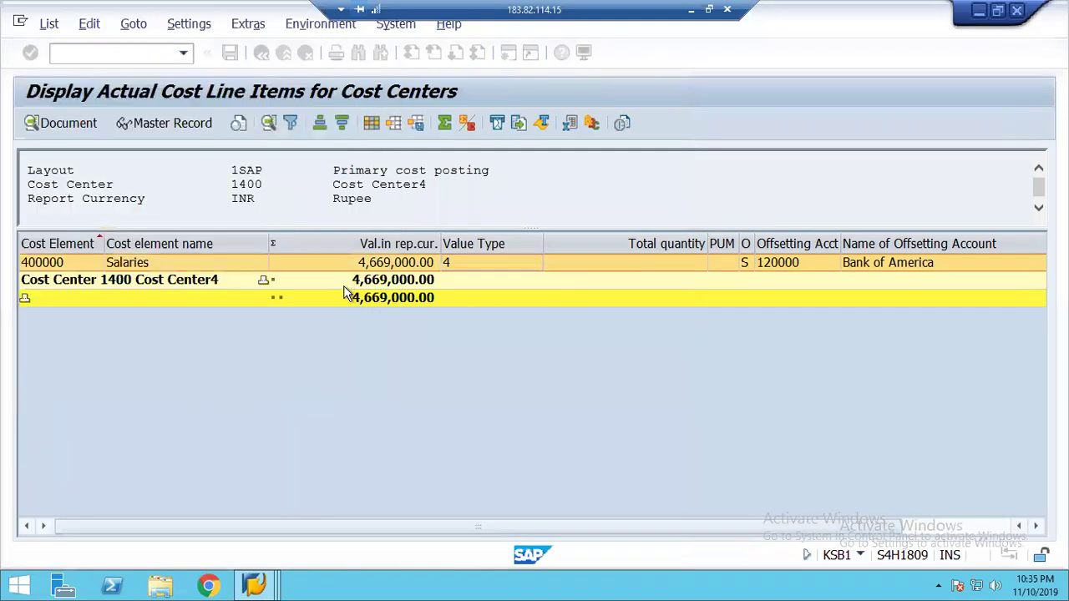
- Exit the cost center line item report, return to SAP Easy Access and move up the menu tree to the Controlling folder
{"action": "left_click", "coordinate": [260, 53]}
{"action": "left_click", "coordinate": [298, 343]}
{"action": "left_click", "coordinate": [283, 54]}
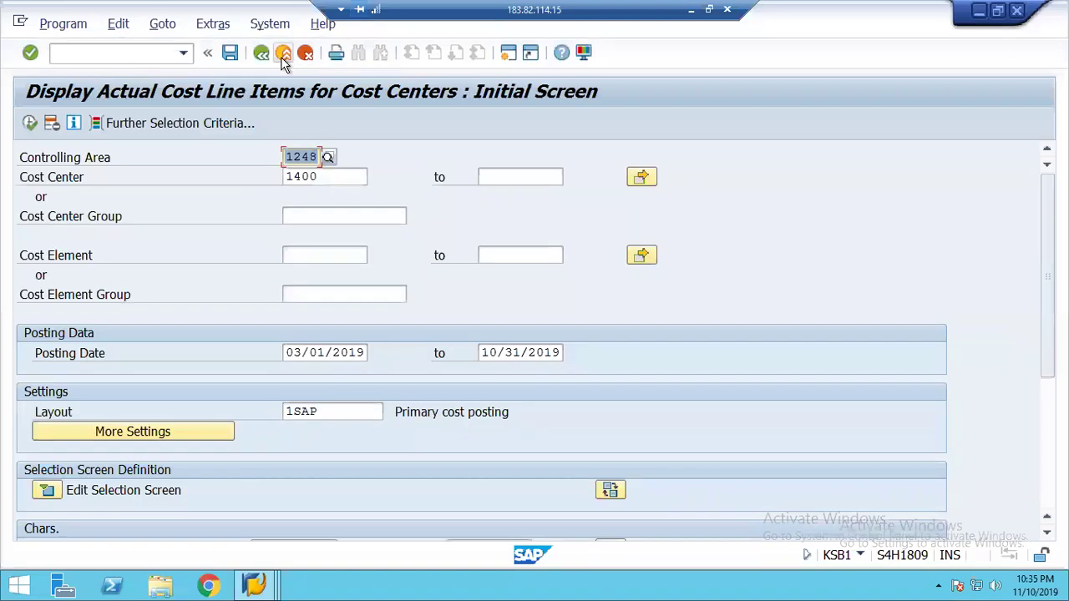
{"action": "key", "text": "Left"}
{"action": "key", "text": "Left"}
{"action": "key", "text": "Left"}
{"action": "key", "text": "Left"}
{"action": "key", "text": "Left"}
{"action": "key", "text": "Left"}
{"action": "key", "text": "Left"}
{"action": "key", "text": "Left"}
{"action": "key", "text": "Left"}
{"action": "key", "text": "Left"}
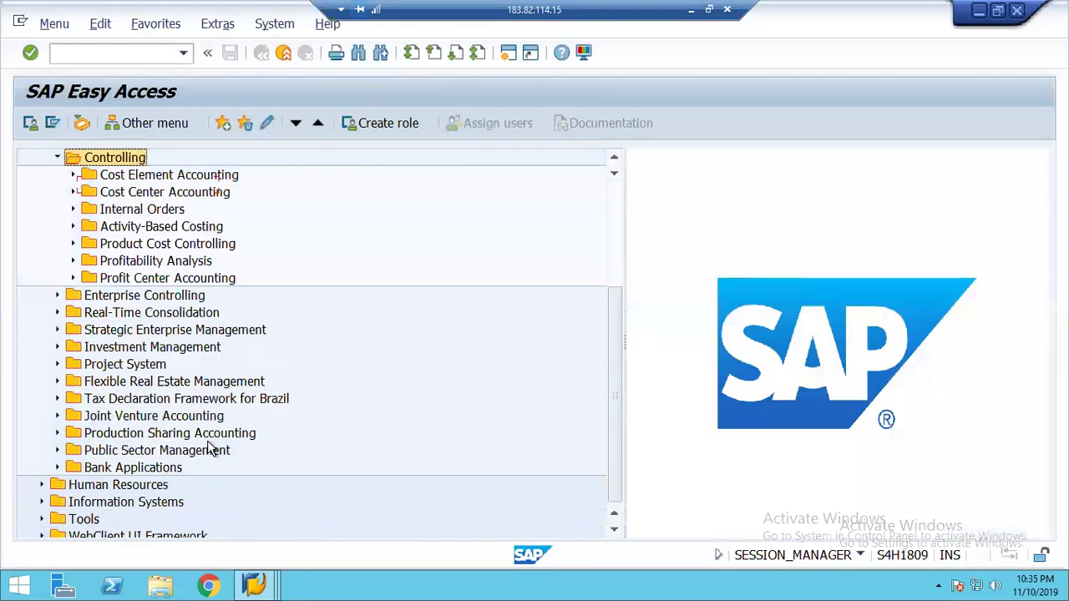
- Expand Internal Orders under Controlling and open its Master Data folder
{"action": "key", "text": "Down"}
{"action": "key", "text": "Down"}
{"action": "key", "text": "Down"}
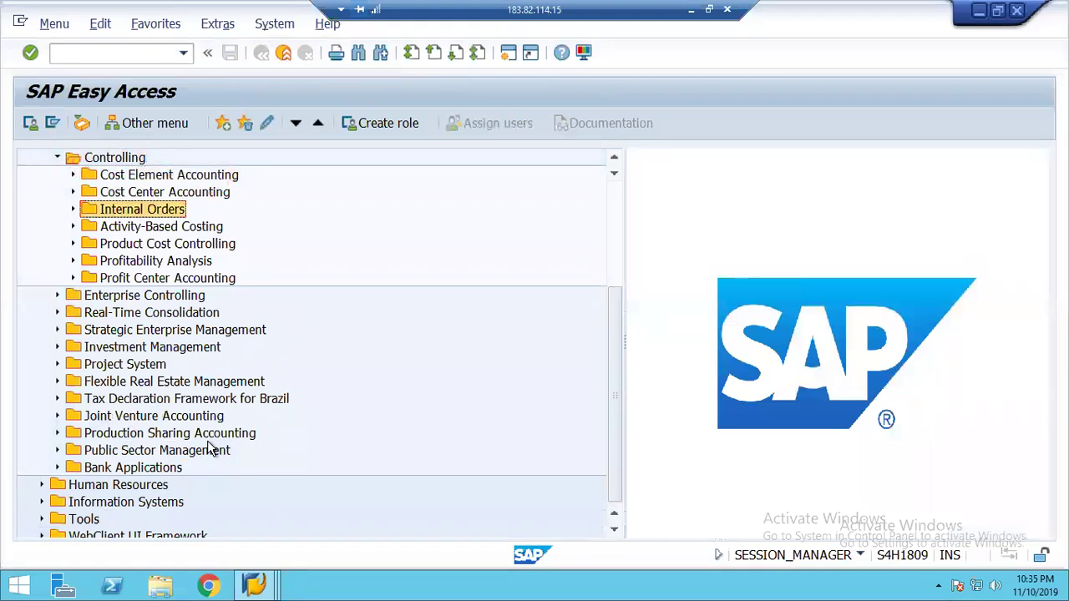
{"action": "key", "text": "Right"}
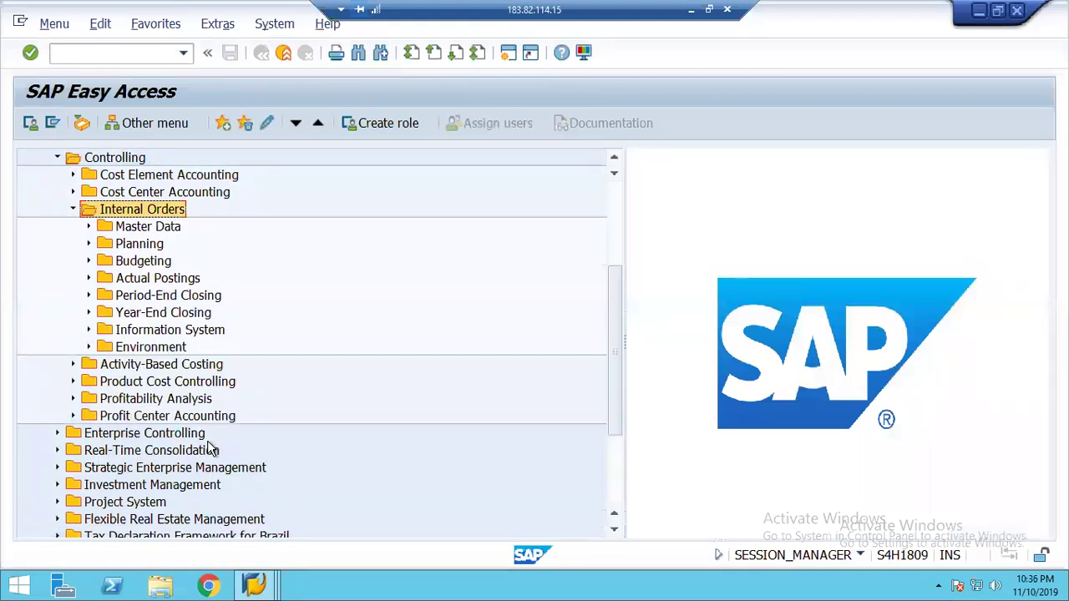
{"action": "key", "text": "Down"}
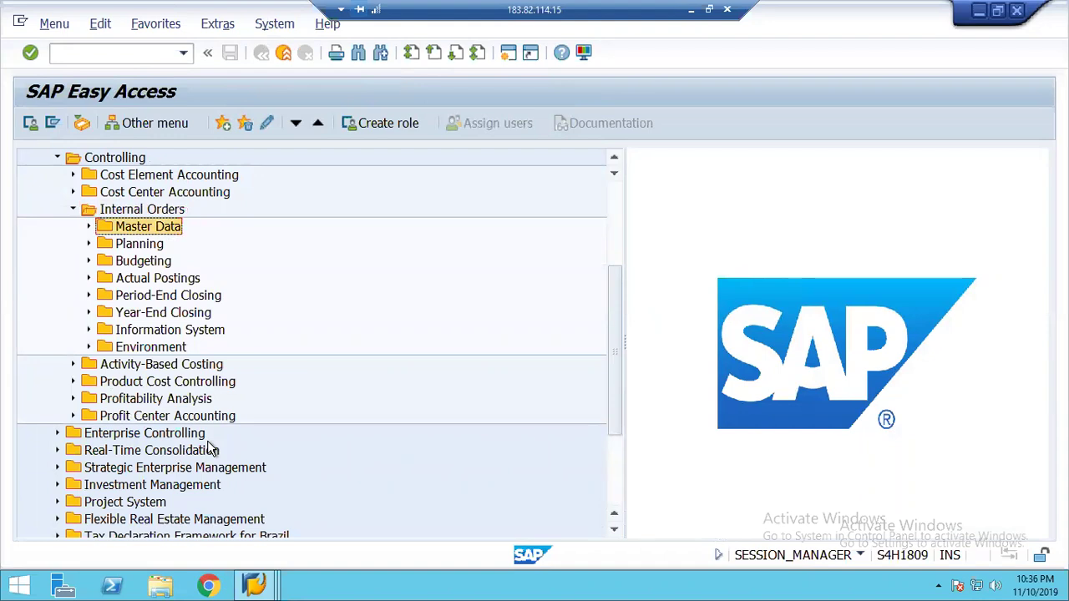
{"action": "key", "text": "Right"}
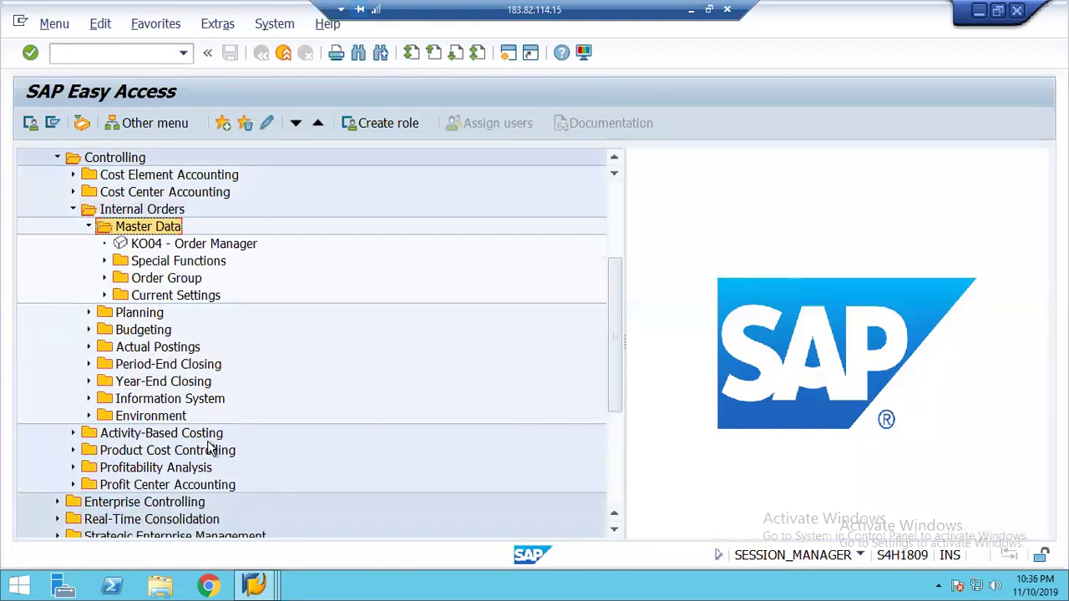
- Expand Special Functions and its Order folder under the internal orders Master Data, and select KO01 - Create
{"action": "left_click", "coordinate": [613, 160]}
{"action": "left_click", "coordinate": [614, 160]}
{"action": "left_click", "coordinate": [614, 160]}
{"action": "key", "text": "Down"}
{"action": "key", "text": "Down"}
{"action": "key", "text": "Right"}
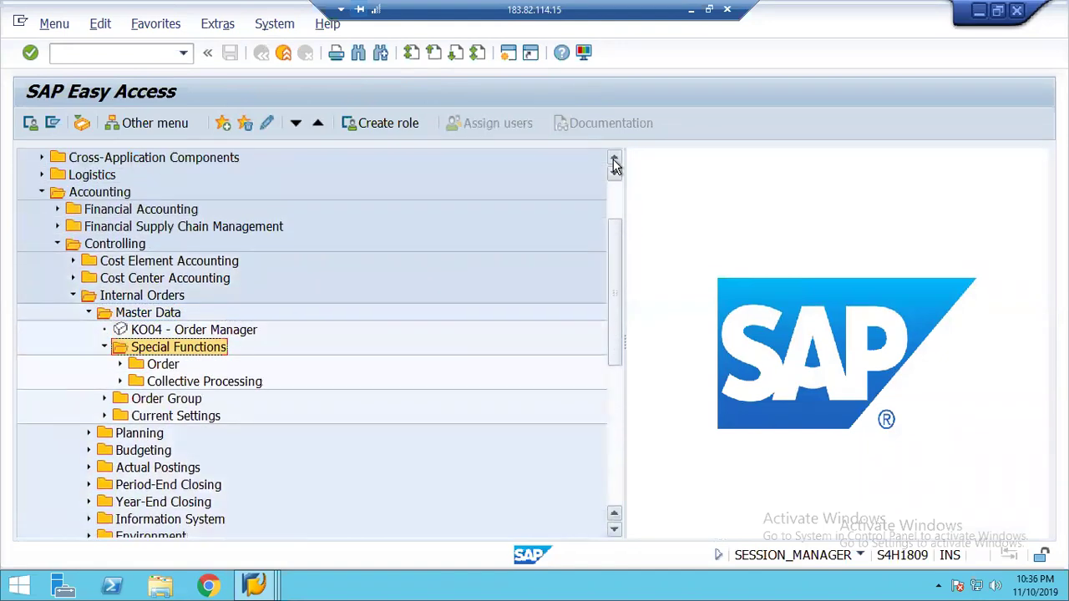
{"action": "key", "text": "Down"}
{"action": "key", "text": "Right"}
{"action": "key", "text": "Down"}
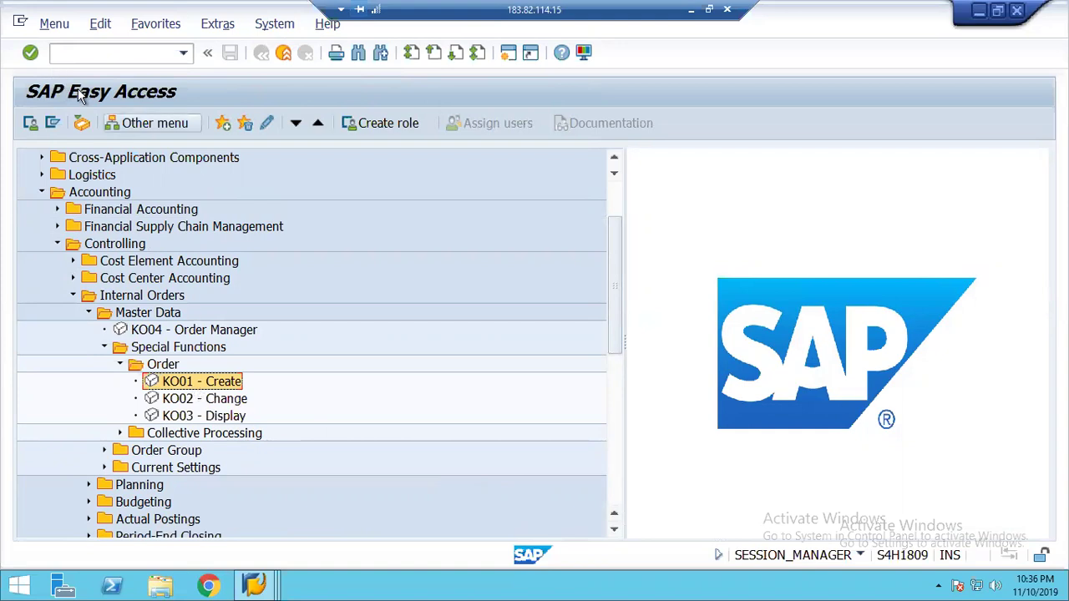
{"action": "left_click", "coordinate": [96, 194]}
{"action": "left_click", "coordinate": [115, 244]}
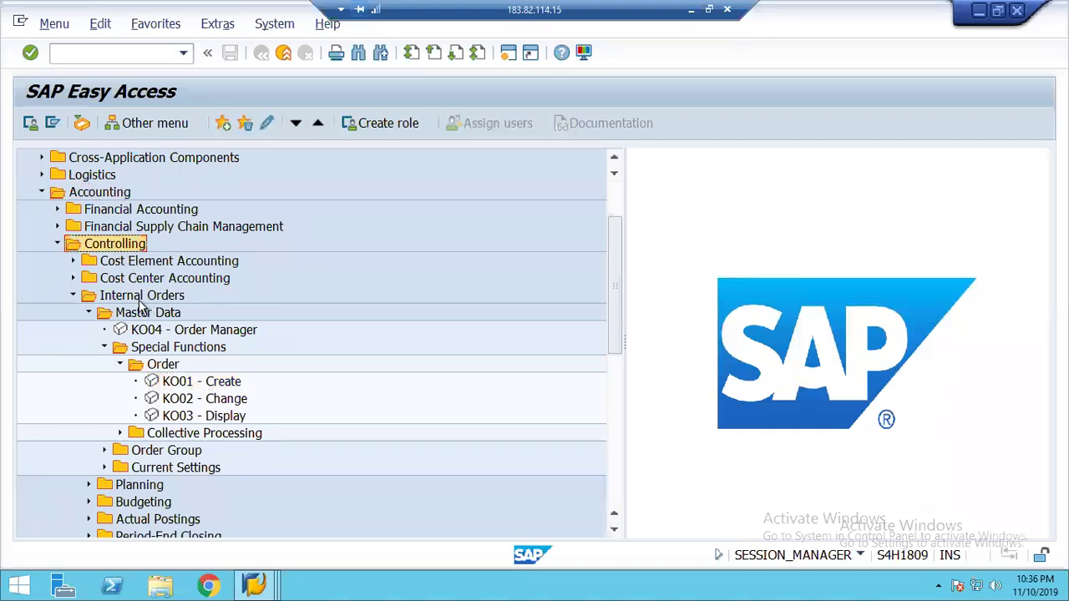
{"action": "left_click", "coordinate": [139, 298]}
{"action": "left_click", "coordinate": [149, 313]}
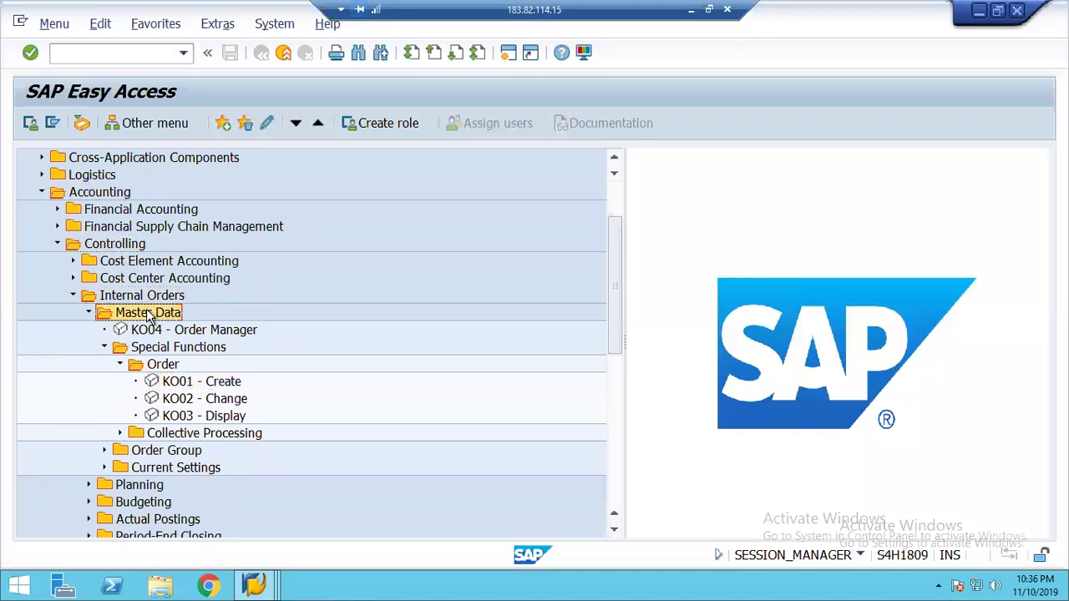
{"action": "left_click", "coordinate": [177, 351]}
{"action": "left_click", "coordinate": [169, 366]}
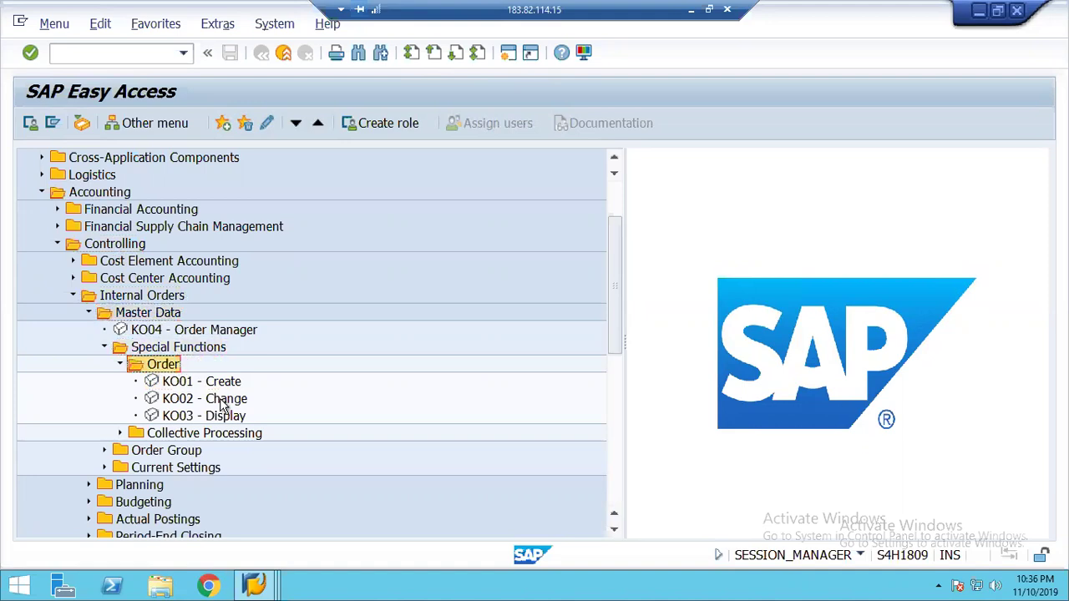
- Open KO01 - Create, choose order type 12SO for controlling area 1248 and proceed to the order's master data
{"action": "left_click", "coordinate": [209, 384]}
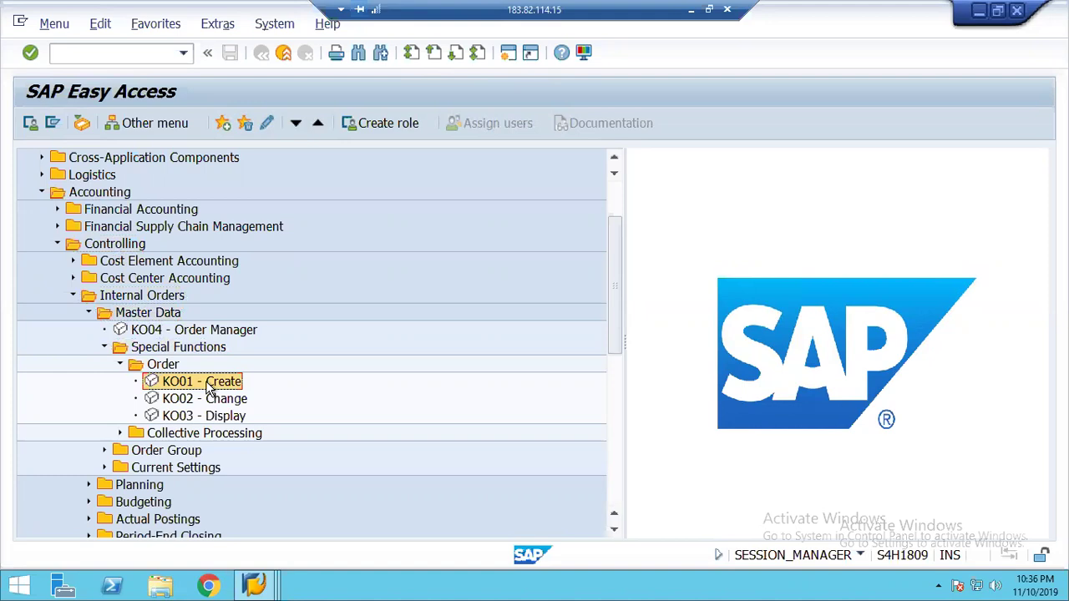
{"action": "double_click", "coordinate": [209, 385]}
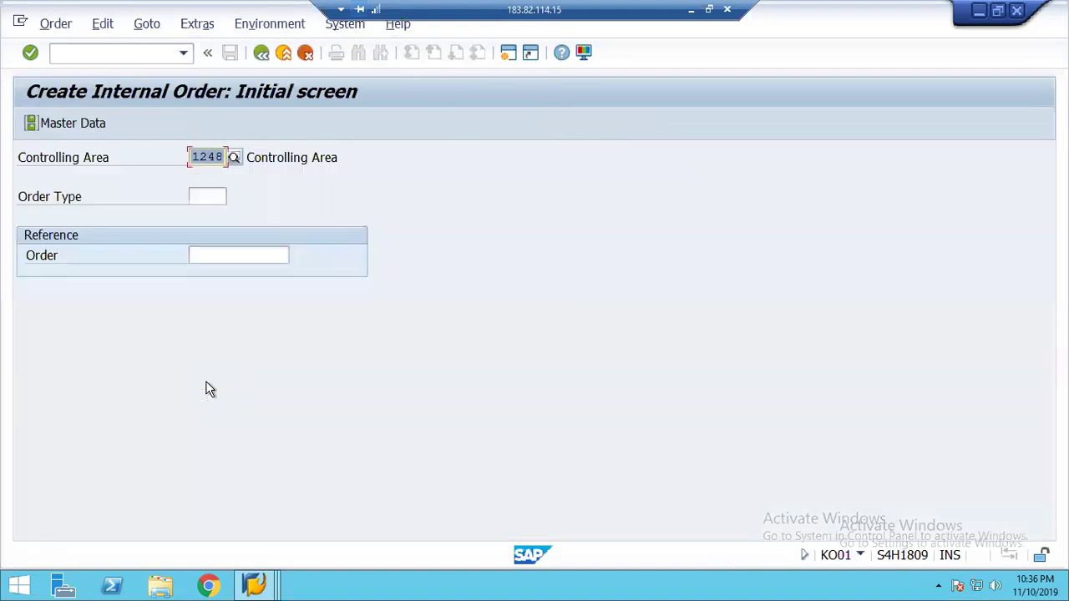
{"action": "left_click", "coordinate": [203, 201]}
{"action": "left_click", "coordinate": [234, 198]}
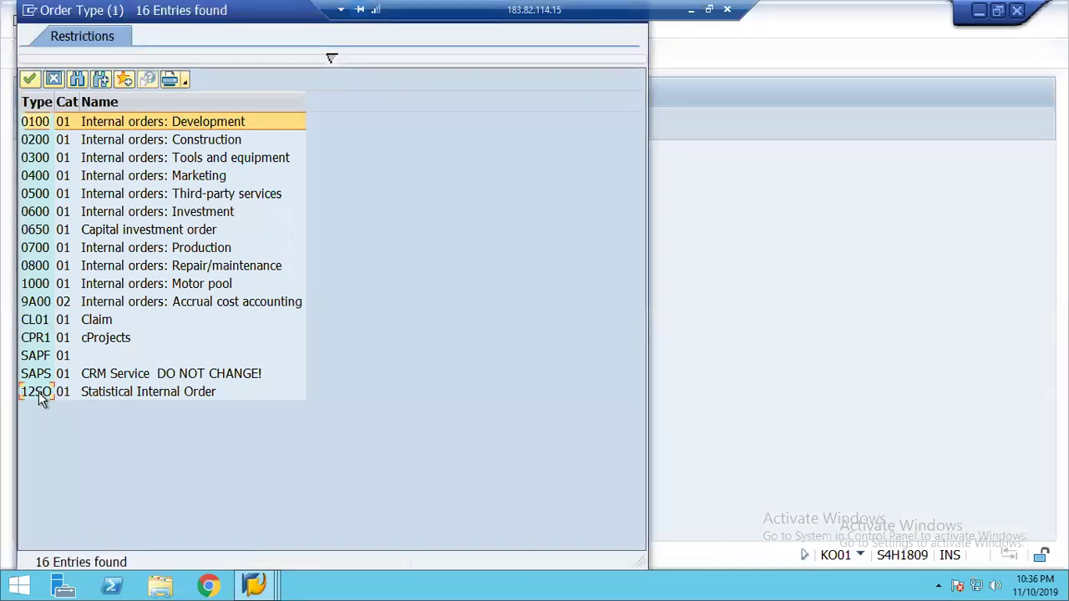
{"action": "double_click", "coordinate": [38, 392]}
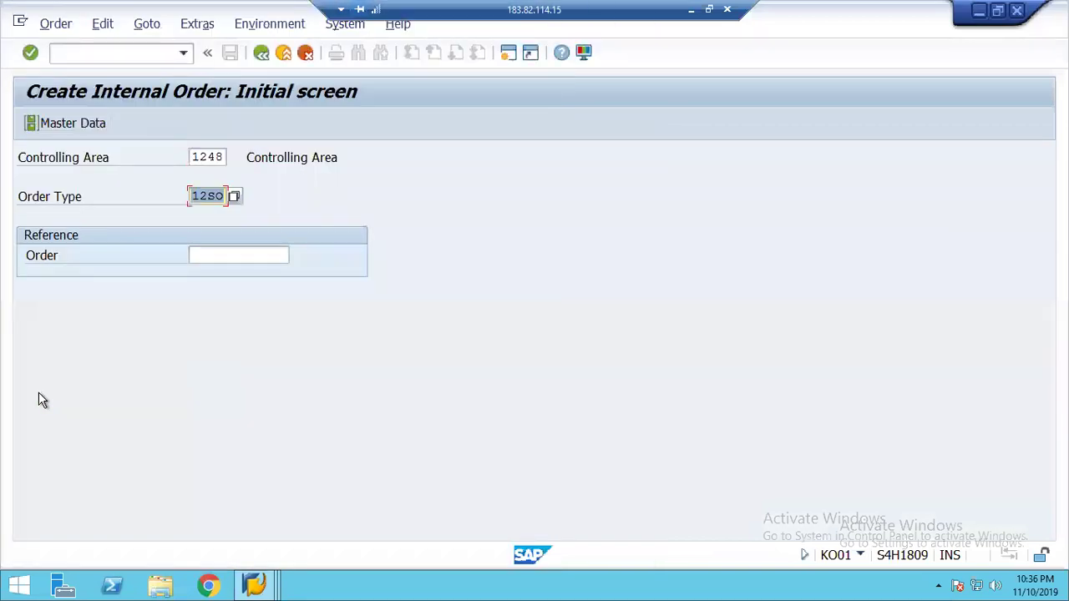
{"action": "key", "text": "Return"}
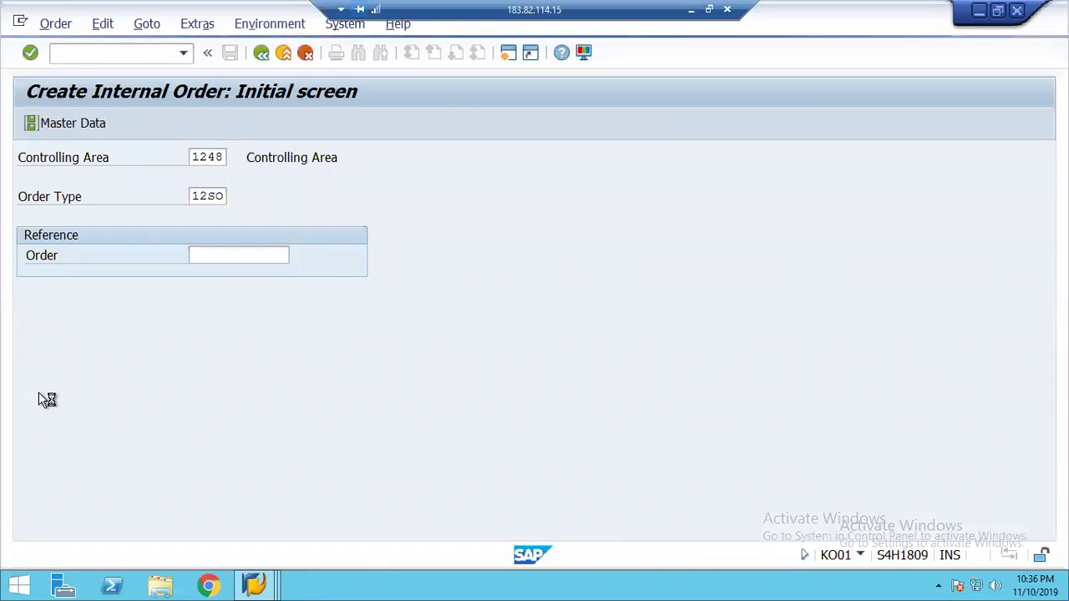
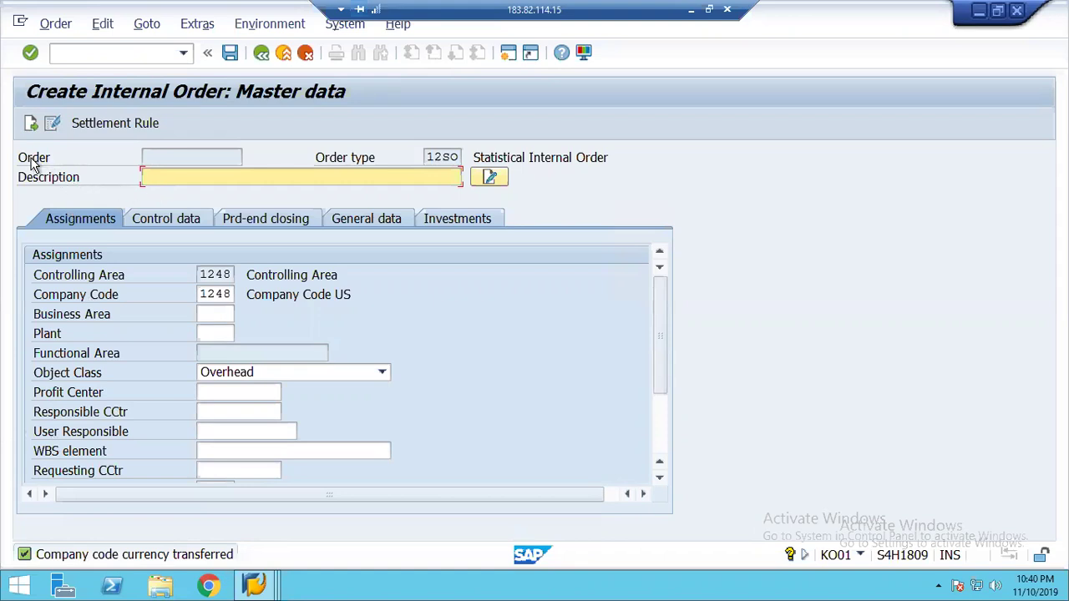
- Describe the internal order as "Singapore Exhibition Expenses" and assign it to profit center 1000
{"action": "left_click", "coordinate": [160, 158]}
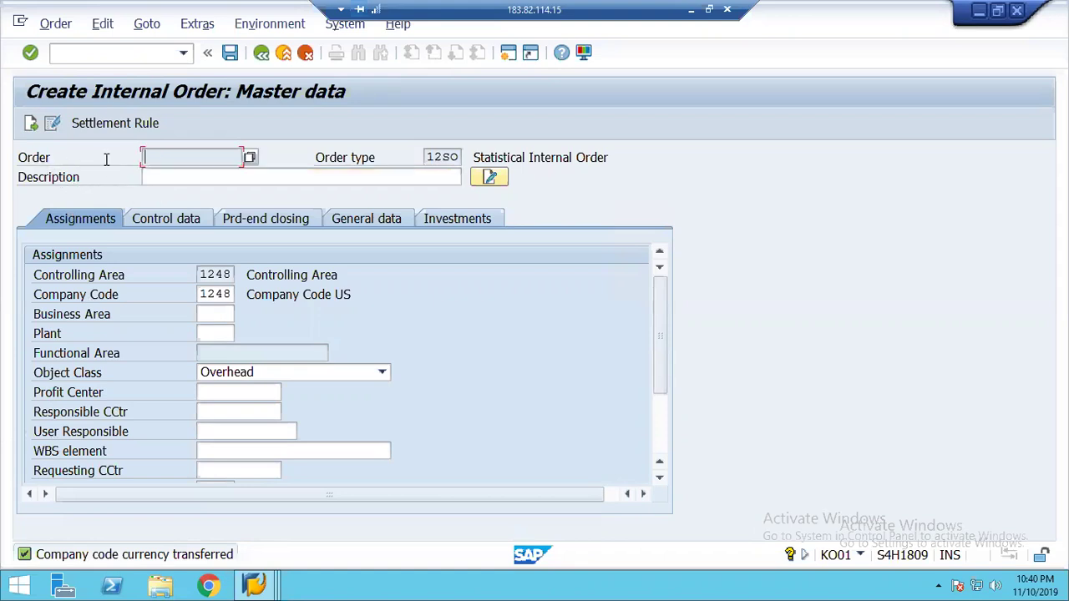
{"action": "left_click", "coordinate": [169, 173]}
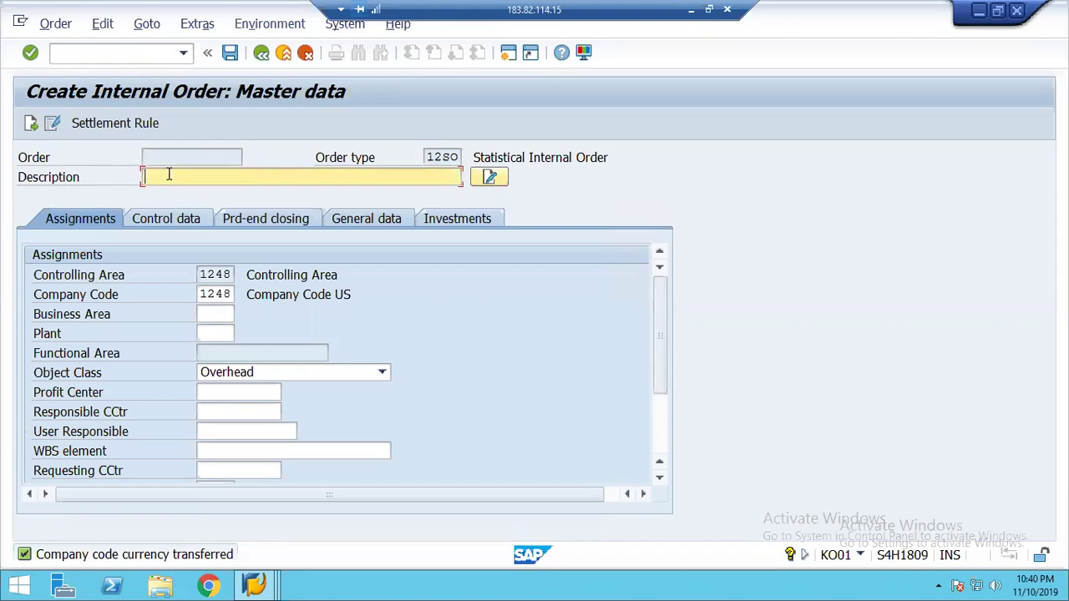
{"action": "type", "text": "Singapore Exhibition Expenses"}
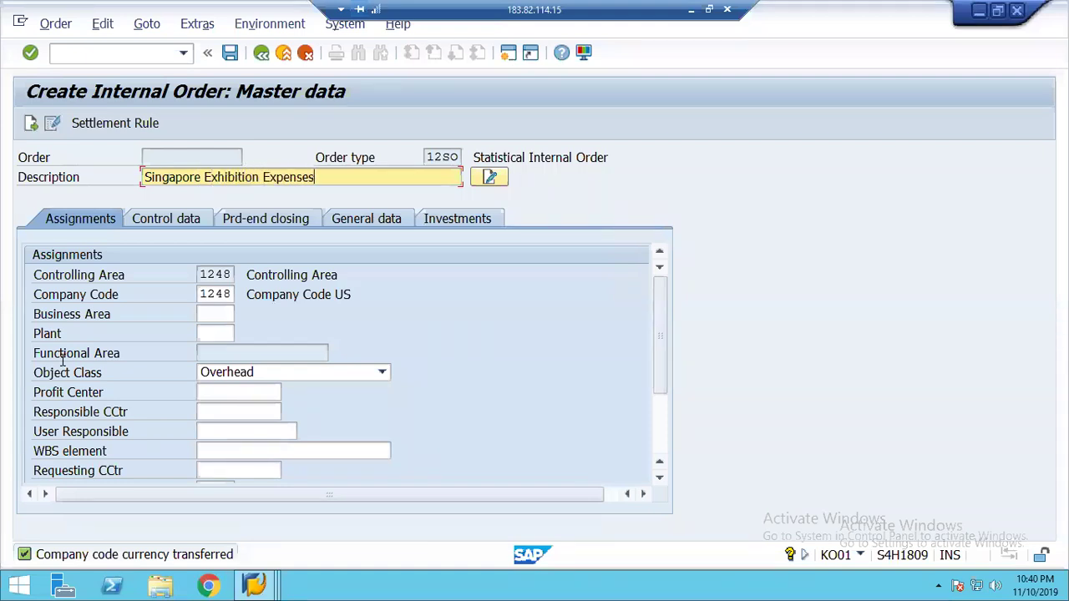
{"action": "left_click", "coordinate": [226, 294]}
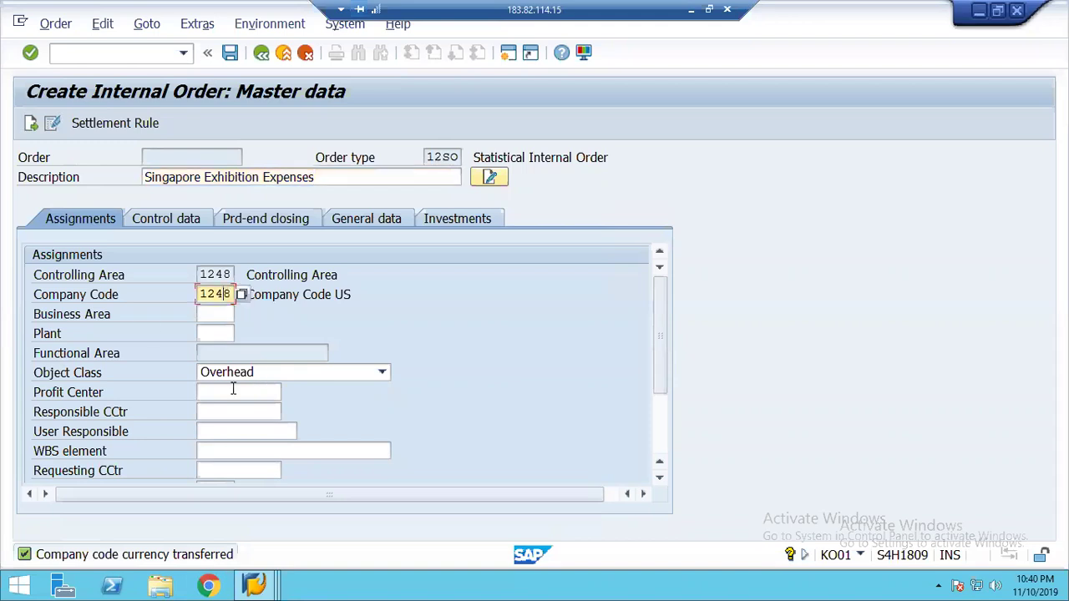
{"action": "left_click", "coordinate": [215, 392]}
{"action": "type", "text": "1000"}
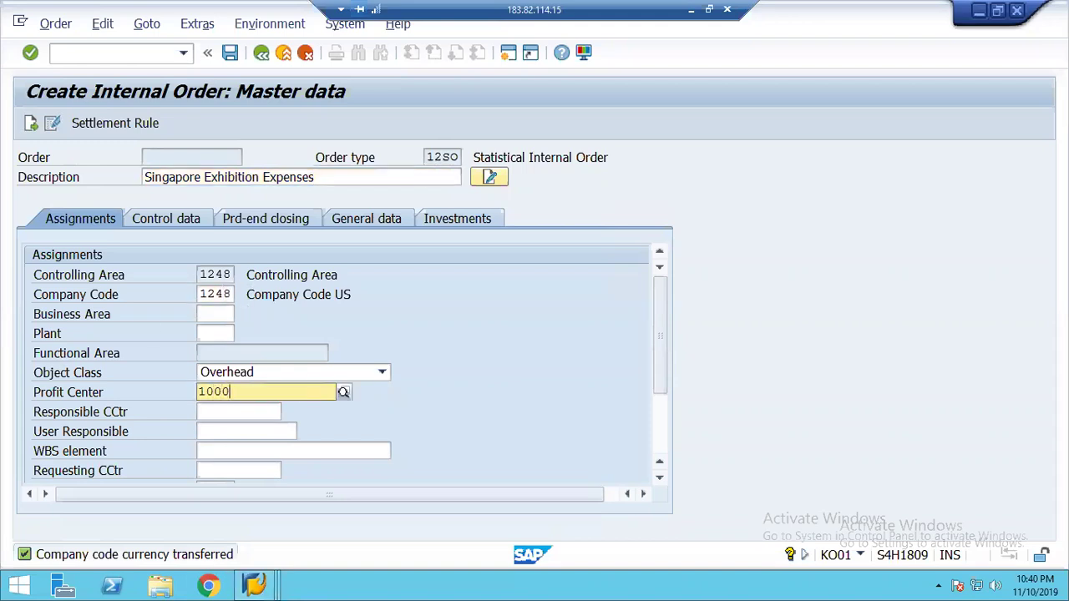
{"action": "key", "text": "Return"}
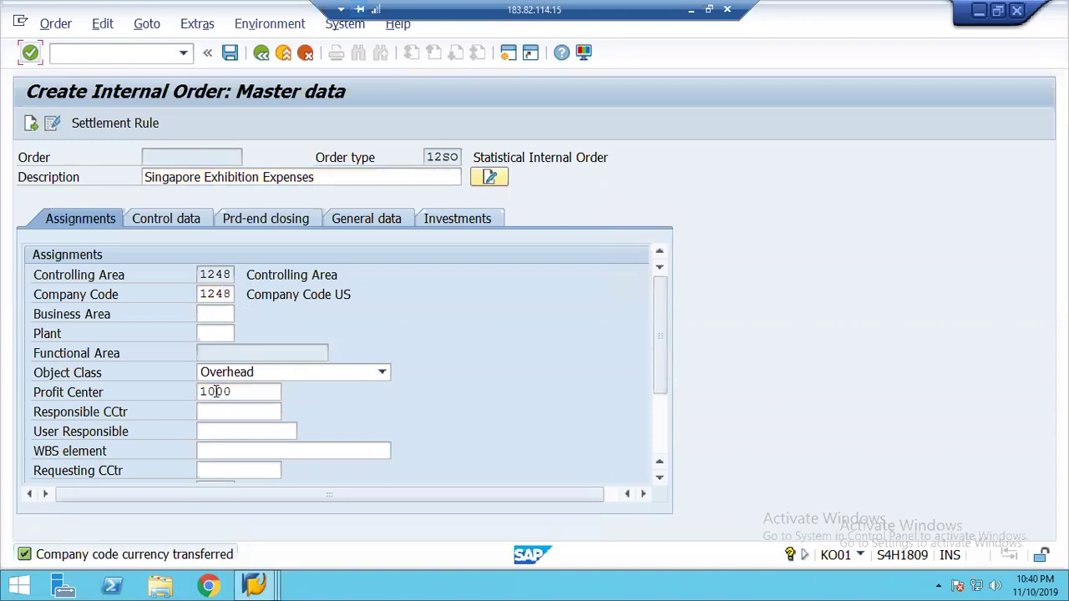
{"action": "left_click", "coordinate": [226, 313]}
{"action": "left_click", "coordinate": [215, 333]}
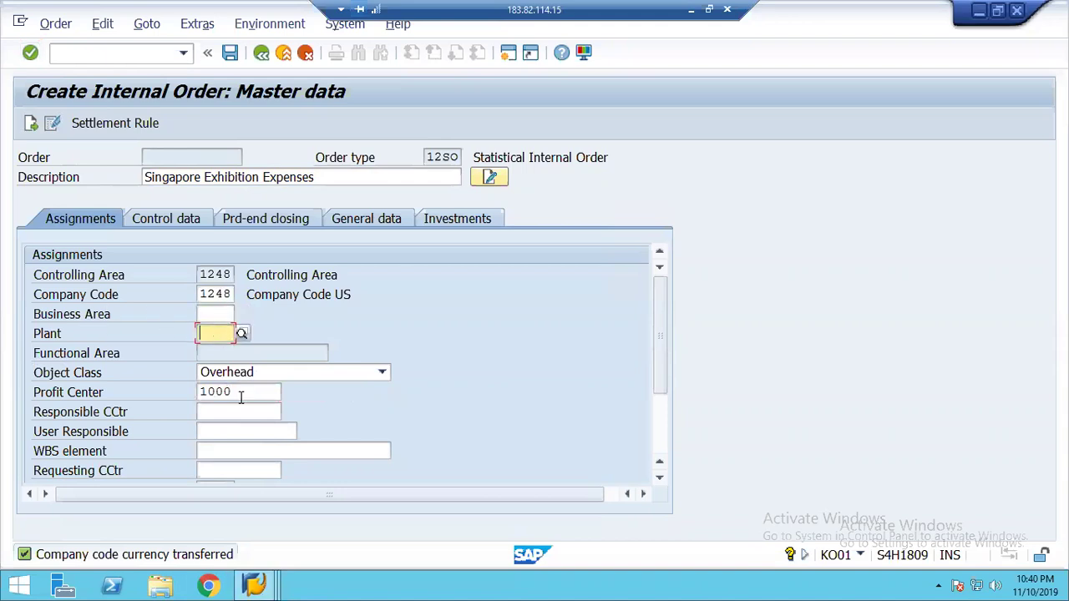
{"action": "left_click", "coordinate": [222, 409]}
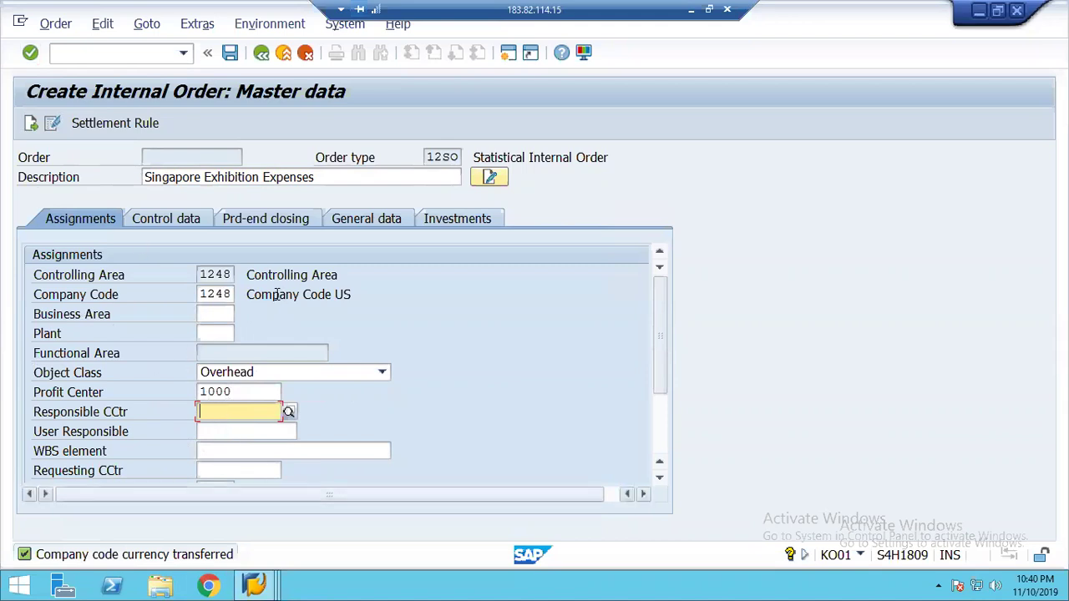
- Mark the order as a statistical order in its control data and save it
{"action": "left_click", "coordinate": [165, 220]}
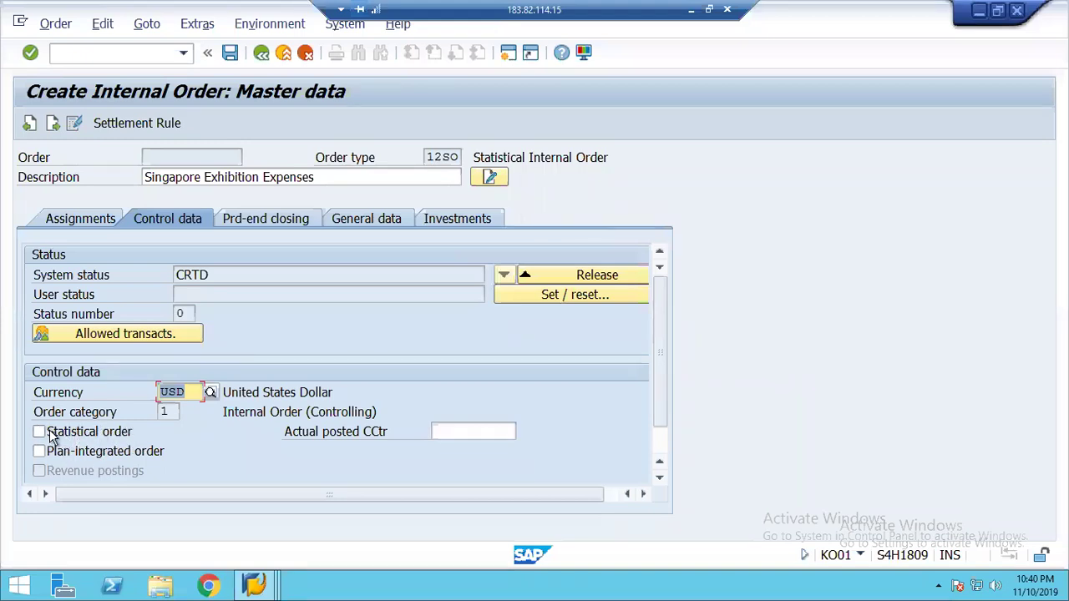
{"action": "left_click", "coordinate": [52, 434]}
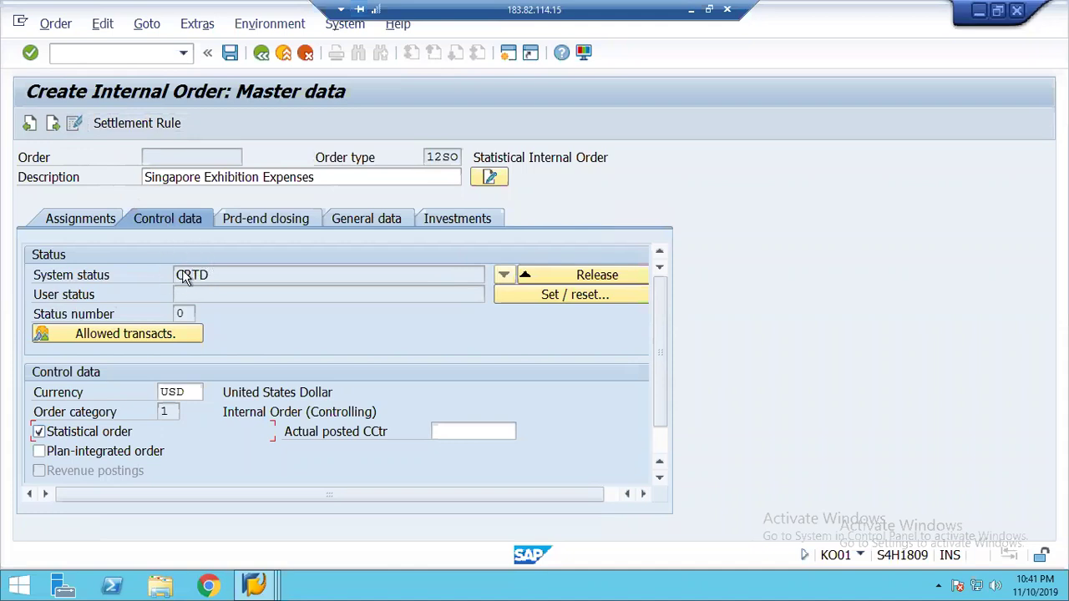
{"action": "left_click", "coordinate": [229, 54]}
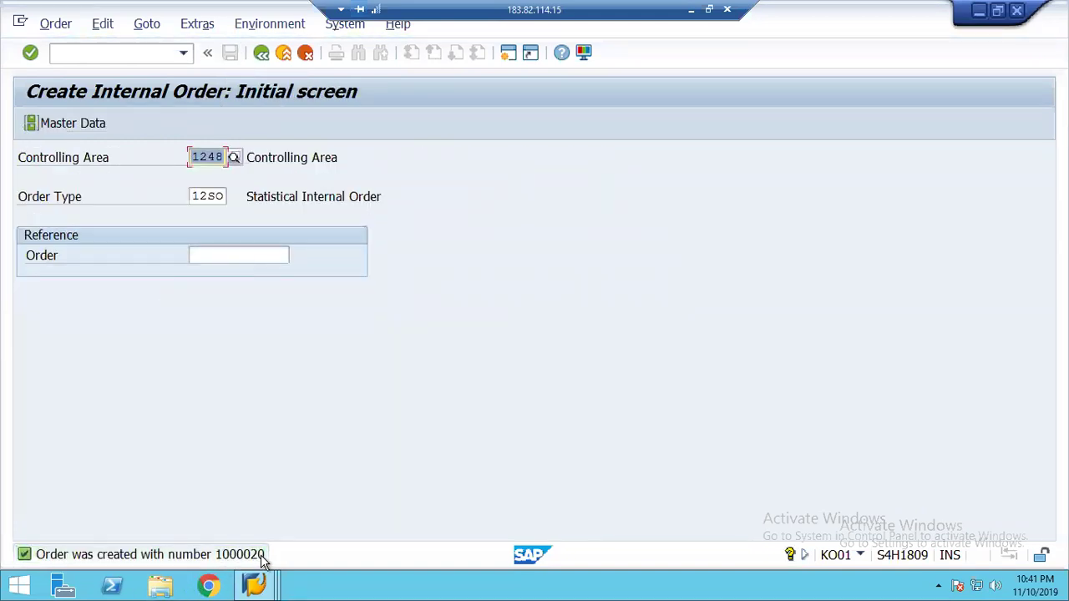
- Open the newly created internal order for change and check the system status in its control data
{"action": "left_click", "coordinate": [52, 24]}
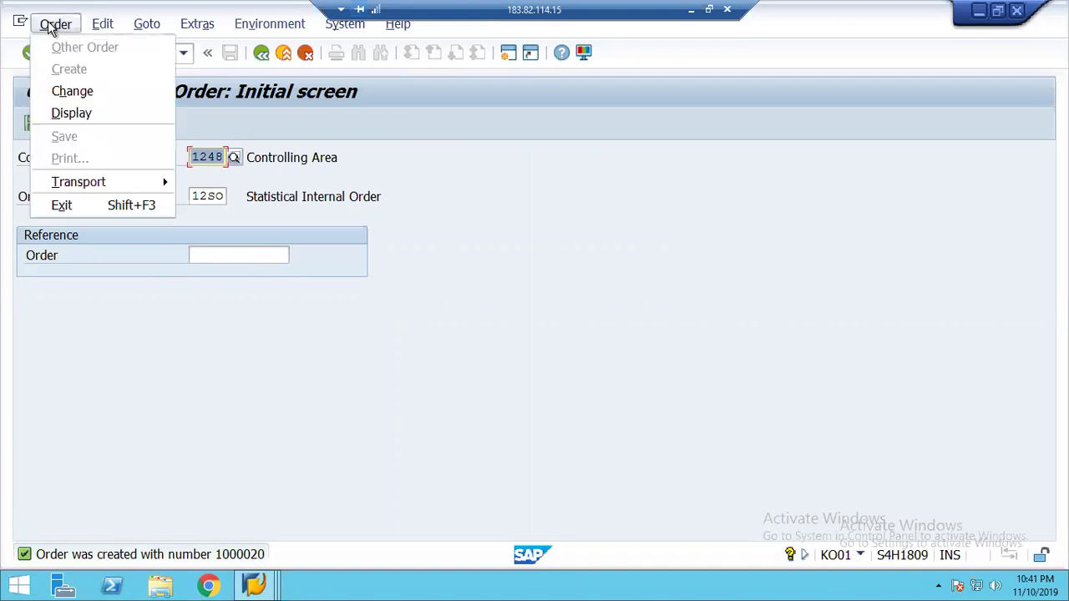
{"action": "left_click", "coordinate": [83, 93]}
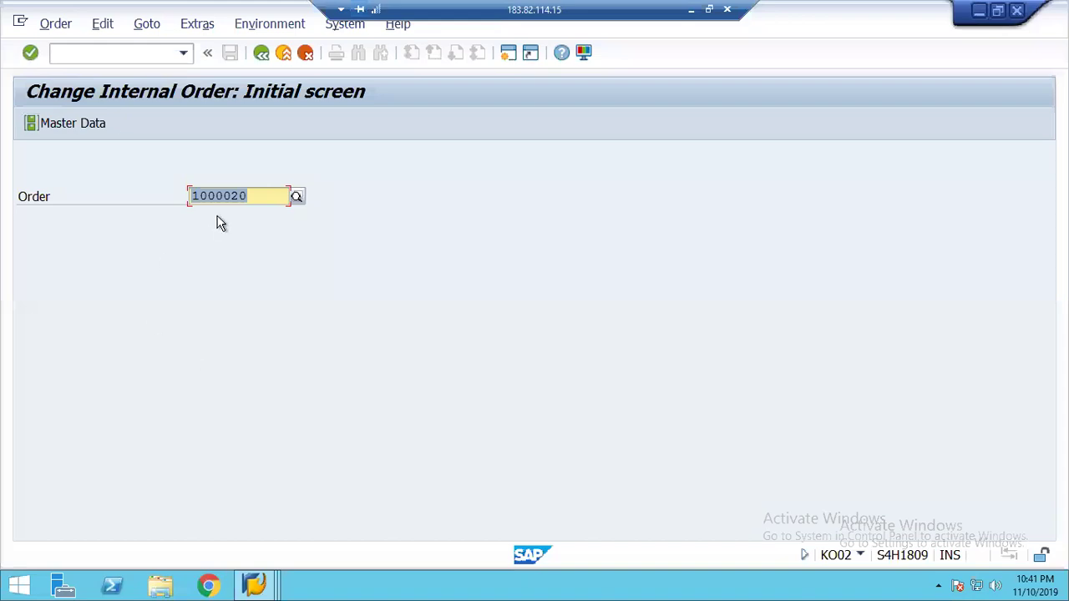
{"action": "key", "text": "Return"}
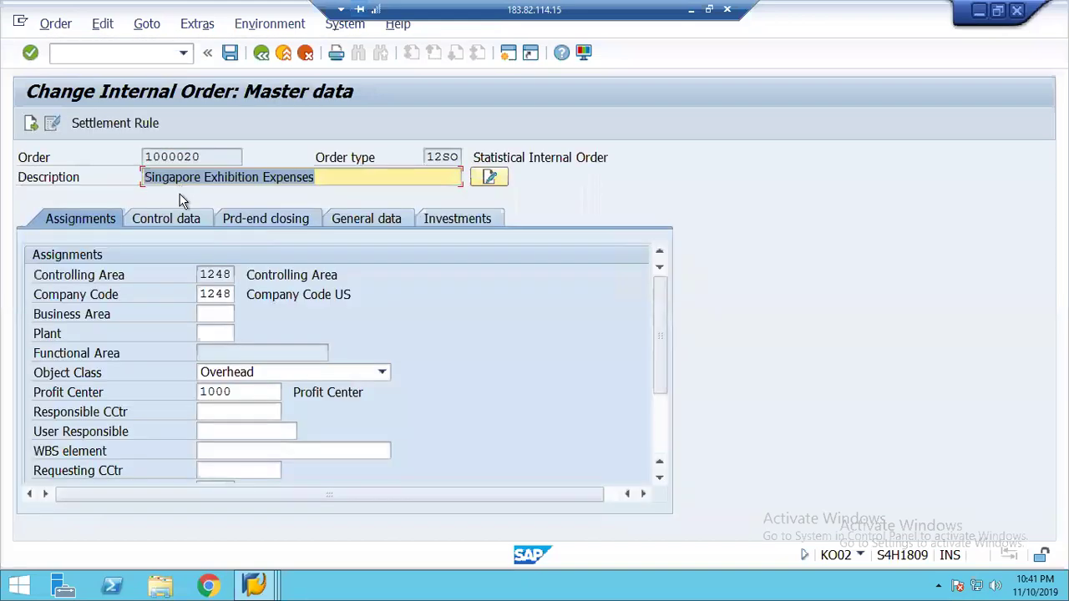
{"action": "left_click", "coordinate": [155, 218]}
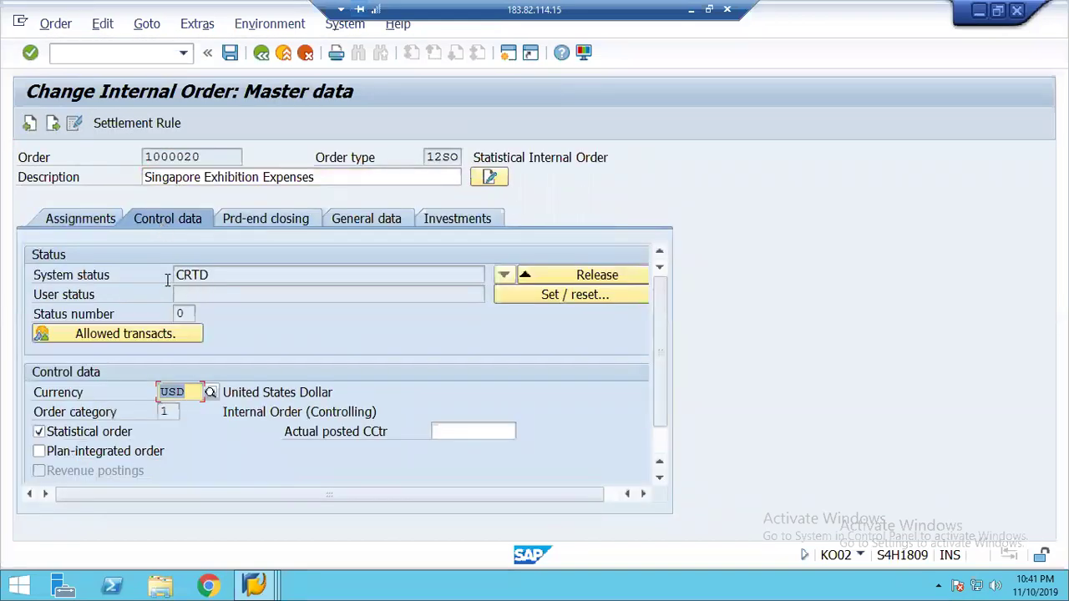
{"action": "left_click", "coordinate": [233, 275]}
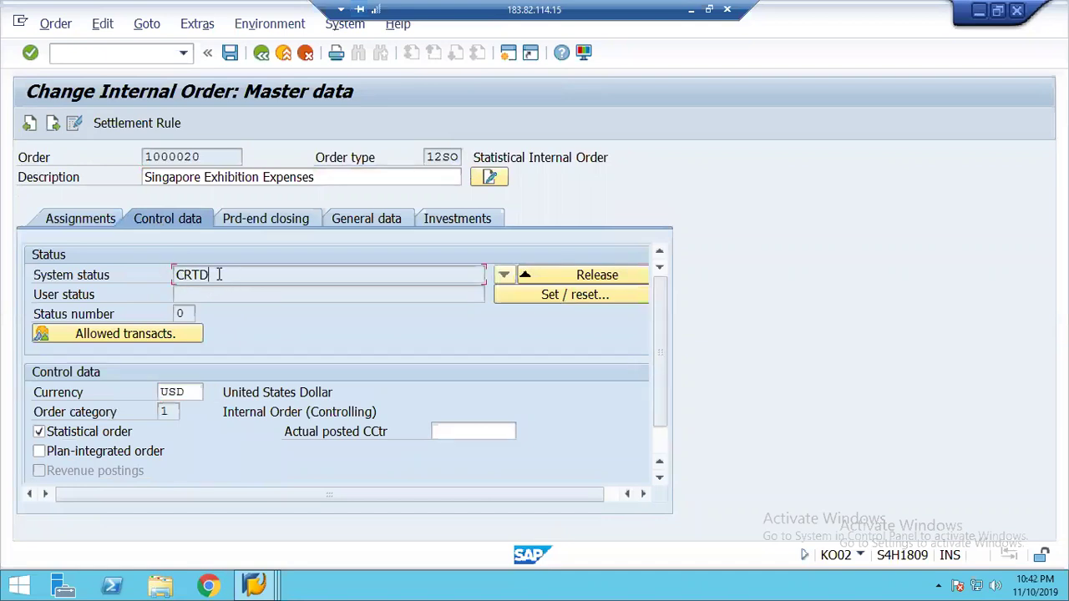
- Switch to the Display IMG session, open Define Order Types and view the details of order type 12SO
{"action": "left_click", "coordinate": [262, 587]}
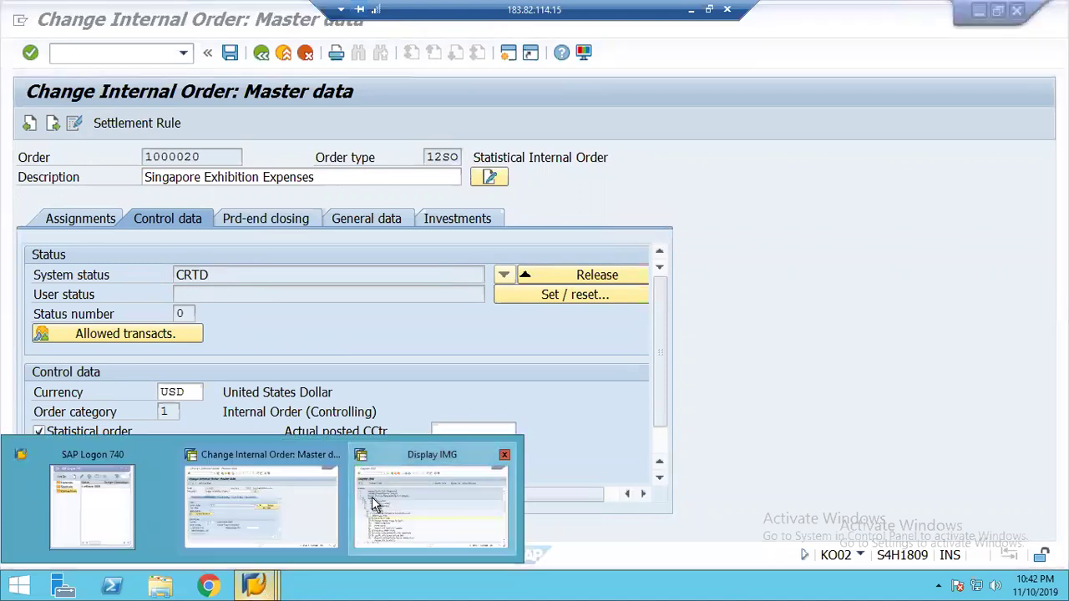
{"action": "left_click", "coordinate": [373, 504]}
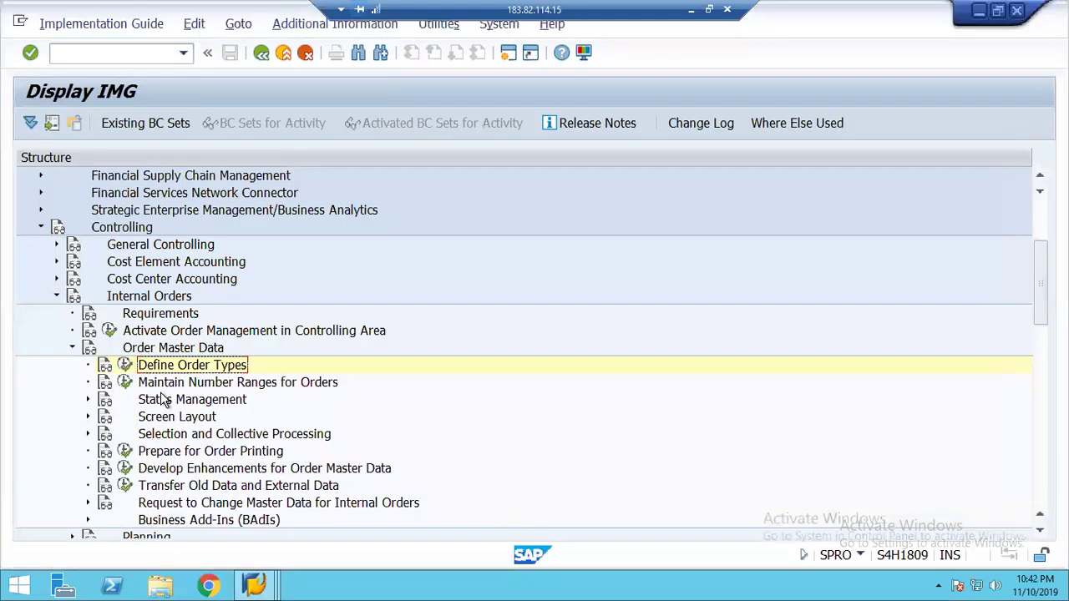
{"action": "left_click", "coordinate": [125, 367]}
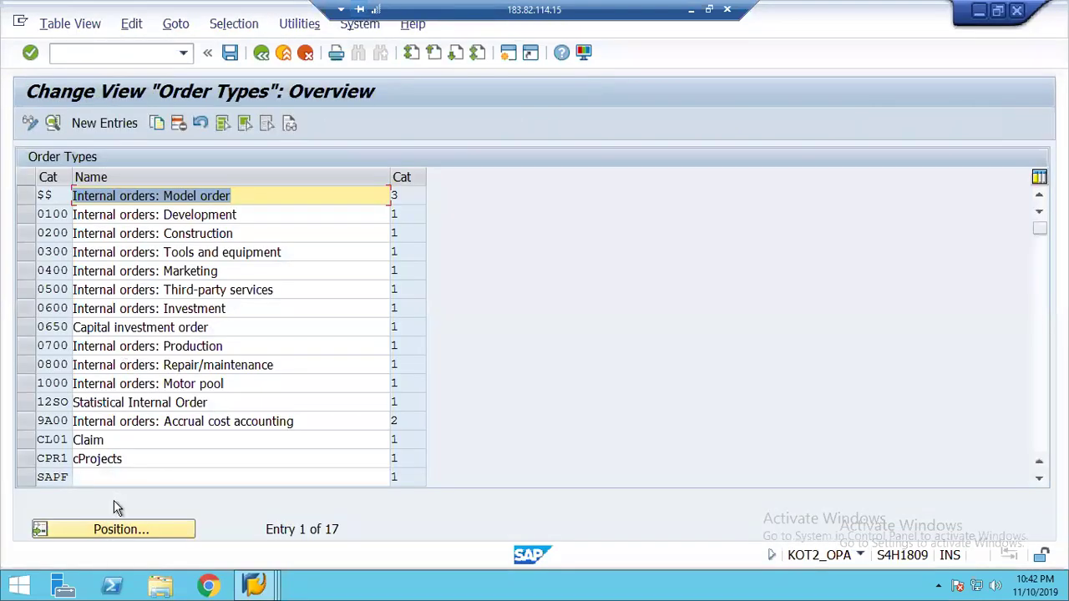
{"action": "double_click", "coordinate": [53, 401]}
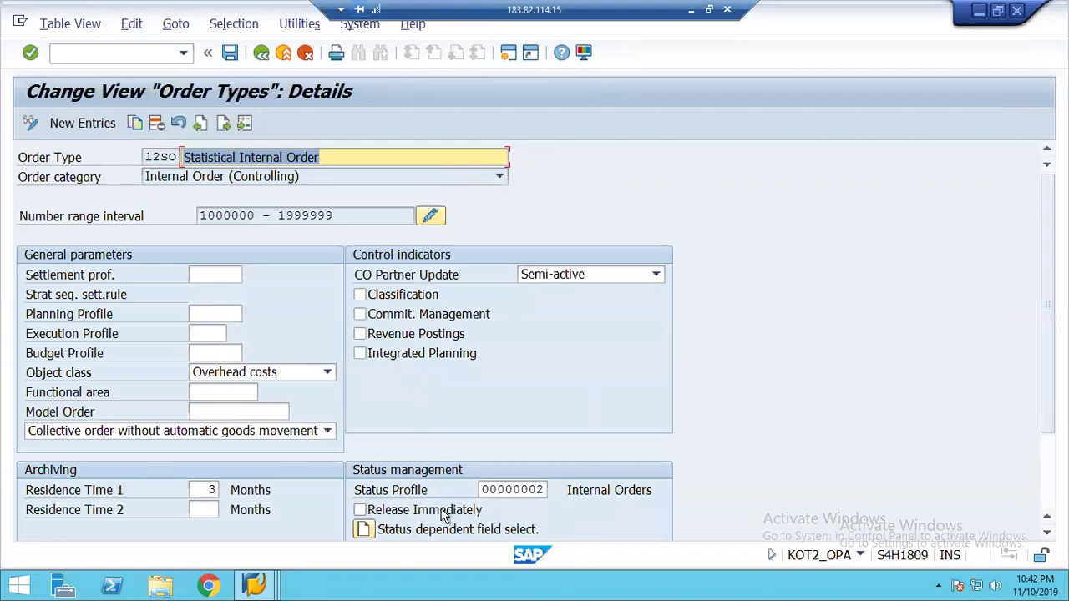
- Return to the Change Internal Order session and check the order's assigned number
{"action": "key", "text": "alt+Tab"}
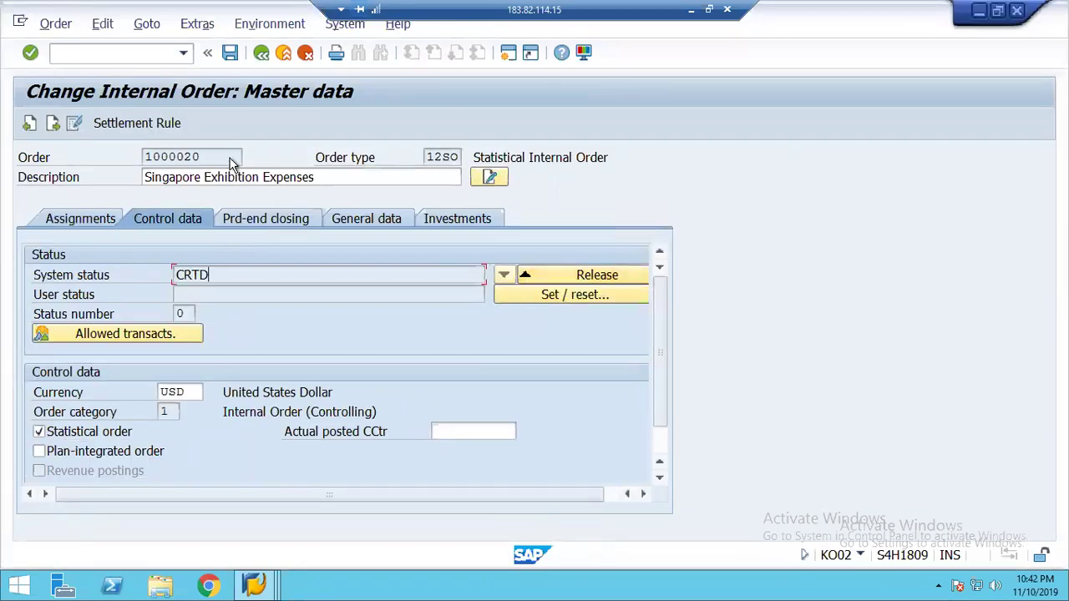
{"action": "left_click_drag", "start_coordinate": [223, 158], "coordinate": [137, 151]}
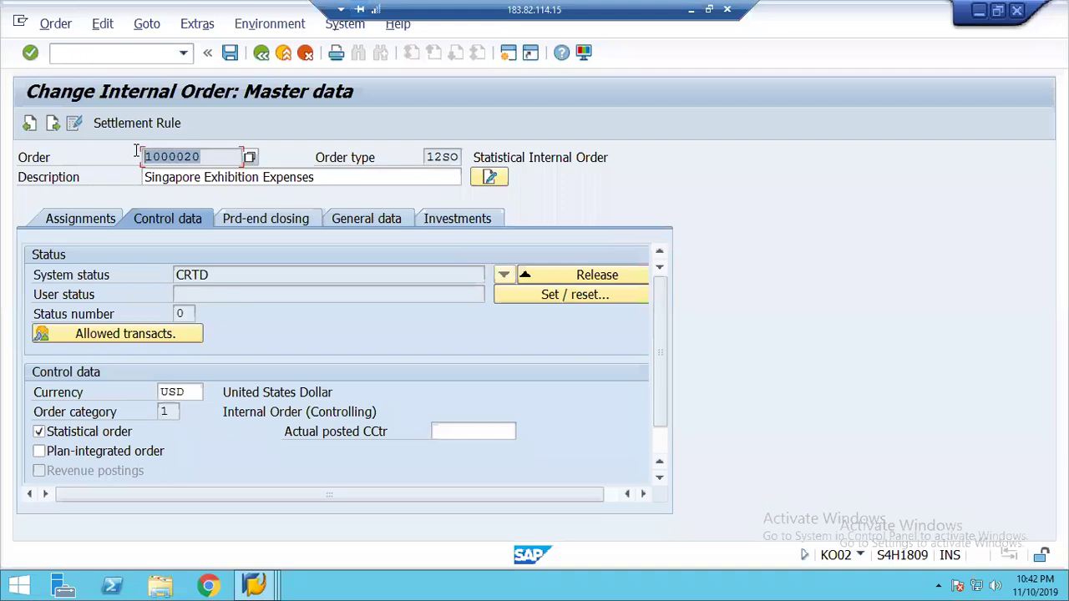
{"action": "left_click", "coordinate": [136, 151]}
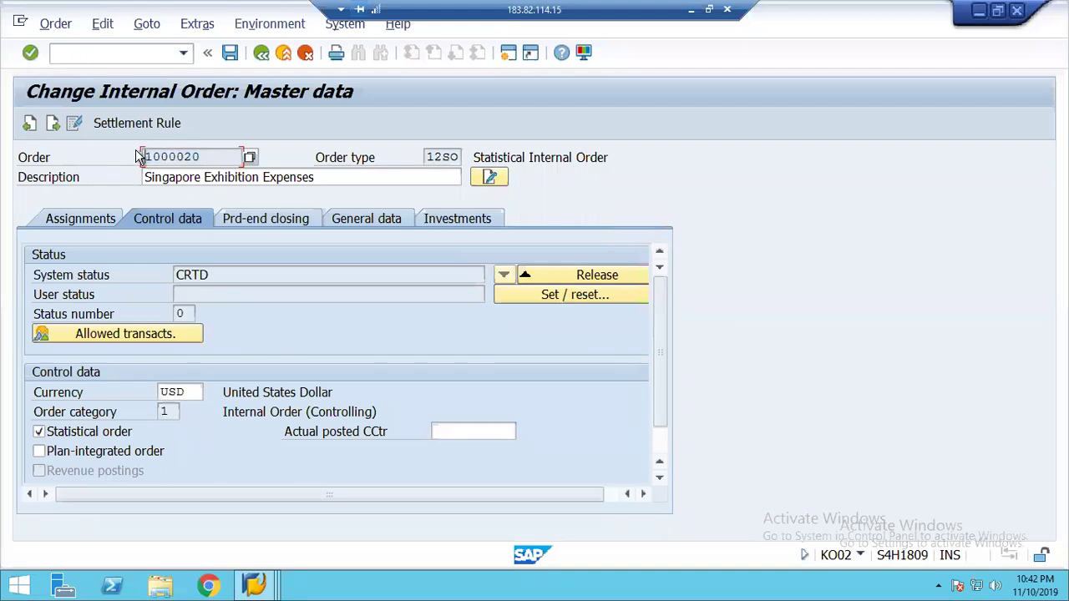
{"action": "left_click_drag", "start_coordinate": [201, 160], "coordinate": [118, 155]}
{"action": "left_click", "coordinate": [119, 157]}
{"action": "mouse_move", "coordinate": [262, 580]}
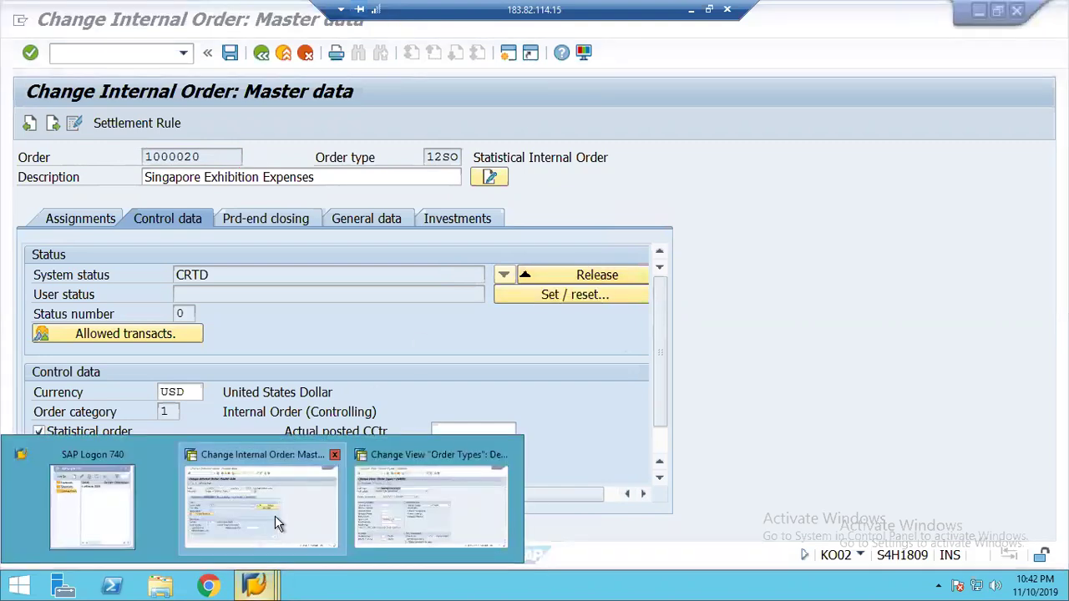
- Switch to the Order Types session, set order type 12SO to release immediately and save it to customizing request S18K900149
{"action": "left_click", "coordinate": [417, 515]}
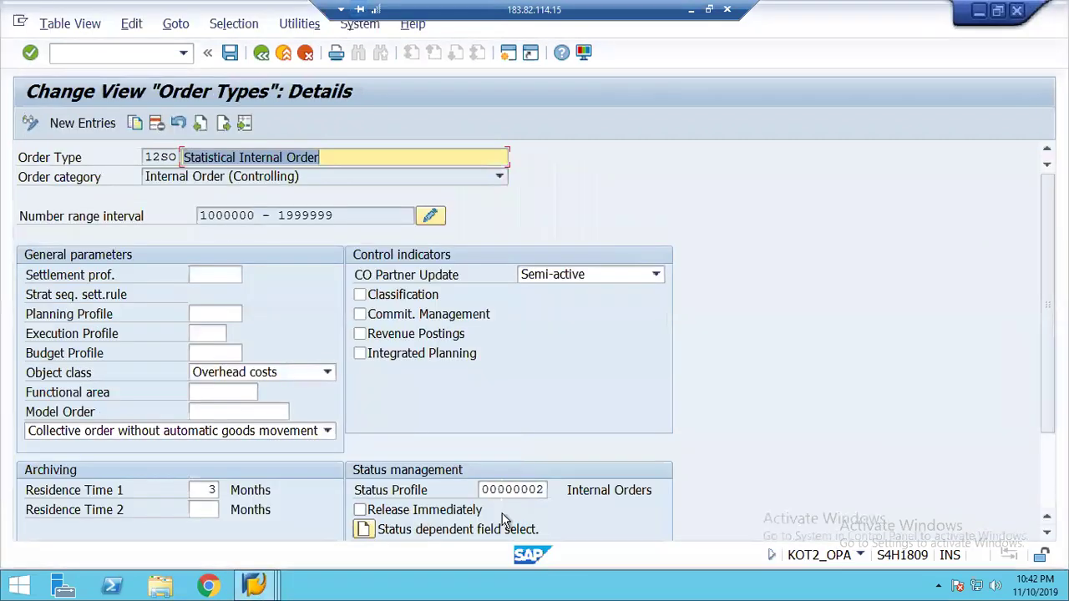
{"action": "left_click", "coordinate": [427, 511]}
{"action": "key", "text": "ctrl+s"}
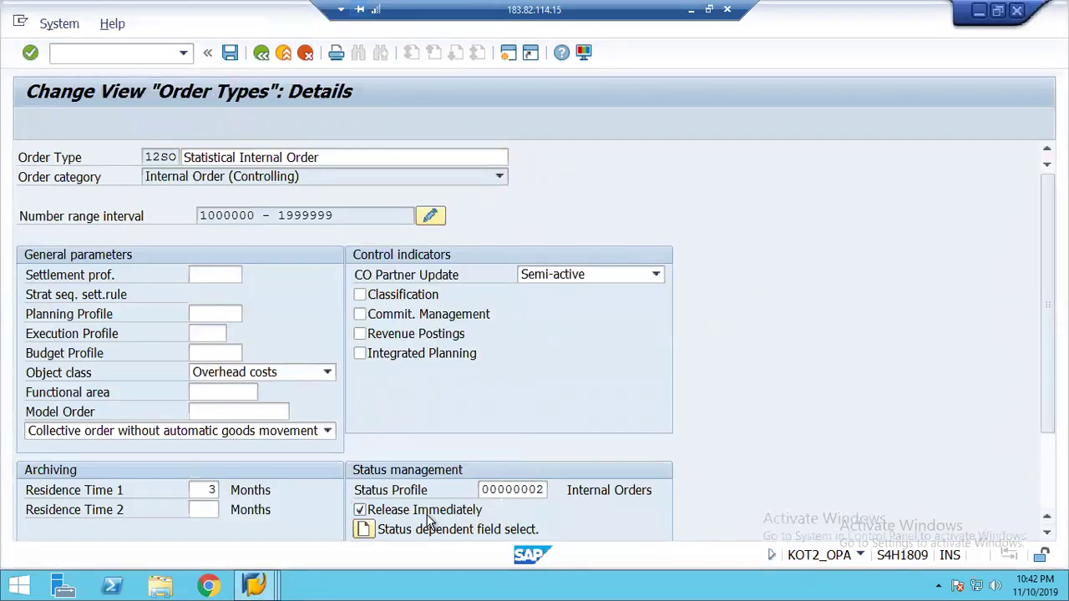
{"action": "left_click", "coordinate": [353, 302]}
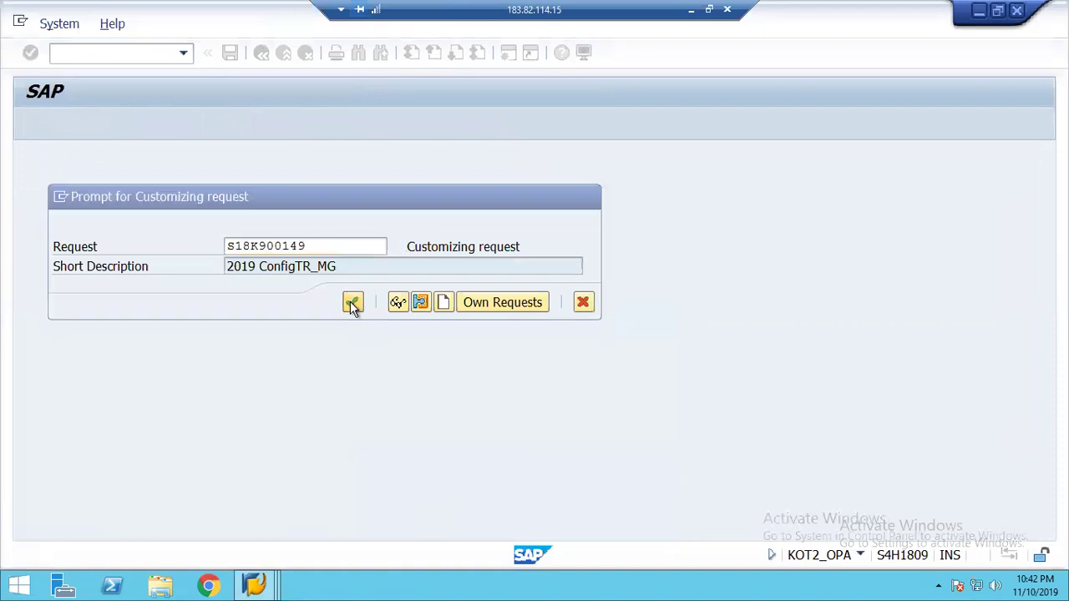
{"action": "left_click", "coordinate": [260, 54]}
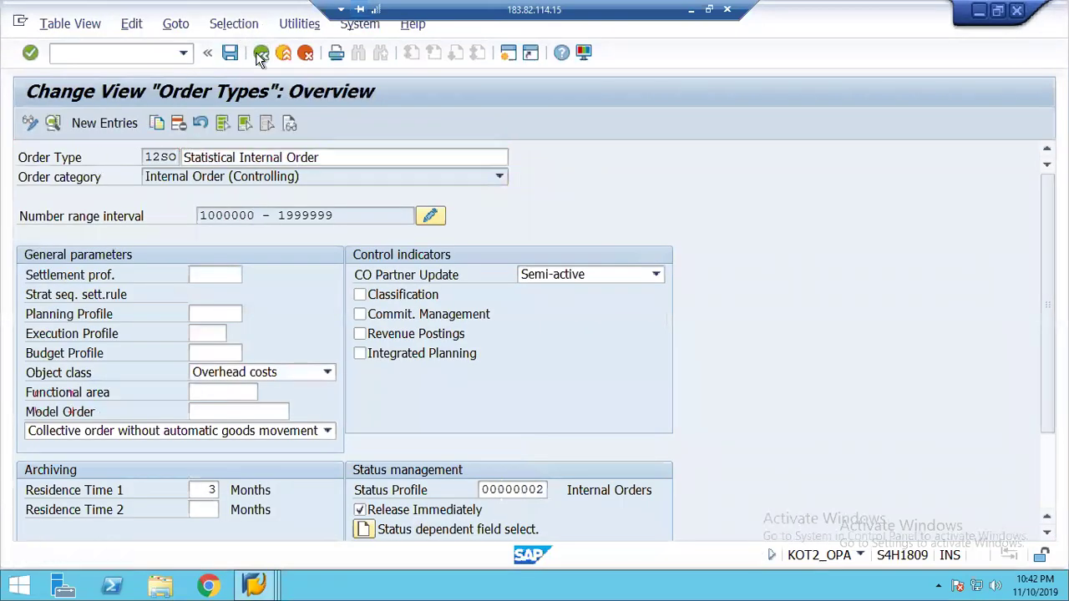
- Leave the Change Internal Order session and start creating an internal order of type 12SO in controlling area 1248 with KO01
{"action": "mouse_move", "coordinate": [259, 587]}
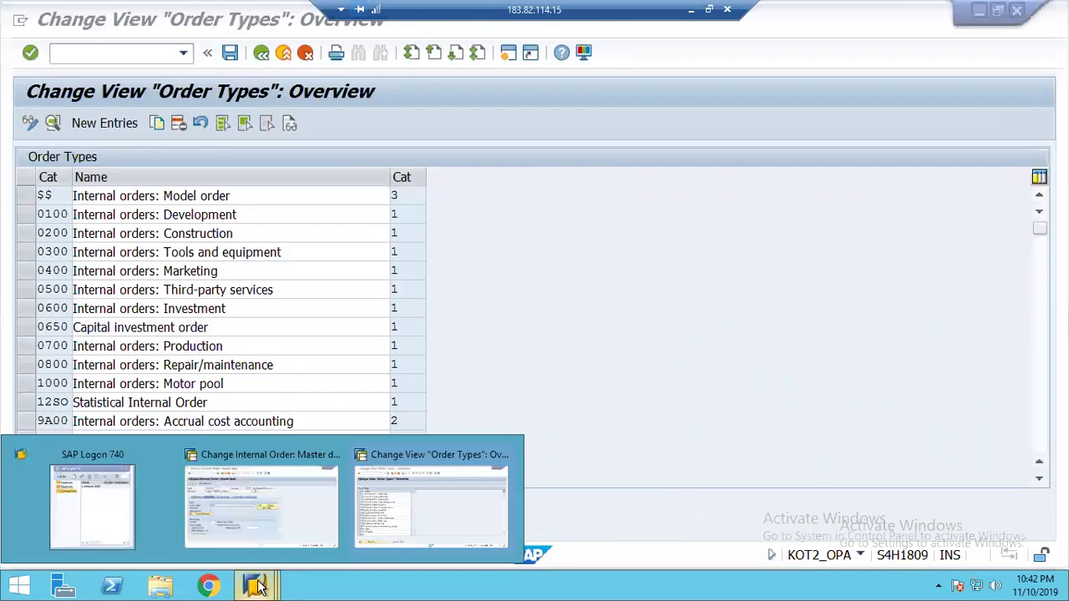
{"action": "left_click", "coordinate": [250, 509]}
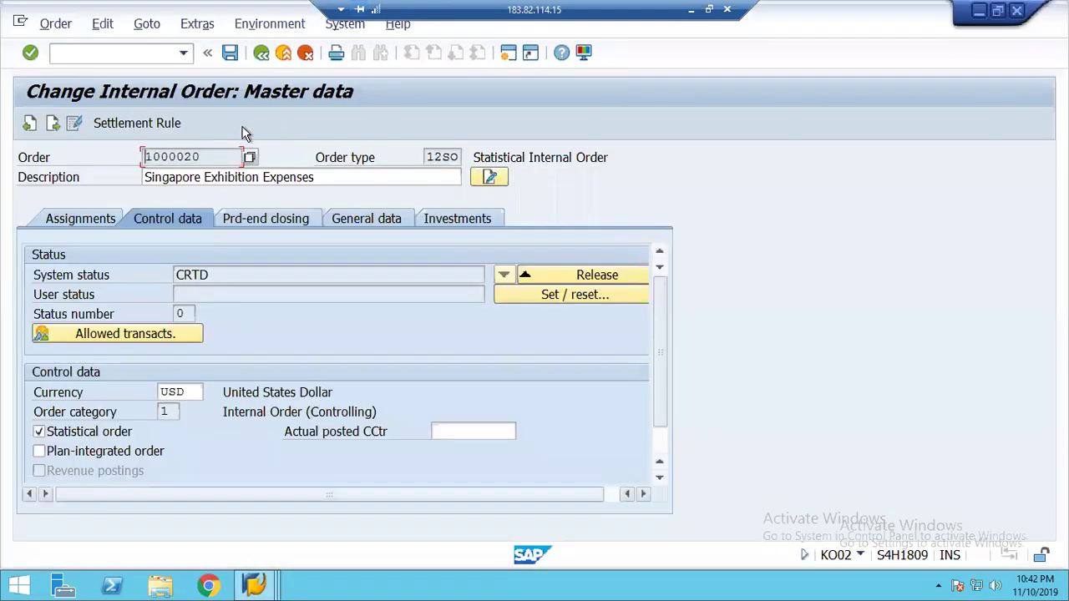
{"action": "left_click", "coordinate": [284, 55]}
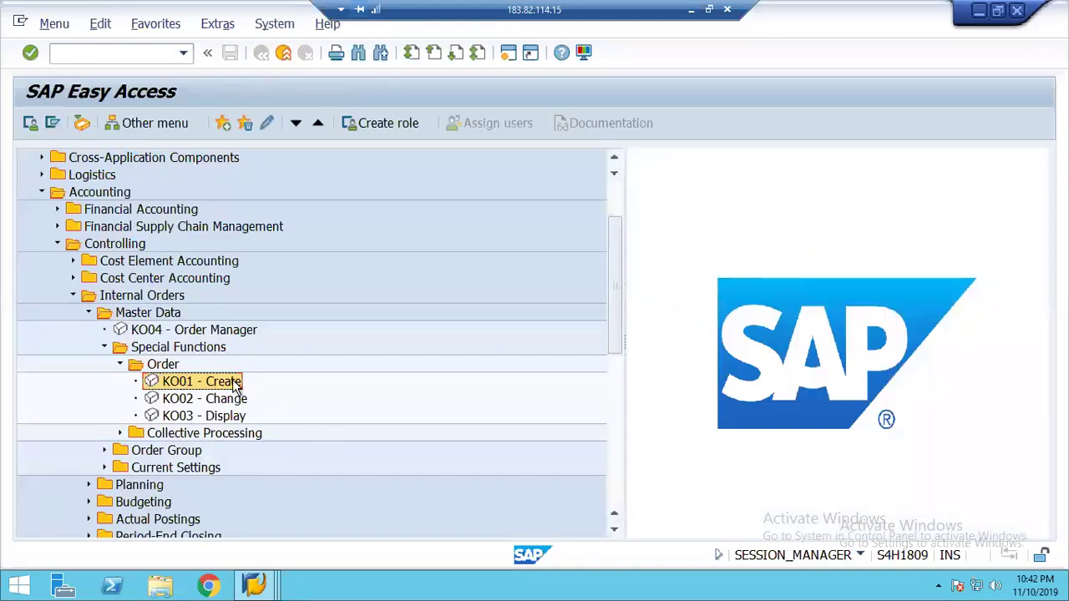
{"action": "left_click", "coordinate": [224, 403]}
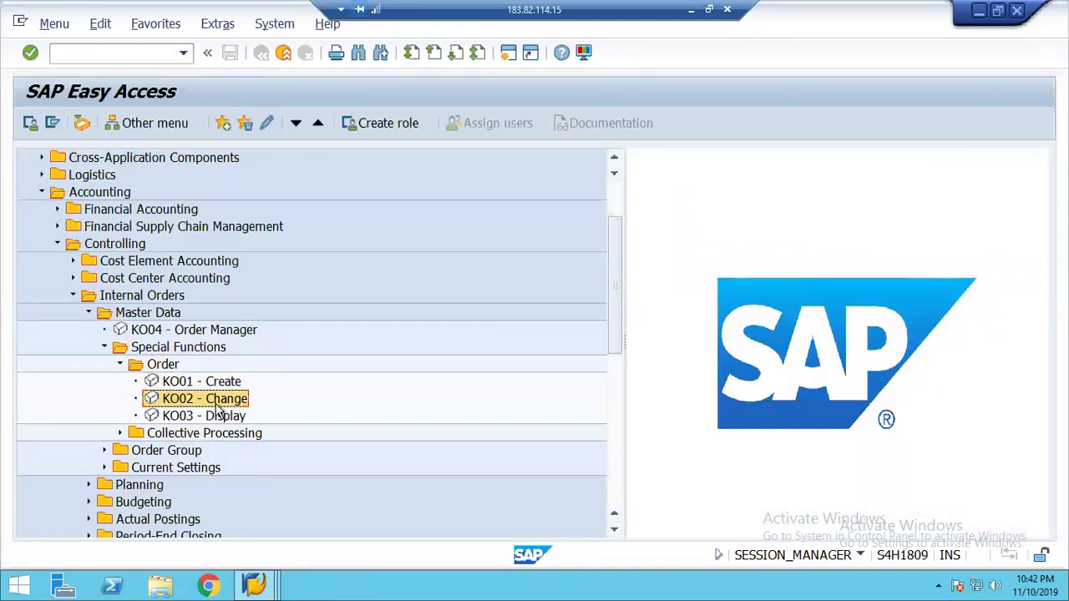
{"action": "left_click", "coordinate": [210, 417]}
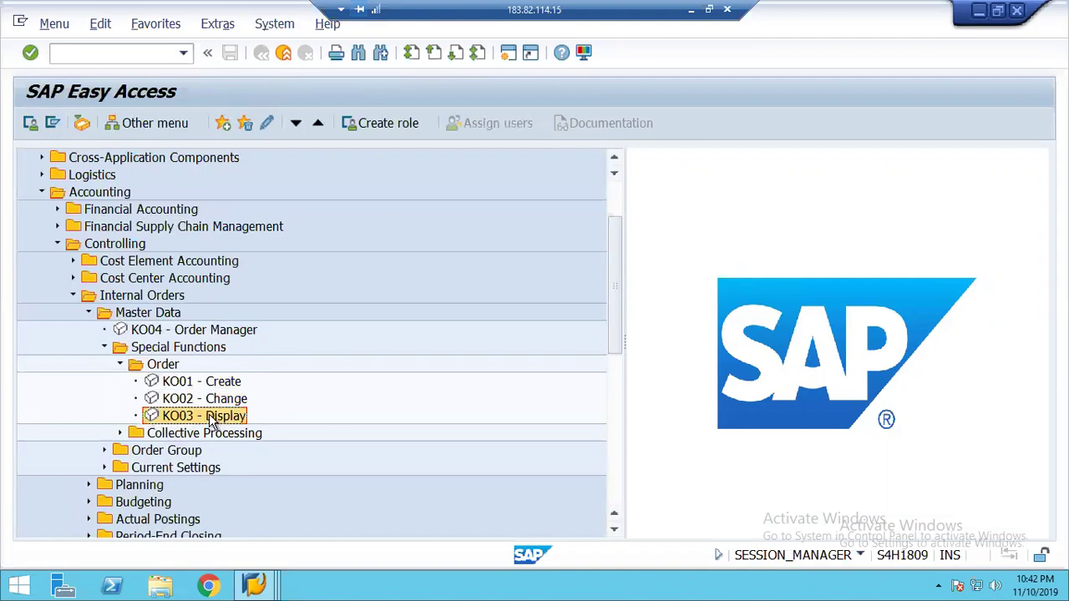
{"action": "left_click", "coordinate": [178, 384]}
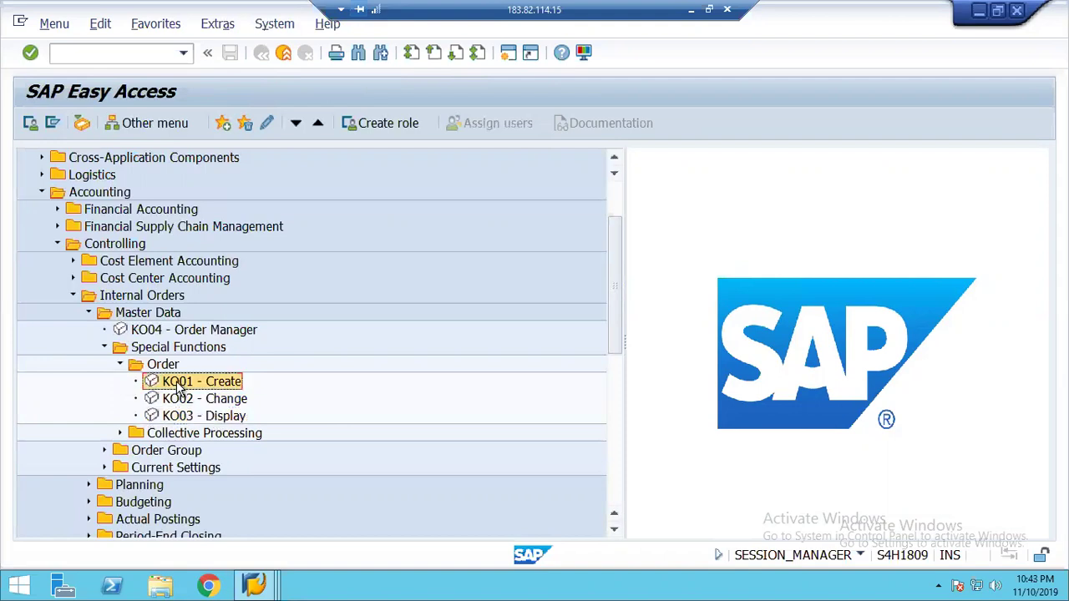
{"action": "double_click", "coordinate": [178, 384]}
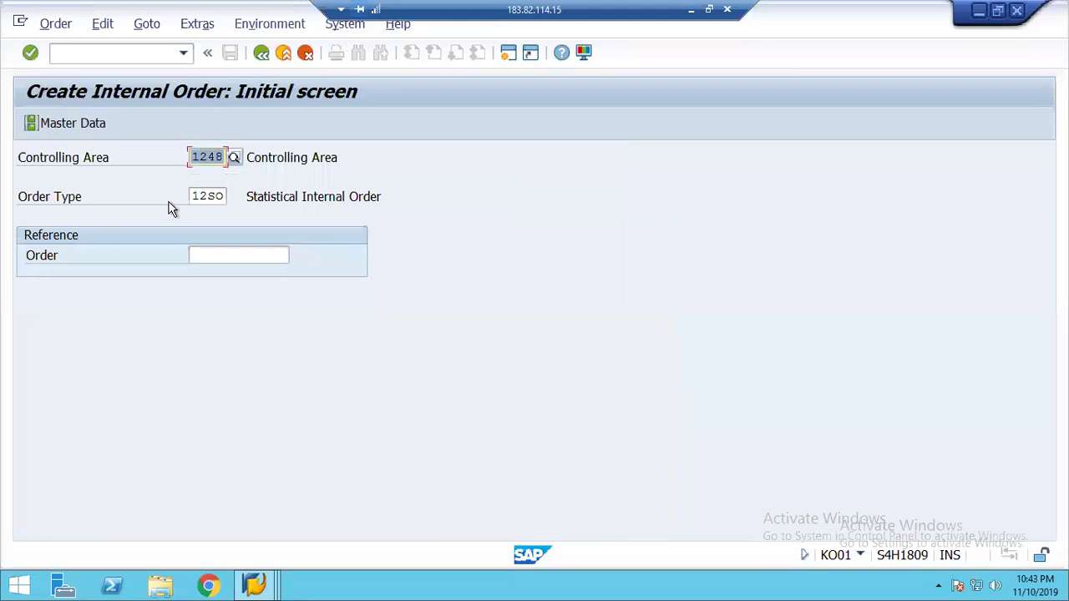
{"action": "key", "text": "Return"}
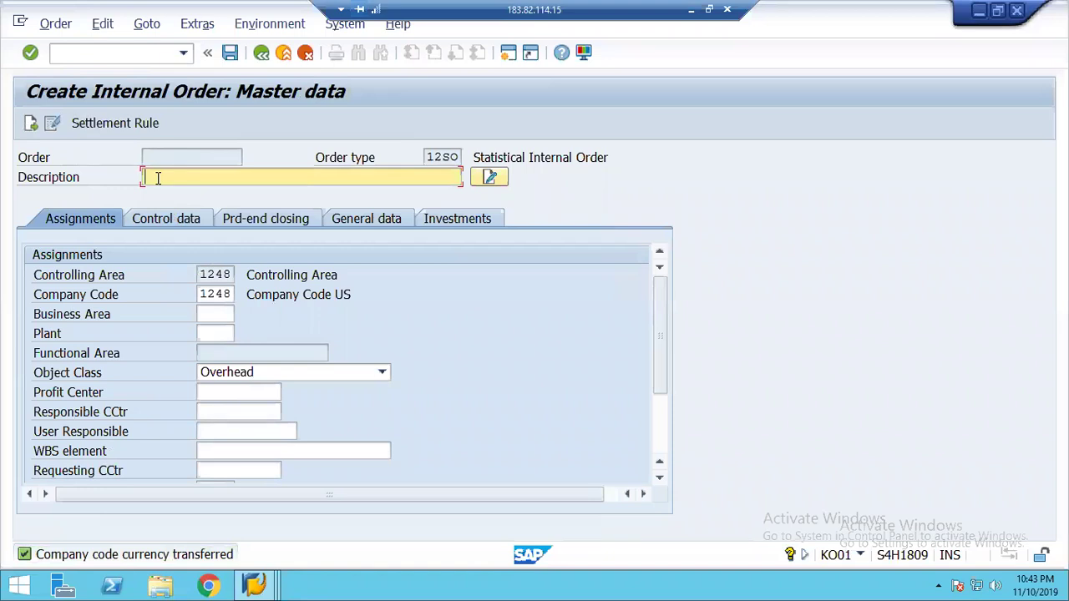
- Enter the description "Austrailian Exhibition Expenses" and assign profit center 1000 to the new order
{"action": "type", "text": "Austrailian Exhi"}
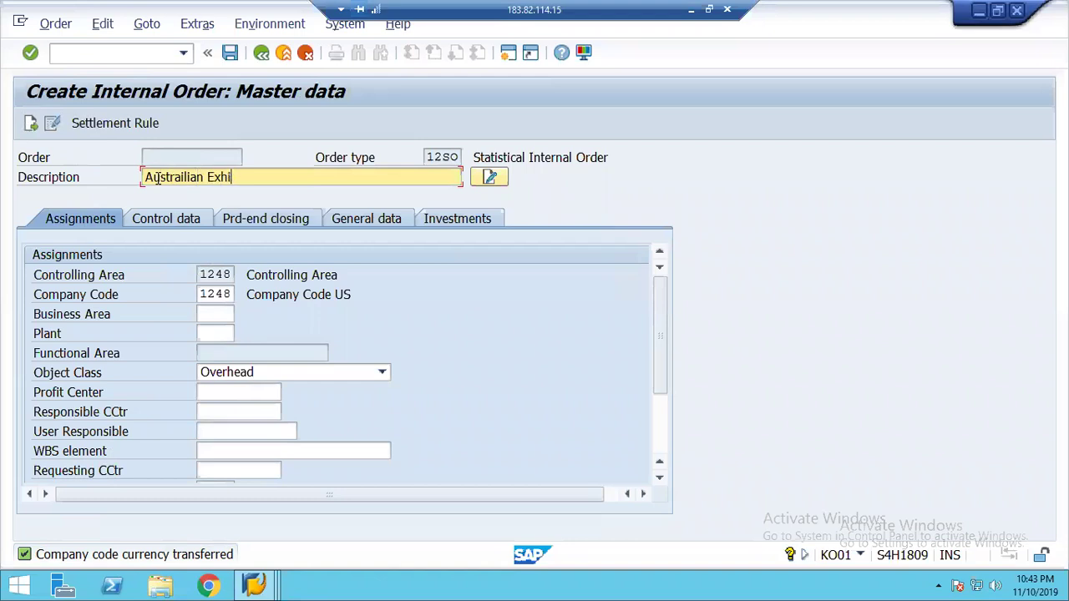
{"action": "type", "text": "bition Expenses"}
{"action": "left_click", "coordinate": [212, 391]}
{"action": "type", "text": "1000"}
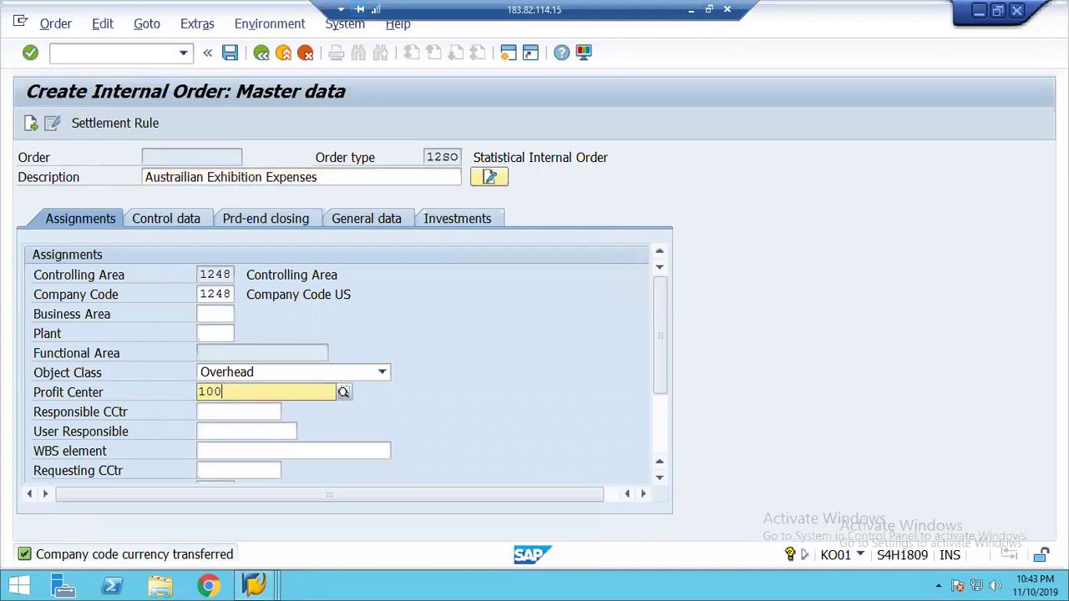
{"action": "key", "text": "Return"}
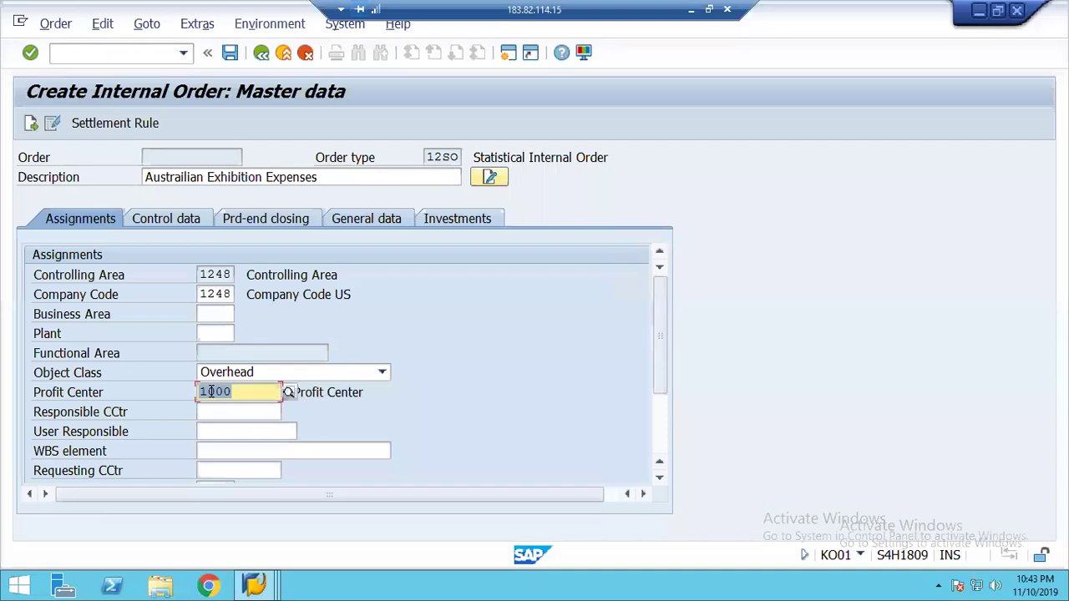
- Check the system status in the new order's control data, then mark it as a statistical order and save it
{"action": "left_click", "coordinate": [168, 219]}
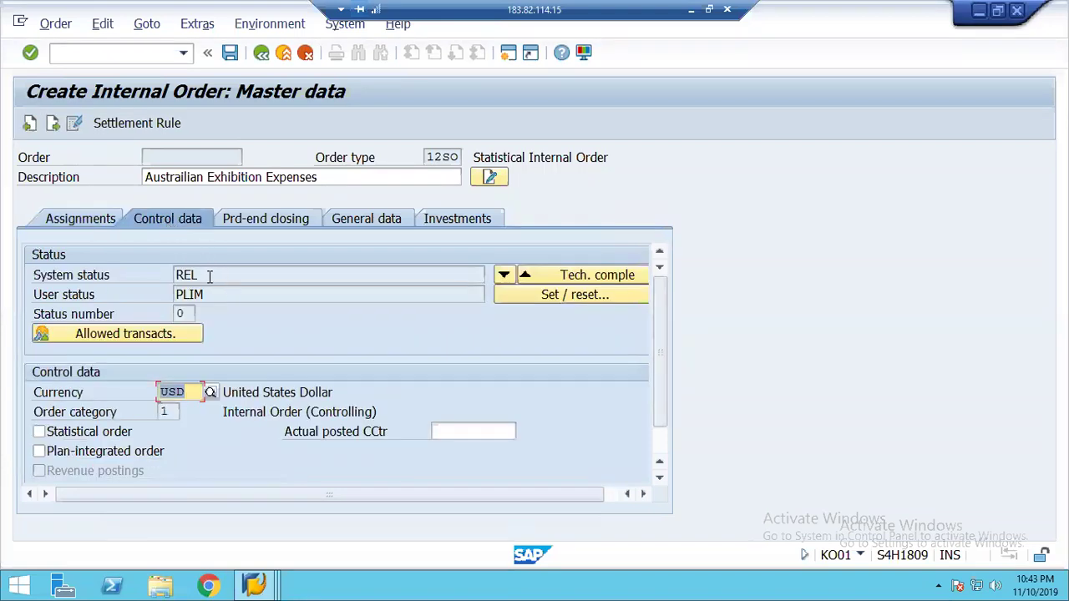
{"action": "left_click", "coordinate": [209, 276]}
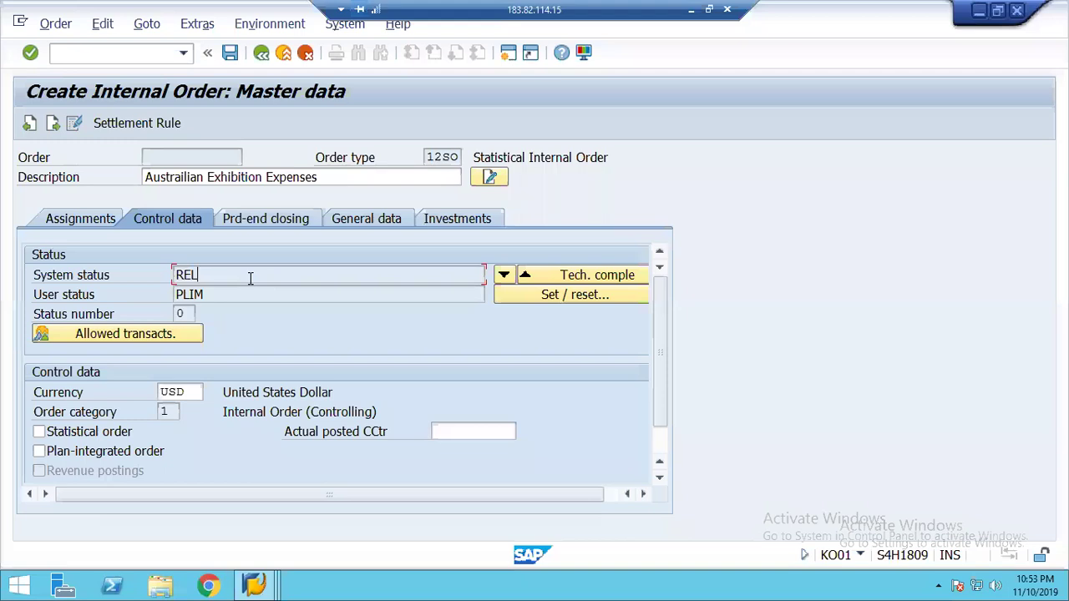
{"action": "left_click_drag", "start_coordinate": [197, 273], "coordinate": [151, 269]}
{"action": "left_click", "coordinate": [151, 274]}
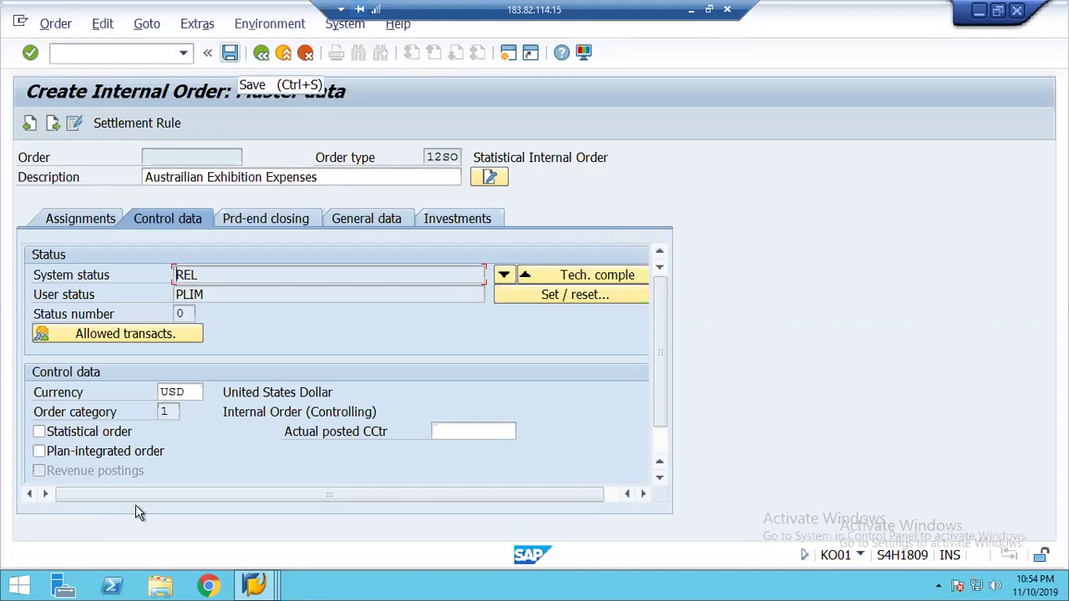
{"action": "left_click", "coordinate": [66, 445]}
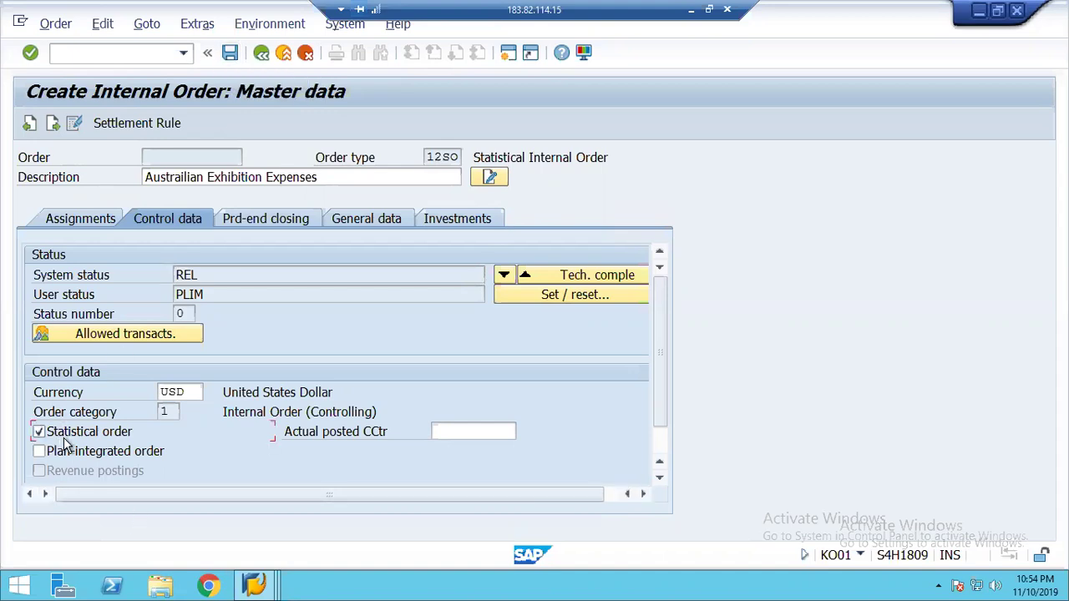
{"action": "left_click", "coordinate": [233, 53]}
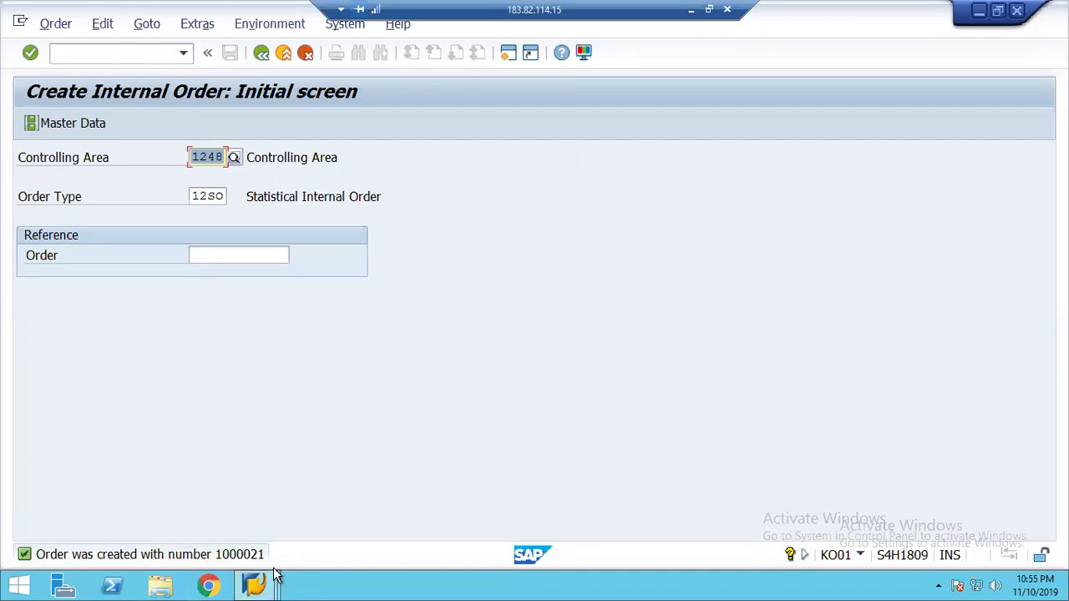
- Open the saved Austrailian Exhibition Expenses order in display mode and view its control data
{"action": "left_click", "coordinate": [54, 26]}
{"action": "left_click", "coordinate": [79, 113]}
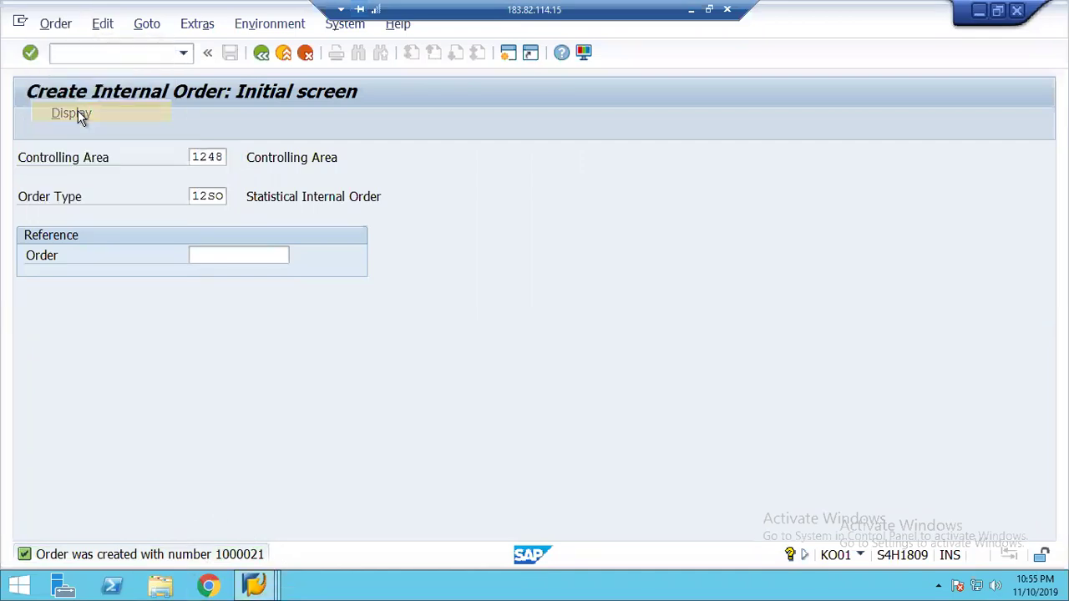
{"action": "key", "text": "Return"}
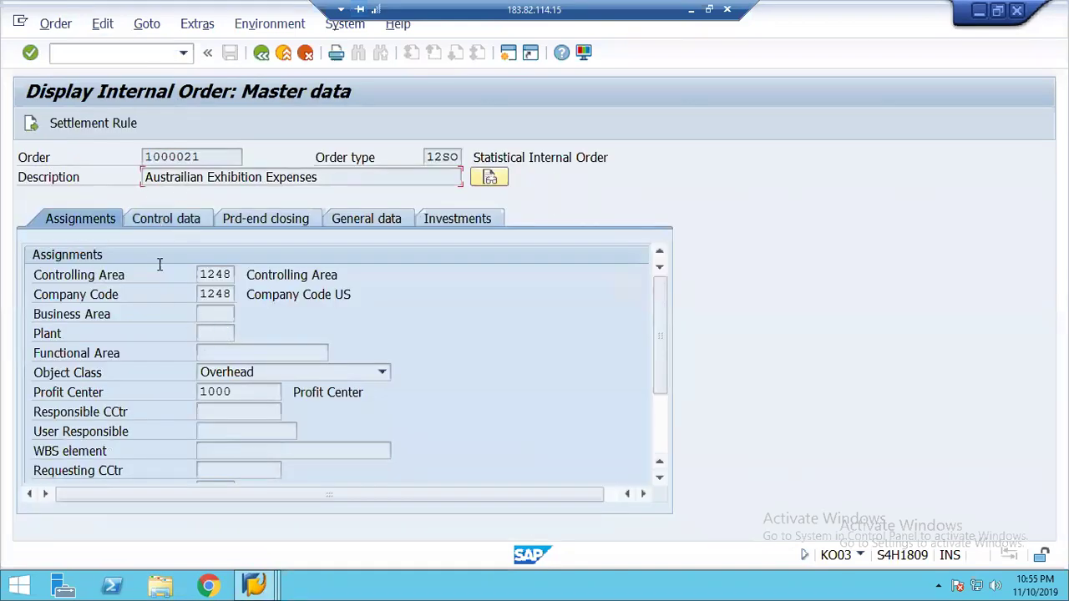
{"action": "left_click", "coordinate": [183, 213]}
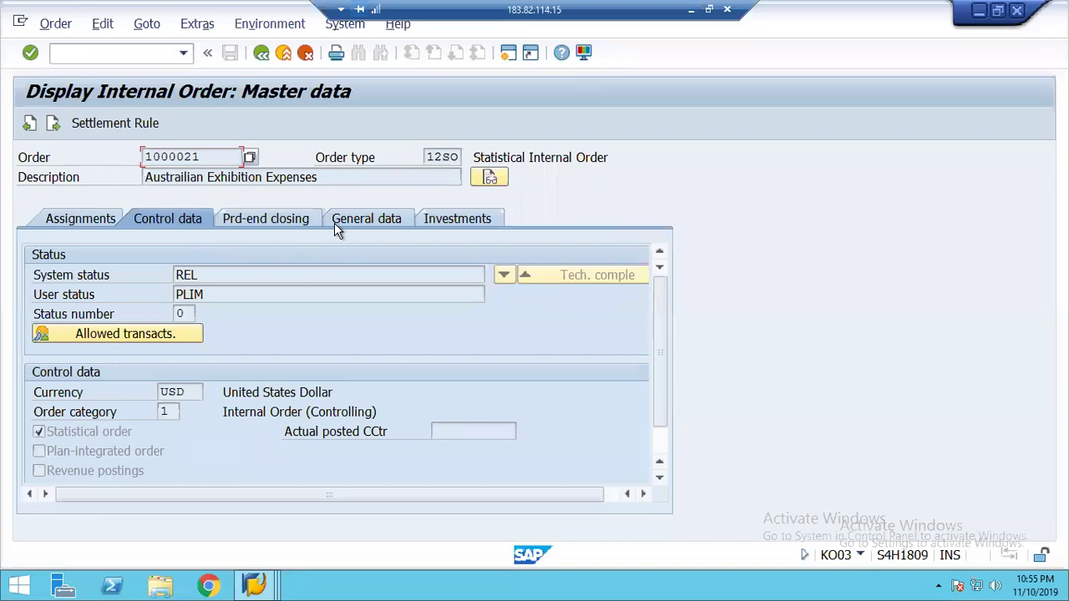
- Review the order's period-end closing, general data, investments, assignments and control data along with its order number, and leave the display
{"action": "left_click", "coordinate": [241, 218]}
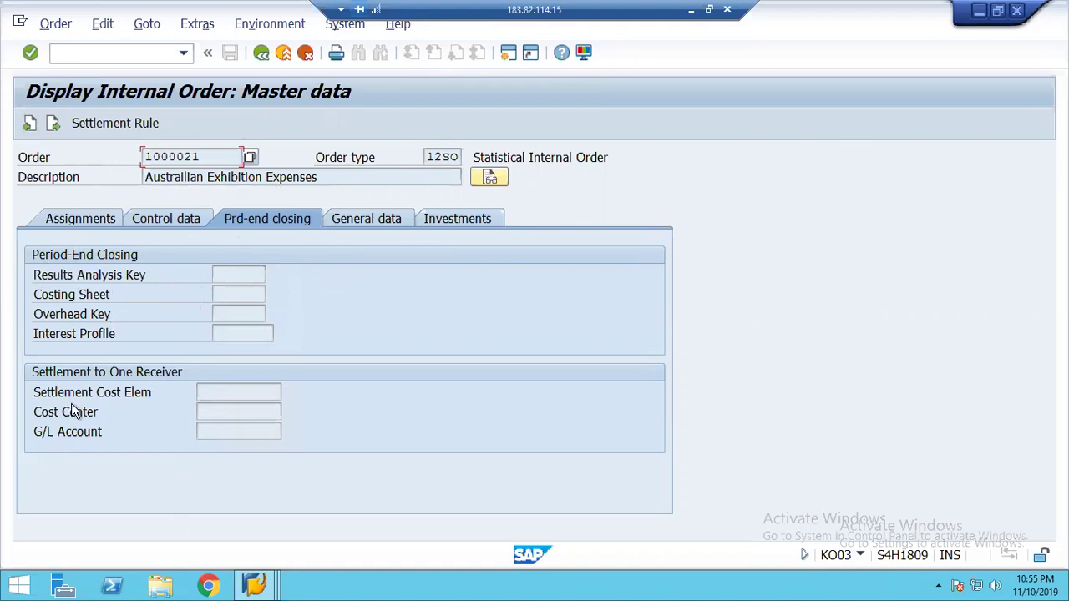
{"action": "left_click", "coordinate": [354, 217]}
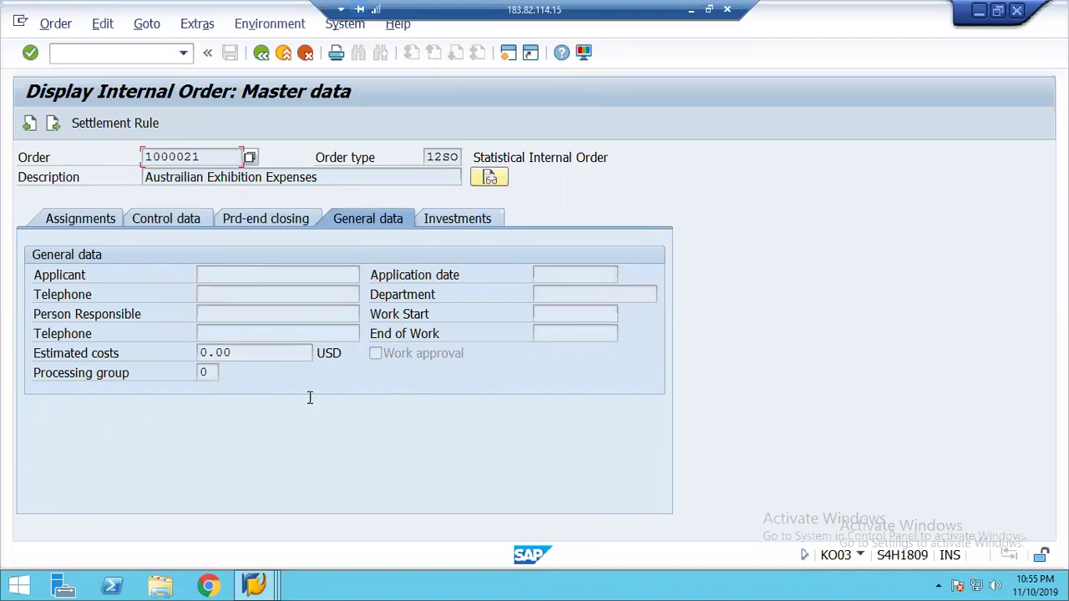
{"action": "left_click", "coordinate": [463, 219]}
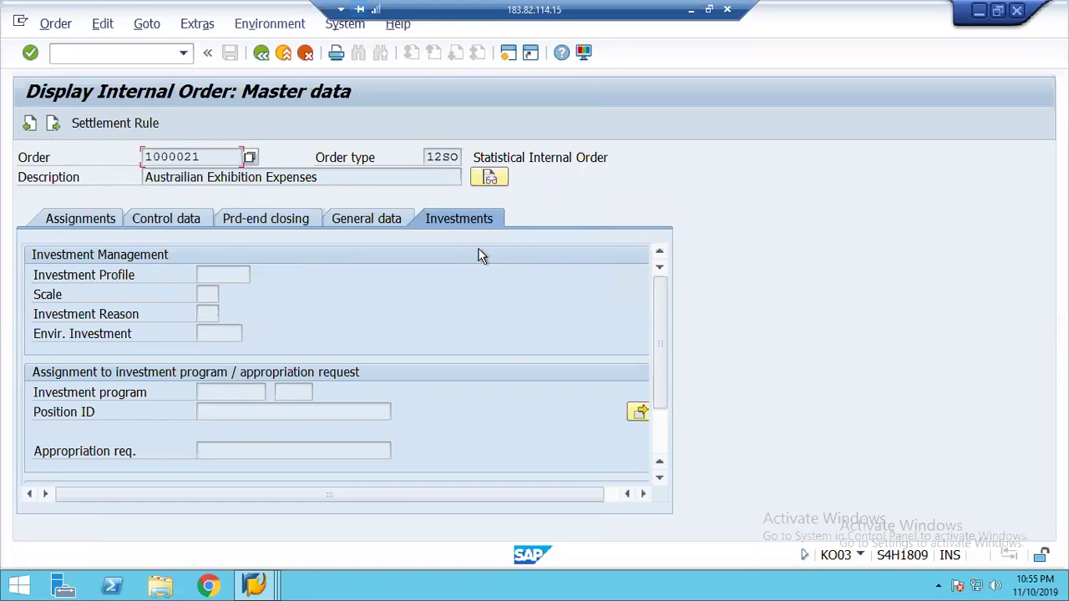
{"action": "left_click", "coordinate": [219, 274]}
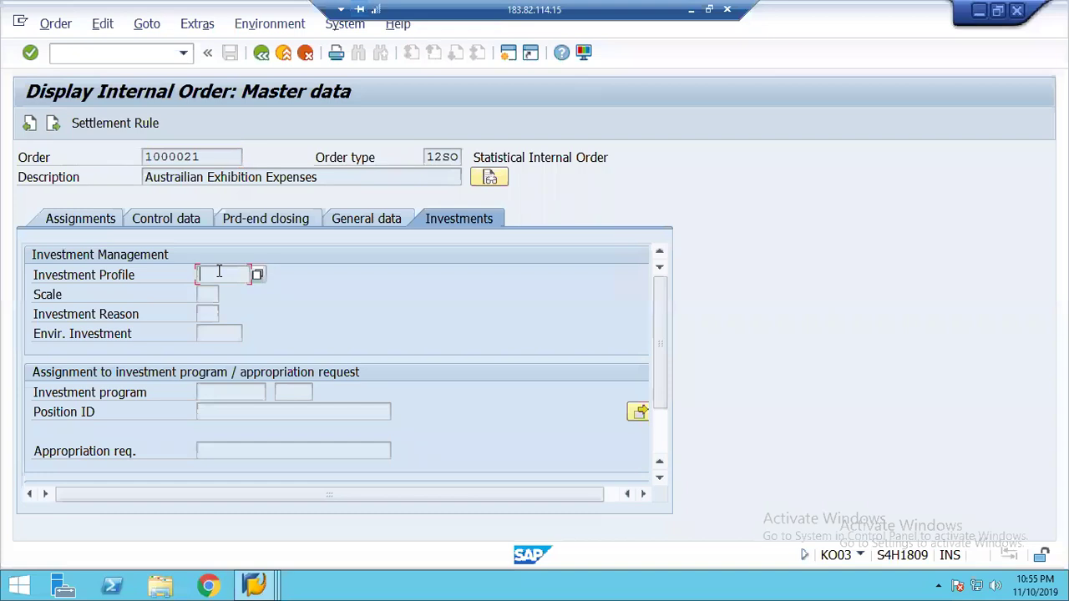
{"action": "left_click", "coordinate": [373, 218]}
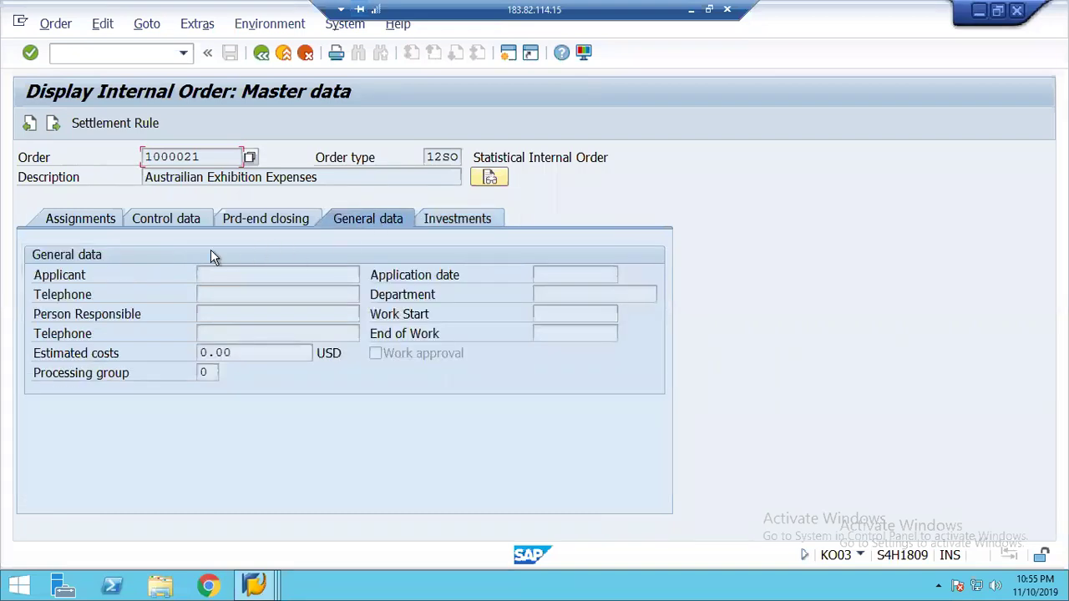
{"action": "left_click", "coordinate": [92, 227]}
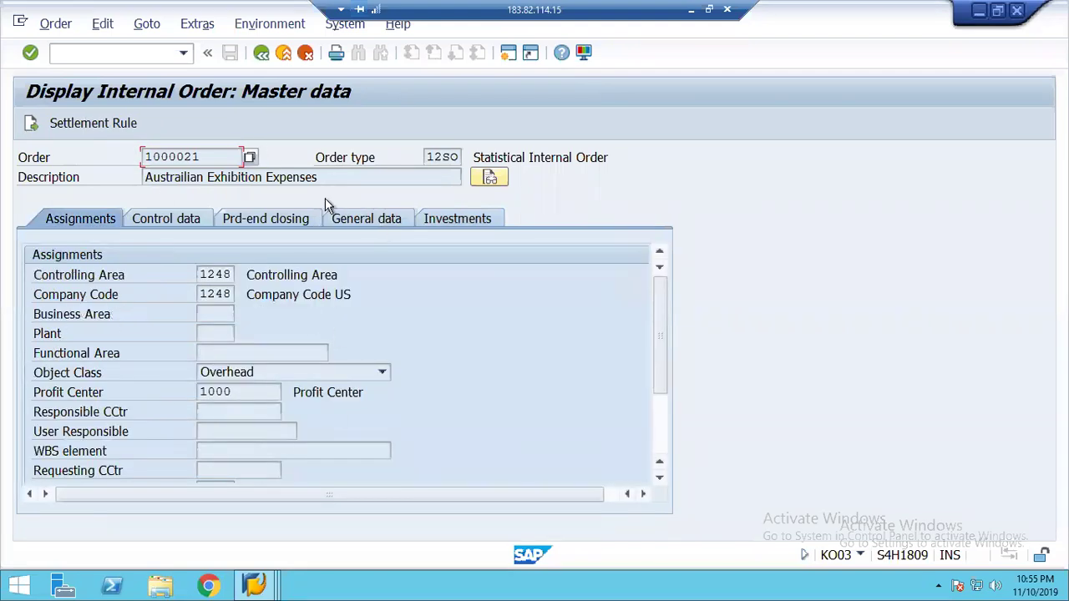
{"action": "left_click", "coordinate": [347, 181]}
{"action": "left_click_drag", "start_coordinate": [201, 157], "coordinate": [131, 161]}
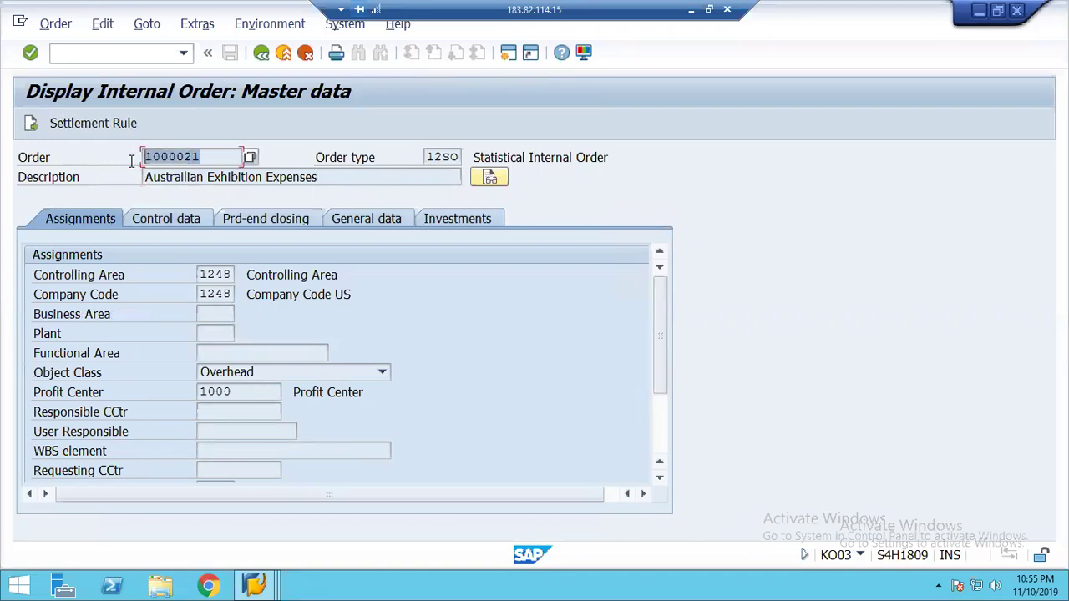
{"action": "left_click", "coordinate": [174, 220]}
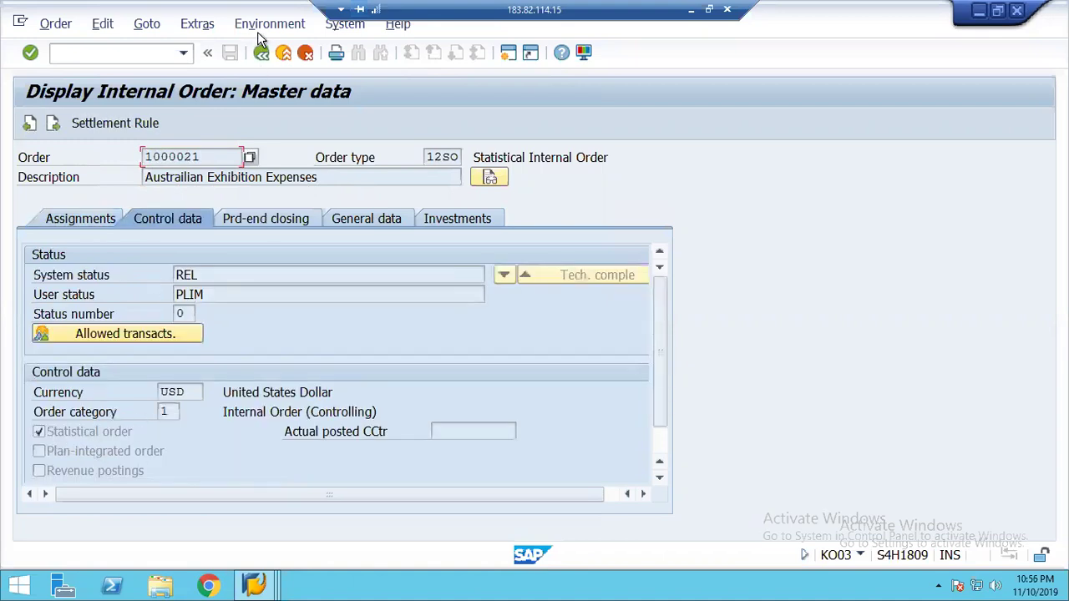
{"action": "left_click", "coordinate": [283, 53]}
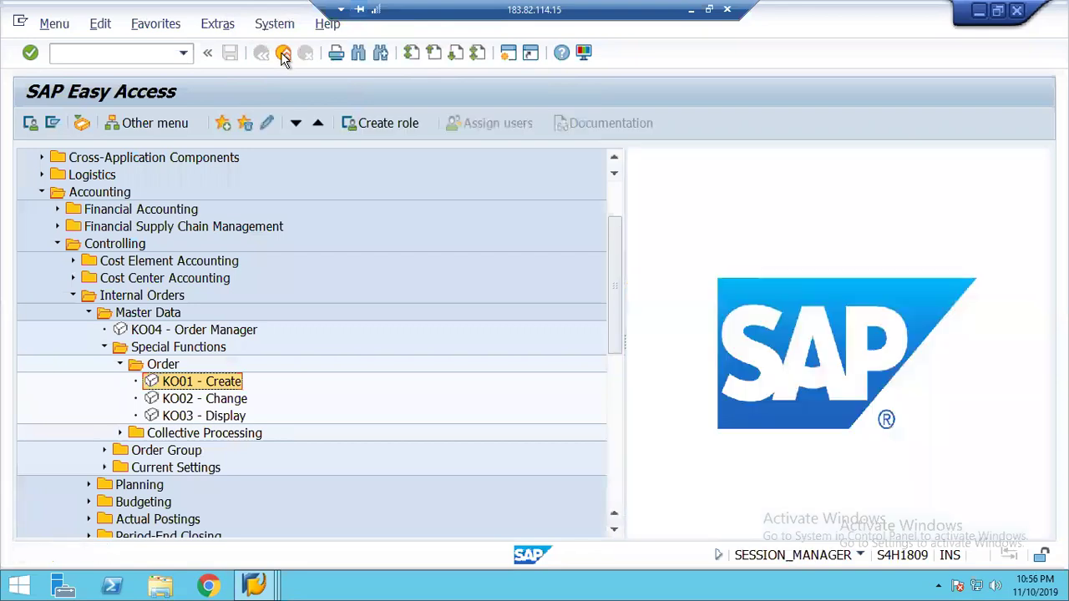
- Start transaction F-02 with document date 03102019 and a first line item using posting key 40 and G/L account 400000
{"action": "left_click", "coordinate": [89, 53]}
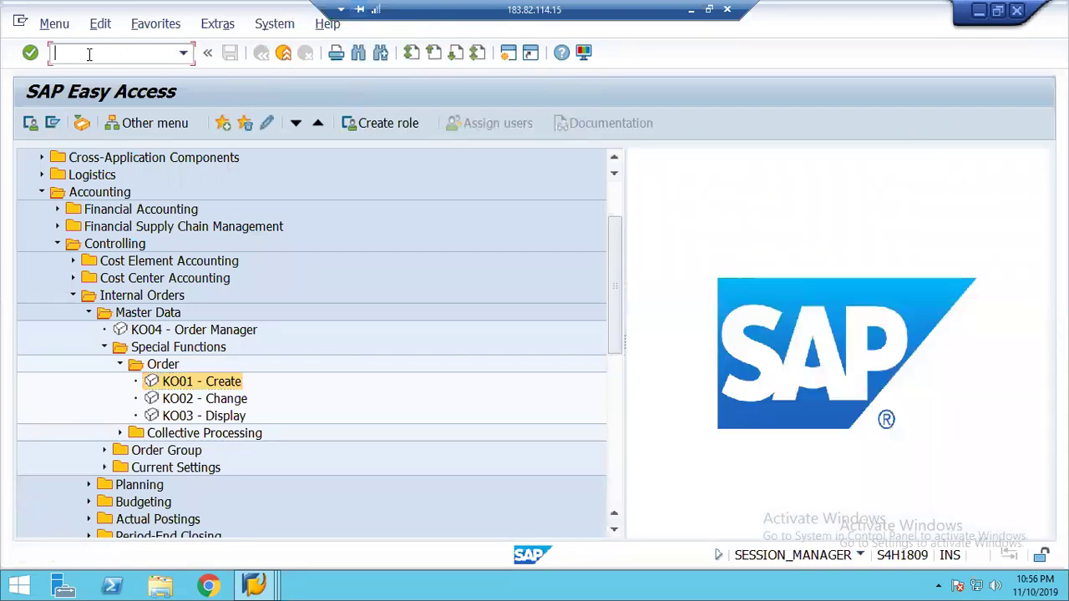
{"action": "type", "text": "F-02"}
{"action": "key", "text": "Return"}
{"action": "type", "text": "03102019"}
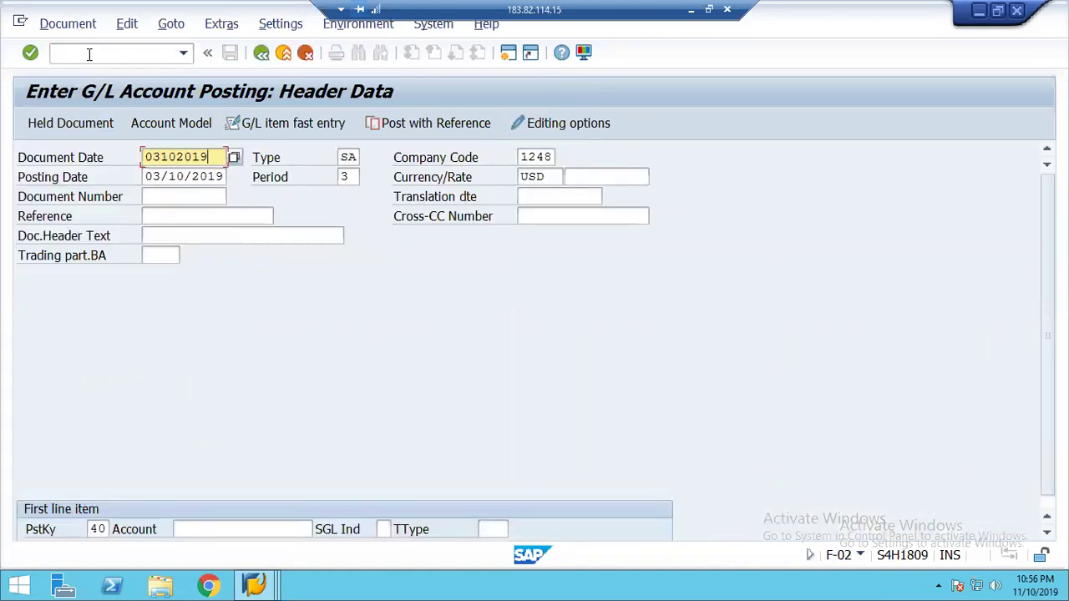
{"action": "key", "text": "Tab"}
{"action": "key", "text": "Tab"}
{"action": "key", "text": "Tab"}
{"action": "key", "text": "Tab"}
{"action": "key", "text": "Tab"}
{"action": "key", "text": "Tab"}
{"action": "key", "text": "Tab"}
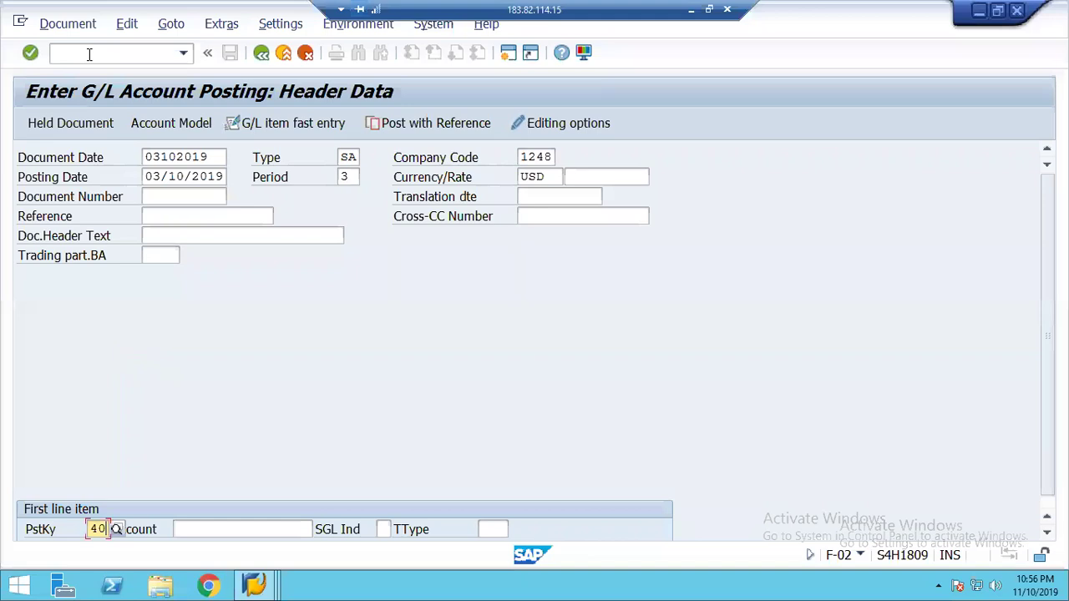
{"action": "type", "text": "400000"}
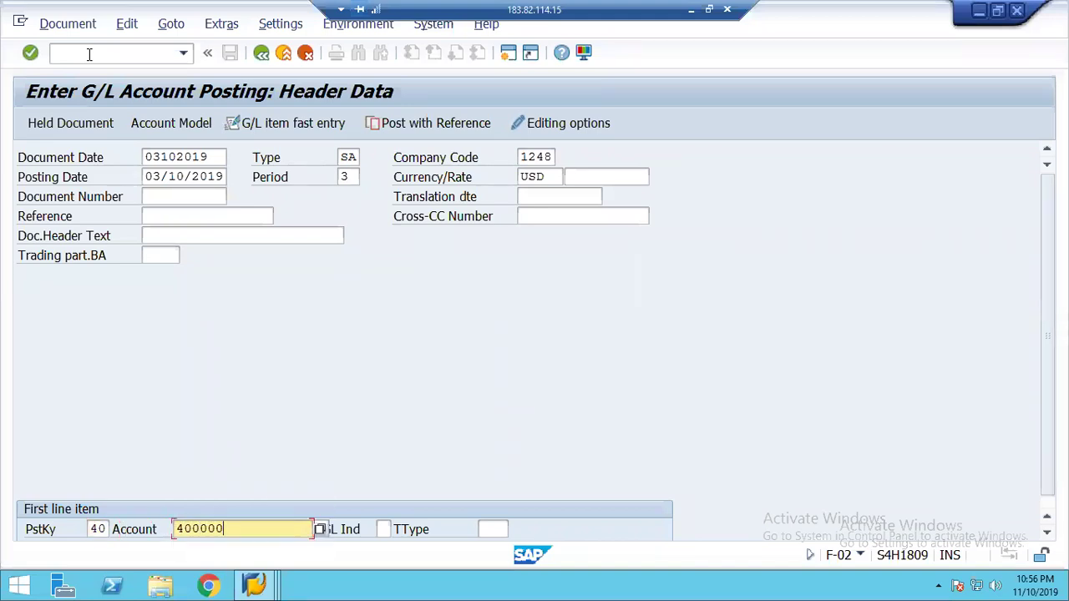
{"action": "key", "text": "Return"}
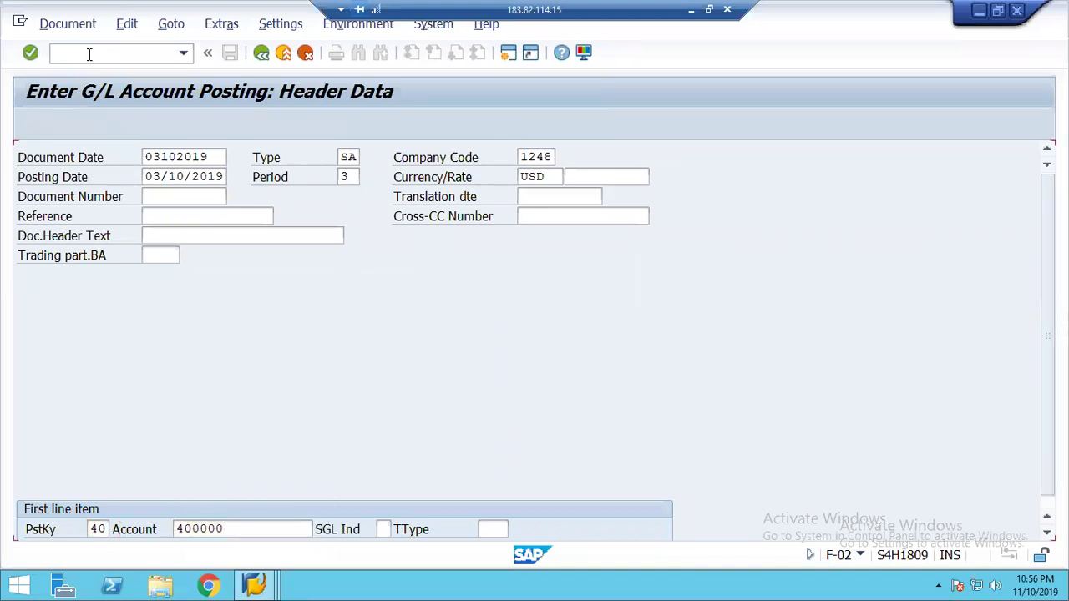
- Enter amount 100000 and the statistical order's number on the Salaries item, with posting key 50 and G/L account 120000 as next line item
{"action": "type", "text": "100000"}
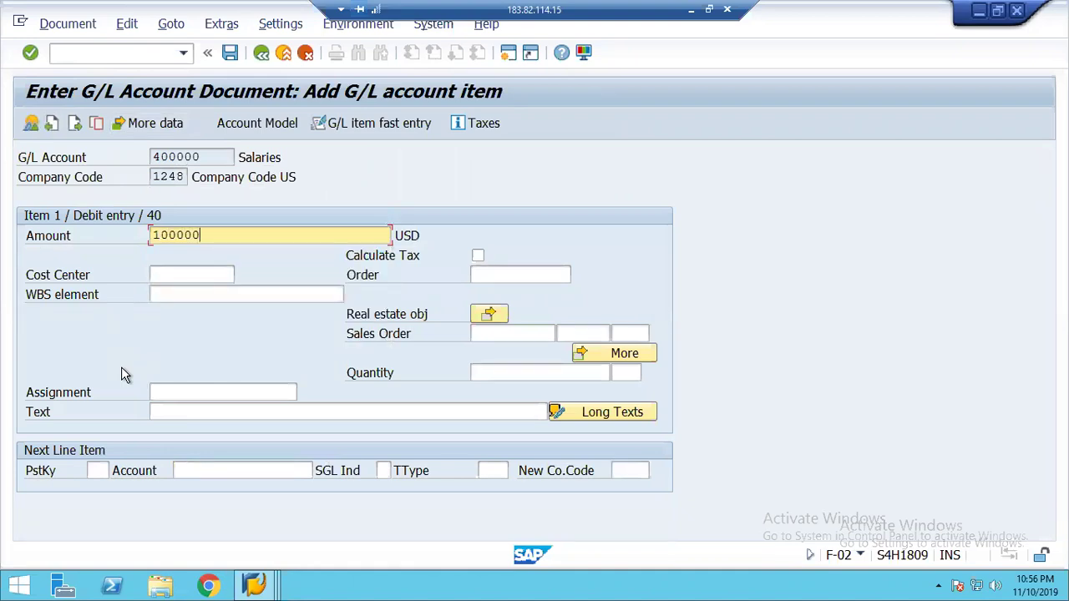
{"action": "key", "text": "Tab"}
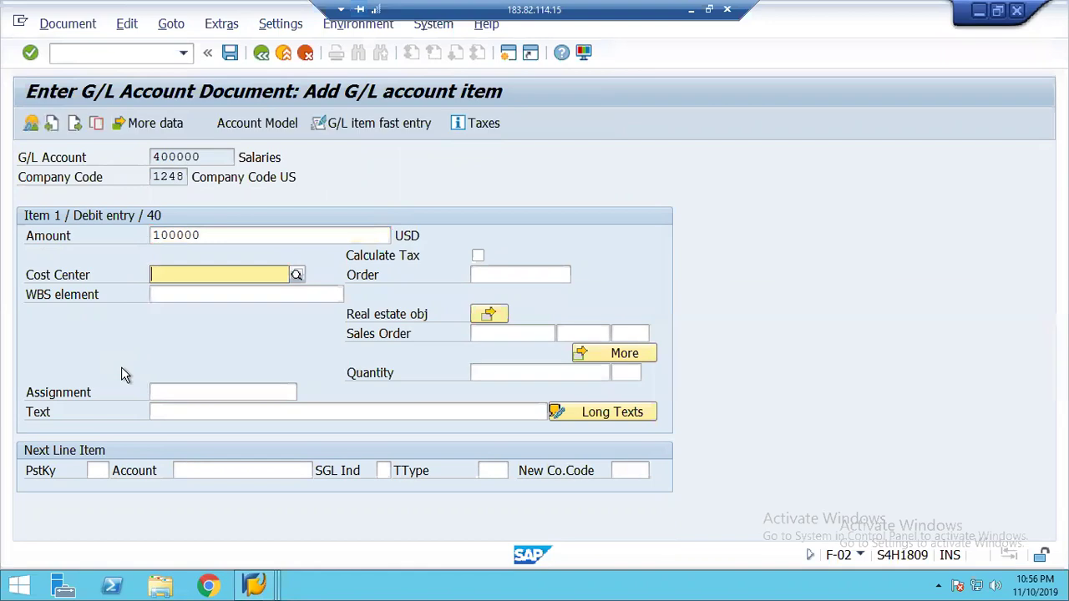
{"action": "key", "text": "Tab"}
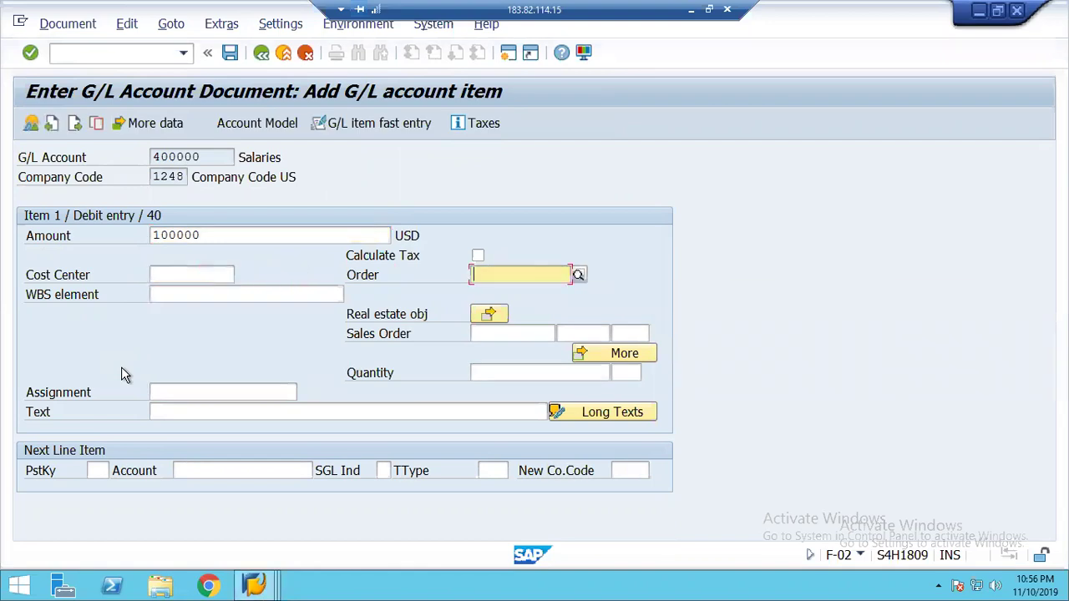
{"action": "type", "text": "1000021"}
{"action": "left_click", "coordinate": [105, 470]}
{"action": "type", "text": "50"}
{"action": "key", "text": "Tab"}
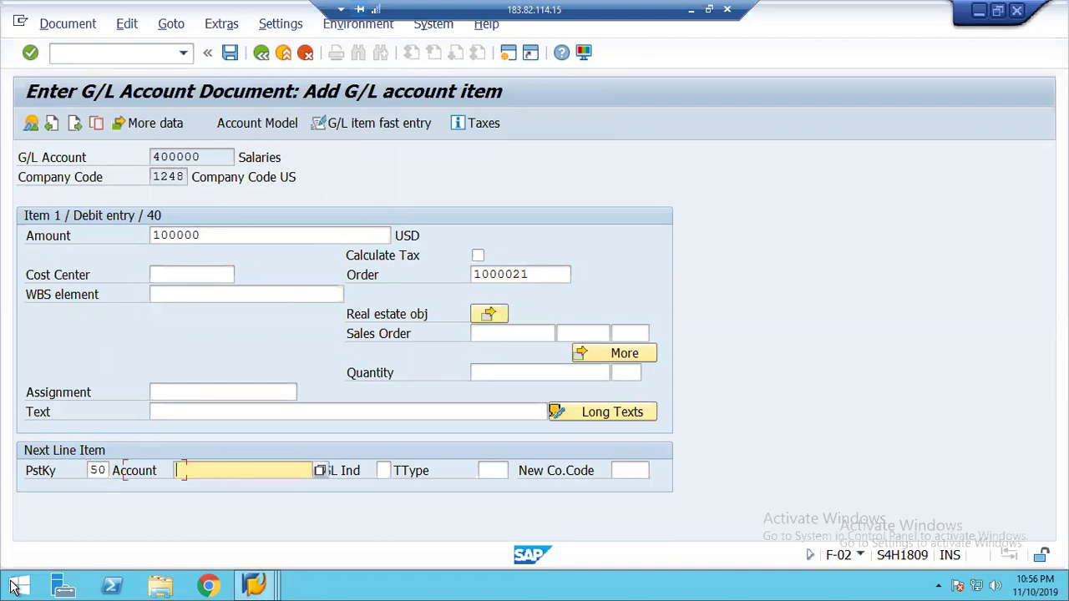
{"action": "type", "text": "120000"}
{"action": "key", "text": "Return"}
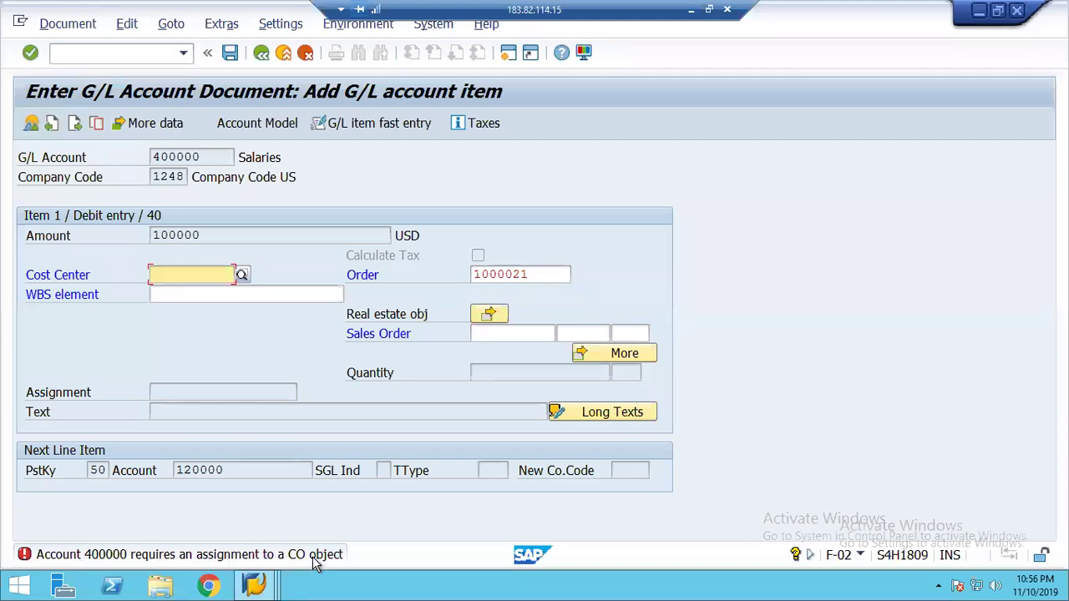
- Add cost center 1000 beside the order on the Salaries debit item and continue to the credit item
{"action": "left_click", "coordinate": [538, 273]}
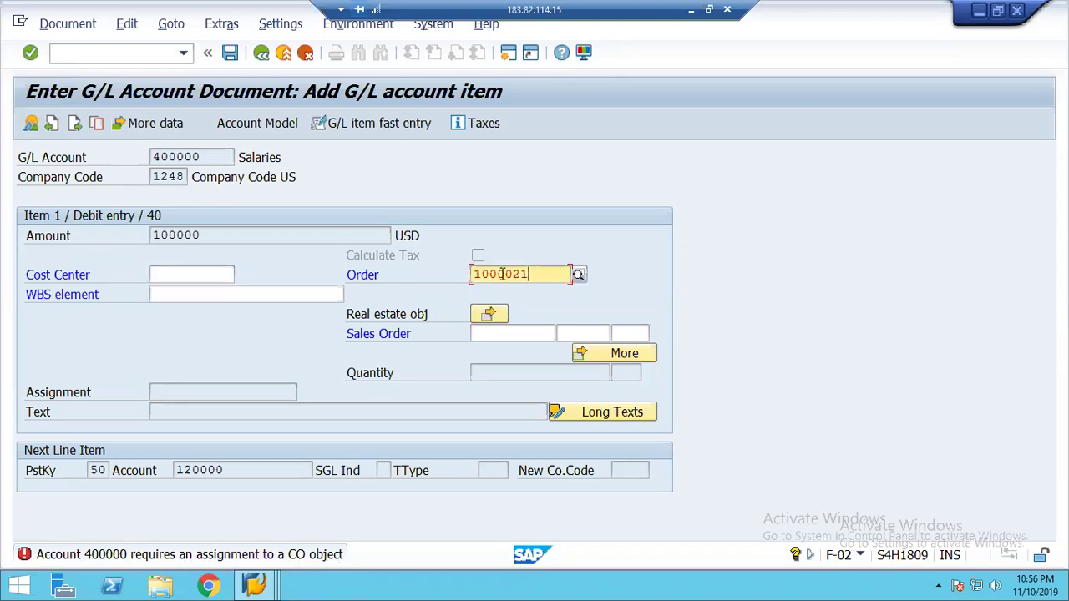
{"action": "left_click_drag", "start_coordinate": [505, 274], "coordinate": [474, 273]}
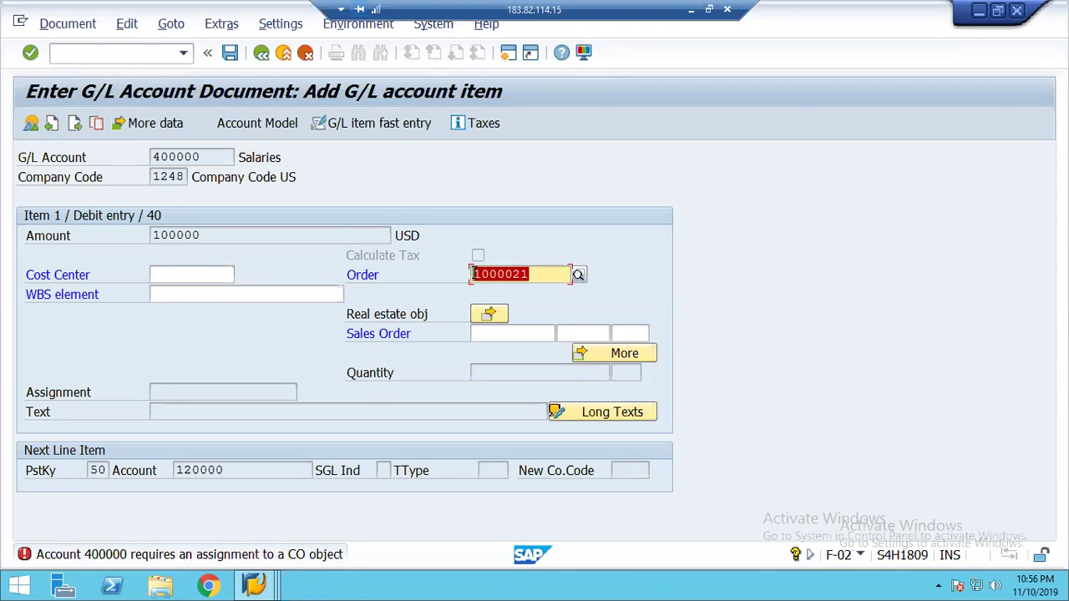
{"action": "key", "text": "ctrl+c"}
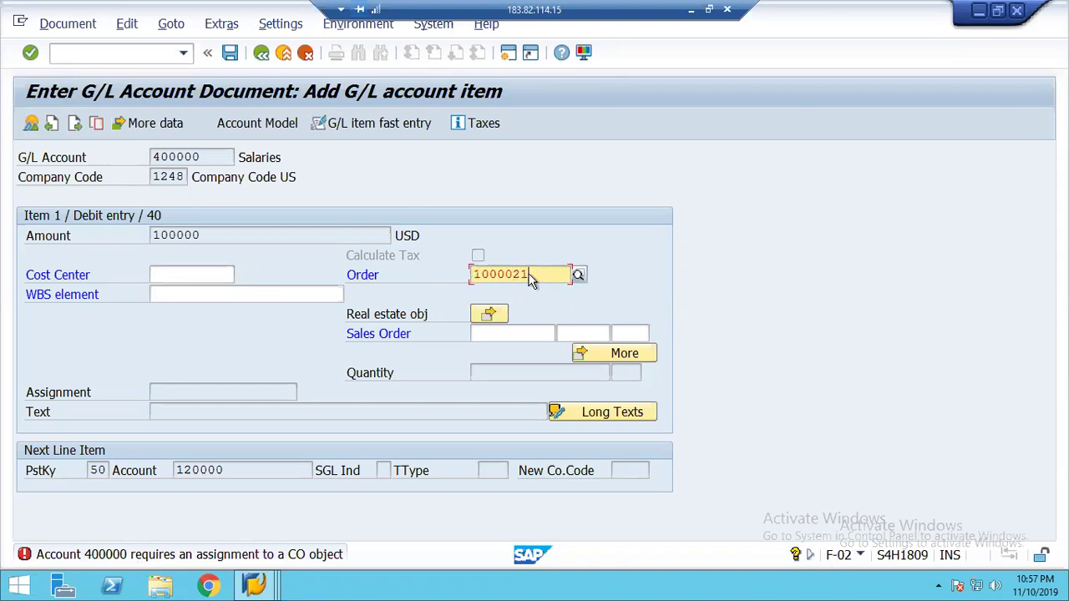
{"action": "left_click", "coordinate": [165, 271]}
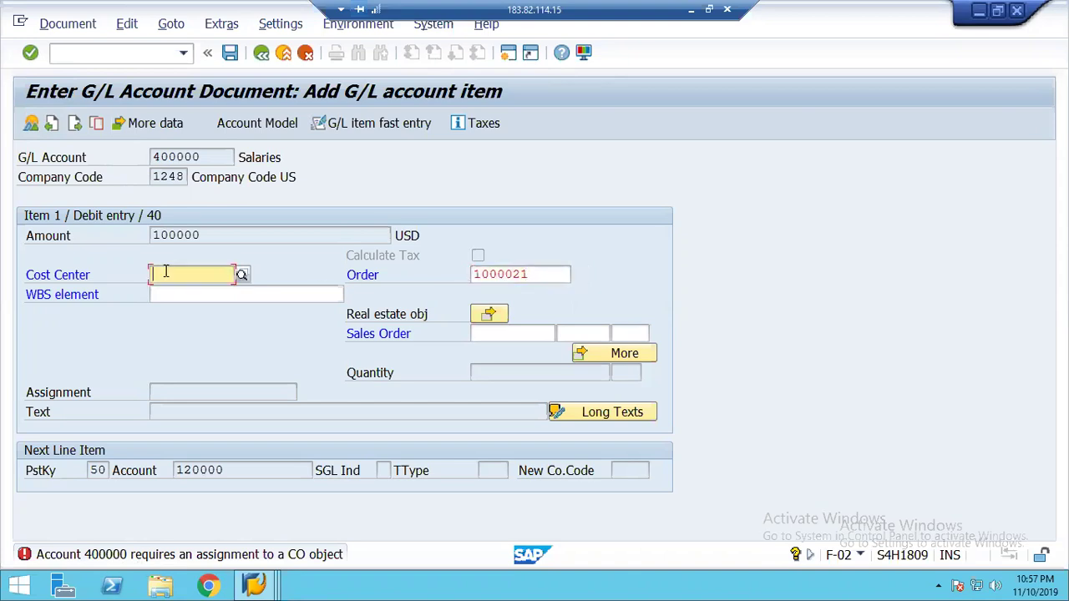
{"action": "type", "text": "10000"}
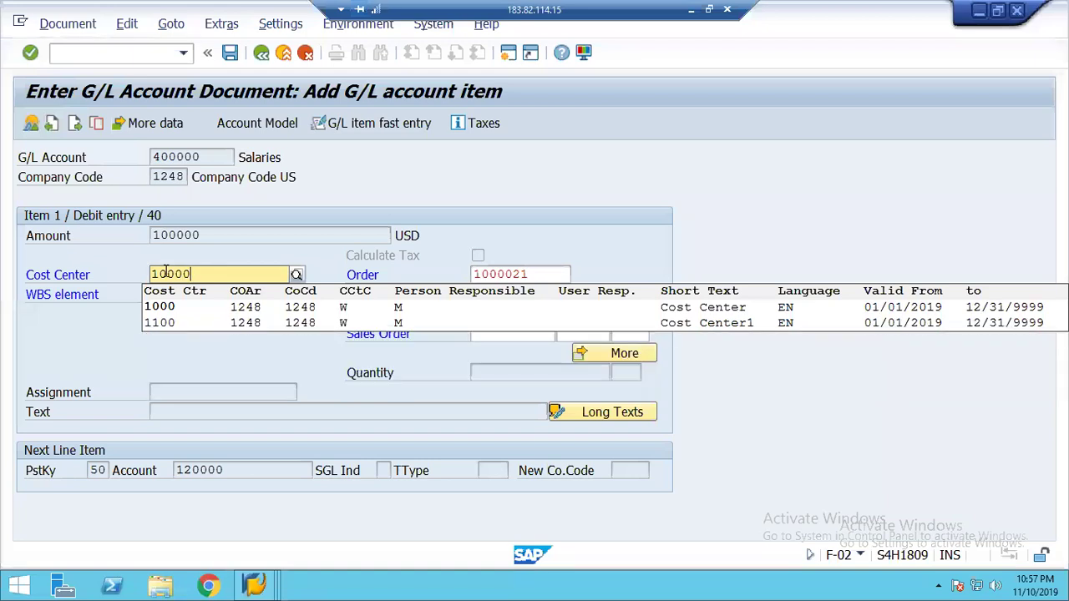
{"action": "key", "text": "BackSpace"}
{"action": "key", "text": "Tab"}
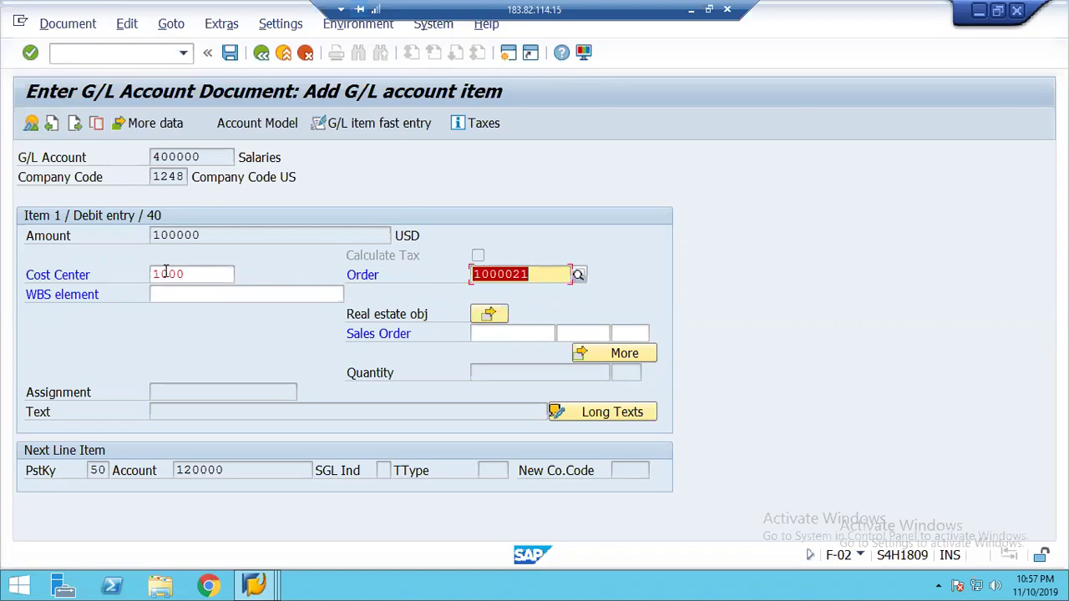
{"action": "key", "text": "Return"}
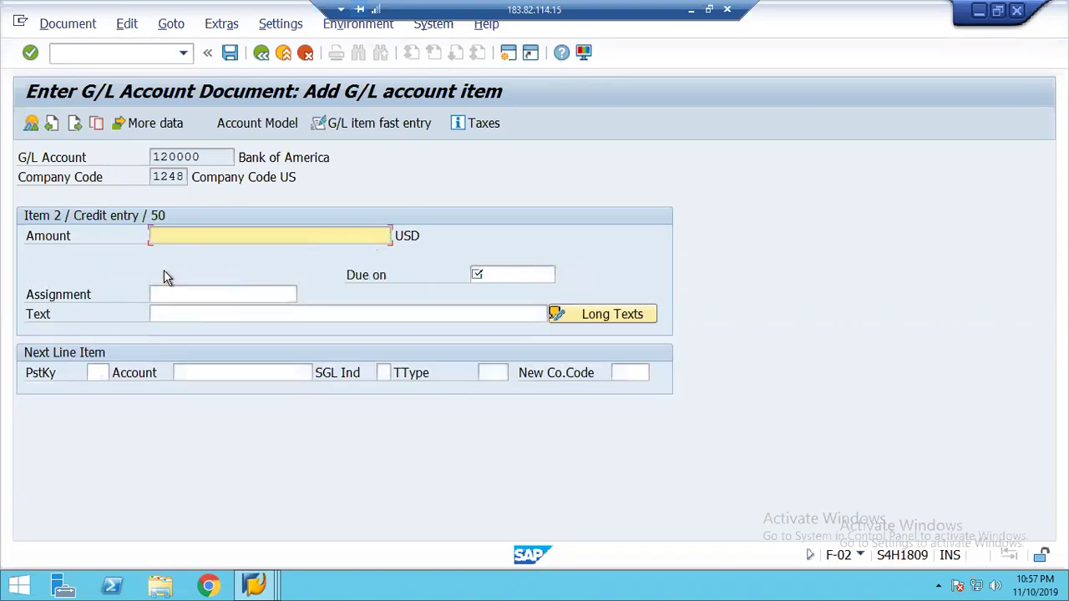
- Enter amount * and due date 03/10/2019 on the Bank of America credit item
{"action": "type", "text": "*"}
{"action": "key", "text": "Return"}
{"action": "key", "text": "space"}
{"action": "key", "text": "Down"}
{"action": "key", "text": "Return"}
{"action": "key", "text": "Return"}
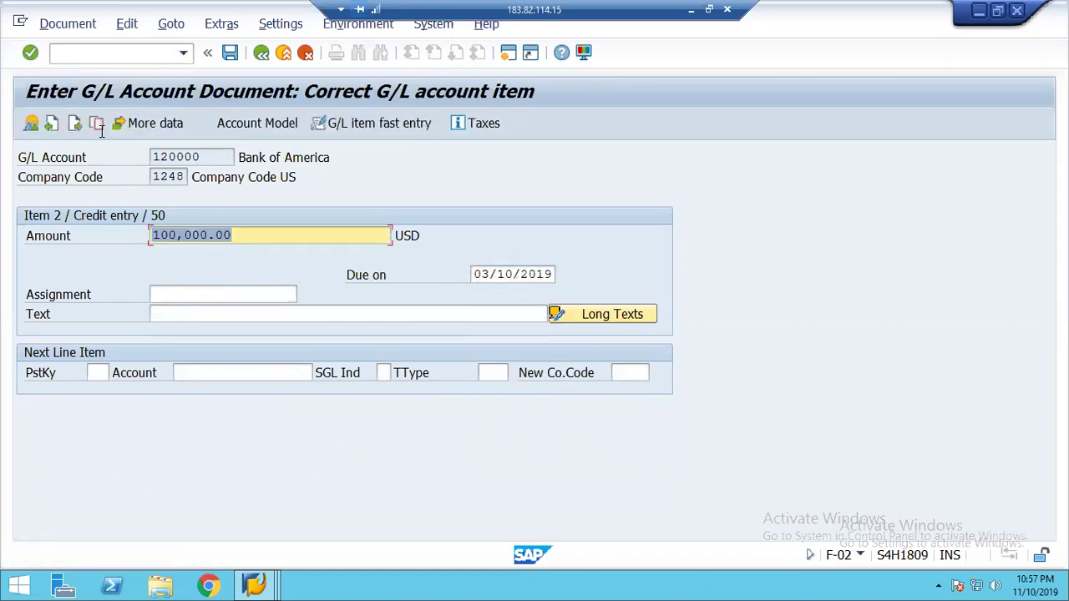
- Simulate the G/L document and review the cost center and order assigned to its Salaries item
{"action": "left_click", "coordinate": [55, 27]}
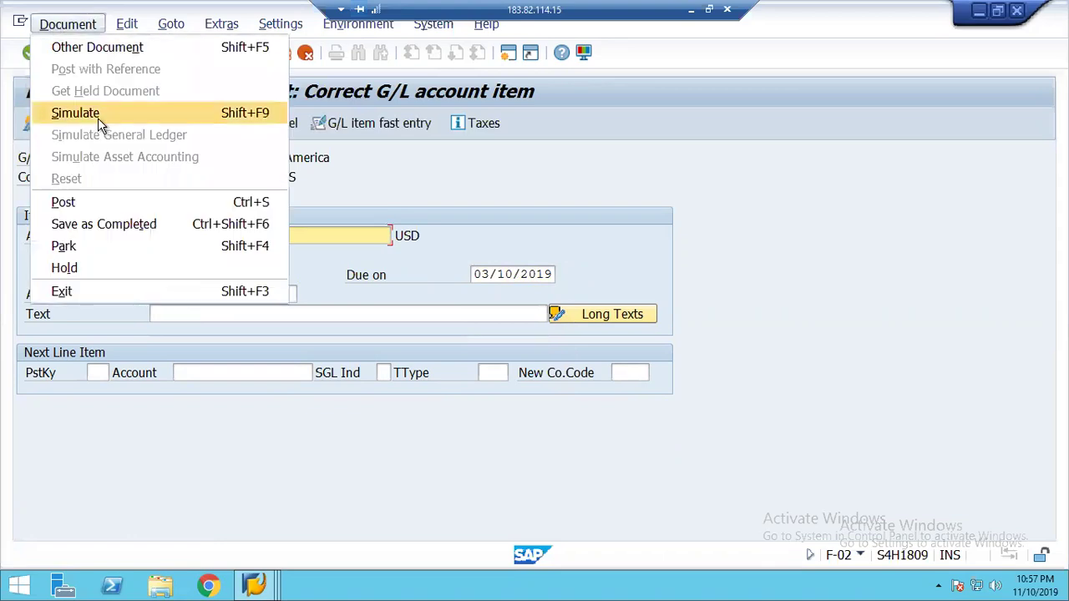
{"action": "left_click", "coordinate": [97, 117]}
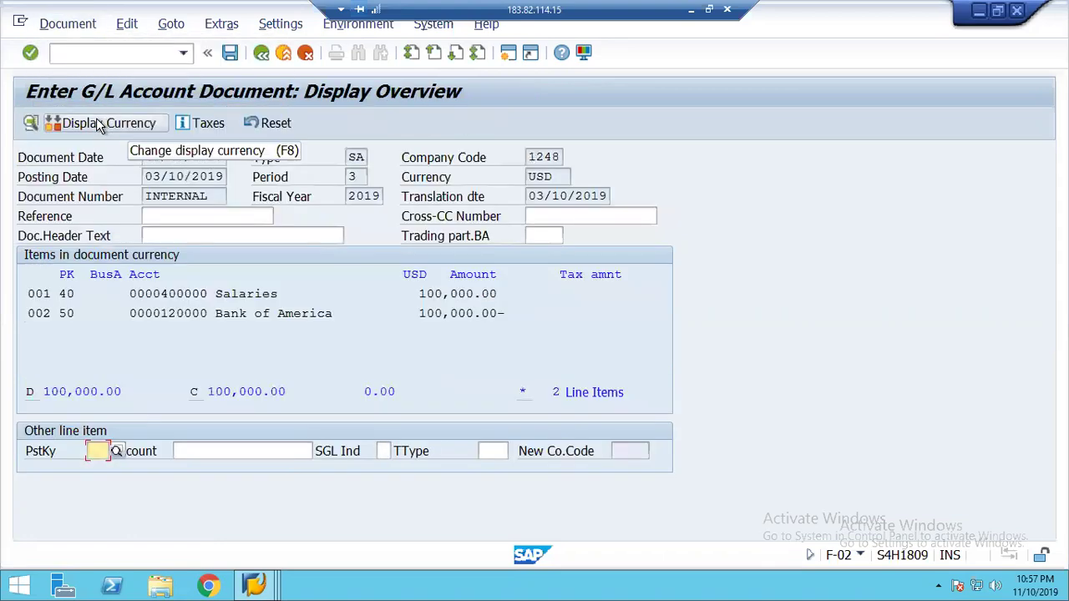
{"action": "double_click", "coordinate": [175, 293]}
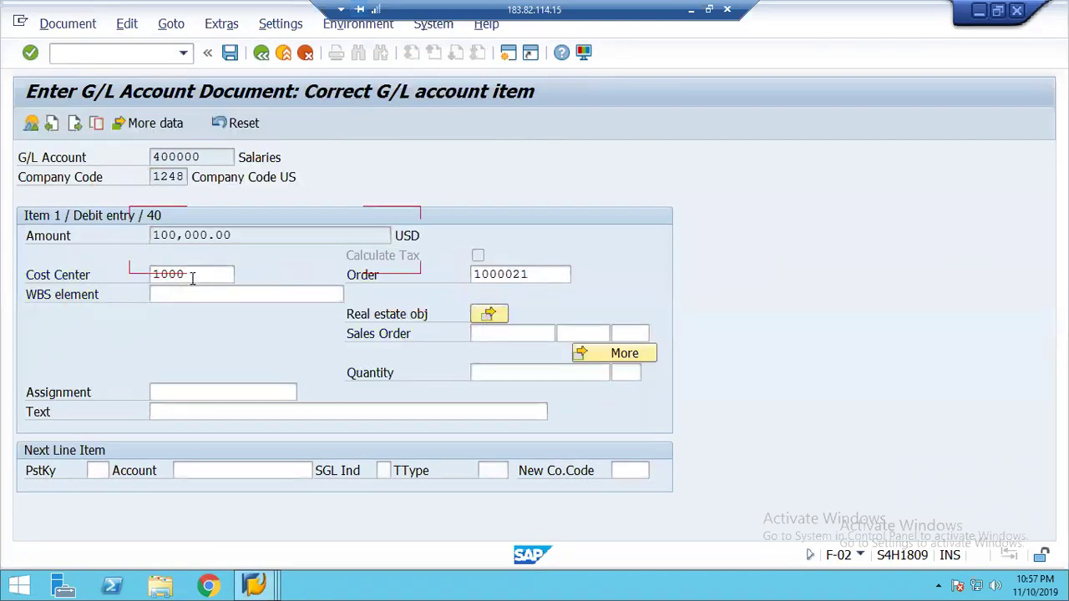
{"action": "left_click", "coordinate": [193, 277]}
{"action": "left_click", "coordinate": [543, 282]}
{"action": "left_click", "coordinate": [193, 274]}
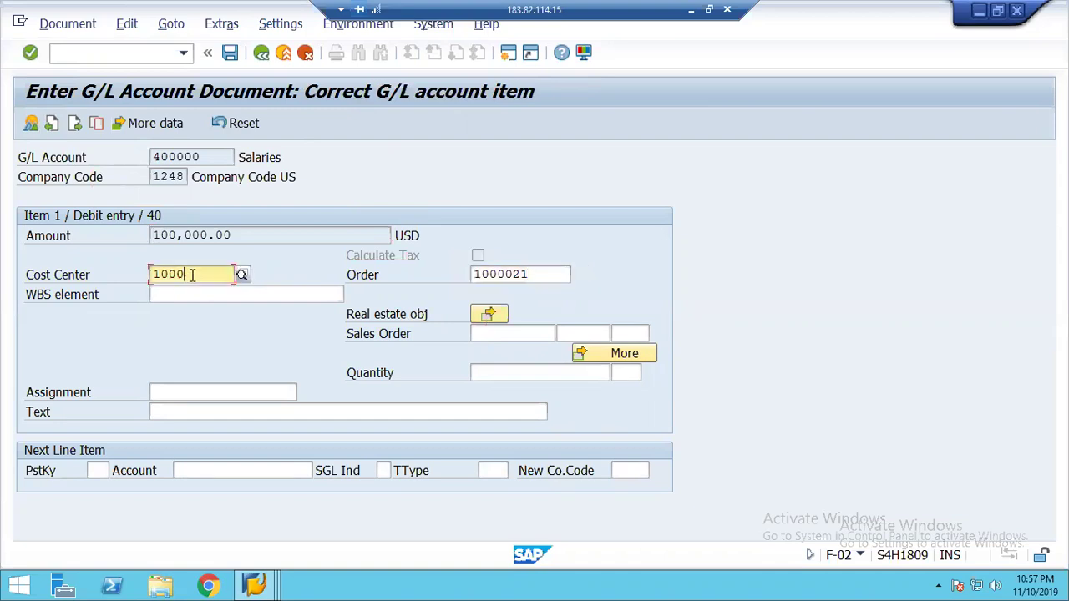
- Post the G/L document and display the posted document
{"action": "left_click", "coordinate": [238, 53]}
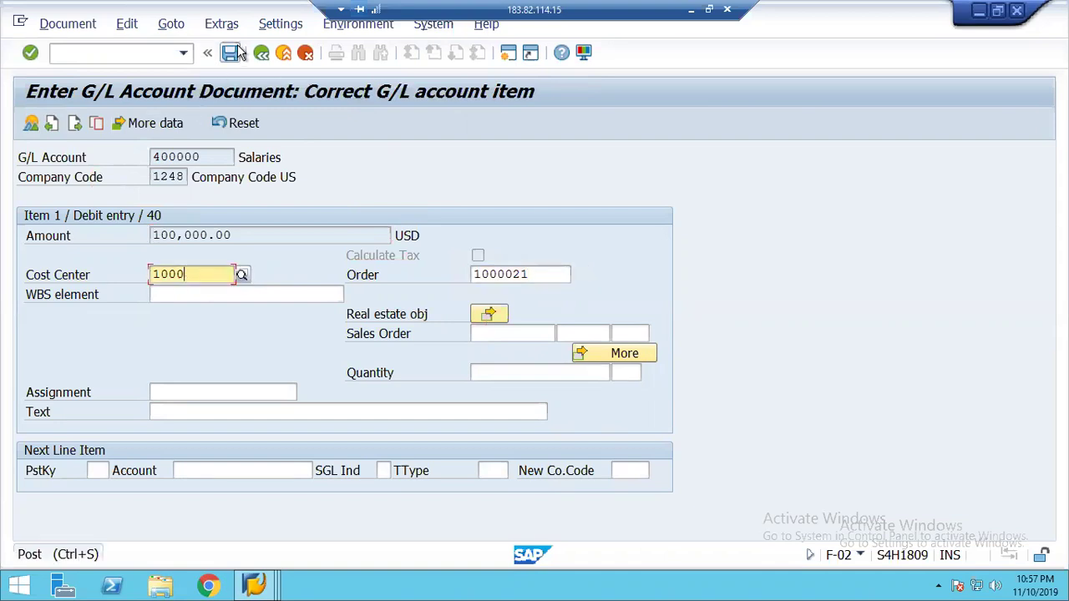
{"action": "left_click", "coordinate": [61, 25]}
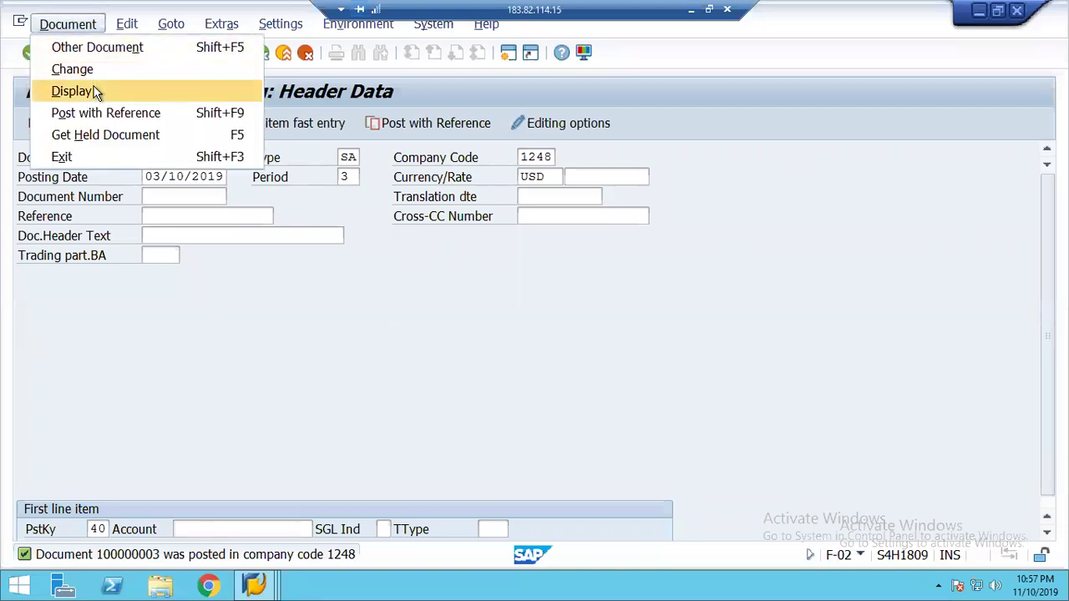
{"action": "left_click", "coordinate": [72, 91]}
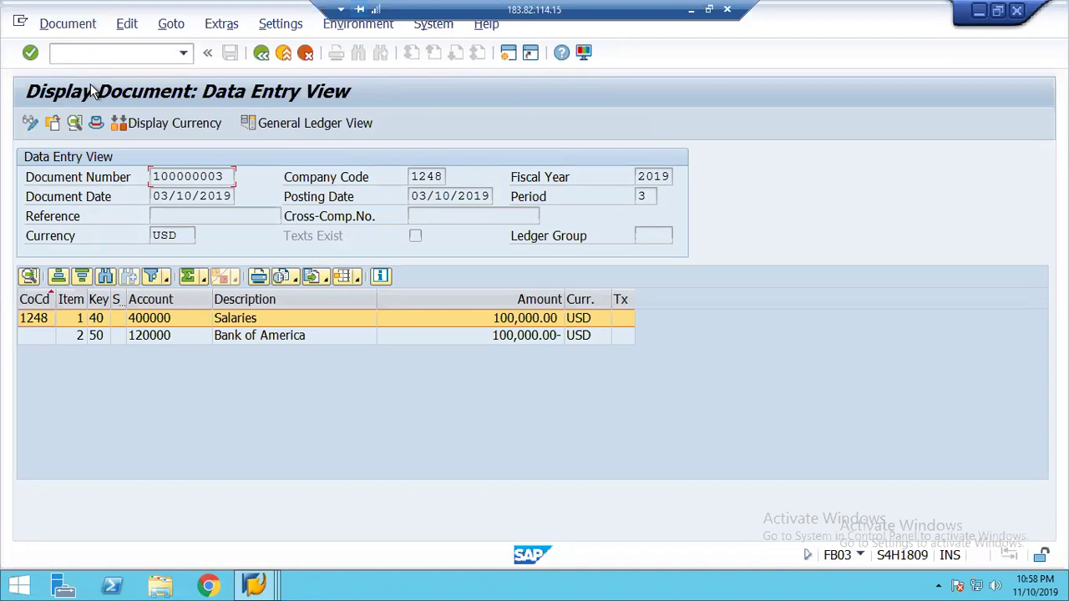
- Start a new F-02 posting from the document display and set the document date to 03102019
{"action": "left_click", "coordinate": [81, 52]}
{"action": "type", "text": "/nfb03"}
{"action": "key", "text": "Return"}
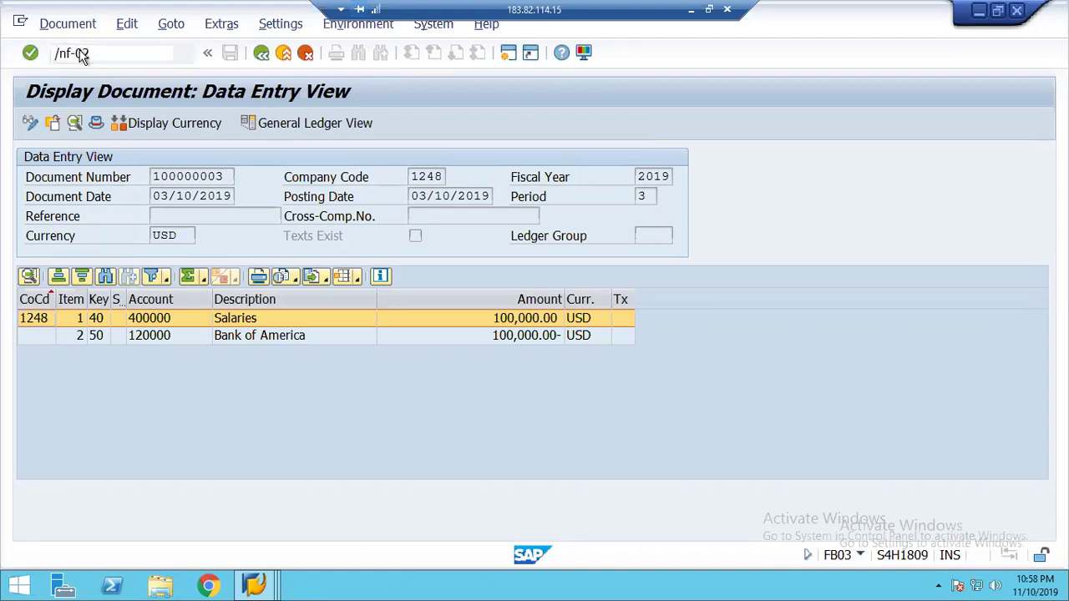
{"action": "key", "text": "space"}
{"action": "key", "text": "Down"}
{"action": "key", "text": "Return"}
- Open the first line item with posting key 40 and G/L account 400000
{"action": "key", "text": "Down"}
{"action": "key", "text": "Down"}
{"action": "key", "text": "Down"}
{"action": "key", "text": "Down"}
{"action": "key", "text": "Down"}
{"action": "key", "text": "Down"}
{"action": "type", "text": "40"}
{"action": "key", "text": "Tab"}
{"action": "key", "text": "space"}
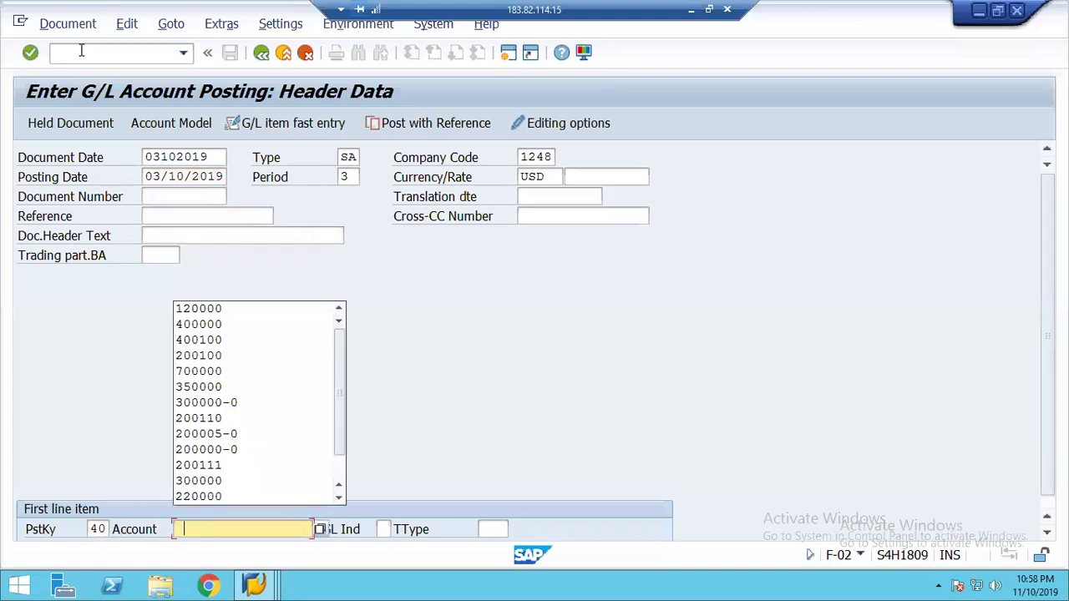
{"action": "key", "text": "Down"}
{"action": "key", "text": "Return"}
{"action": "key", "text": "Return"}
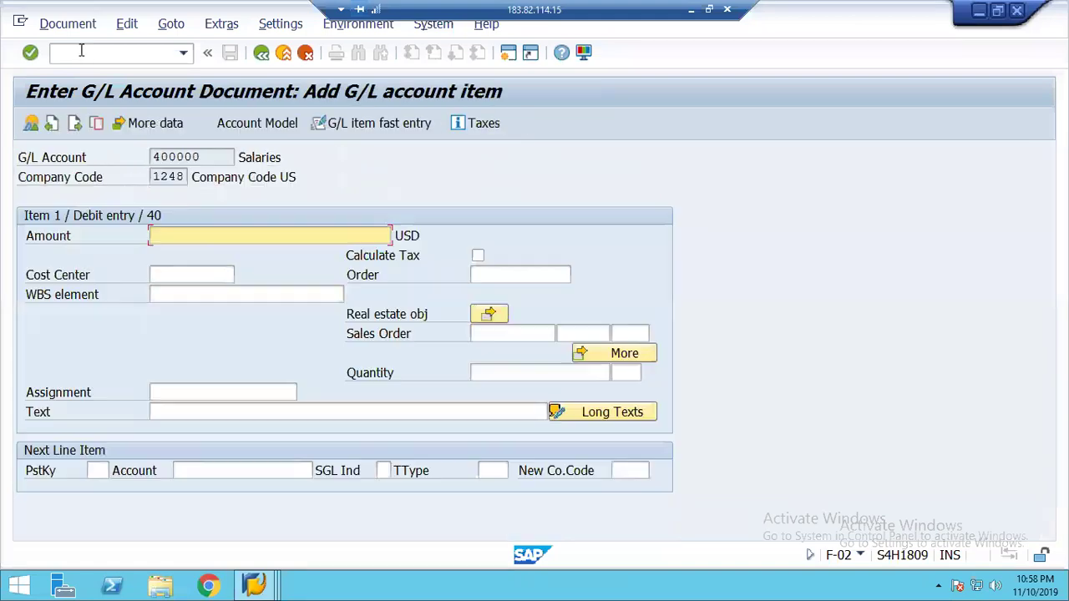
- Enter amount 125000 and cost center 1000 on the Salaries debit item
{"action": "key", "text": "space"}
{"action": "key", "text": "Down"}
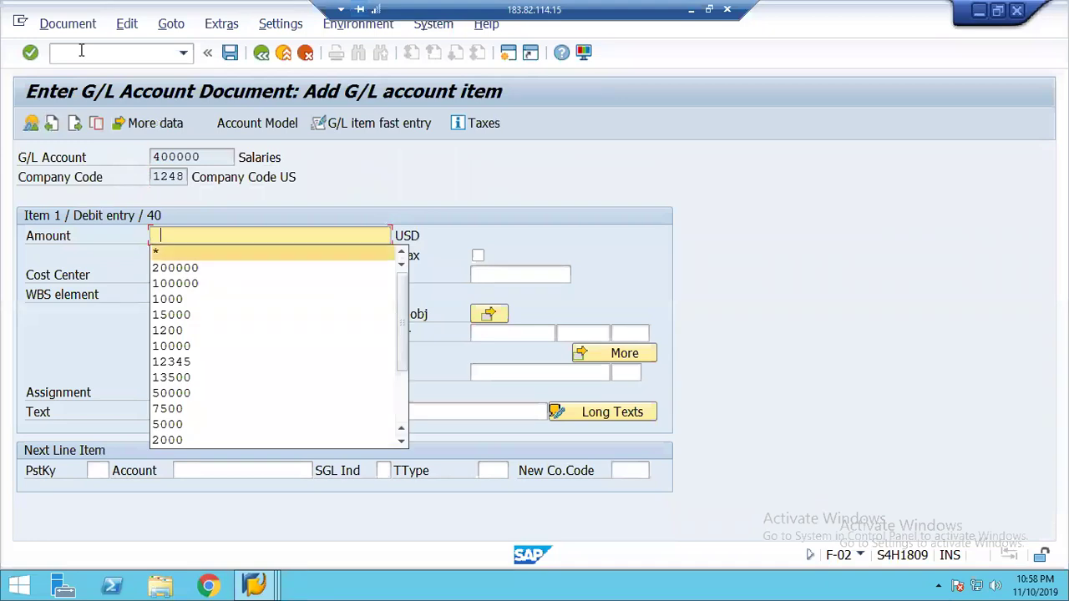
{"action": "type", "text": "12500"}
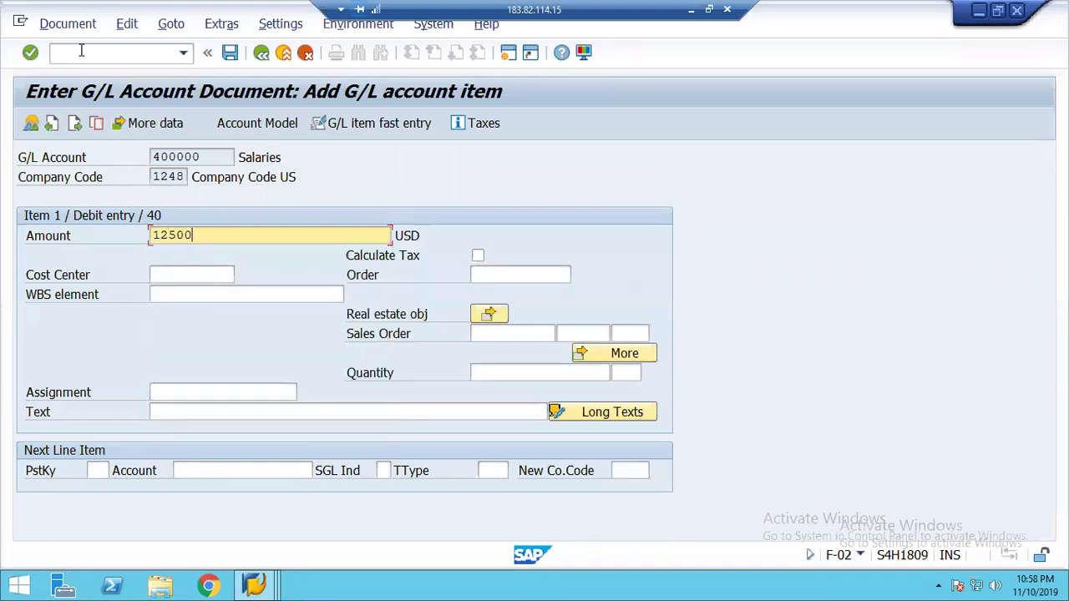
{"action": "type", "text": "0"}
{"action": "key", "text": "Tab"}
{"action": "type", "text": "1000"}
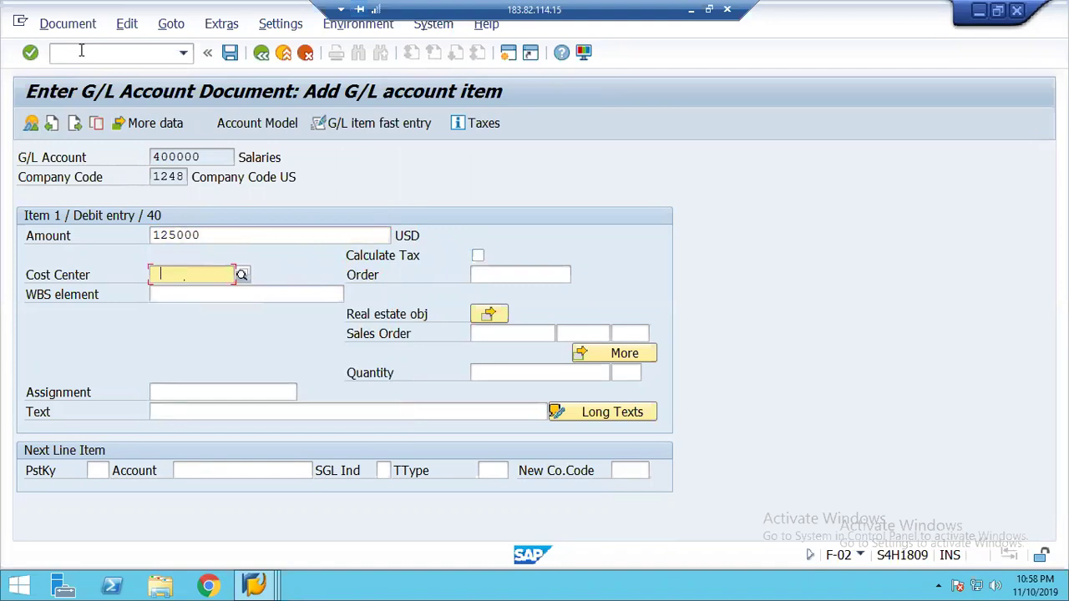
- Open the next line item with posting key 50 and G/L account 120000, leaving the order field empty
{"action": "key", "text": "Tab"}
{"action": "key", "text": "Tab"}
{"action": "key", "text": "Tab"}
{"action": "key", "text": "Tab"}
{"action": "key", "text": "BackSpace"}
{"action": "key", "text": "Down"}
{"action": "key", "text": "Down"}
{"action": "key", "text": "Return"}
{"action": "key", "text": "Tab"}
{"action": "key", "text": "Down"}
{"action": "key", "text": "Down"}
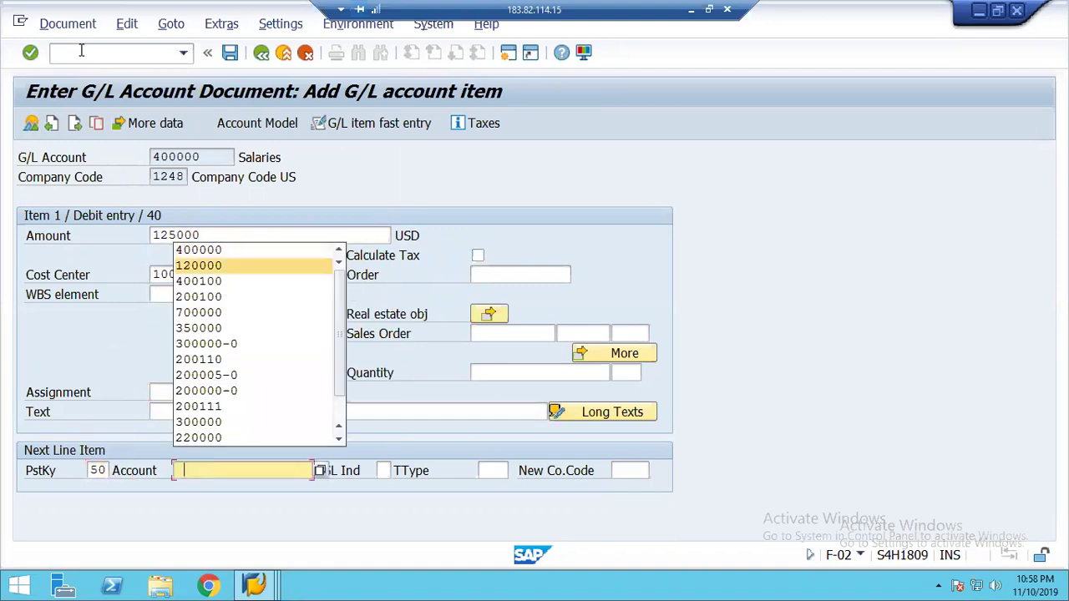
{"action": "key", "text": "Return"}
{"action": "key", "text": "Return"}
- Enter amount 125000 and due date 03102019 on the Bank of America credit item and post the document
{"action": "key", "text": "Down"}
{"action": "key", "text": "Return"}
{"action": "key", "text": "Tab"}
{"action": "key", "text": "Down"}
{"action": "key", "text": "Return"}
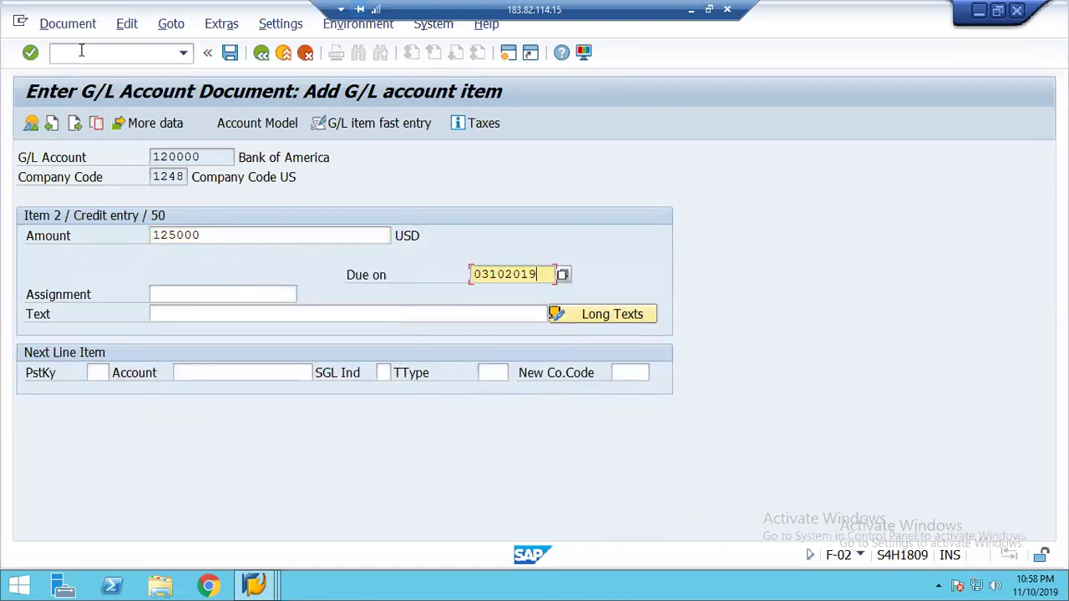
{"action": "key", "text": "Return"}
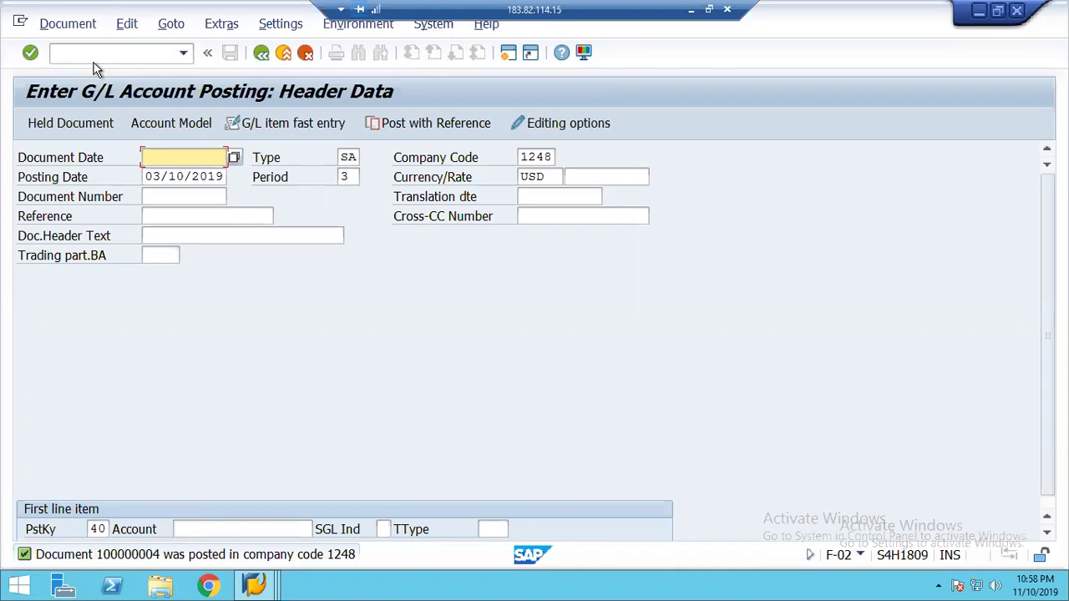
- Display document 100000003 in company code 1248 with transaction FB03 in place of the latest posted document
{"action": "left_click", "coordinate": [73, 55]}
{"action": "type", "text": "/nfb03"}
{"action": "key", "text": "Return"}
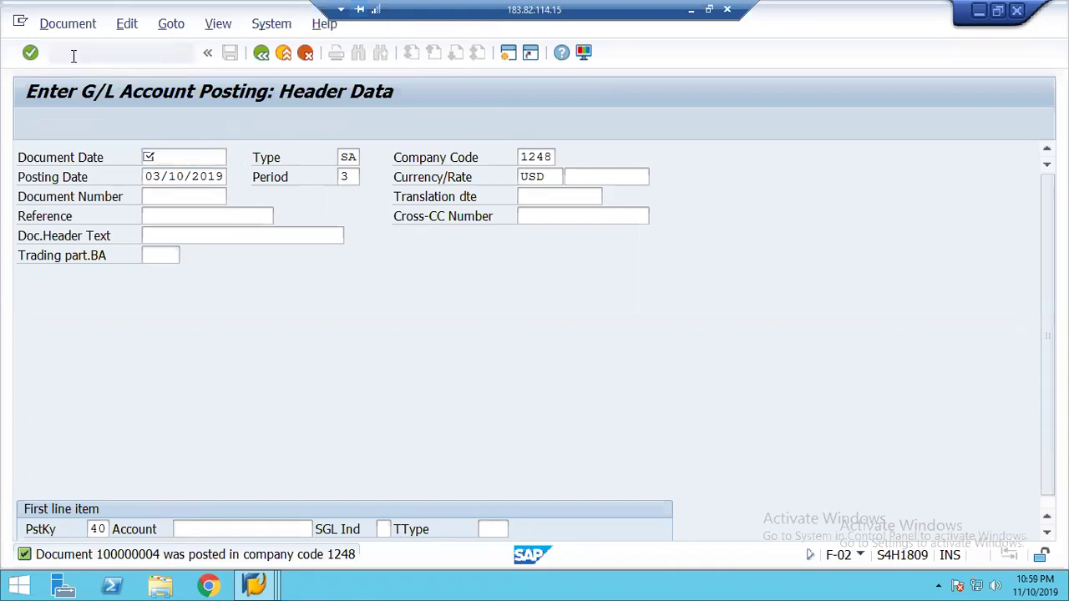
{"action": "key", "text": "Right"}
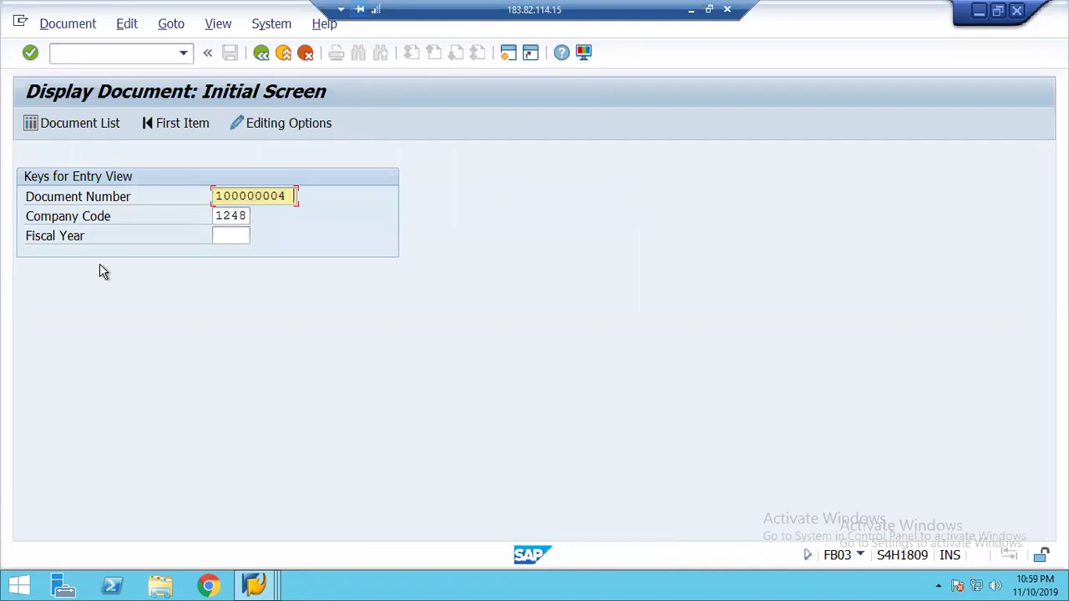
{"action": "key", "text": "BackSpace"}
{"action": "type", "text": "3"}
{"action": "key", "text": "Tab"}
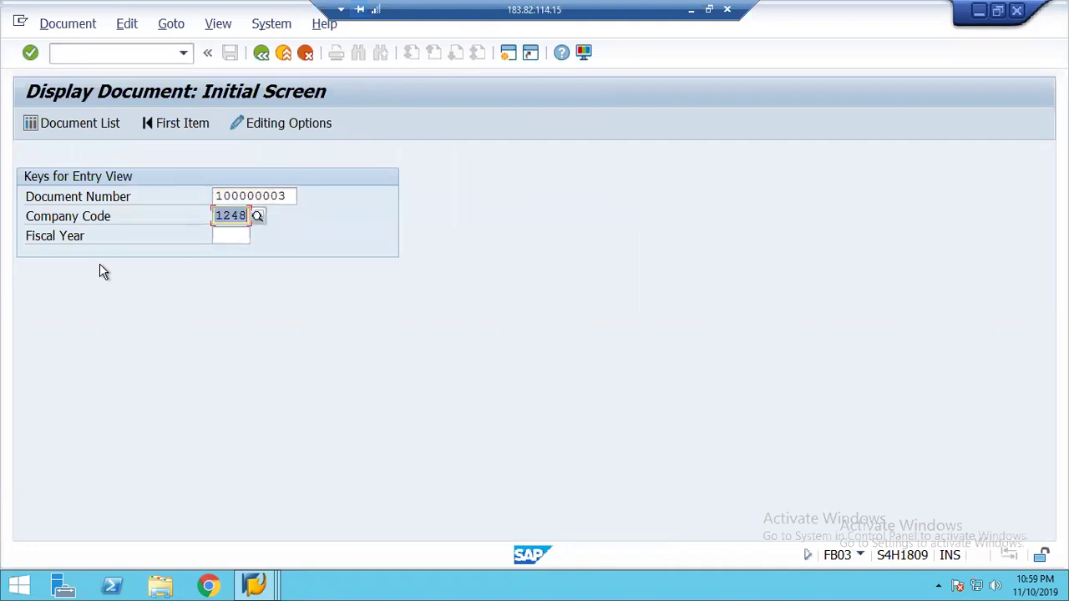
{"action": "key", "text": "Return"}
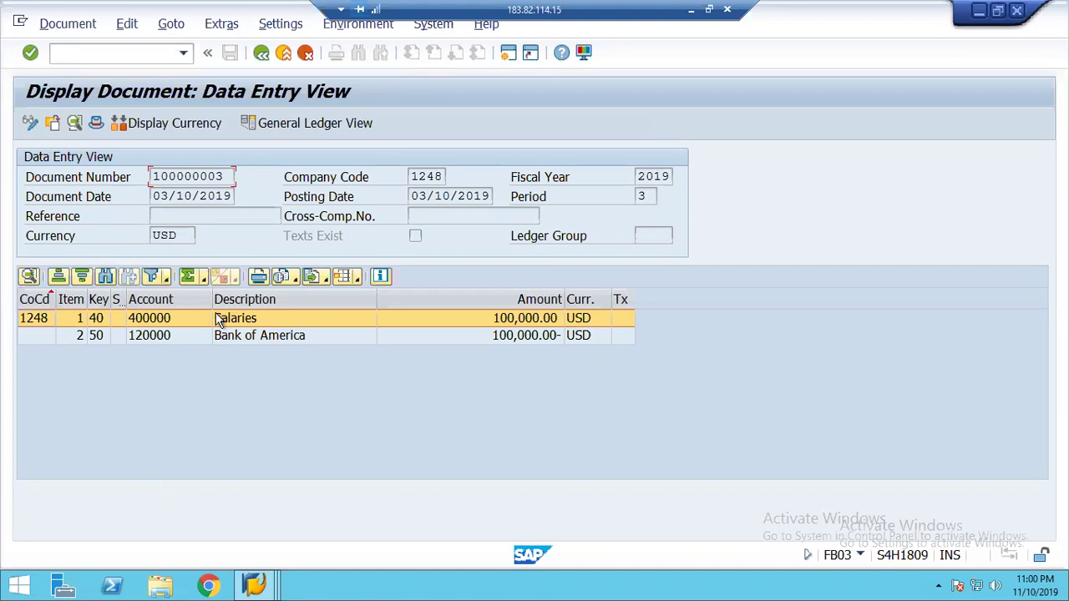
- Check the cost center and order assignments on the document's Salaries line item, and return to the SAP Easy Access menu
{"action": "double_click", "coordinate": [235, 320]}
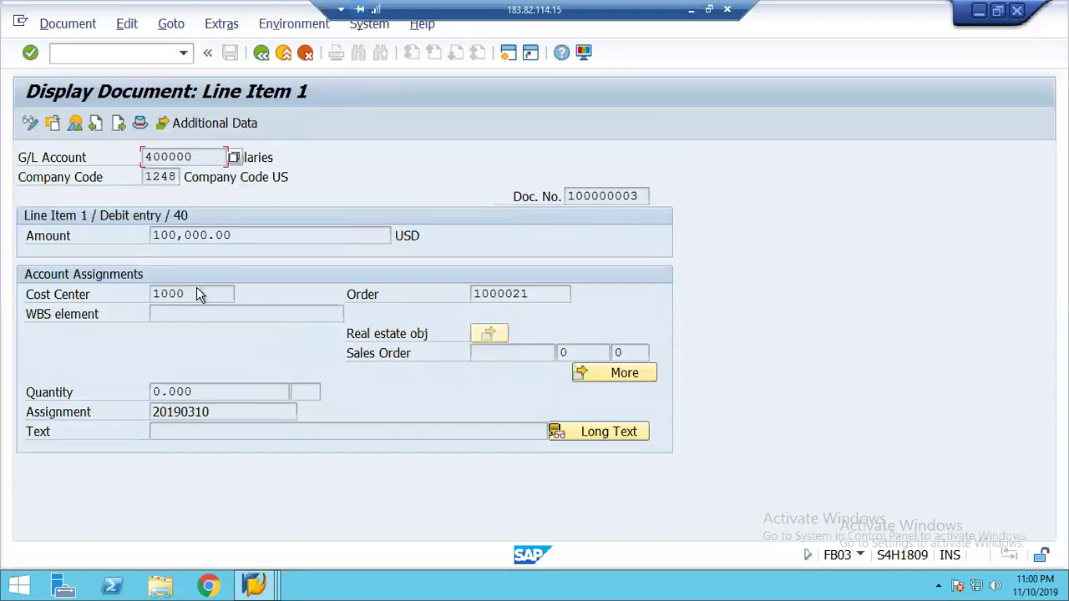
{"action": "left_click", "coordinate": [199, 294]}
{"action": "left_click", "coordinate": [535, 293]}
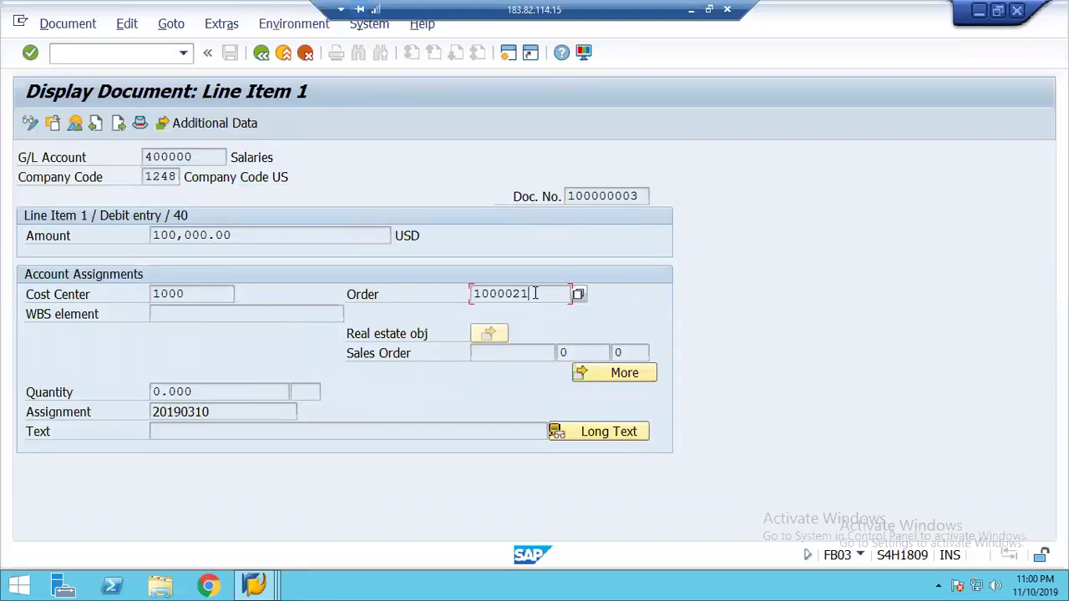
{"action": "left_click", "coordinate": [261, 54]}
{"action": "left_click", "coordinate": [261, 54]}
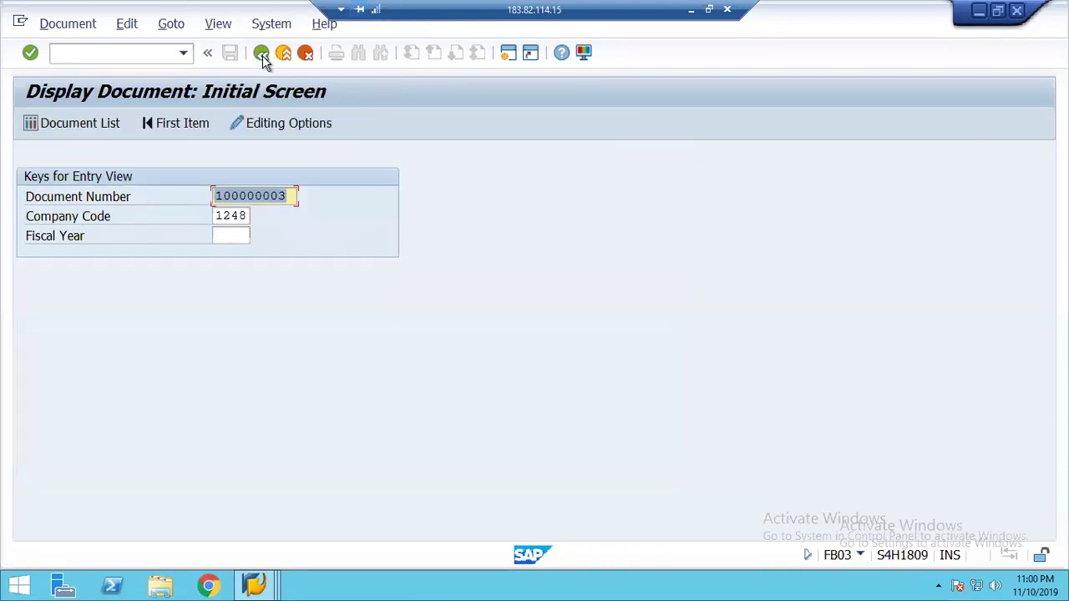
{"action": "left_click", "coordinate": [261, 53]}
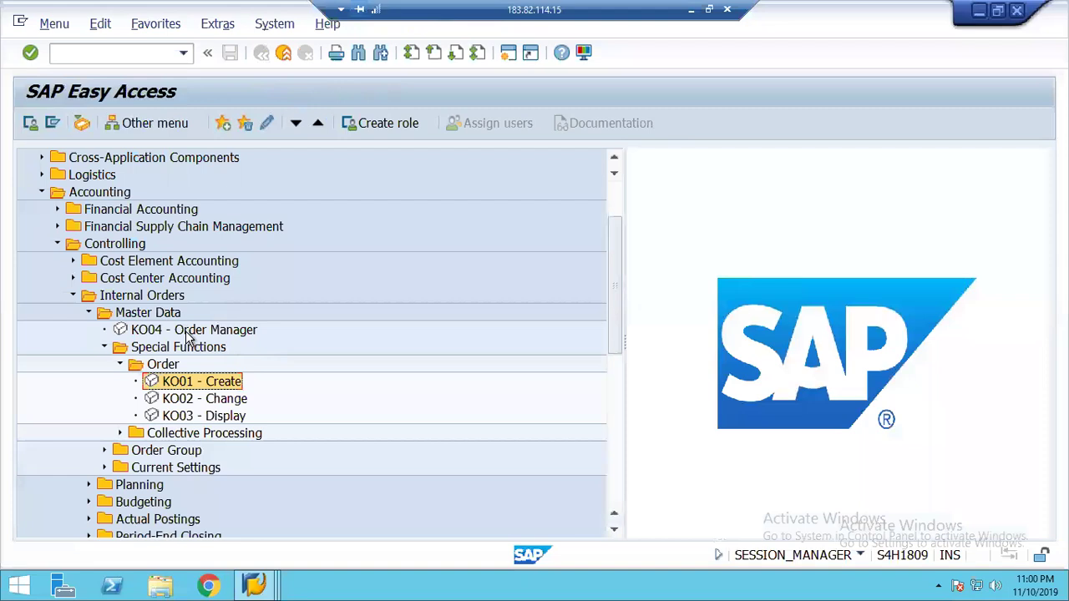
- Collapse the Order, Special Functions and Master Data folders under Internal Orders
{"action": "key", "text": "Left"}
{"action": "key", "text": "Left"}
{"action": "key", "text": "Left"}
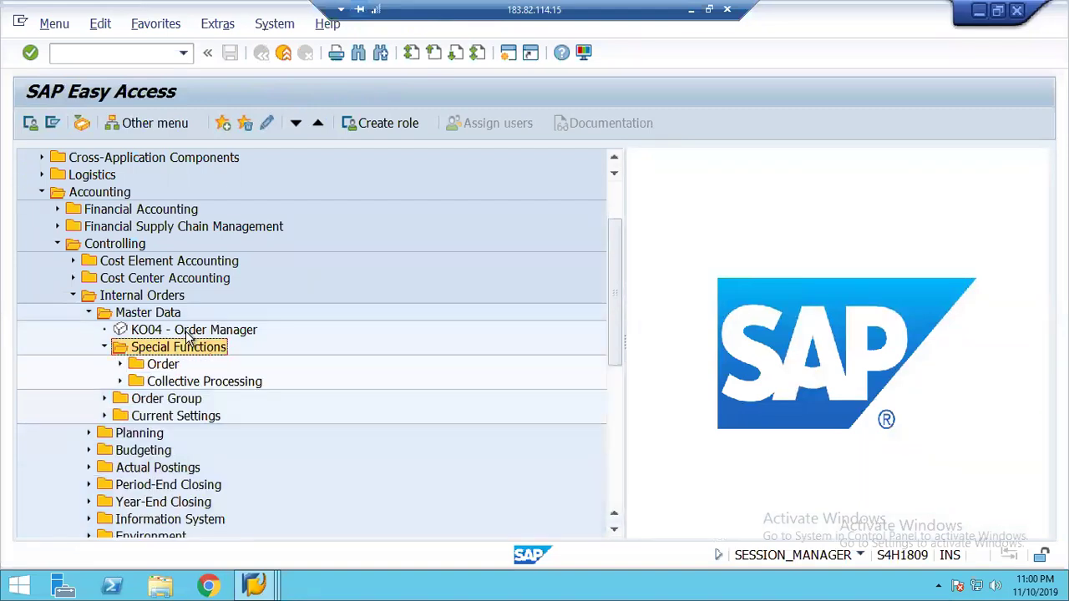
{"action": "key", "text": "Left"}
{"action": "key", "text": "Left"}
{"action": "key", "text": "Left"}
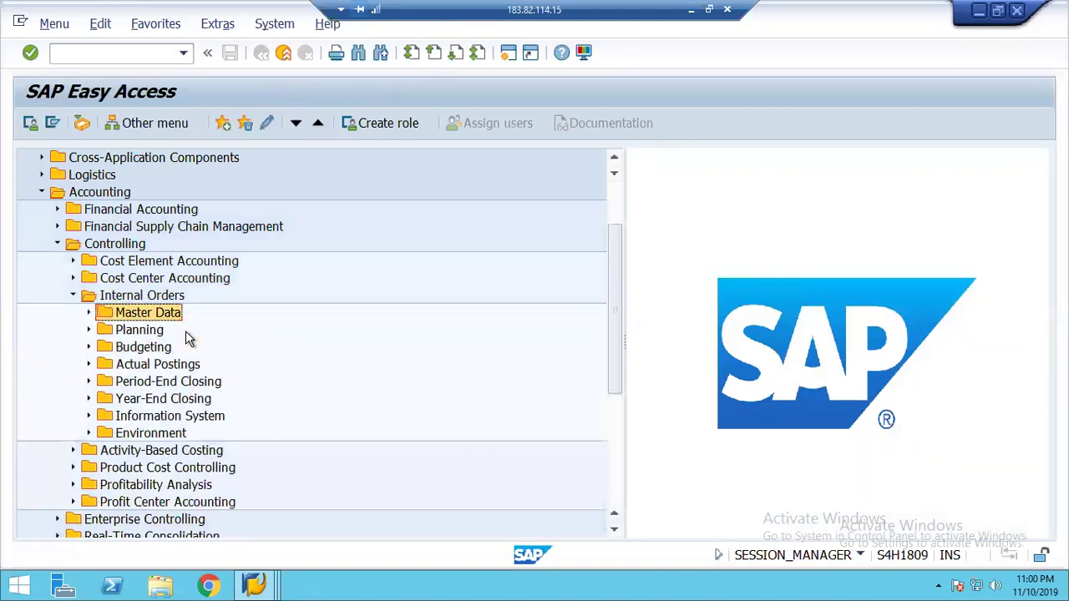
{"action": "key", "text": "Down"}
{"action": "key", "text": "Down"}
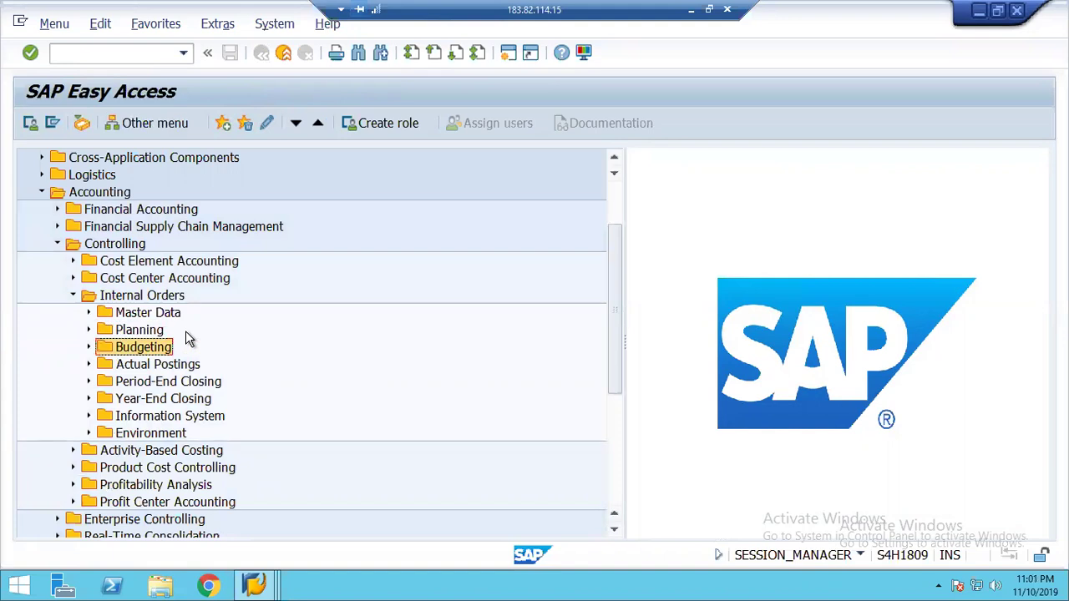
{"action": "key", "text": "Down"}
{"action": "key", "text": "Right"}
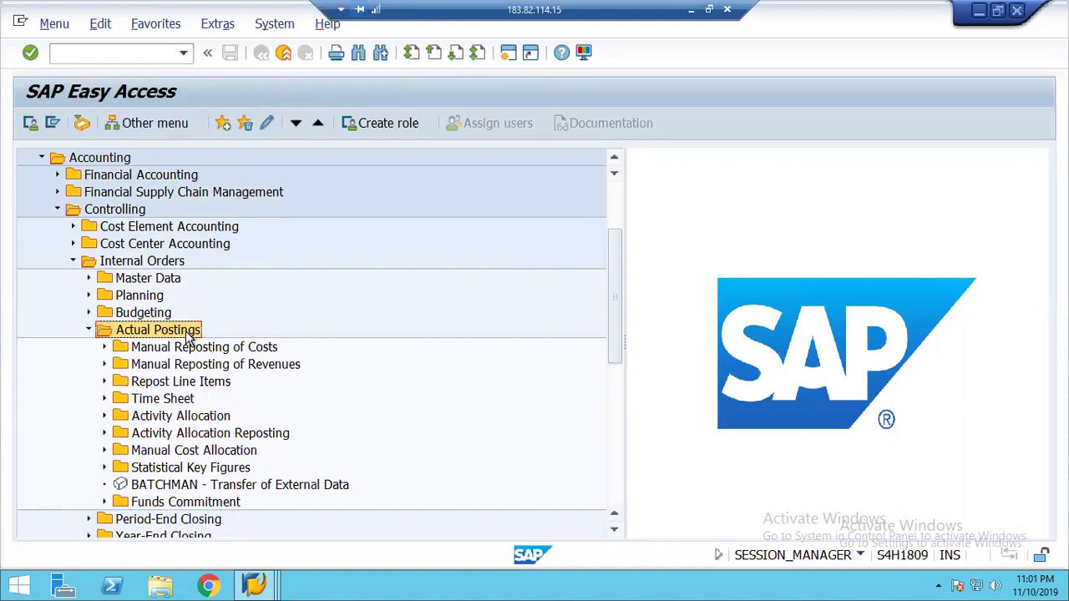
{"action": "key", "text": "Left"}
{"action": "key", "text": "Down"}
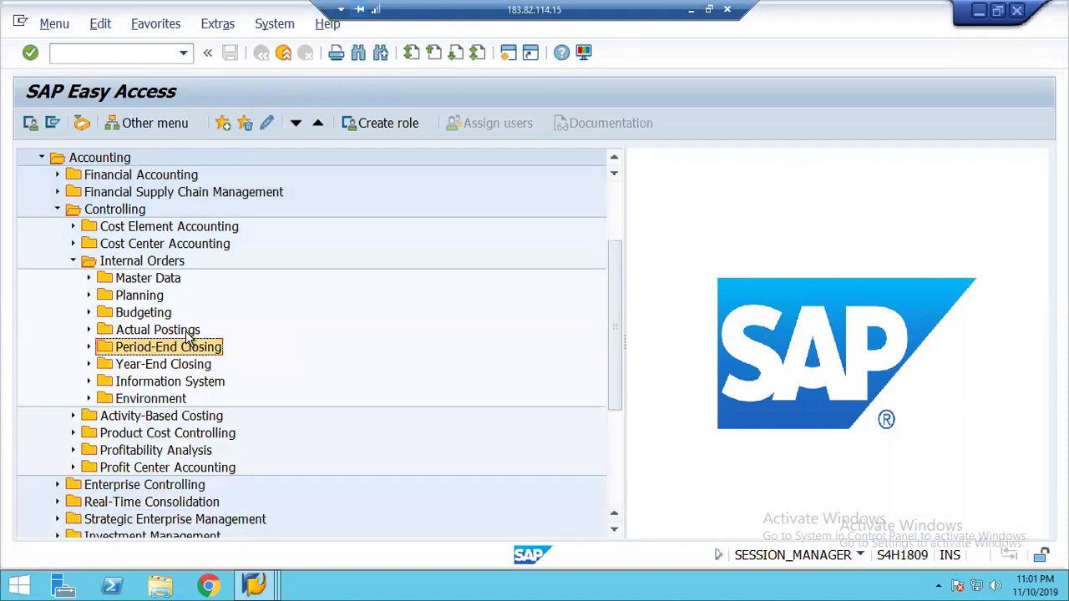
- Expand Information System under Internal Orders and its Reports for Internal Orders folder
{"action": "key", "text": "Down"}
{"action": "key", "text": "Down"}
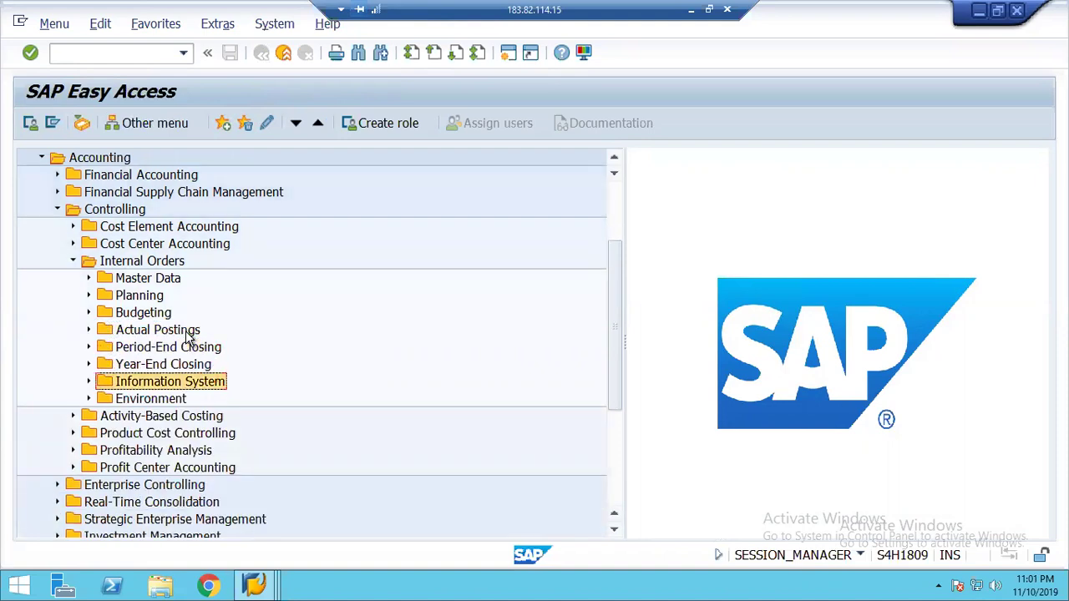
{"action": "key", "text": "Right"}
{"action": "key", "text": "Down"}
{"action": "key", "text": "Down"}
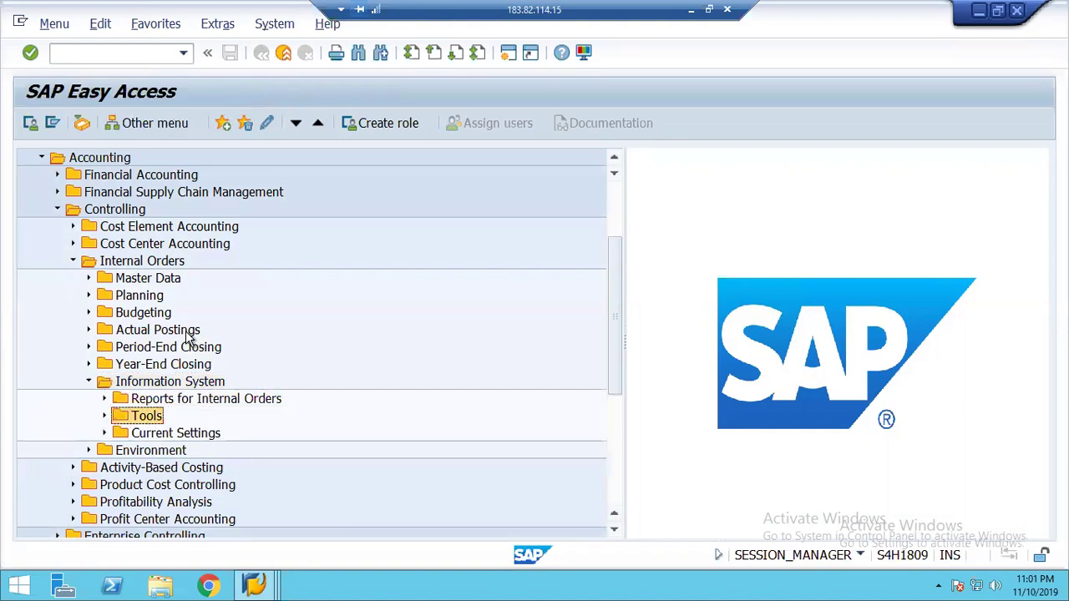
{"action": "key", "text": "Up"}
{"action": "key", "text": "Right"}
- Expand the Line Items reports folder and select KOB1 - Orders: Actual Line Items
{"action": "key", "text": "Down"}
{"action": "key", "text": "Down"}
{"action": "key", "text": "Down"}
{"action": "key", "text": "Down"}
{"action": "key", "text": "Down"}
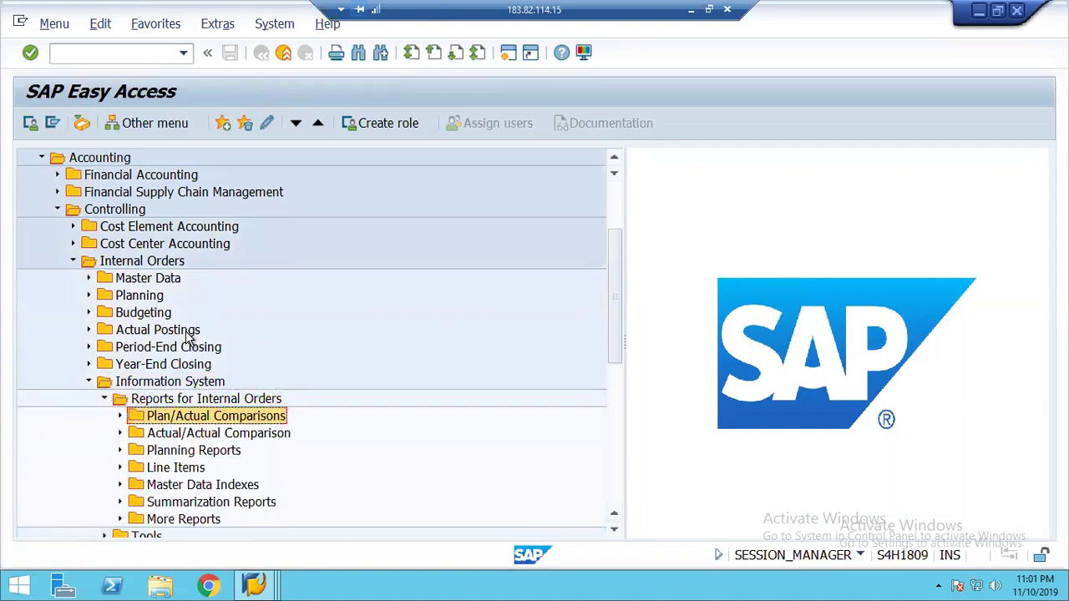
{"action": "key", "text": "Up"}
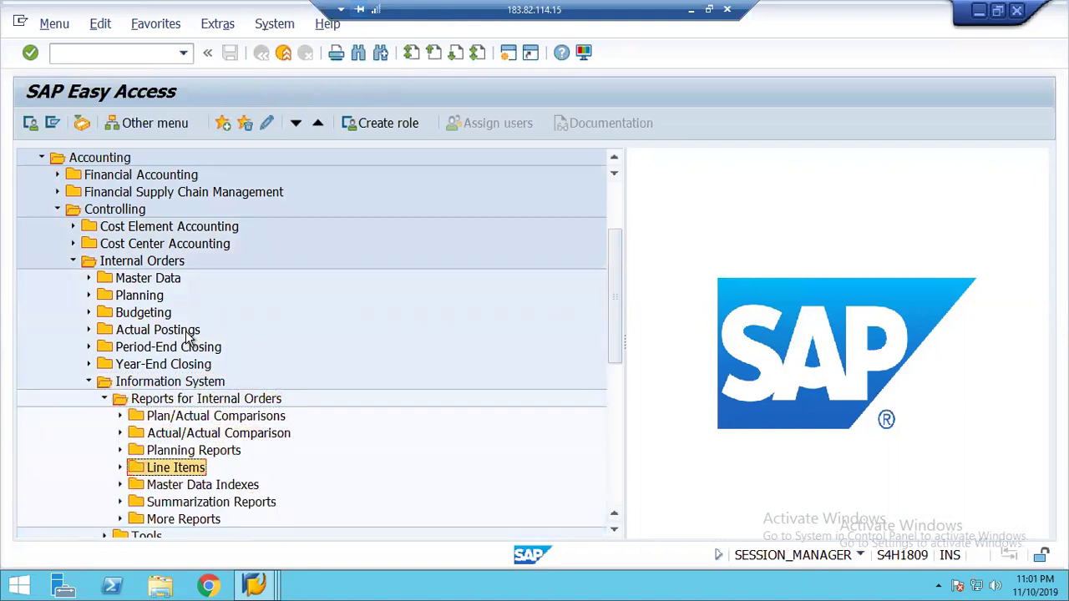
{"action": "key", "text": "Right"}
{"action": "key", "text": "Down"}
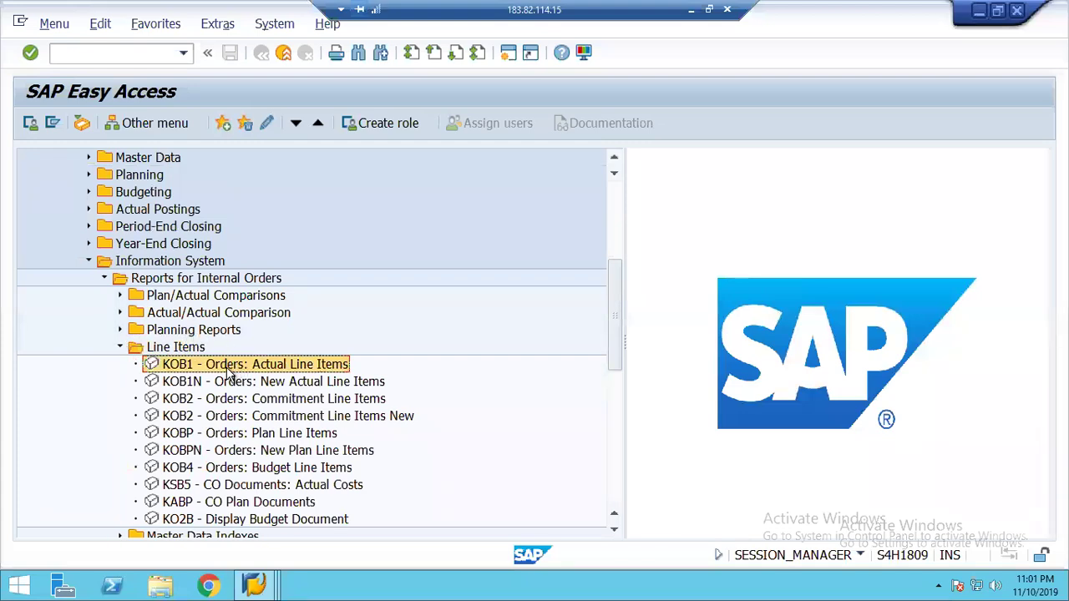
- Trace the menu path from Accounting through Controlling, Internal Orders, Information System and Reports for Internal Orders to the KOB1 report
{"action": "left_click", "coordinate": [615, 159]}
{"action": "left_click", "coordinate": [615, 160]}
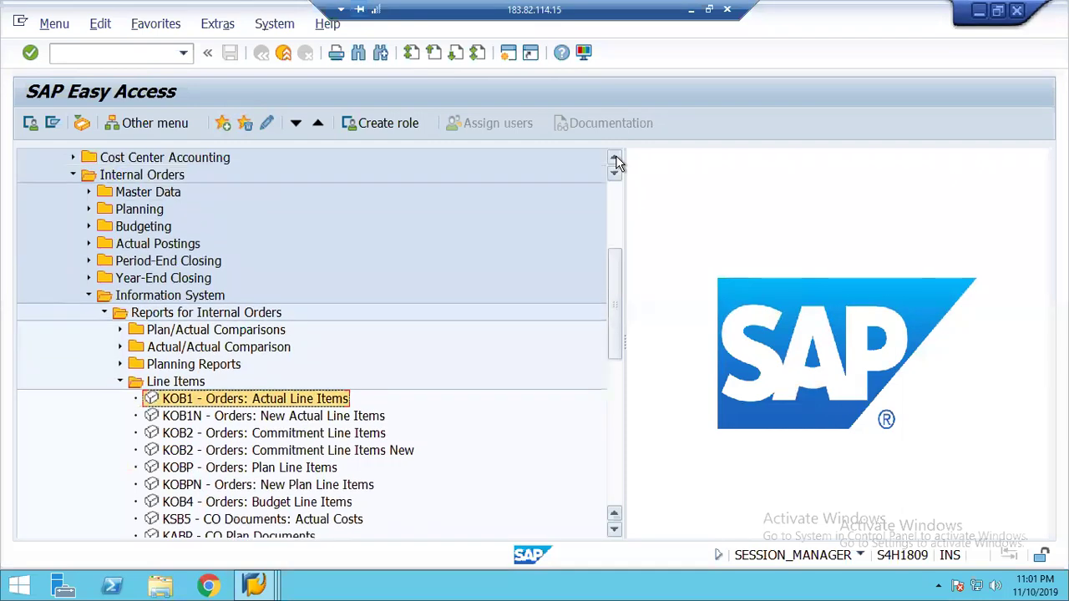
{"action": "left_click", "coordinate": [614, 160]}
{"action": "left_click", "coordinate": [615, 160]}
{"action": "left_click", "coordinate": [615, 159]}
{"action": "left_click", "coordinate": [615, 160]}
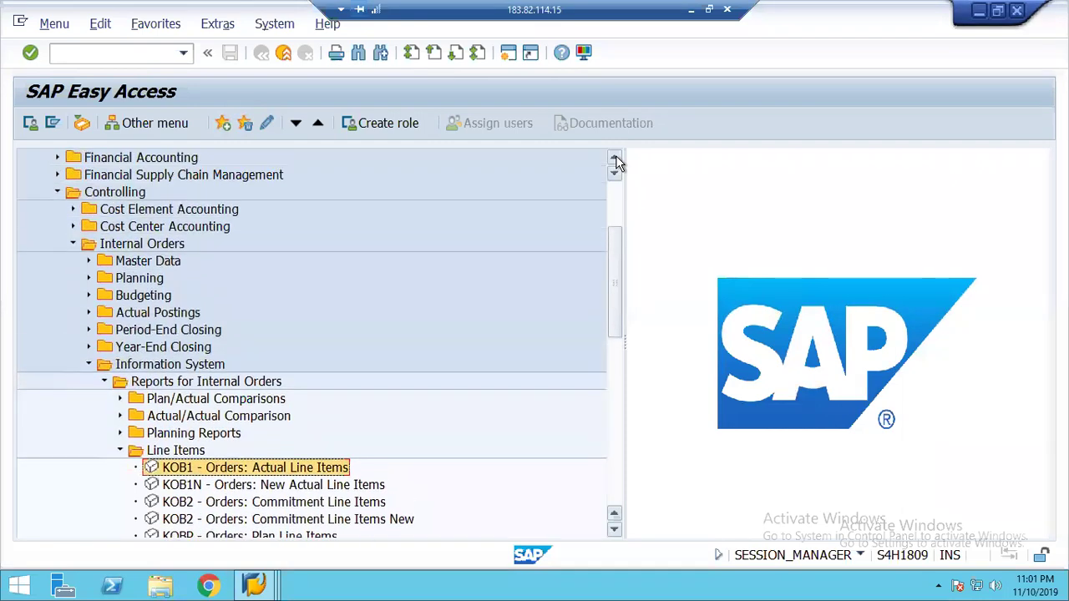
{"action": "left_click", "coordinate": [614, 159]}
{"action": "left_click", "coordinate": [111, 159]}
{"action": "left_click", "coordinate": [116, 210]}
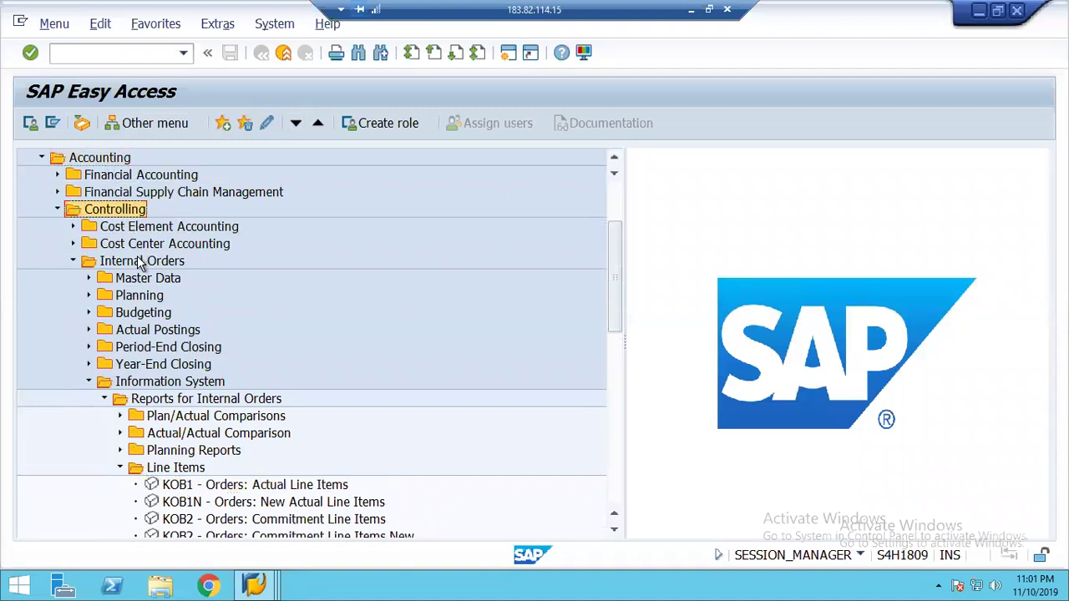
{"action": "left_click", "coordinate": [140, 262]}
{"action": "left_click", "coordinate": [155, 383]}
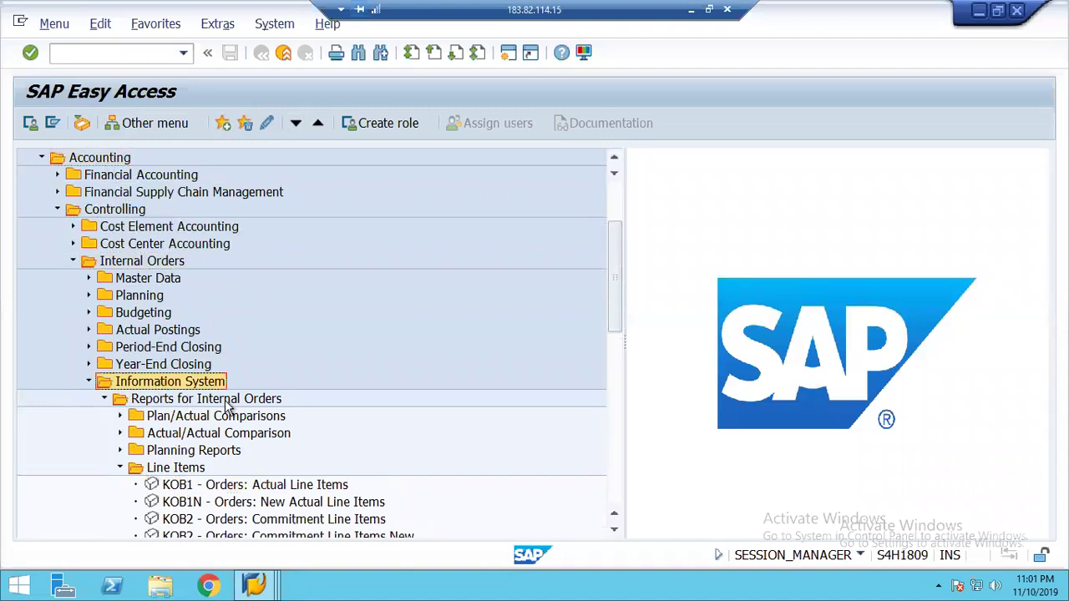
{"action": "left_click", "coordinate": [210, 404]}
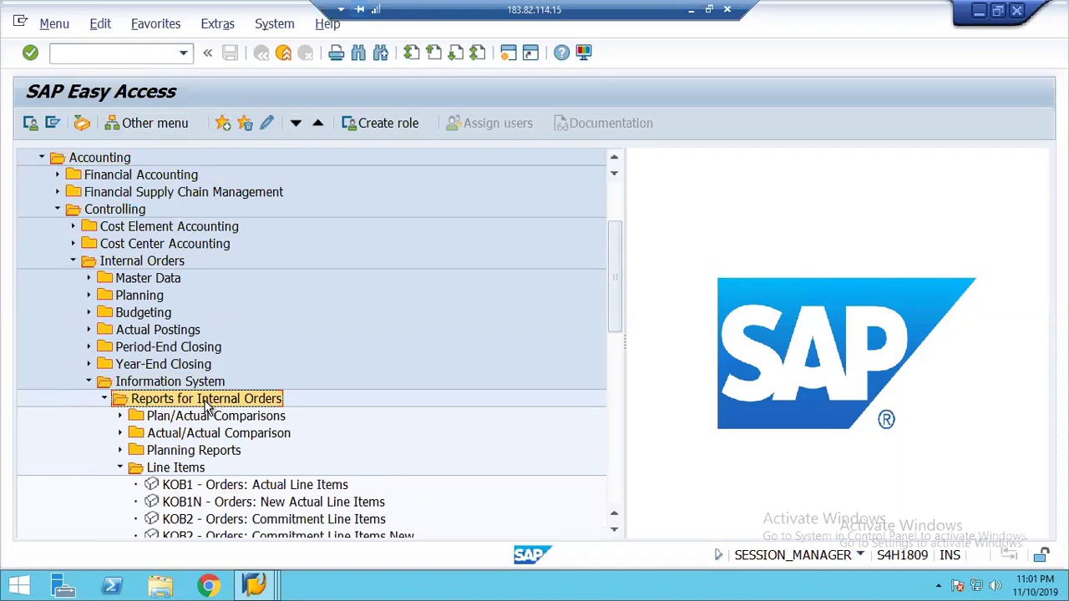
{"action": "left_click", "coordinate": [177, 468]}
{"action": "left_click", "coordinate": [226, 487]}
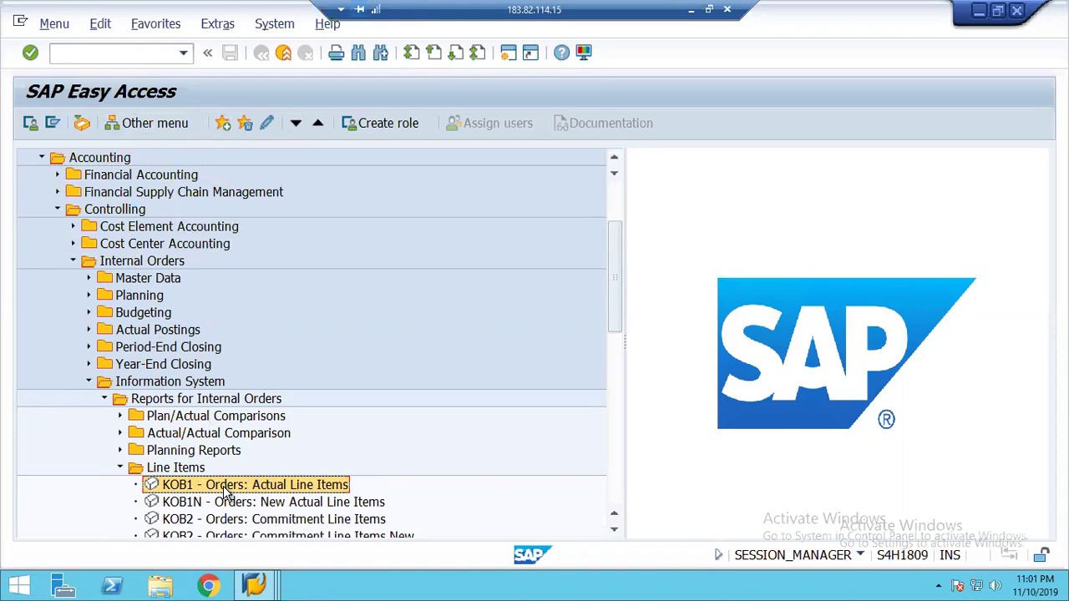
- Run the KOB1 actual line items report for order 1000021 and check the Salaries value in report currency
{"action": "double_click", "coordinate": [226, 491]}
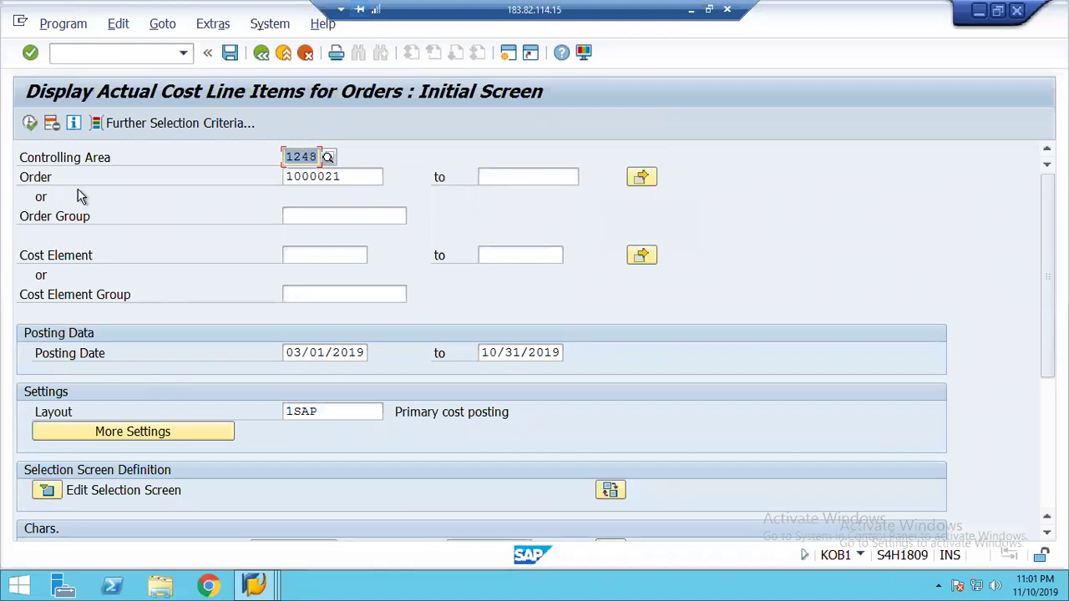
{"action": "left_click", "coordinate": [357, 182]}
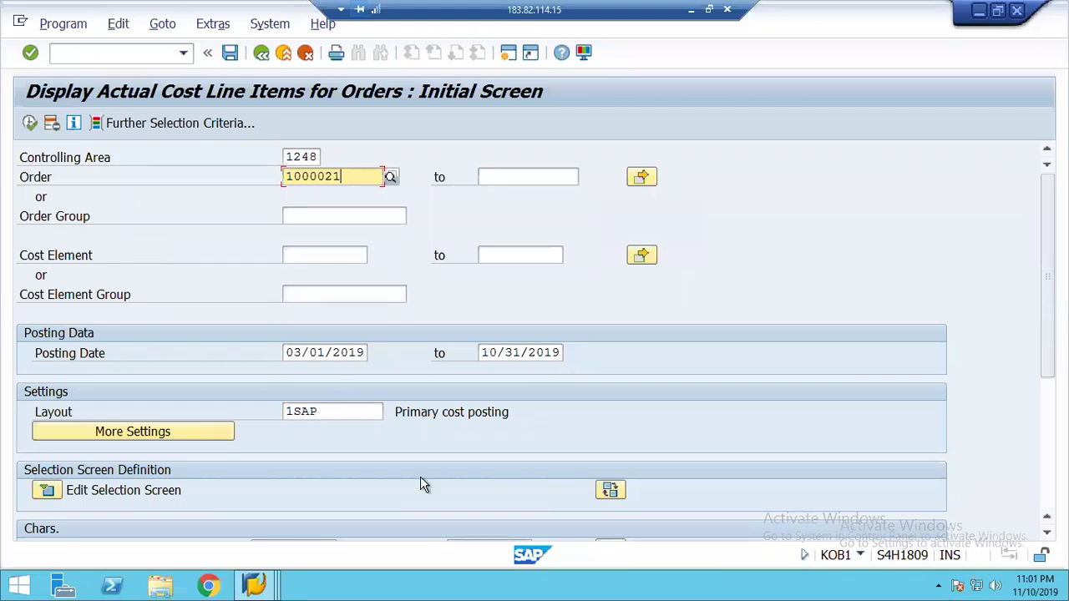
{"action": "left_click", "coordinate": [30, 123]}
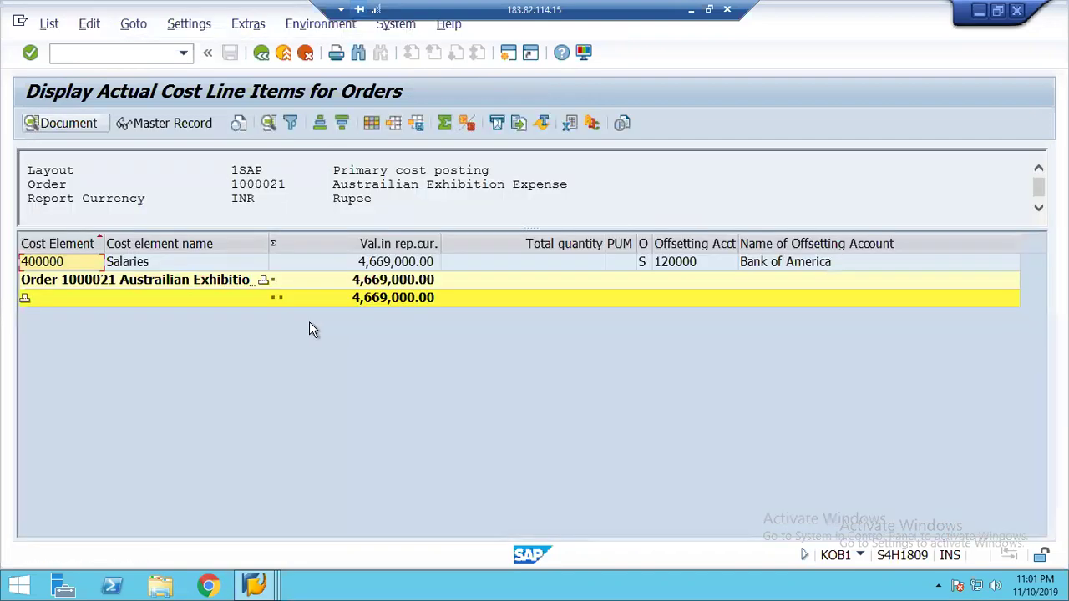
{"action": "left_click", "coordinate": [375, 263]}
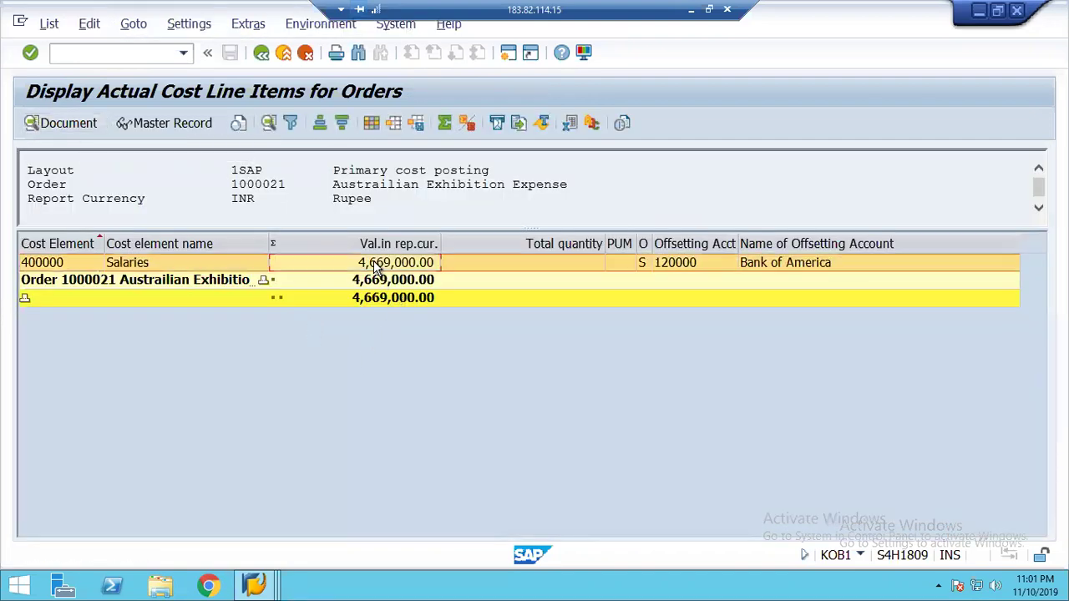
- Open the report's layout settings and search the column set for "valuetype"
{"action": "left_click", "coordinate": [370, 125]}
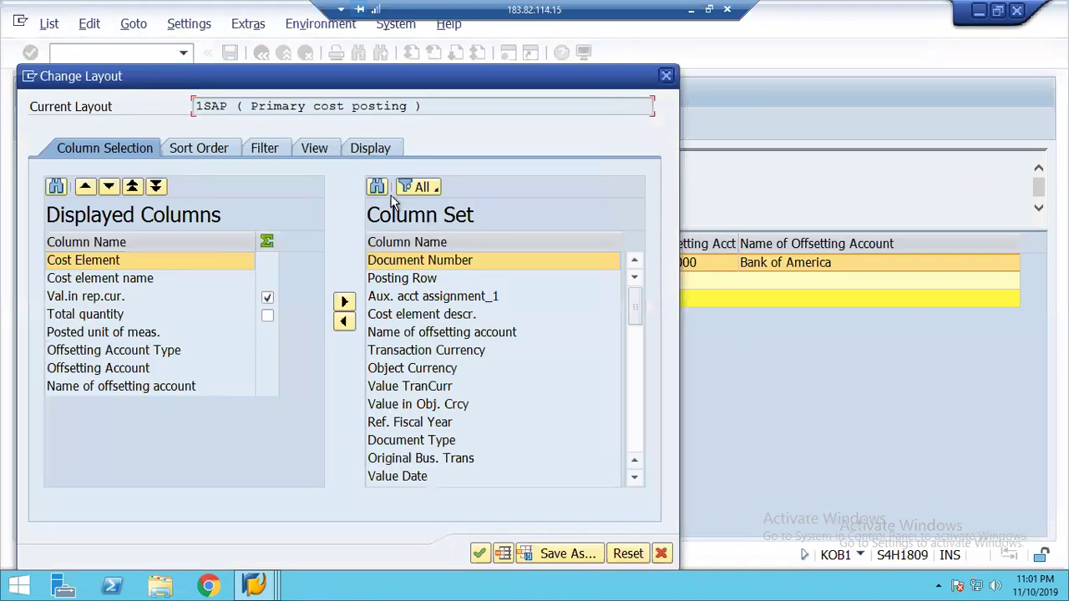
{"action": "left_click", "coordinate": [377, 187]}
{"action": "type", "text": "valuetype"}
{"action": "key", "text": "Return"}
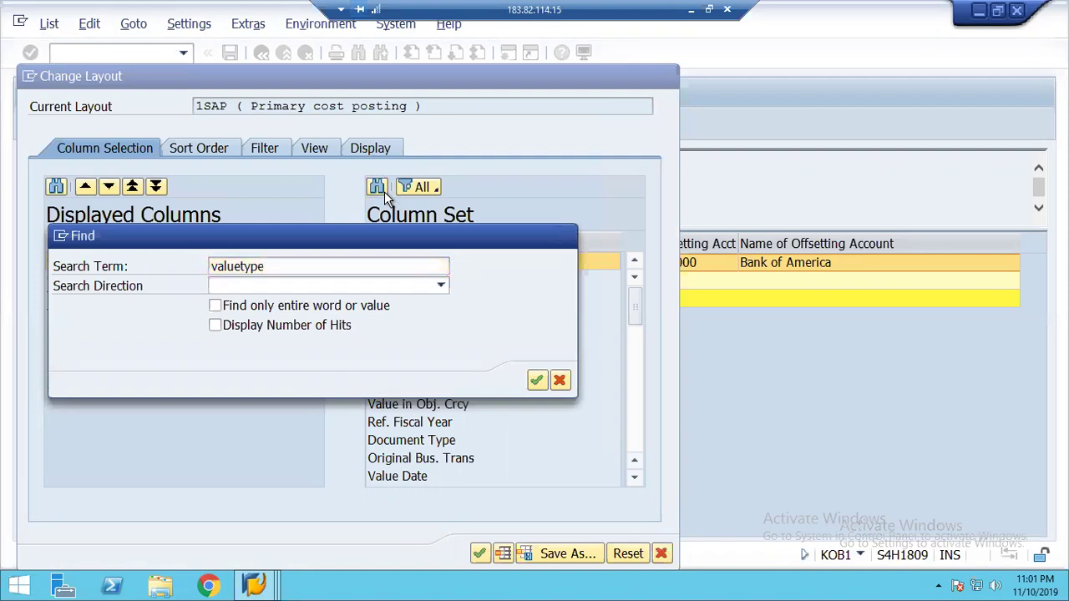
- Correct the search term to "value type" and add the Value Type column to the report's displayed columns
{"action": "left_click", "coordinate": [301, 265]}
{"action": "key", "text": "BackSpace"}
{"action": "key", "text": "BackSpace"}
{"action": "key", "text": "BackSpace"}
{"action": "key", "text": "BackSpace"}
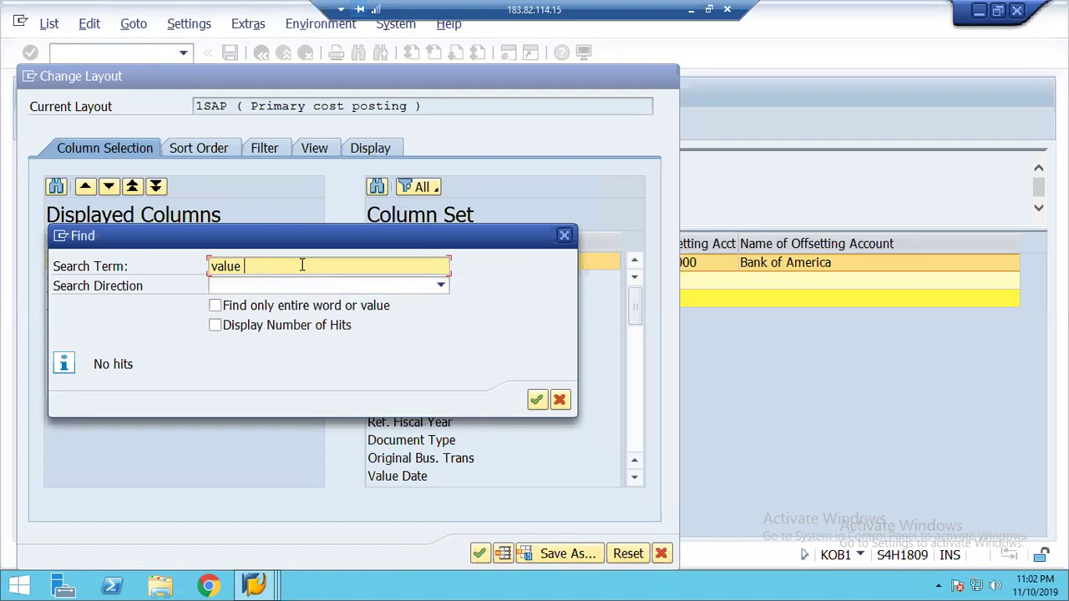
{"action": "type", "text": "type"}
{"action": "key", "text": "Return"}
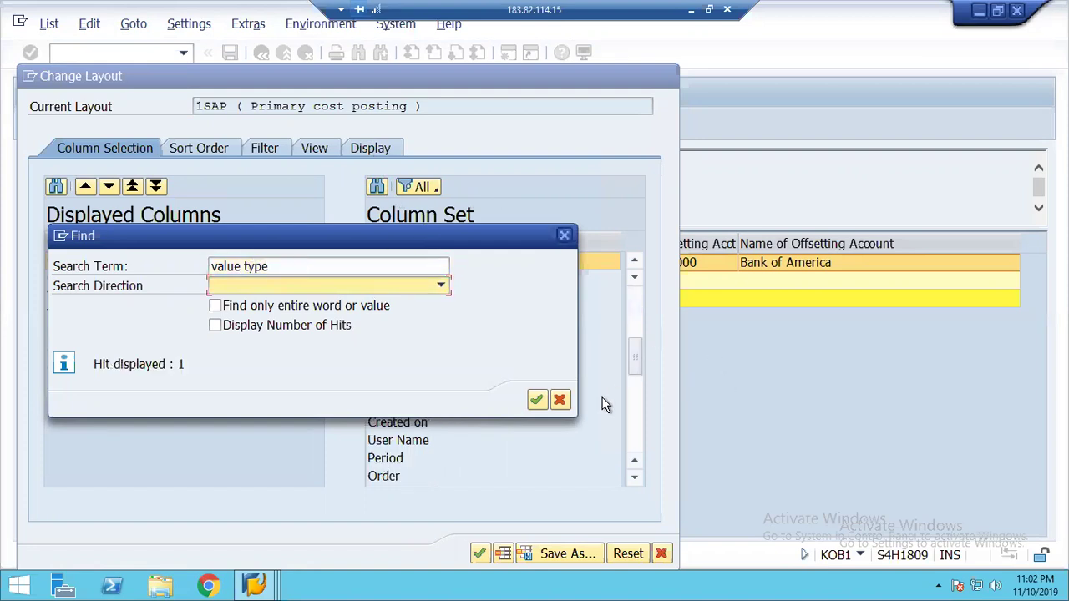
{"action": "left_click", "coordinate": [560, 401]}
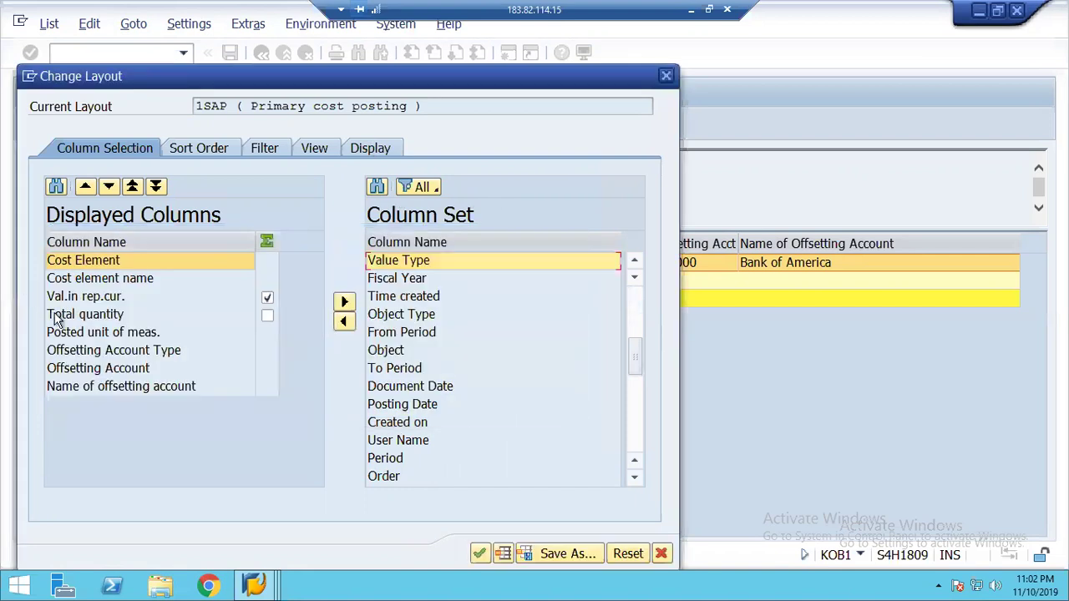
{"action": "left_click", "coordinate": [344, 322]}
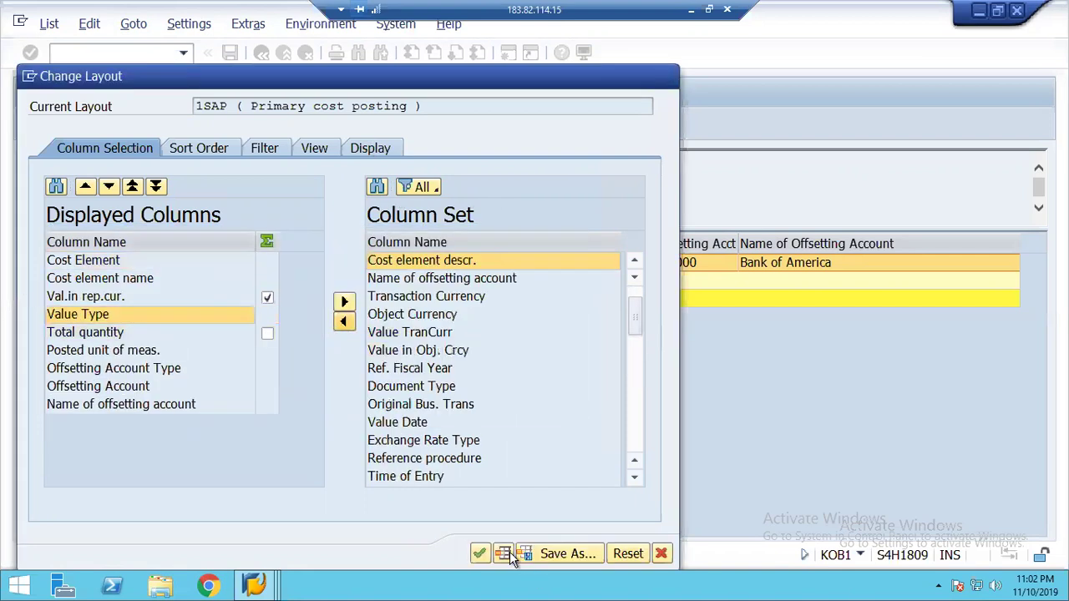
{"action": "left_click", "coordinate": [480, 552]}
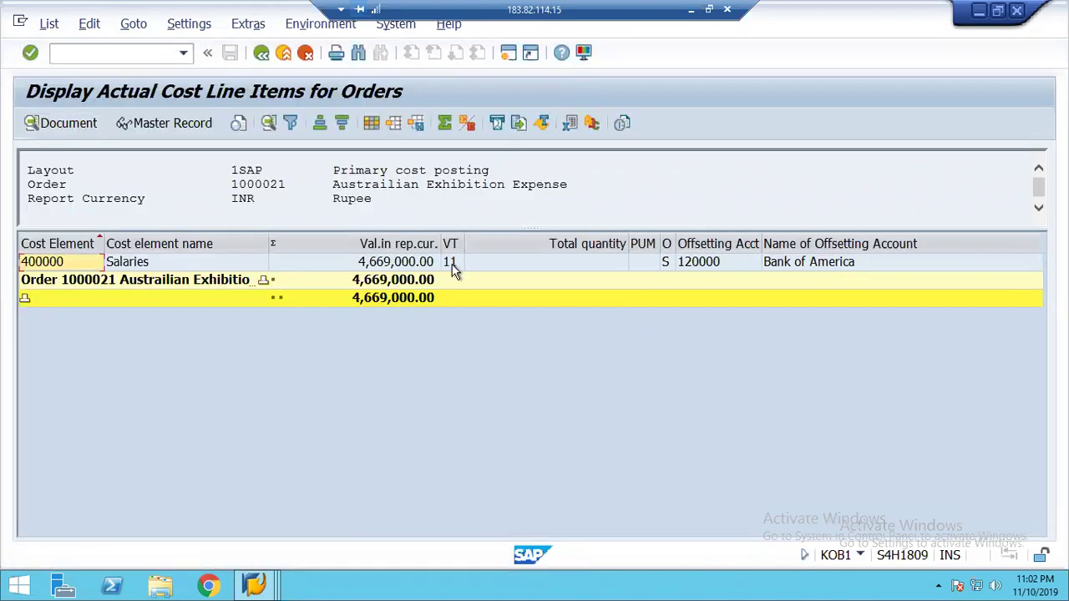
- Widen the Value Type column, look up what the order line's value type 11 means, and exit the order report list
{"action": "left_click", "coordinate": [448, 261]}
{"action": "left_click_drag", "start_coordinate": [454, 242], "coordinate": [563, 241]}
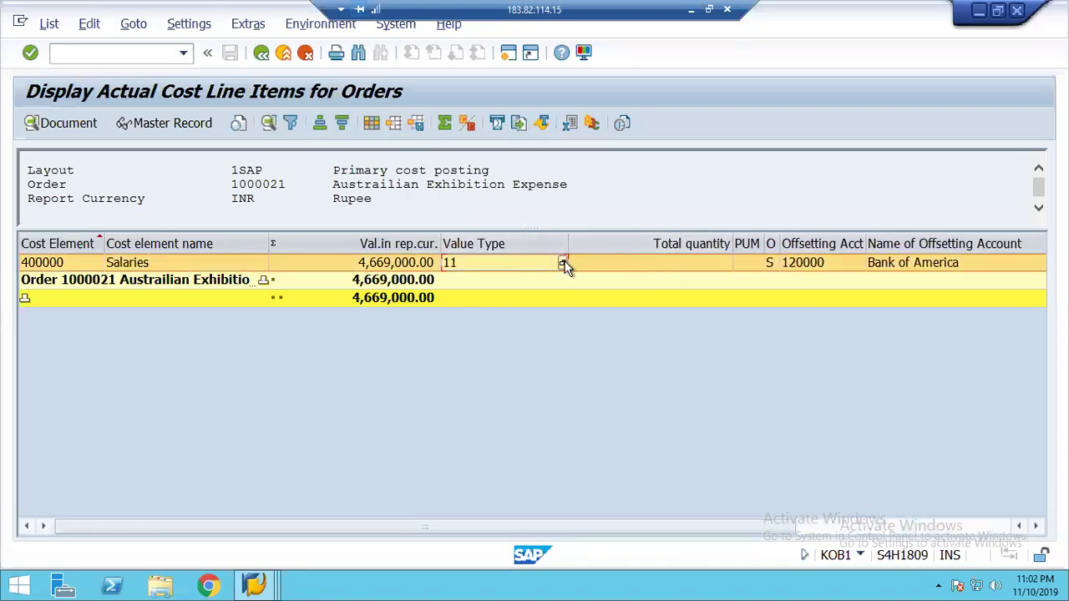
{"action": "left_click", "coordinate": [563, 262]}
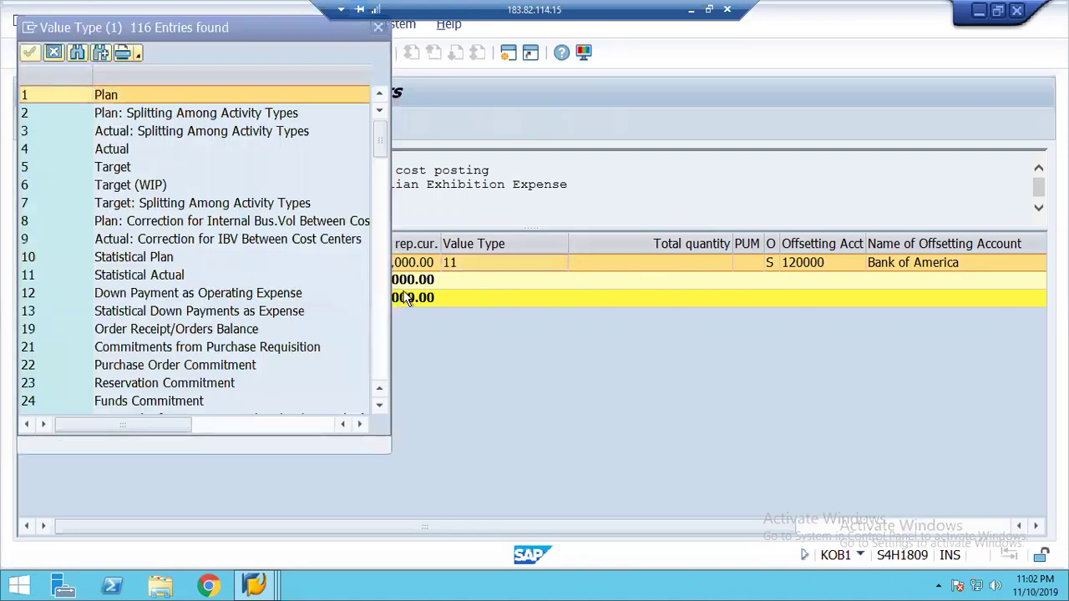
{"action": "left_click", "coordinate": [138, 274]}
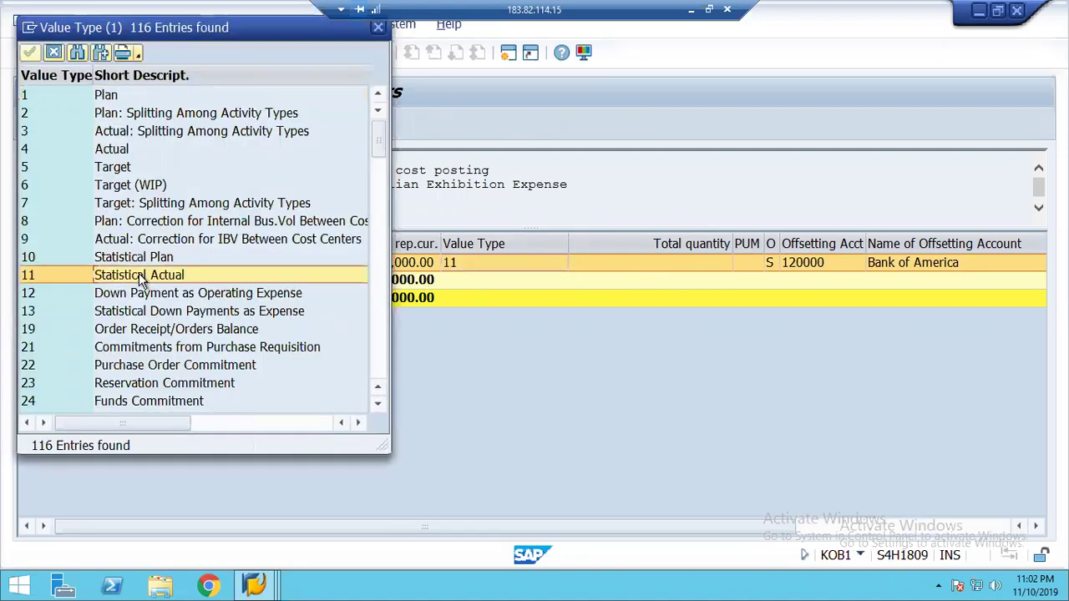
{"action": "left_click", "coordinate": [53, 53]}
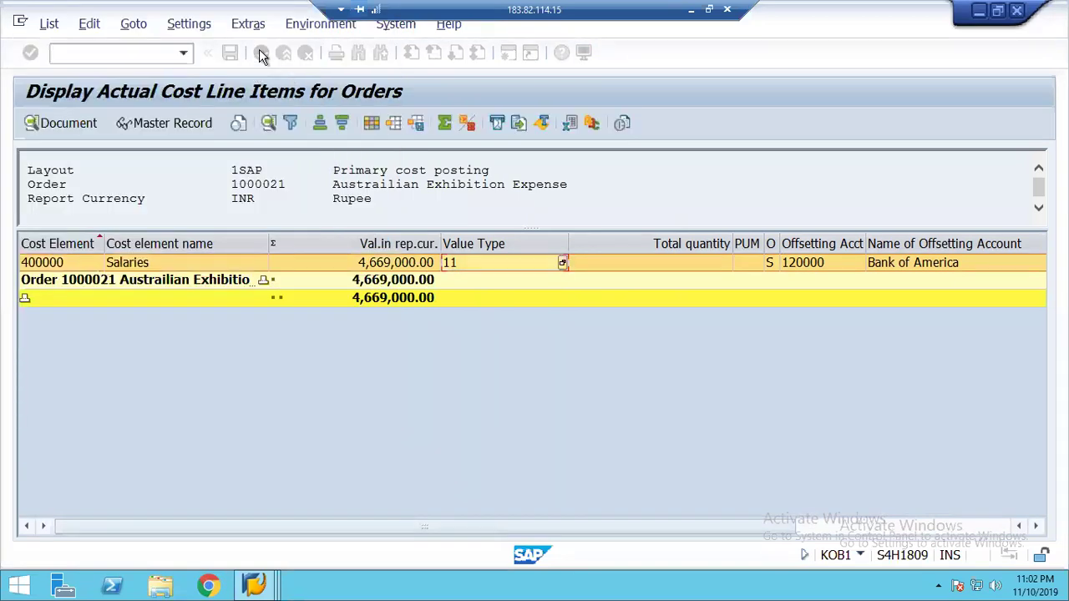
{"action": "left_click", "coordinate": [261, 53]}
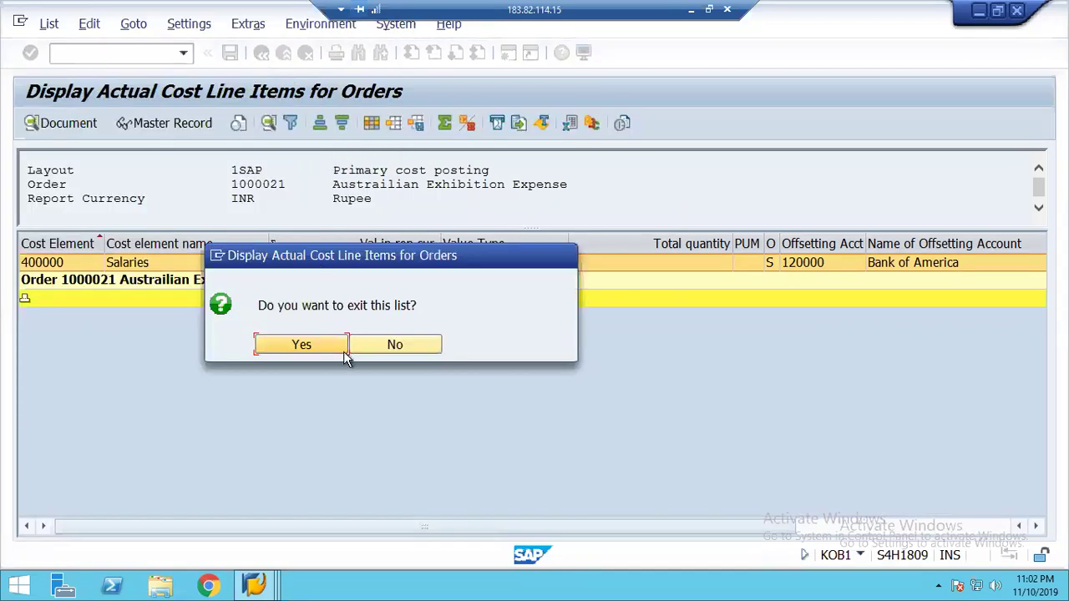
{"action": "left_click", "coordinate": [301, 345]}
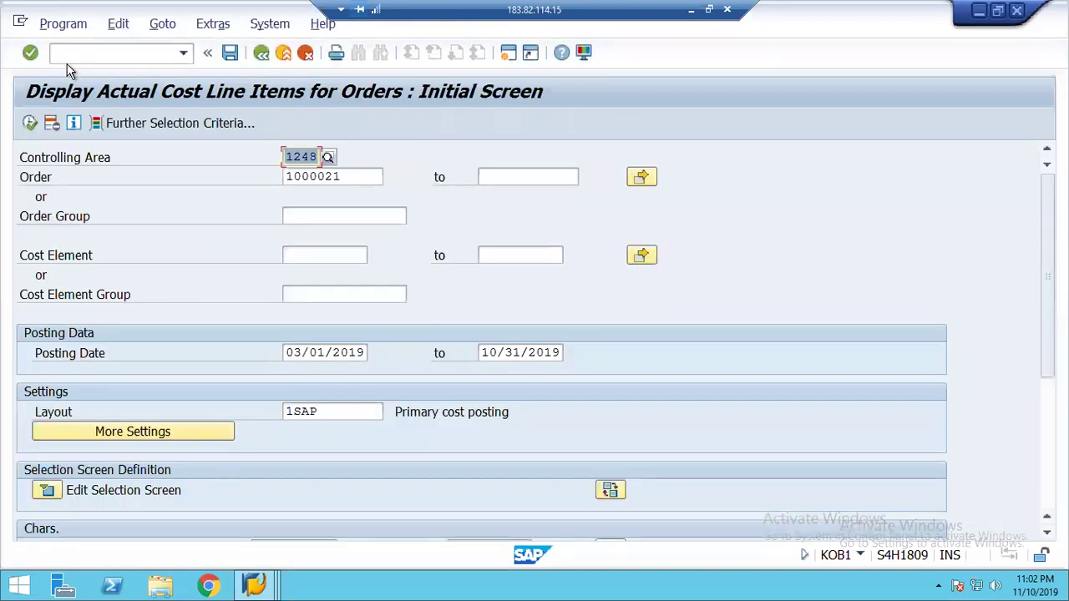
- Run the KSB1 actual line items report for cost center 1000 and check its Salaries values in report currency
{"action": "type", "text": "/nksb1"}
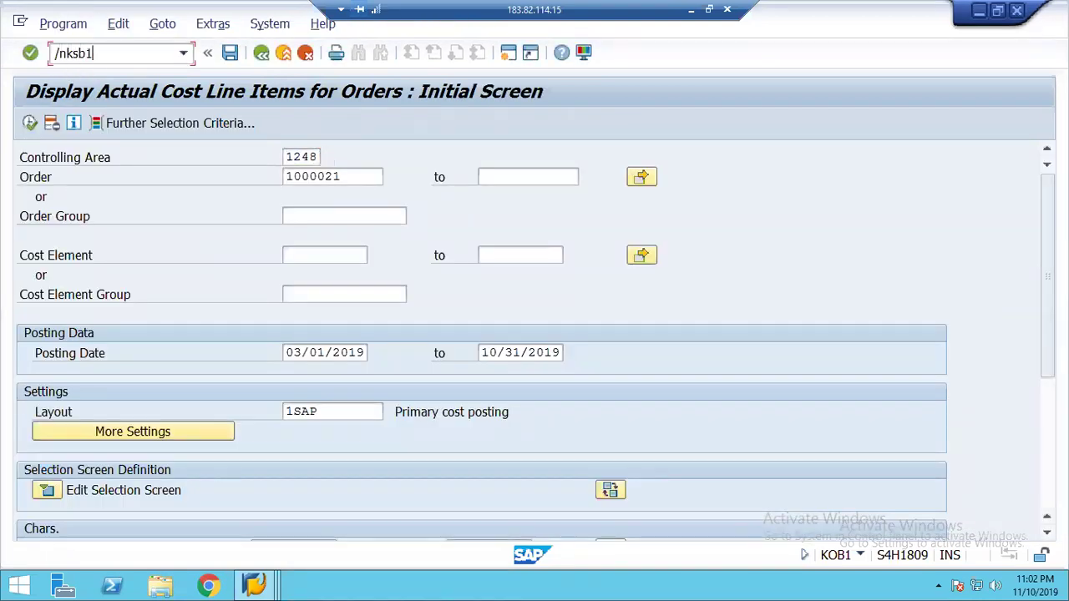
{"action": "key", "text": "Return"}
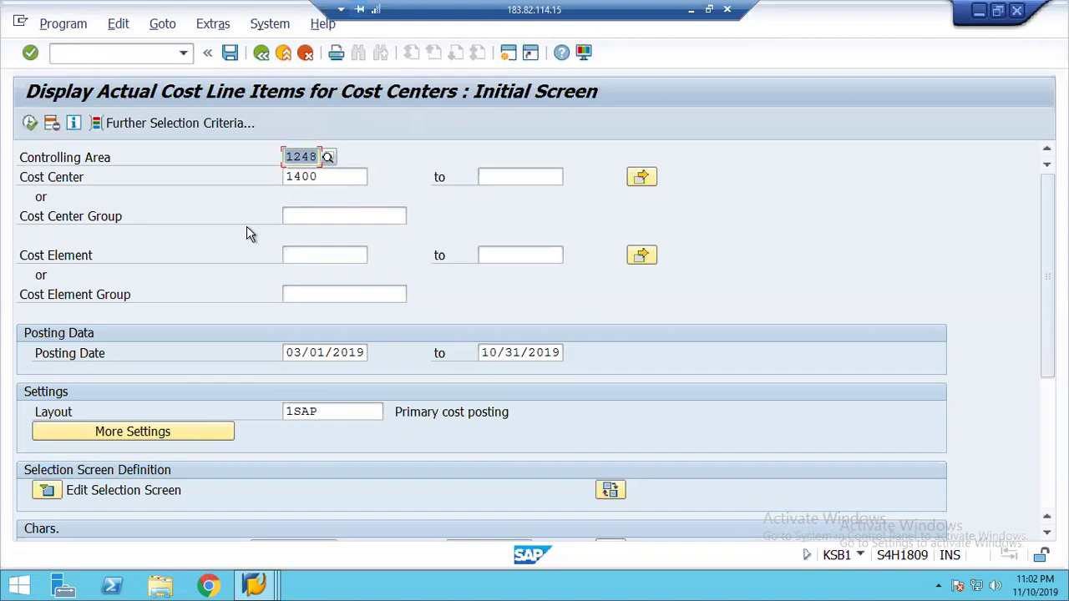
{"action": "left_click", "coordinate": [328, 177]}
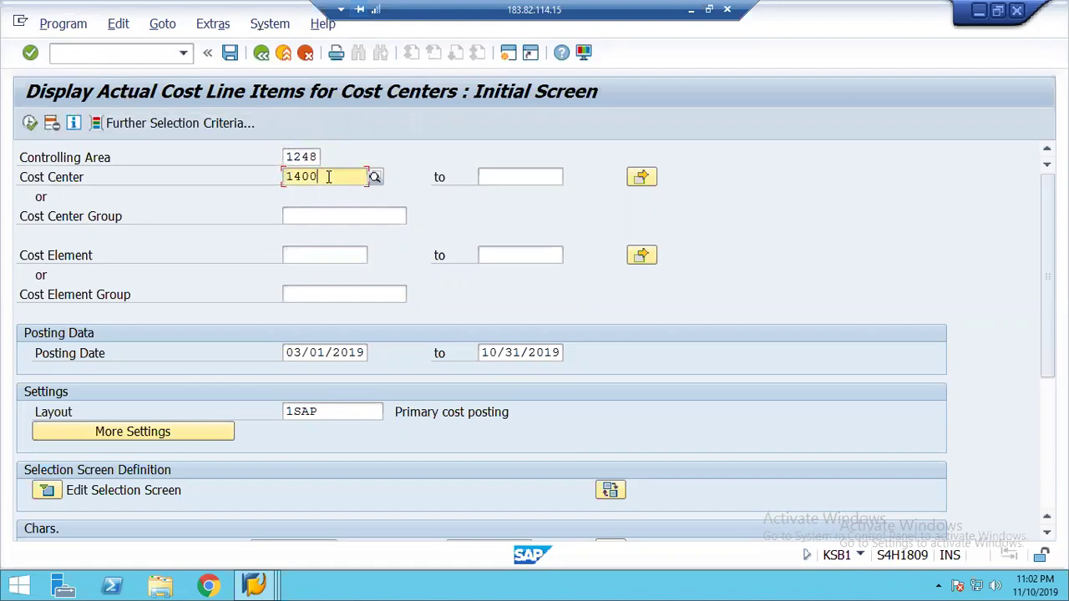
{"action": "key", "text": "BackSpace"}
{"action": "key", "text": "BackSpace"}
{"action": "key", "text": "BackSpace"}
{"action": "key", "text": "BackSpace"}
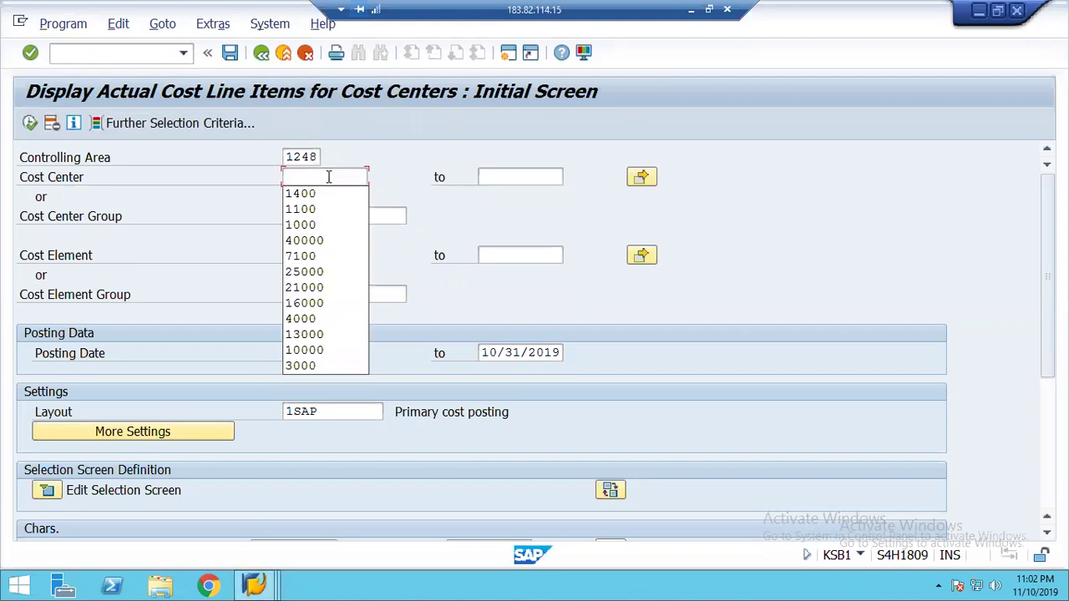
{"action": "left_click", "coordinate": [307, 225]}
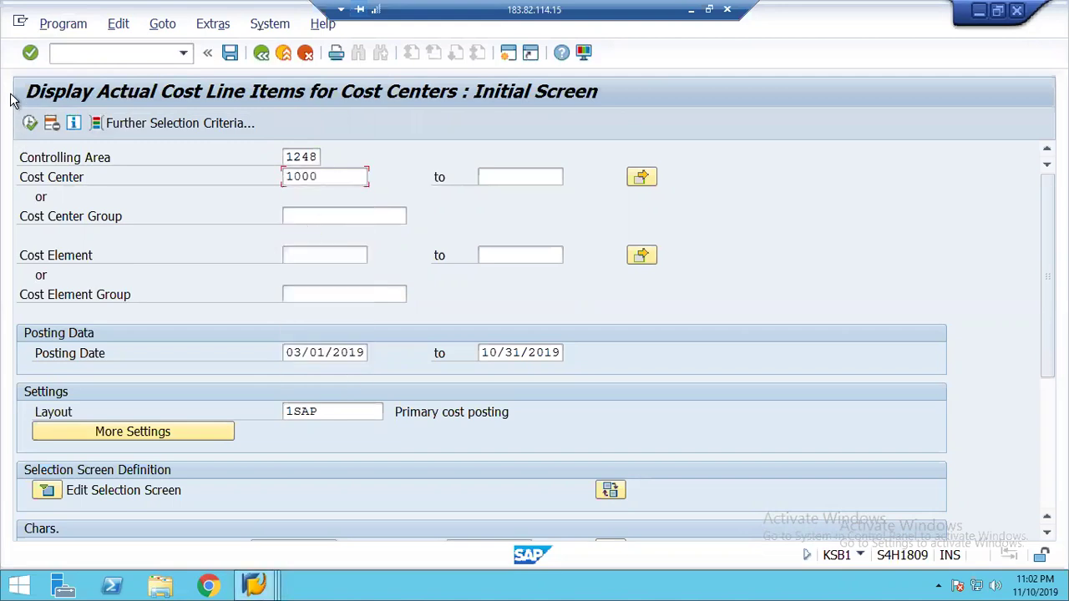
{"action": "left_click", "coordinate": [30, 123]}
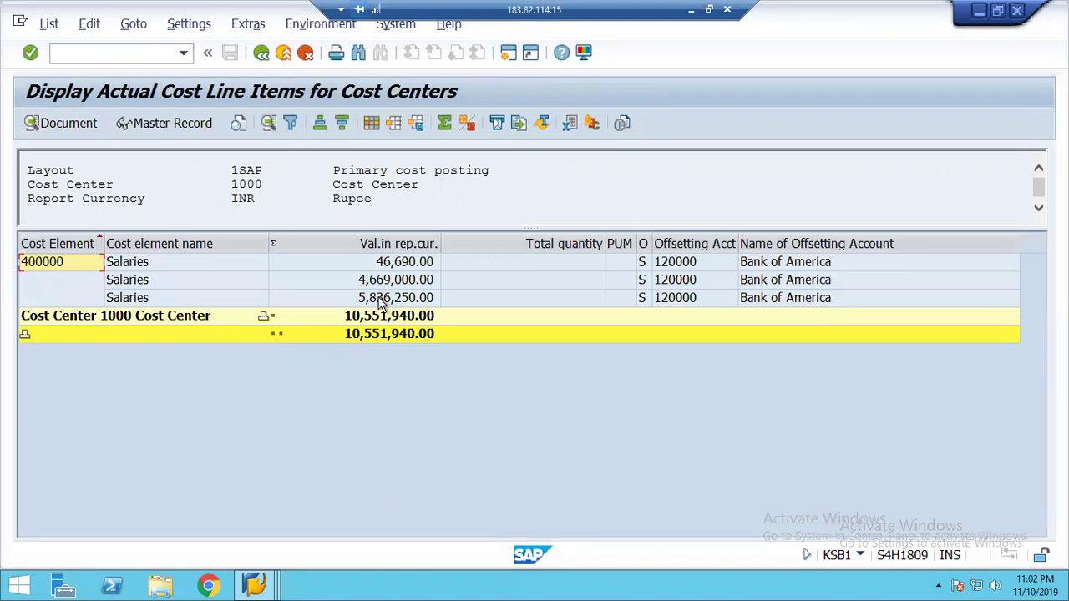
{"action": "left_click", "coordinate": [380, 299]}
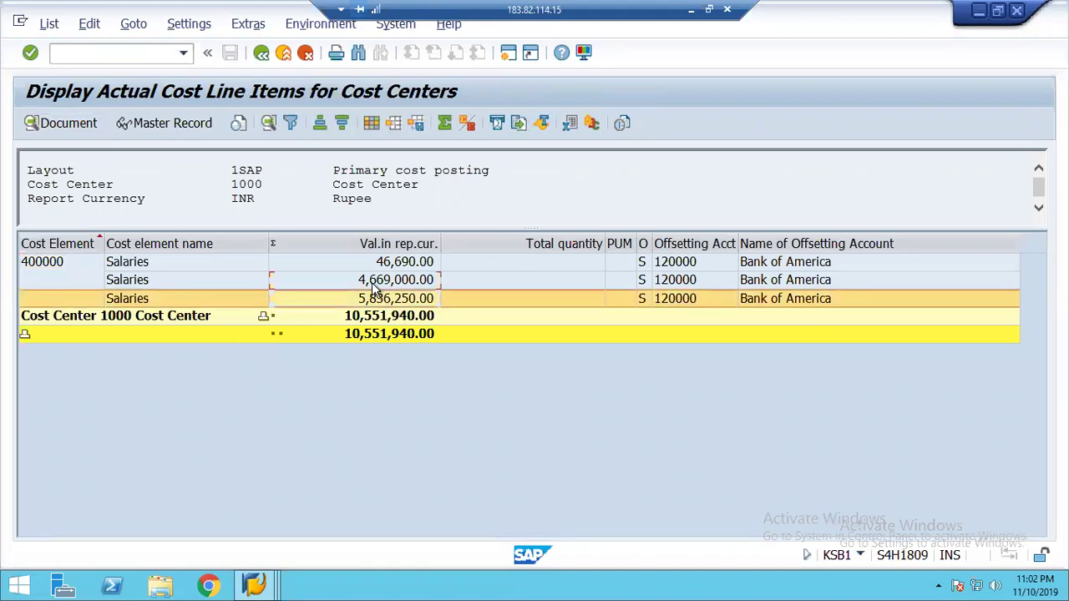
{"action": "left_click", "coordinate": [374, 286]}
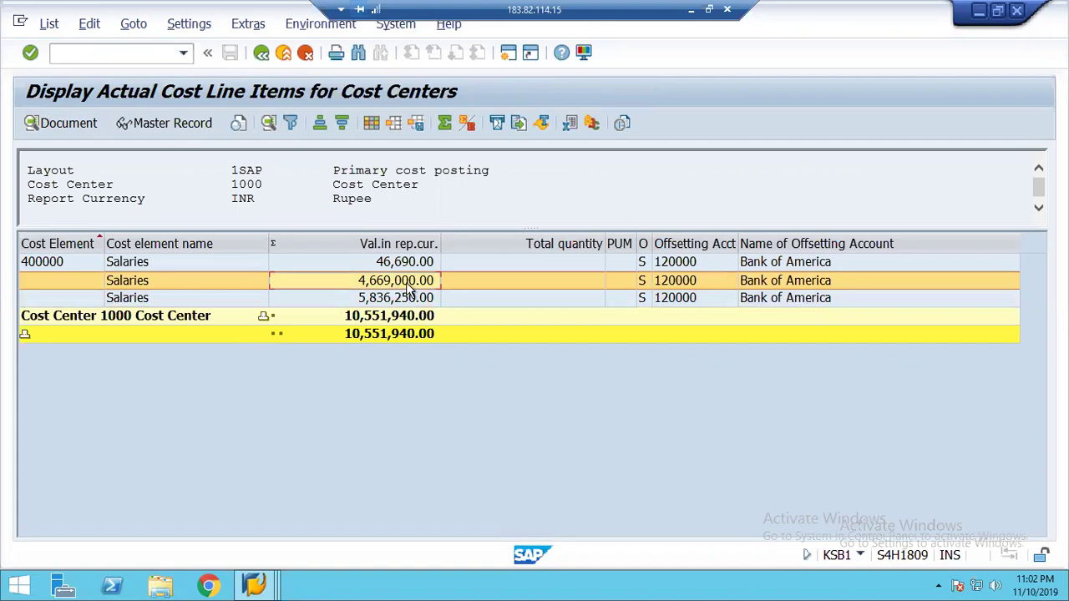
- Find the Value Type column by searching for "value type" and add it to the cost center report's displayed columns
{"action": "left_click", "coordinate": [371, 124]}
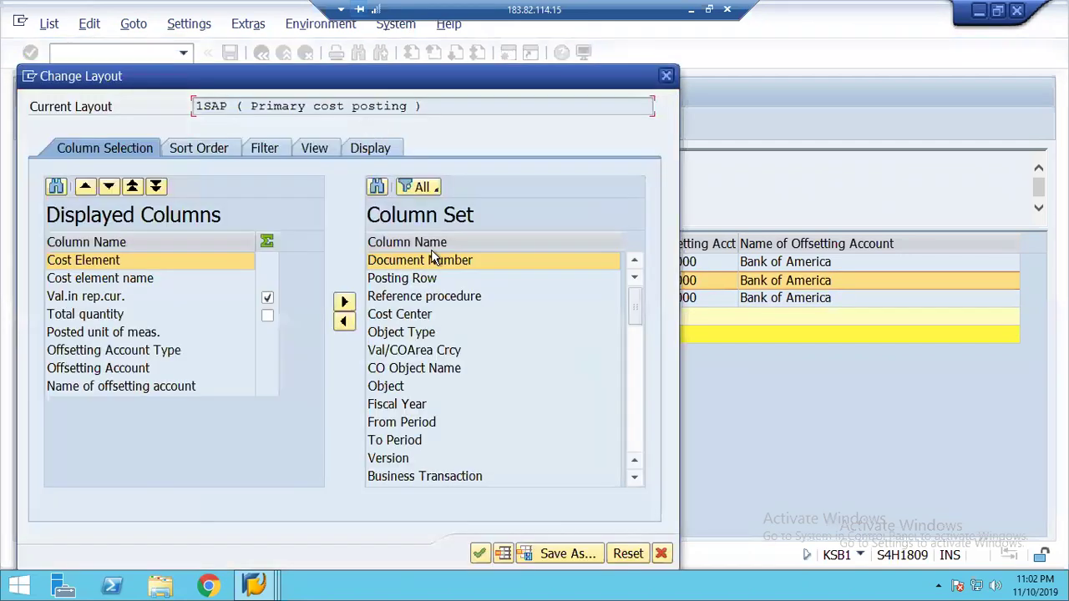
{"action": "left_click", "coordinate": [382, 187]}
{"action": "type", "text": "value type"}
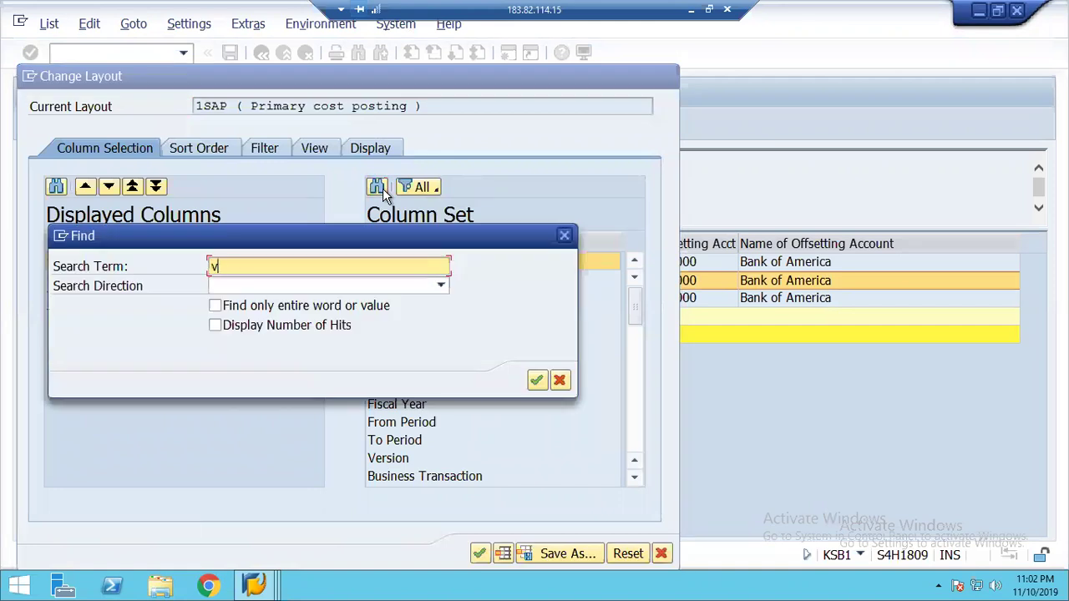
{"action": "key", "text": "Return"}
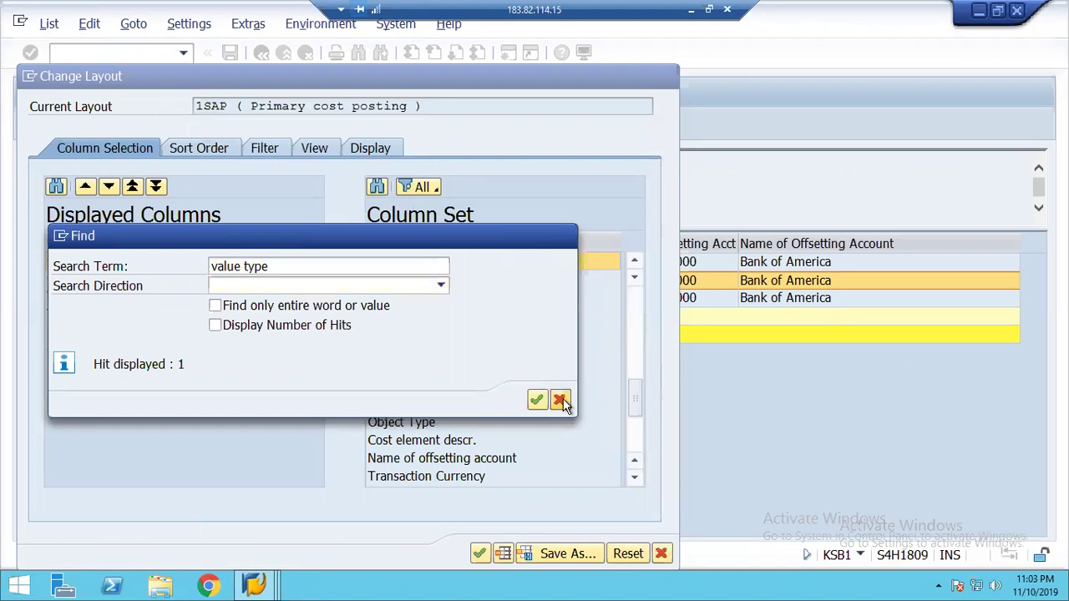
{"action": "left_click", "coordinate": [565, 236]}
{"action": "left_click", "coordinate": [100, 316]}
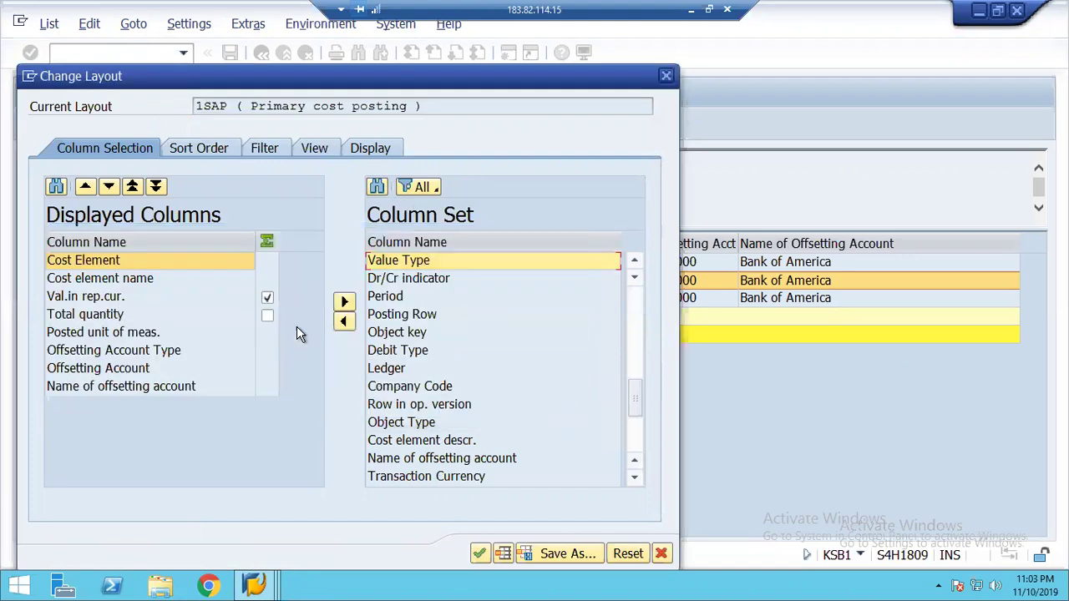
{"action": "left_click", "coordinate": [343, 323]}
{"action": "left_click", "coordinate": [479, 554]}
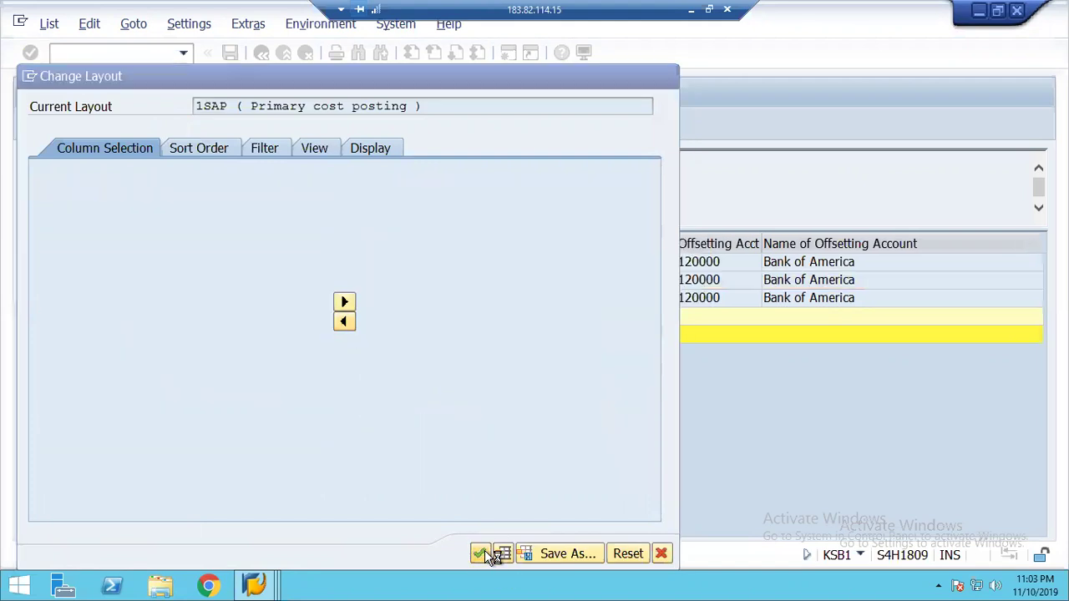
- Look up the value type of the 4,669,000.00 Salaries line in the possible entries, and exit the cost center report list
{"action": "left_click", "coordinate": [450, 280]}
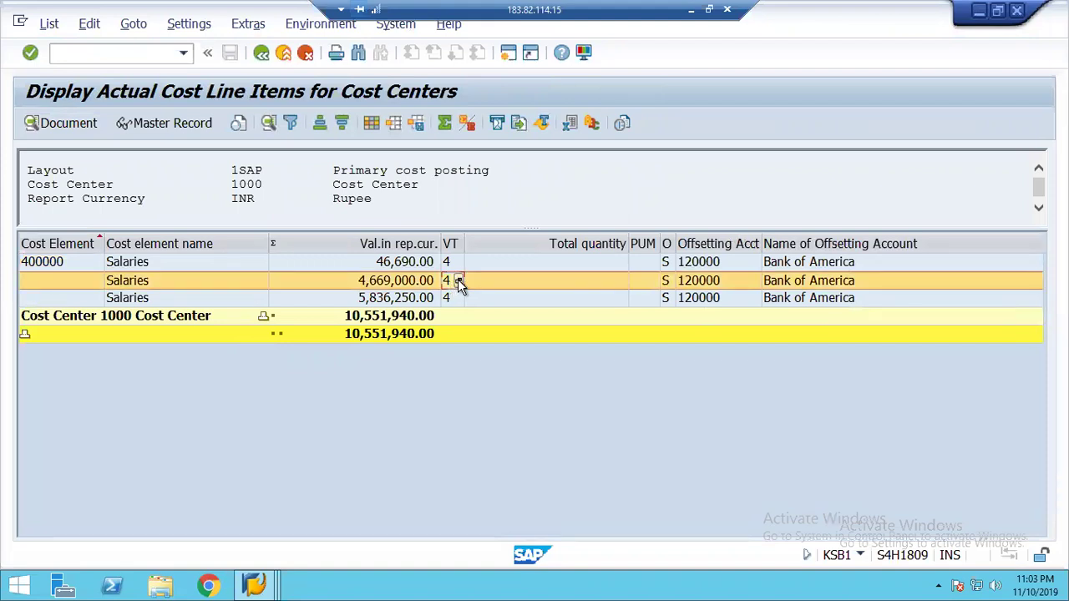
{"action": "left_click", "coordinate": [457, 281]}
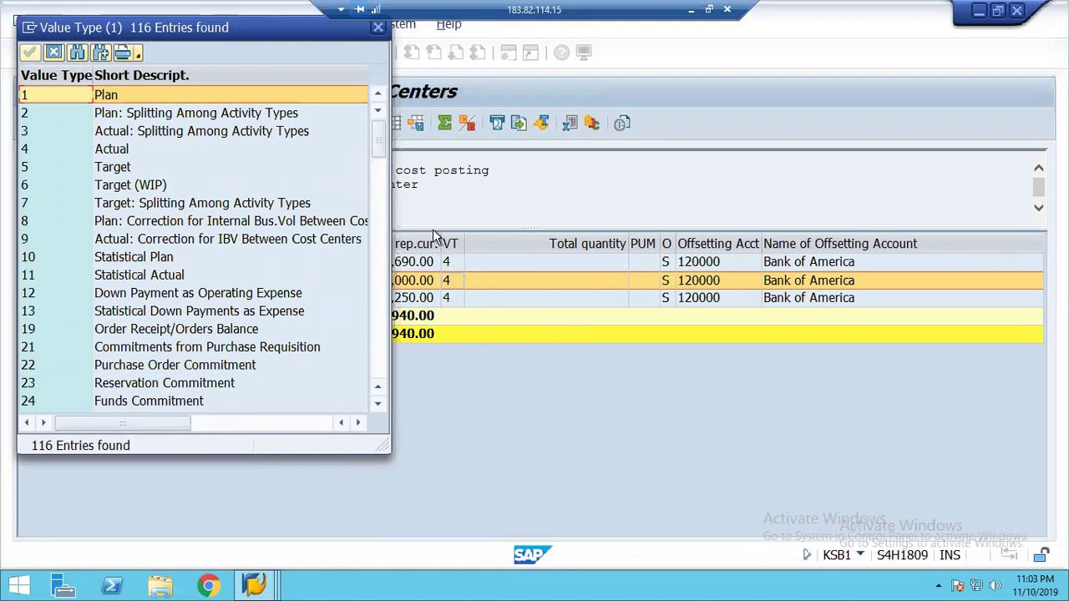
{"action": "left_click", "coordinate": [378, 28]}
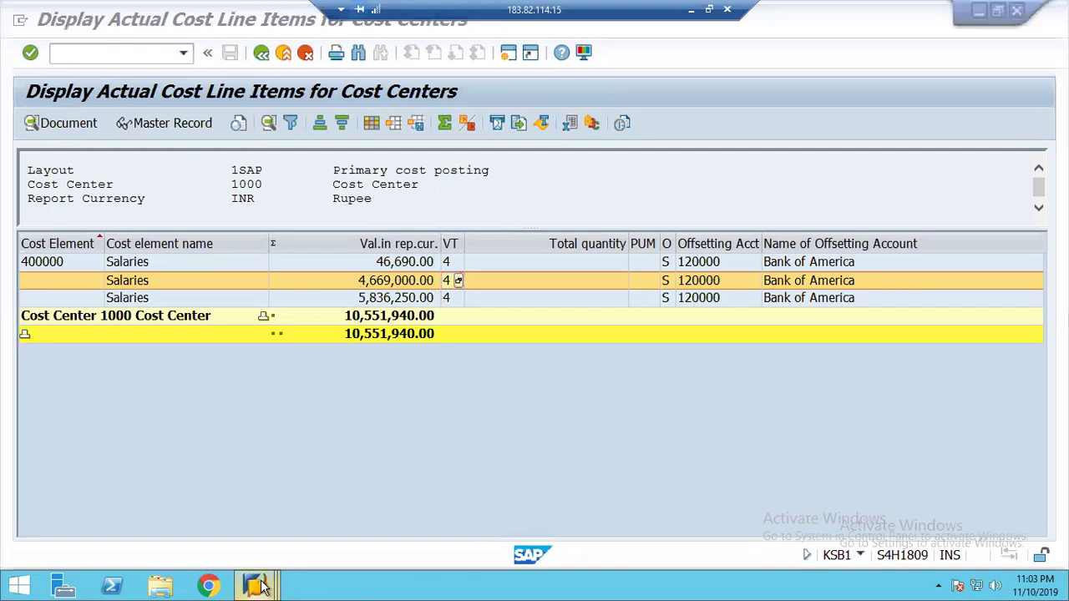
{"action": "mouse_move", "coordinate": [259, 587]}
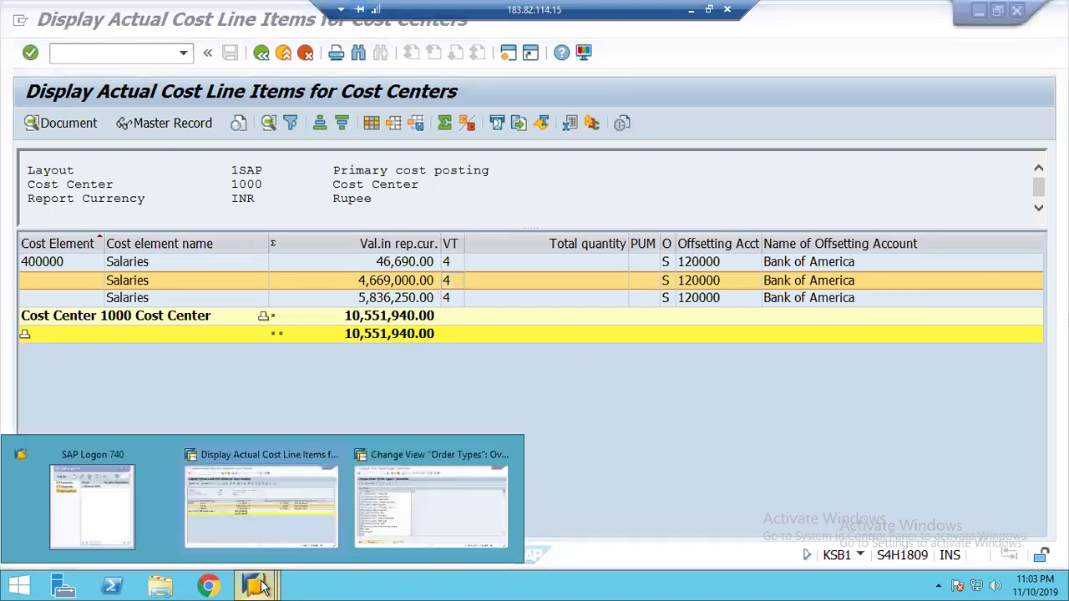
{"action": "left_click", "coordinate": [271, 503]}
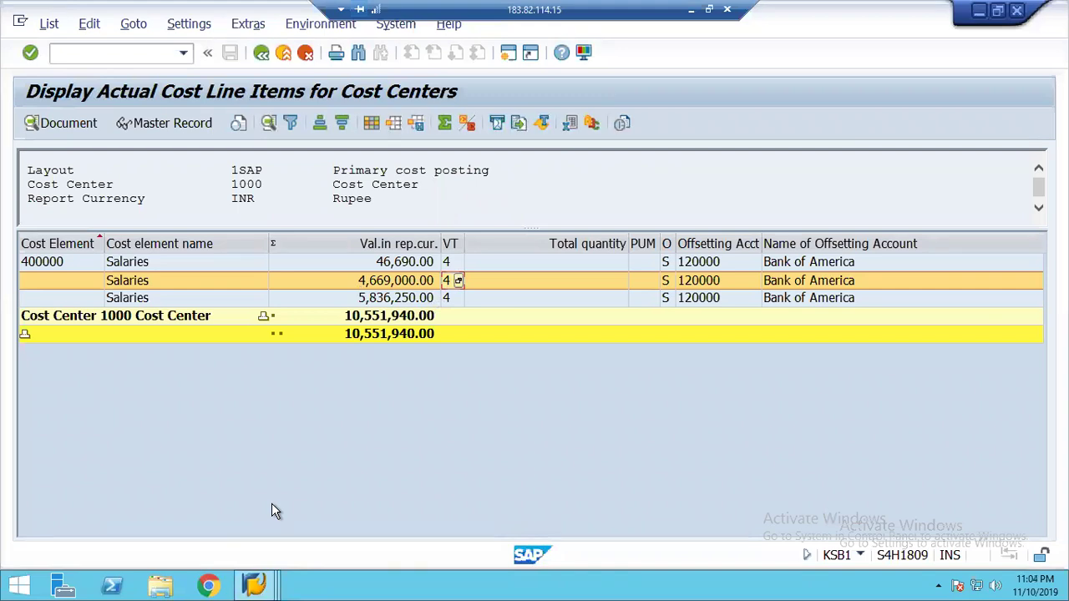
{"action": "left_click", "coordinate": [284, 53]}
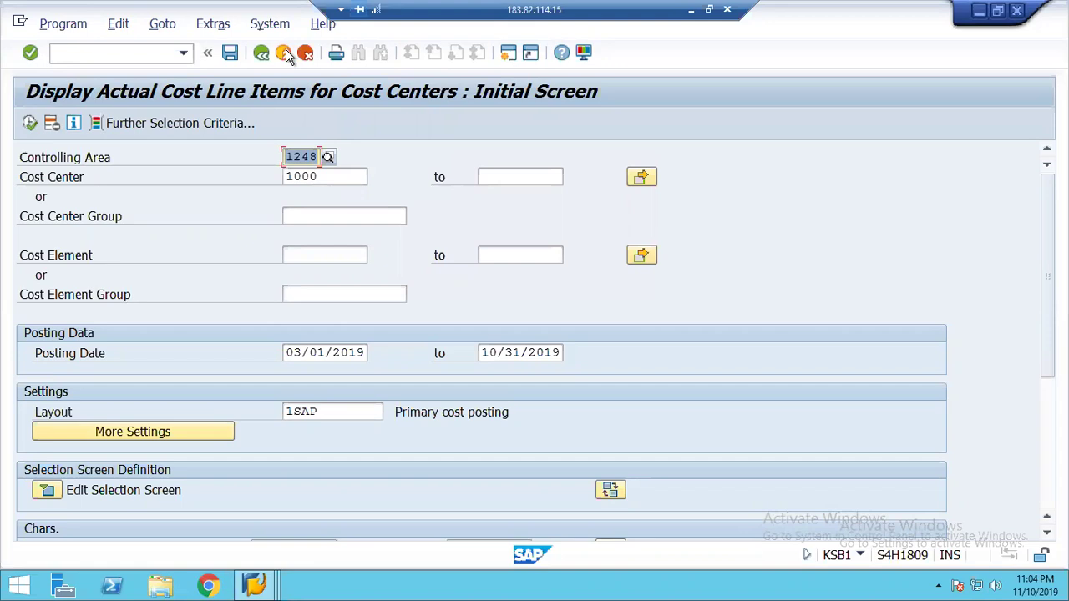
- Open transaction F-02 and set both the document date and the posting date to 04/10/2019
{"action": "left_click", "coordinate": [74, 53]}
{"action": "type", "text": "/"}
{"action": "type", "text": "n"}
{"action": "type", "text": "fb02"}
{"action": "key", "text": "Return"}
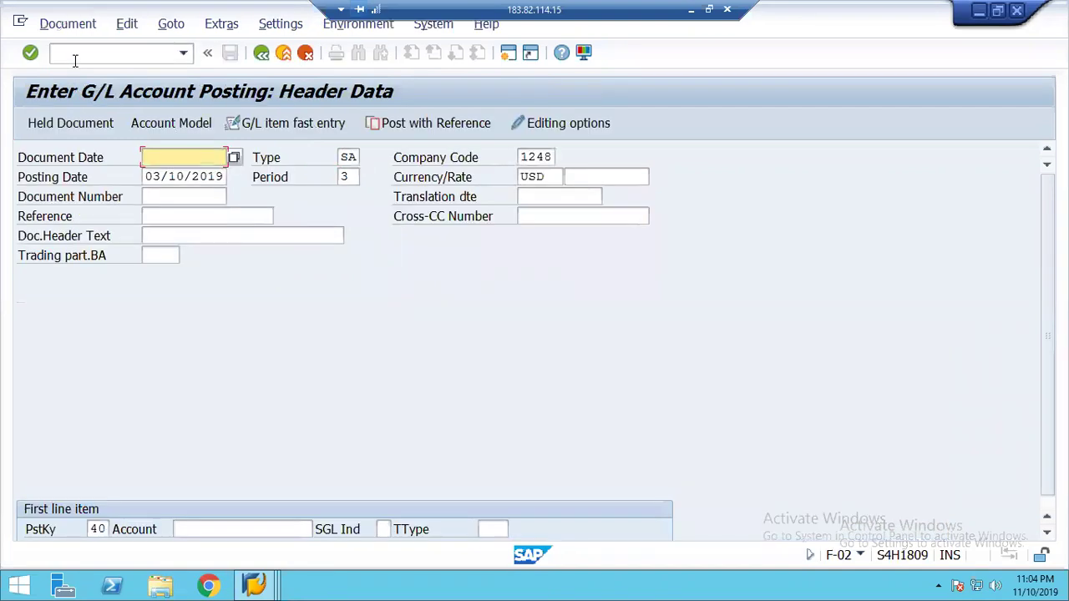
{"action": "type", "text": "04102019"}
{"action": "key", "text": "Tab"}
{"action": "key", "text": "Tab"}
{"action": "key", "text": "Tab"}
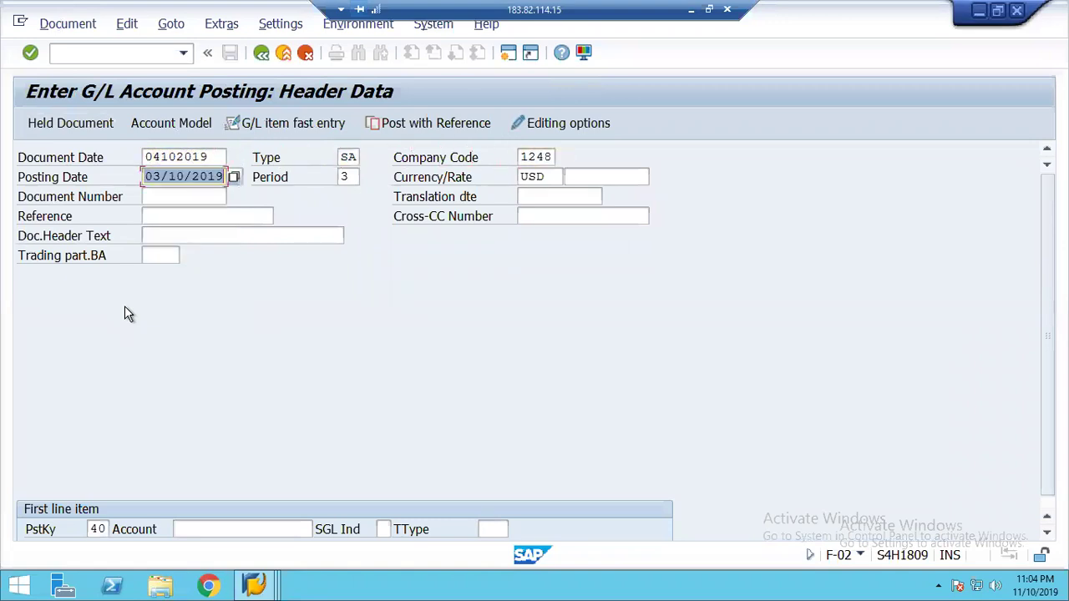
{"action": "type", "text": "04102019"}
- Choose account 400100 for the first line item with posting key 40 and continue to its item details
{"action": "key", "text": "Tab"}
{"action": "key", "text": "Tab"}
{"action": "key", "text": "Tab"}
{"action": "key", "text": "Tab"}
{"action": "key", "text": "Tab"}
{"action": "key", "text": "Tab"}
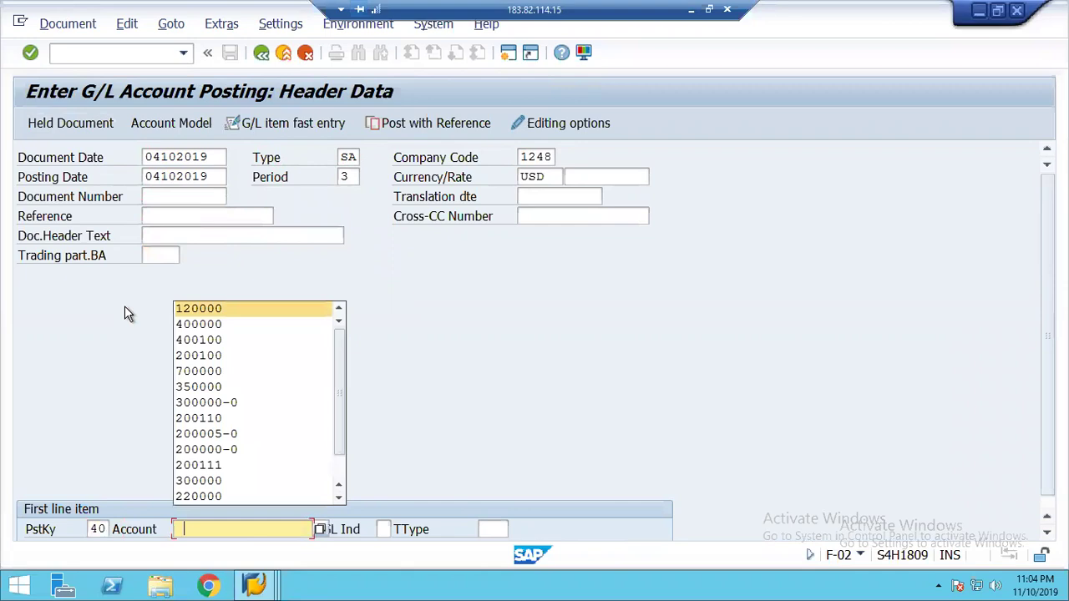
{"action": "key", "text": "Down"}
{"action": "key", "text": "Down"}
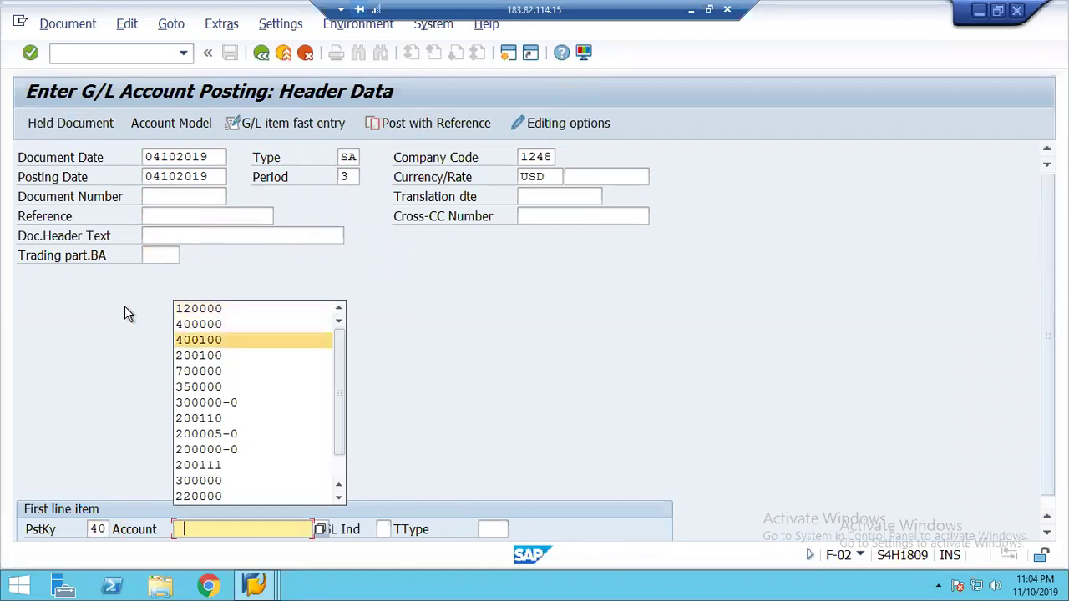
{"action": "key", "text": "Return"}
{"action": "key", "text": "Return"}
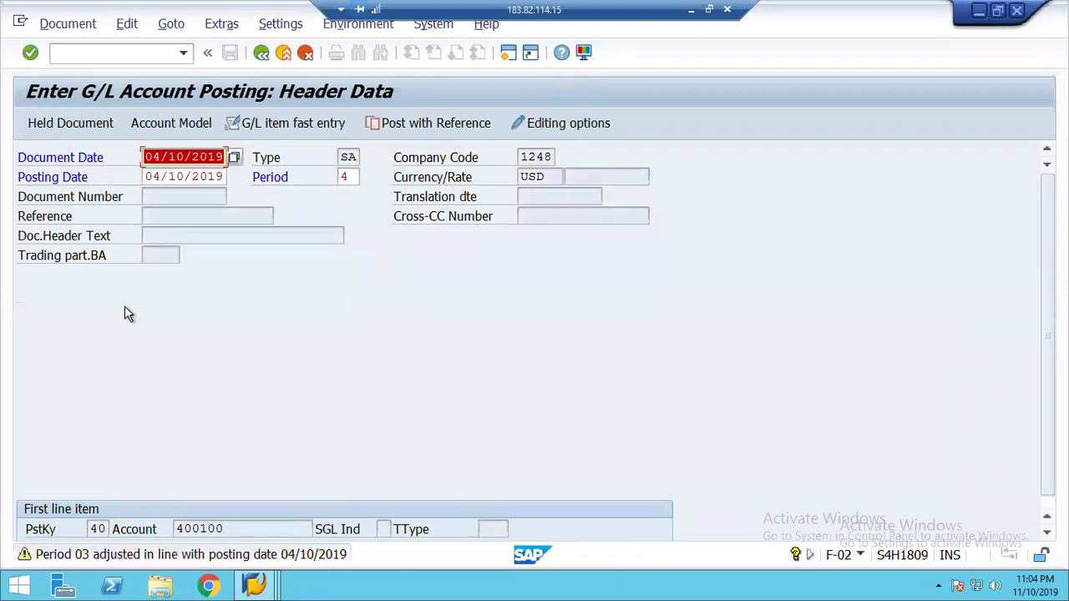
{"action": "key", "text": "Return"}
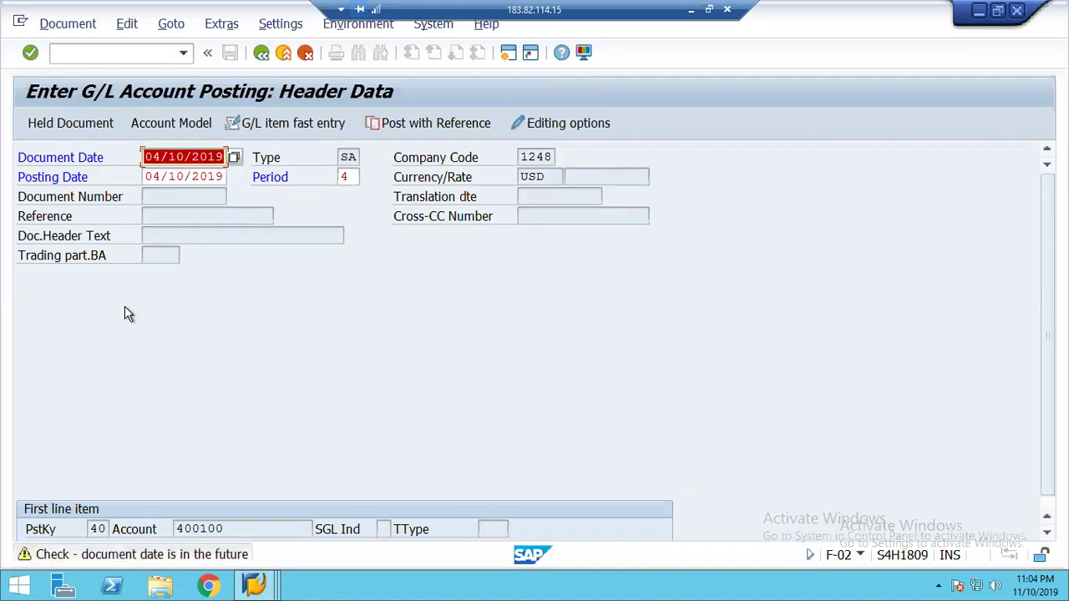
{"action": "key", "text": "Return"}
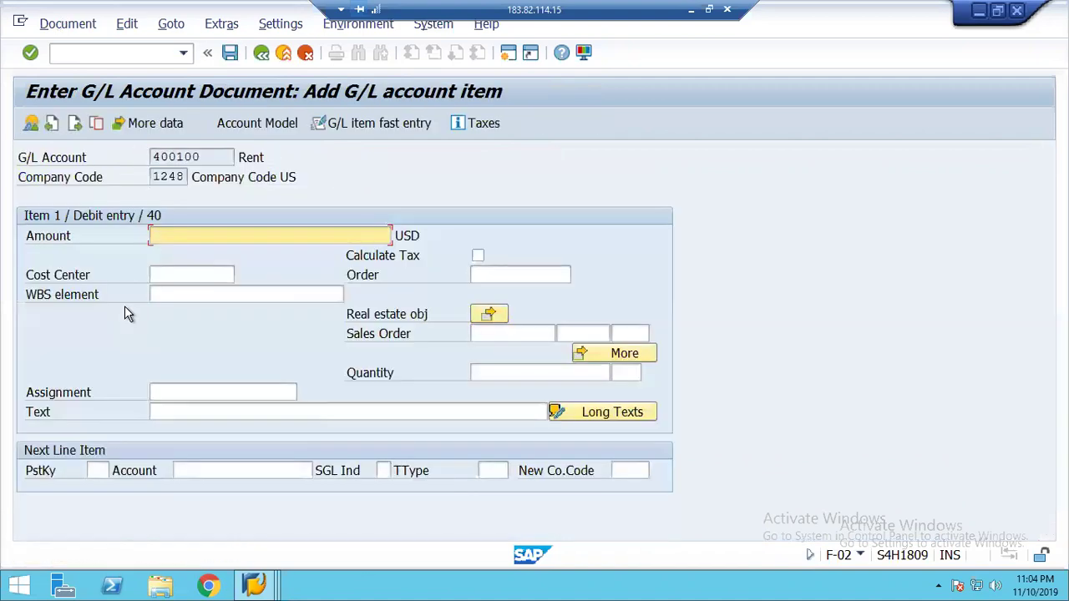
- Set the Rent debit item's amount to 2500 USD and assign it to internal order 1000021
{"action": "type", "text": "2500"}
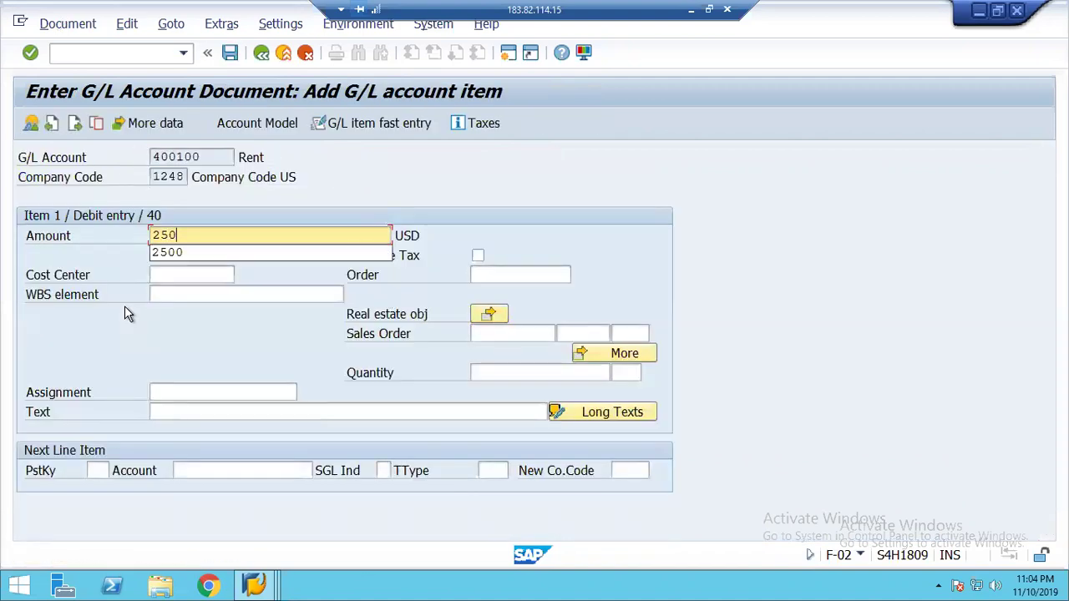
{"action": "key", "text": "Tab"}
{"action": "key", "text": "Tab"}
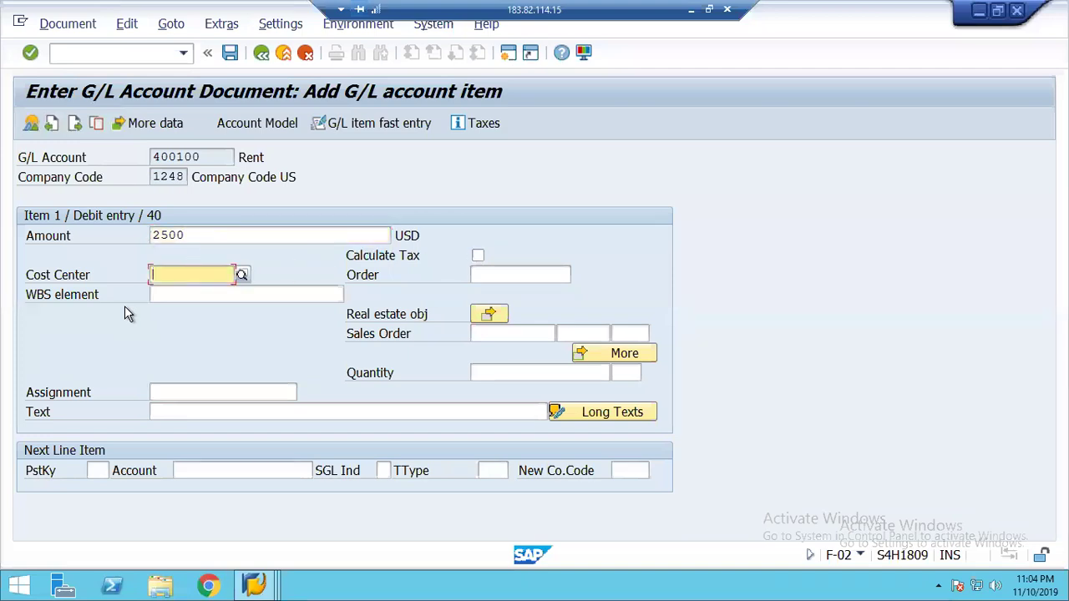
{"action": "key", "text": "Tab"}
{"action": "key", "text": "Down"}
{"action": "key", "text": "Return"}
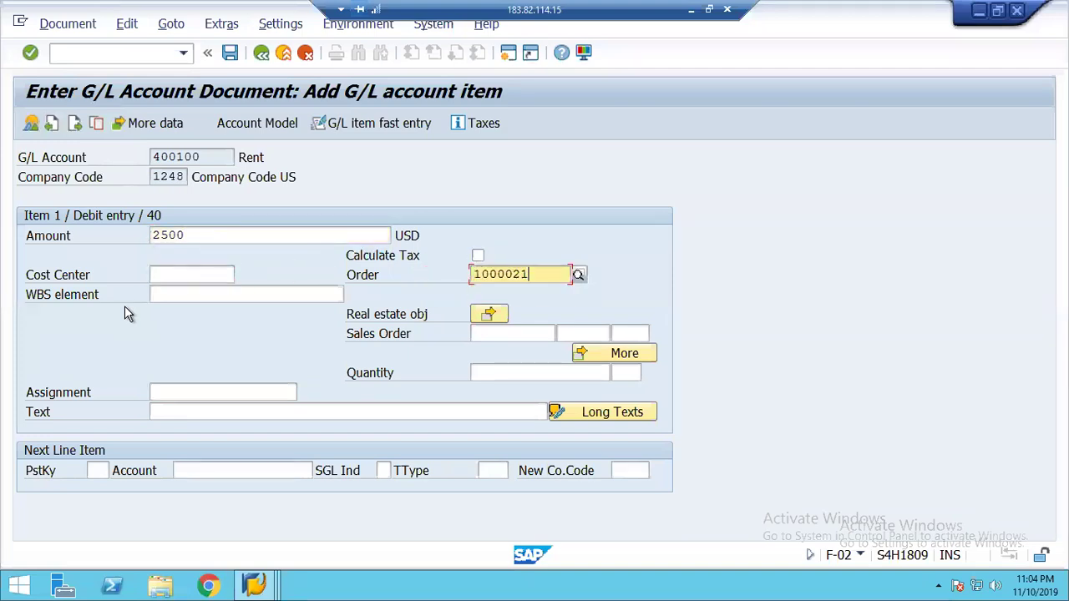
- Assign cost center 1000 to the Rent debit item alongside its internal order
{"action": "key", "text": "shift+Tab"}
{"action": "type", "text": "1000"}
{"action": "key", "text": "Tab"}
- Define the next line item with posting key 50 and account 120000, and continue to its item details
{"action": "key", "text": "Tab"}
{"action": "key", "text": "Tab"}
{"action": "key", "text": "Tab"}
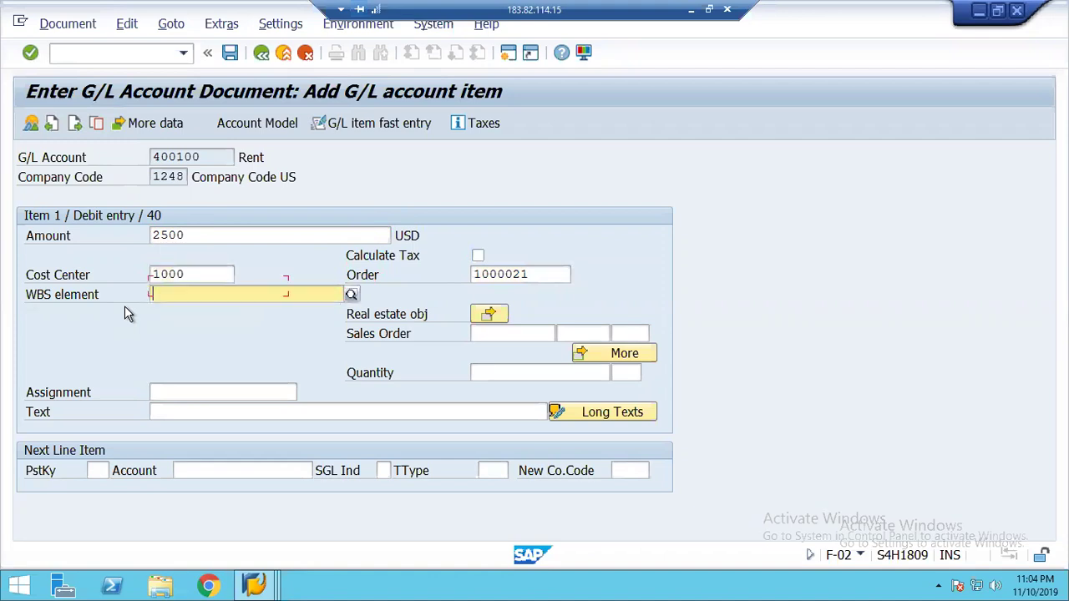
{"action": "key", "text": "Down"}
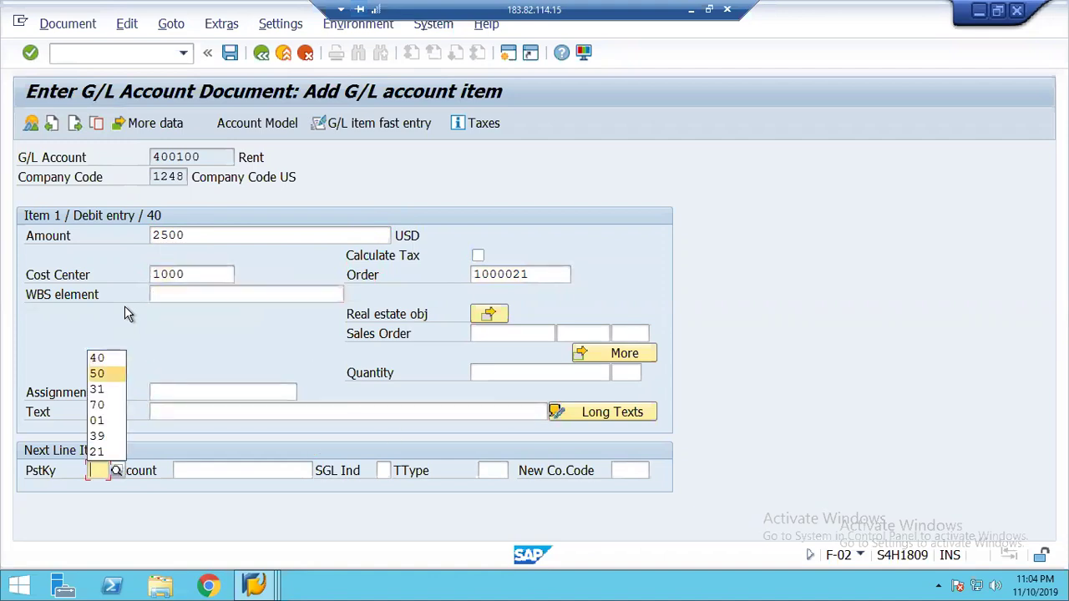
{"action": "key", "text": "Return"}
{"action": "key", "text": "Tab"}
{"action": "key", "text": "Return"}
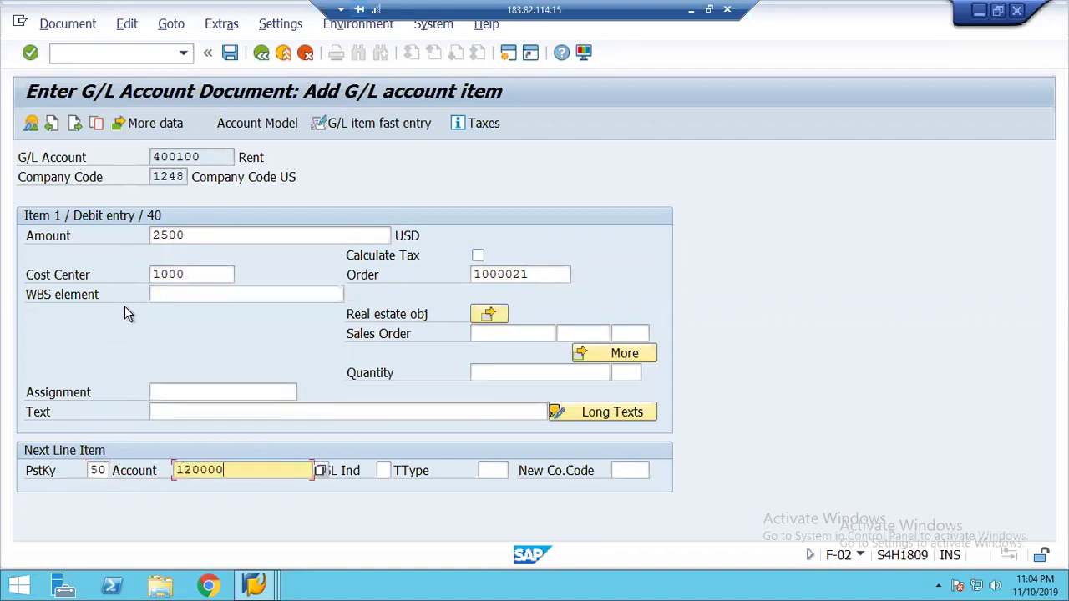
{"action": "key", "text": "Return"}
- Complete the credit item on account 120000 with previously used entries and post the document
{"action": "key", "text": "space"}
{"action": "key", "text": "Down"}
{"action": "key", "text": "Return"}
{"action": "key", "text": "Tab"}
{"action": "key", "text": "space"}
{"action": "key", "text": "Down"}
{"action": "key", "text": "Return"}
{"action": "key", "text": "Return"}
{"action": "key", "text": "ctrl+s"}
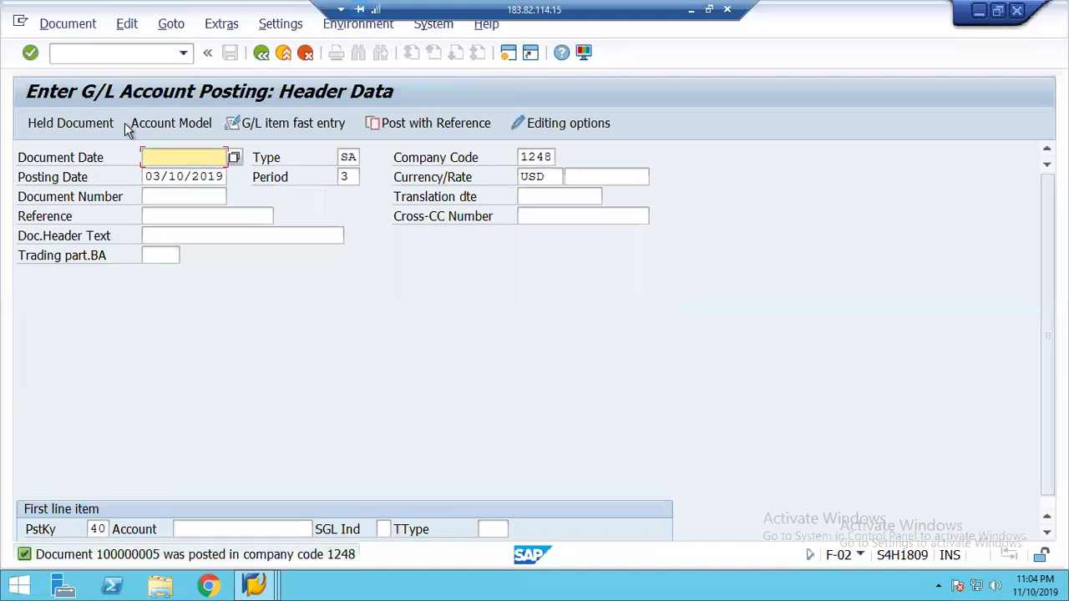
- Open transaction KOB1 and run the actual cost line item report for order 1000021
{"action": "left_click", "coordinate": [79, 55]}
{"action": "type", "text": "/nkob1"}
{"action": "key", "text": "Return"}
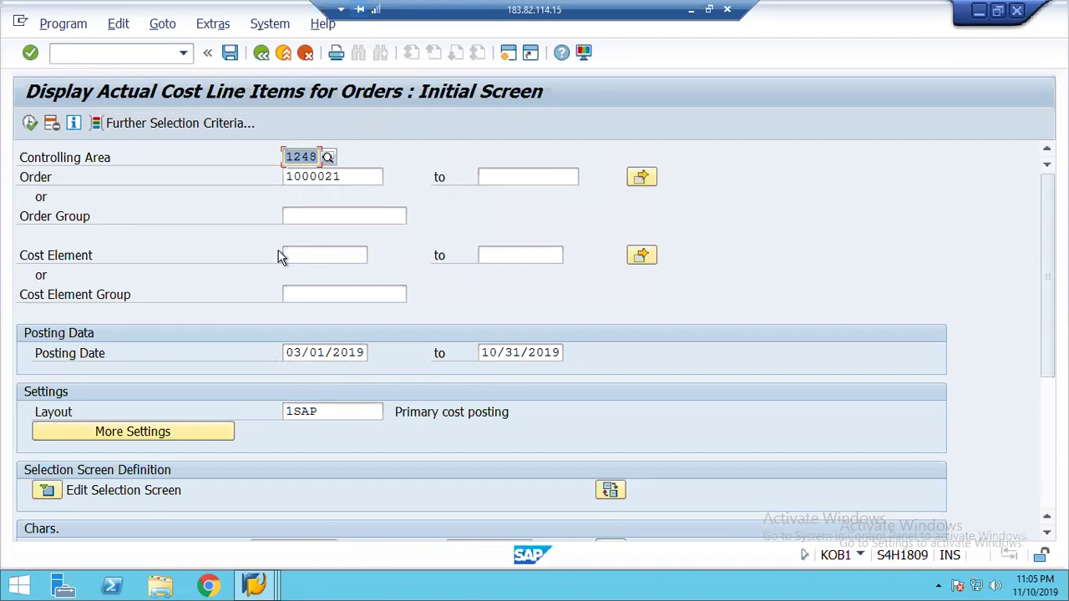
{"action": "left_click", "coordinate": [31, 123]}
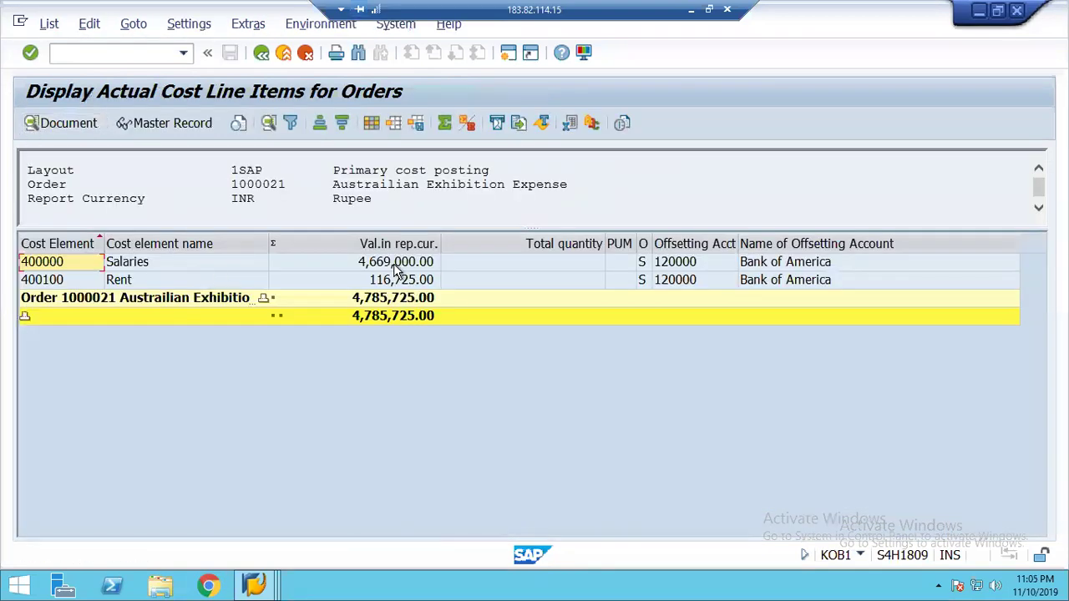
- Examine the Salaries and Rent amounts posted to order 1000021, and exit the list
{"action": "left_click", "coordinate": [397, 264]}
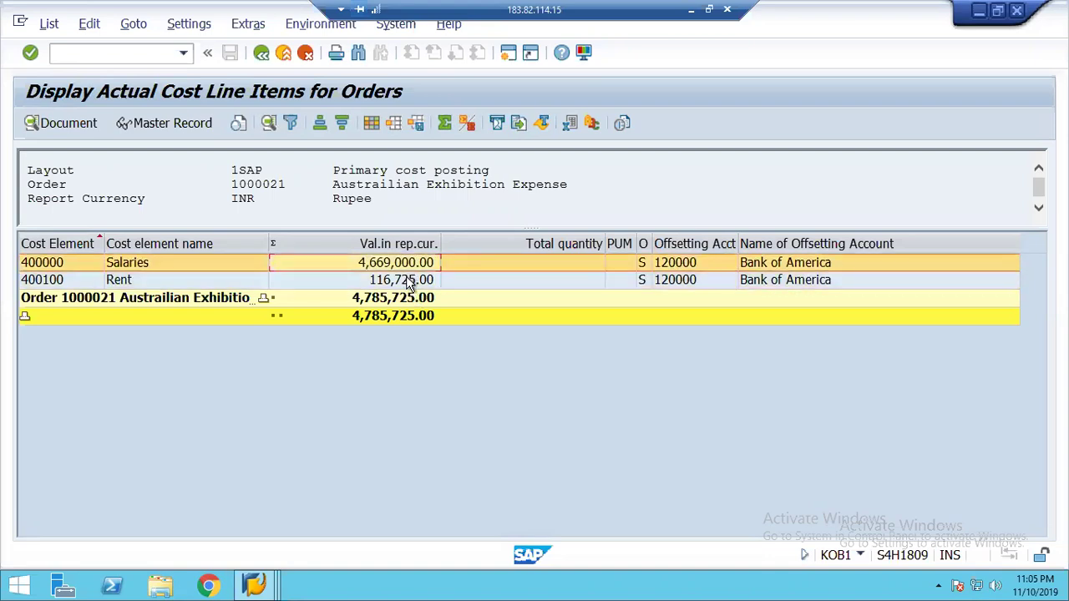
{"action": "left_click", "coordinate": [407, 278]}
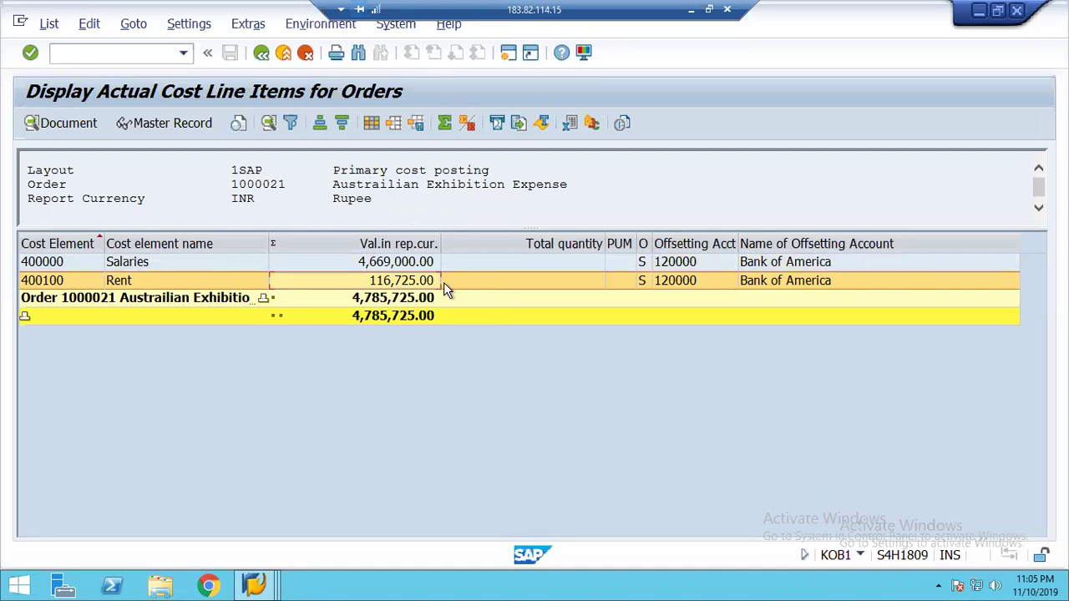
{"action": "left_click", "coordinate": [261, 54]}
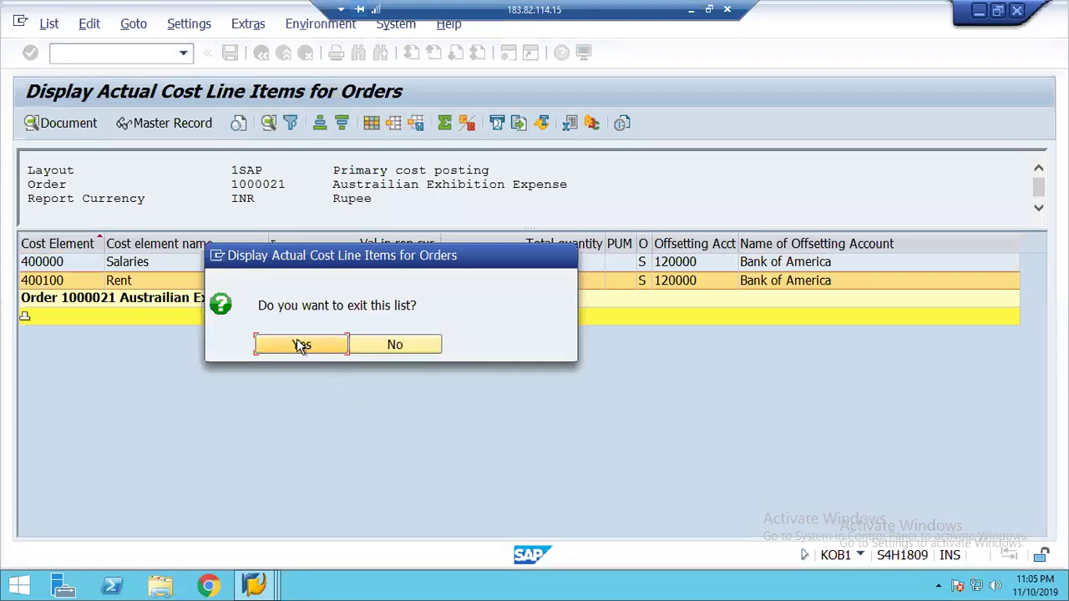
{"action": "left_click", "coordinate": [301, 345]}
- Open transaction KO02 and display the master data of order 1000021 for changing
{"action": "left_click", "coordinate": [75, 52]}
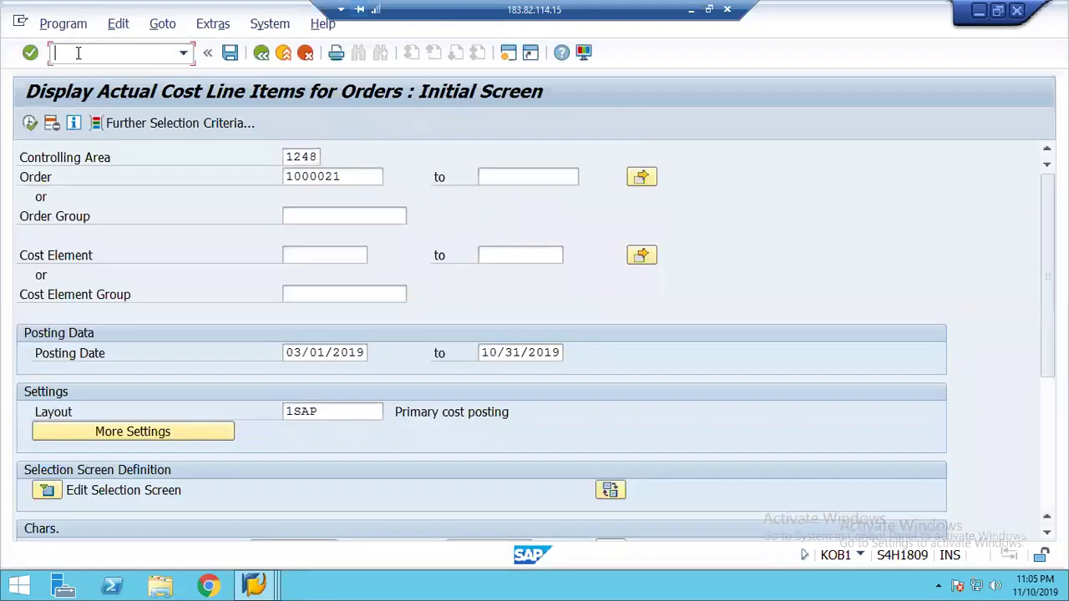
{"action": "type", "text": "/nko02"}
{"action": "key", "text": "Return"}
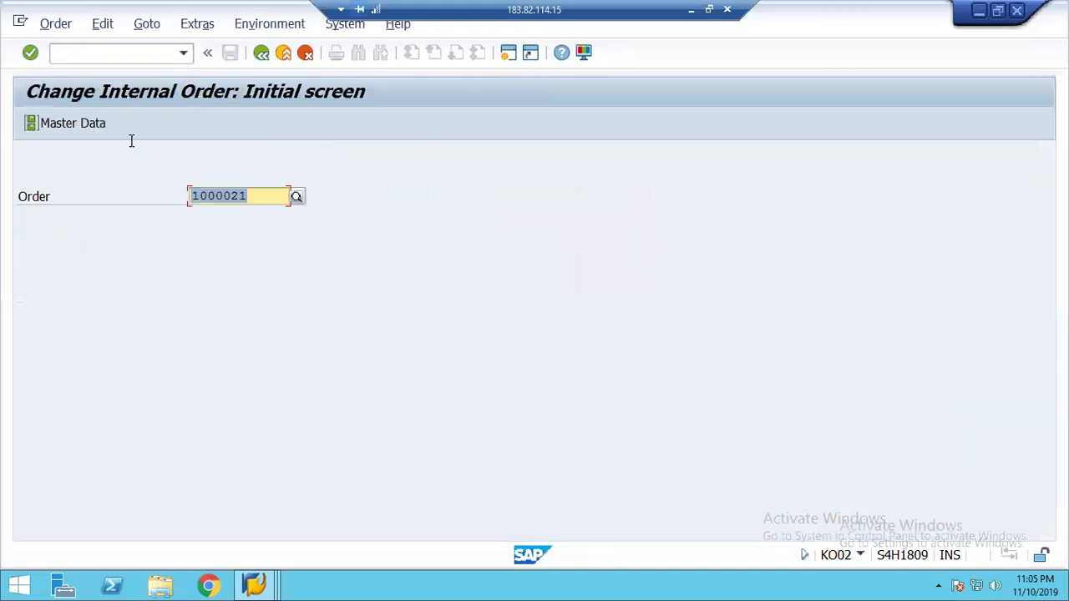
{"action": "key", "text": "Return"}
- In the order's control data, set the system status to technically completed and on to closed, and save the order
{"action": "left_click", "coordinate": [155, 218]}
{"action": "left_click", "coordinate": [595, 275]}
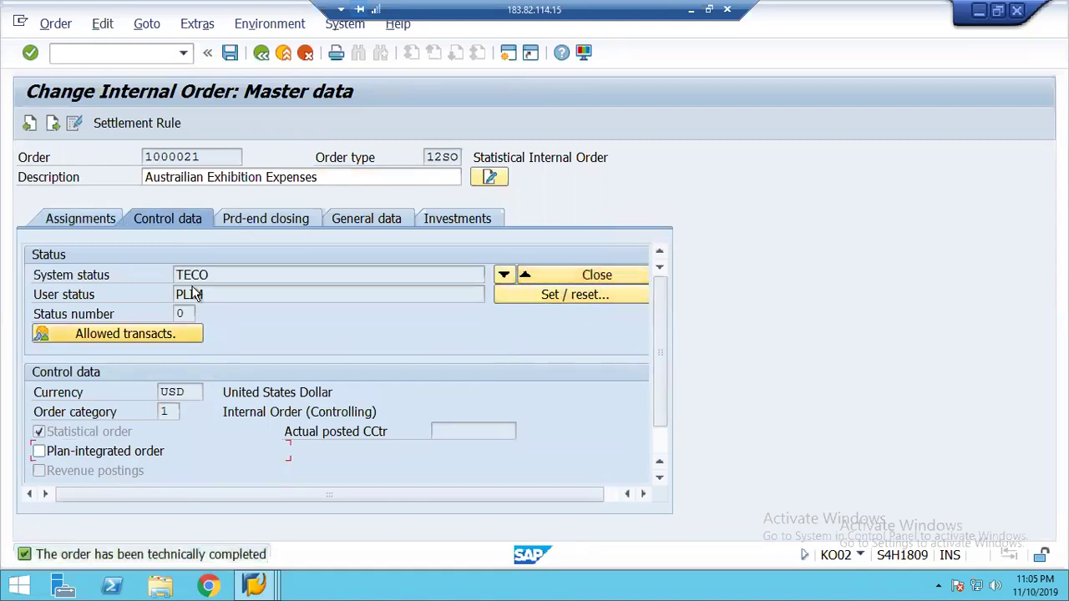
{"action": "left_click", "coordinate": [589, 284]}
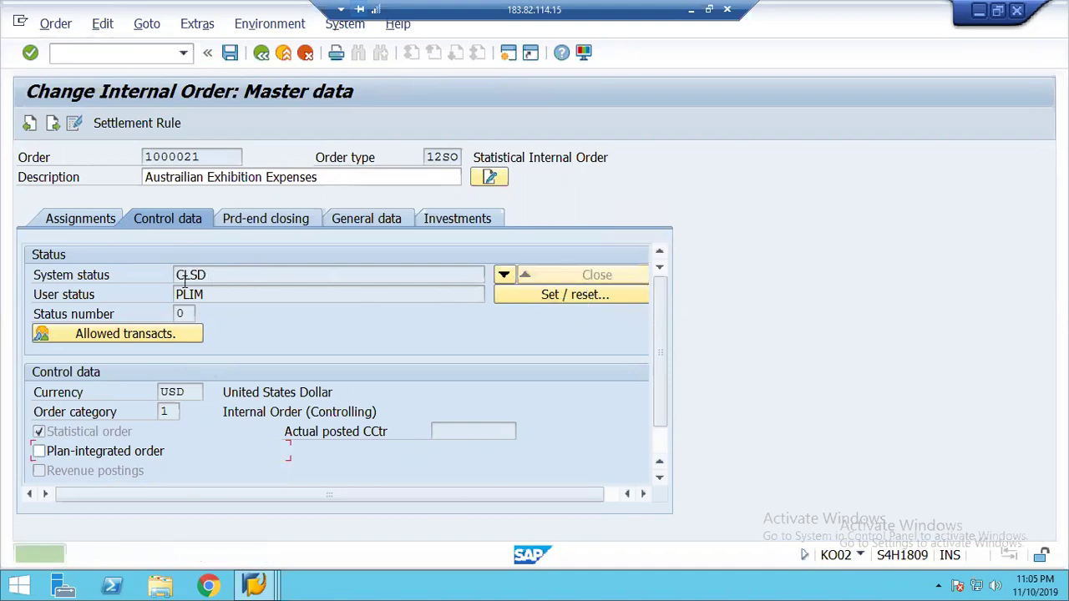
{"action": "left_click", "coordinate": [229, 53]}
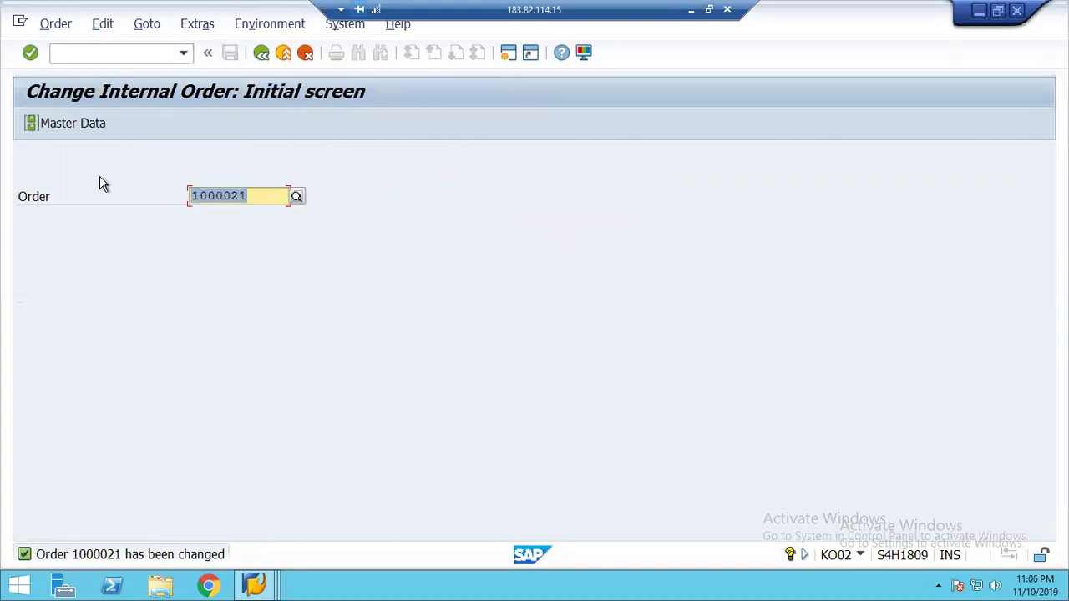
- Reopen order 1000021's control data and step its system status back from closed to released
{"action": "key", "text": "Return"}
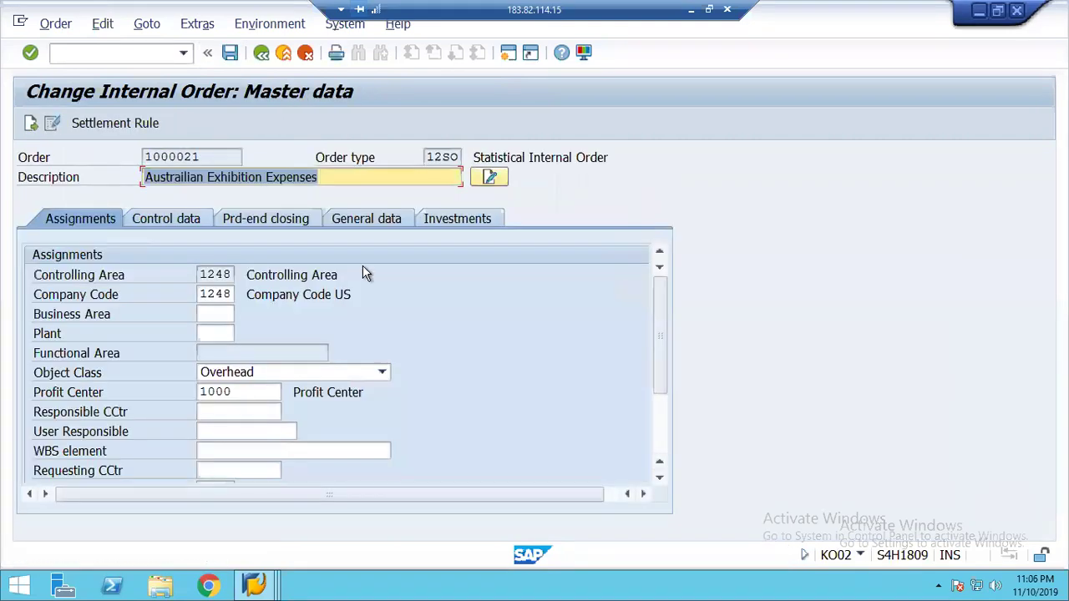
{"action": "left_click", "coordinate": [163, 220]}
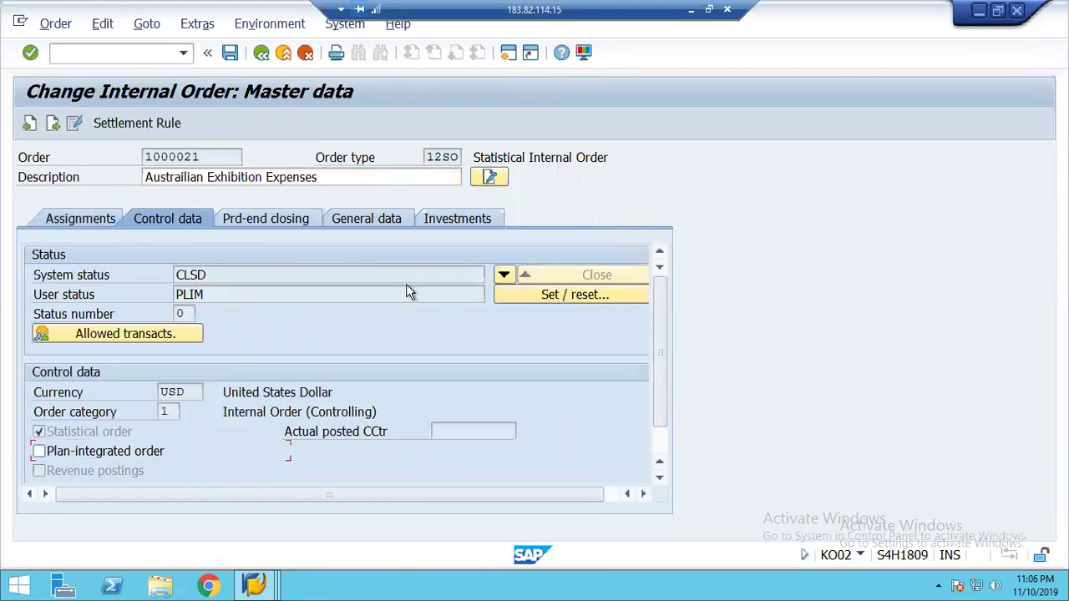
{"action": "left_click", "coordinate": [504, 277]}
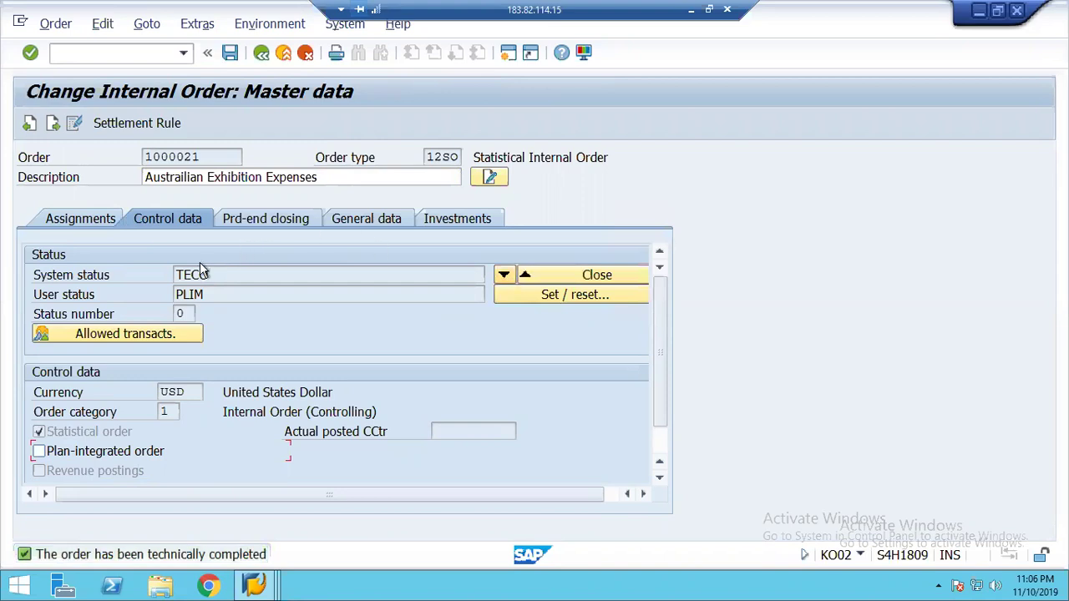
{"action": "left_click", "coordinate": [505, 279]}
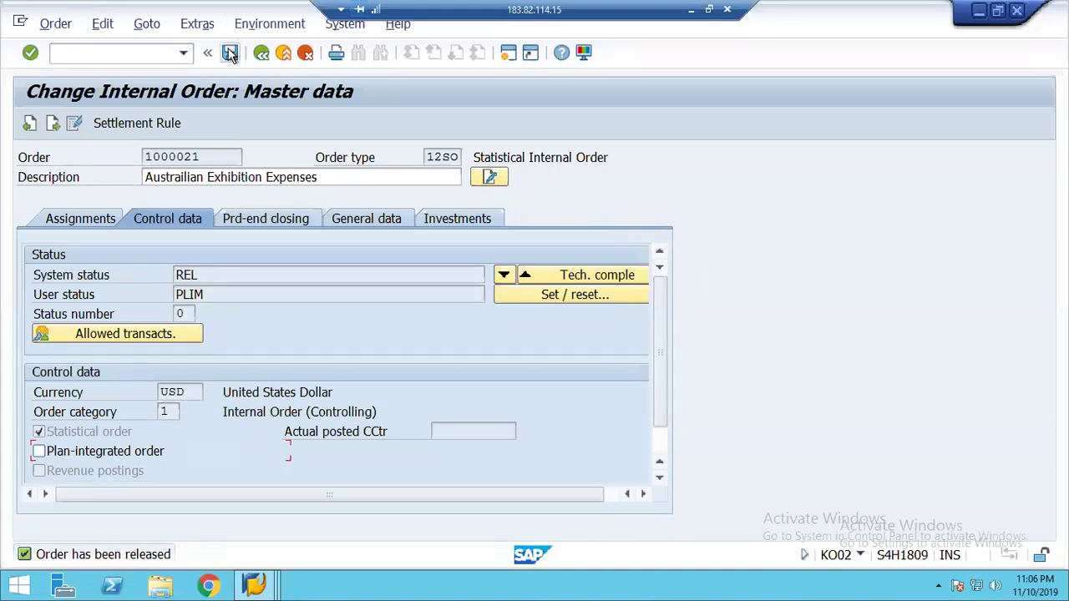
- Advance the order's system status through technically completed to closed
{"action": "left_click", "coordinate": [525, 280]}
{"action": "left_click", "coordinate": [526, 279]}
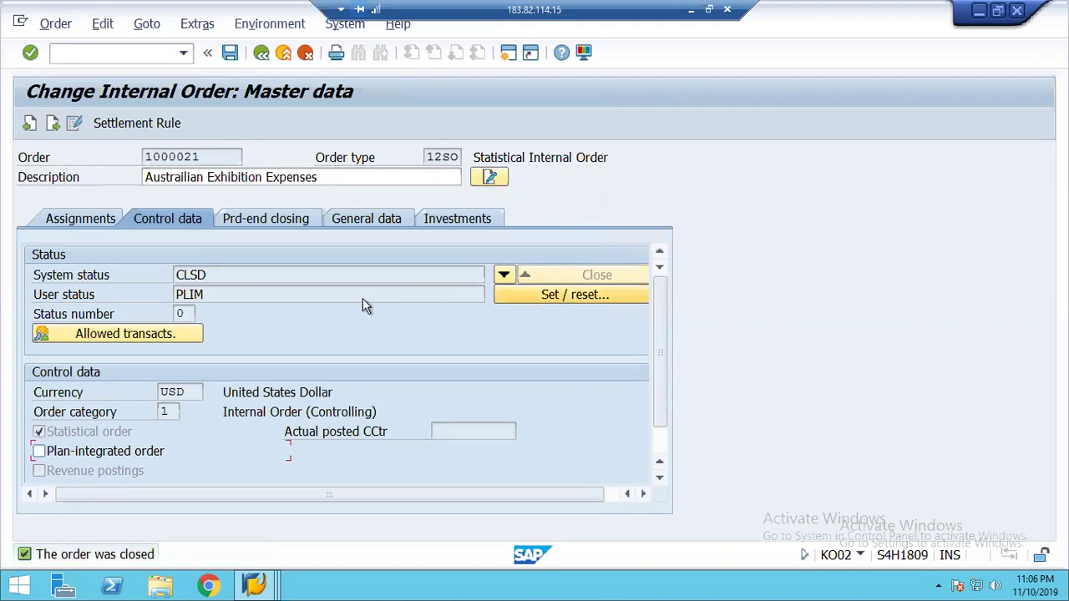
{"action": "left_click", "coordinate": [211, 276]}
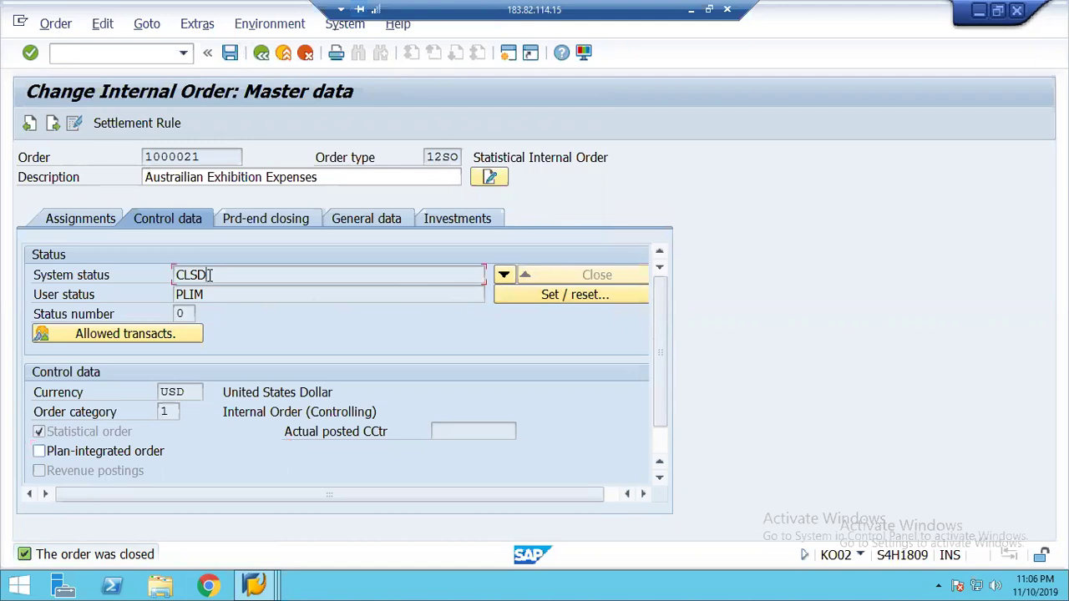
- Step the order's system status back through technically completed to released
{"action": "left_click", "coordinate": [504, 277]}
{"action": "key", "text": "Return"}
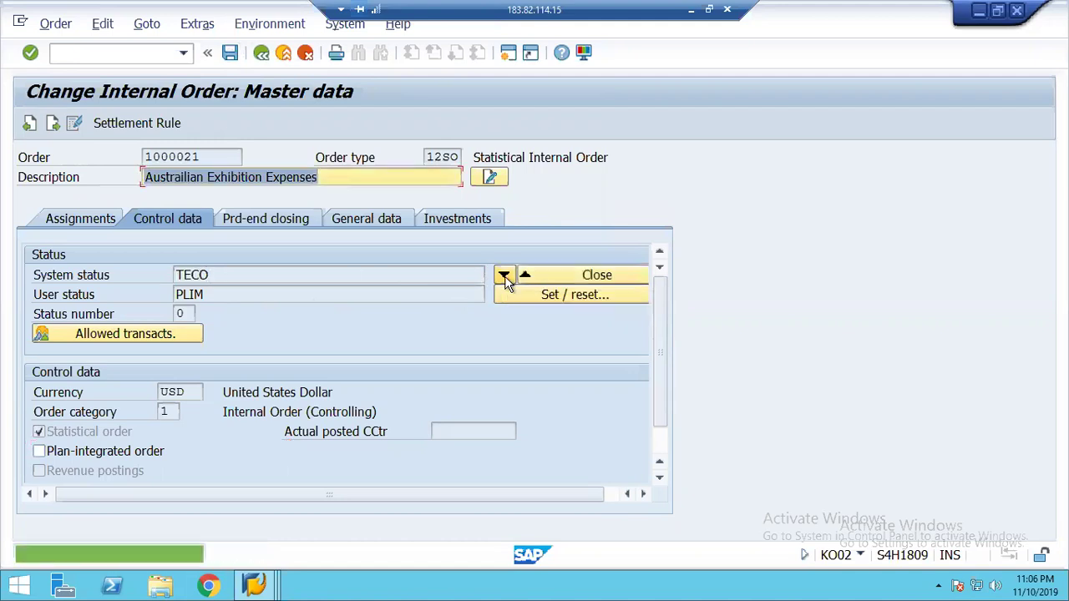
{"action": "left_click", "coordinate": [505, 277]}
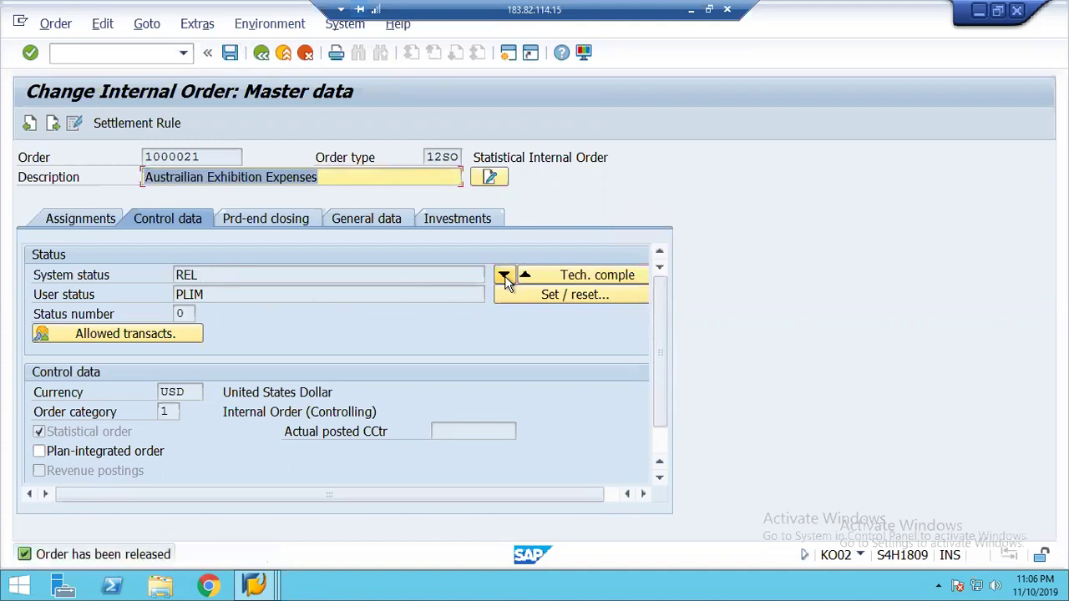
- Technically complete and close order 1000021 again, and save the change
{"action": "left_click", "coordinate": [553, 278]}
{"action": "left_click", "coordinate": [553, 277]}
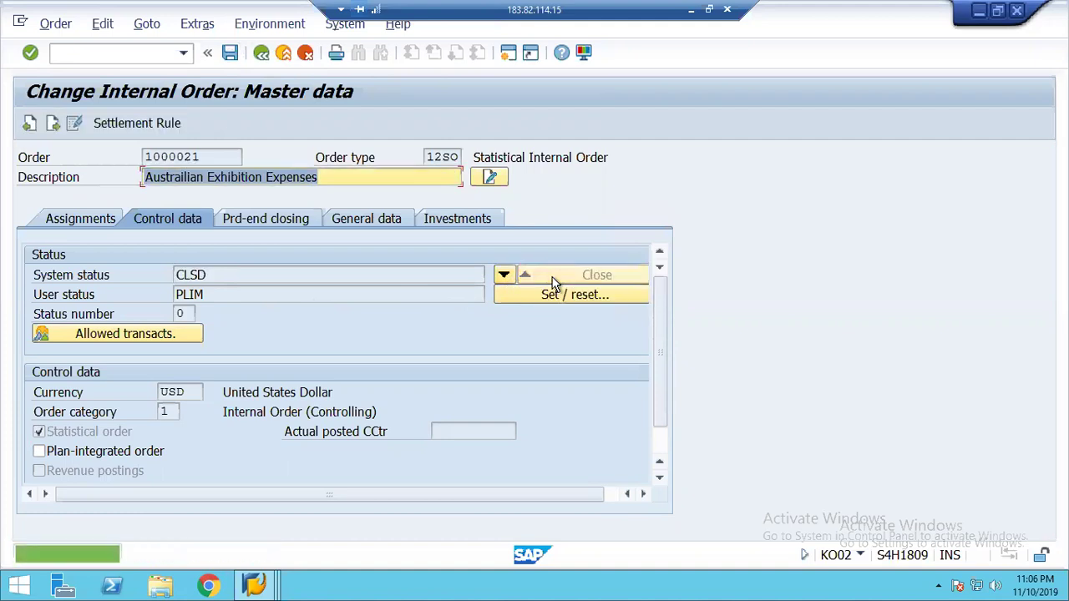
{"action": "key", "text": "ctrl+s"}
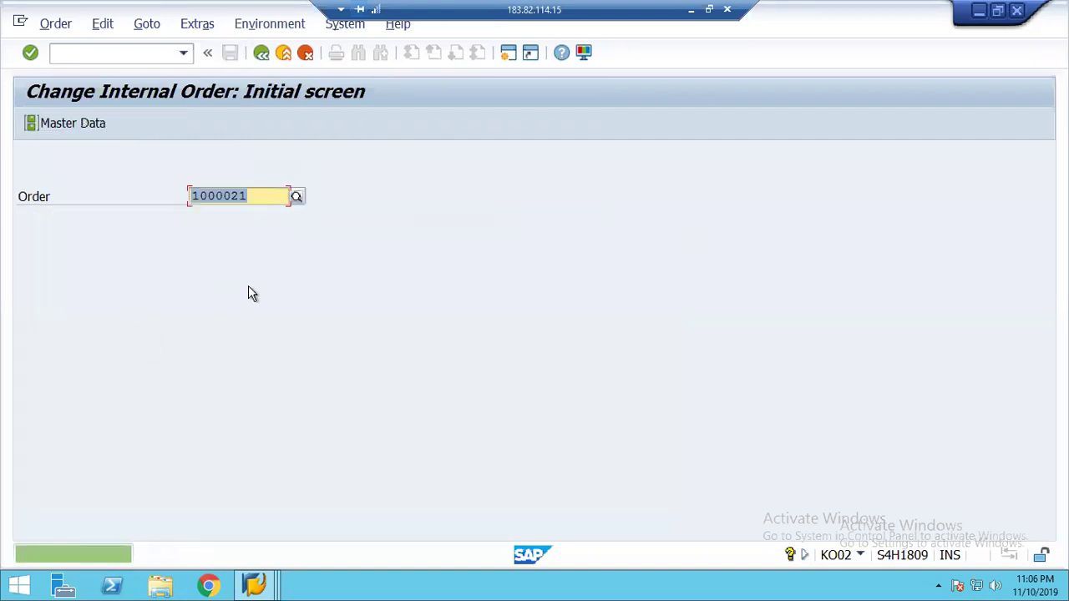
- Open transaction F-02 and set the document date to 04/10/2019
{"action": "left_click", "coordinate": [74, 53]}
{"action": "type", "text": "/n"}
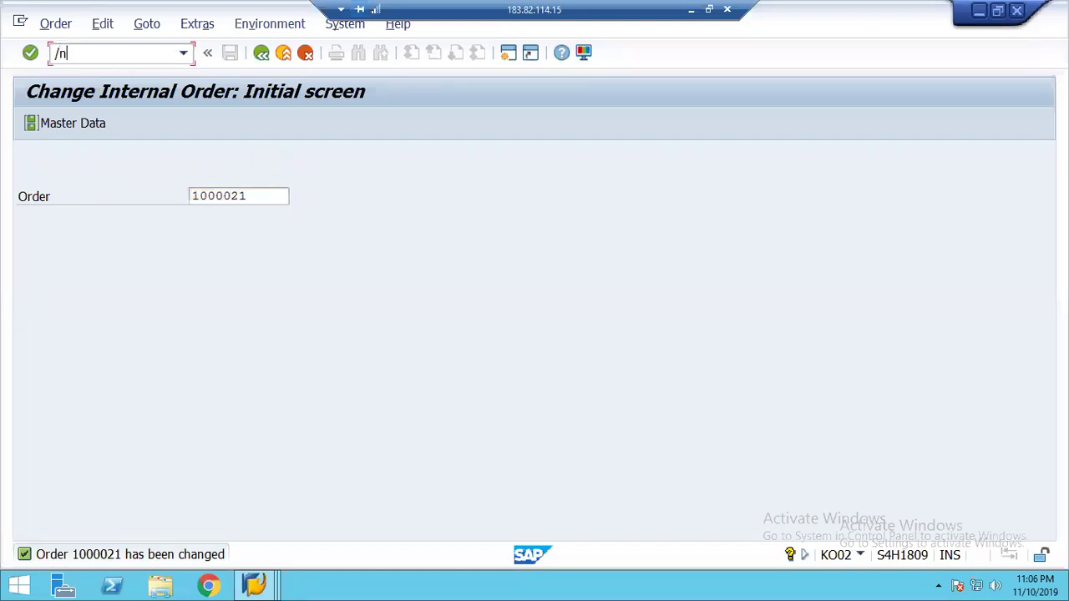
{"action": "type", "text": "f-02"}
{"action": "key", "text": "Return"}
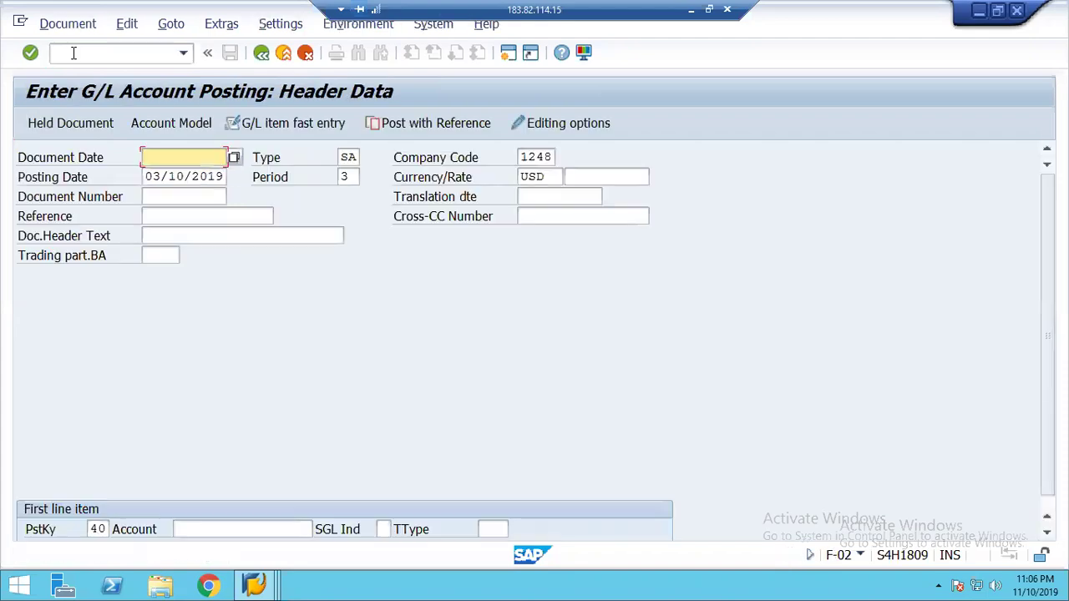
{"action": "type", "text": "04102019"}
- Choose account 400100 for the first line item with posting key 40, and continue to its item details
{"action": "key", "text": "Tab"}
{"action": "key", "text": "Tab"}
{"action": "key", "text": "Tab"}
{"action": "key", "text": "Tab"}
{"action": "key", "text": "Tab"}
{"action": "key", "text": "Tab"}
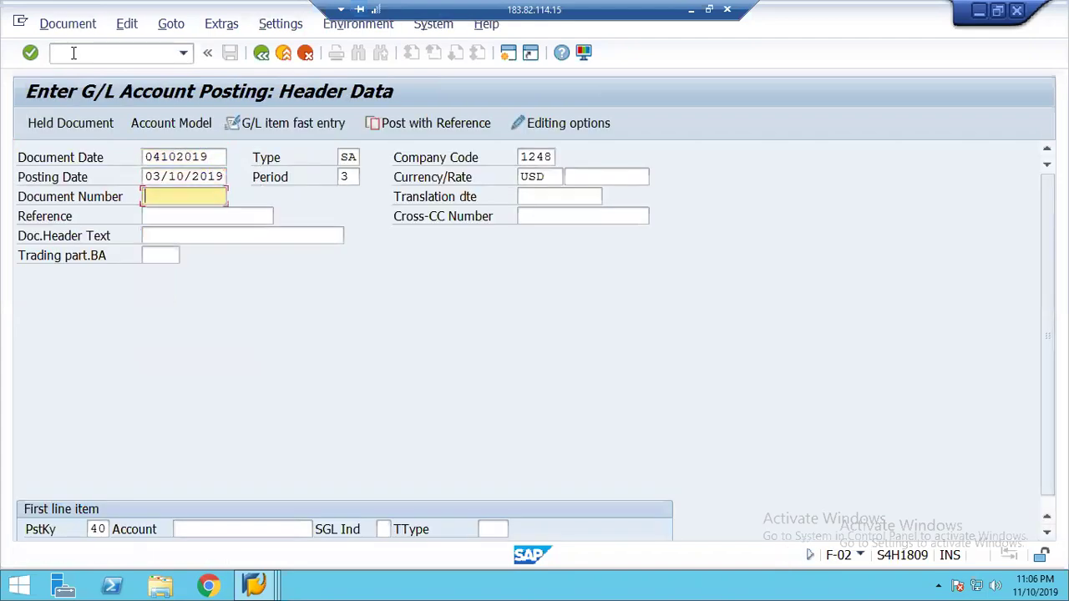
{"action": "key", "text": "Tab"}
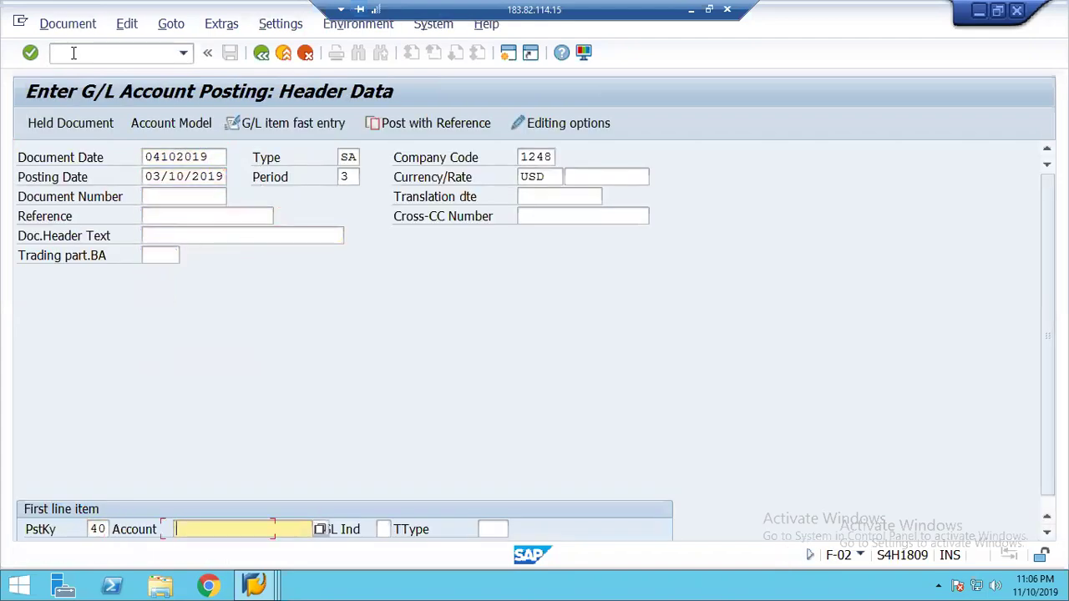
{"action": "key", "text": "Down"}
{"action": "key", "text": "Down"}
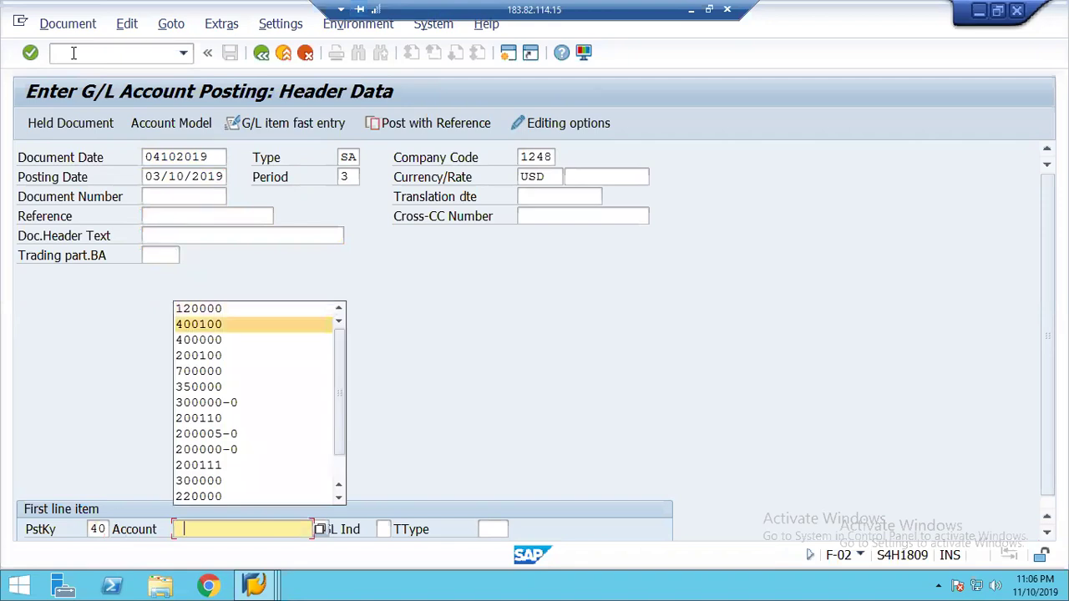
{"action": "key", "text": "Return"}
{"action": "key", "text": "Return"}
{"action": "key", "text": "Return"}
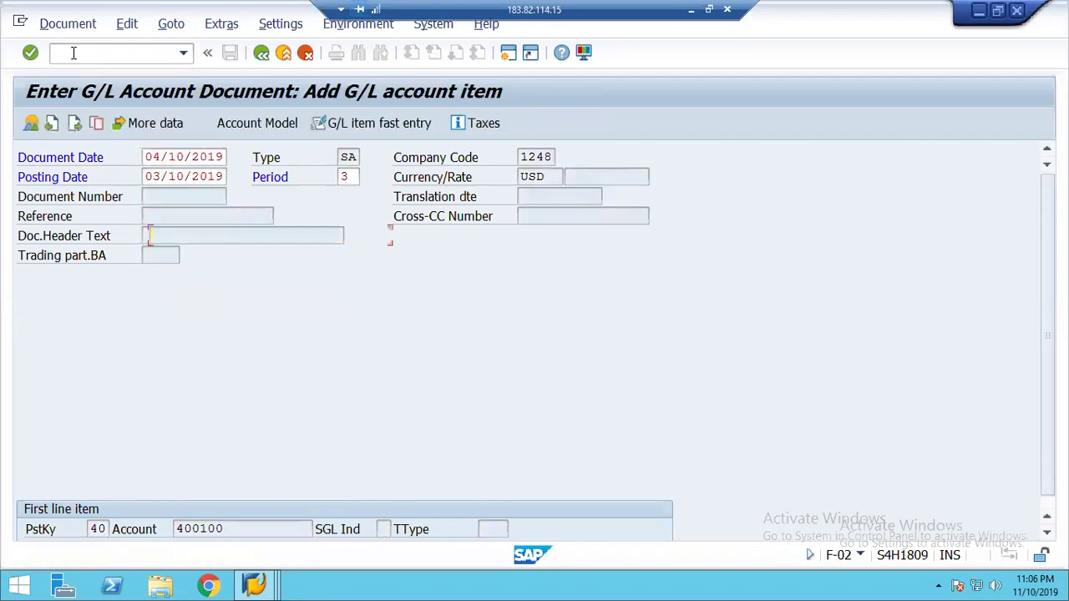
- Enter an amount of 3500 USD for the Rent debit item and assign it to order 1000021
{"action": "key", "text": "Down"}
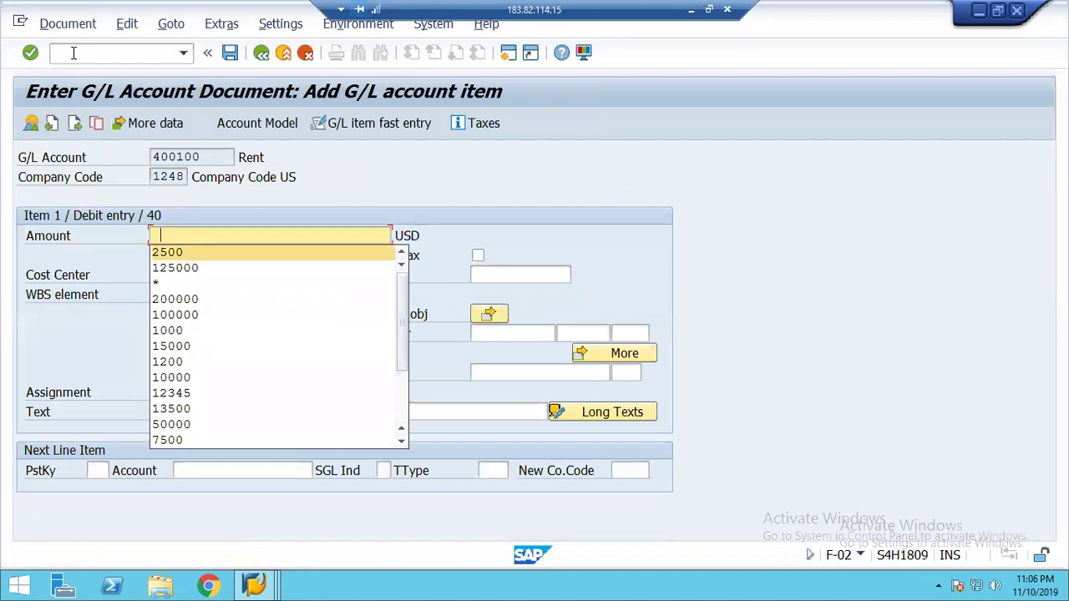
{"action": "key", "text": "Return"}
{"action": "key", "text": "BackSpace"}
{"action": "key", "text": "BackSpace"}
{"action": "key", "text": "BackSpace"}
{"action": "key", "text": "BackSpace"}
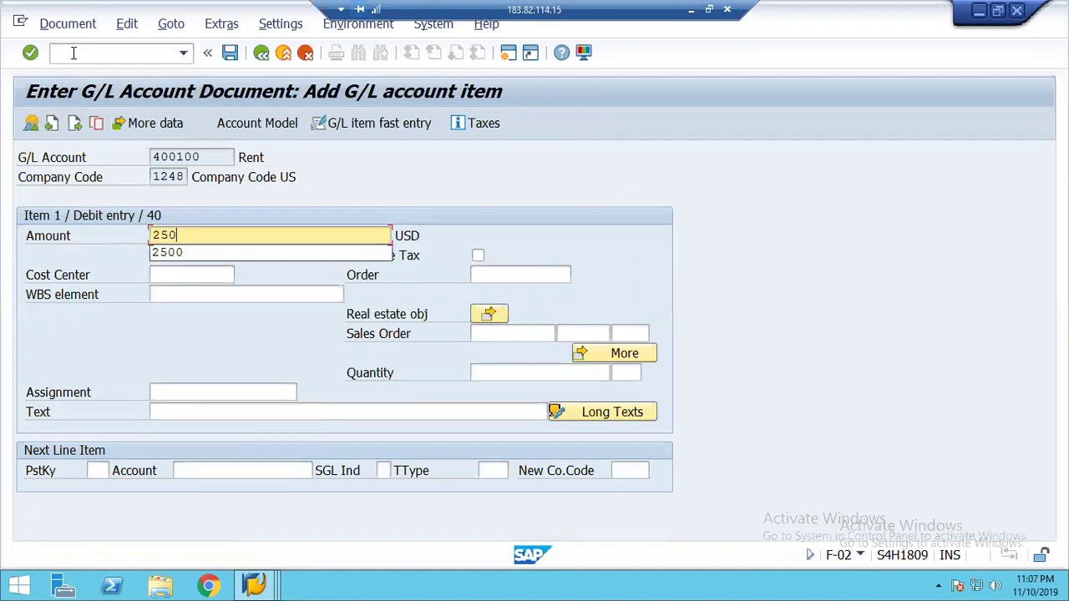
{"action": "type", "text": "3500"}
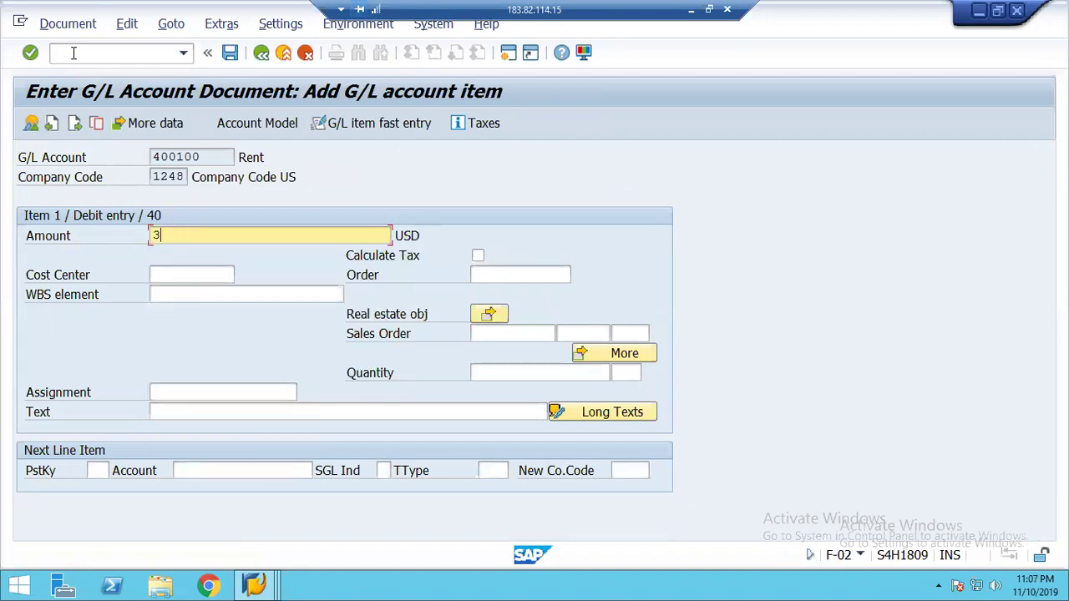
{"action": "key", "text": "Tab"}
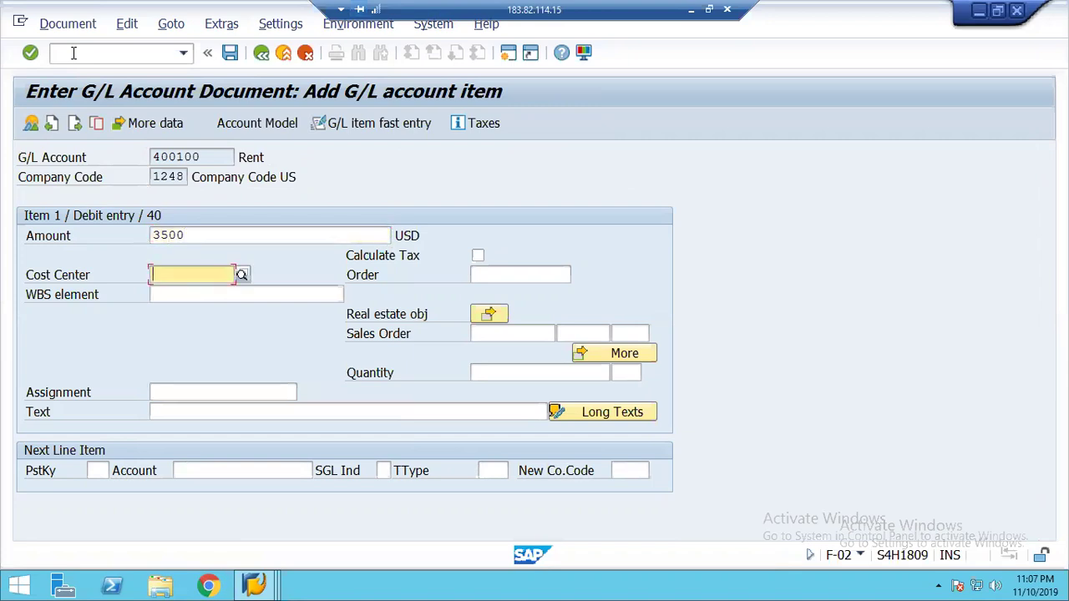
{"action": "key", "text": "BackSpace"}
{"action": "key", "text": "Tab"}
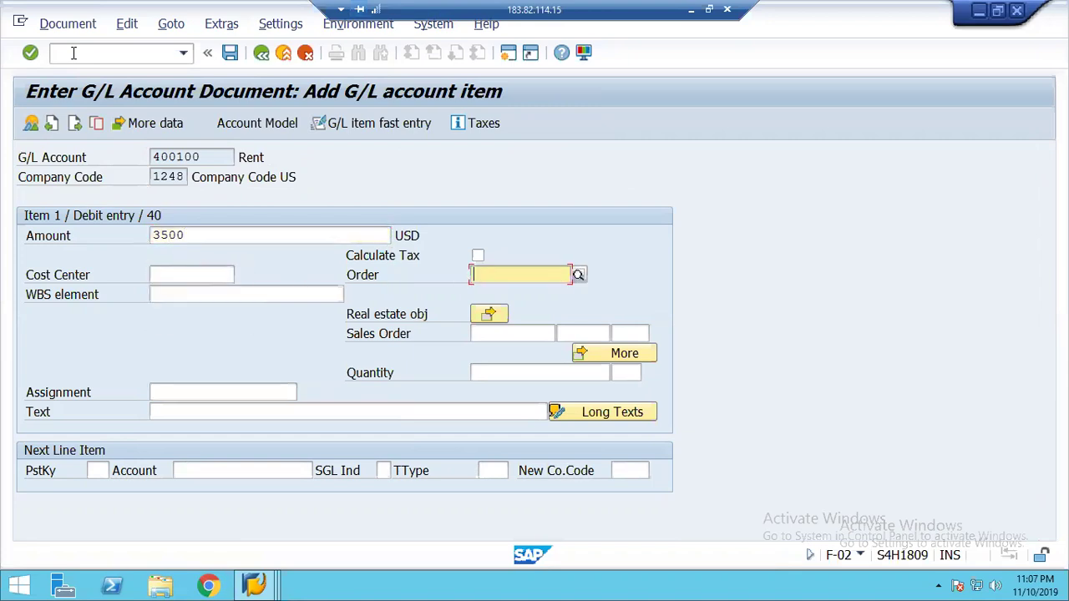
{"action": "type", "text": "1000021"}
- Set the next line item to posting key 50 and account 120000, and try to continue with the closed order
{"action": "key", "text": "Tab"}
{"action": "key", "text": "Tab"}
{"action": "key", "text": "Tab"}
{"action": "key", "text": "Tab"}
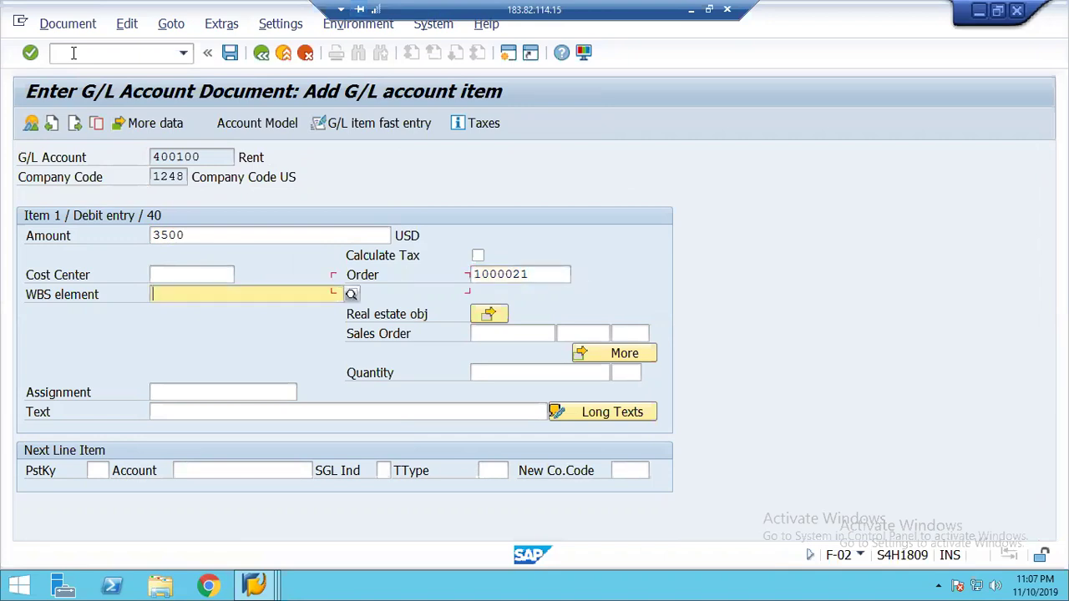
{"action": "key", "text": "BackSpace"}
{"action": "key", "text": "Down"}
{"action": "key", "text": "Down"}
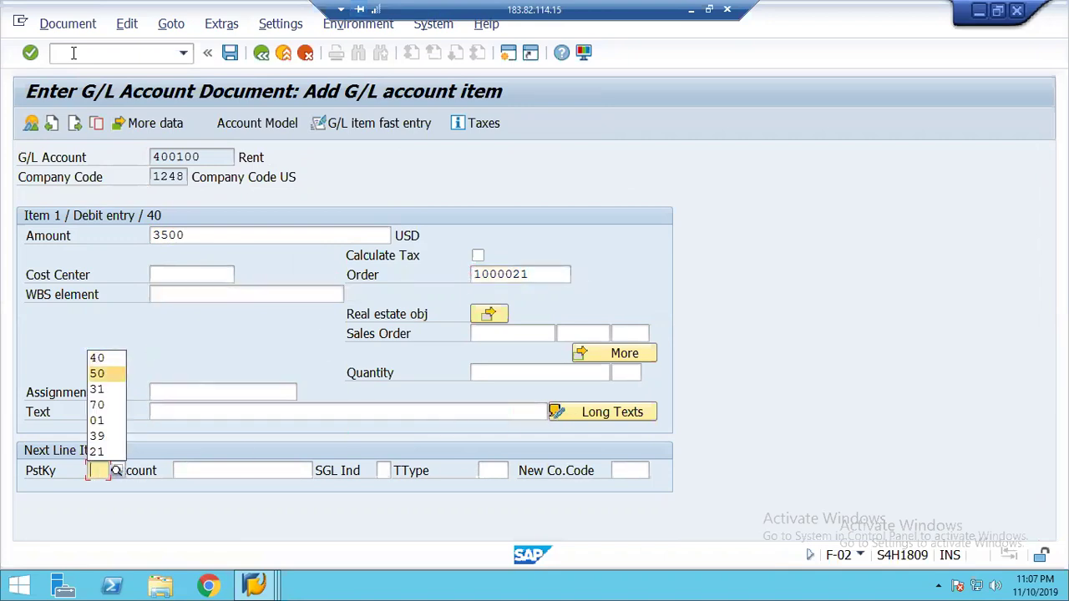
{"action": "key", "text": "Return"}
{"action": "key", "text": "Tab"}
{"action": "key", "text": "BackSpace"}
{"action": "key", "text": "Down"}
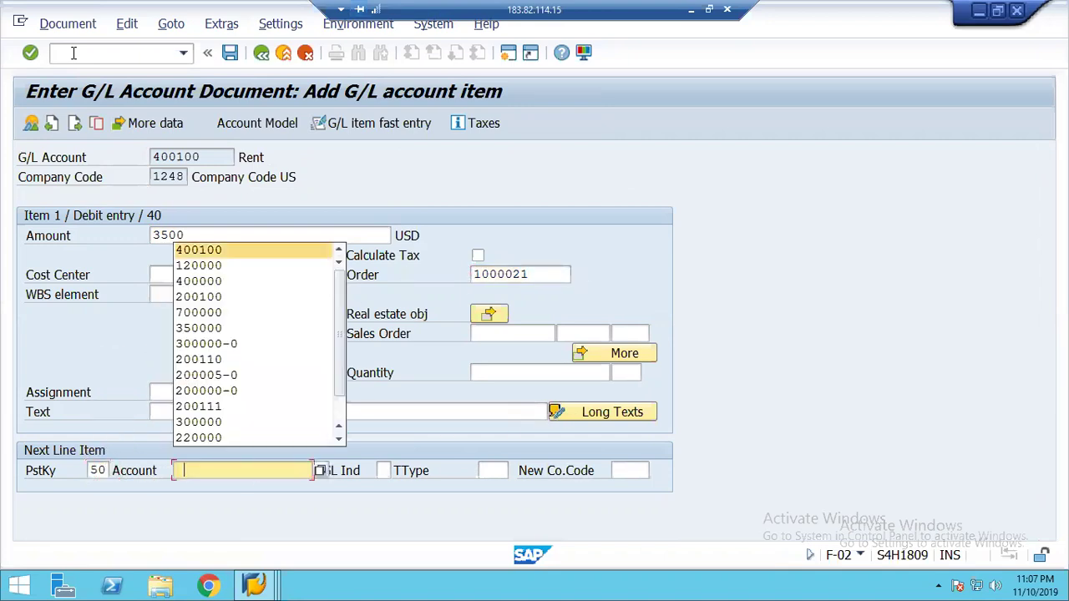
{"action": "key", "text": "Down"}
{"action": "key", "text": "Return"}
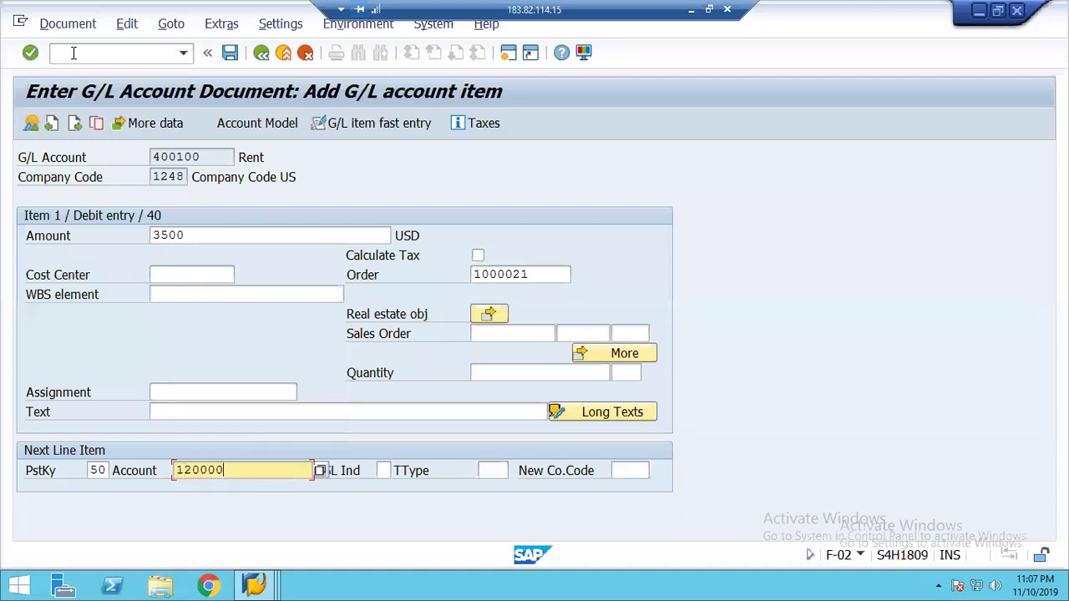
{"action": "left_click", "coordinate": [538, 269]}
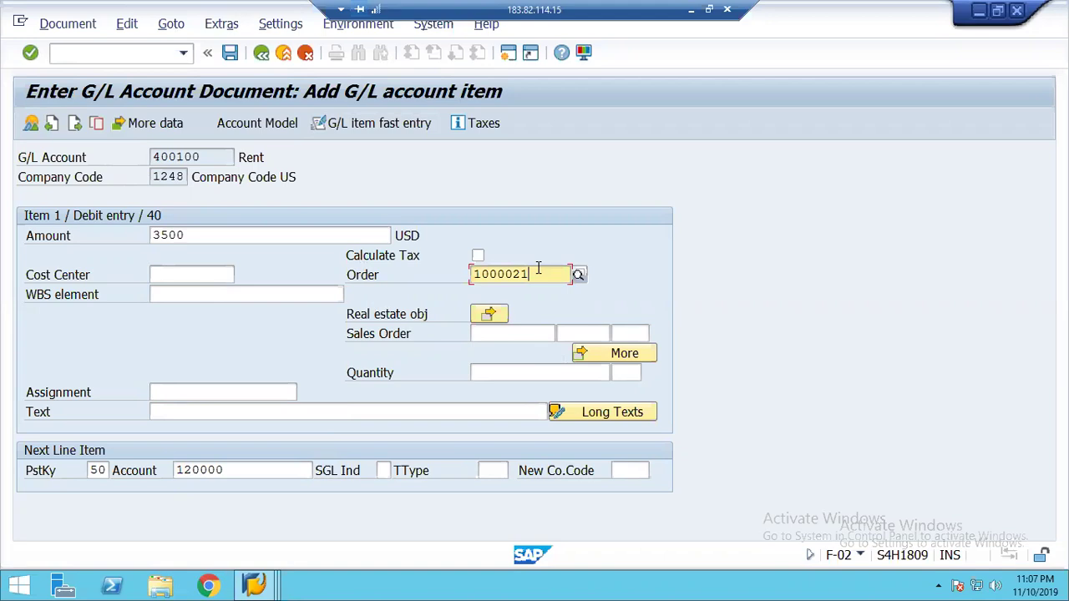
{"action": "key", "text": "Return"}
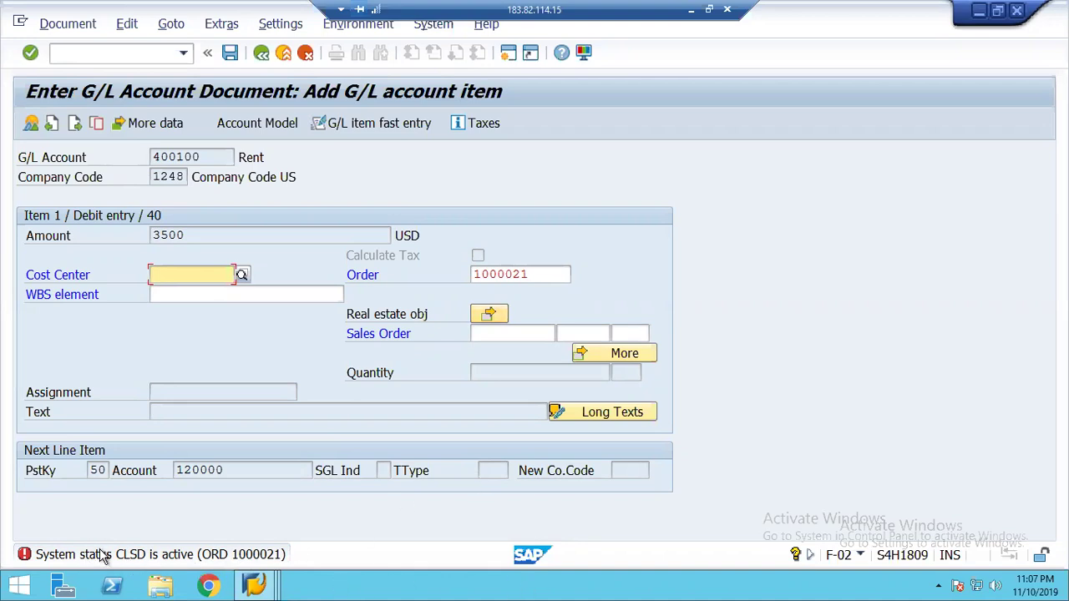
{"action": "left_click", "coordinate": [255, 586]}
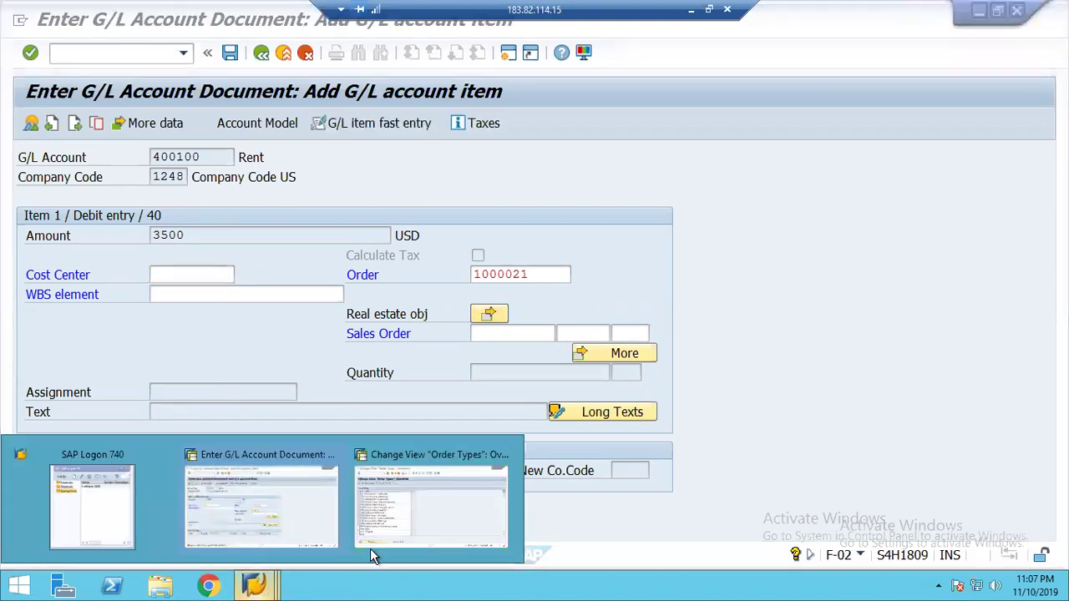
{"action": "left_click", "coordinate": [296, 518]}
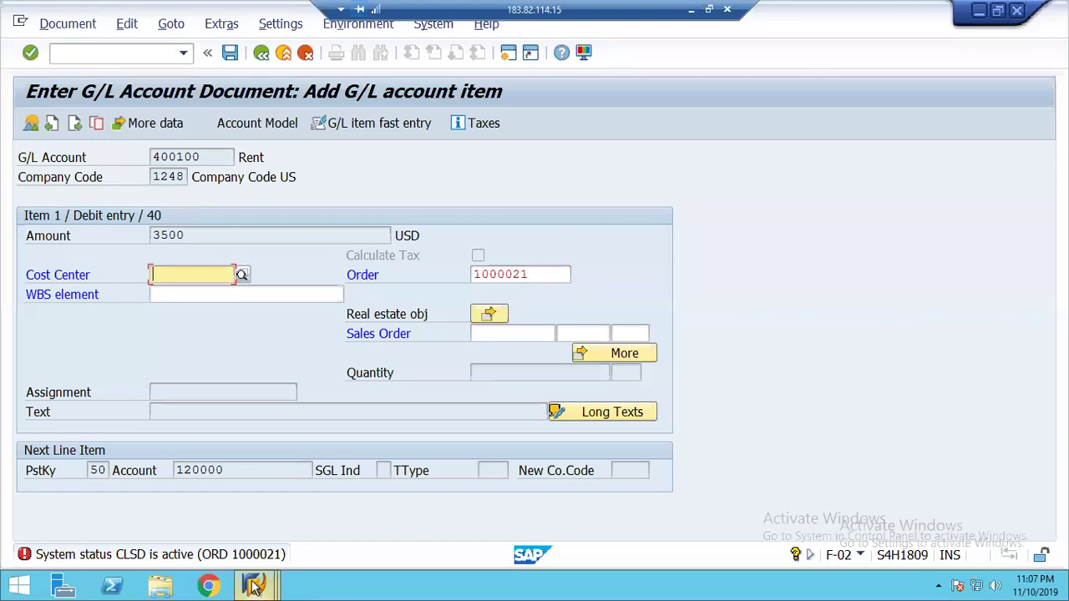
{"action": "mouse_move", "coordinate": [254, 587]}
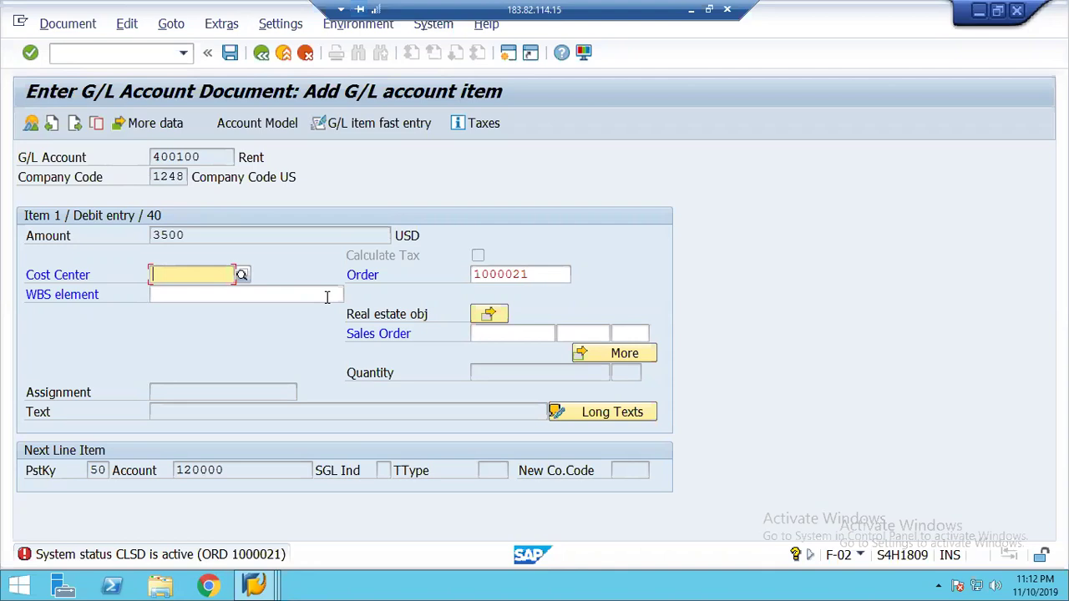
{"action": "left_click", "coordinate": [264, 240]}
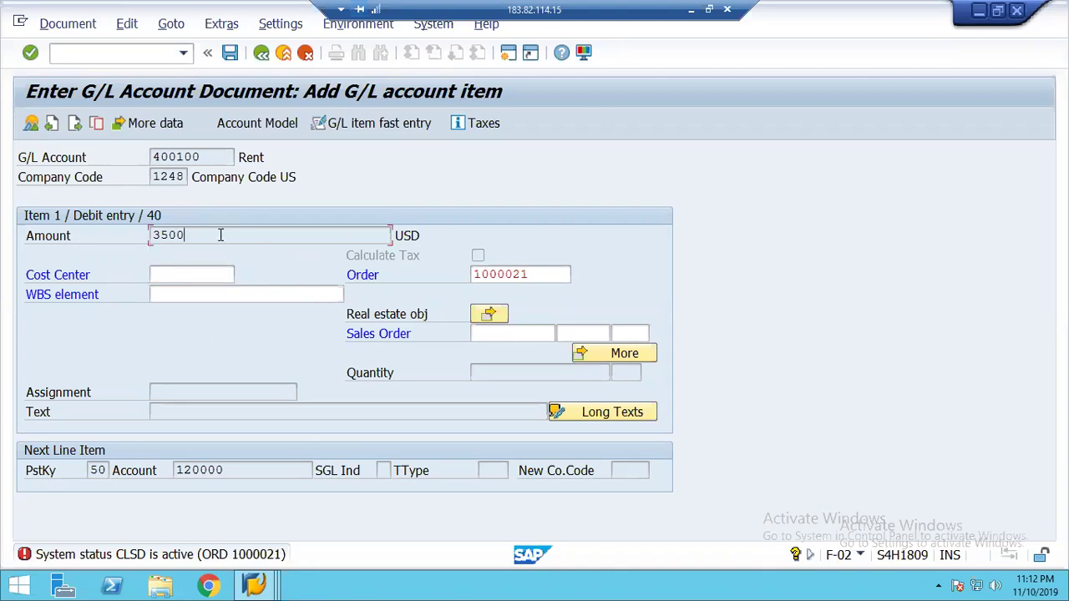
{"action": "double_click", "coordinate": [150, 240]}
{"action": "left_click", "coordinate": [190, 235]}
{"action": "double_click", "coordinate": [147, 237]}
{"action": "left_click", "coordinate": [148, 238]}
- Close the remote desktop session and confirm the disconnection
{"action": "left_click", "coordinate": [726, 9]}
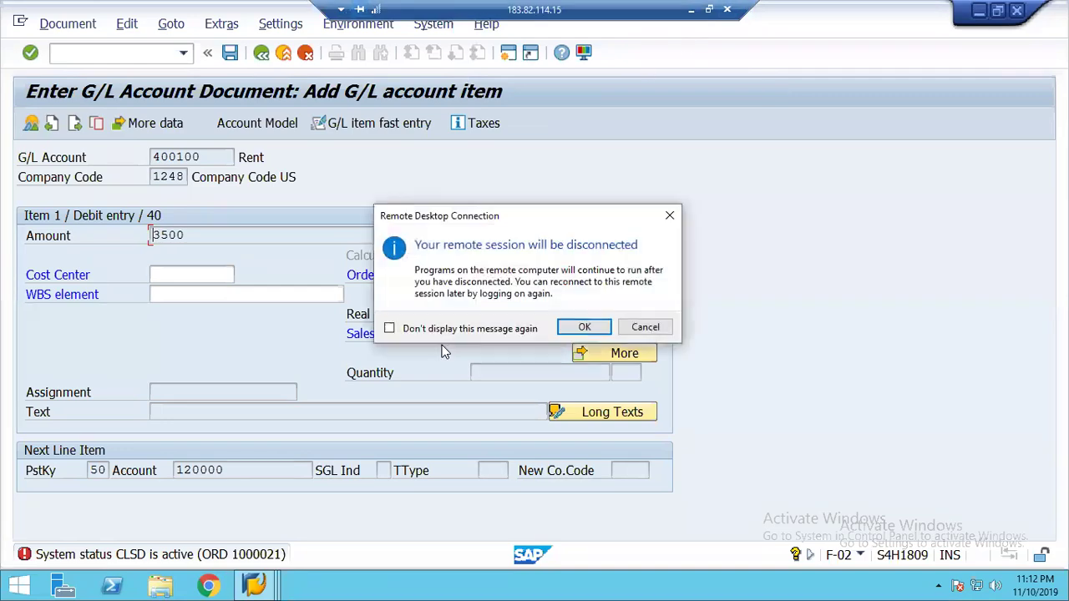
{"action": "left_click", "coordinate": [584, 327]}
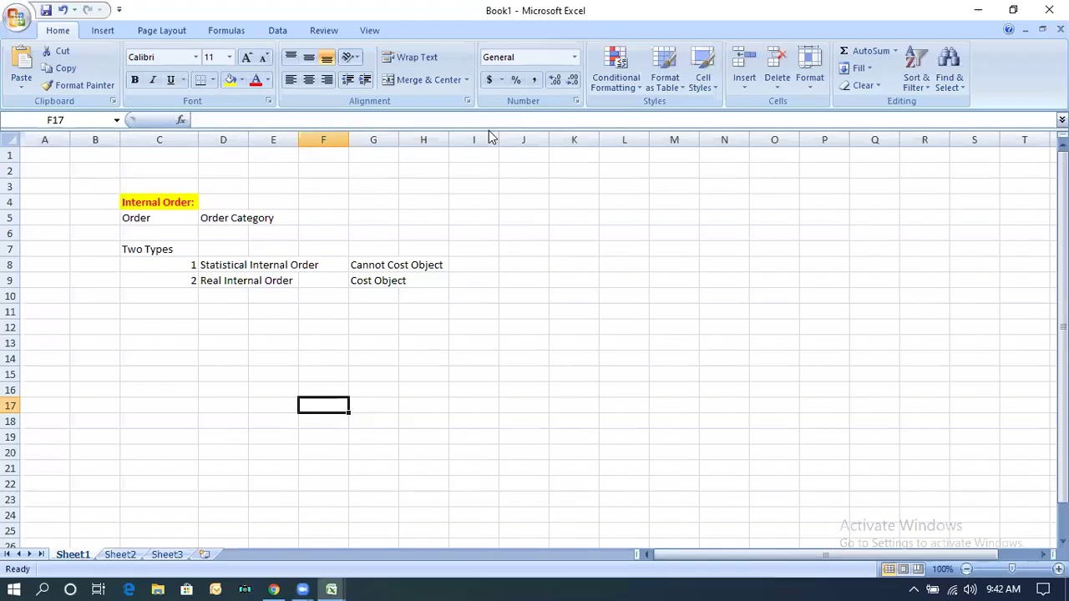